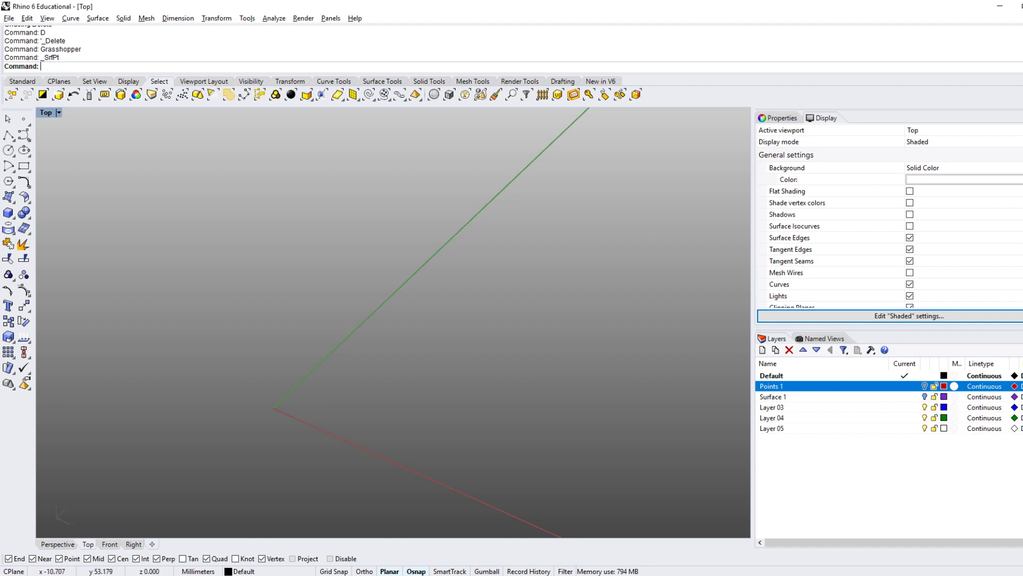
- Set the document's model units to inches
right_click_drag(479, 267, 416, 271)
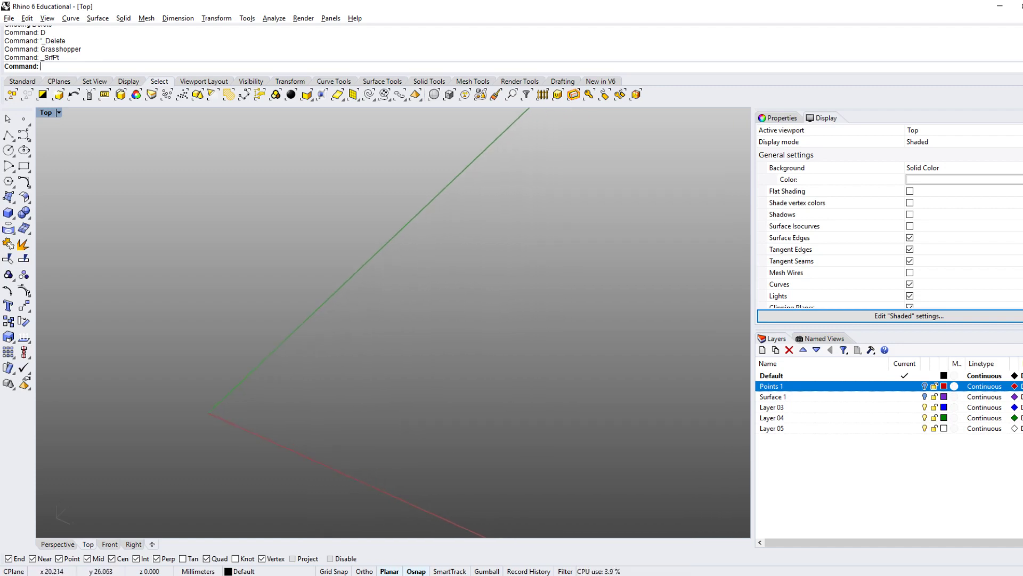
right_click_drag(480, 352, 487, 334)
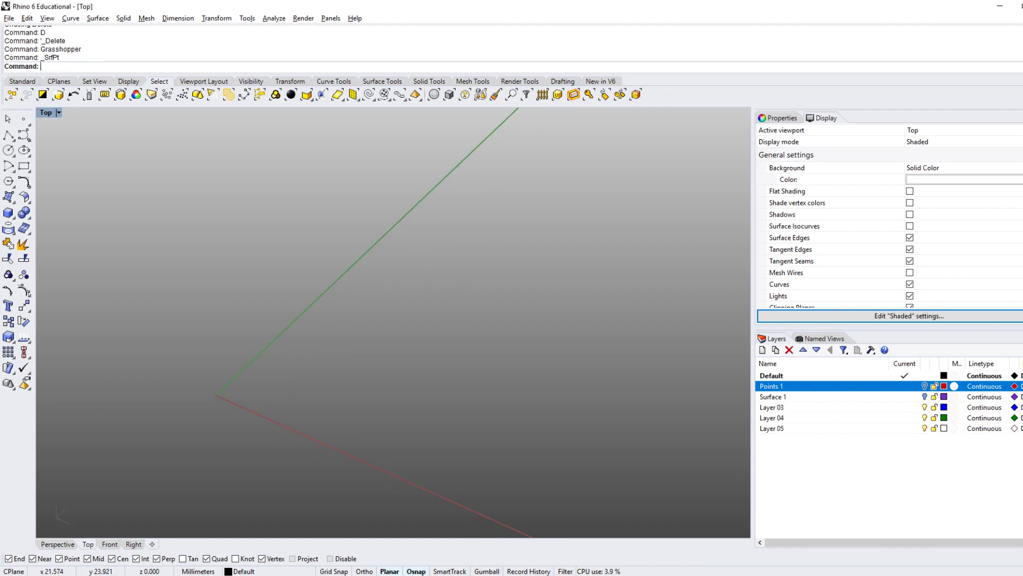
type("Units")
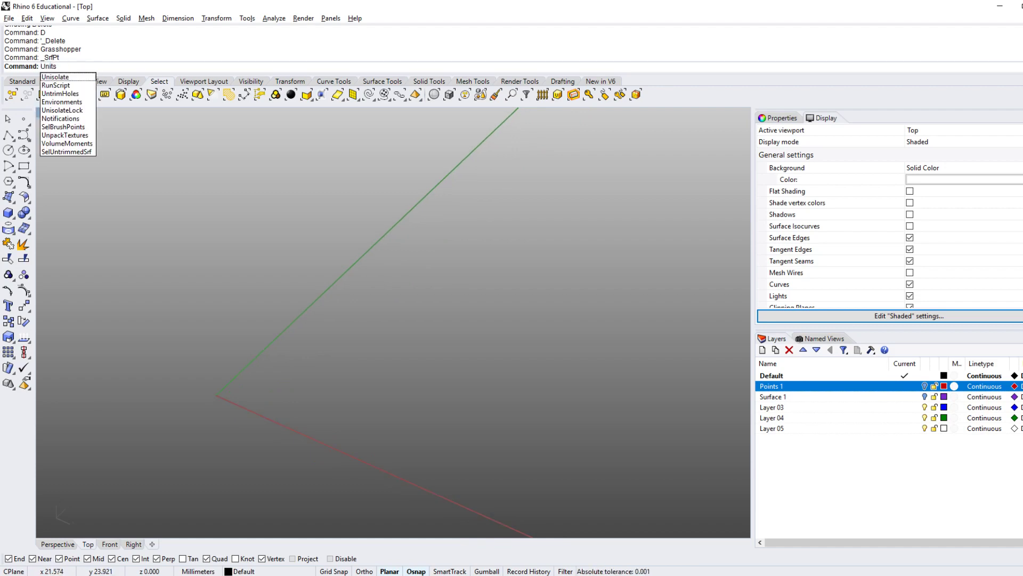
key("Return")
left_click(500, 198)
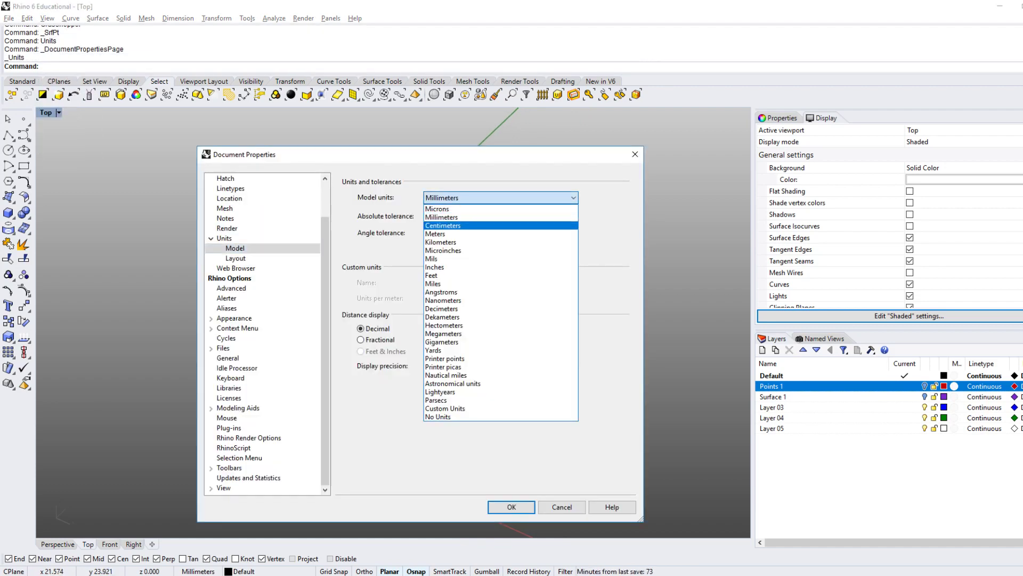
left_click(442, 267)
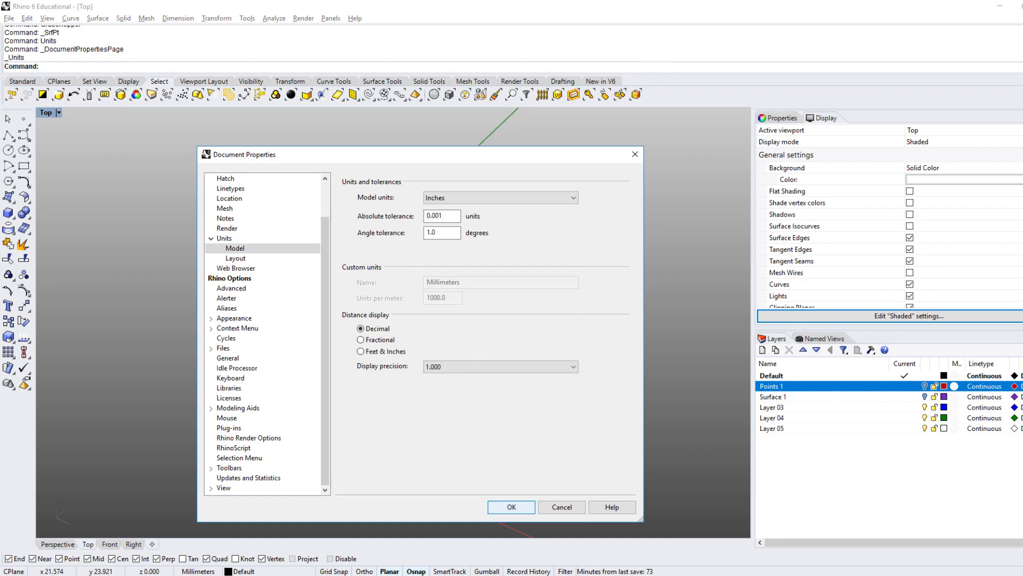
left_click(511, 507)
left_click(504, 333)
- Place a point object at the origin with coordinates 0,0
mouse_move(271, 373)
right_mouse_down()
mouse_move(228, 379)
mouse_move(251, 437)
mouse_move(313, 427)
mouse_move(291, 368)
mouse_move(300, 372)
mouse_move(290, 378)
right_mouse_up()
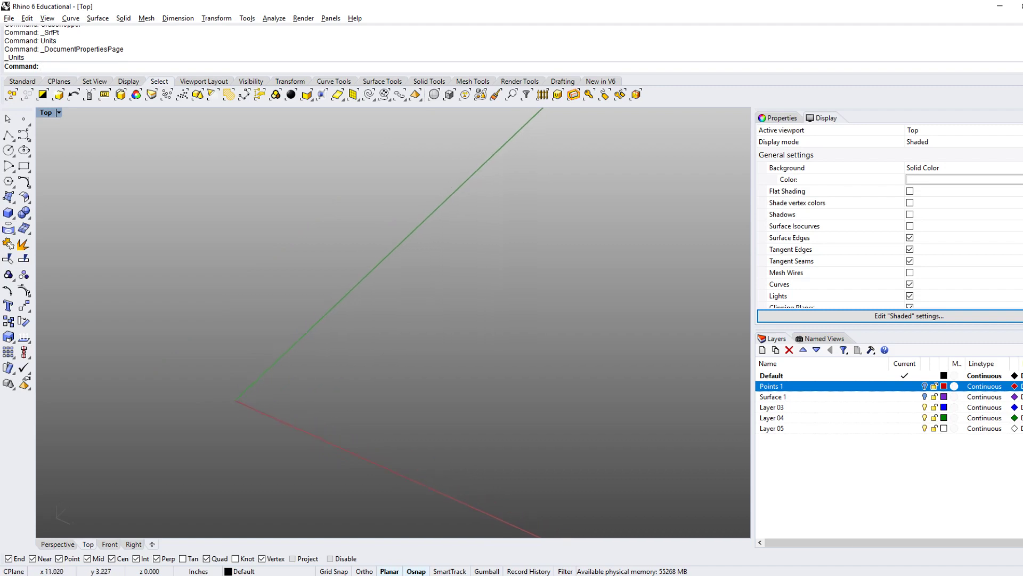
type("Point")
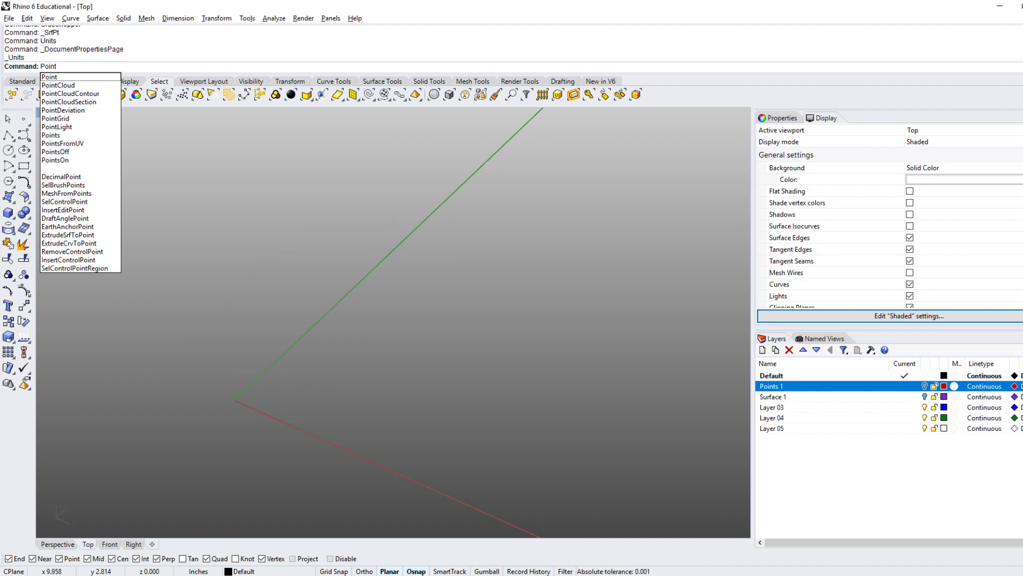
key("Return")
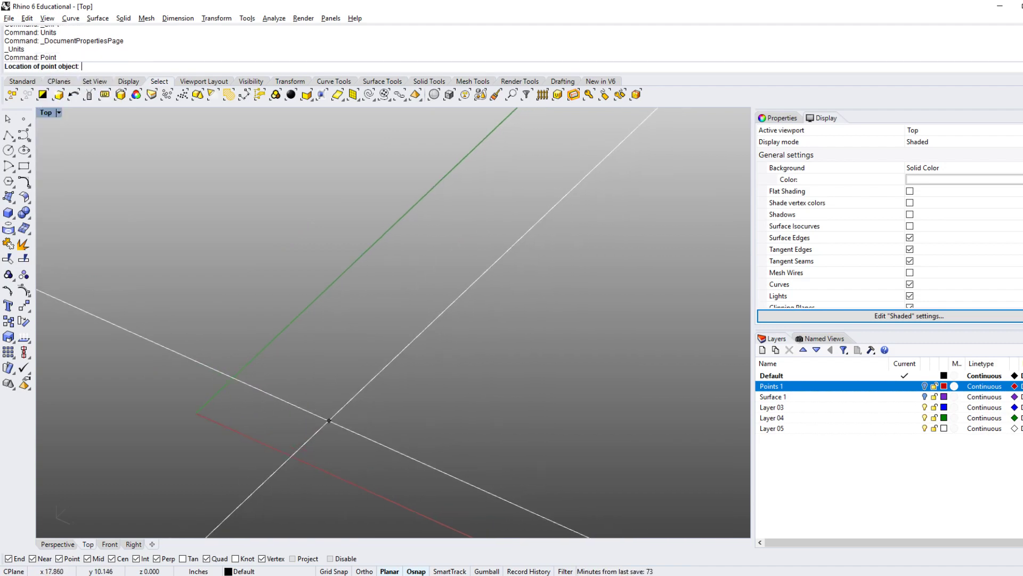
type("0,0")
key("Return")
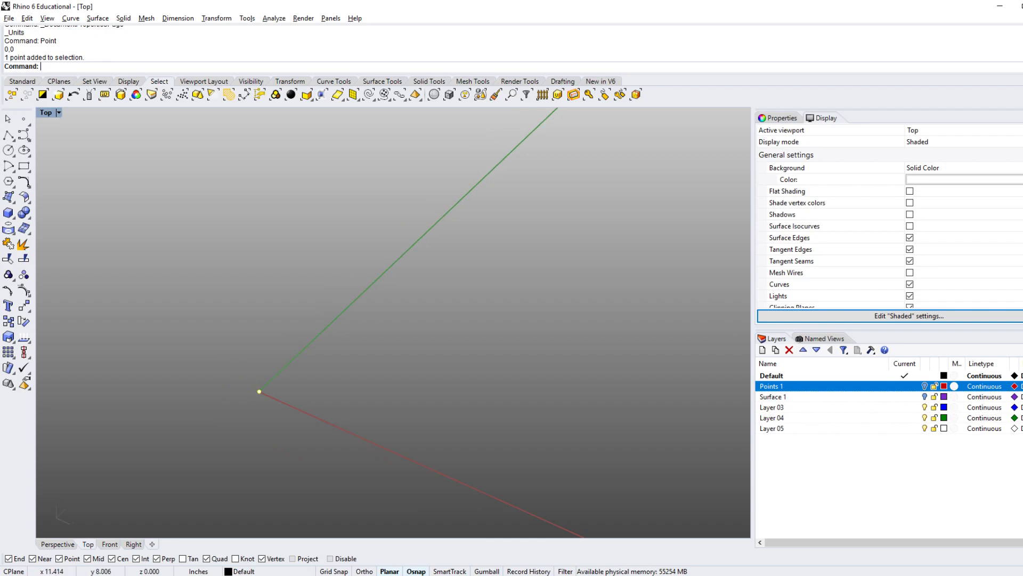
- Copy the origin point 12 inches along the green Y axis
right_click_drag(426, 352, 410, 333)
type("Copy")
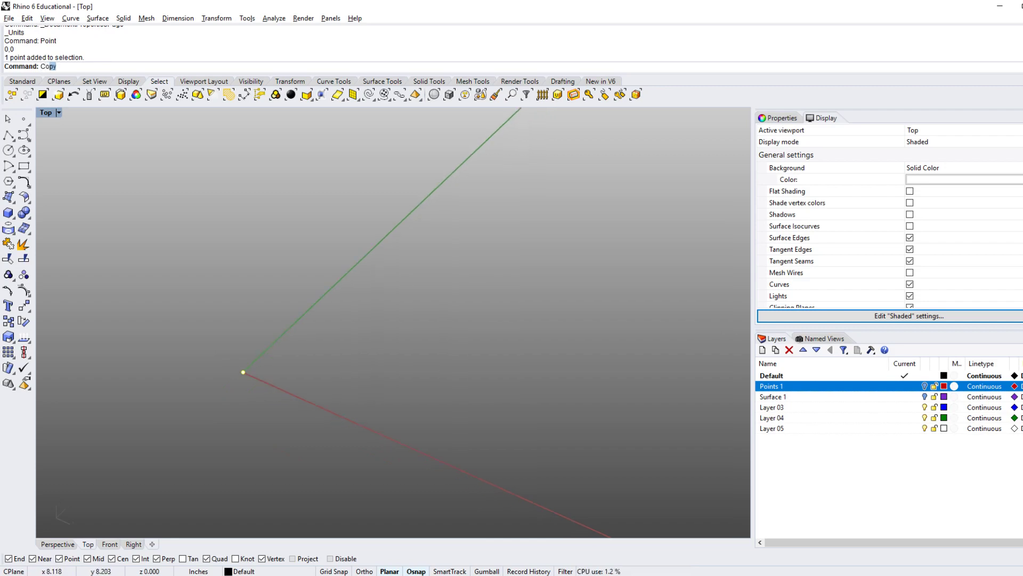
key("Return")
left_click(282, 418)
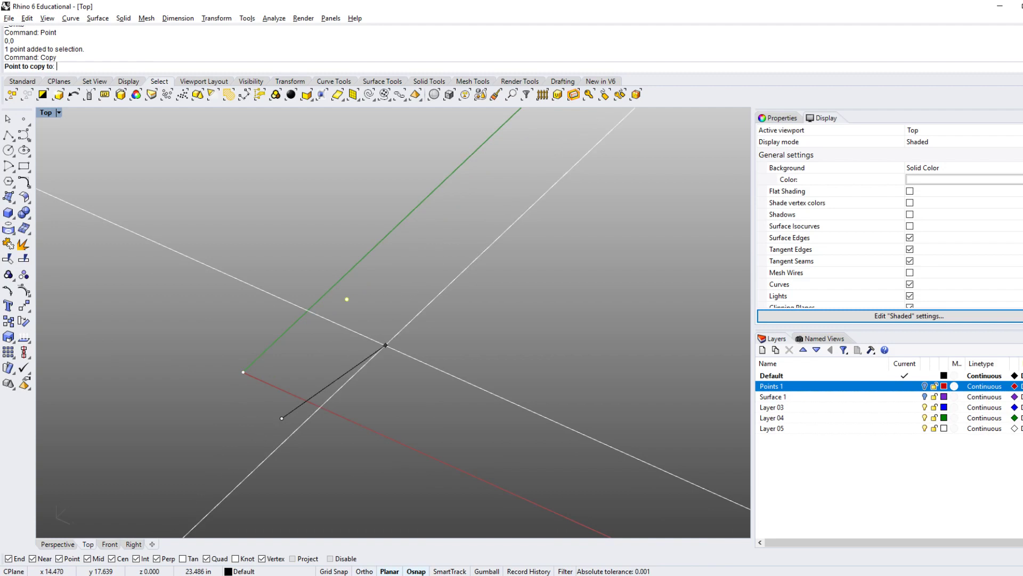
type("12")
key("Return")
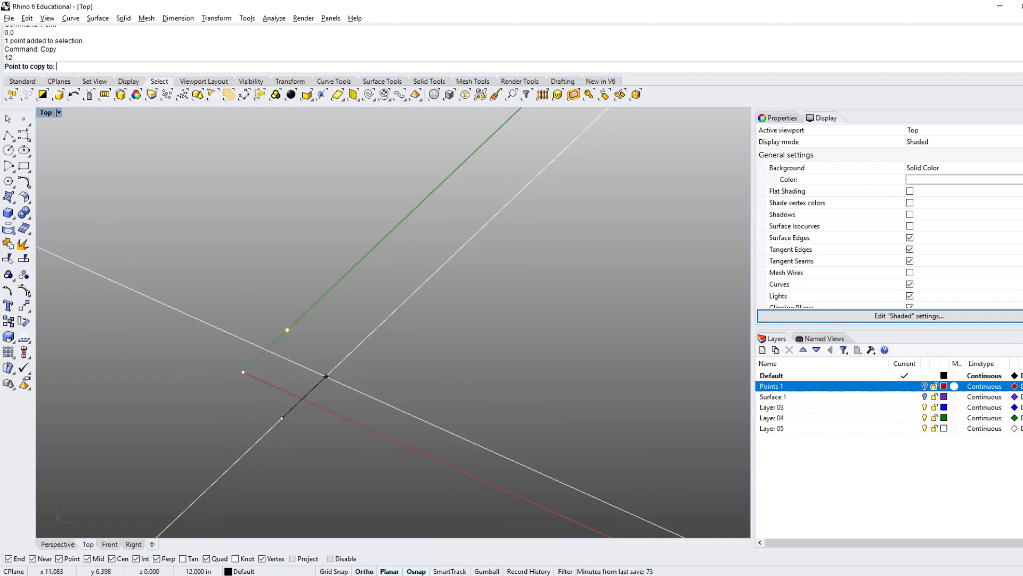
left_click(326, 376)
right_click_drag(375, 420, 464, 426, "shift")
right_click(464, 425)
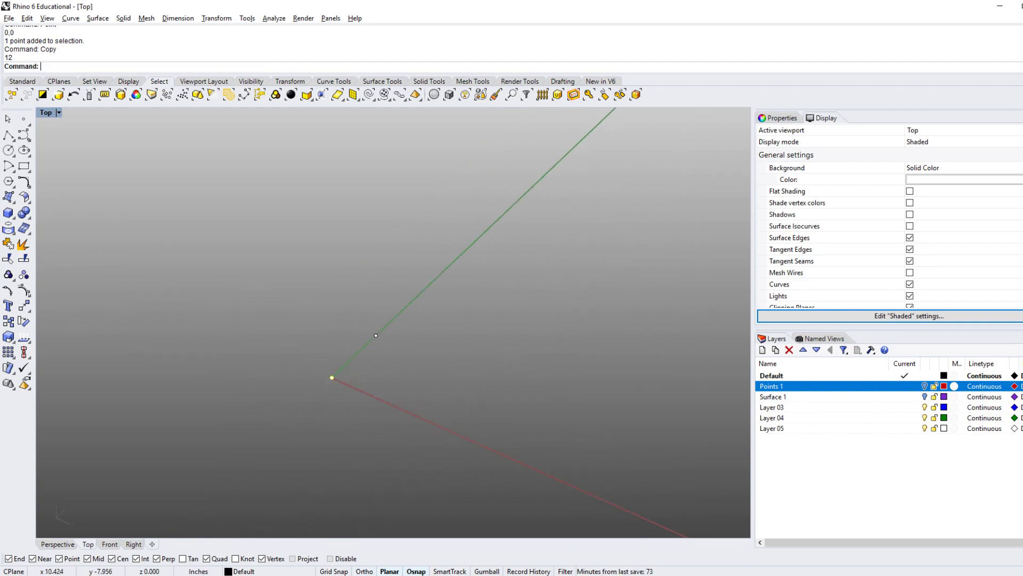
- Copy both points 12 inches along the red X axis to form the four corners of a square
left_click_drag(298, 405, 448, 291)
scroll(309, 388, "up", 5)
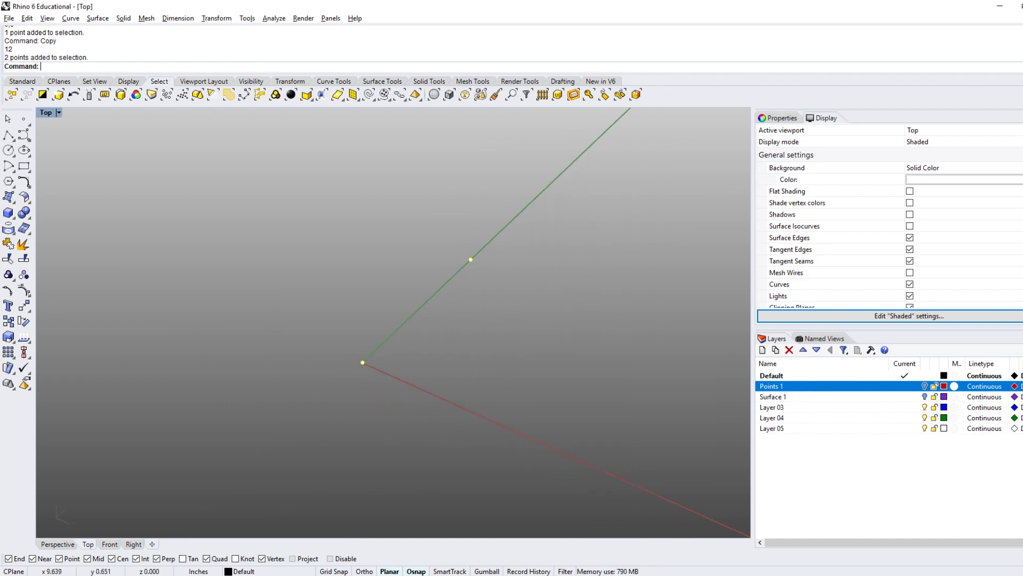
right_click_drag(494, 413, 457, 407)
right_click(354, 413)
left_click(354, 413)
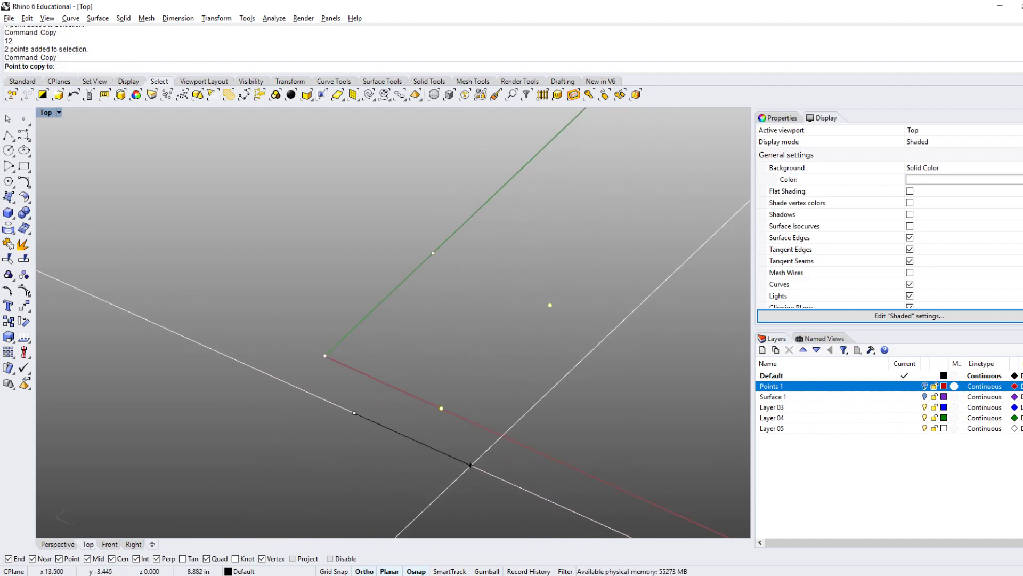
key("F8")
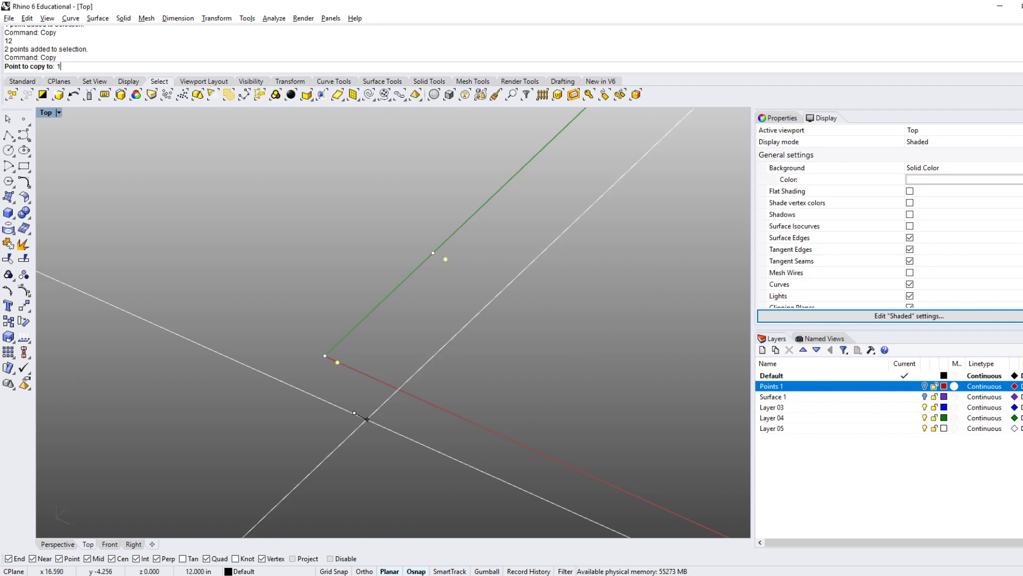
type("12")
key("Return")
key("Return")
scroll(282, 440, "down", 3)
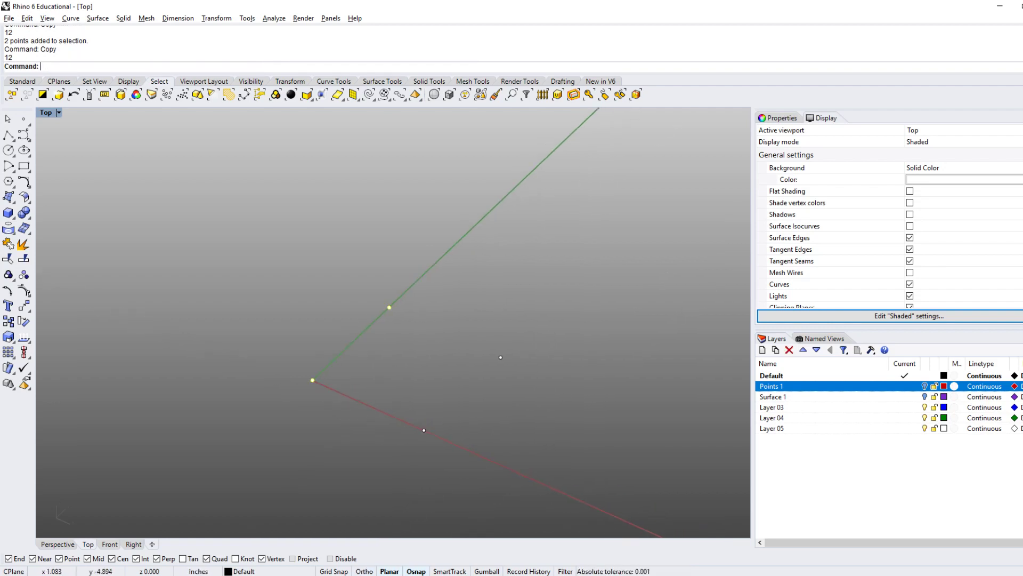
right_click_drag(442, 416, 441, 407)
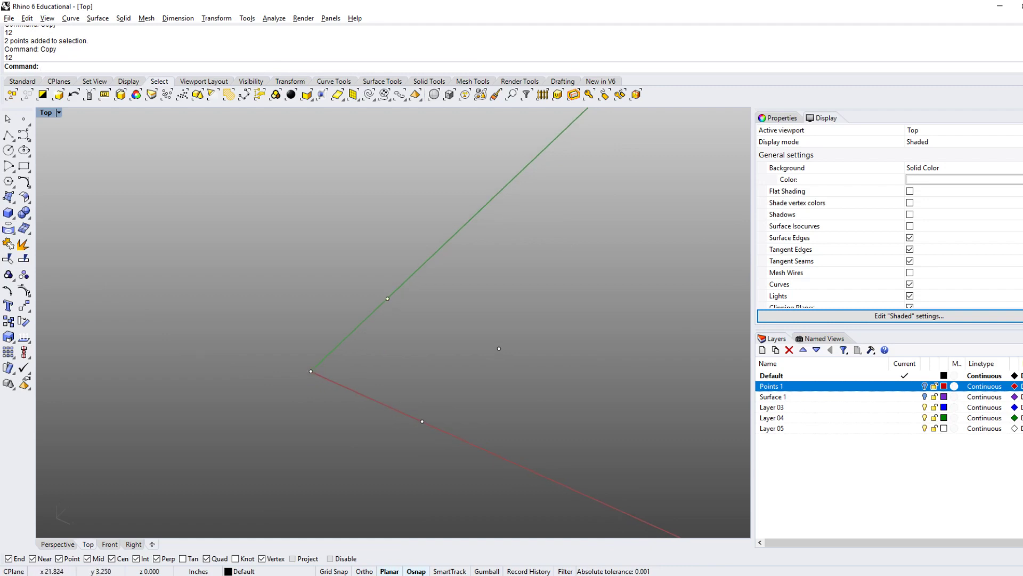
right_click_drag(503, 401, 465, 404)
right_click_drag(378, 384, 372, 343)
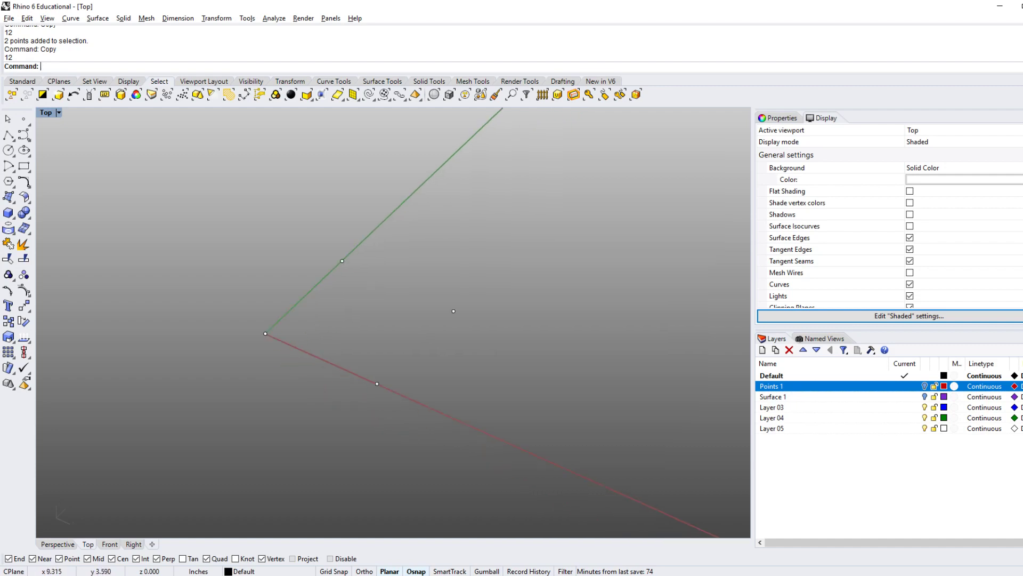
right_click_drag(339, 308, 356, 335)
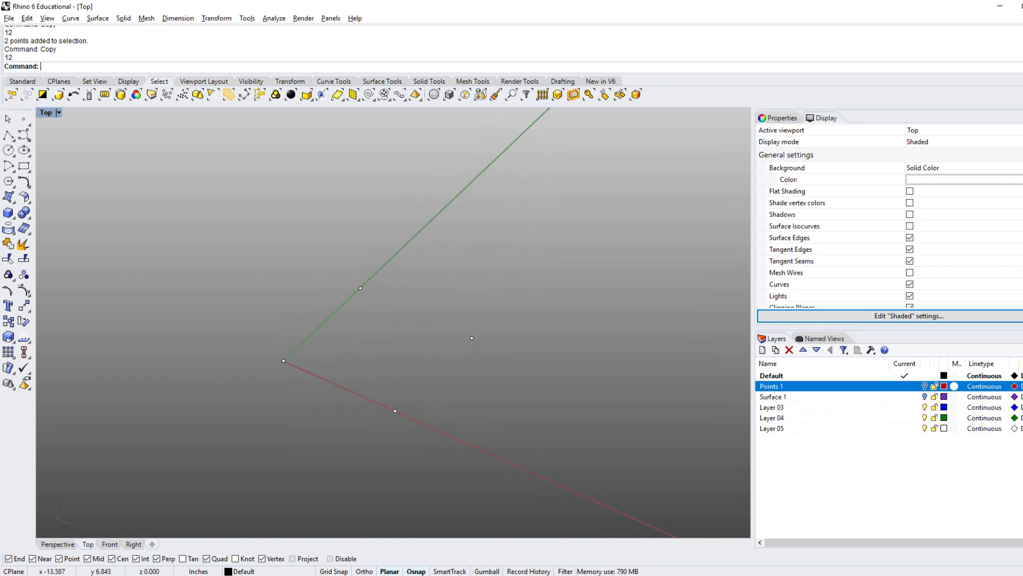
left_click_drag(203, 258, 567, 458)
key("Escape")
- Switch to the Chrome browser and open food4rhino.com in a new tab
key("alt+Tab")
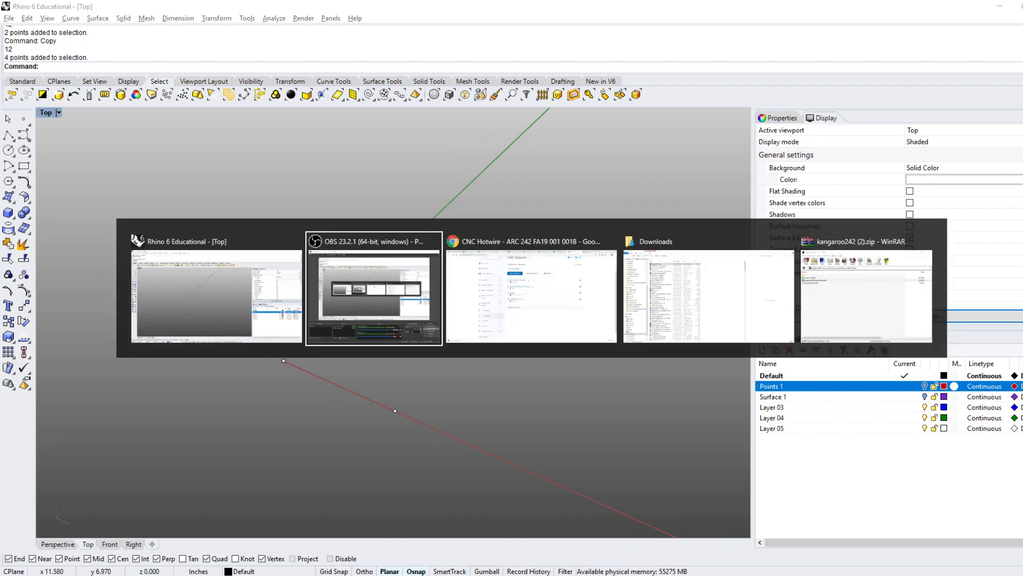
key("alt+Tab")
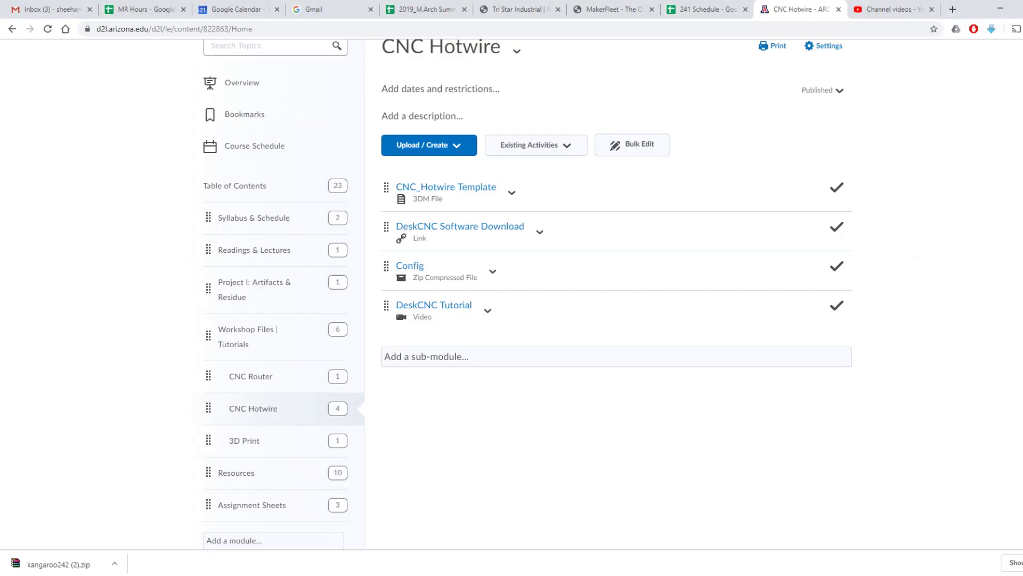
key("ctrl+t")
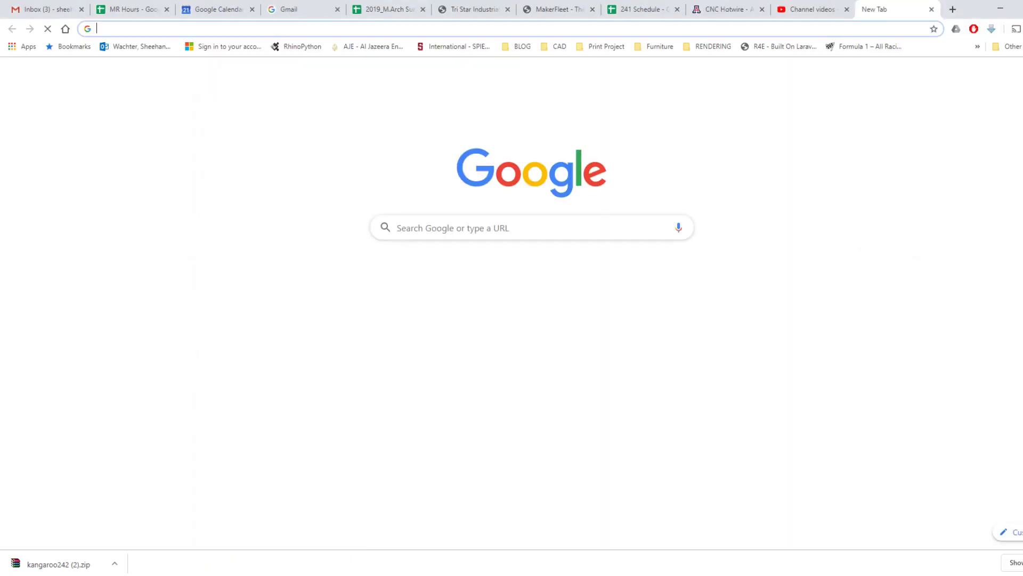
type("food4rhi")
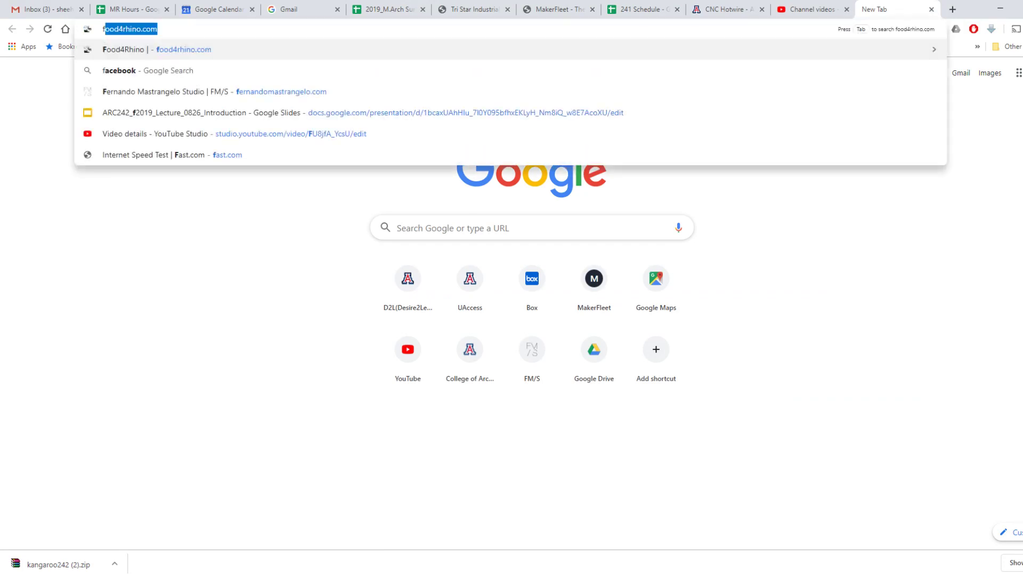
type("no")
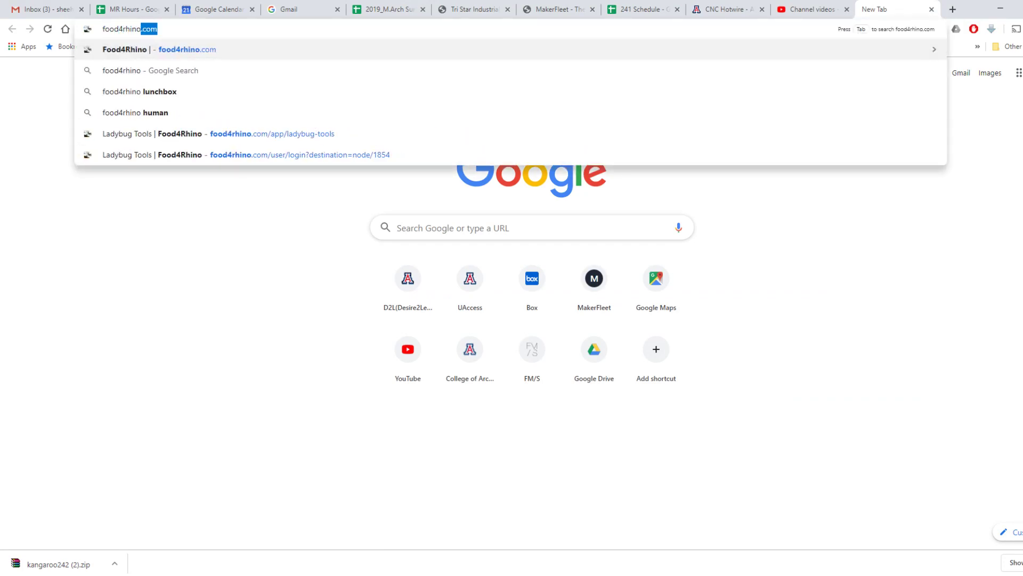
key("Return")
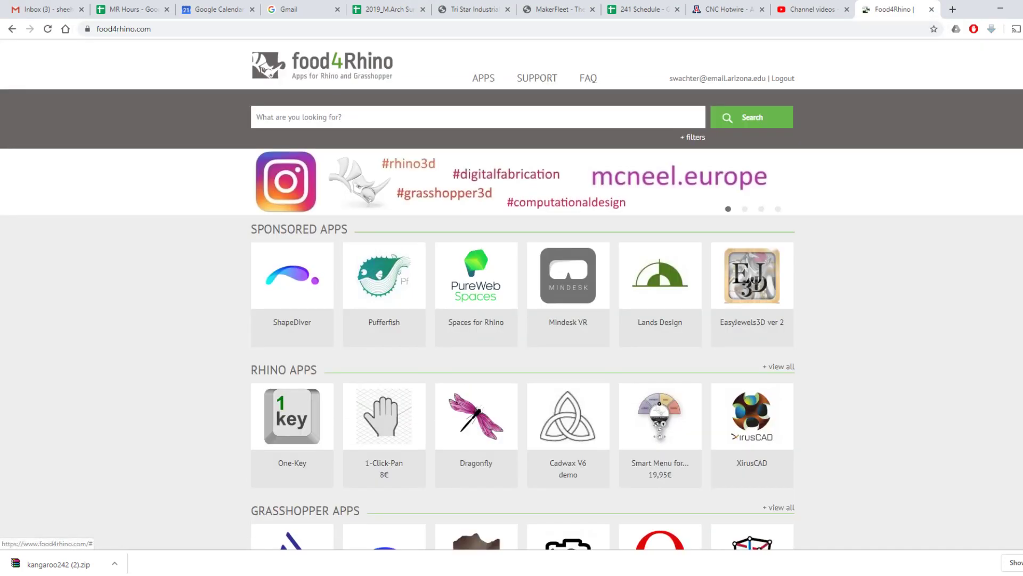
- Search food4Rhino for kangaroo and open the Kangaroo Physics page to view its available downloads
type("kanro")
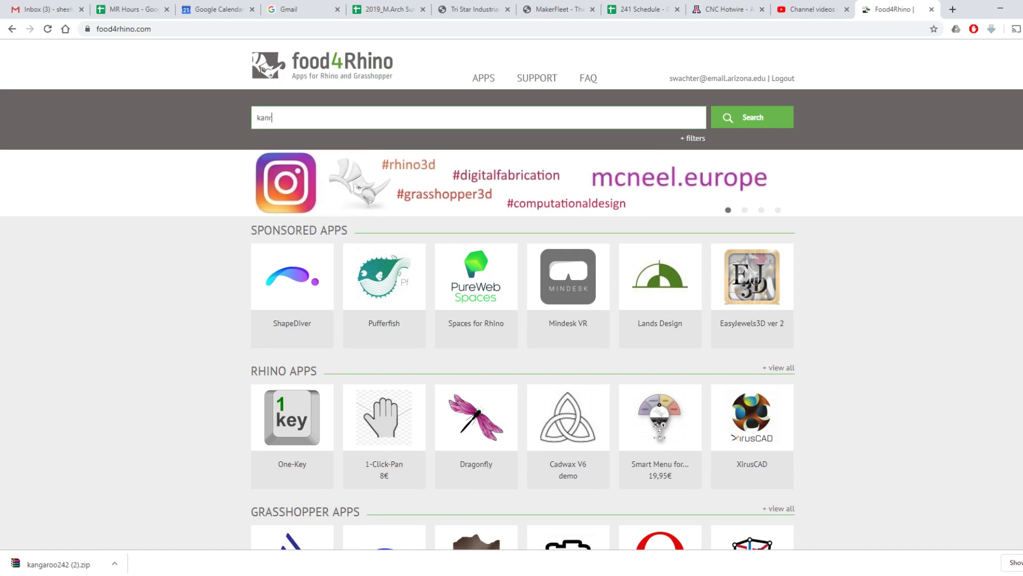
key("BackSpace")
type("garoo")
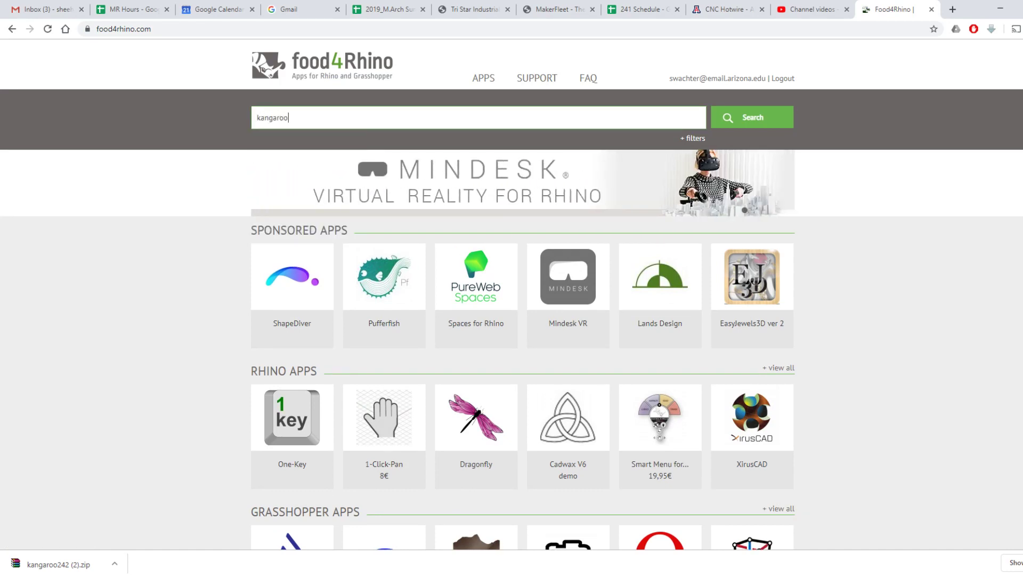
key("Return")
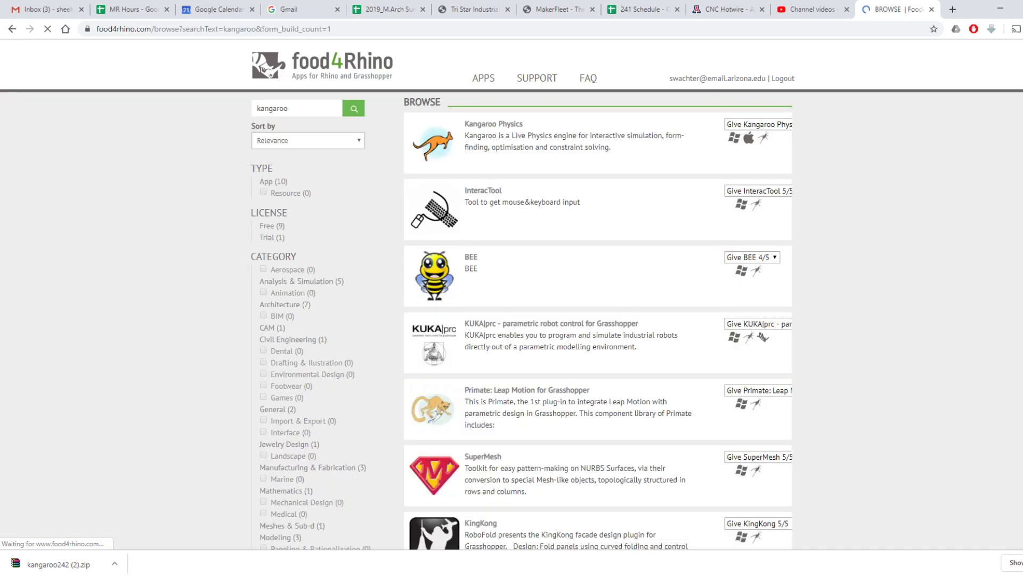
left_click(493, 190)
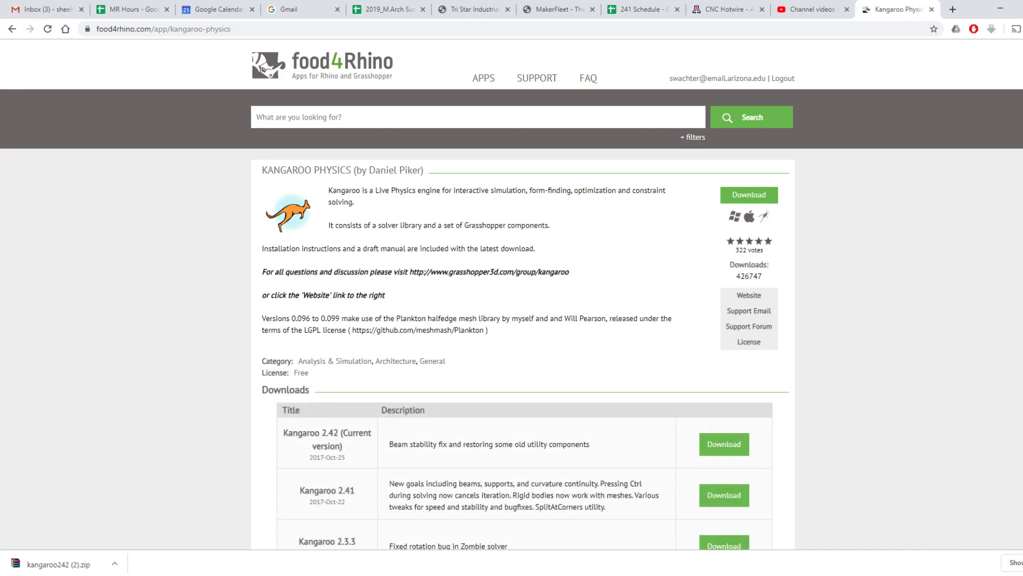
scroll(511, 294, "down", 1)
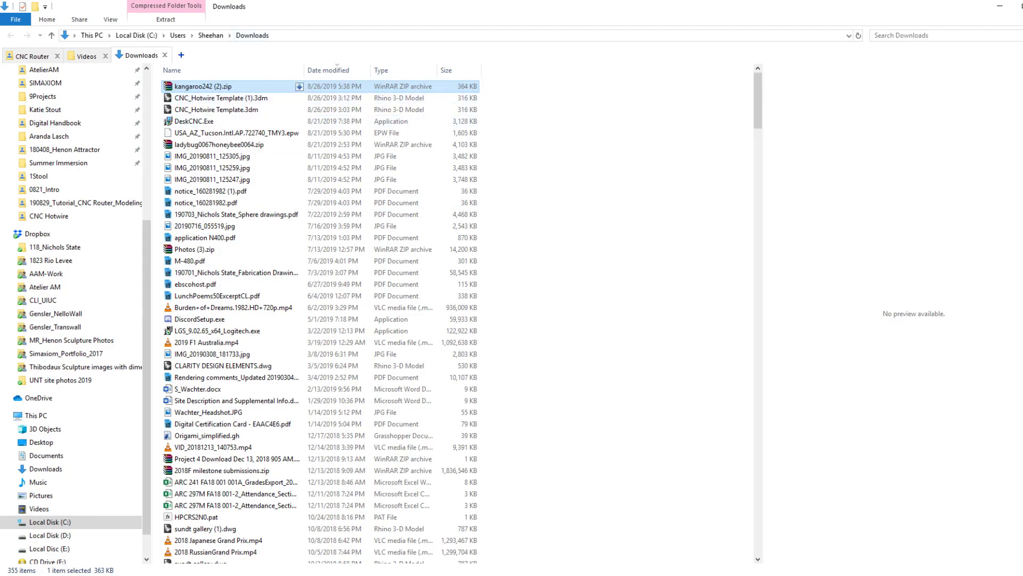
- Open Kangaroo242ReleaseNotes.pdf from the kangaroo242 (2).zip archive in Downloads and go to its Installation section
double_click(231, 86)
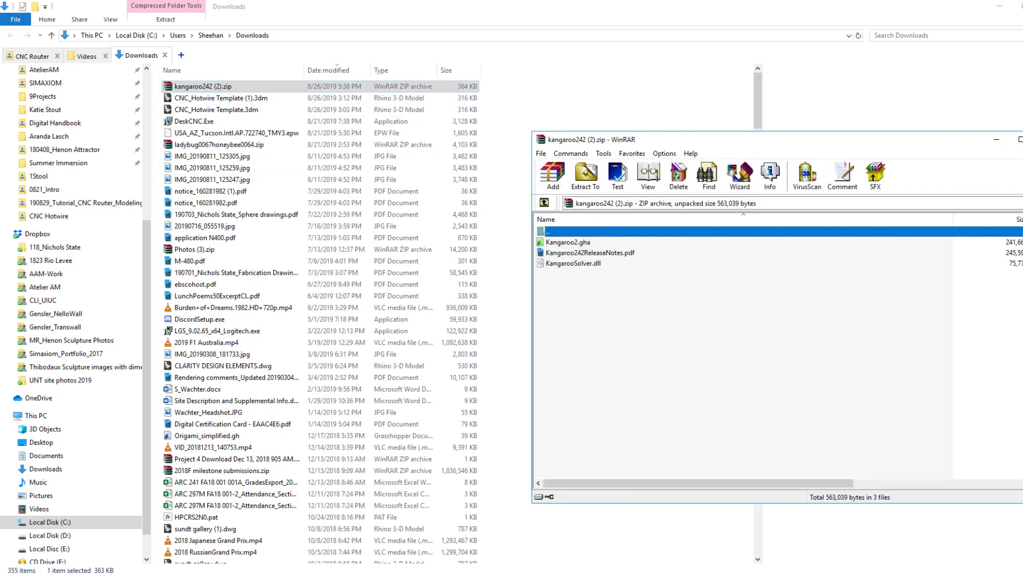
double_click(590, 252)
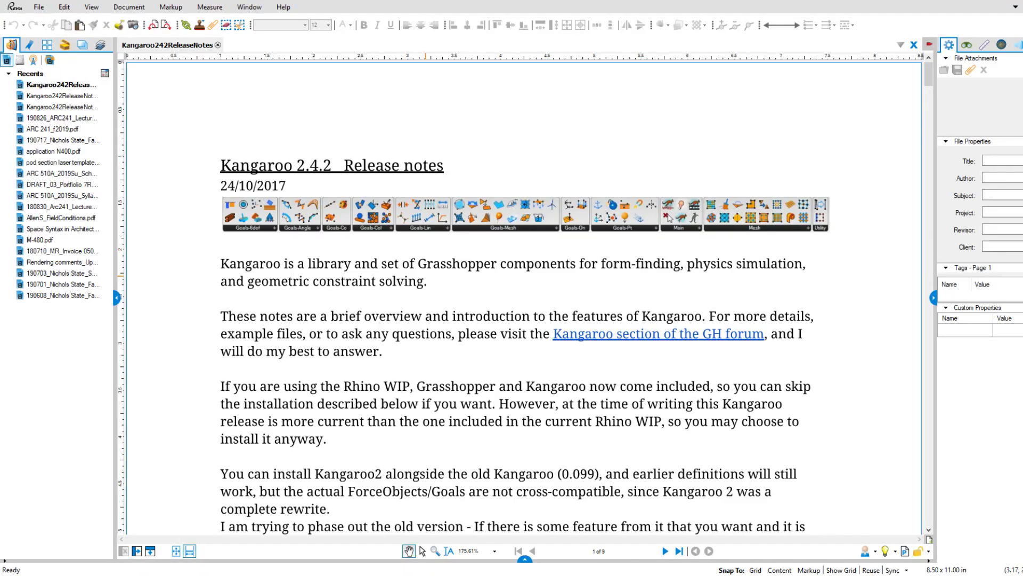
scroll(522, 299, "down", 6)
scroll(522, 298, "down", 15)
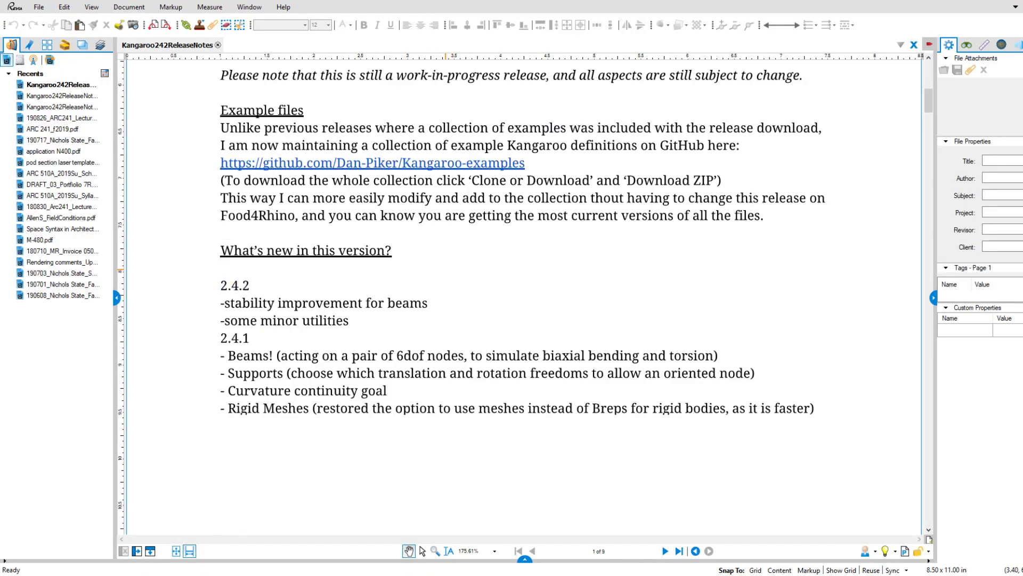
scroll(522, 299, "down", 4)
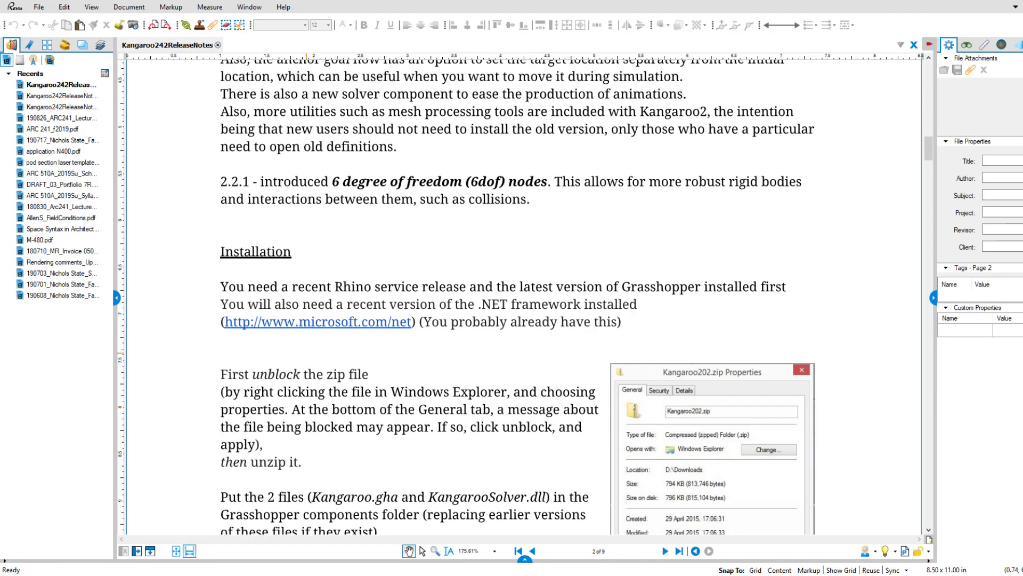
- Unblock the kangaroo242 (2).zip file in its file properties, as the release notes' Installation section instructs
scroll(522, 299, "down", 2)
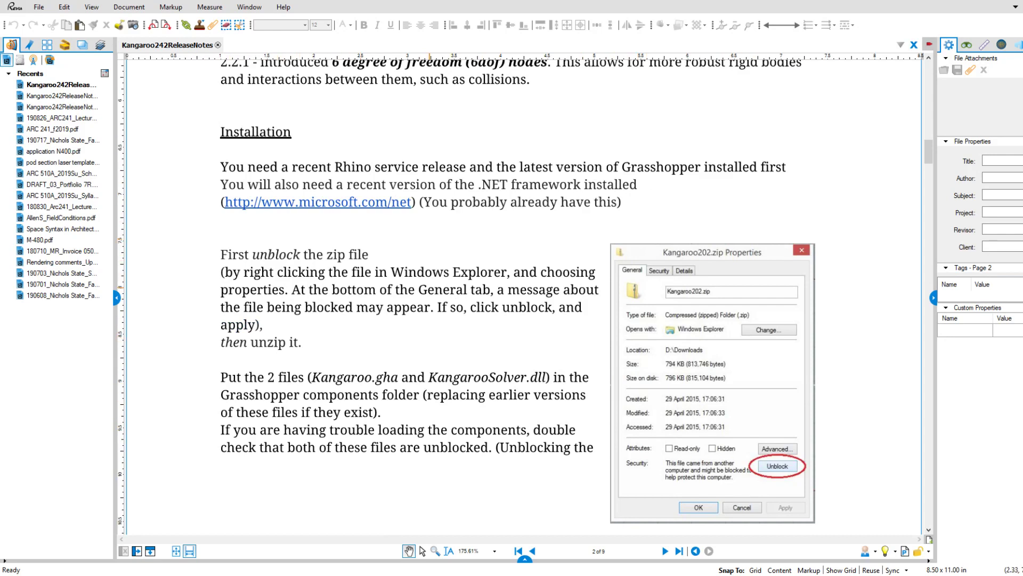
key("alt+Tab")
key("alt+Tab")
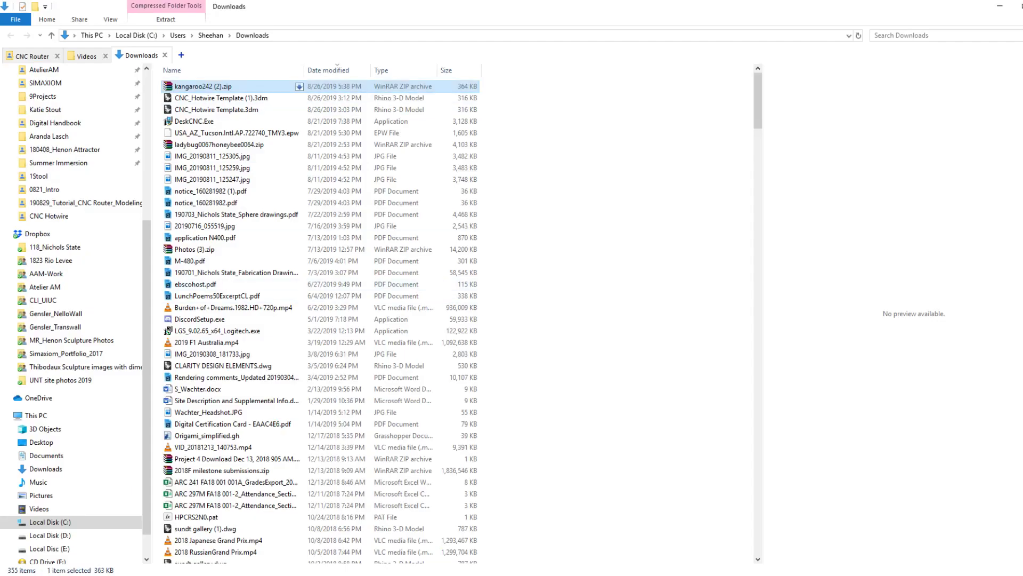
right_click(214, 85)
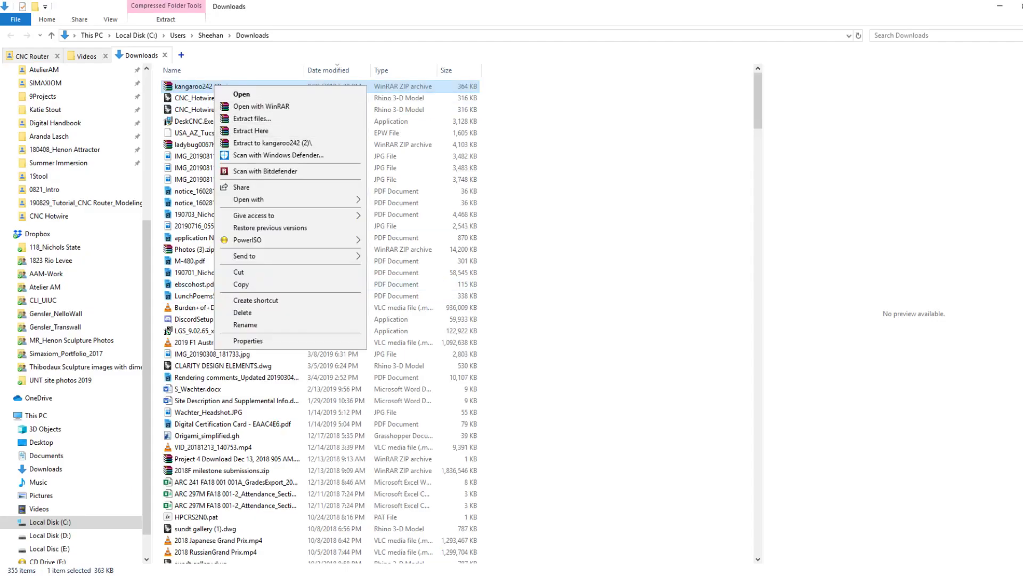
left_click(248, 340)
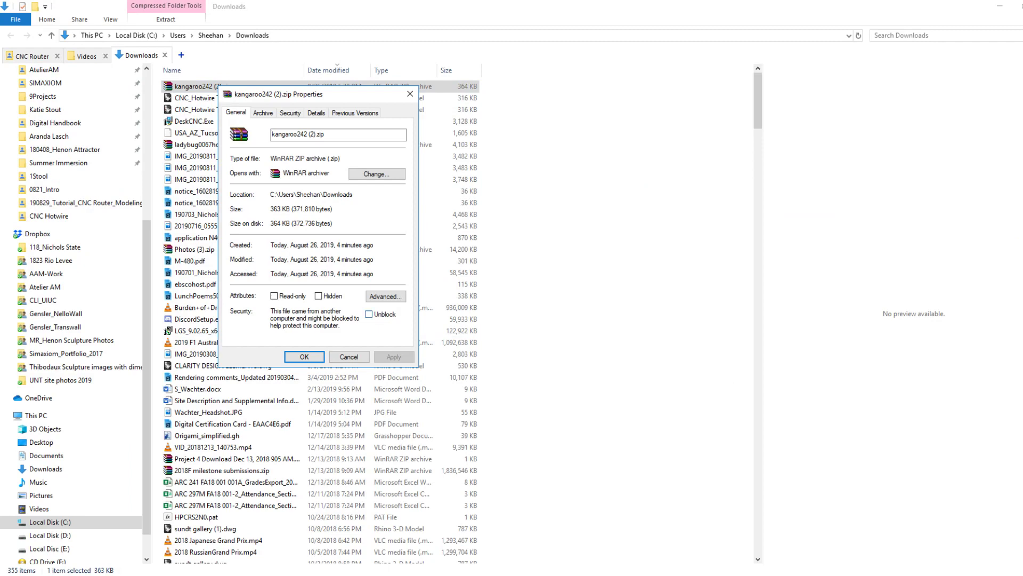
left_click(369, 314)
left_click(303, 357)
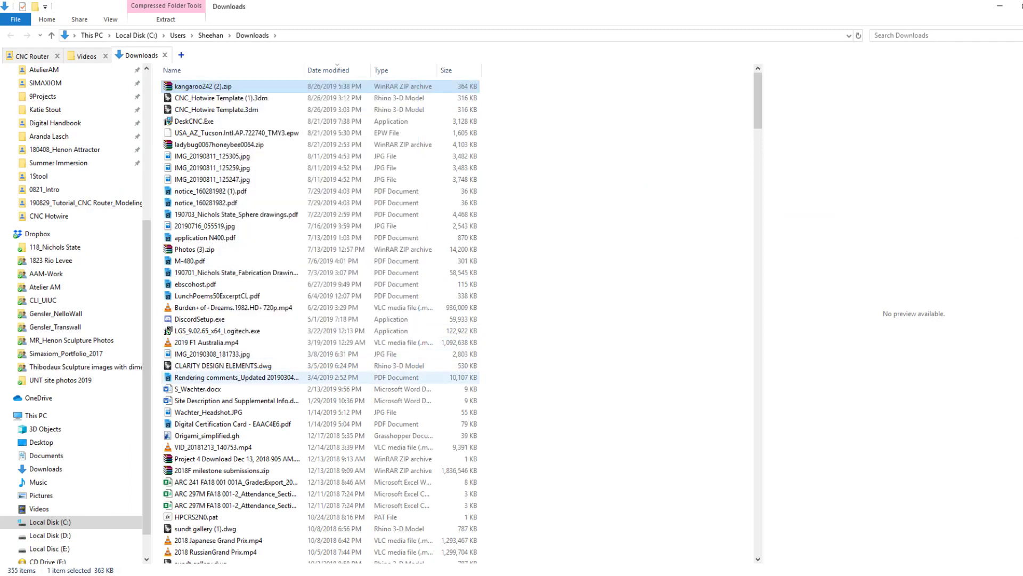
- Select Kangaroo2.gha and KangarooSolver.dll together in the kangaroo242 (2).zip archive window
key("alt+Tab")
key("alt+Tab+Tab")
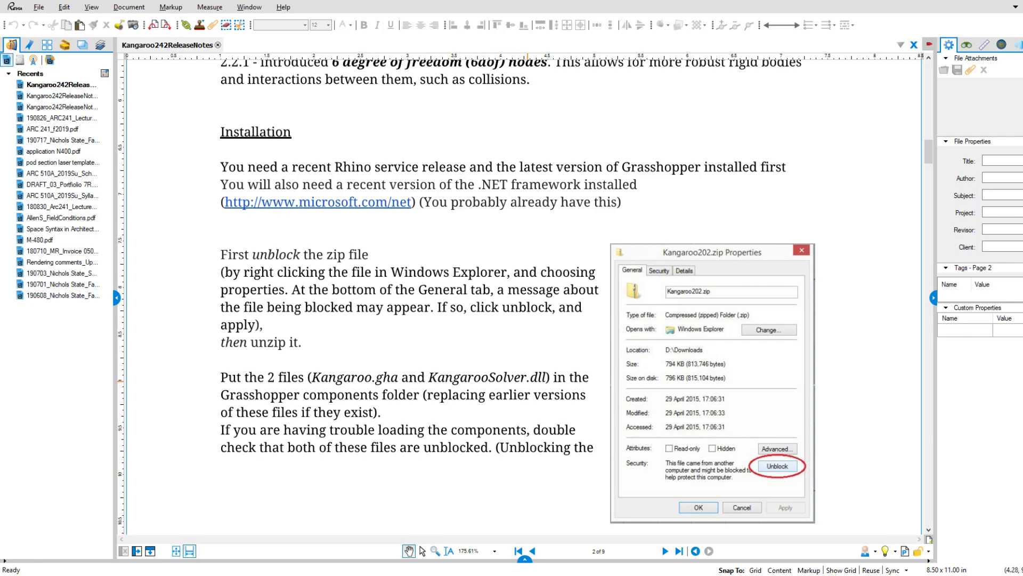
key("alt+Tab")
left_click(568, 242)
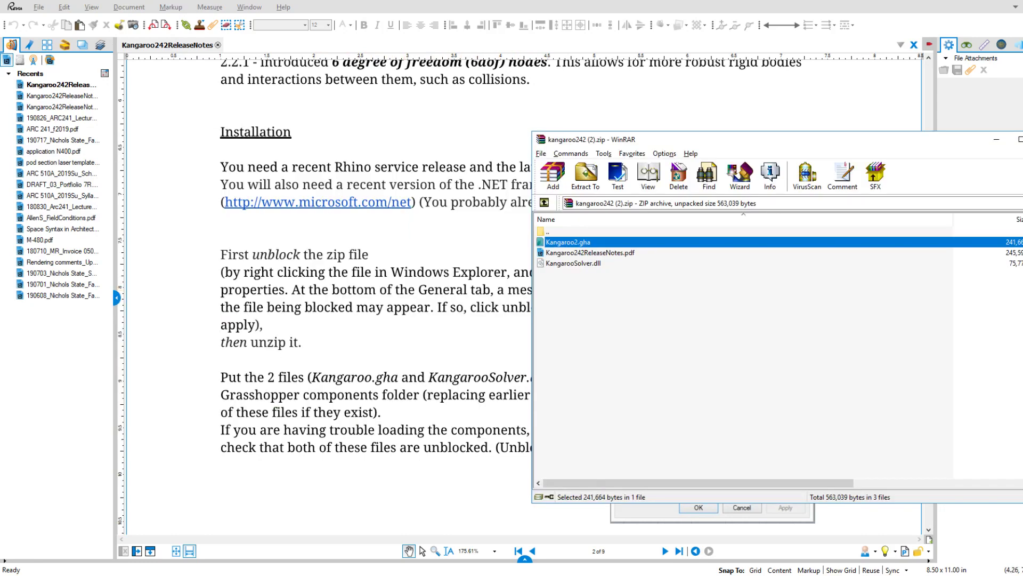
left_click(573, 263, "ctrl")
- Switch to Rhino, launch Grasshopper and open its components folder from the special folders
key("alt+Tab")
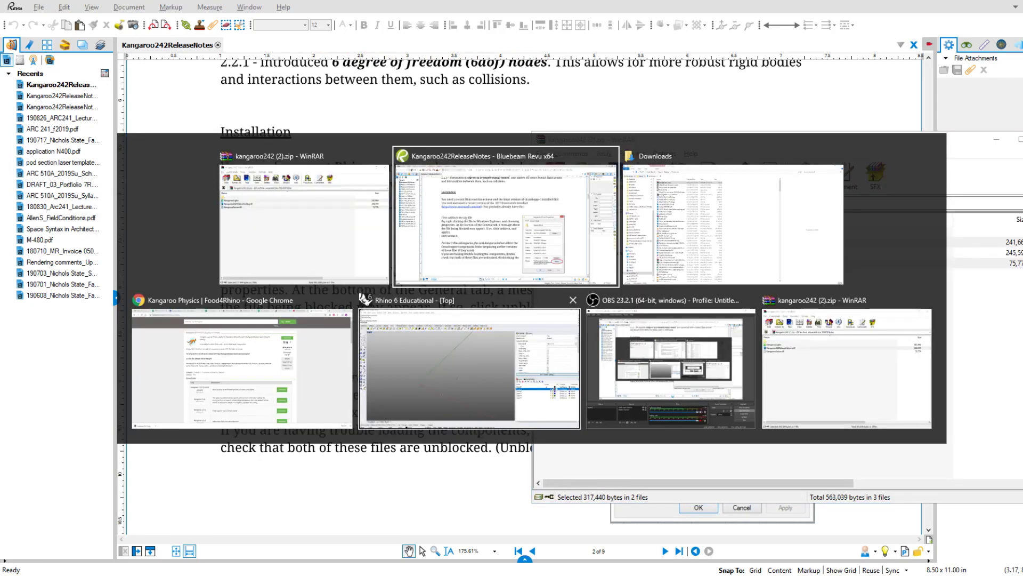
left_click(555, 359)
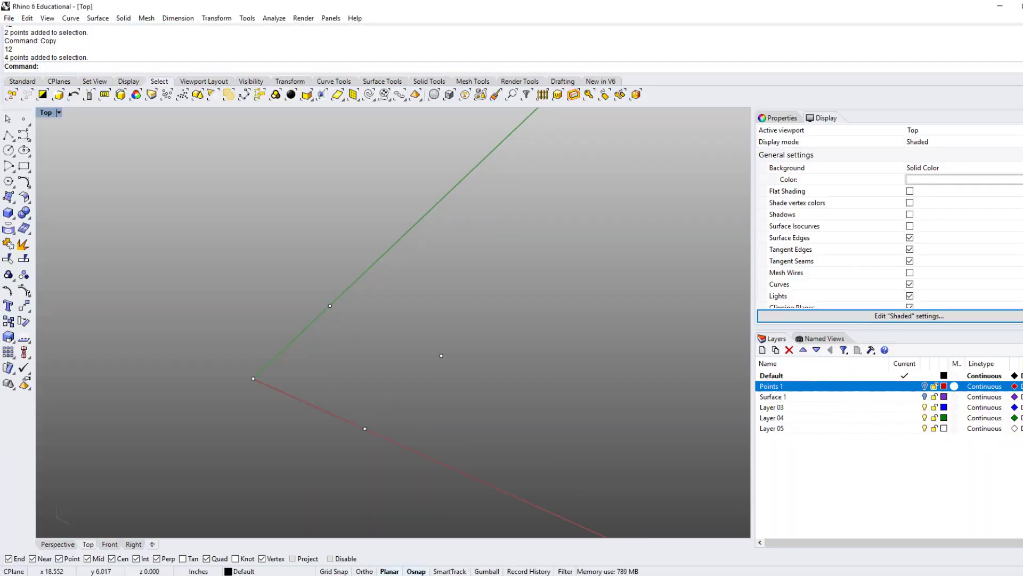
type("grasshopper")
key("Return")
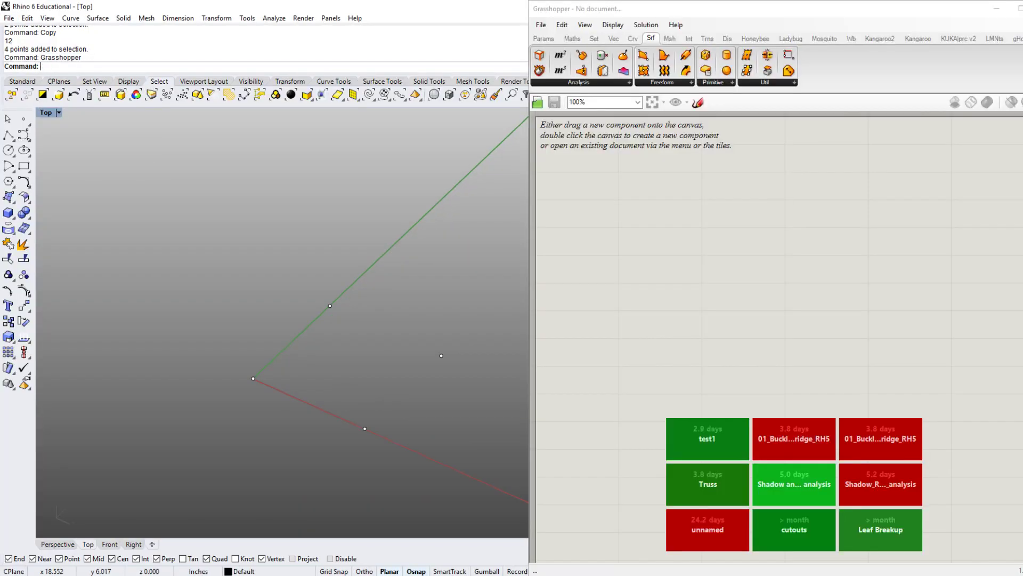
left_click(541, 24)
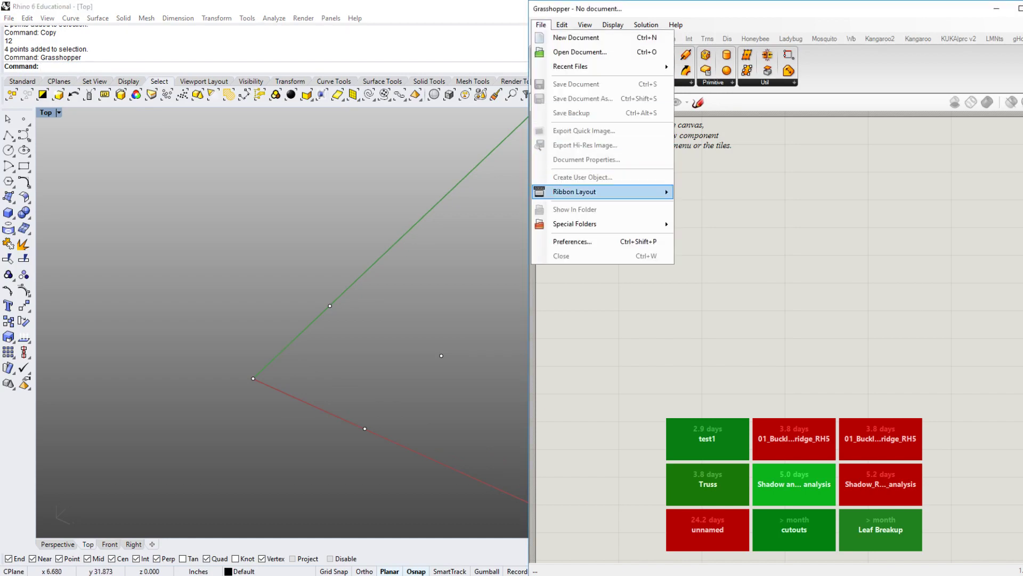
mouse_move(603, 225)
left_click(724, 226)
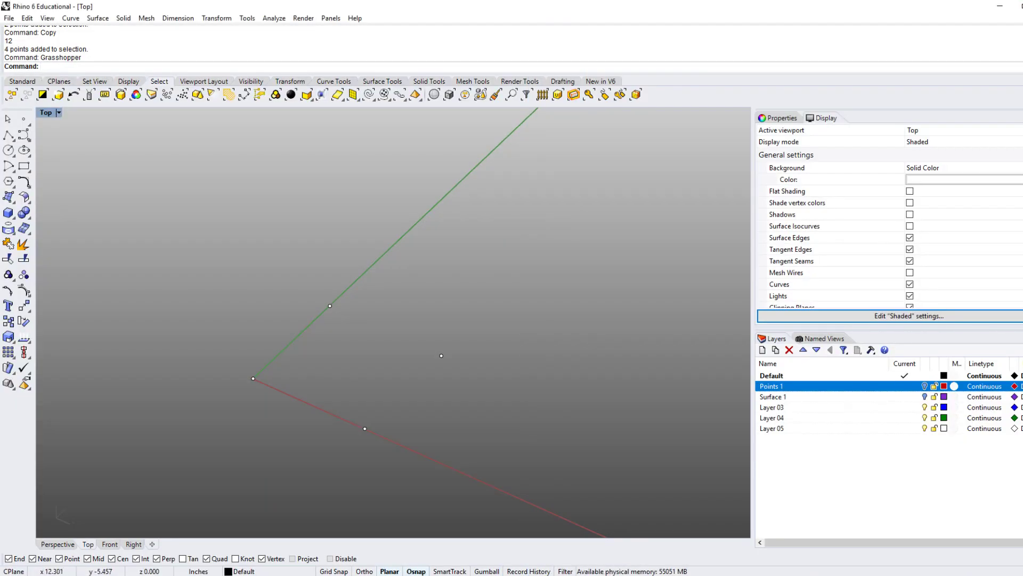
- Bring Grasshopper back up from Rhino and display the Kangaroo2 component set
type("Grasshopper")
key("Return")
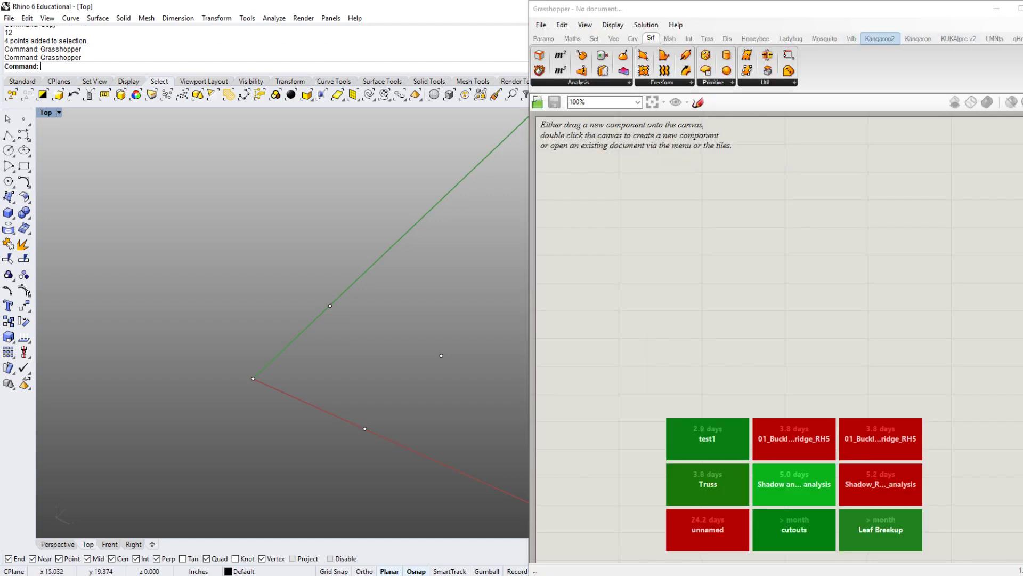
left_click(880, 38)
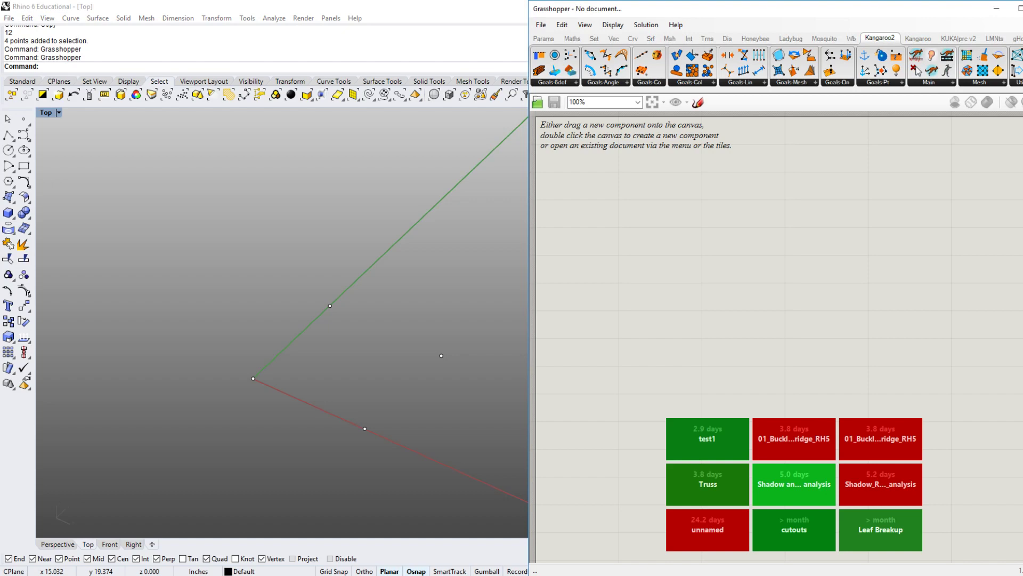
- Place a Point parameter near the upper-left corner of the Grasshopper canvas
scroll(140, 365, "down", 2)
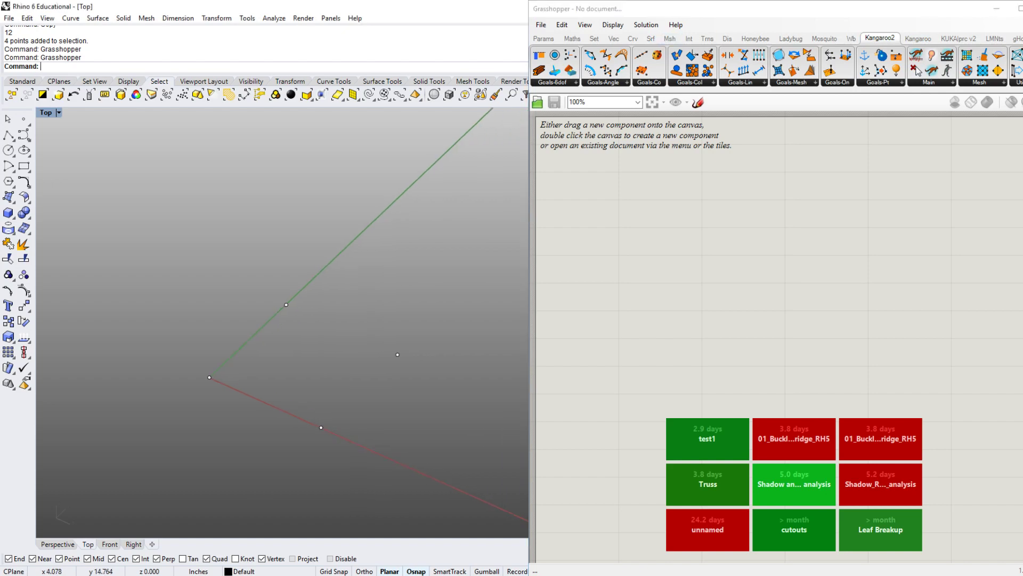
right_click_drag(317, 351, 314, 352)
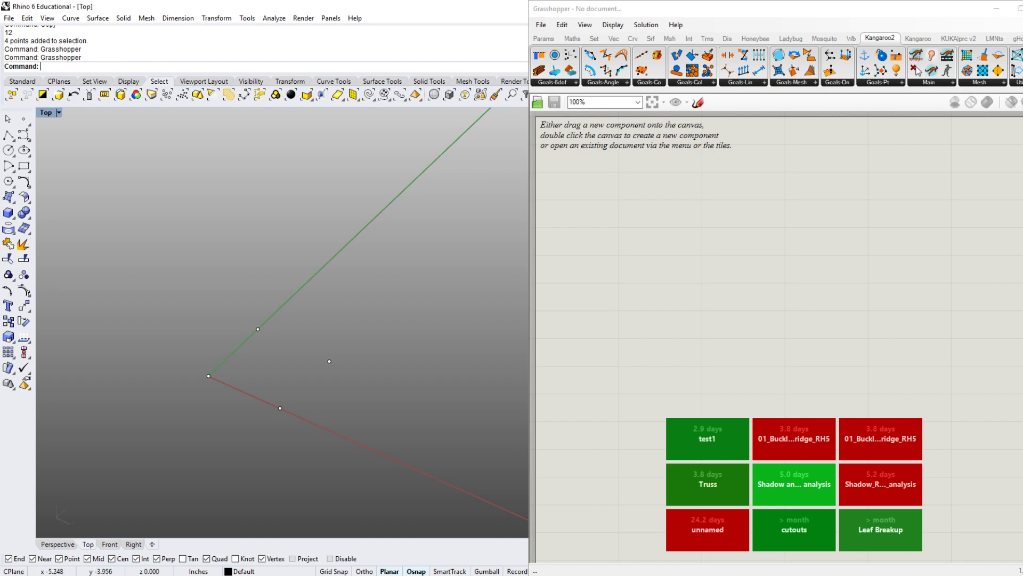
right_click_drag(160, 377, 138, 359)
double_click(574, 243)
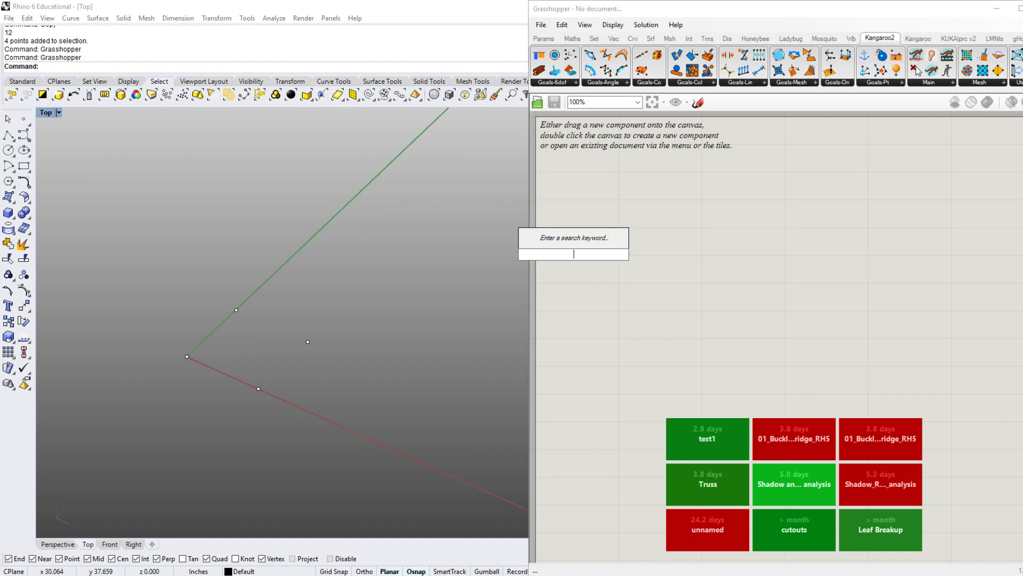
key("Escape")
left_click(544, 38)
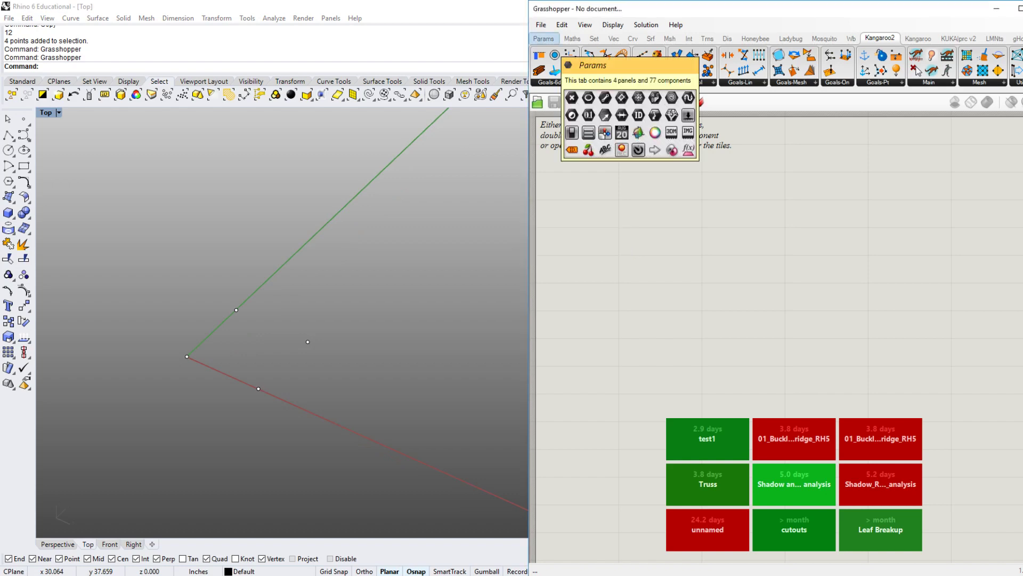
left_click(580, 83)
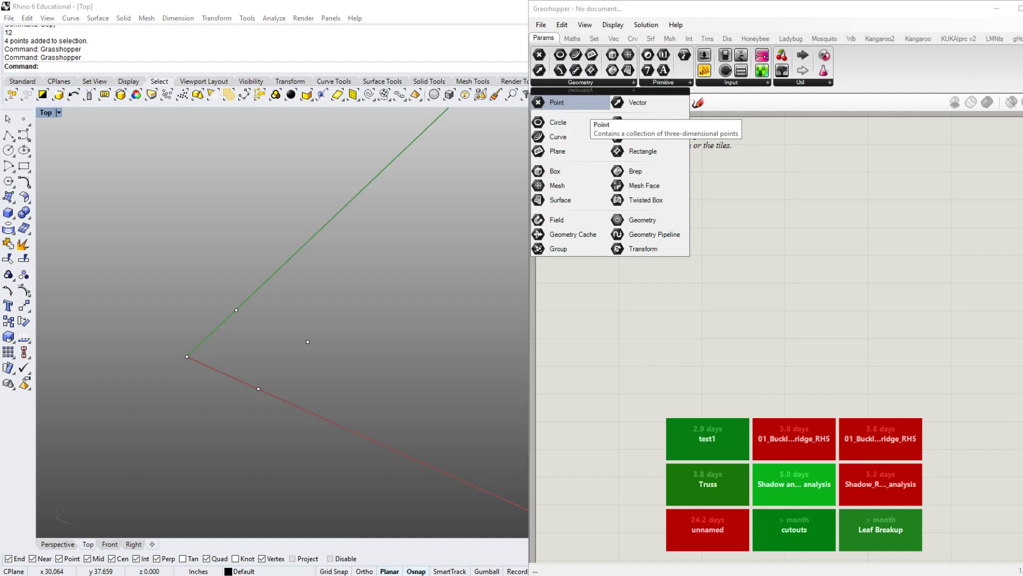
left_click(571, 103)
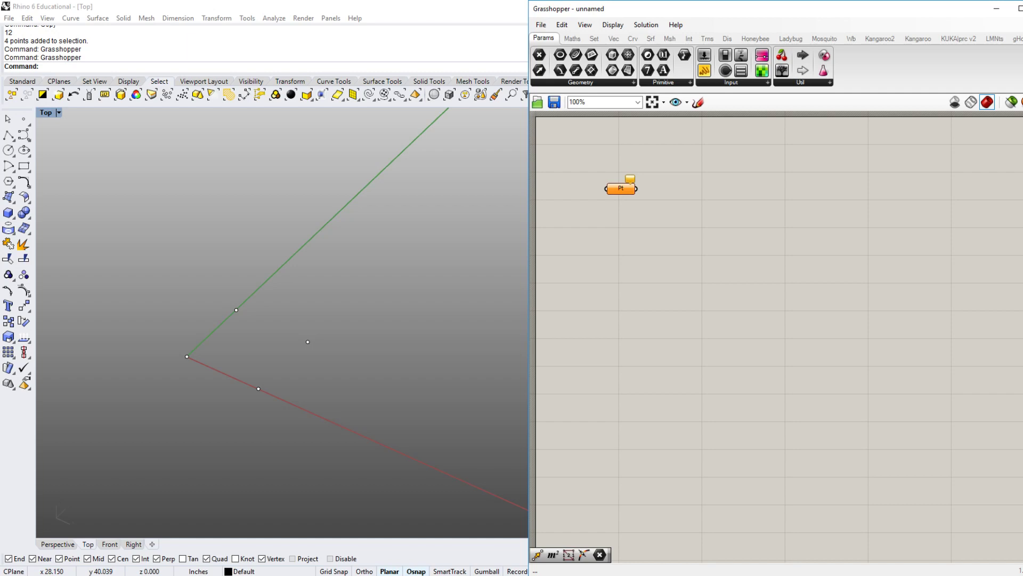
- Reference the Rhino corner point at the origin as the single point of the Point parameter
left_click(621, 188)
right_click(621, 189)
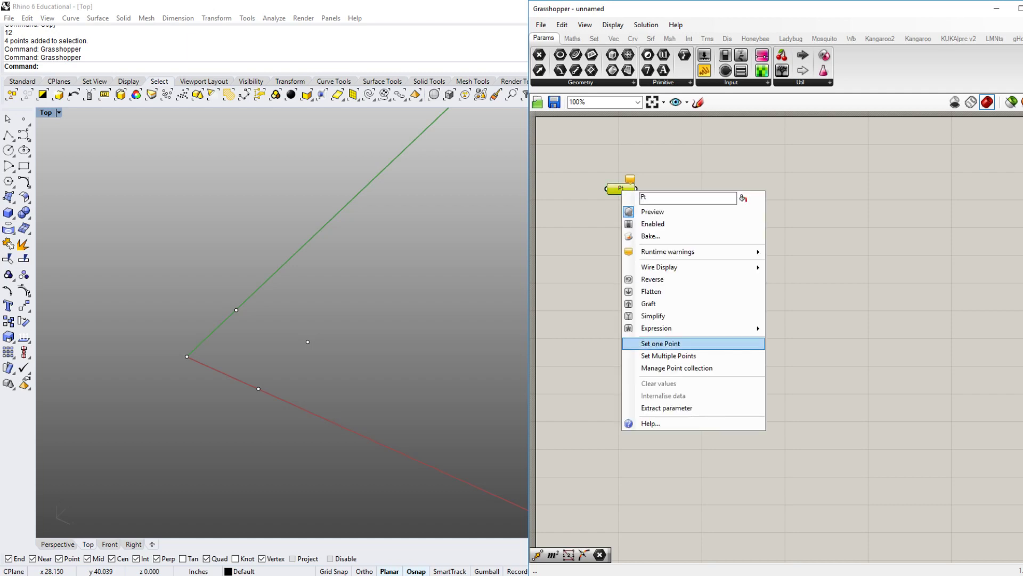
left_click(661, 343)
left_click(187, 356)
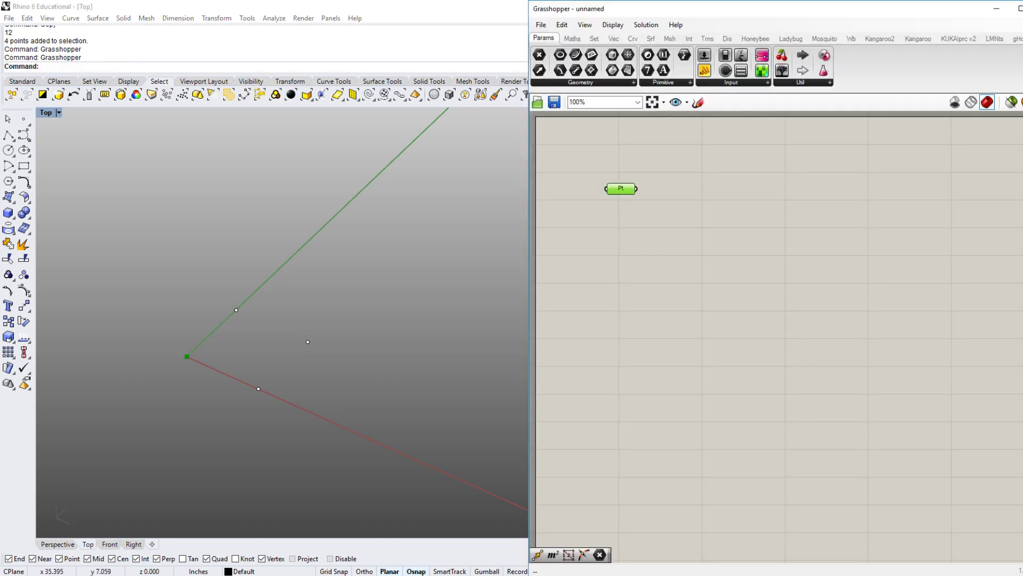
- Duplicate the Point parameter three times and arrange the four parameters in a vertical column
scroll(138, 354, "up", 3)
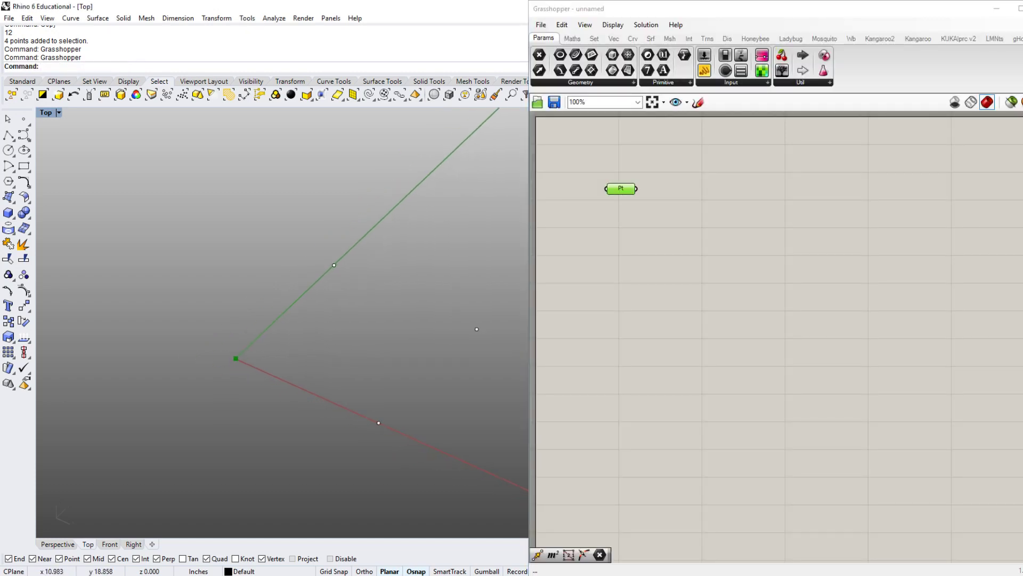
right_click_drag(746, 320, 767, 353)
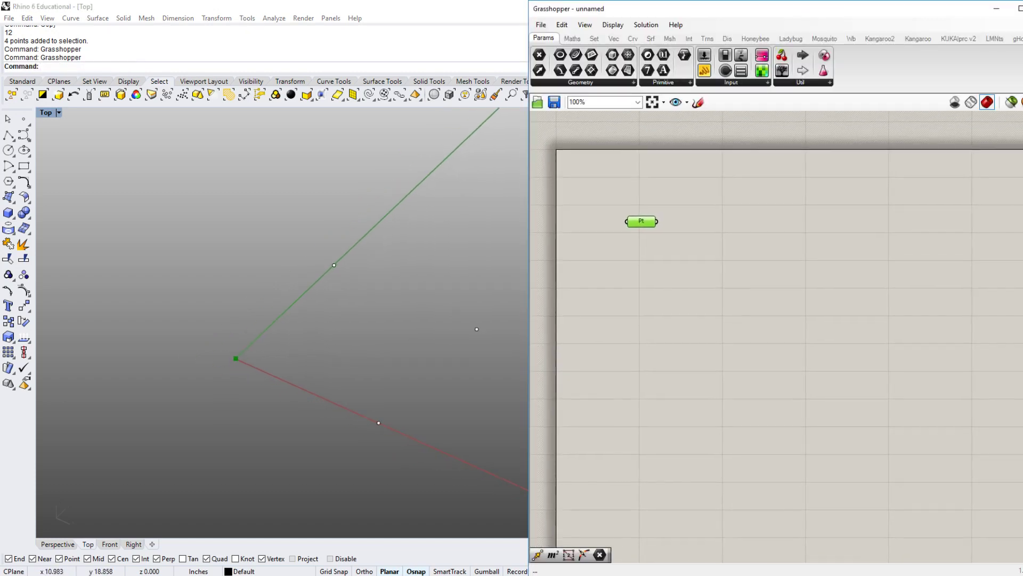
left_click_drag(641, 221, 626, 211)
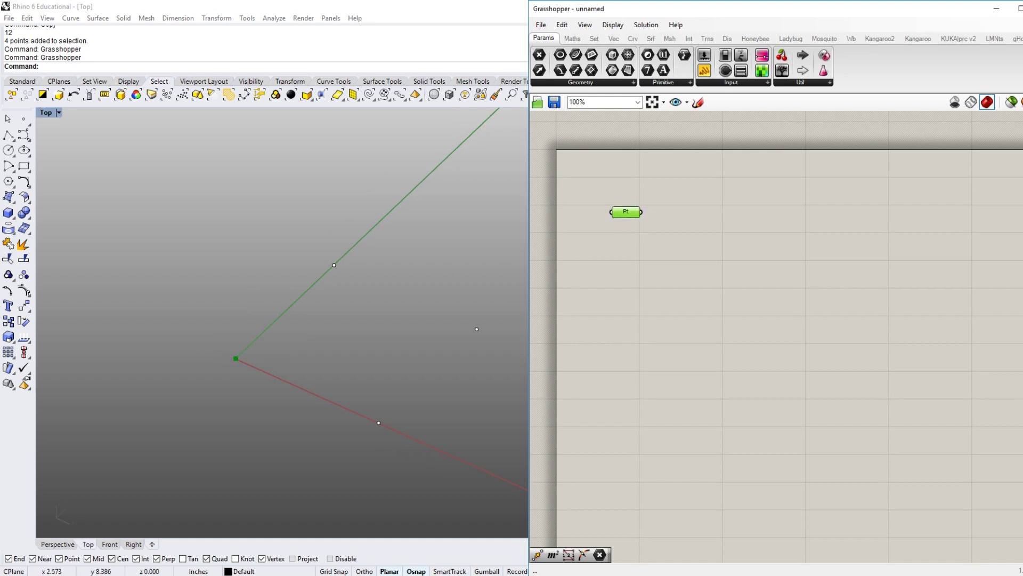
right_click_drag(188, 418, 142, 421)
left_click(692, 267)
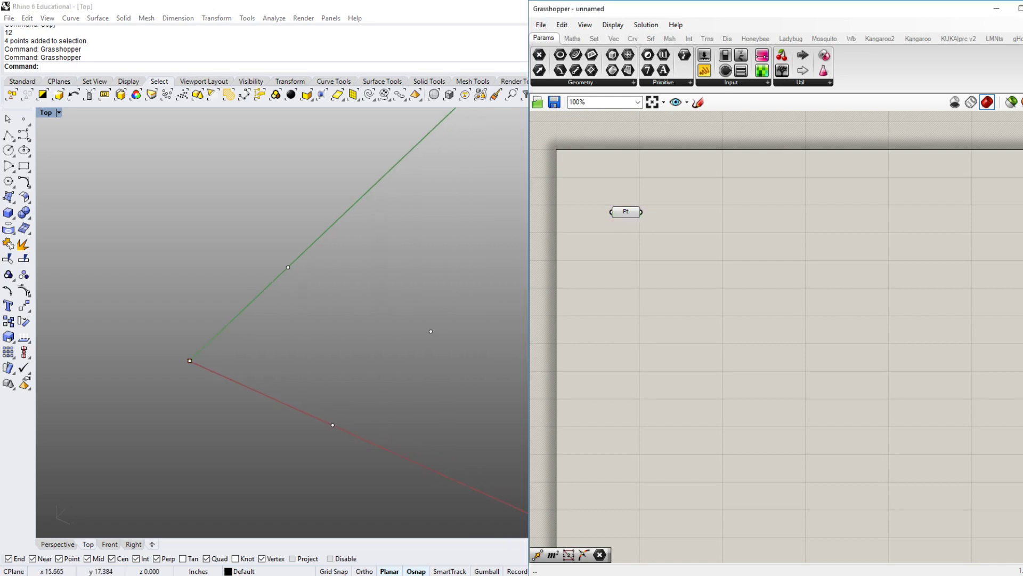
left_click(625, 212)
mouse_move(625, 212)
left_mouse_down()
mouse_move(622, 197)
mouse_move(623, 213)
left_mouse_up()
key("ctrl+v")
key("ctrl+v")
key("ctrl+v")
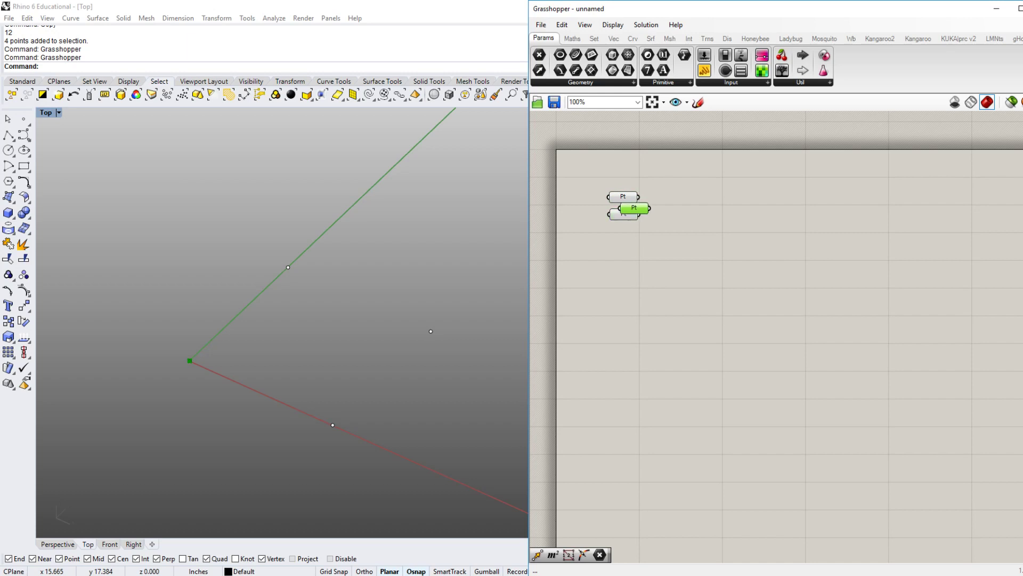
left_click_drag(639, 213, 622, 246)
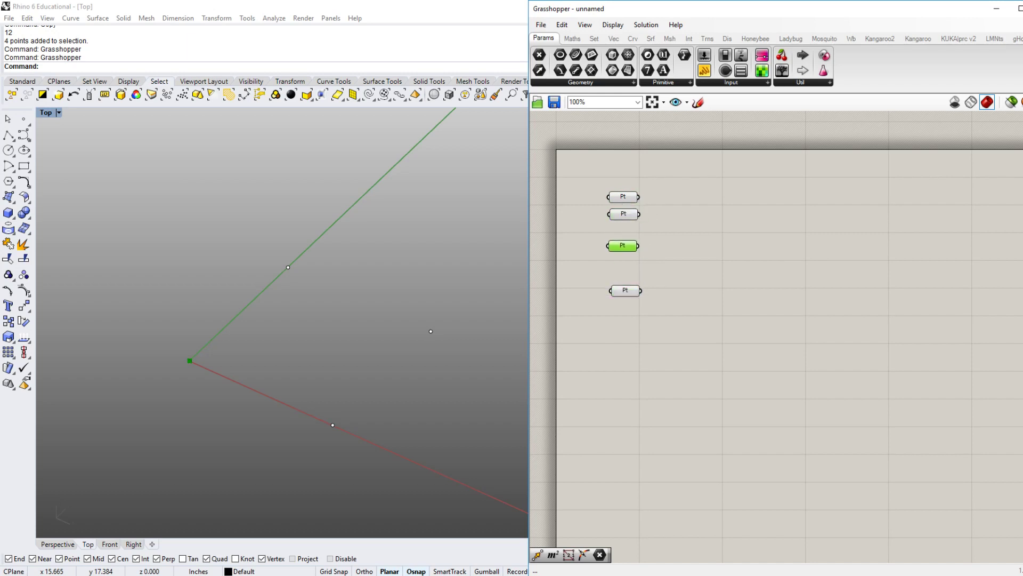
- Align all four Point parameters with each other and distribute them evenly in the vertical direction
left_click_drag(655, 349, 601, 155)
left_click(631, 184)
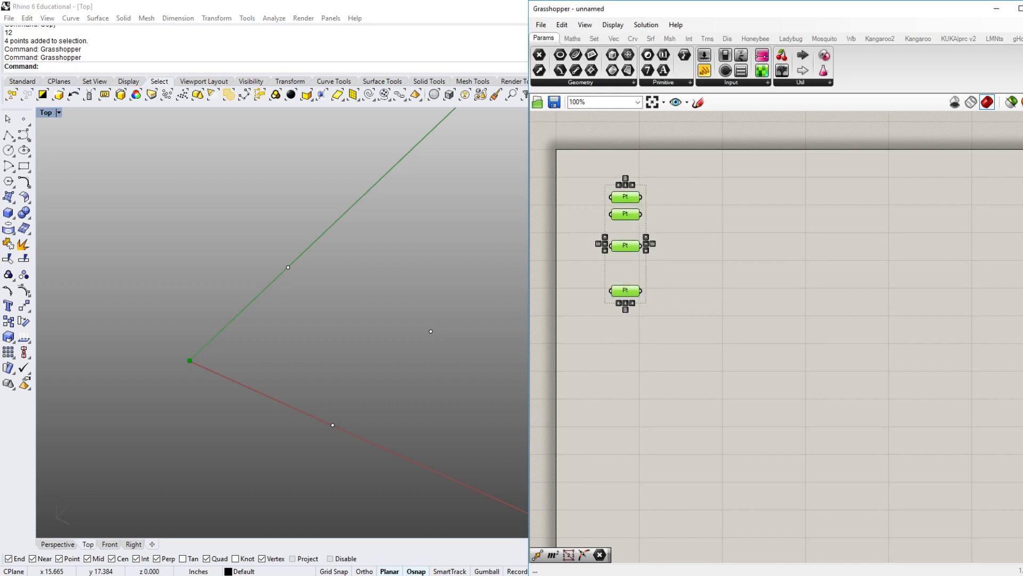
left_click(624, 178)
left_click(673, 334)
- Set the second Point parameter to the Rhino corner point on the green Y axis
left_click(626, 227)
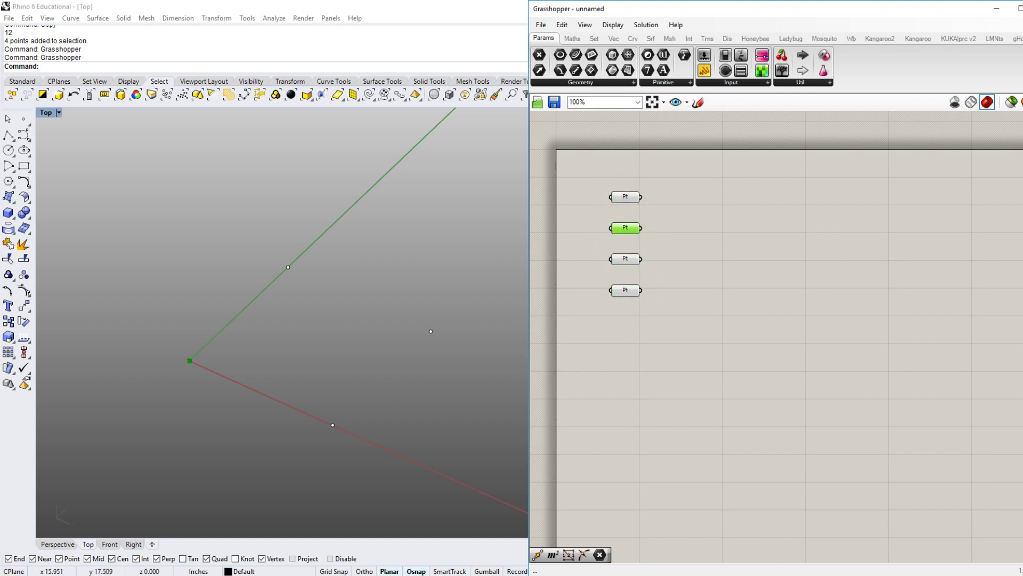
right_click(625, 228)
left_click(656, 361)
left_click(287, 267)
- Set the third Point parameter to the Rhino corner point diagonally opposite the origin
left_click(625, 258)
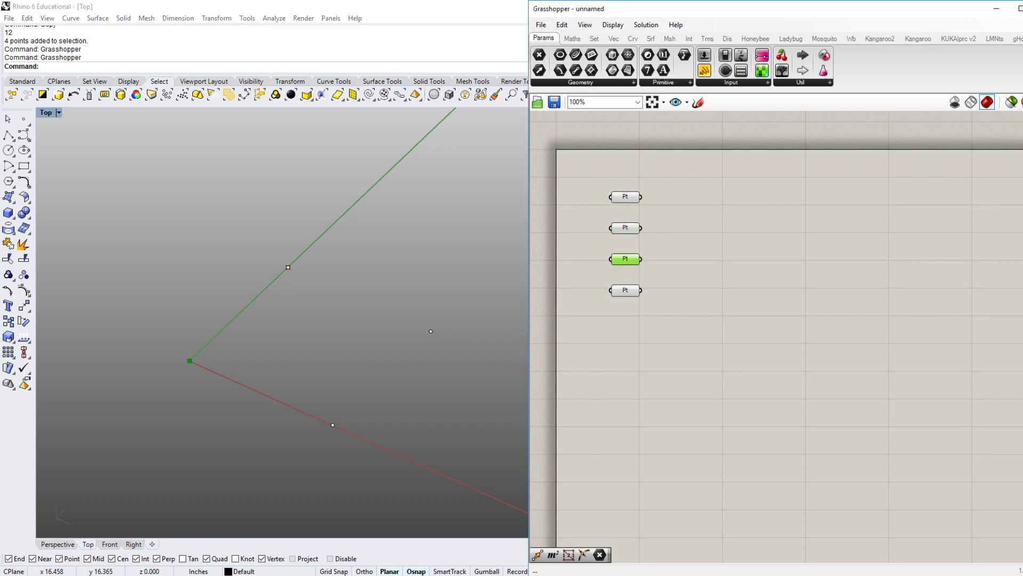
right_click(625, 258)
left_click(656, 393)
left_click(431, 331)
- Set the fourth Point parameter to the Rhino corner point on the red X axis
left_click(626, 290)
right_click(625, 290)
left_click(667, 424)
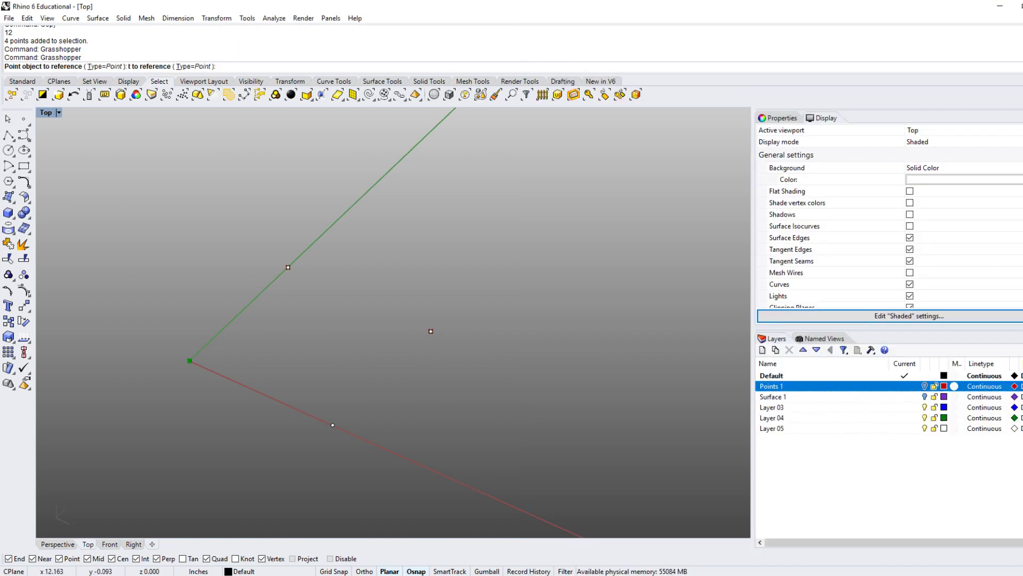
left_click(333, 425)
left_click(677, 405)
- Place a 4Point Surface component beside the column of Point parameters
right_click_drag(677, 405, 660, 453)
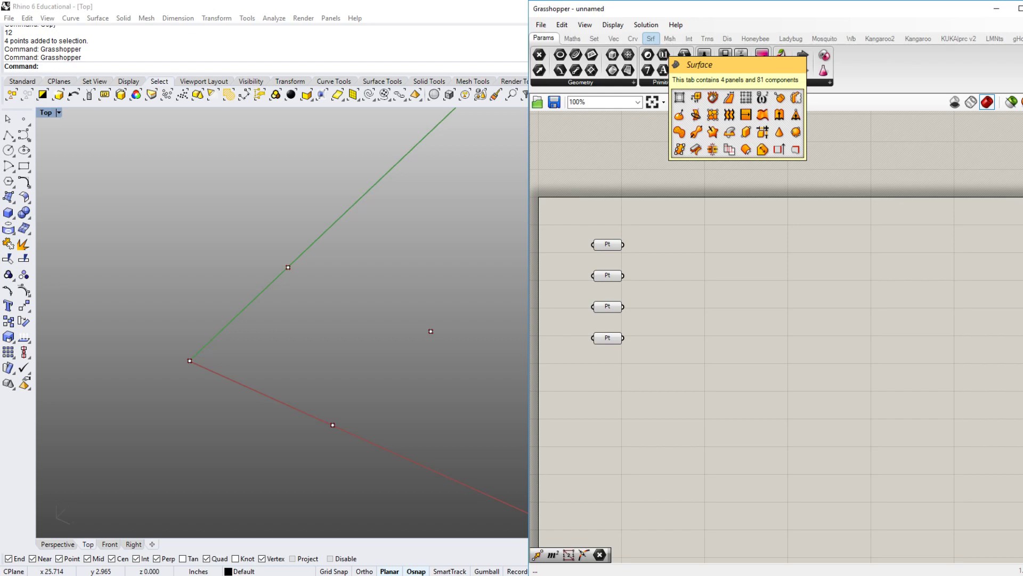
left_click(651, 38)
left_click(663, 82)
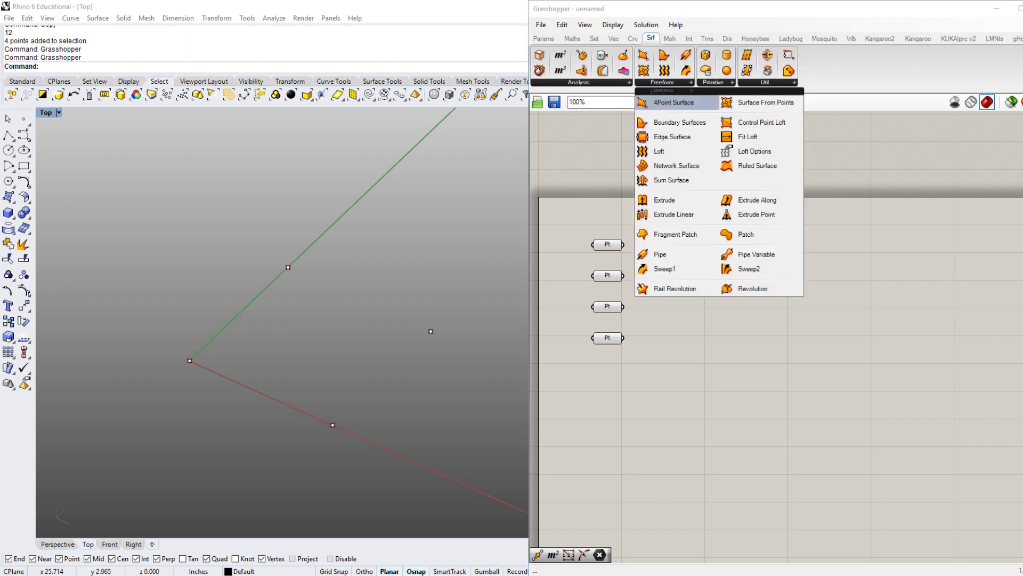
left_click(673, 102)
left_click(726, 286)
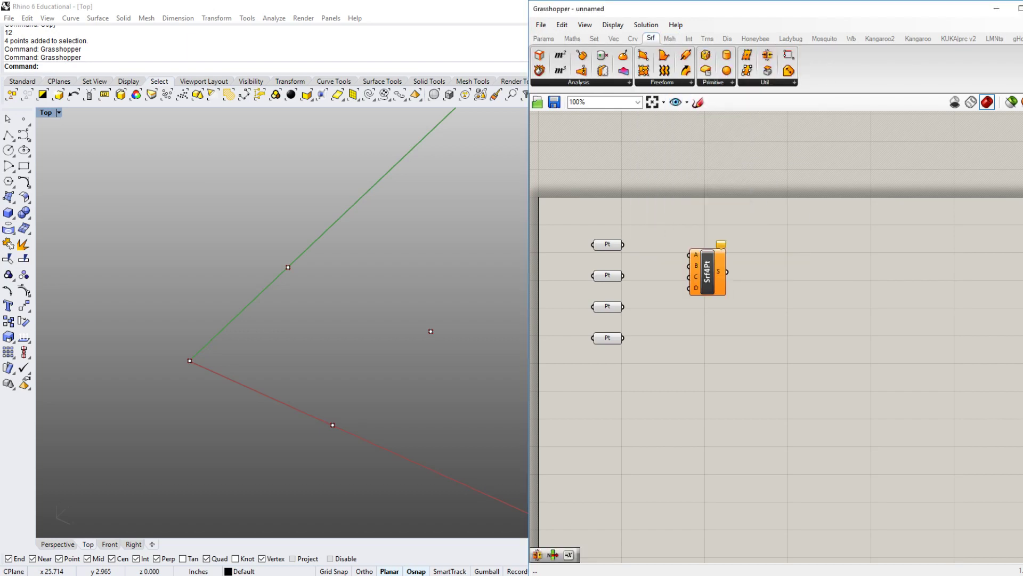
- Connect the four Point parameters, in order from the first, to inputs A, B, C and D of the 4Point Surface component
left_click_drag(622, 244, 708, 270)
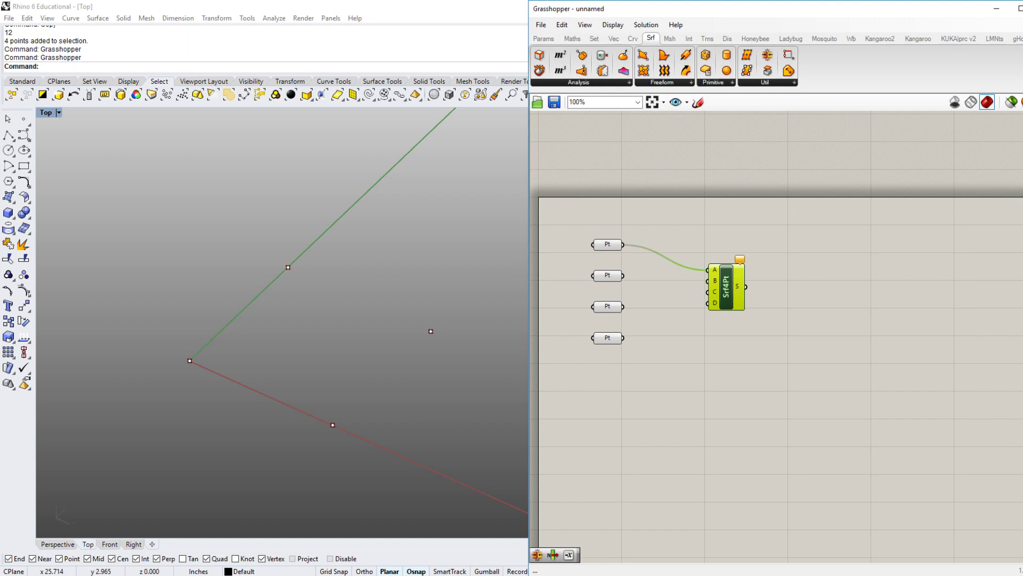
scroll(693, 287, "up", 2)
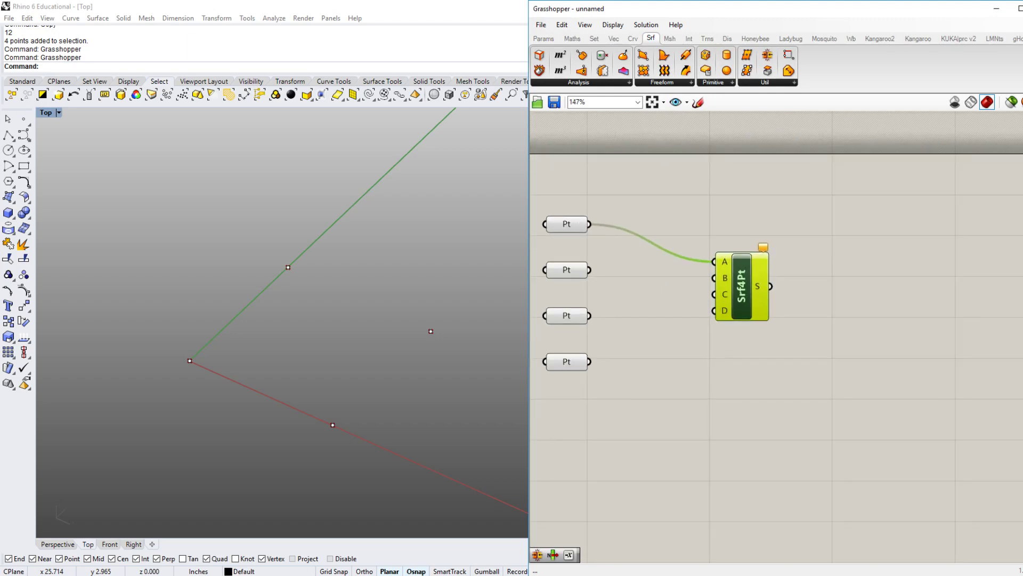
scroll(743, 302, "up", 2)
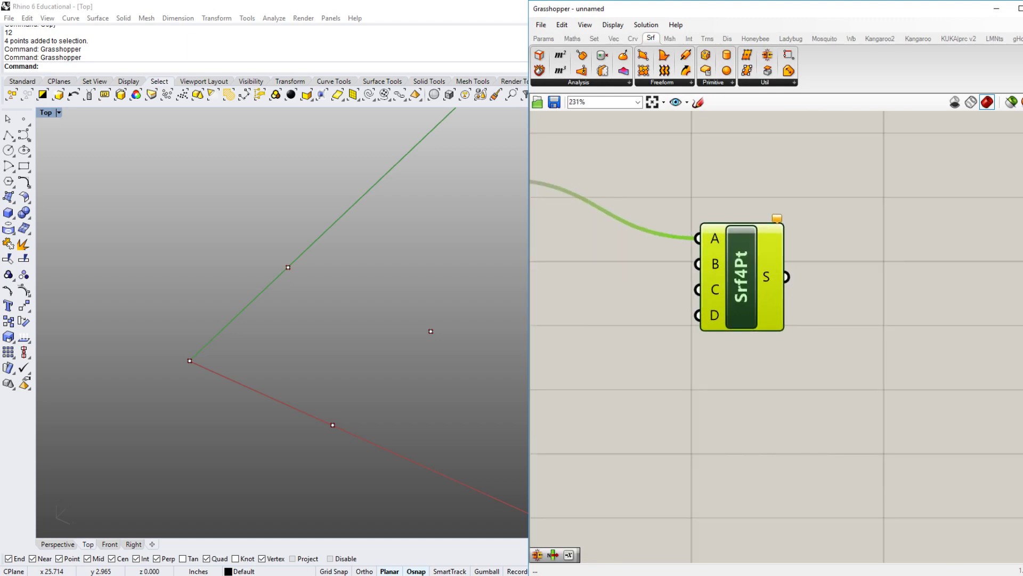
right_click_drag(742, 302, 857, 311)
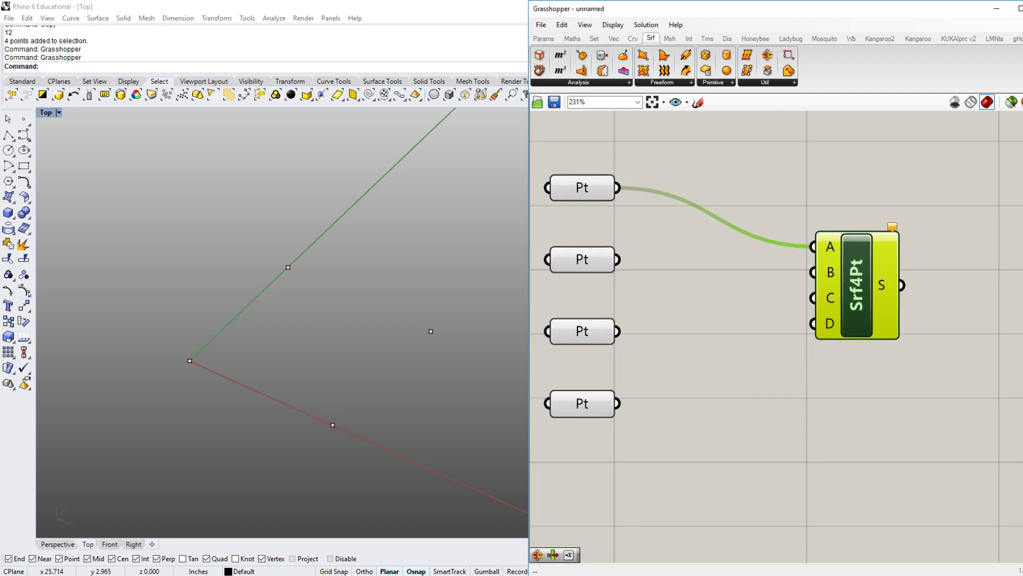
scroll(778, 233, "down", 1)
left_click(778, 233)
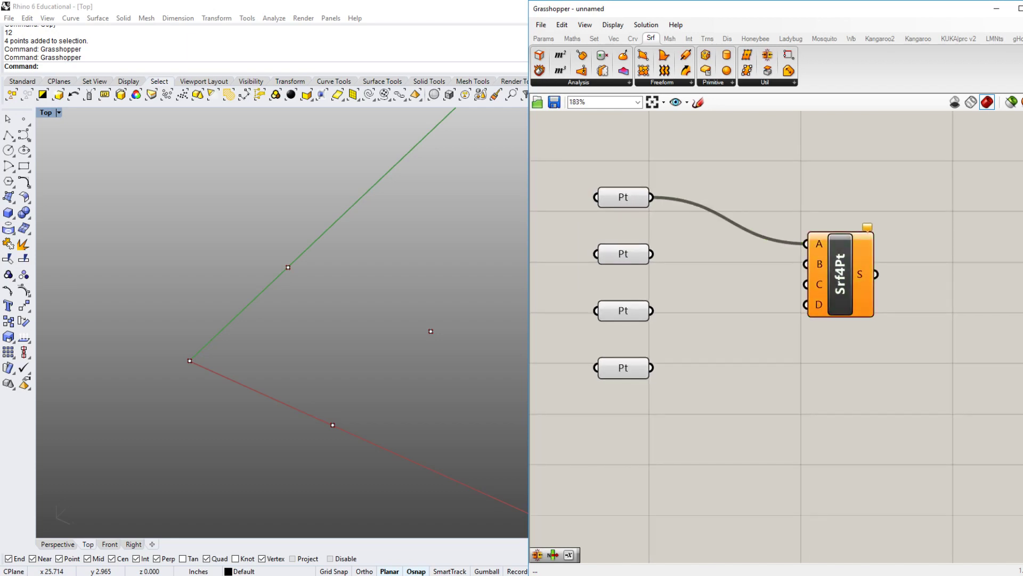
left_click_drag(651, 254, 806, 264)
left_click_drag(652, 311, 805, 284)
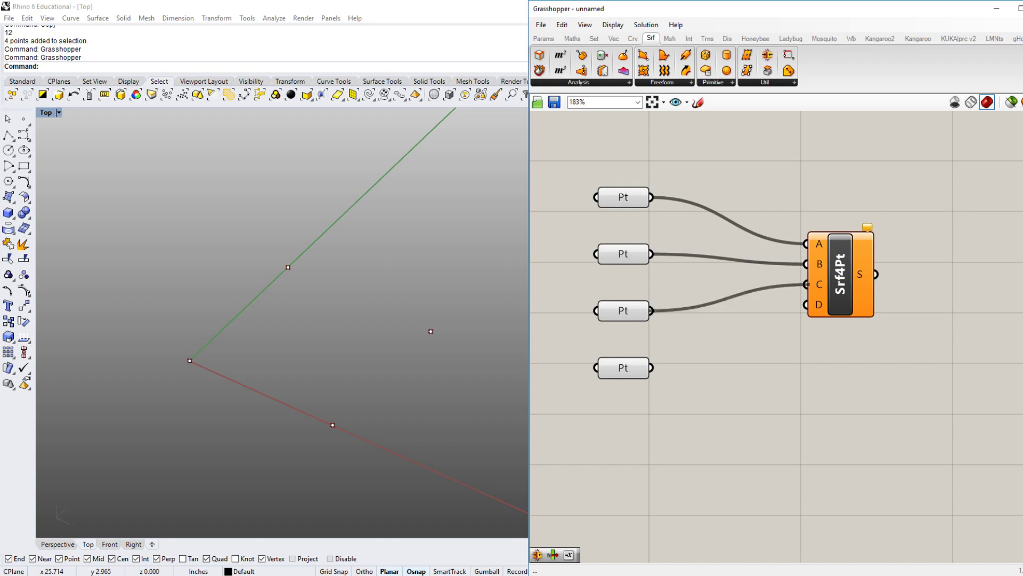
left_click_drag(651, 367, 805, 304)
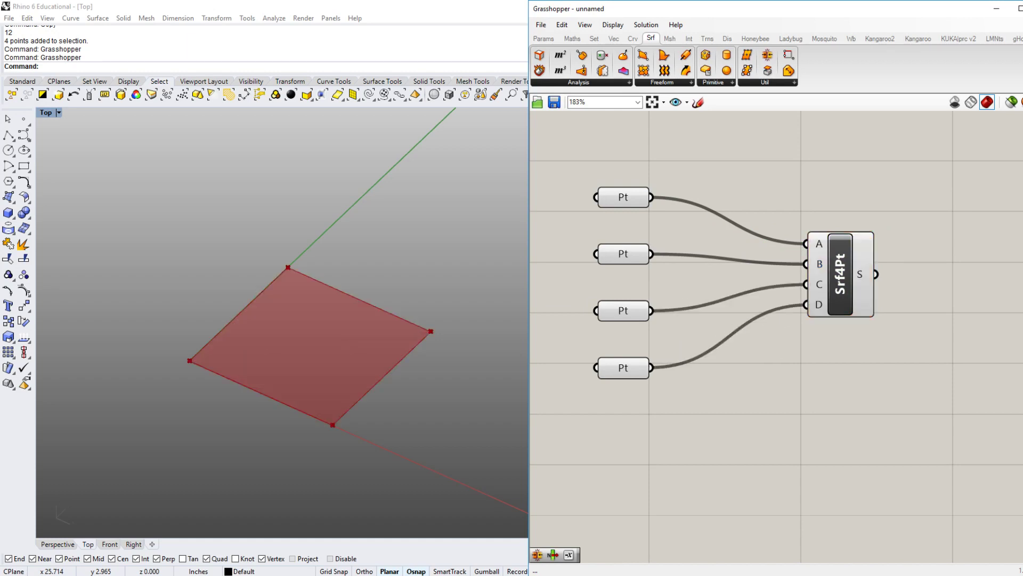
- Move the 4Point Surface component farther away from the column of Point parameters to leave more room for the wires
left_click(840, 274)
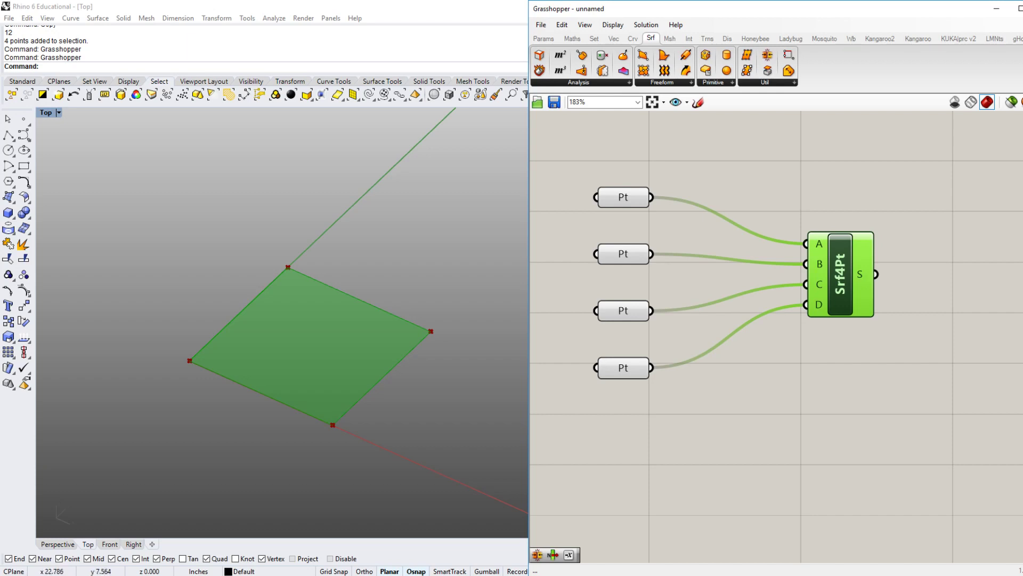
scroll(544, 343, "down", 3)
left_click_drag(706, 306, 849, 311)
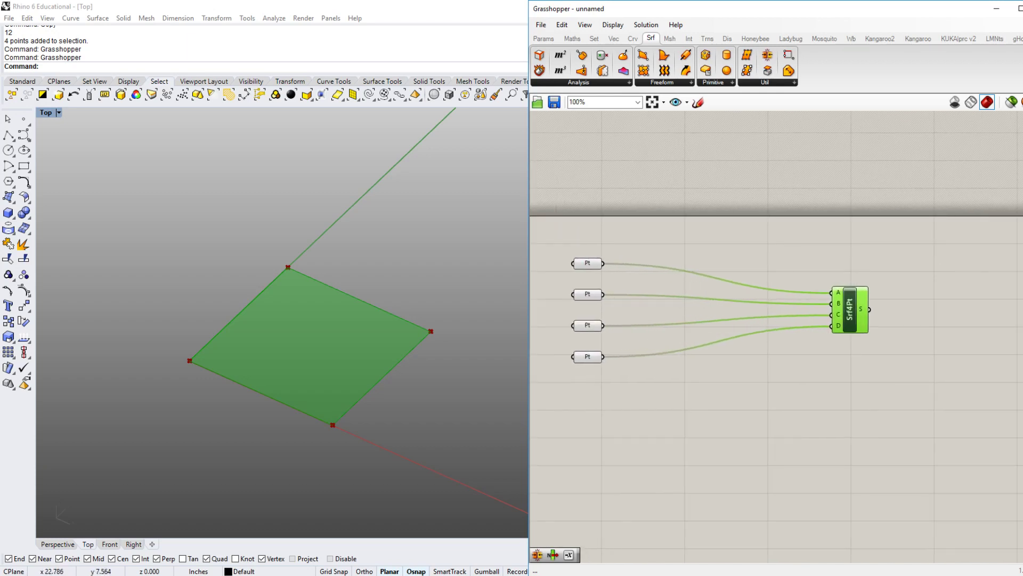
right_click_drag(849, 335, 766, 317)
scroll(765, 318, "up", 2)
left_click_drag(767, 286, 664, 293)
right_click_drag(663, 347, 787, 340)
left_click(708, 336)
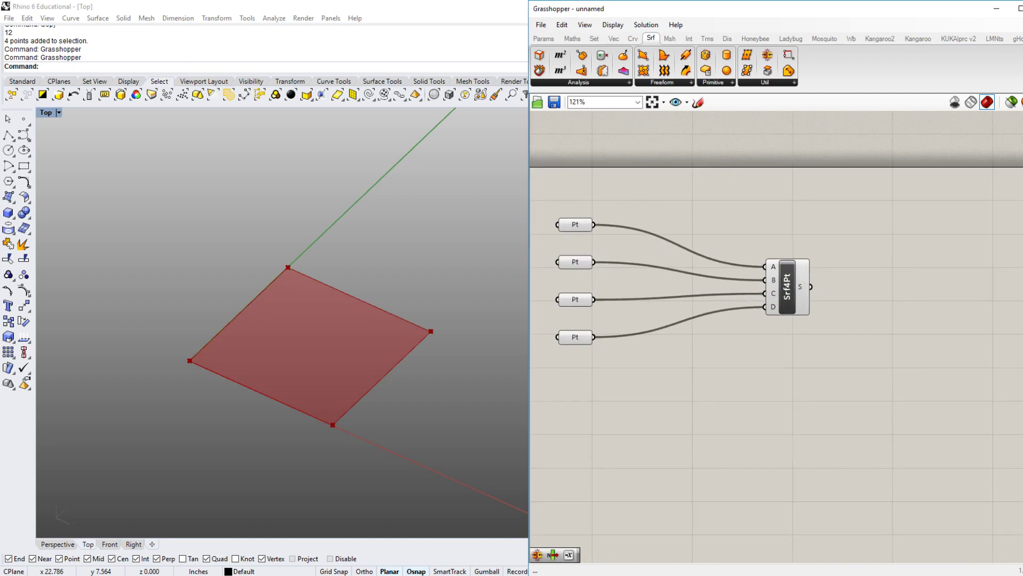
left_click(786, 287)
left_click(787, 340)
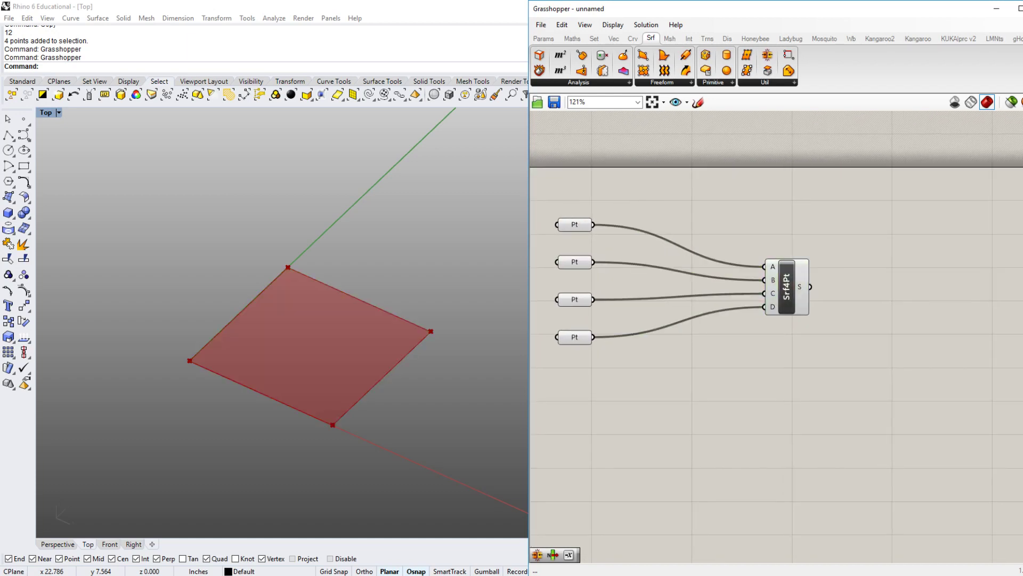
- Nudge the 4Point Surface component slightly upward and closer to the Point parameters, then deselect it
left_click_drag(550, 196, 685, 219)
left_click_drag(787, 286, 764, 278)
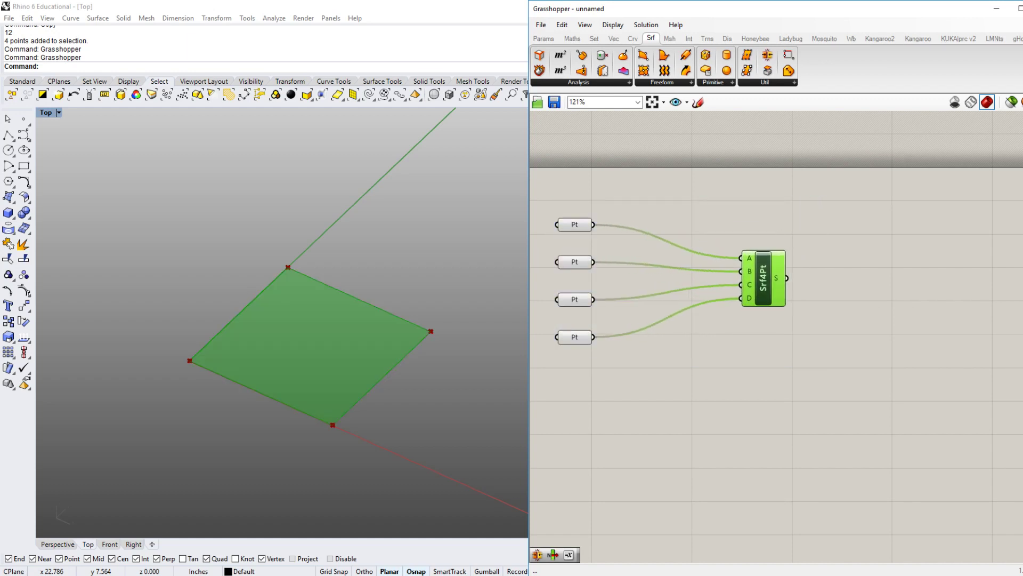
key("Escape")
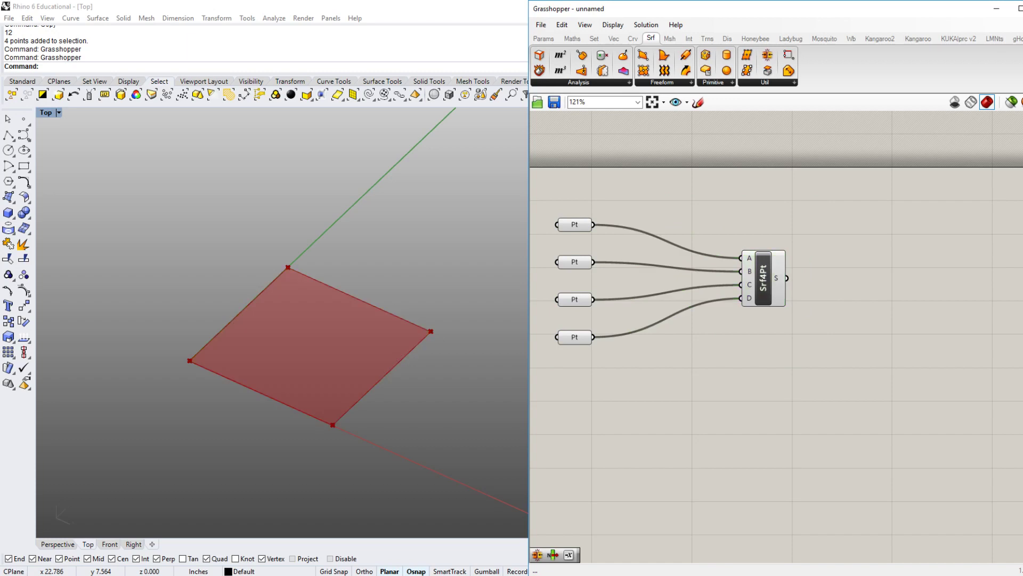
left_click_drag(713, 213, 846, 386)
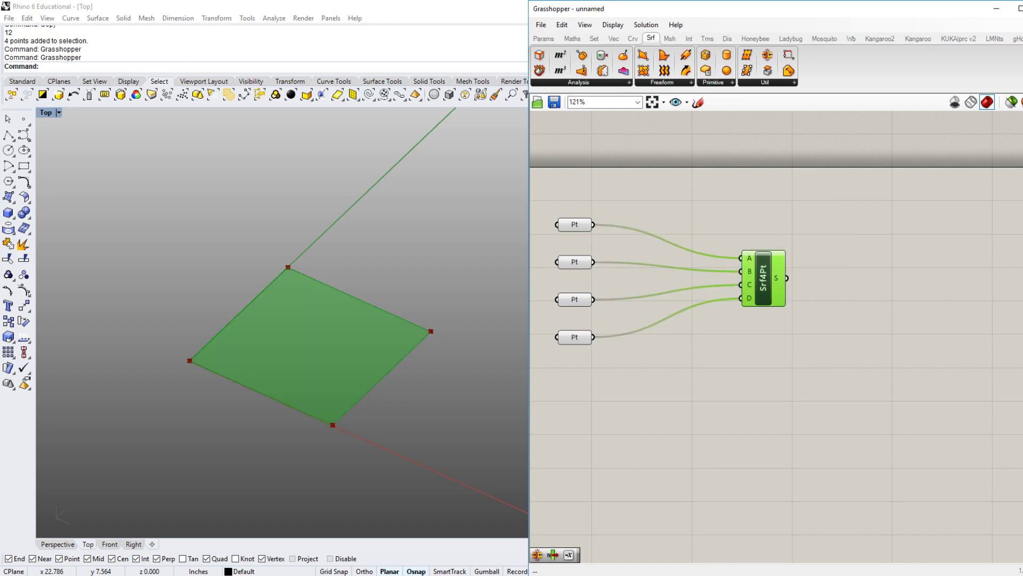
left_click_drag(719, 217, 814, 346)
left_click_drag(764, 278, 755, 269)
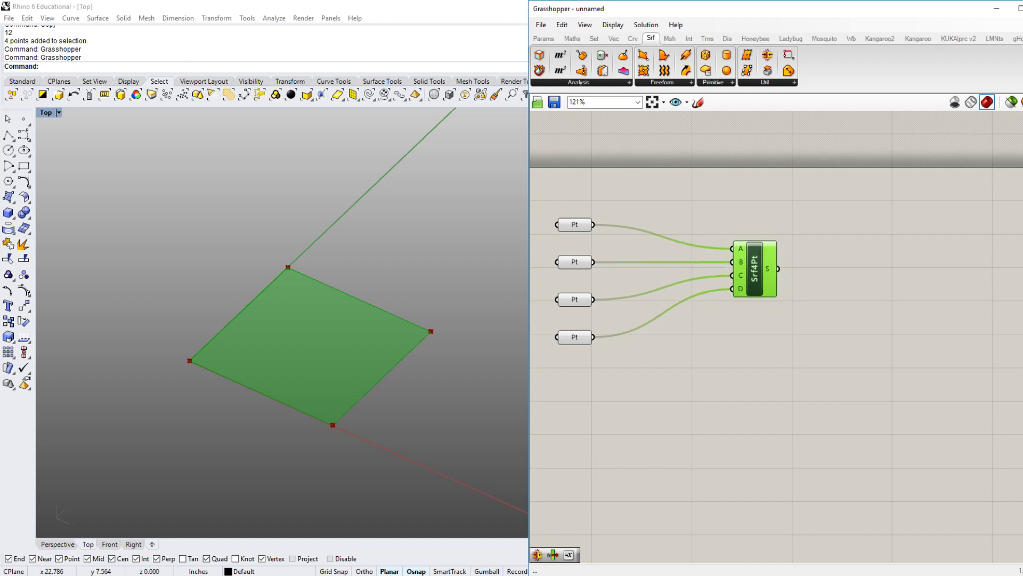
key("Escape")
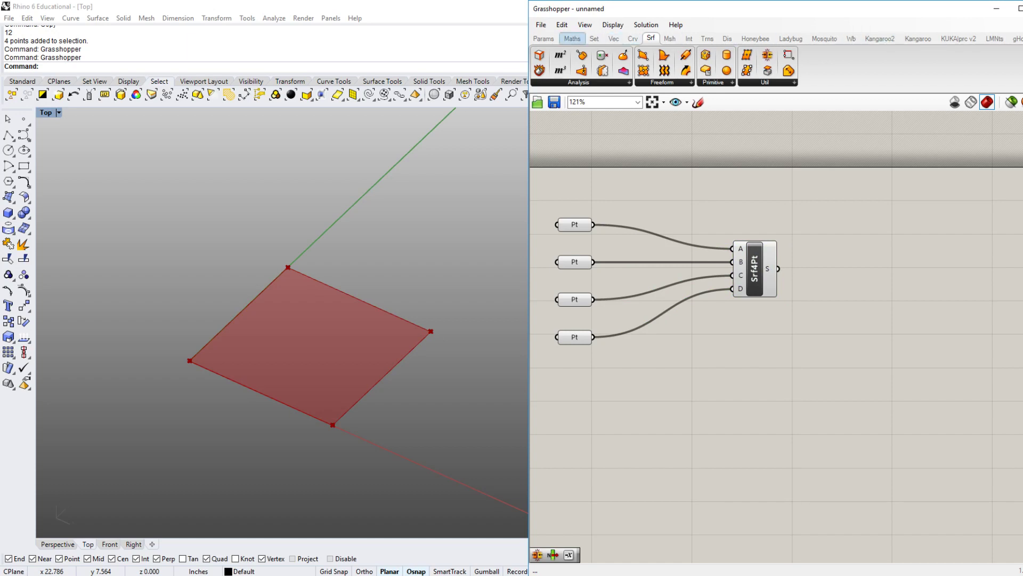
- Place a Mesh Brep component on the canvas beyond the output of the 4Point Surface component
left_click(670, 38)
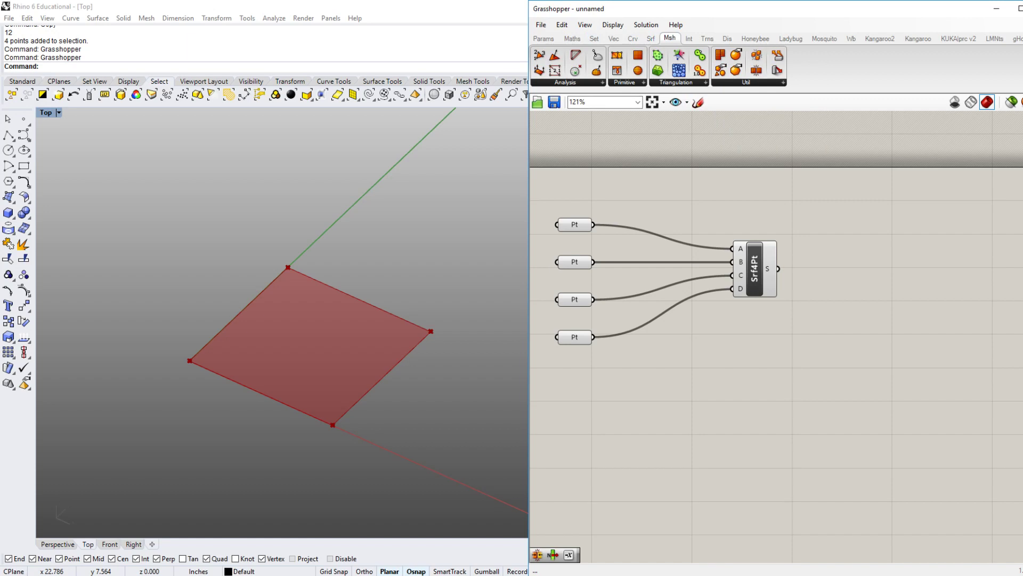
left_click(565, 82)
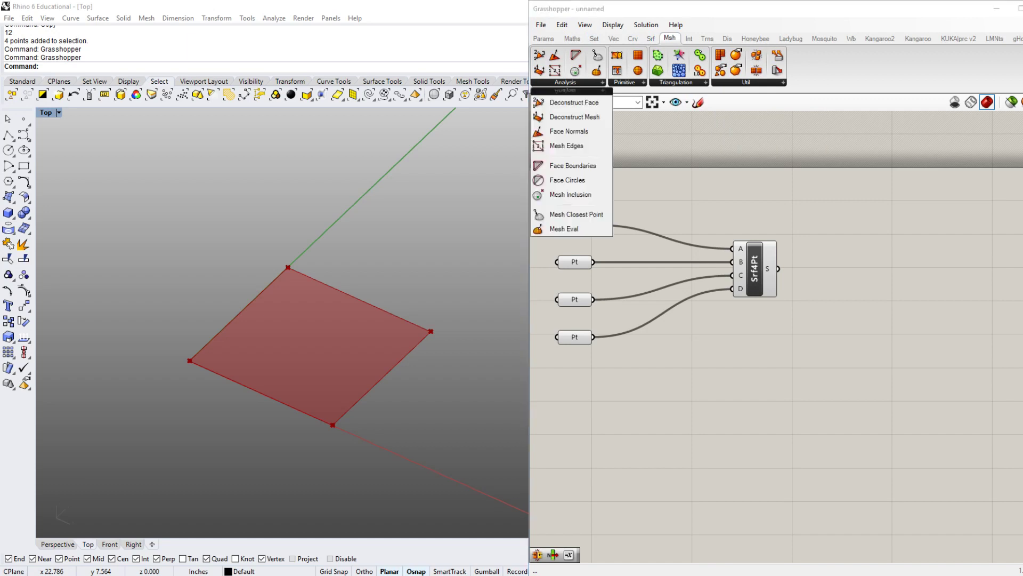
left_click(624, 82)
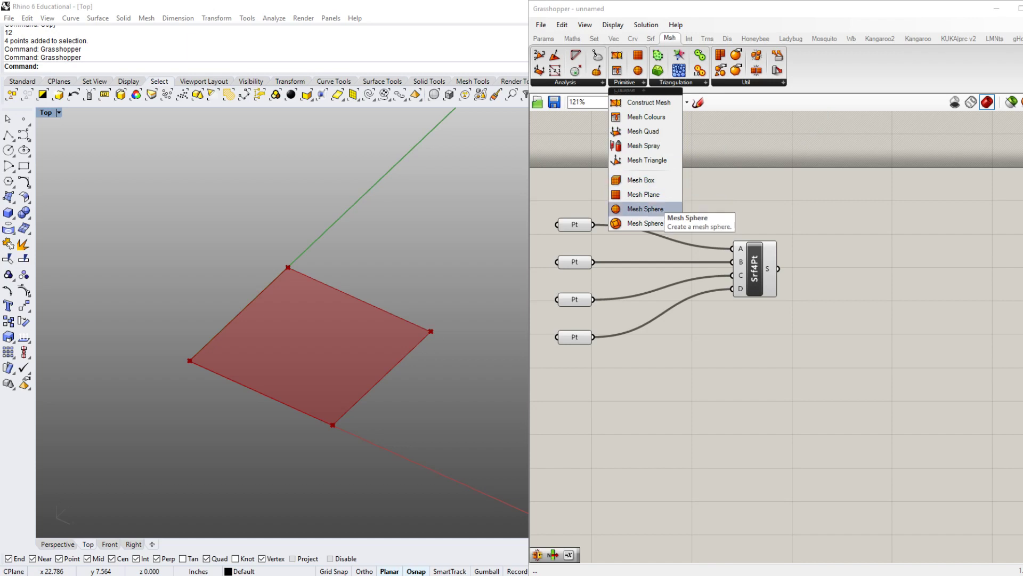
left_click(746, 82)
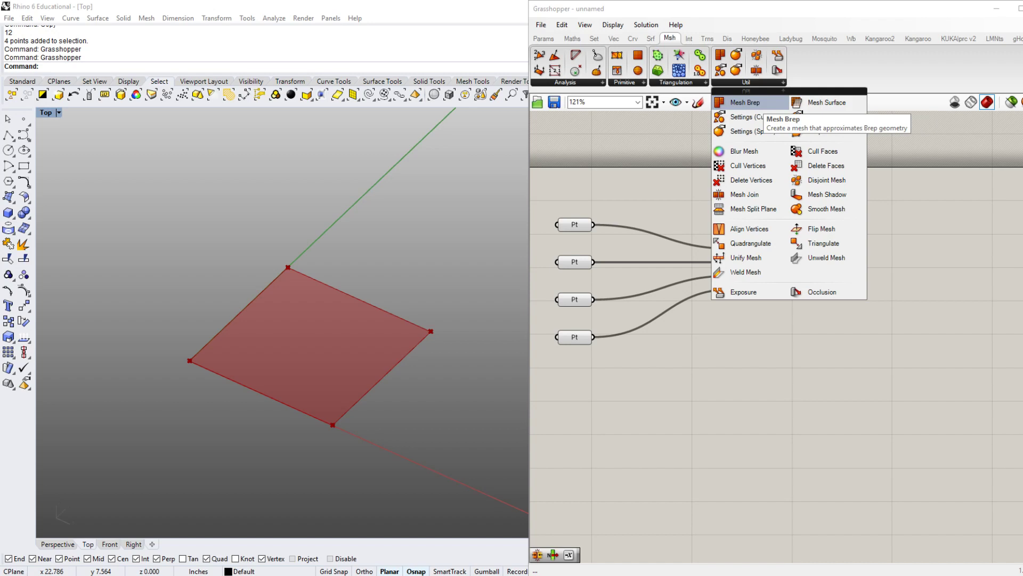
left_click(745, 102)
left_click(874, 275)
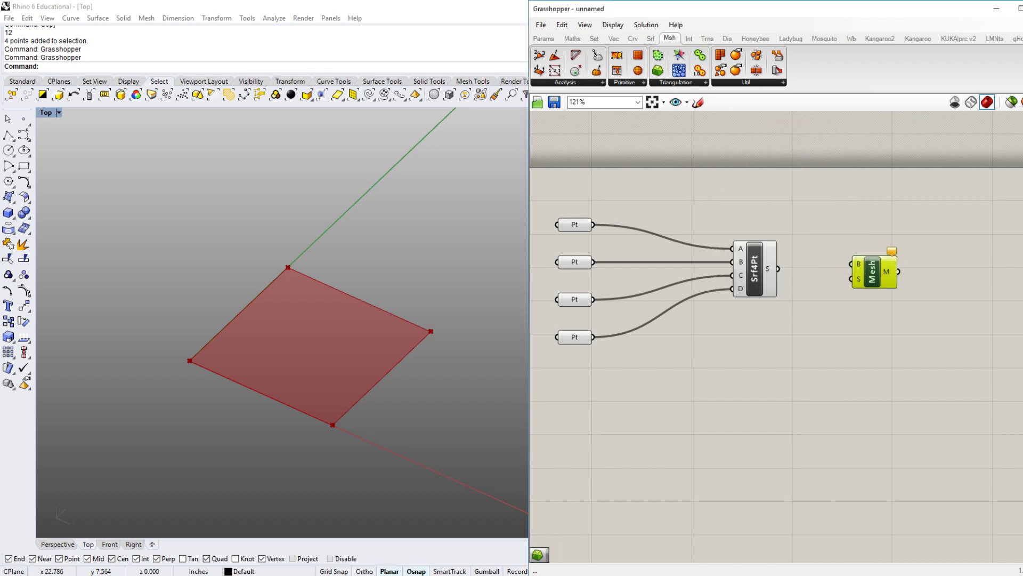
- Connect the S output of the 4Point Surface component to the B input of the Mesh Brep component
mouse_move(815, 330)
right_mouse_down()
mouse_move(784, 321)
mouse_move(800, 322)
right_mouse_up()
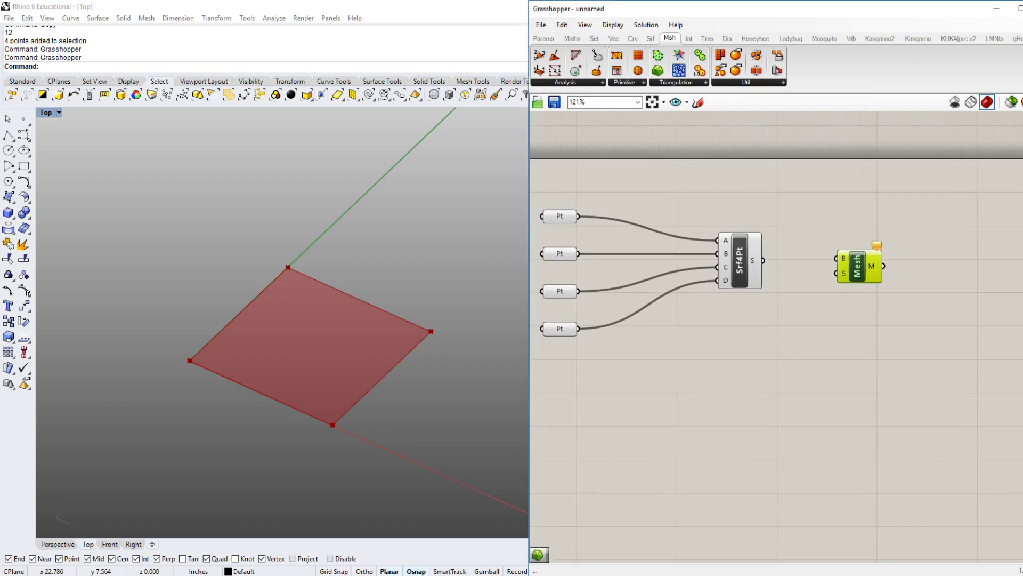
left_click_drag(764, 260, 836, 259)
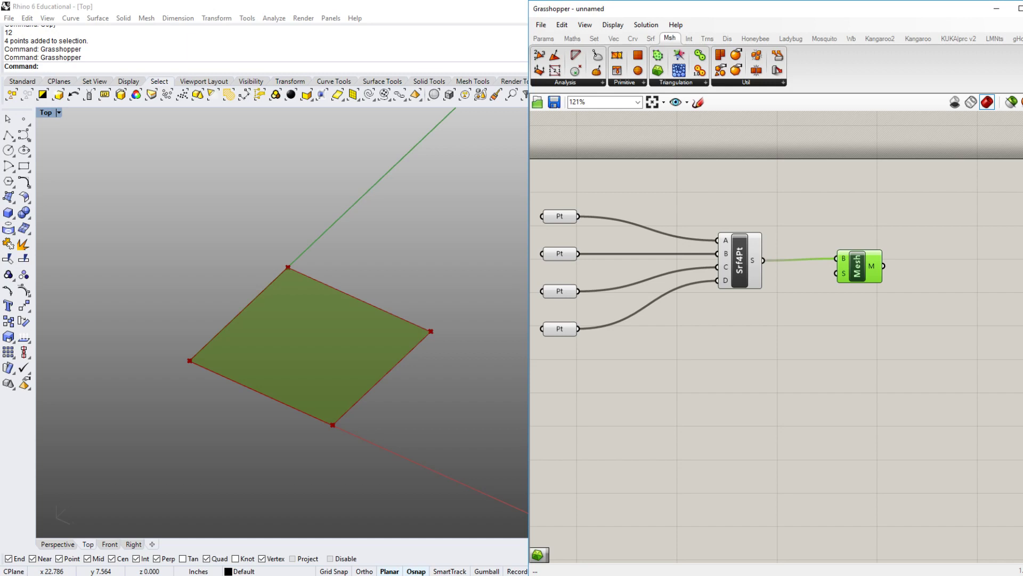
scroll(846, 259, "up", 5)
mouse_move(842, 257)
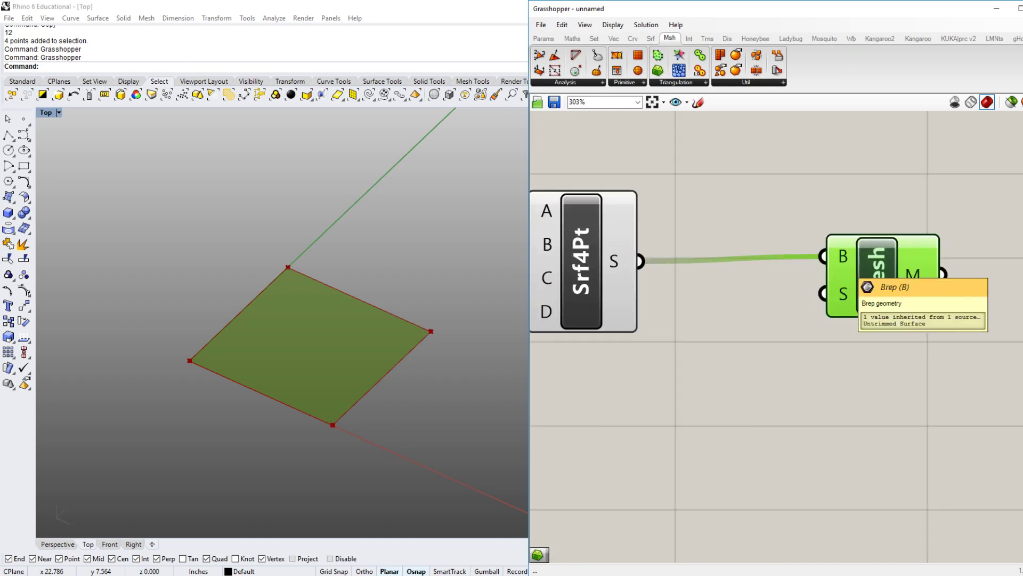
scroll(1007, 231, "down", 2)
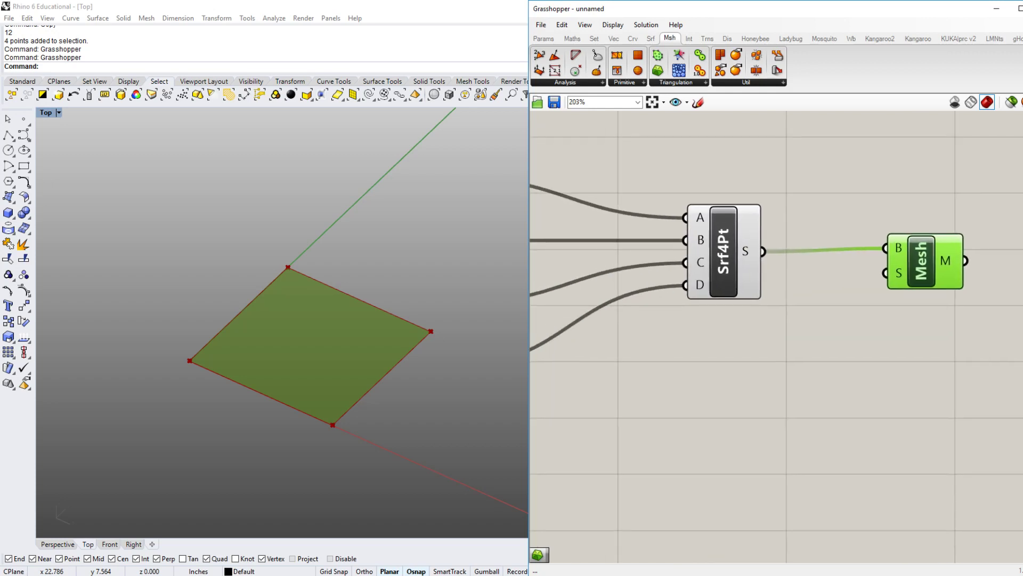
- Shift the 4Point Surface component slightly closer to the Point parameters and turn off its preview
left_click(723, 251)
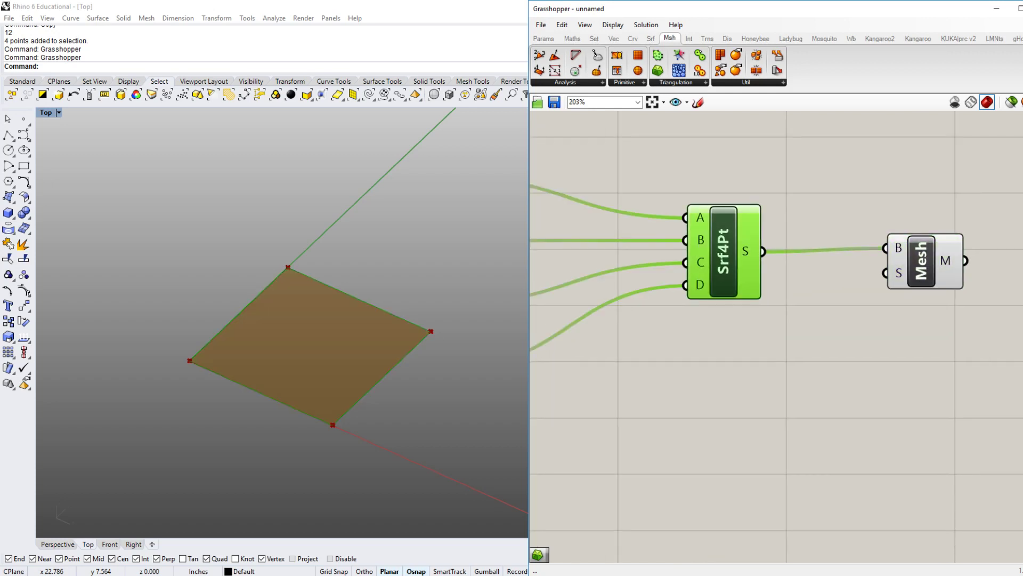
middle_click(835, 183)
left_click(779, 272)
scroll(779, 265, "down", 2)
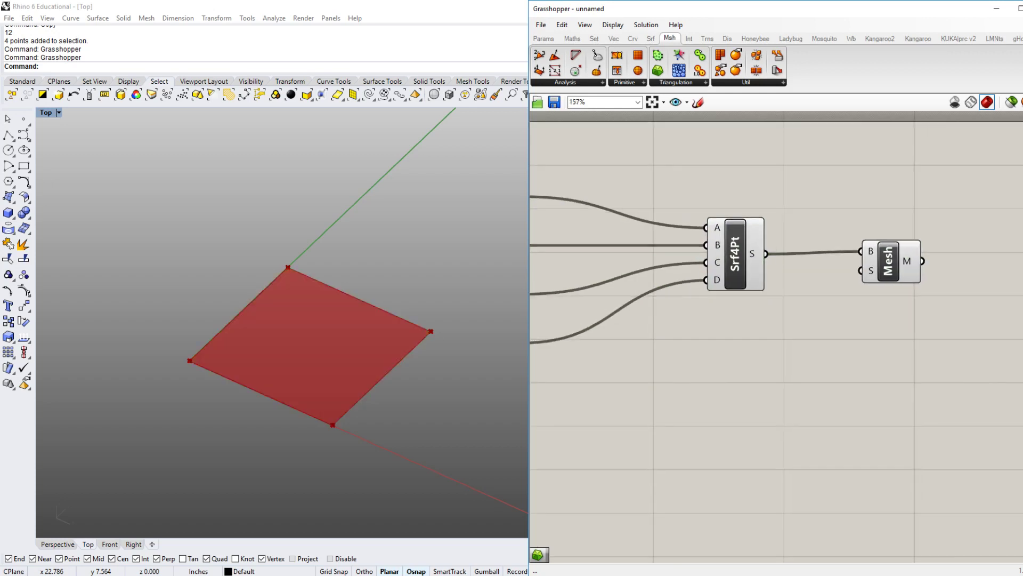
right_click_drag(779, 265, 843, 319)
left_click(802, 314)
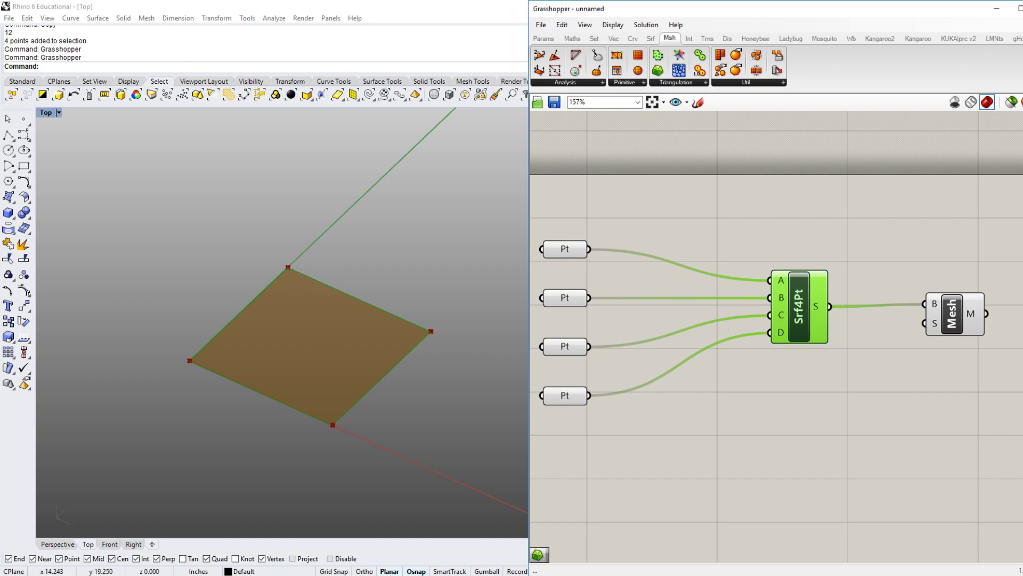
left_click_drag(800, 307, 774, 307)
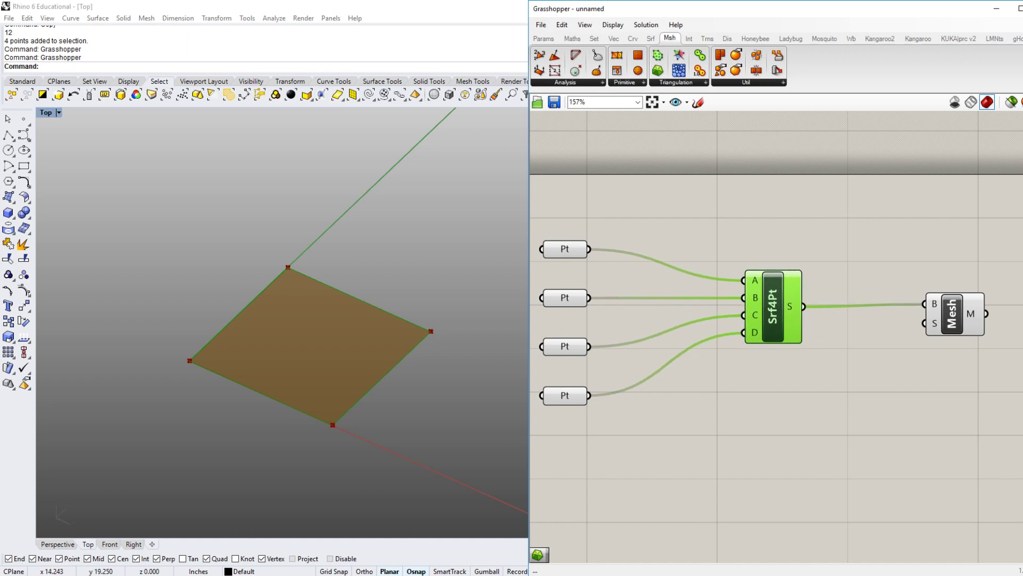
right_click(779, 317)
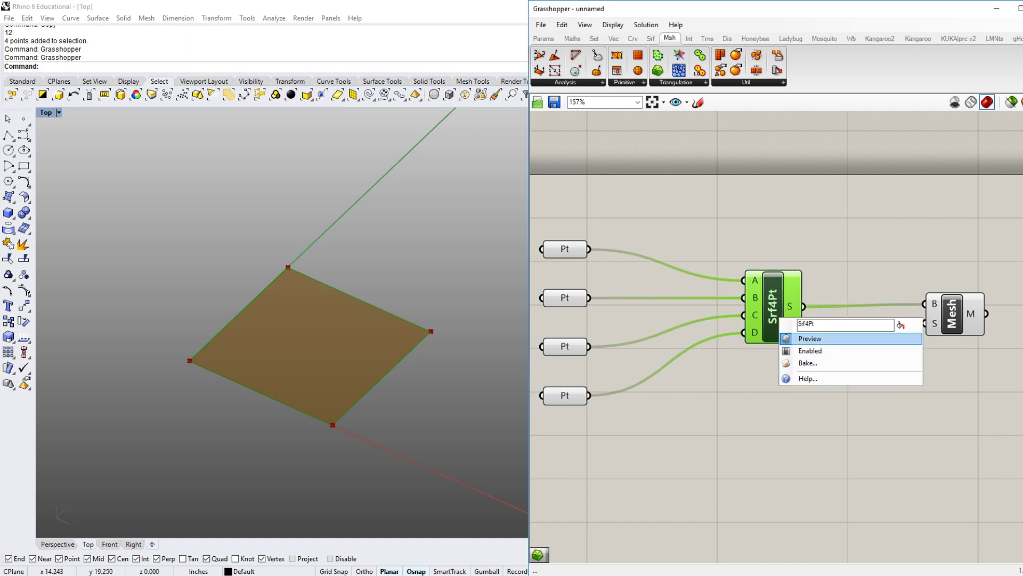
left_click(809, 339)
left_click(880, 383)
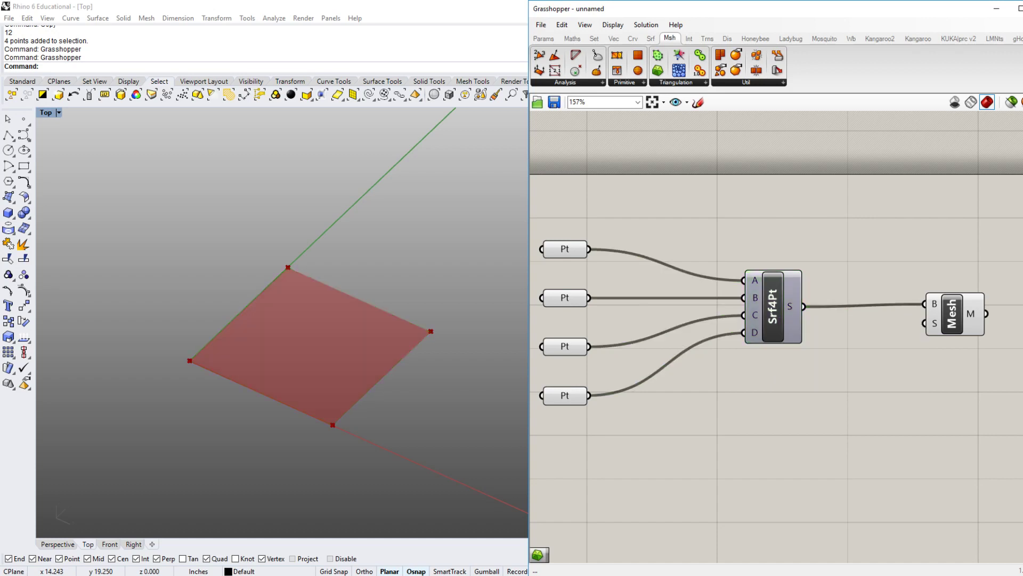
- Nudge the Mesh Brep component slightly downward and deselect it
right_click_drag(880, 383, 821, 364)
left_click_drag(897, 295, 901, 305)
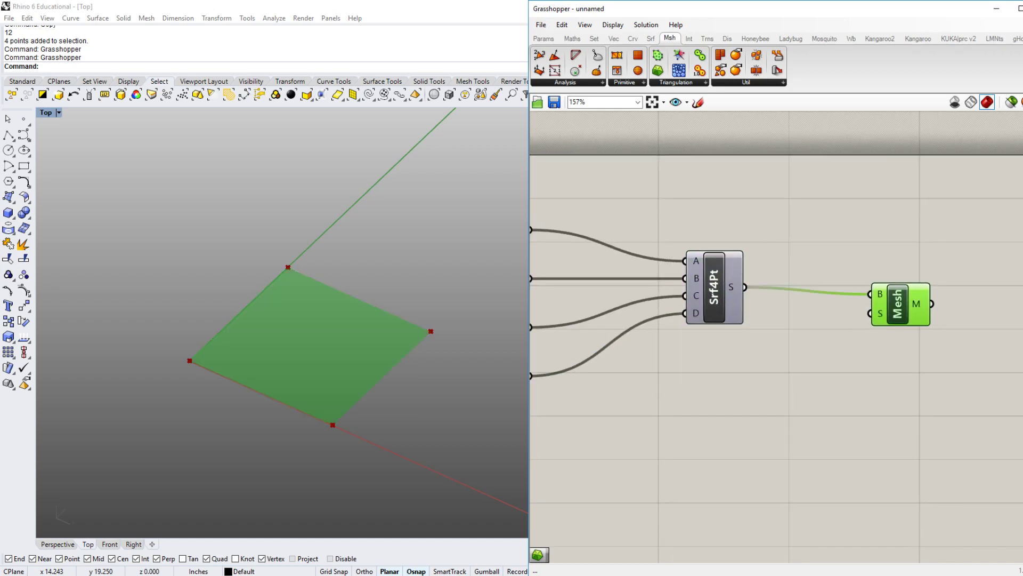
key("Escape")
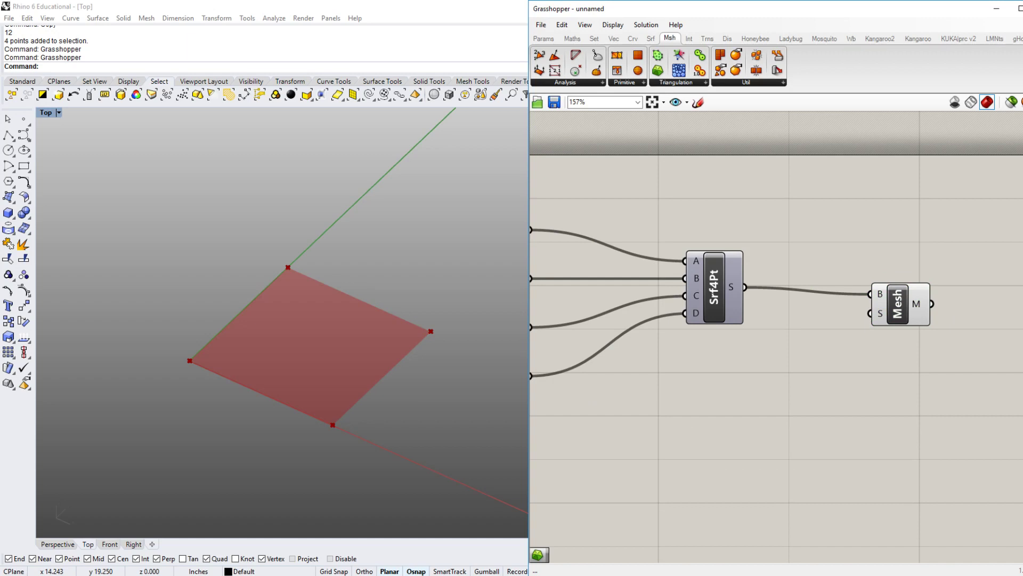
- Place a custom mesh Settings component below the 4Point Surface component and connect its S output to Mesh Brep's S input
left_click(746, 82)
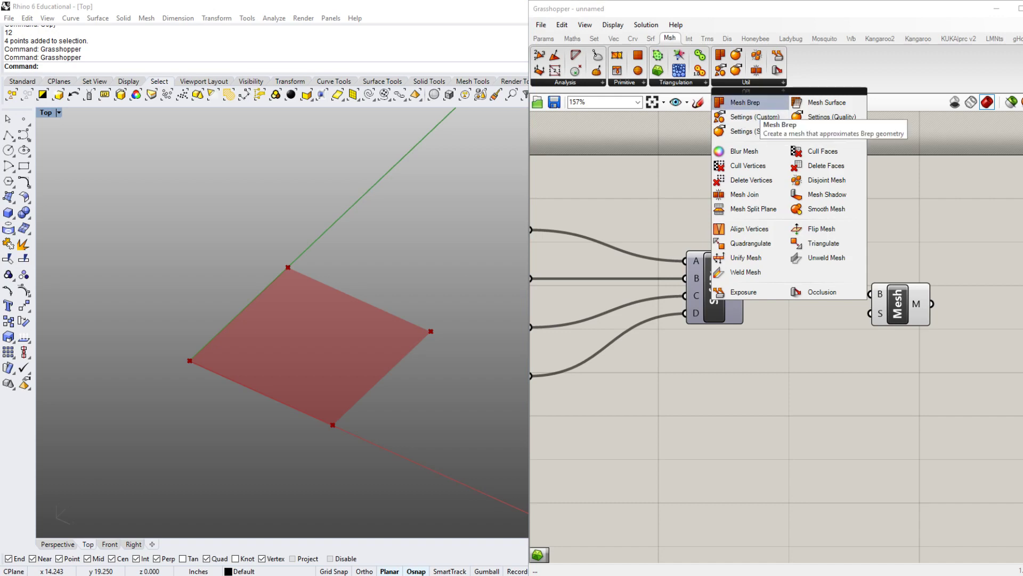
left_click(755, 117)
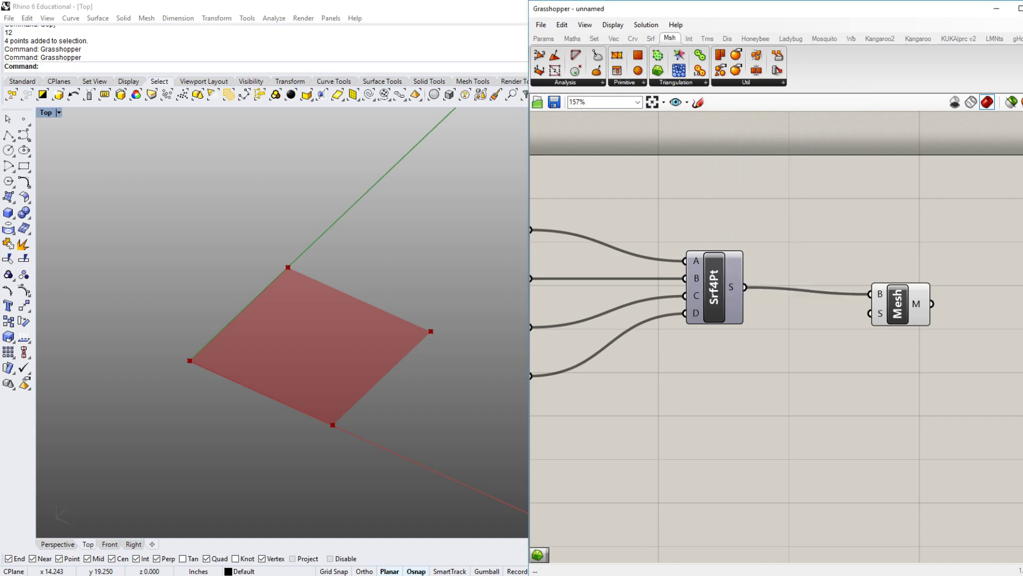
left_click(756, 415)
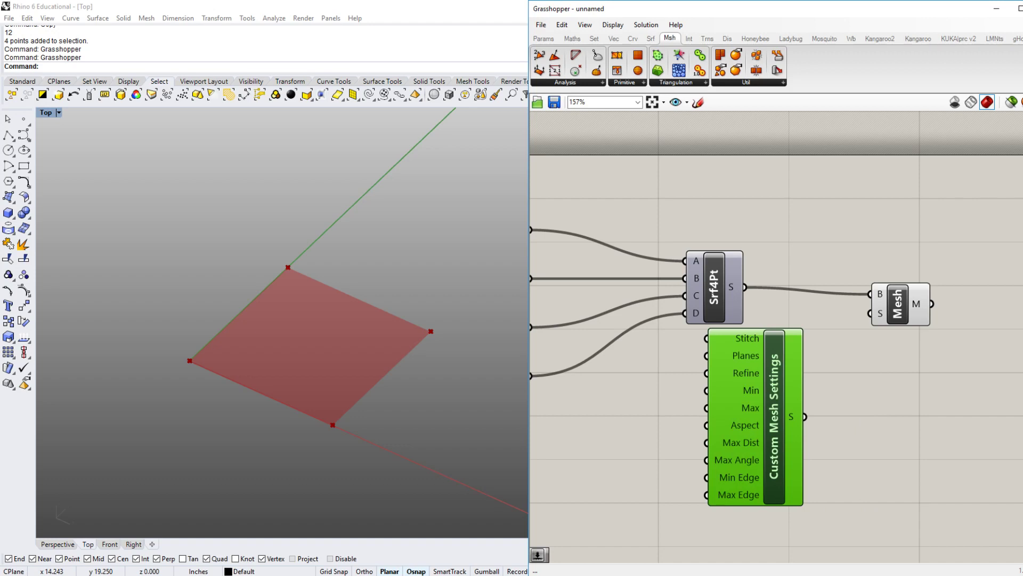
right_click_drag(860, 421, 887, 354)
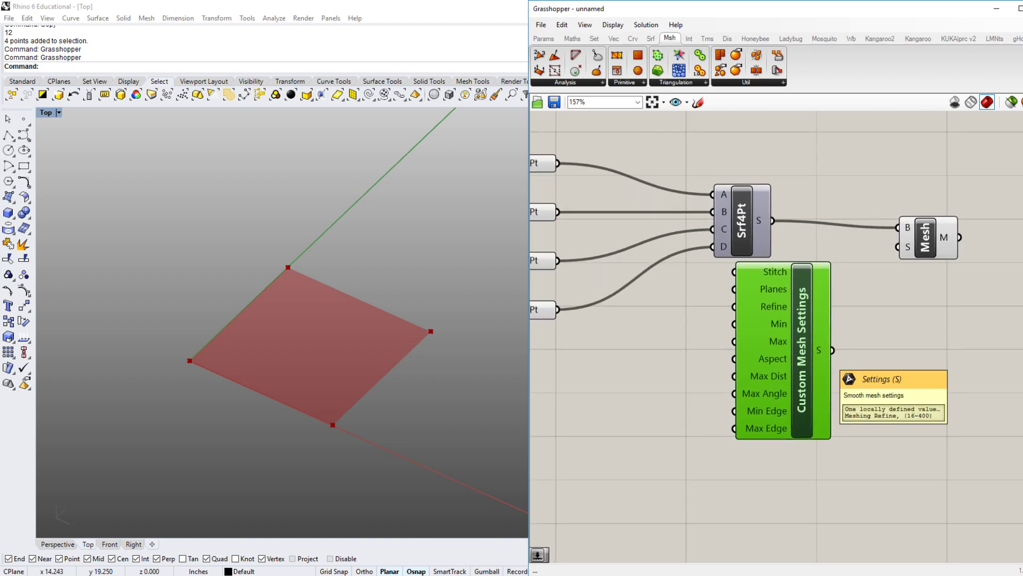
left_click_drag(833, 350, 940, 236)
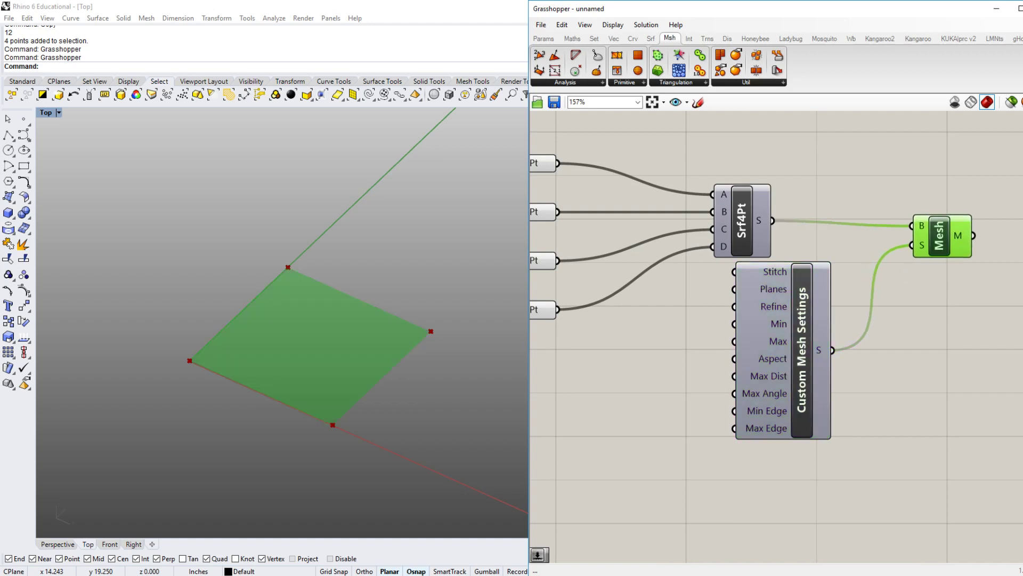
- Move the Custom Mesh Settings component further below the 4Point Surface component and deselect it
right_click_drag(875, 400, 939, 361)
left_click_drag(867, 311, 841, 357)
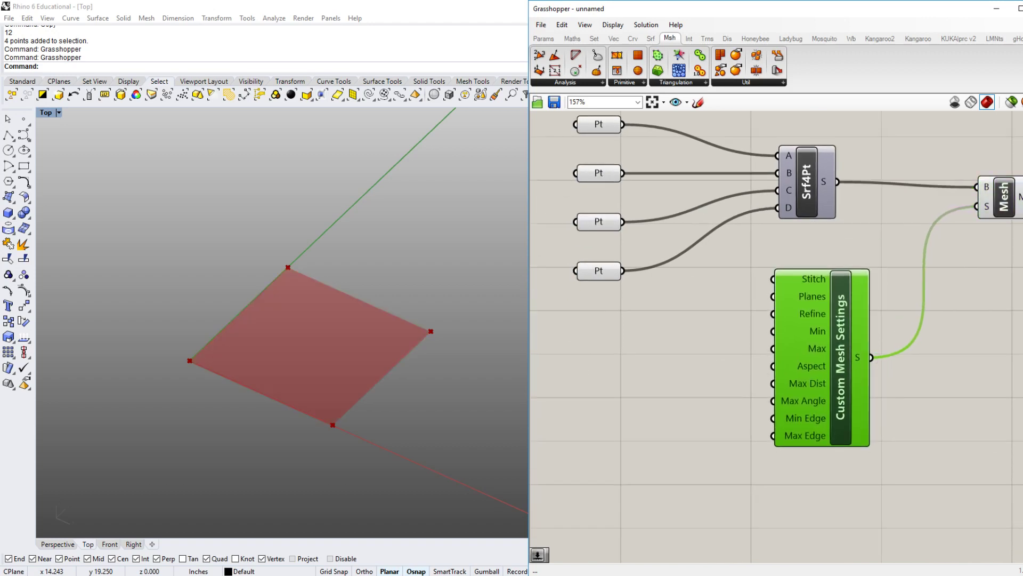
right_click_drag(840, 358, 855, 355)
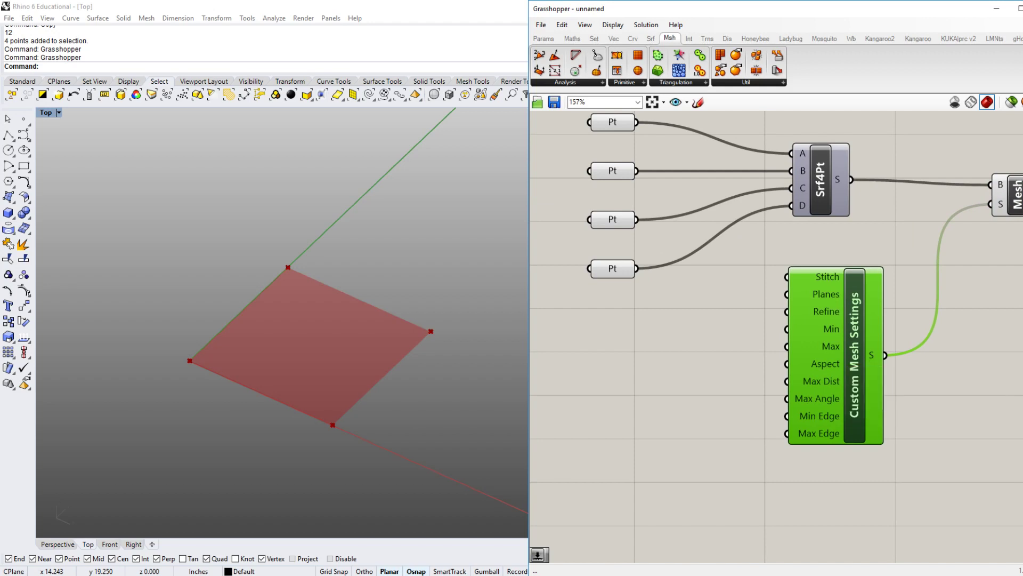
right_click_drag(928, 405, 775, 459)
left_click(782, 430)
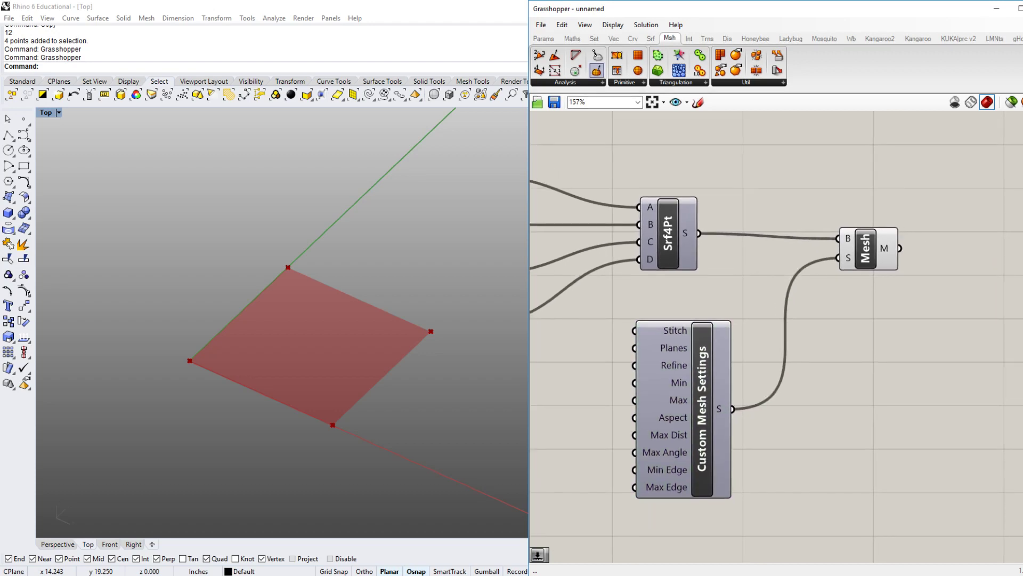
- Place a Mesh Edges component beyond Mesh Brep and connect Mesh Brep's M output to its M input
left_click(565, 82)
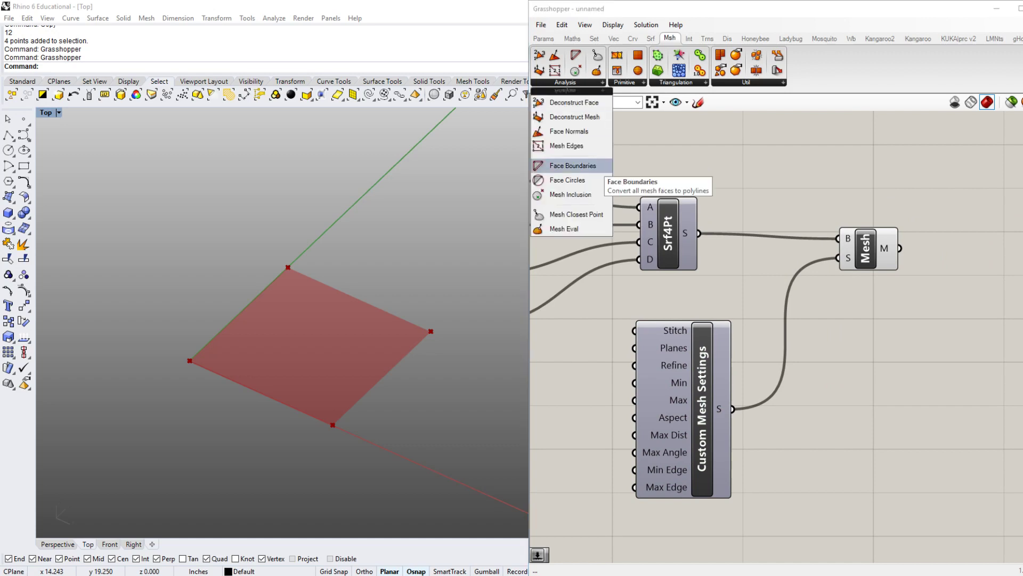
left_click(566, 145)
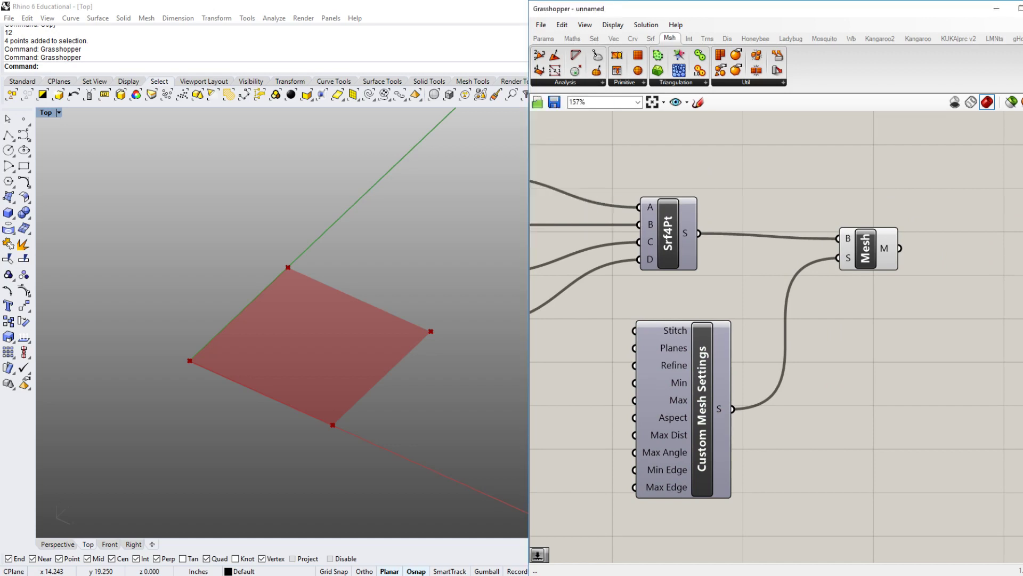
left_click(976, 265)
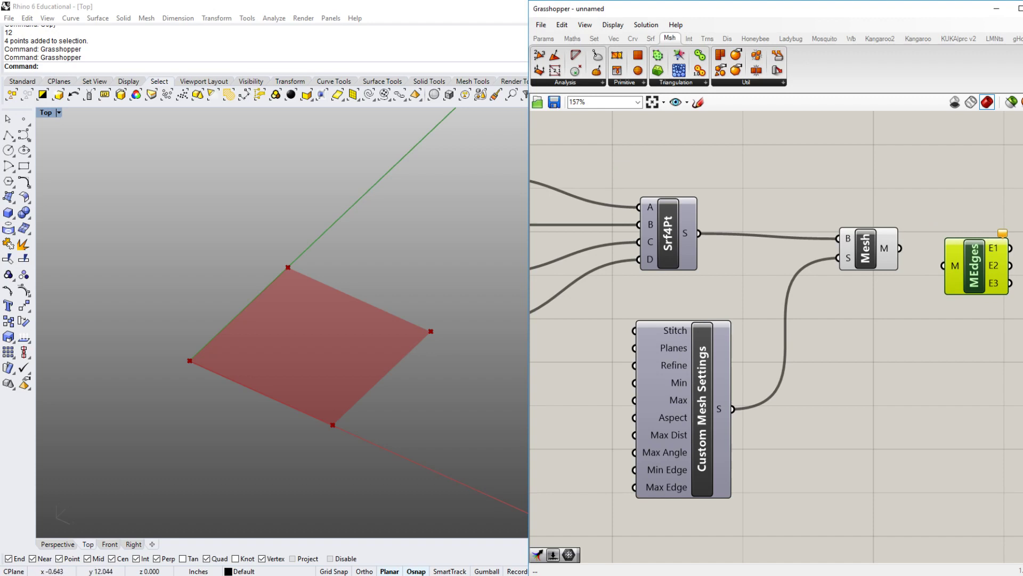
right_click_drag(821, 330, 762, 334)
left_click_drag(840, 252, 921, 265)
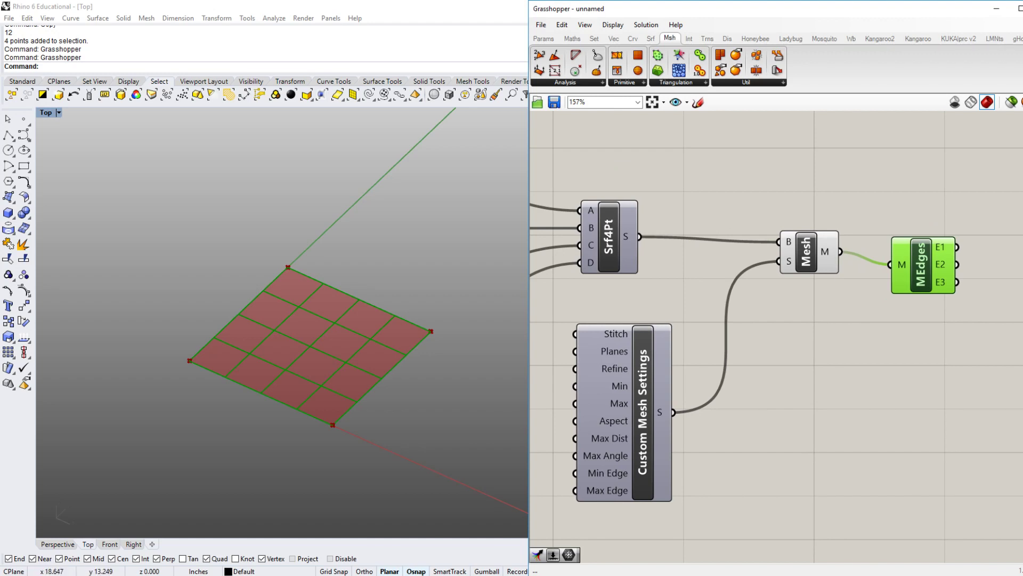
- Move the Mesh Edges component further away from Mesh Brep to leave more space between them
left_click_drag(922, 264, 927, 277)
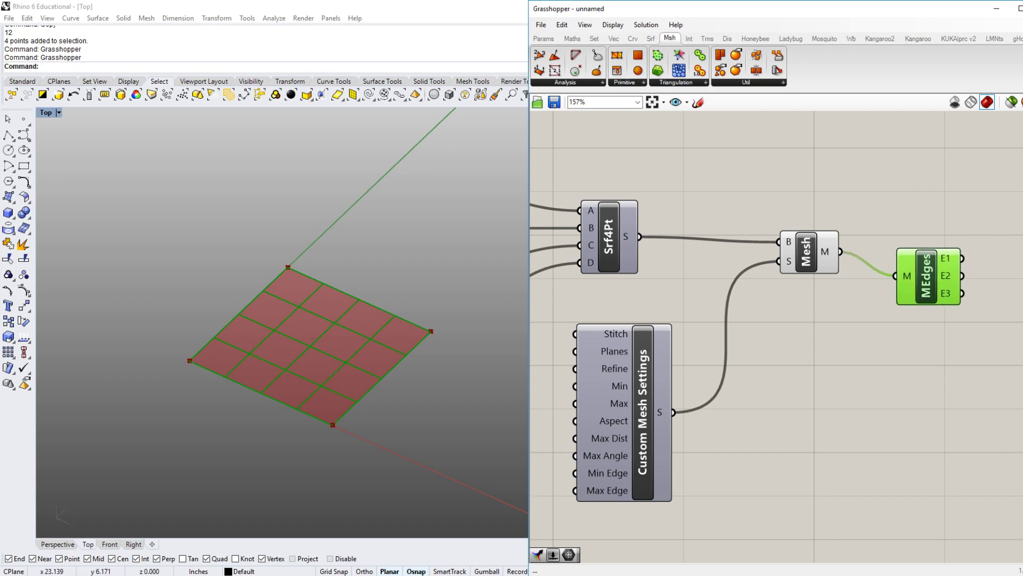
left_click(776, 373)
right_click_drag(776, 373, 703, 406)
left_click_drag(853, 308, 981, 292)
right_click_drag(666, 373, 826, 303)
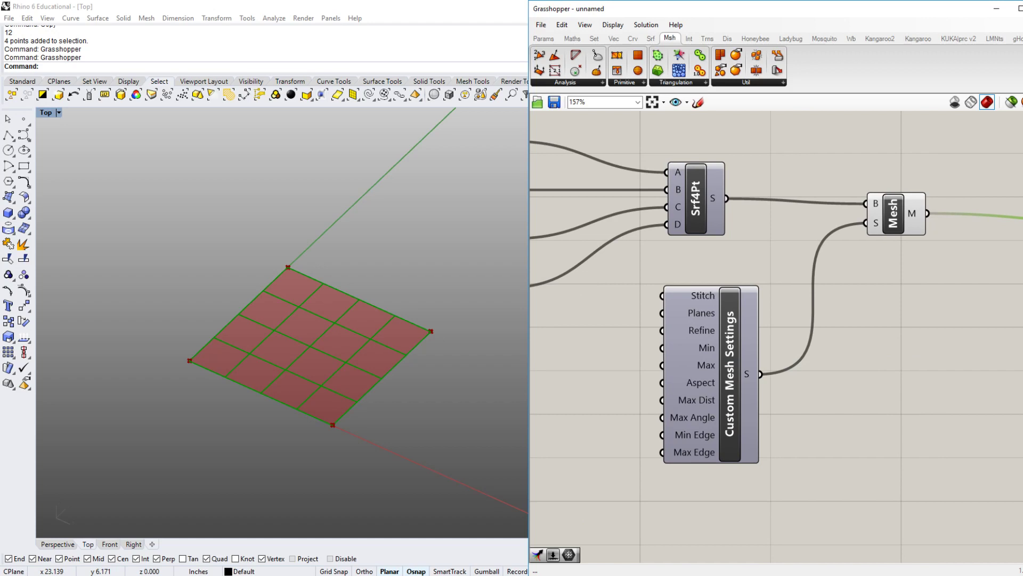
right_click_drag(692, 365, 801, 357)
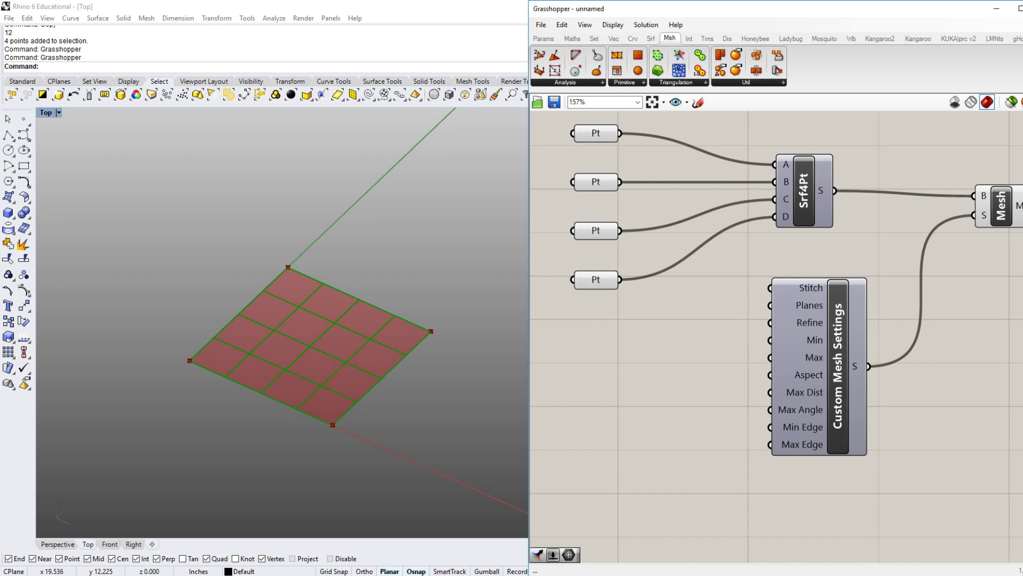
right_click_drag(693, 365, 724, 375)
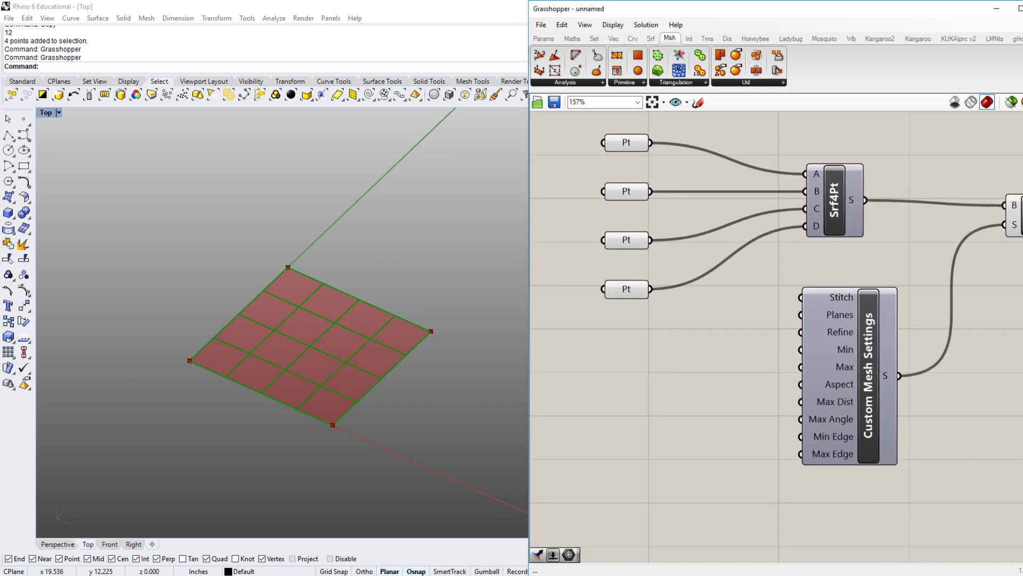
left_click(543, 38)
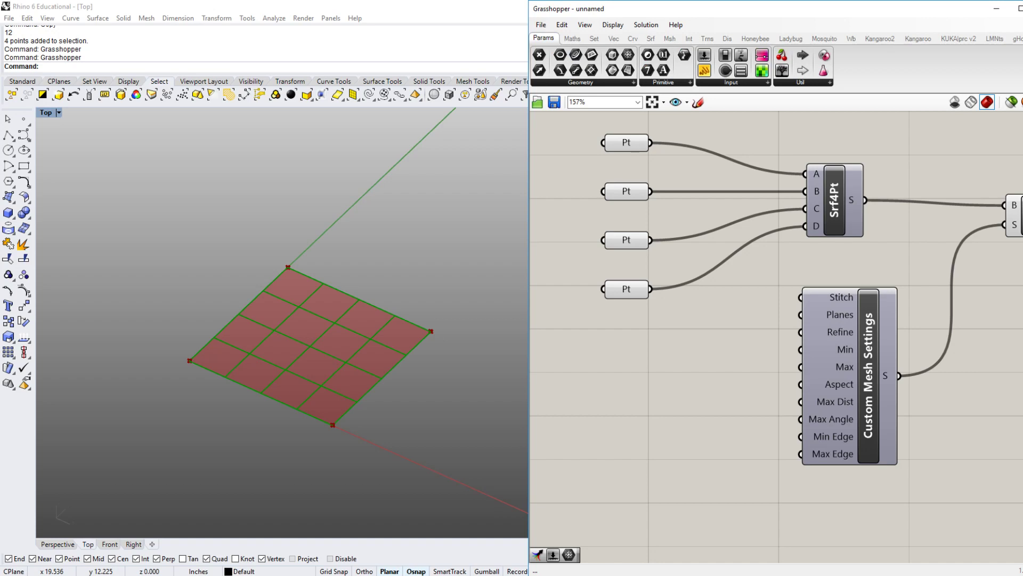
left_click(731, 82)
left_click(737, 102)
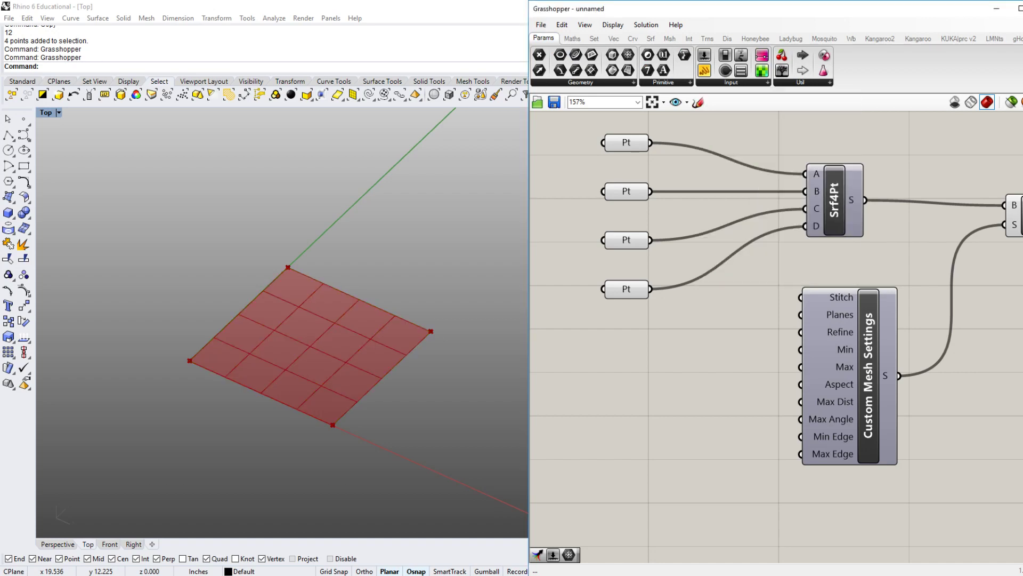
- Add a number slider with the value 16 and position it below the Point parameters, beside Custom Mesh Settings
right_click_drag(693, 374, 767, 368)
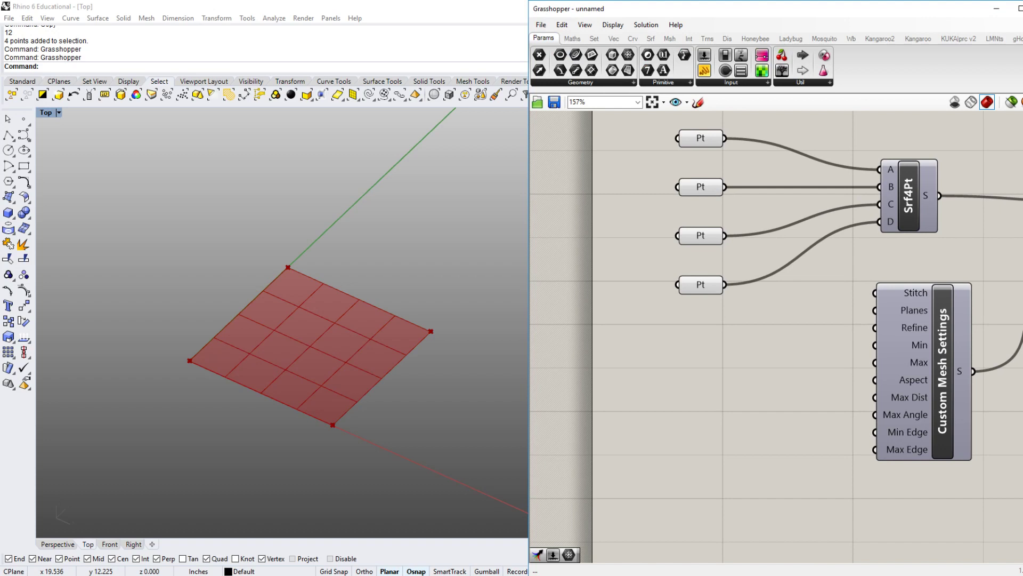
double_click(658, 324)
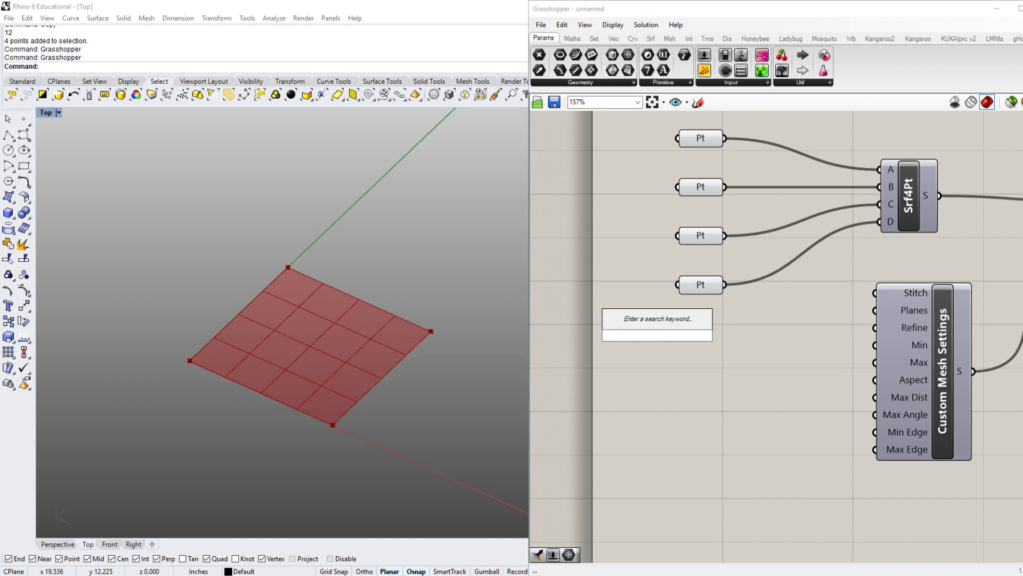
type("16")
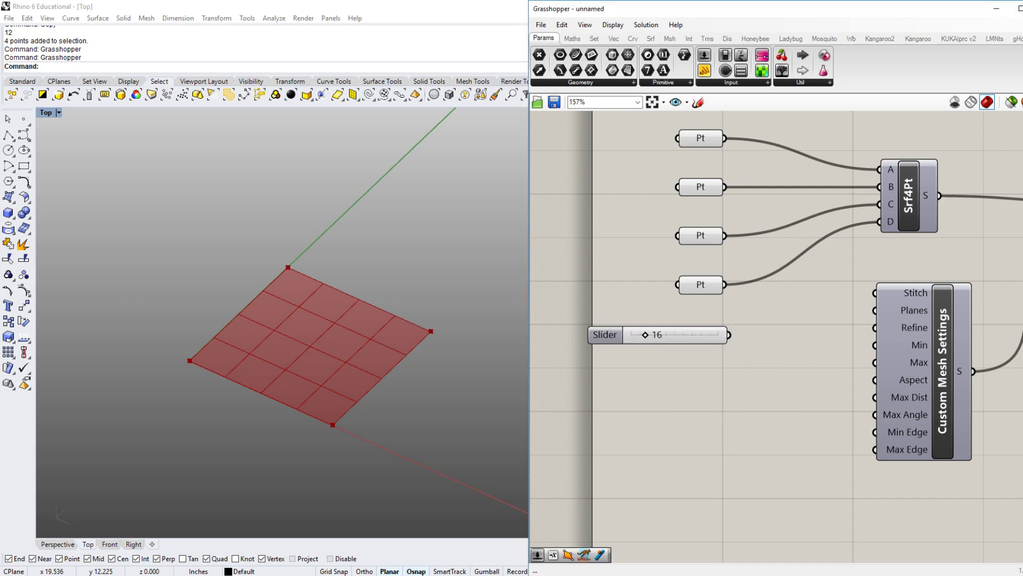
key("Return")
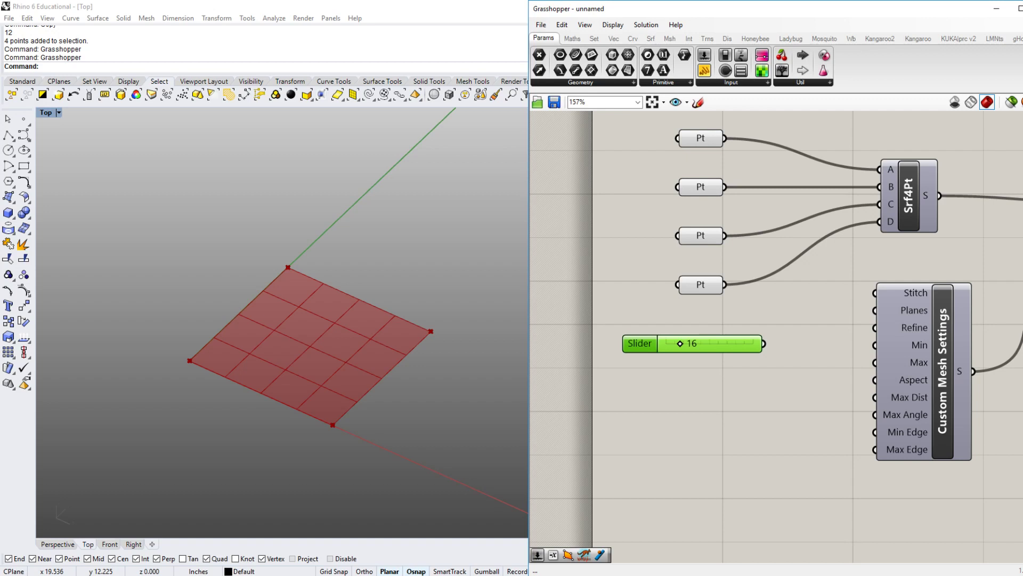
scroll(778, 370, "up", 2)
left_click_drag(580, 332, 666, 334)
right_click_drag(778, 370, 716, 357)
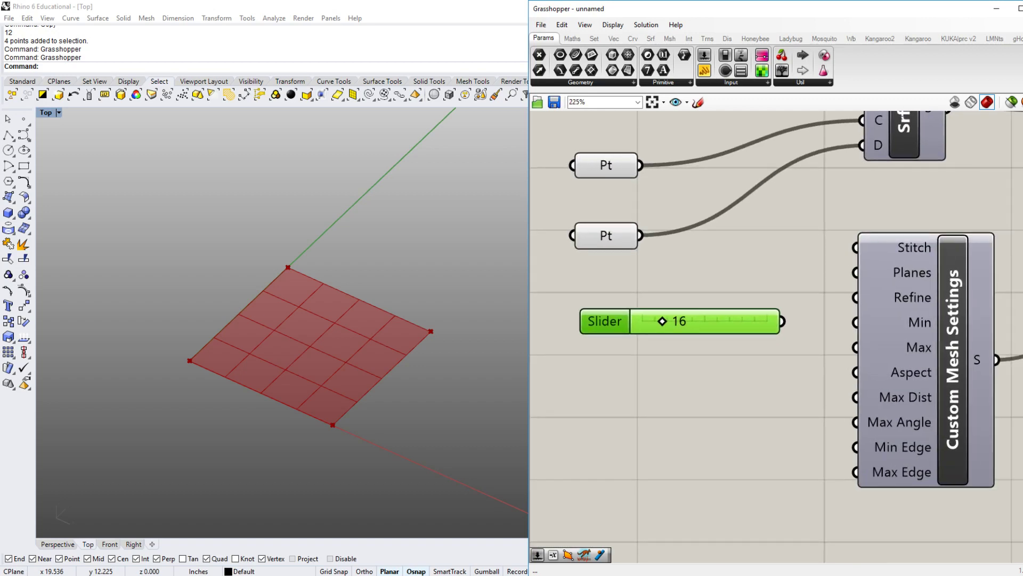
- Connect the number slider to both the Min and Max inputs of Custom Mesh Settings
left_click_drag(782, 320, 855, 322)
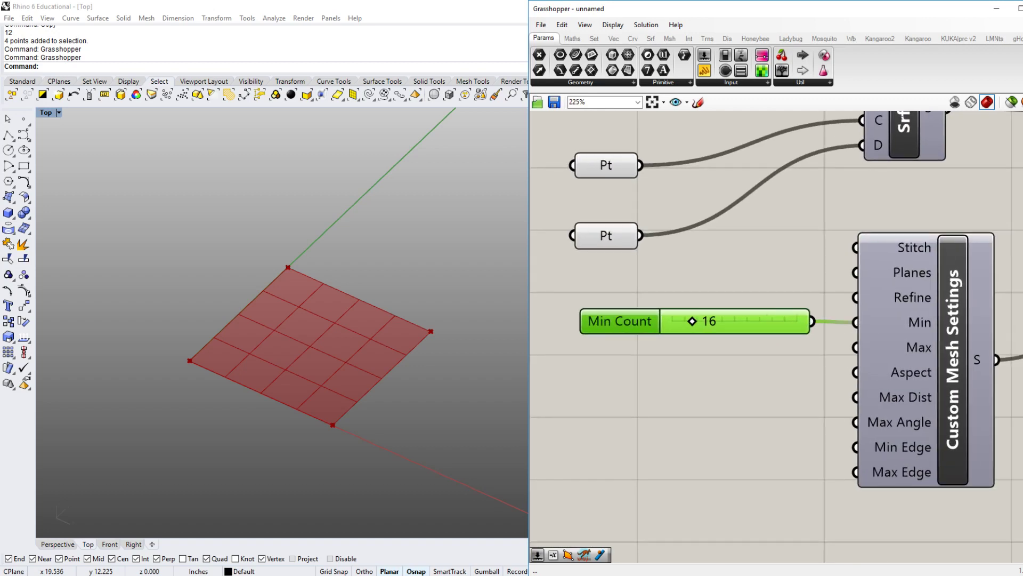
left_click_drag(620, 321, 573, 322)
left_click_drag(765, 322, 855, 347)
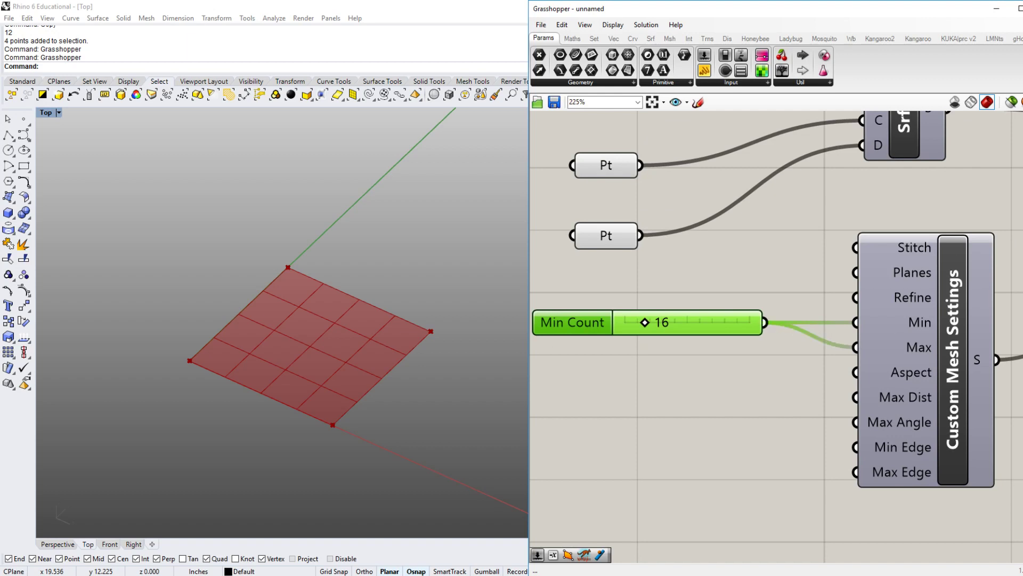
- Shift the Min Count slider slightly further from Custom Mesh Settings and set its value to 24
left_click(800, 373)
right_click_drag(800, 373, 883, 378)
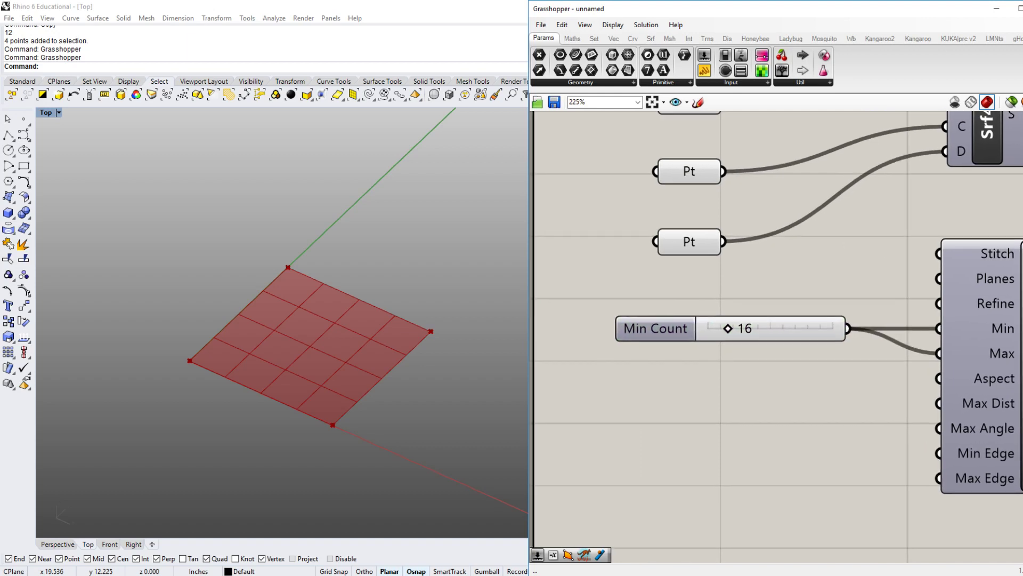
left_click_drag(655, 329, 620, 336)
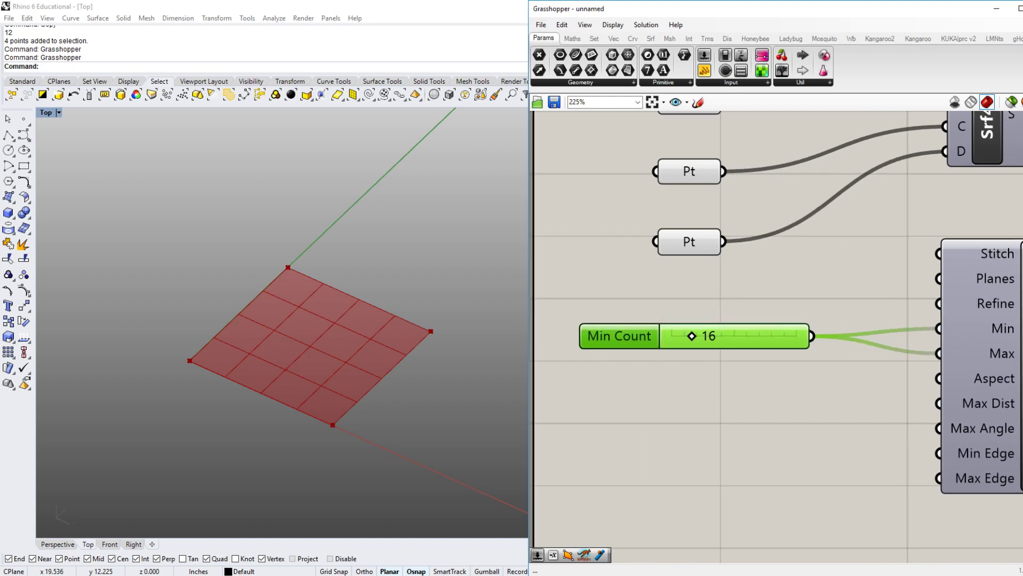
mouse_move(692, 335)
left_mouse_down()
mouse_move(730, 335)
mouse_move(675, 335)
mouse_move(780, 336)
mouse_move(692, 335)
mouse_move(701, 336)
left_mouse_up()
left_click(613, 357)
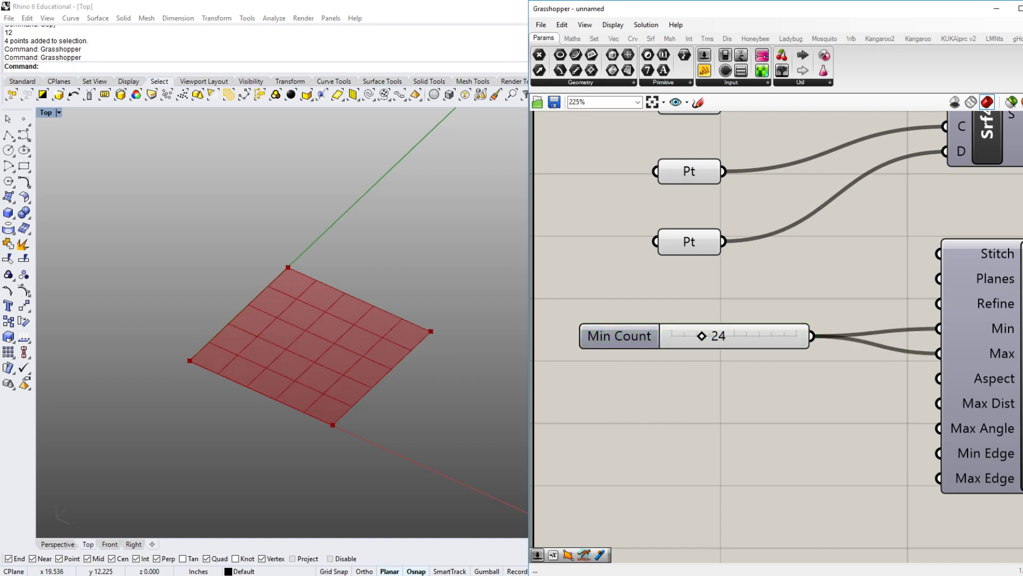
- Align the Mesh Edges component with Mesh Brep so that the wire between them runs straight
scroll(612, 353, "down", 3)
right_click_drag(906, 362, 619, 362)
scroll(619, 362, "down", 1)
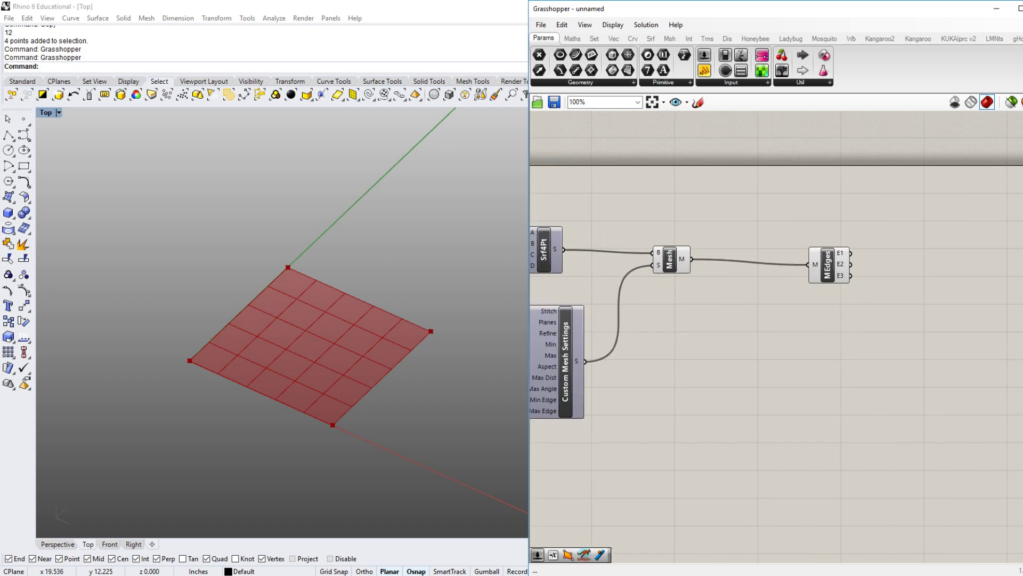
left_click_drag(829, 267, 815, 261)
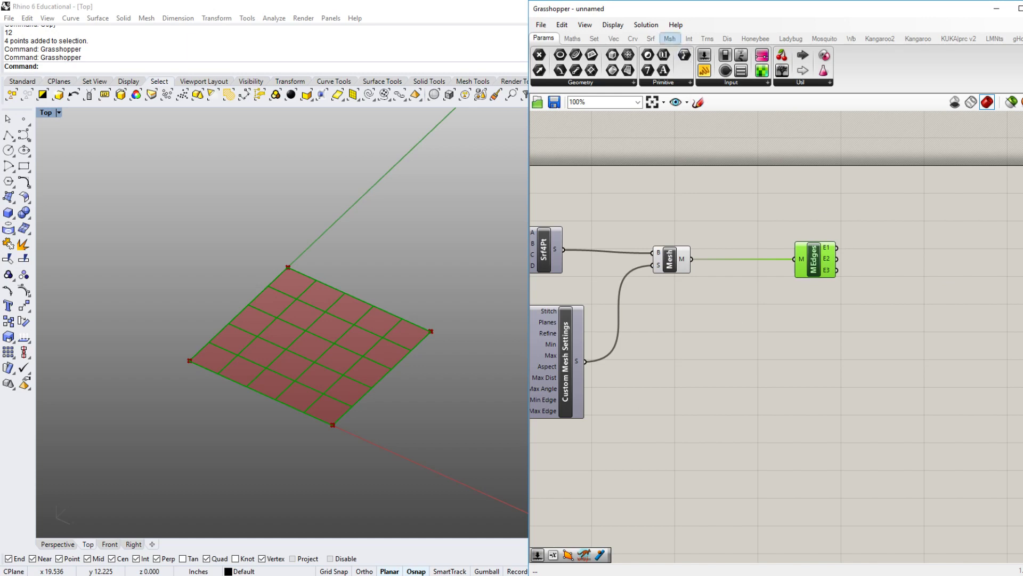
- Place a Deconstruct Mesh component directly below the Mesh Edges component and deselect it
left_click(670, 38)
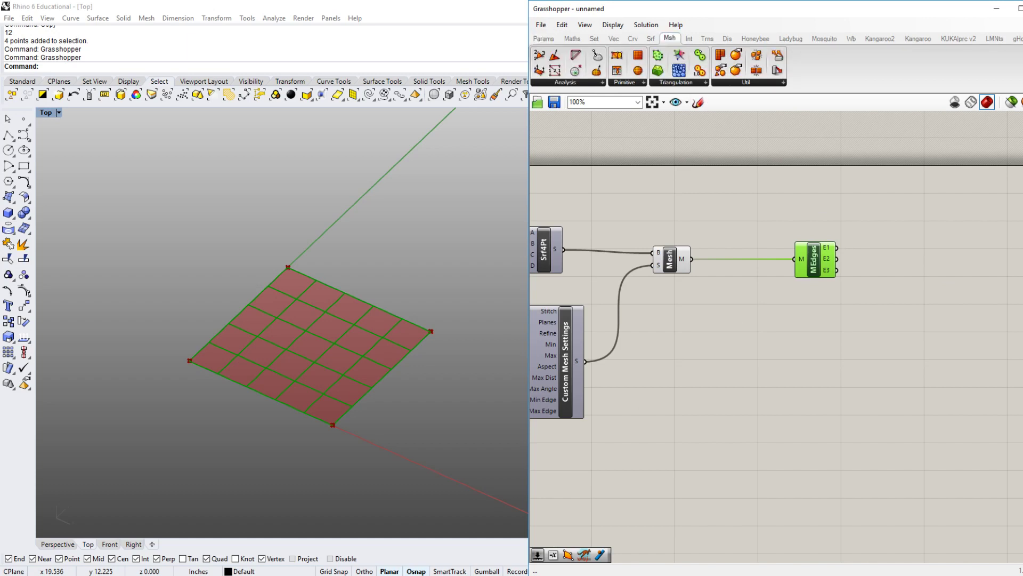
left_click(565, 82)
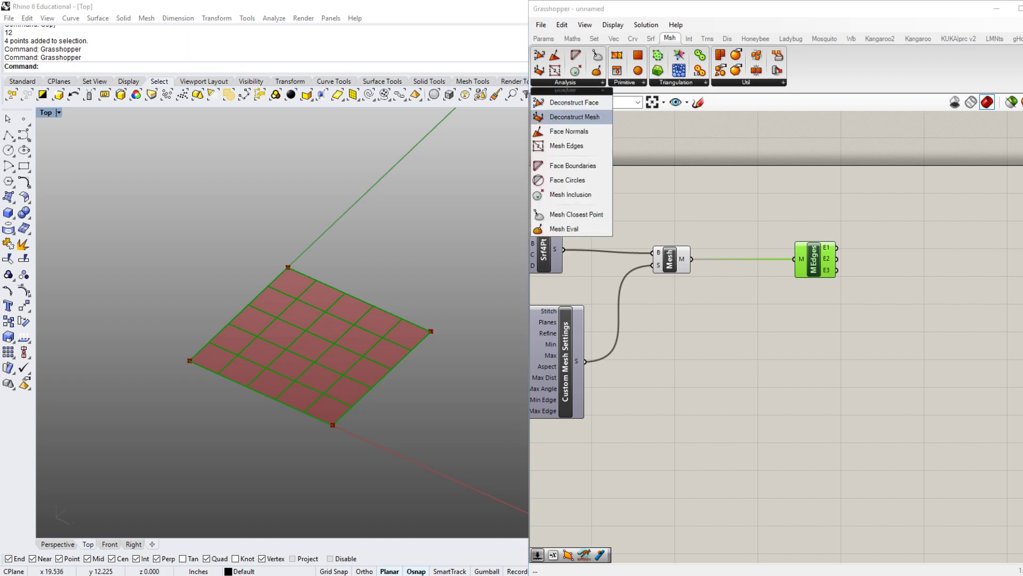
left_click(588, 117)
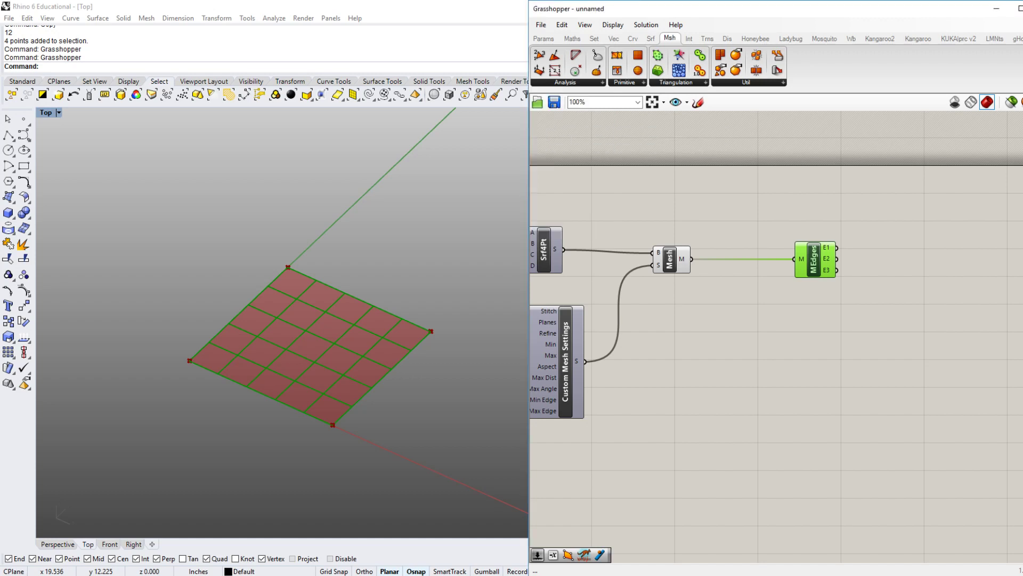
left_click(811, 305)
left_click_drag(811, 305, 817, 311)
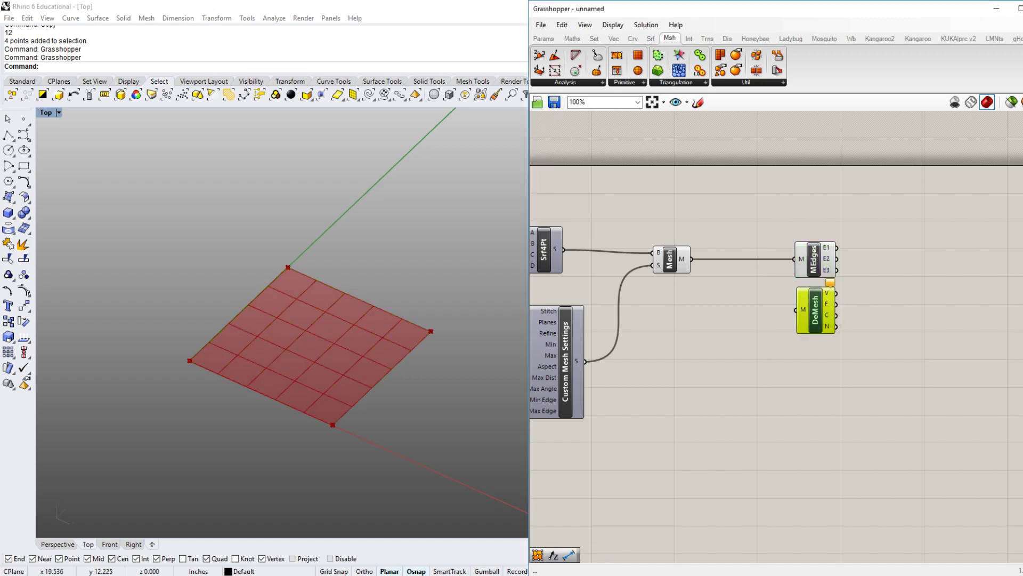
left_click(699, 263)
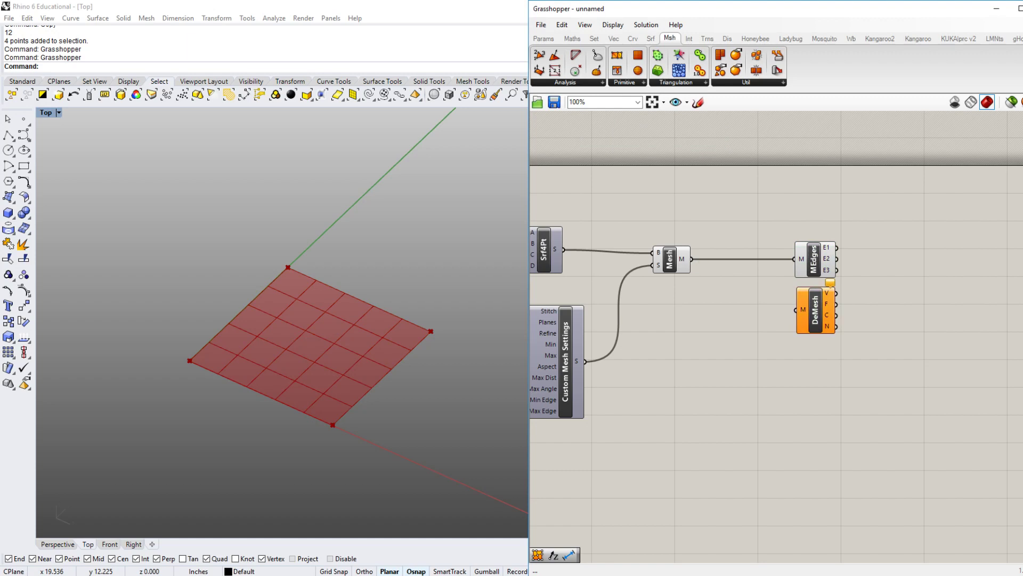
- Connect the Mesh Brep output to the Deconstruct Mesh input and highlight its vertices in the Rhino viewport to check them
left_click_drag(692, 259, 796, 310)
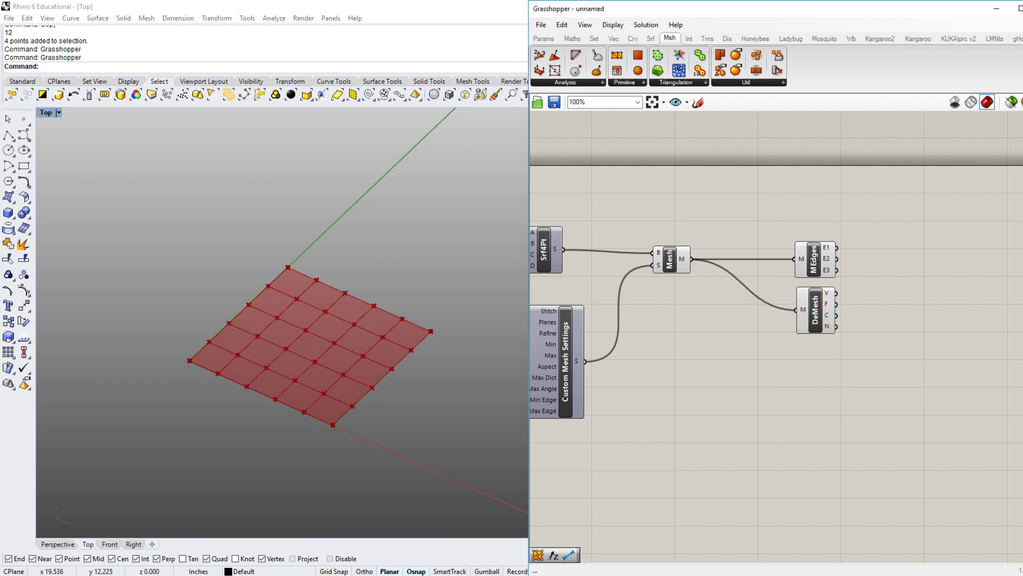
left_click(816, 310)
scroll(868, 290, "up", 3)
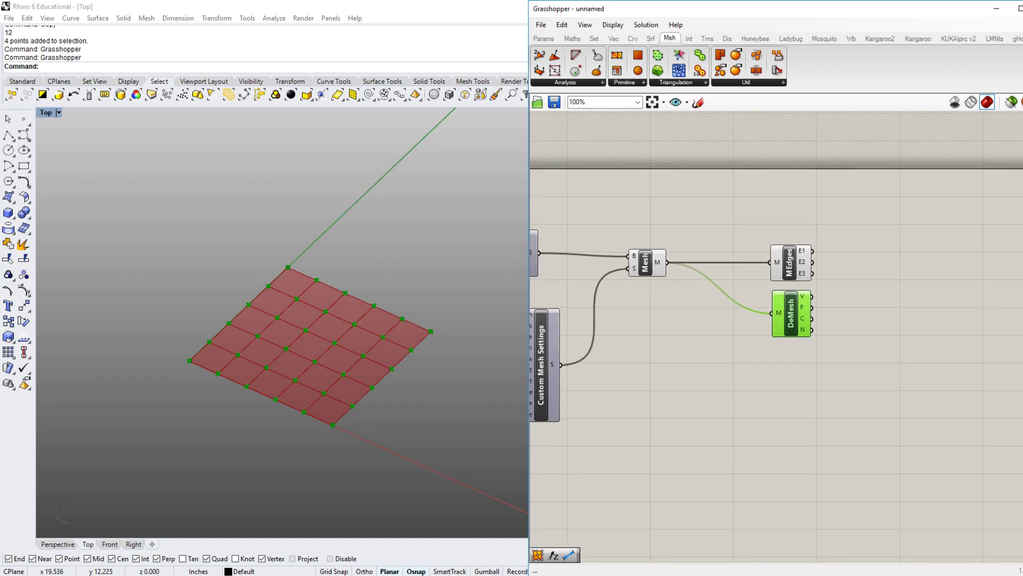
mouse_move(836, 293)
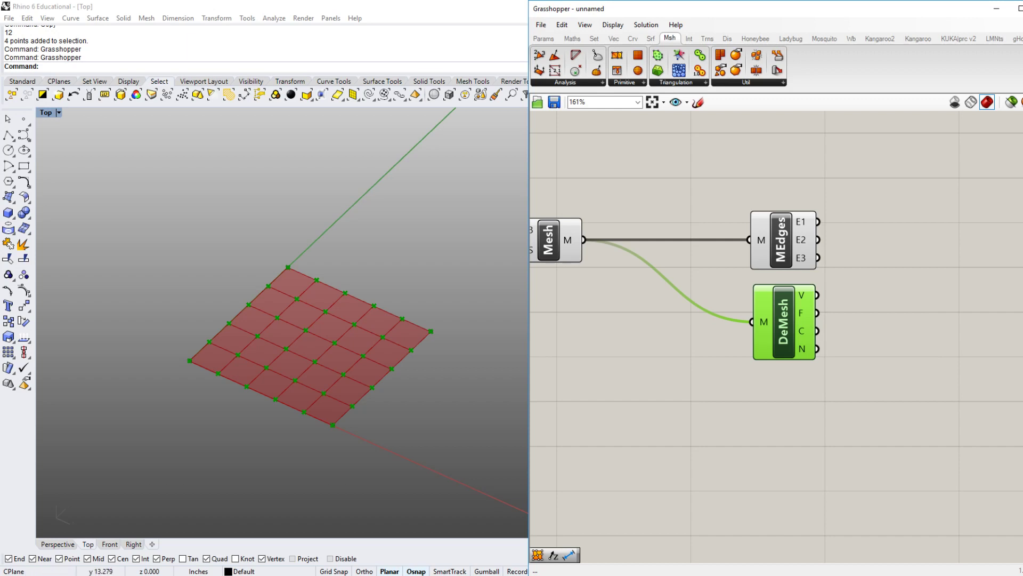
key("Escape")
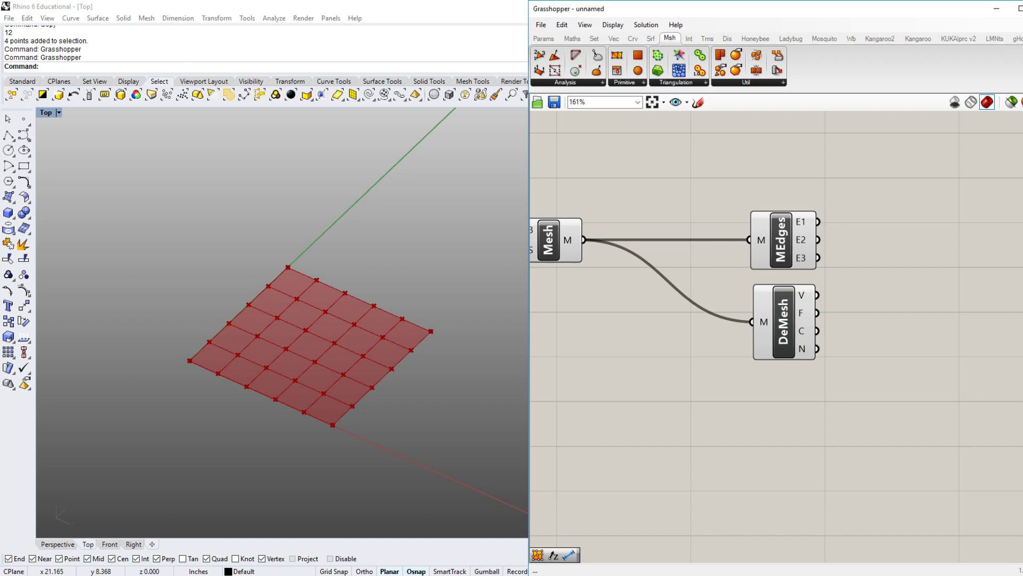
right_click_drag(374, 324, 390, 324)
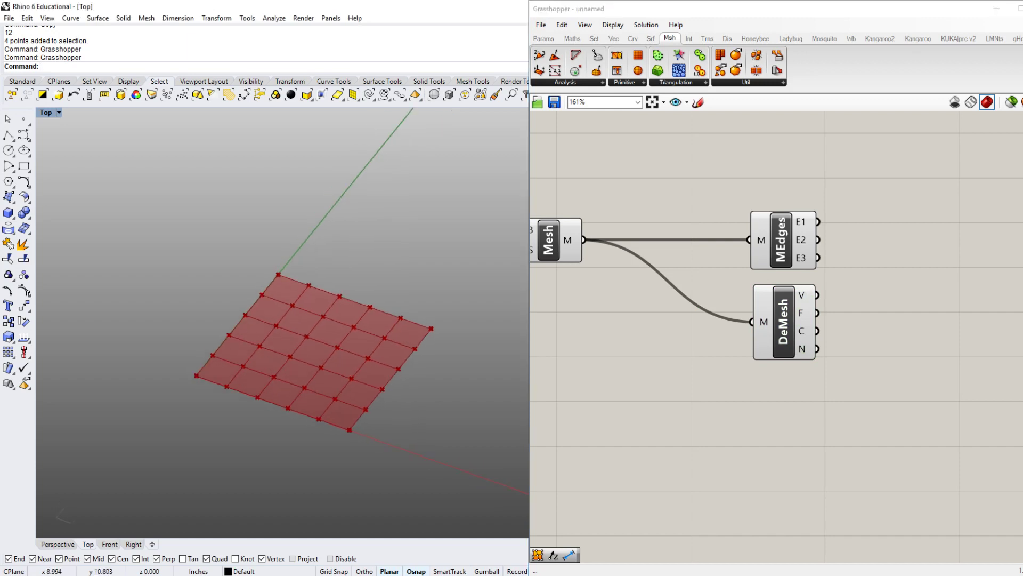
- Place a Kangaroo2 BouncySolver component well beyond the Mesh Edges and Deconstruct Mesh components
right_click_drag(693, 176, 762, 219)
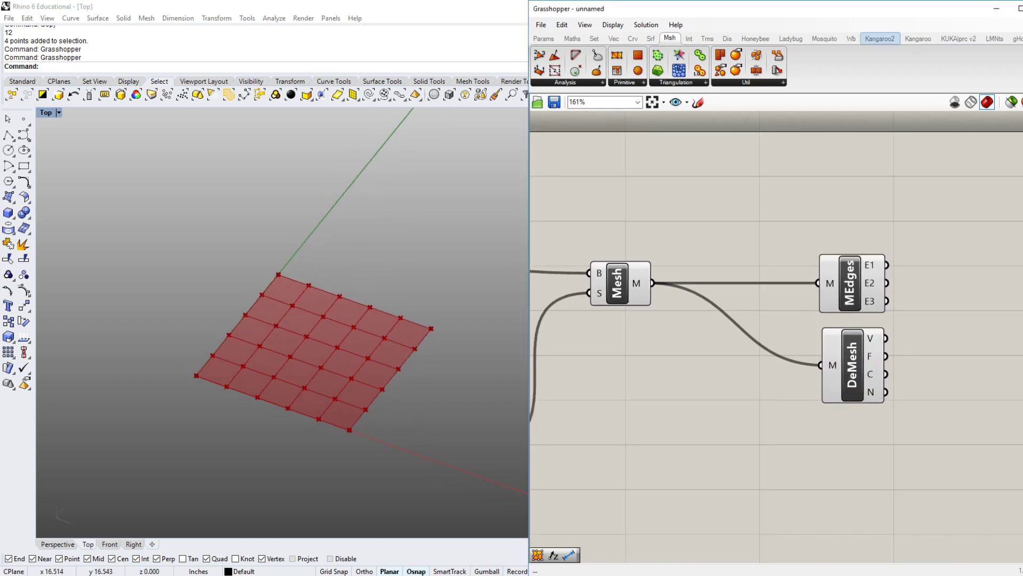
left_click(880, 38)
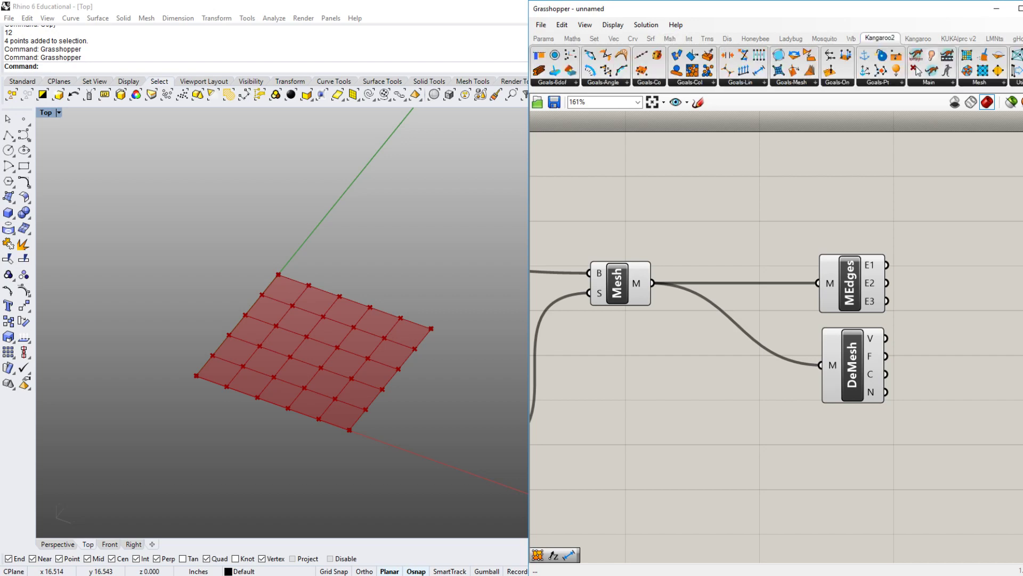
right_click_drag(766, 179, 621, 168)
scroll(746, 186, "down", 1)
scroll(667, 125, "down", 1)
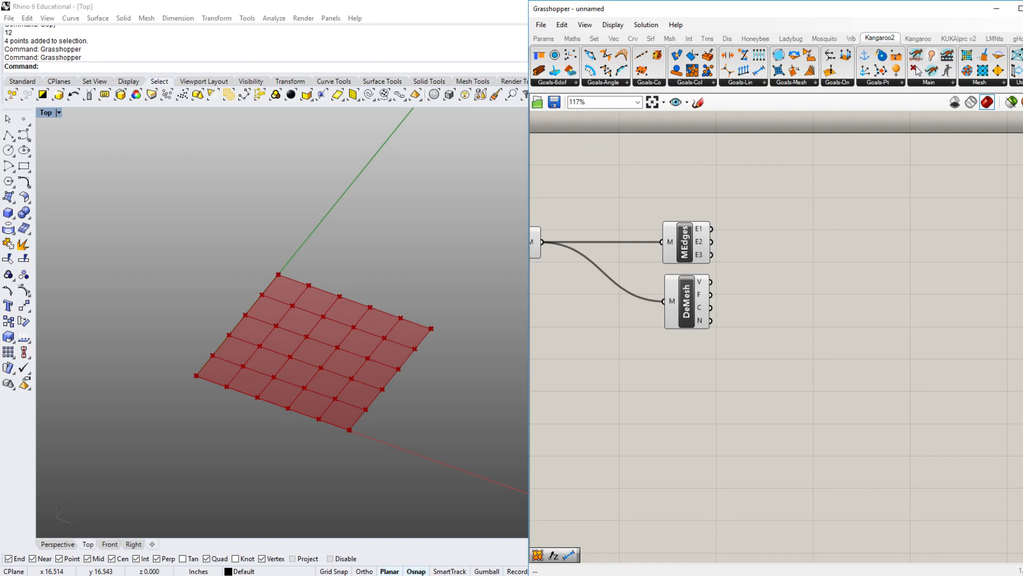
left_click(929, 82)
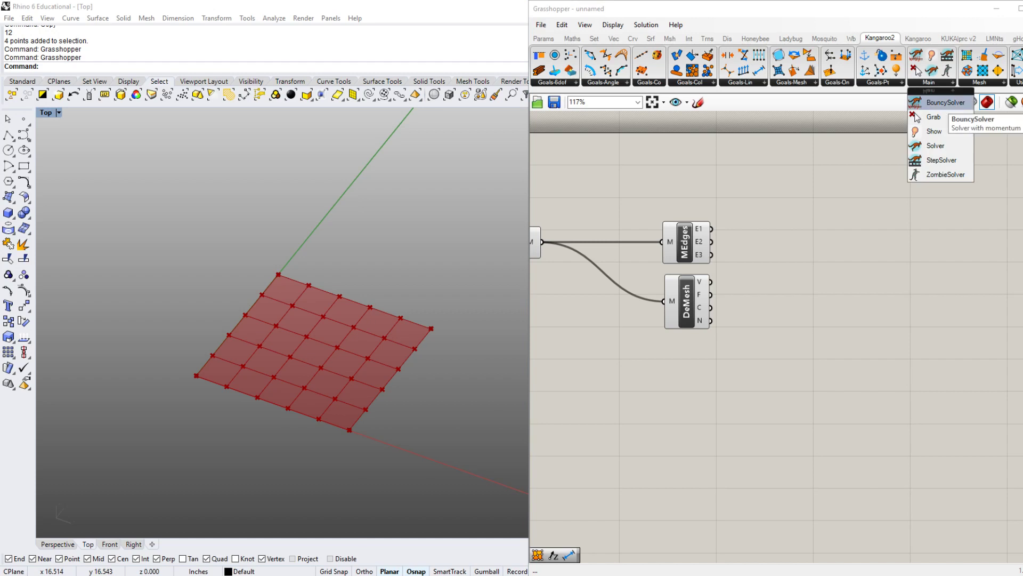
left_click(946, 103)
left_click(995, 286)
right_click_drag(995, 285, 896, 264)
left_click(938, 274)
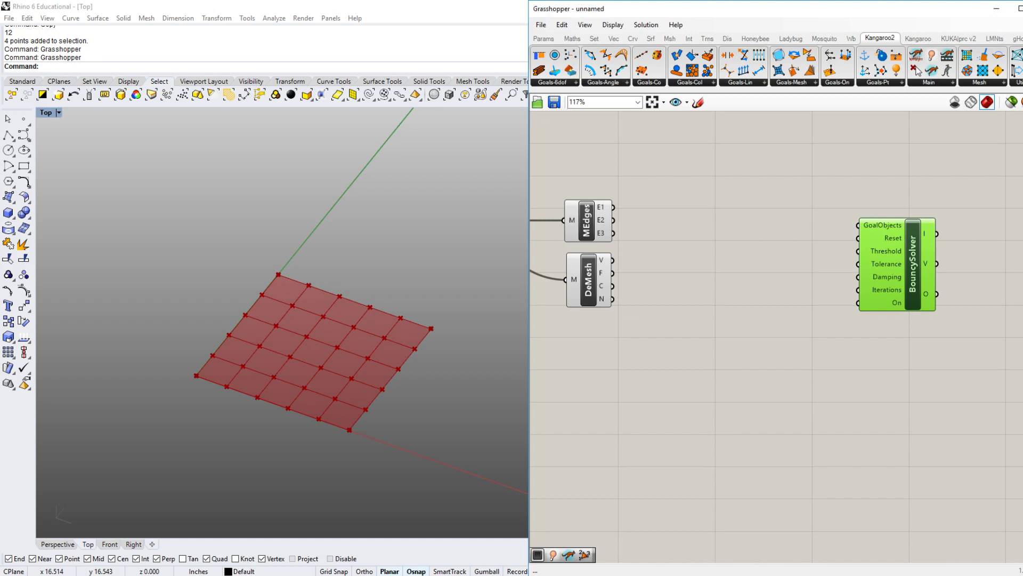
right_click_drag(896, 264, 882, 262)
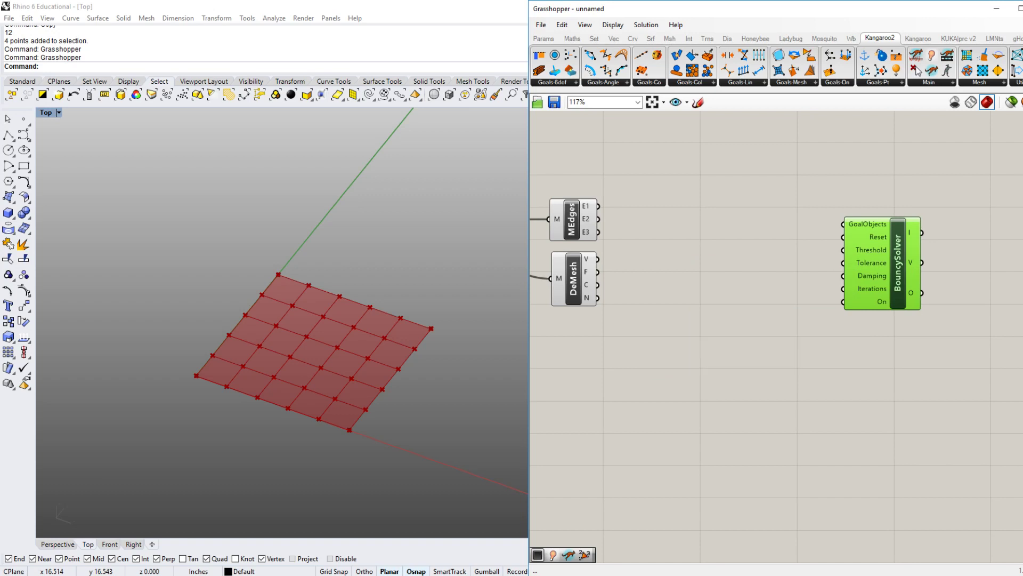
left_click_drag(899, 263, 891, 259)
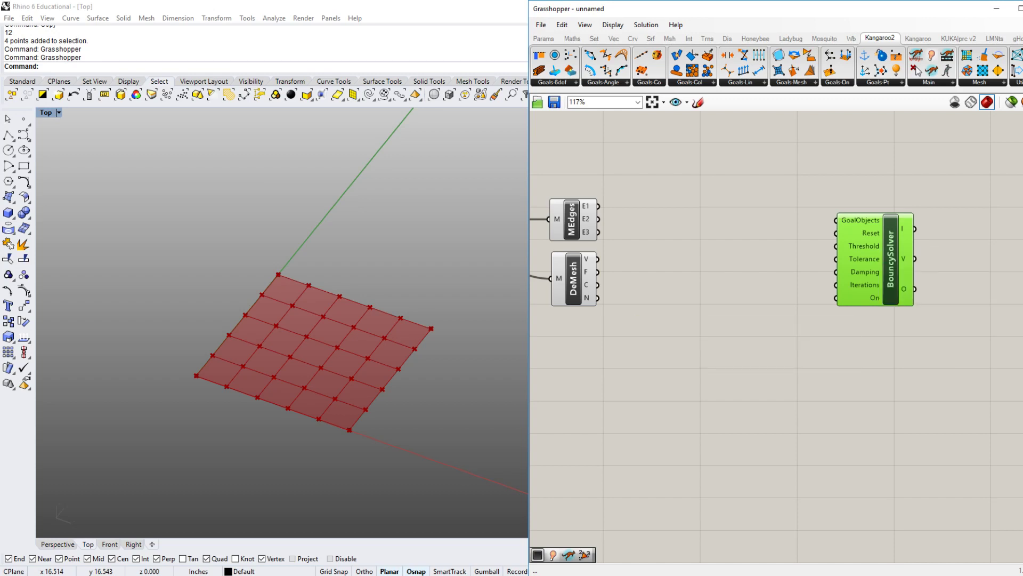
- Add a Boolean Toggle and connect it to the On input of the BouncySolver
double_click(746, 325)
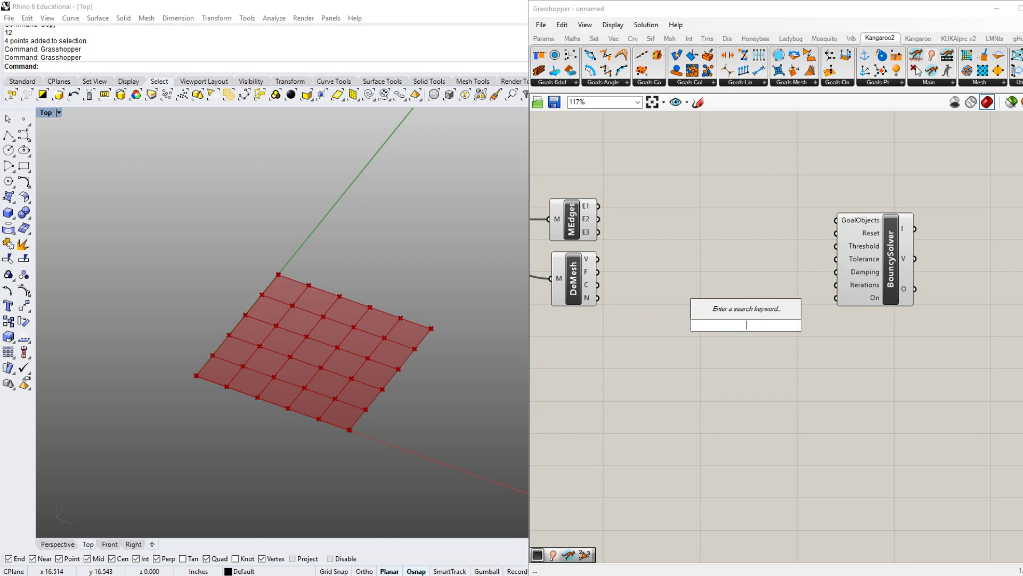
type("b")
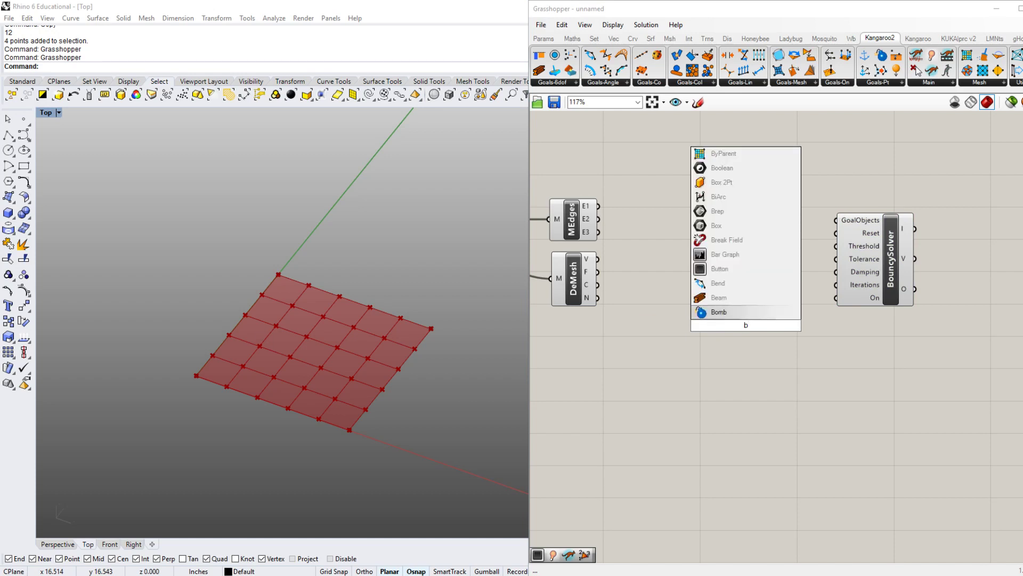
type("oolean")
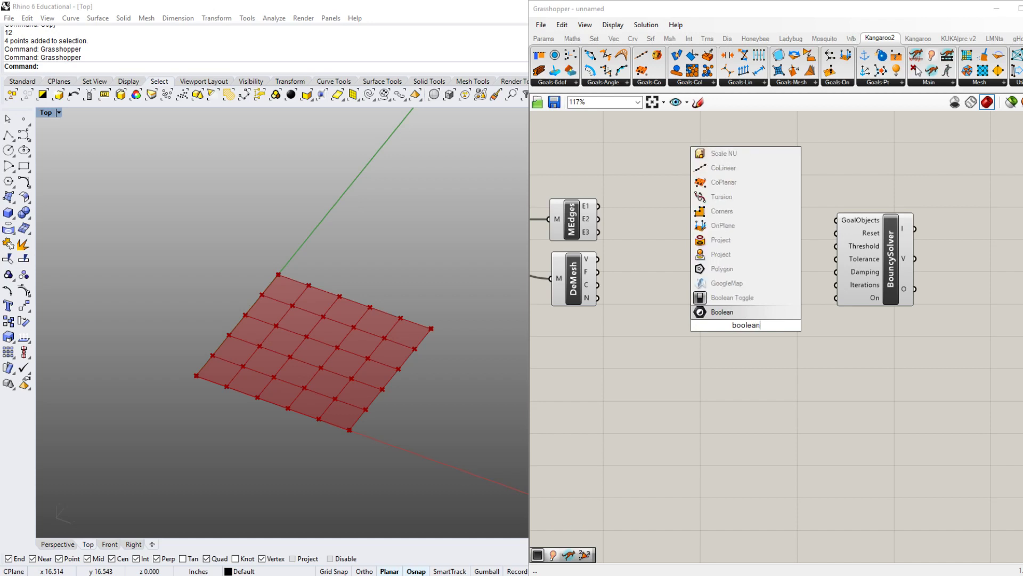
key("Up")
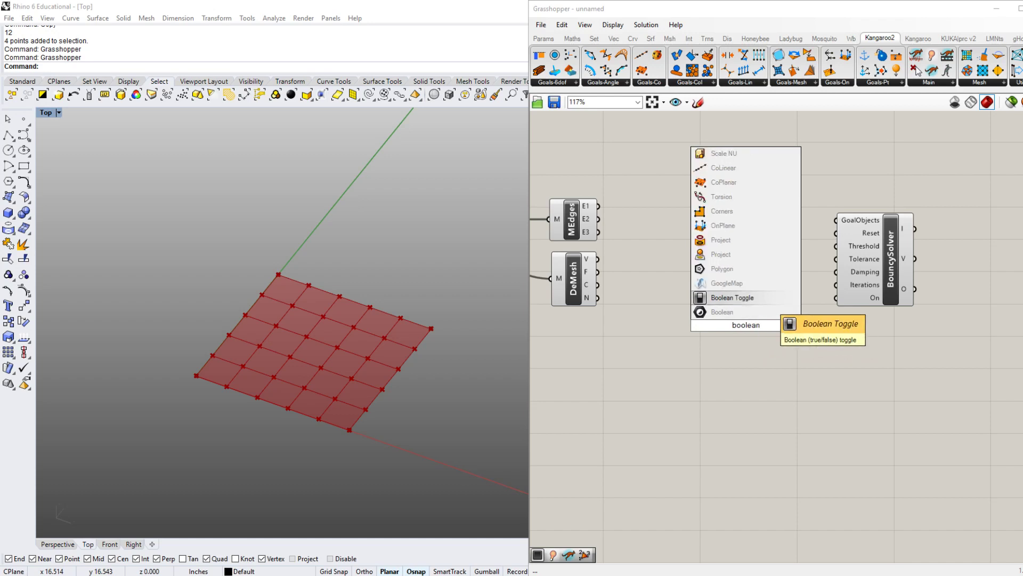
key("Return")
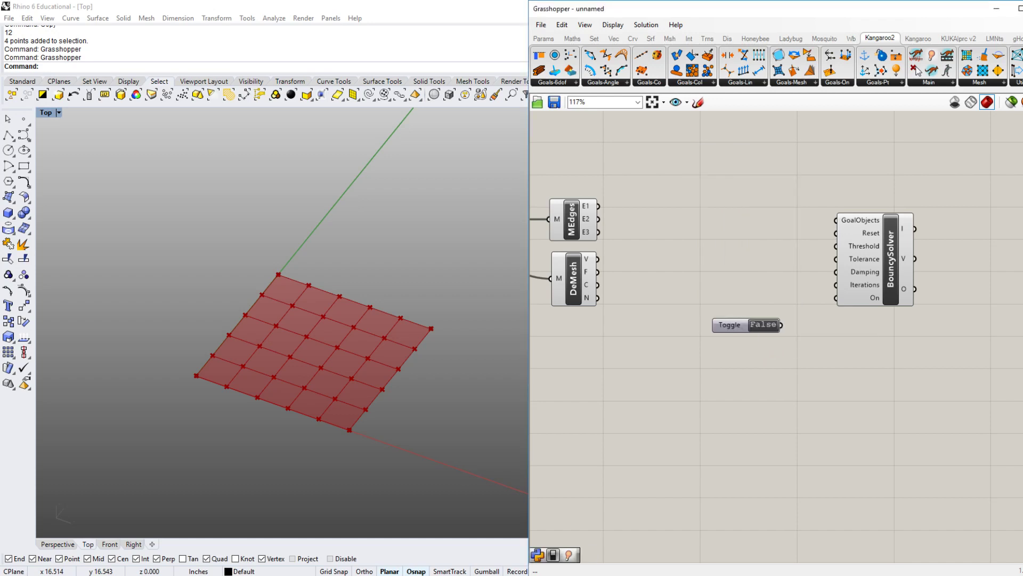
left_click_drag(729, 325, 836, 298)
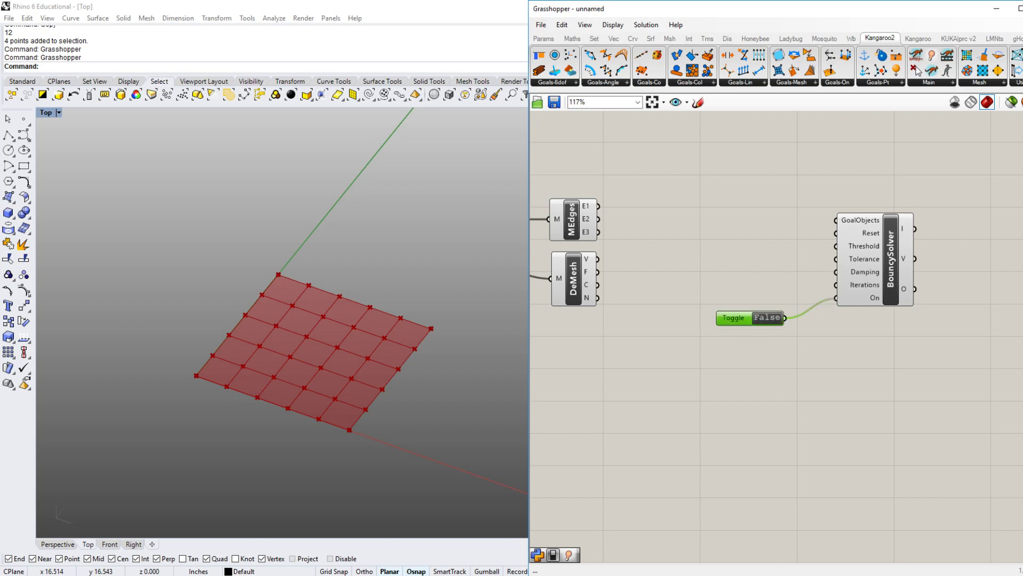
left_click(629, 352)
right_click_drag(629, 352, 663, 397)
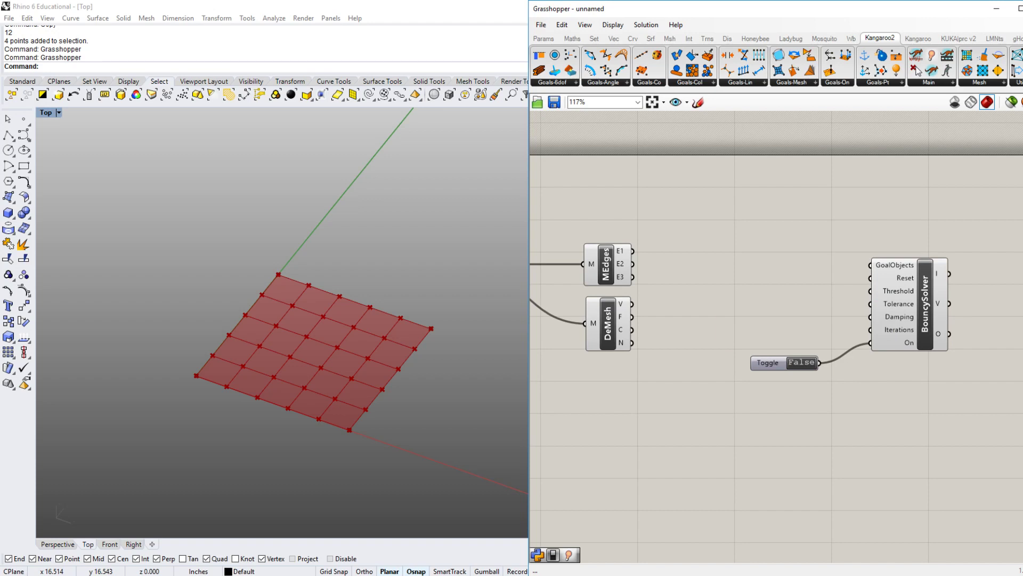
- Add a Button component, connect it to the Reset input of the BouncySolver and place it level with the solver's upper inputs
double_click(793, 298)
type("b")
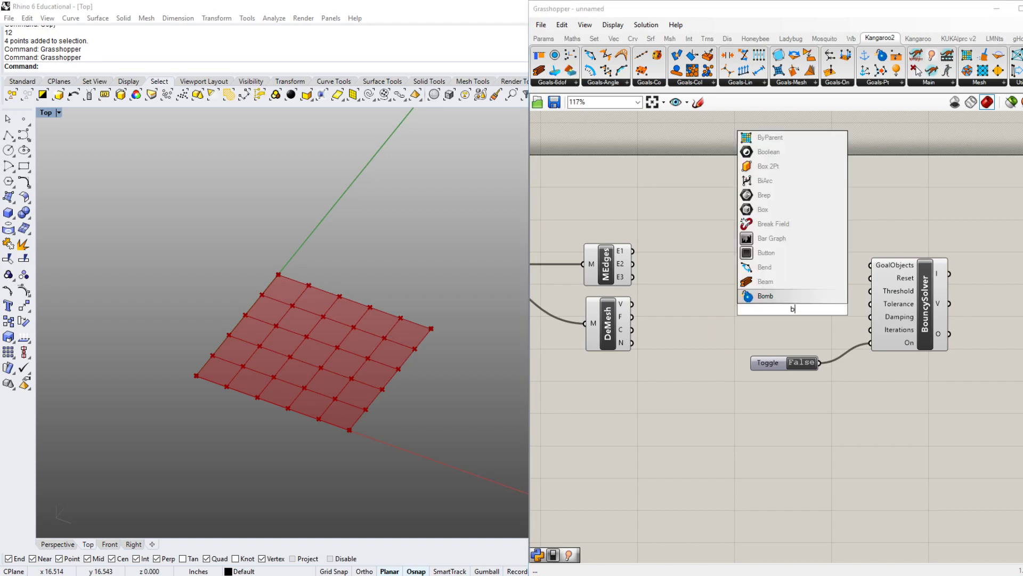
type("utton")
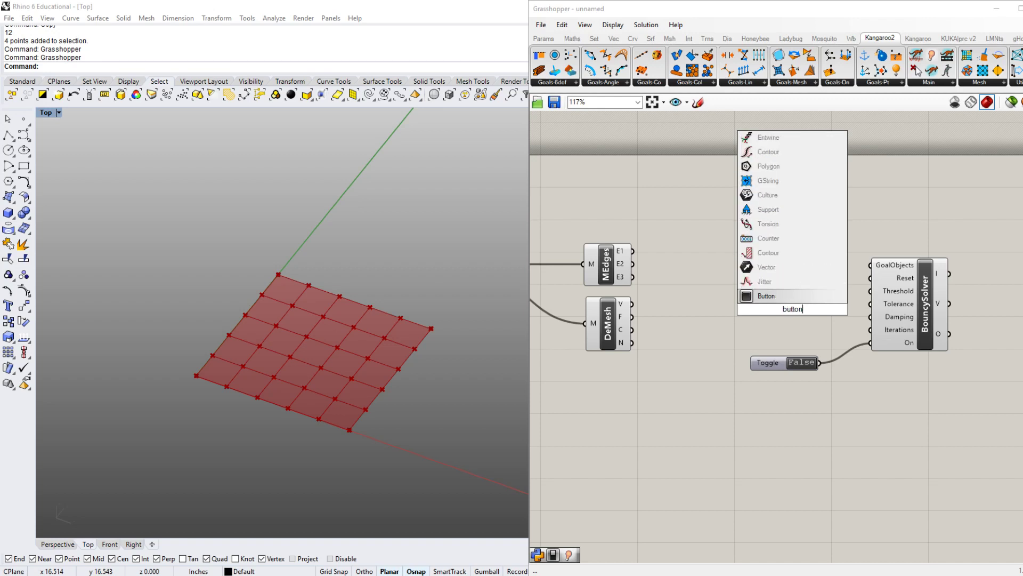
key("Return")
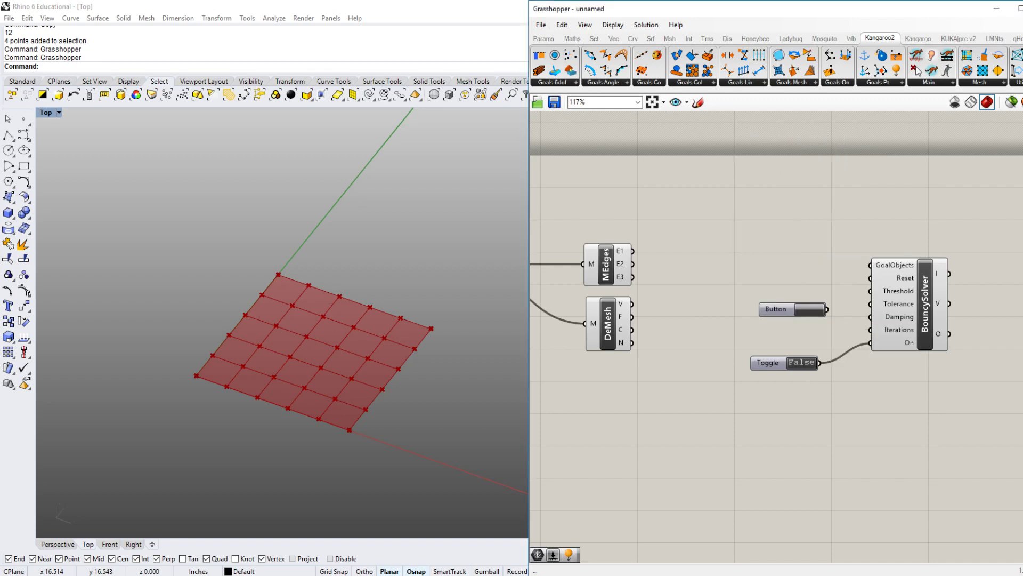
left_click_drag(776, 309, 869, 270)
scroll(880, 318, "up", 2)
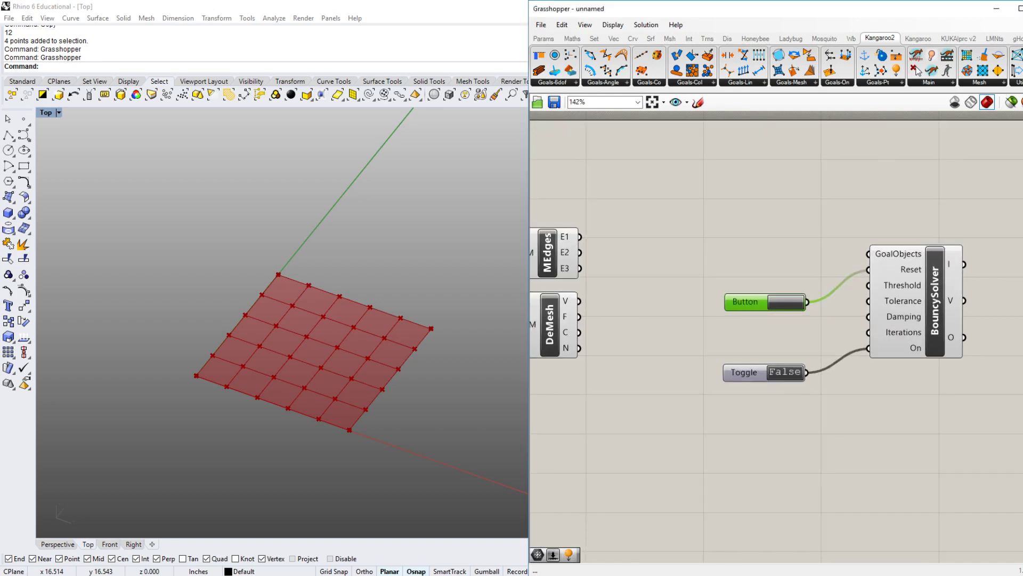
left_click_drag(745, 302, 742, 286)
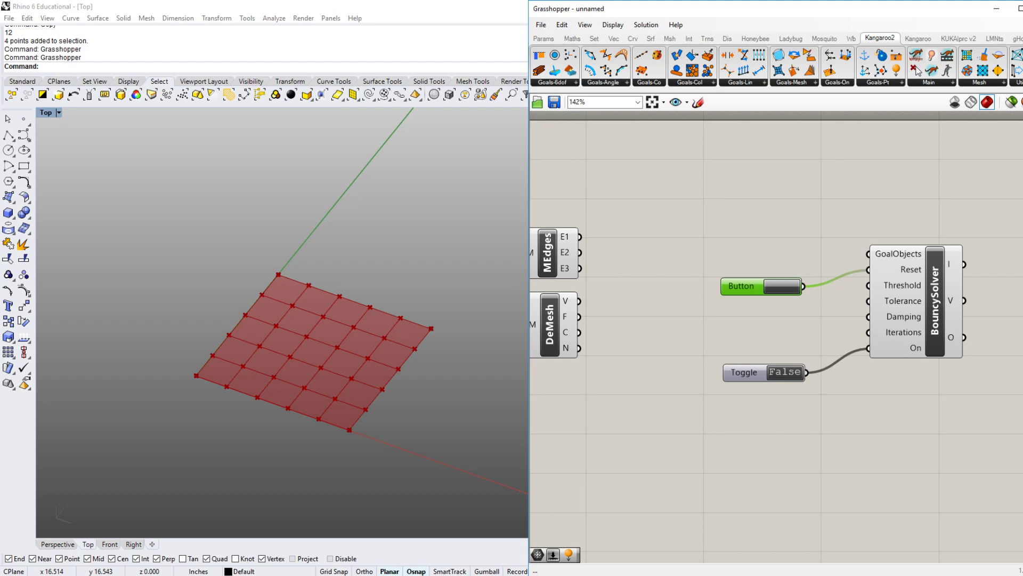
scroll(917, 213, "down", 2)
right_click_drag(917, 213, 890, 243)
scroll(880, 271, "up", 2)
left_click(858, 235)
right_click_drag(792, 246, 859, 228)
scroll(823, 232, "down", 1)
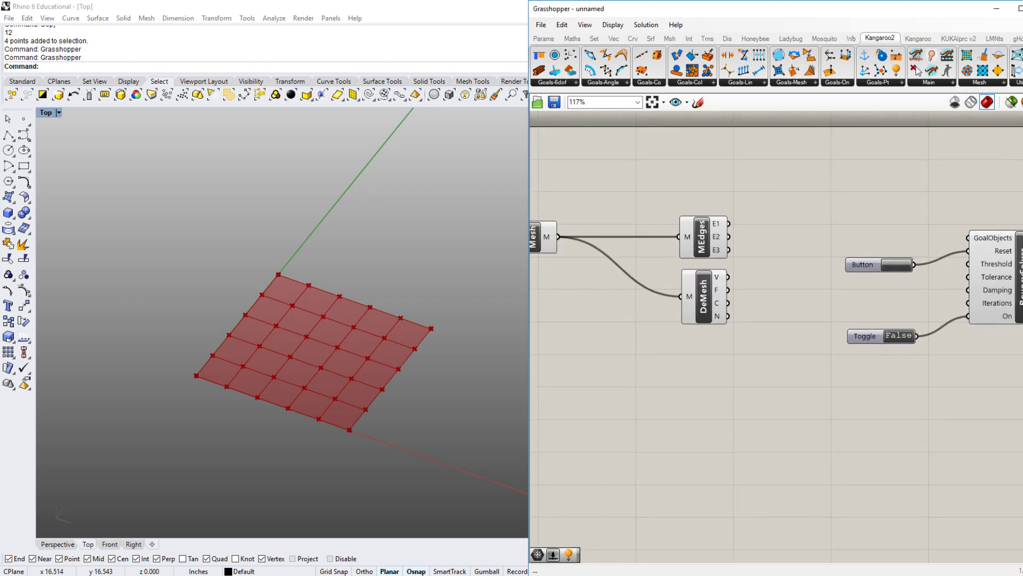
right_click_drag(417, 347, 426, 369)
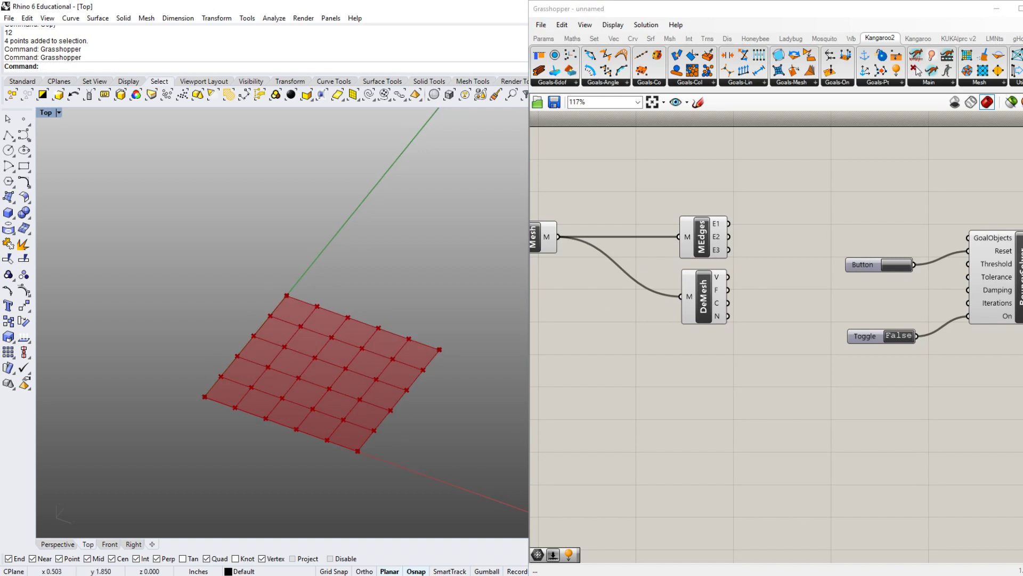
- Move the BouncySolver together with its Button and Toggle farther from the mesh components to free space for goals
right_click_drag(778, 373, 620, 376)
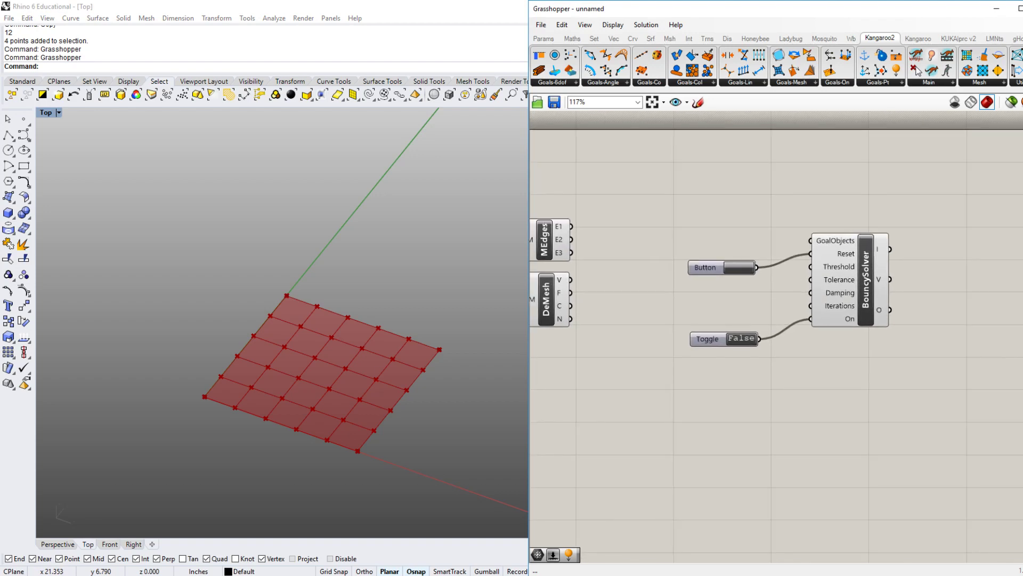
left_click_drag(936, 408, 709, 250)
left_click_drag(865, 281, 963, 282)
key("Escape")
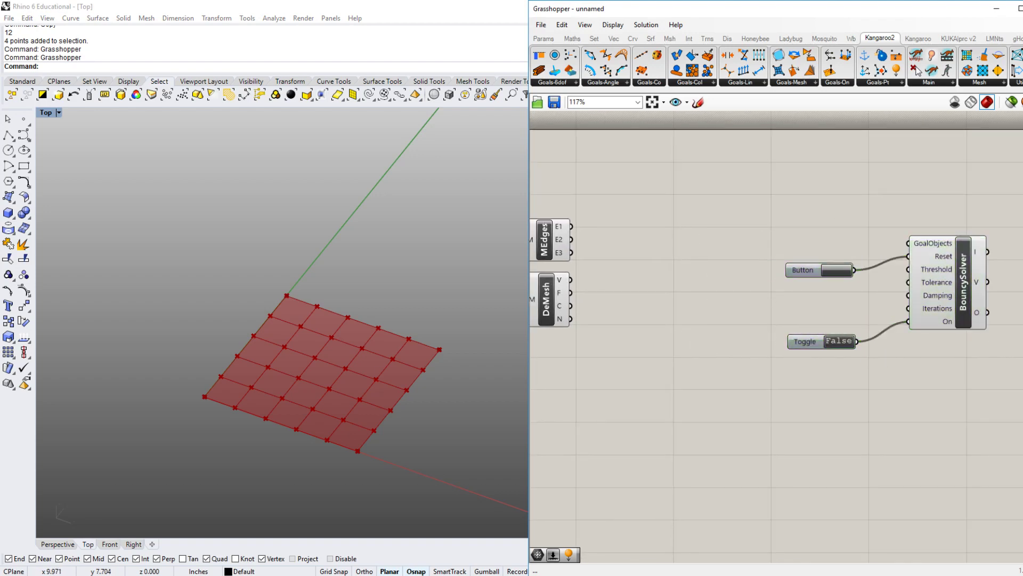
- Place a Kangaroo2 Length(Line) goal between the Mesh Edges component and the BouncySolver
right_click_drag(746, 373, 777, 398)
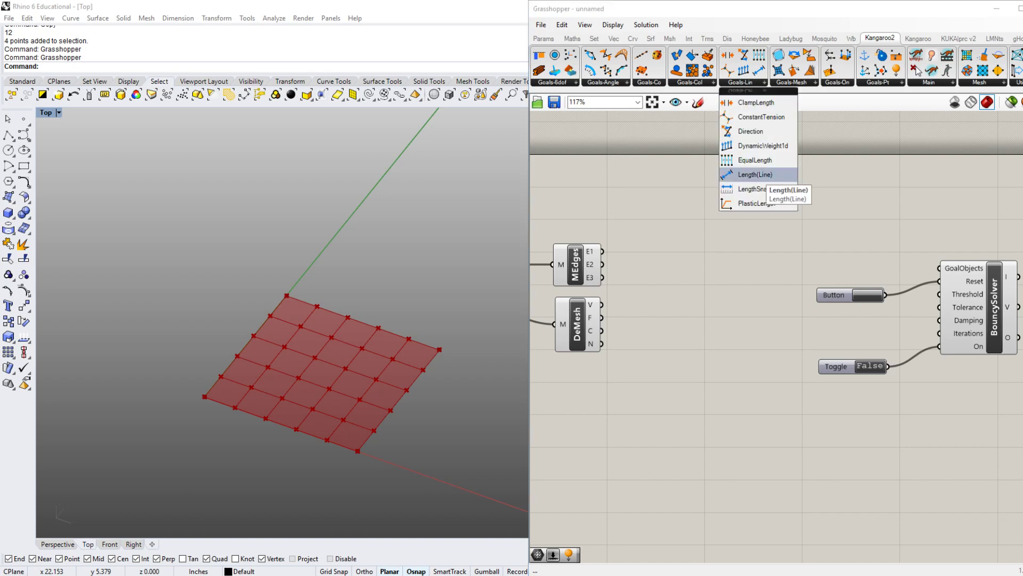
left_click(766, 174)
left_click(730, 314)
left_click_drag(731, 314, 769, 268)
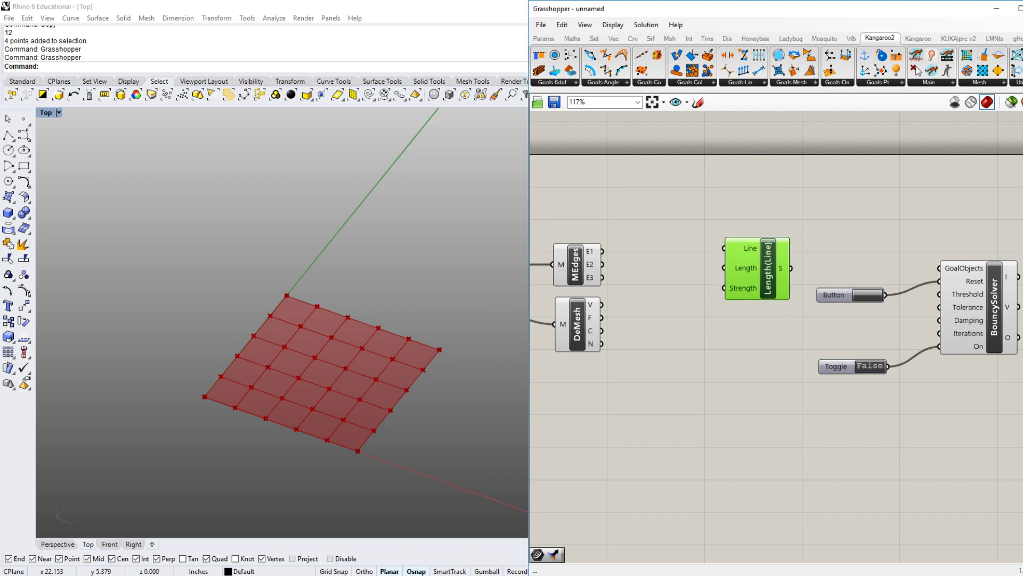
- Highlight the Mesh Edges output in the viewport, and place a Curve parameter between Mesh Edges and Length(Line)
right_click_drag(699, 320, 711, 342)
left_click(672, 272)
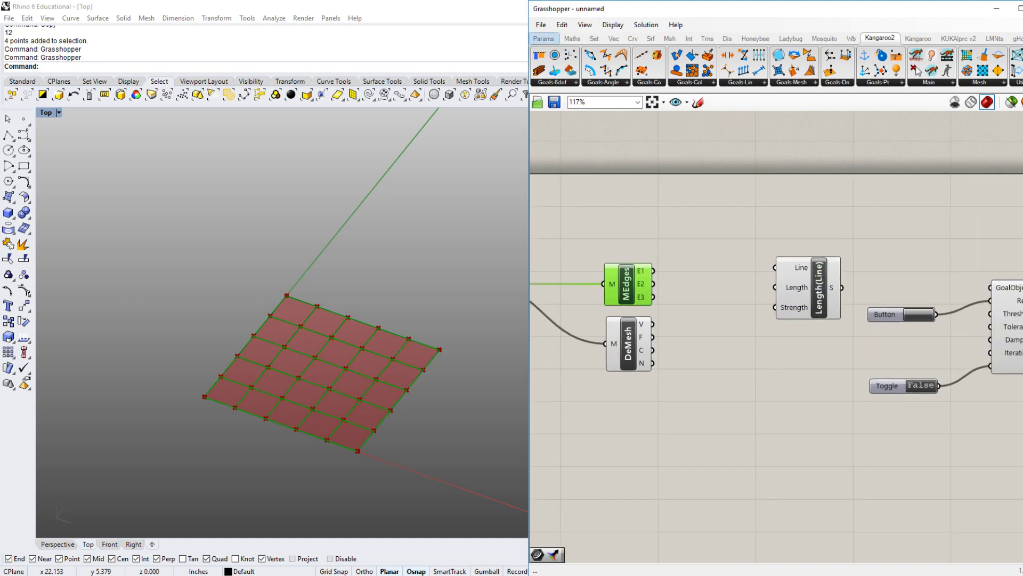
left_click(544, 38)
left_click(580, 83)
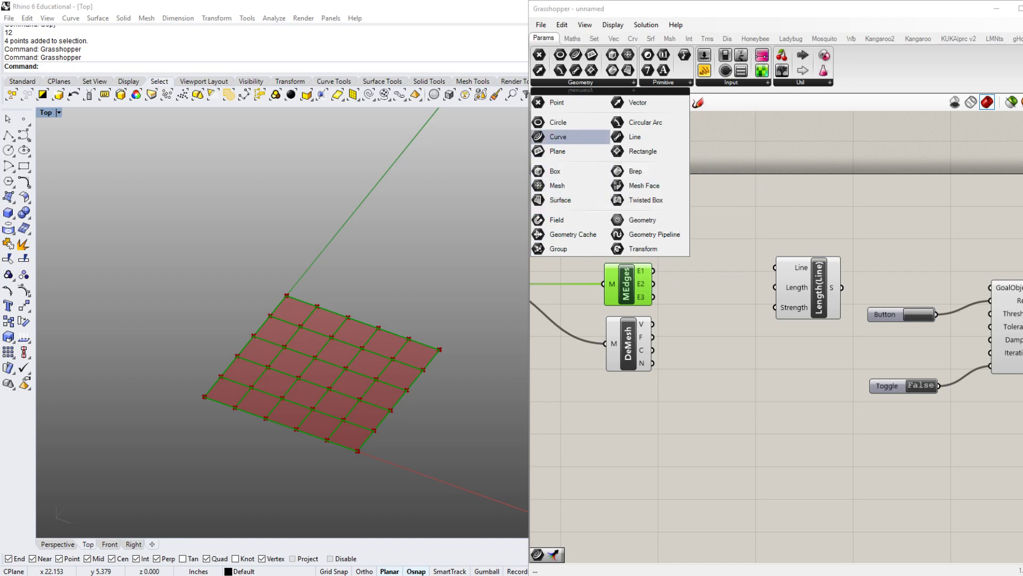
left_click(559, 136)
left_click(717, 269)
scroll(628, 281, "up", 3)
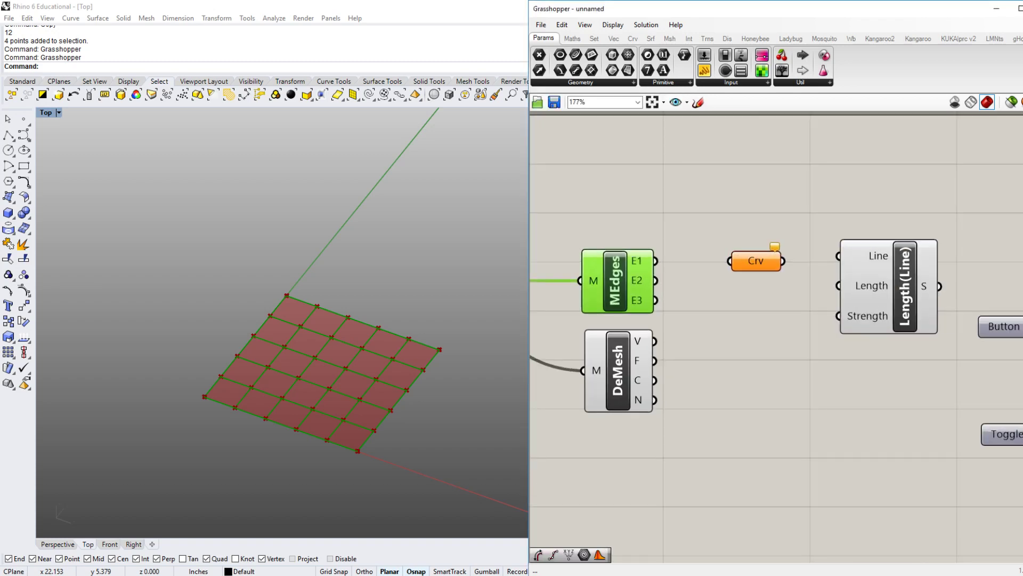
- Connect the E1 output of Mesh Edges to the Curve parameter and select the parameter to highlight its edges in Rhino
right_click_drag(757, 346, 798, 347)
left_click_drag(695, 262, 771, 262)
left_click(796, 262)
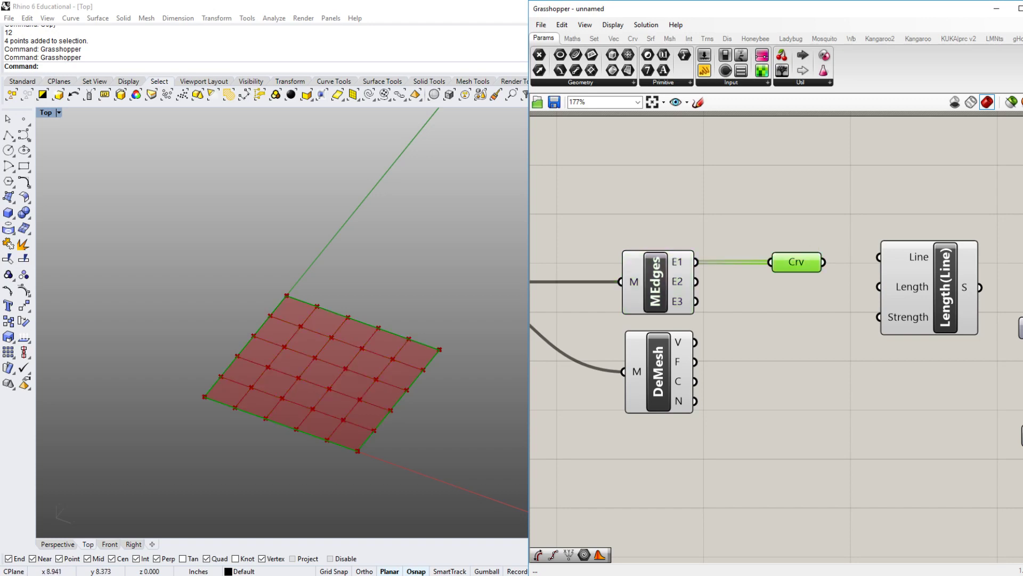
scroll(342, 376, "up", 1)
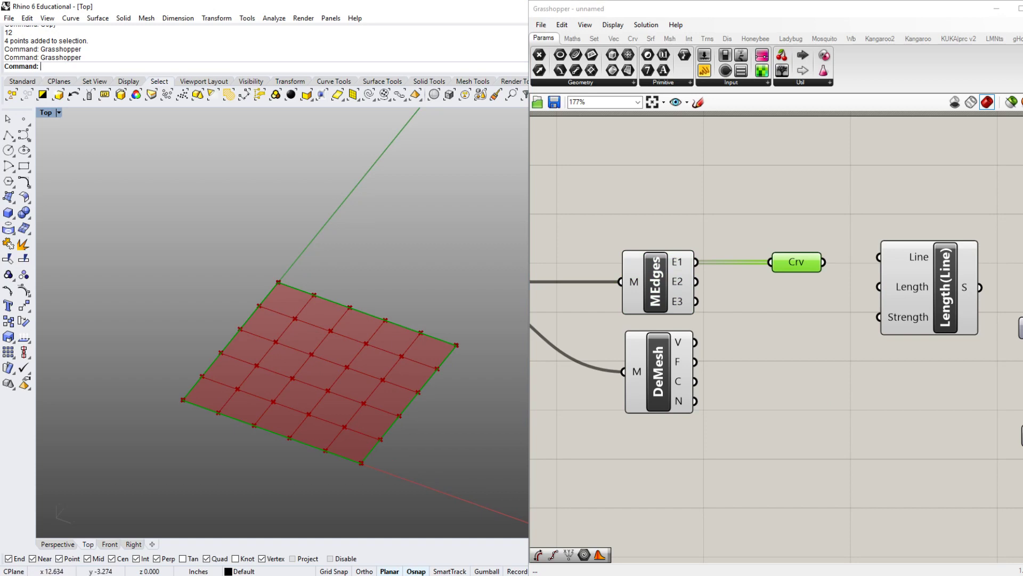
- Replace the Curve parameter's source with the E2 output of Mesh Edges and highlight its edges in the viewport
left_click(747, 331)
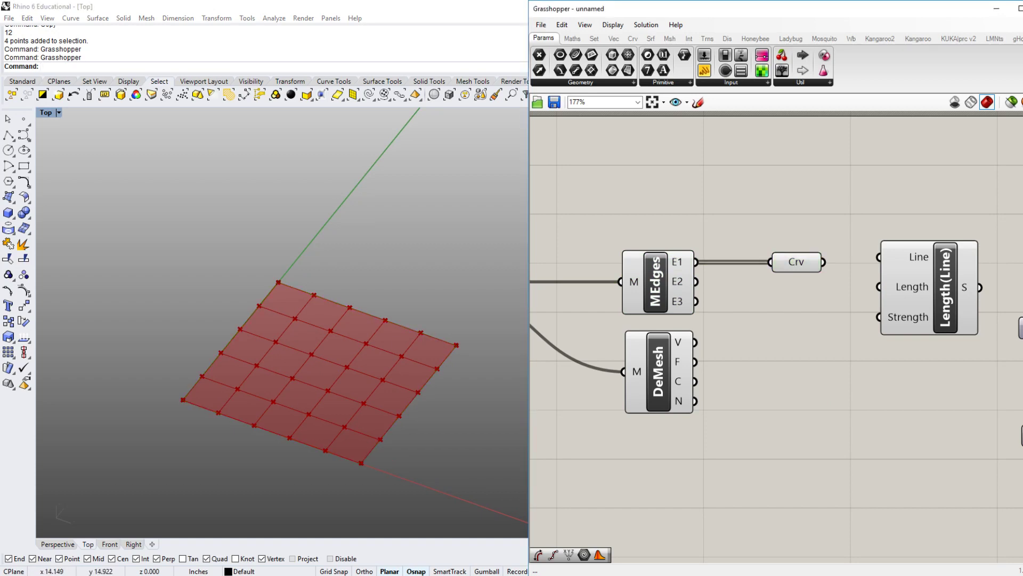
left_click_drag(696, 282, 771, 262)
left_click(796, 261)
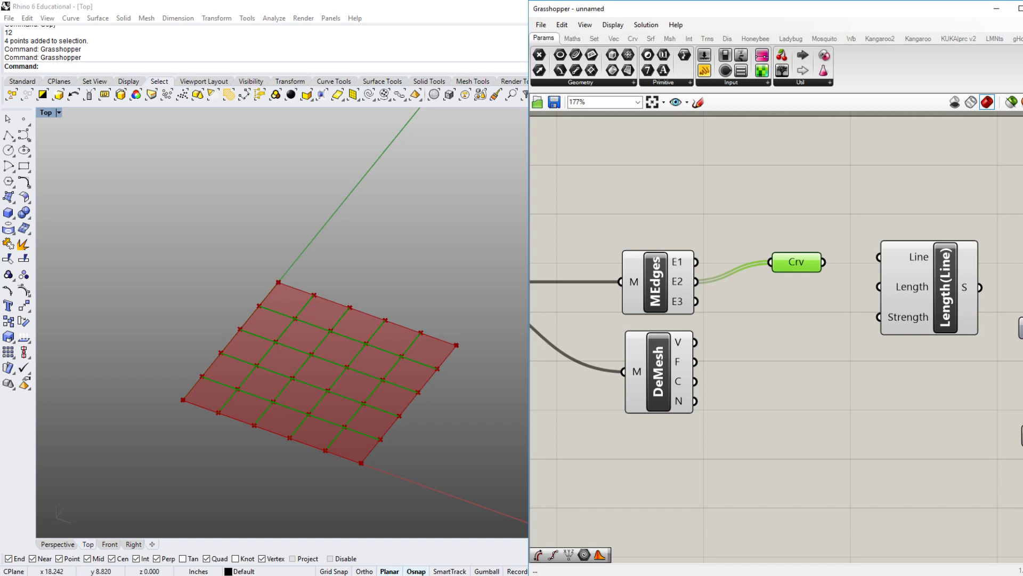
left_click(789, 352)
- Add the E1 output of Mesh Edges to the Curve parameter alongside E2, and align the parameter between both outputs
mouse_move(842, 362)
right_mouse_down()
mouse_move(743, 360)
mouse_move(830, 373)
right_mouse_up()
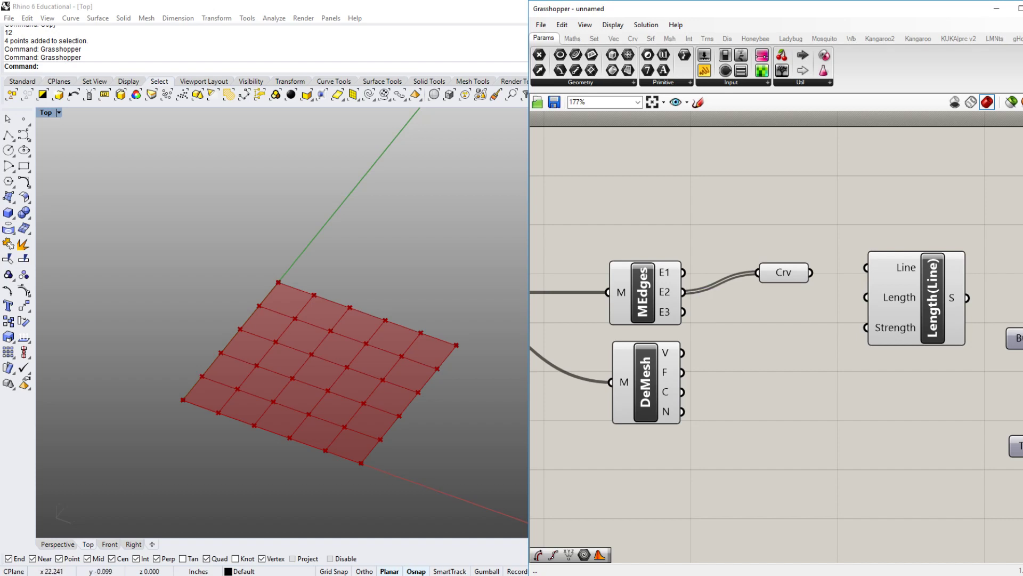
left_click_drag(683, 272, 790, 283, "shift")
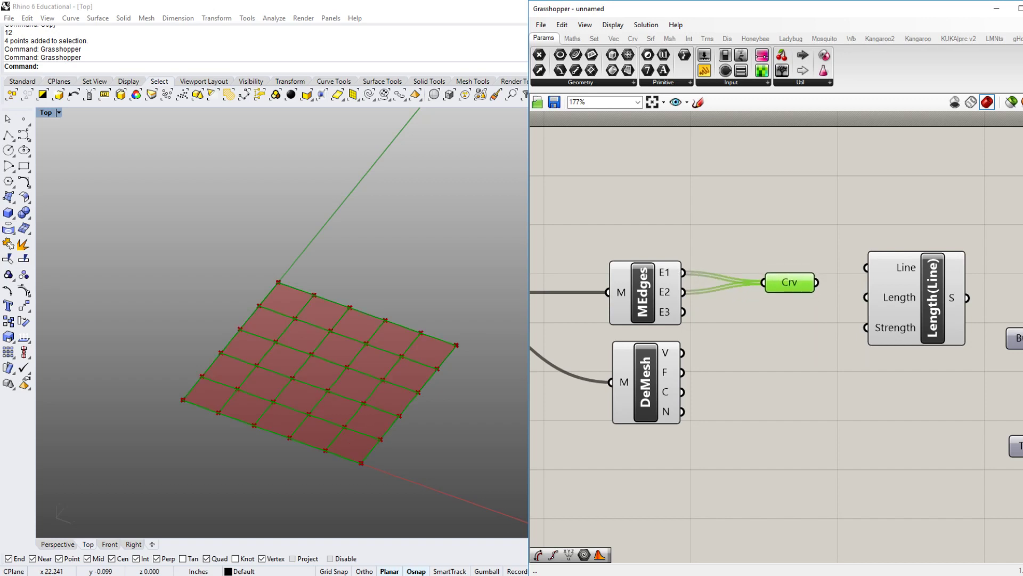
left_click_drag(790, 283, 790, 271)
right_click_drag(928, 315, 837, 320)
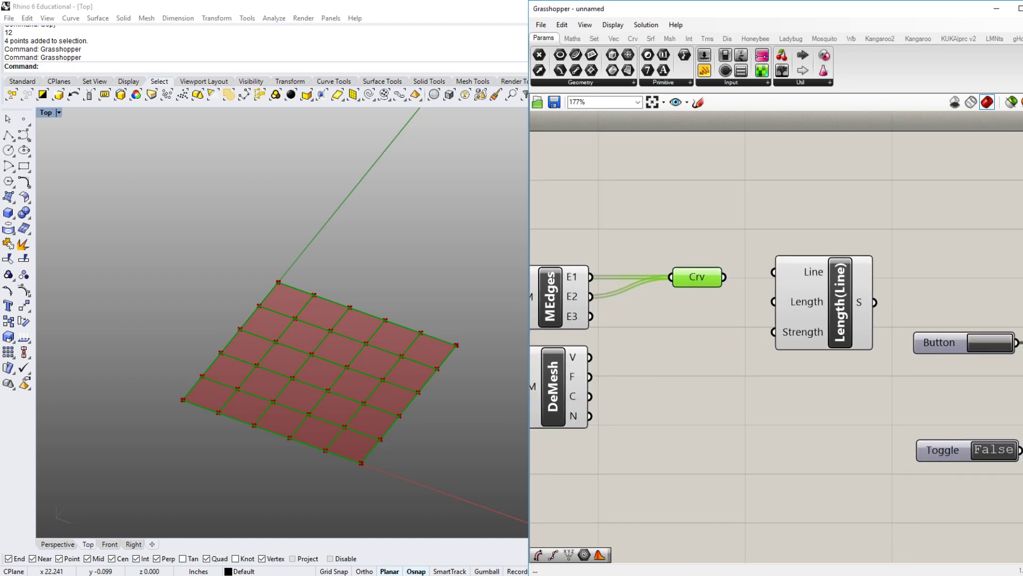
scroll(847, 320, "down", 1)
scroll(831, 319, "up", 1)
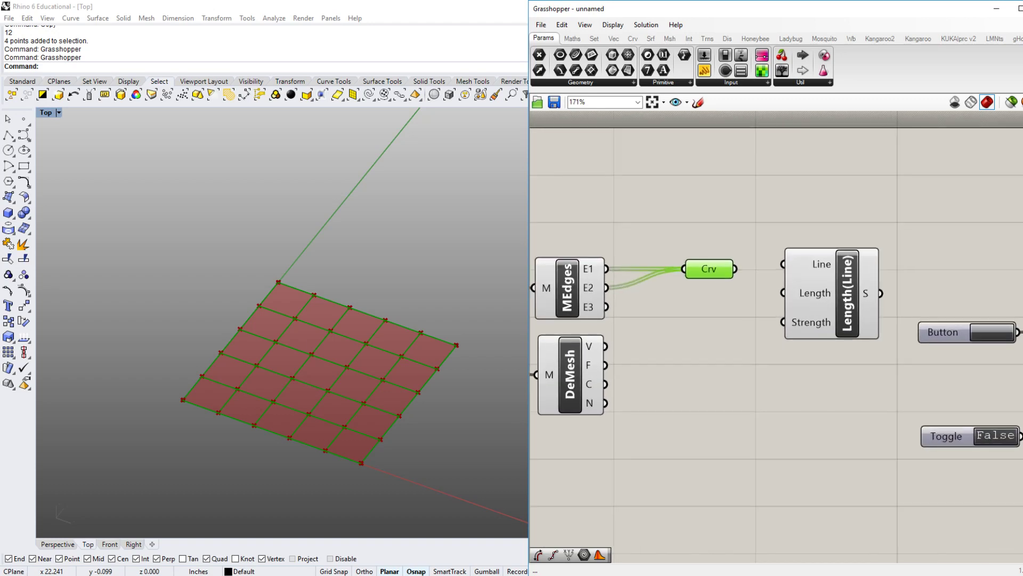
left_click_drag(709, 268, 701, 277)
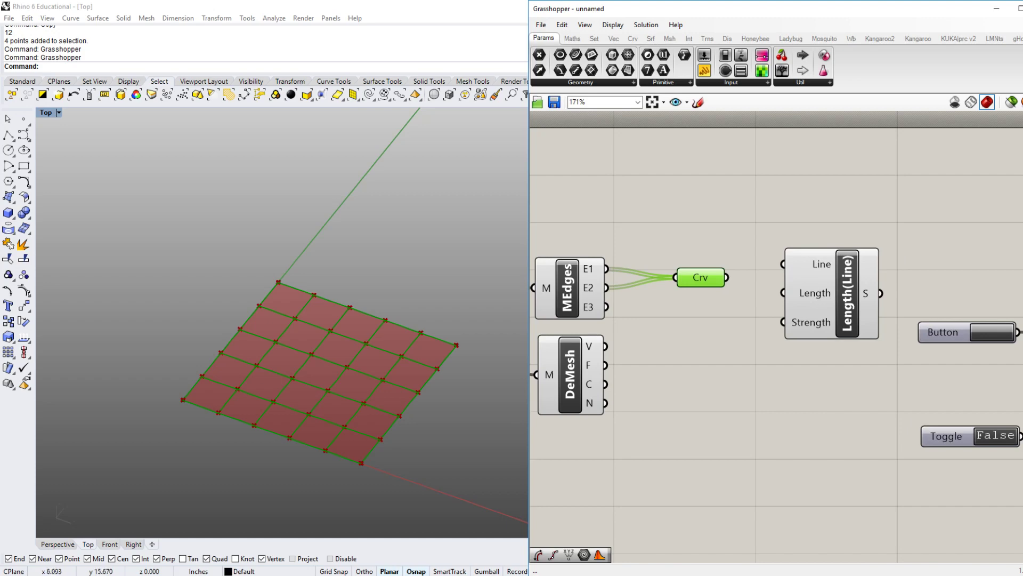
- Connect the Curve parameter to the Line input of the Length(Line) goal, lowering the goal slightly
left_click_drag(847, 293, 847, 311)
right_click_drag(837, 320, 785, 298)
scroll(784, 298, "down", 1)
scroll(768, 280, "up", 2)
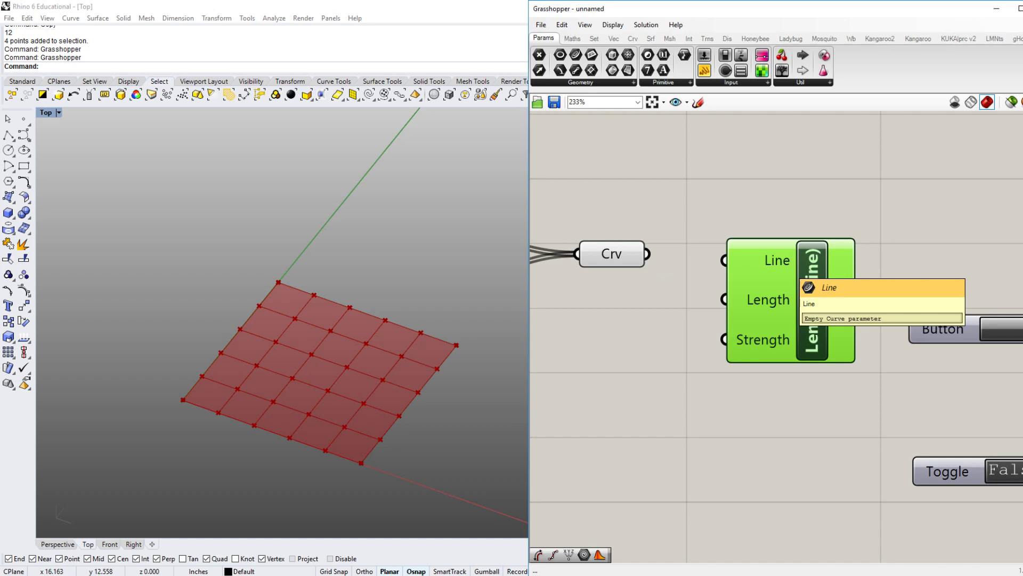
left_click_drag(647, 254, 724, 261)
right_click_drag(724, 260, 799, 234)
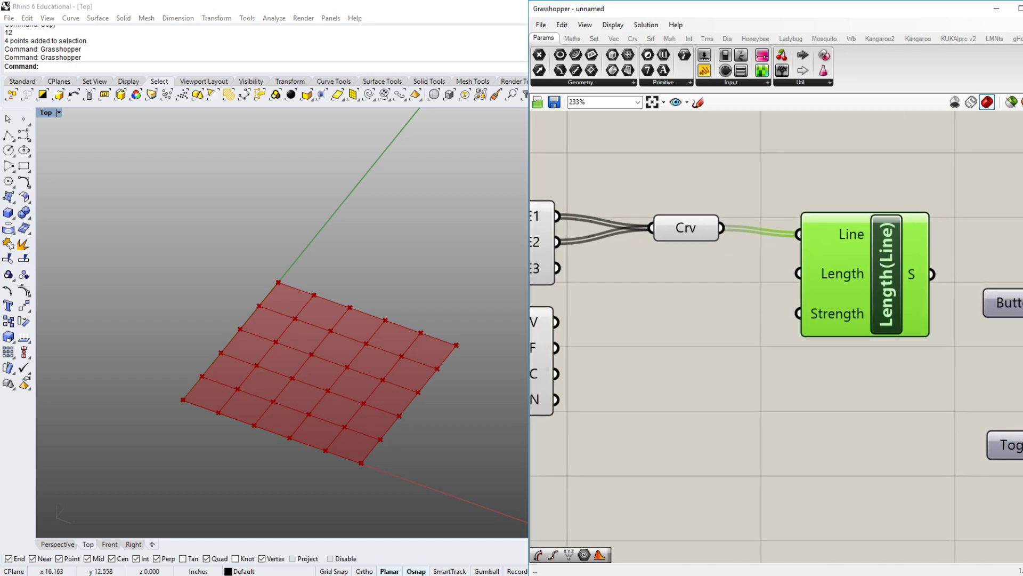
- Move the solver with its Button and Toggle, and the Length(Line) goal, farther from the Curve parameter
right_click_drag(861, 303, 672, 299)
scroll(703, 295, "down", 3)
left_click_drag(954, 457, 733, 240)
left_click_drag(762, 298, 951, 303)
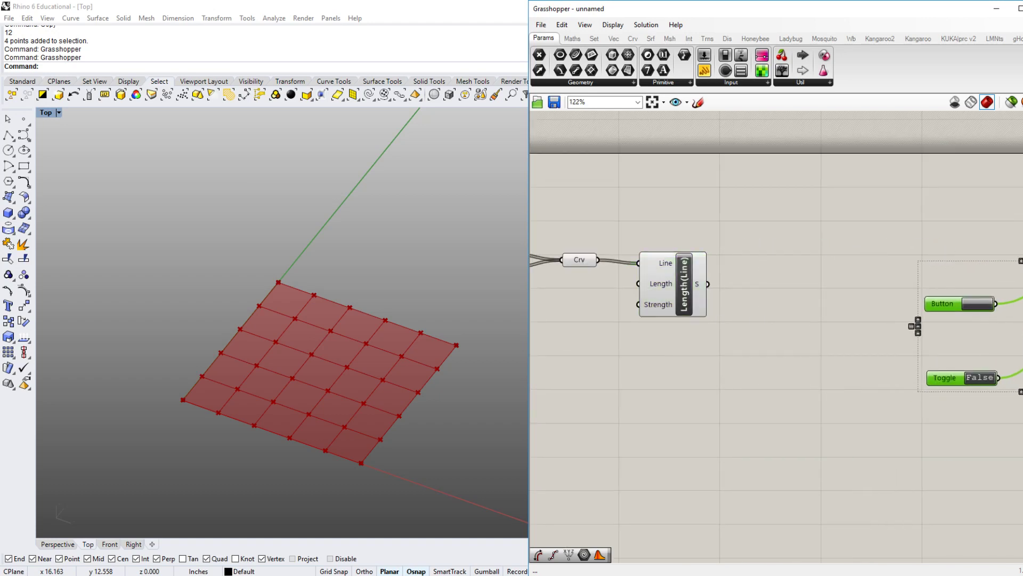
left_click_drag(661, 288, 798, 277)
right_click_drag(746, 341, 777, 339)
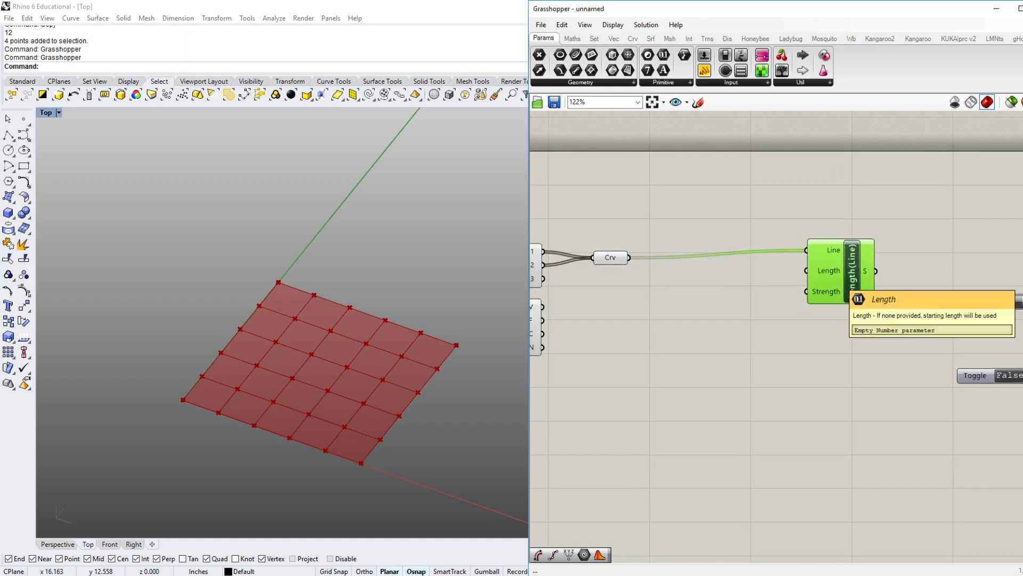
key("Escape")
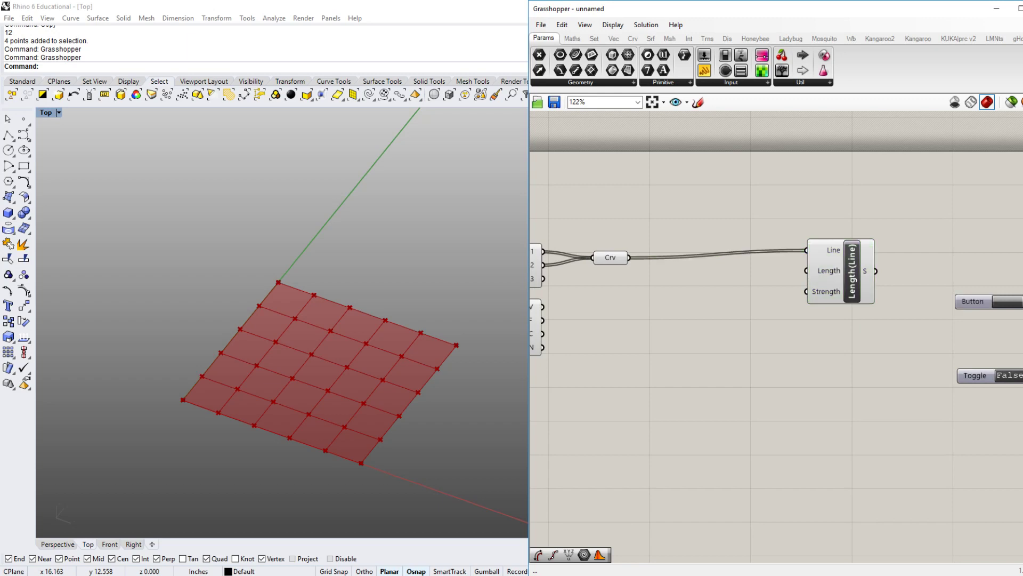
- Place a curve Length component below the Curve parameter's wire and feed it from the Curve parameter
left_click(633, 39)
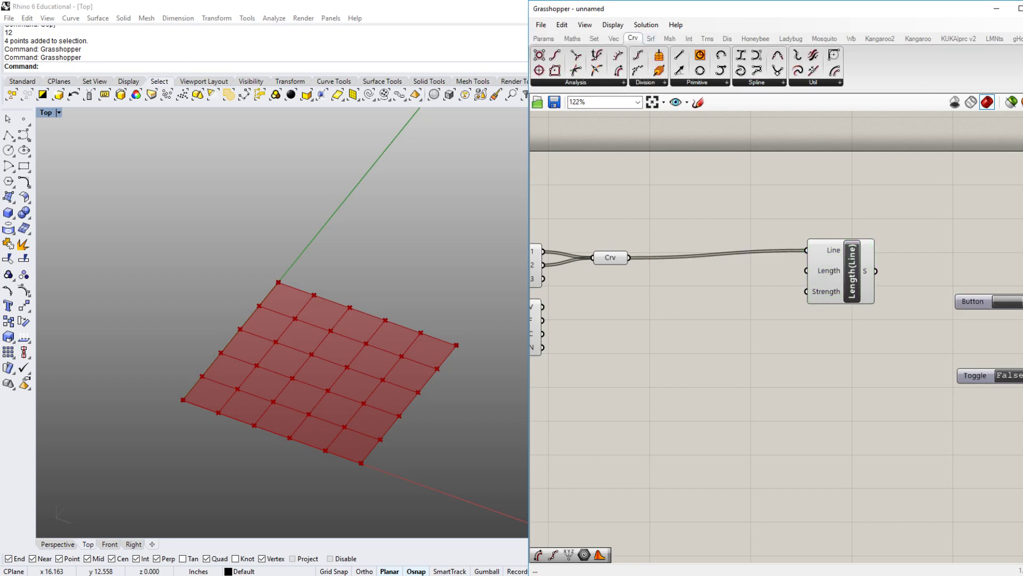
left_click(575, 82)
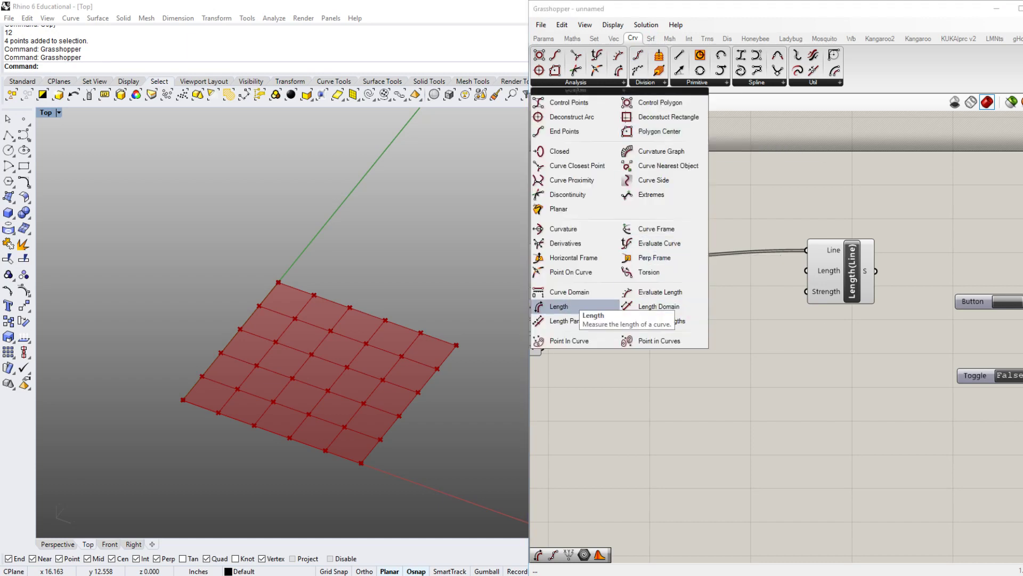
left_click(559, 307)
left_click(703, 282)
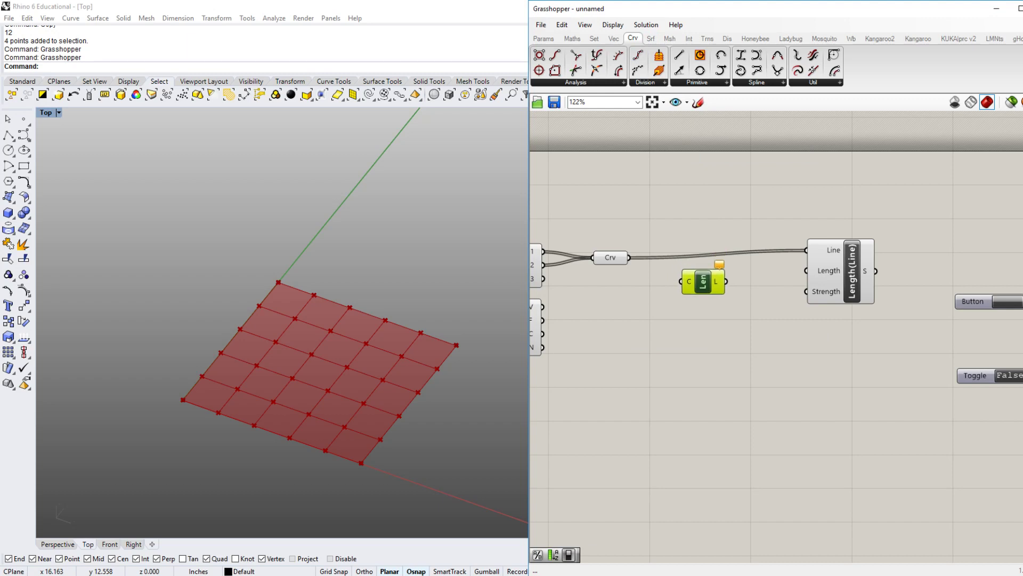
scroll(647, 284, "up", 2)
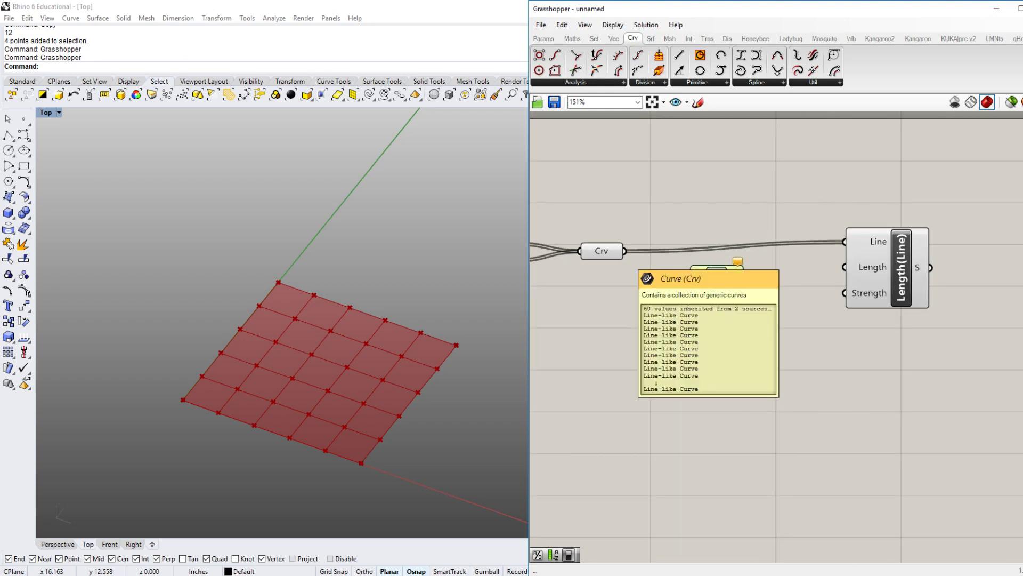
left_click_drag(625, 251, 690, 281)
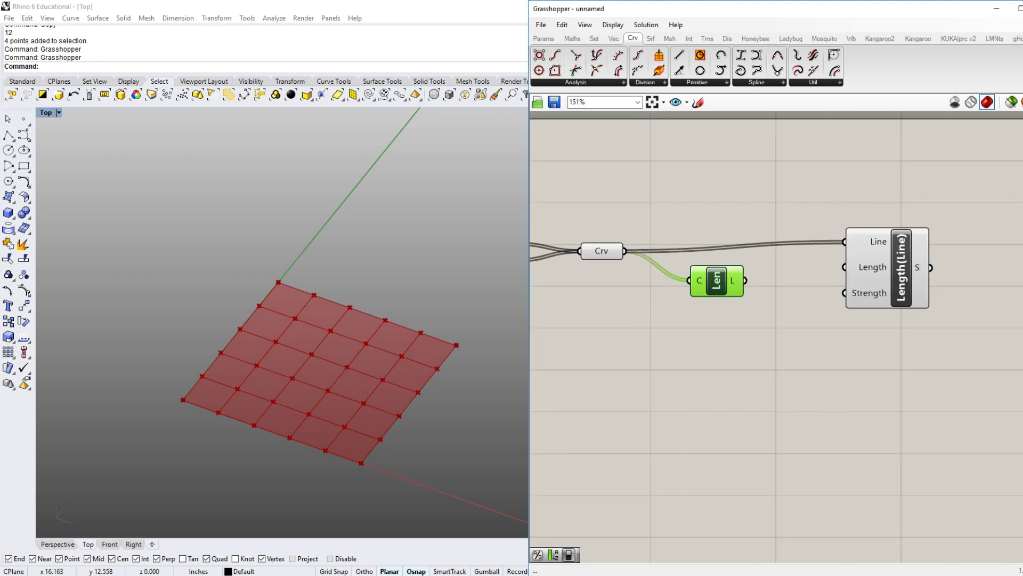
mouse_move(736, 280)
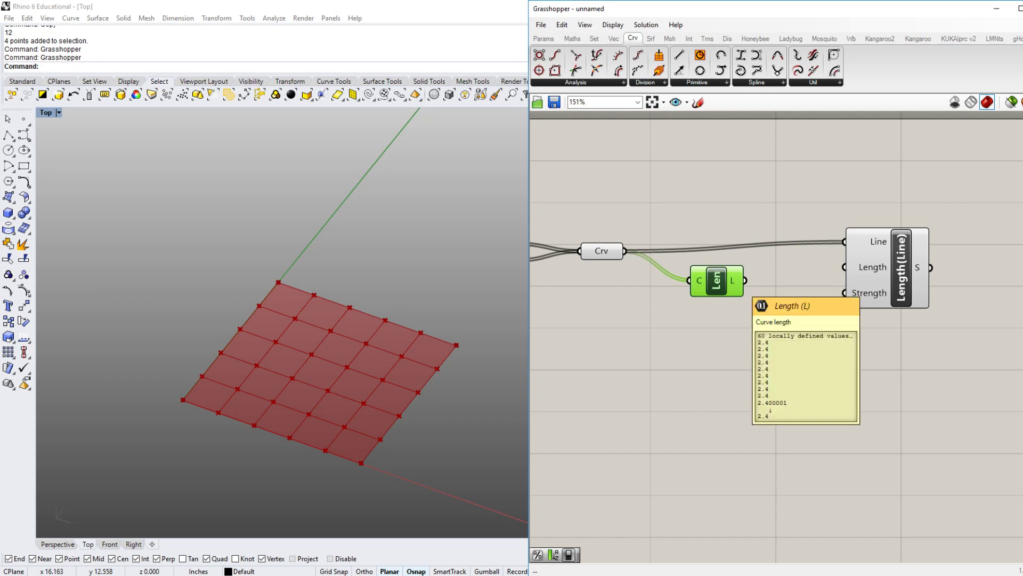
left_click_drag(717, 280, 699, 279)
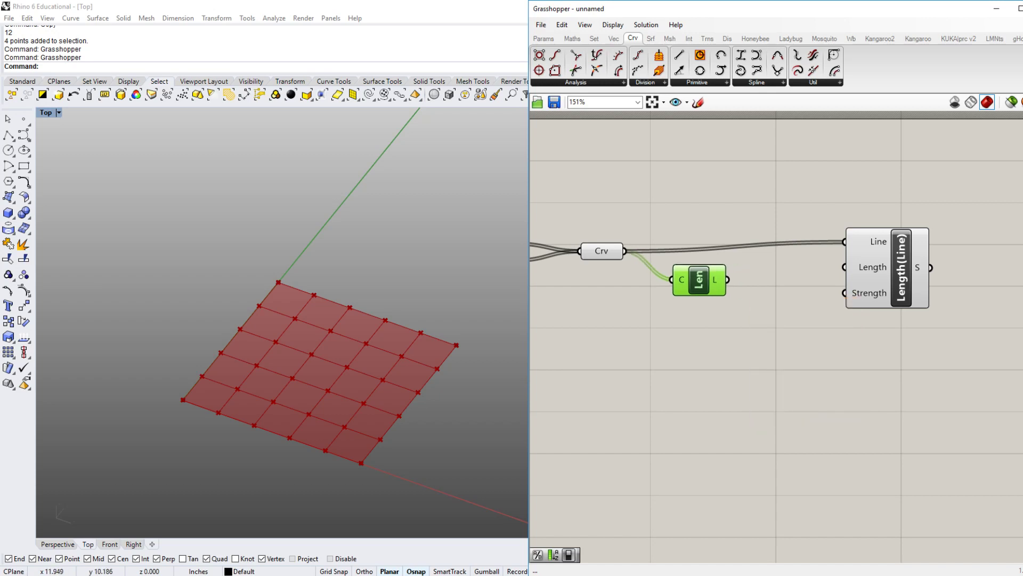
- Place a Multiplication component after the curve Length component, and shift Length(Line) away to make room
right_click_drag(776, 367, 846, 375)
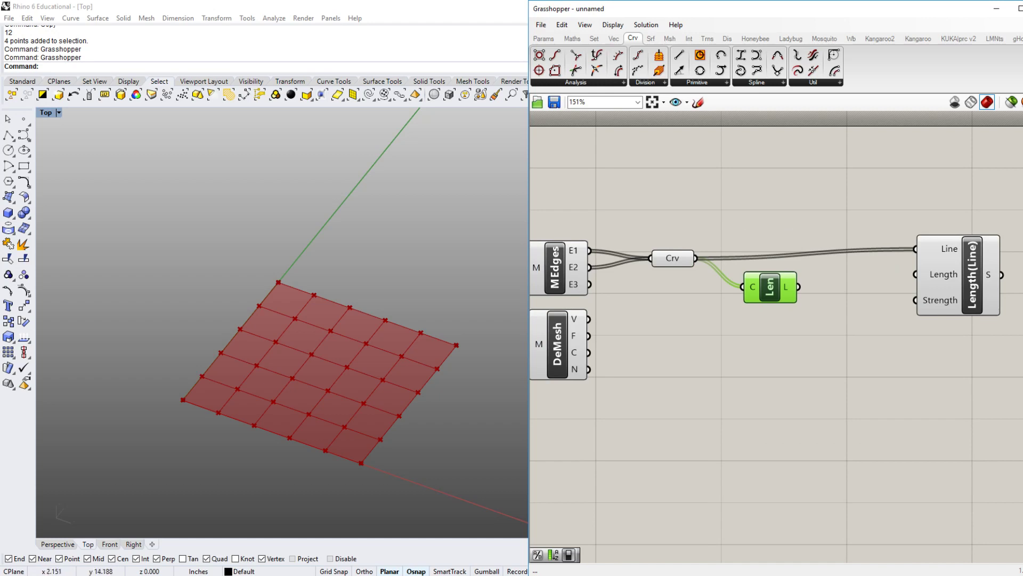
right_click_drag(800, 373, 713, 372)
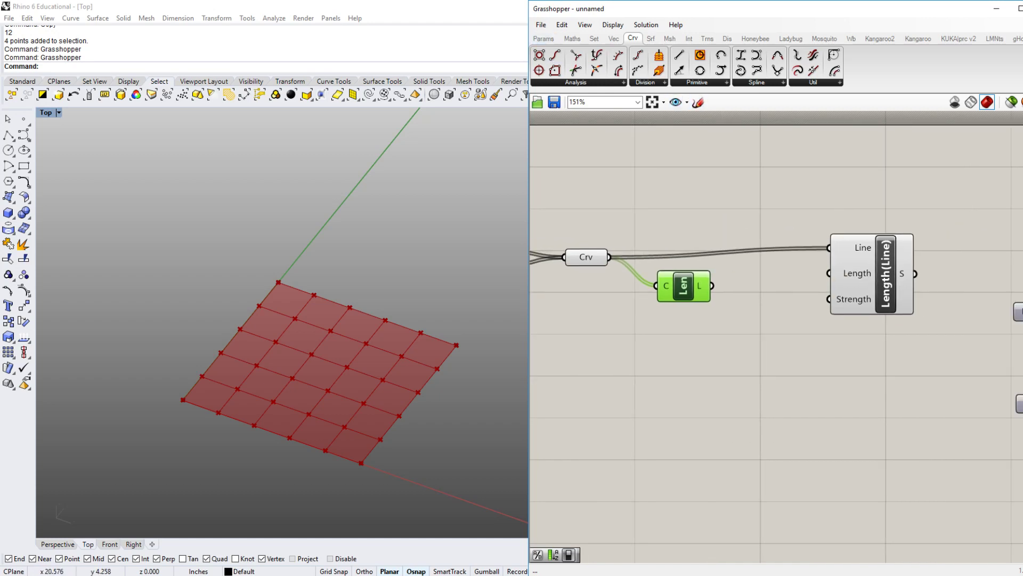
key("Escape")
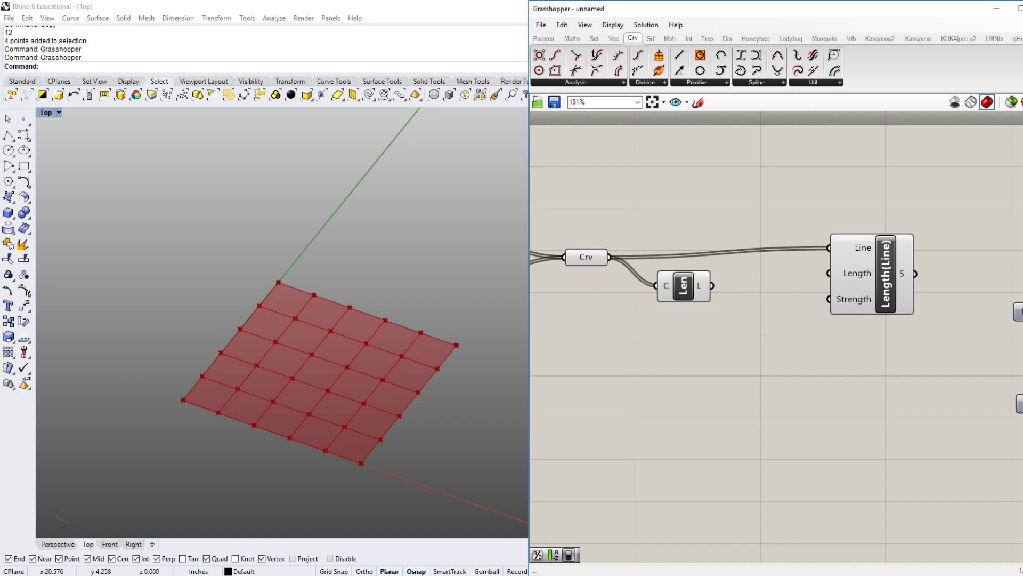
left_click(572, 37)
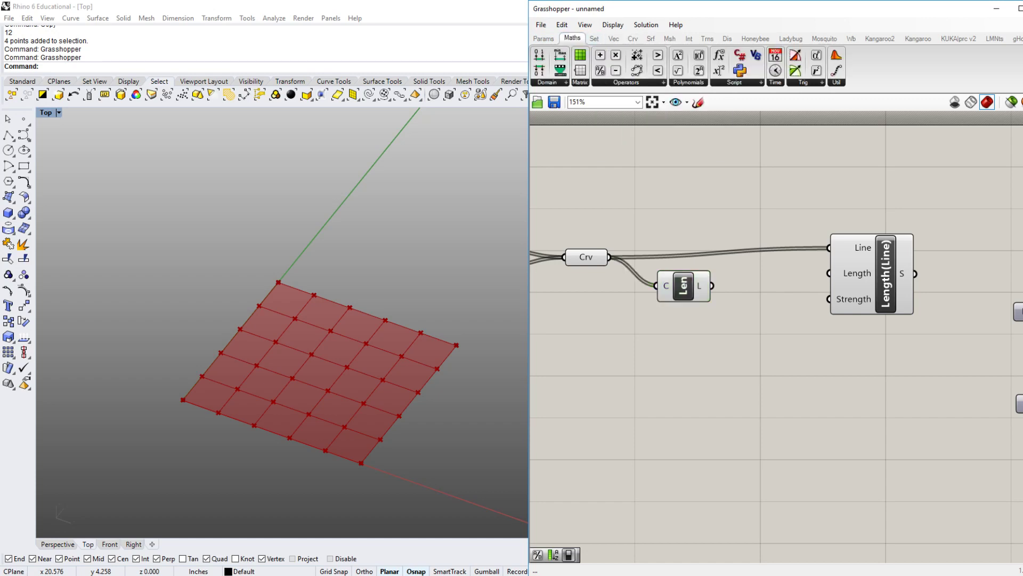
left_click(626, 82)
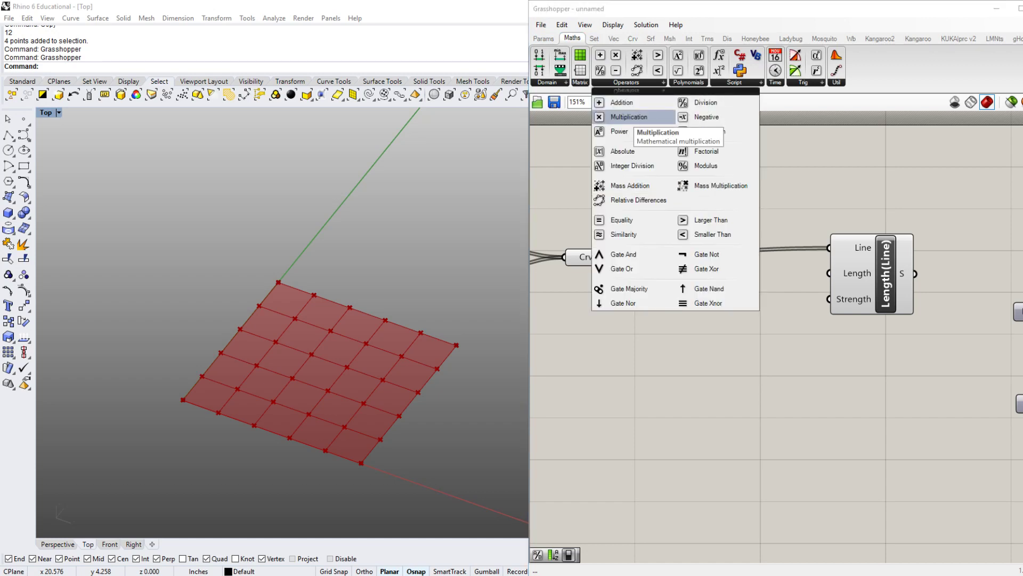
left_click(629, 117)
left_click(768, 295)
left_click_drag(886, 273, 929, 272)
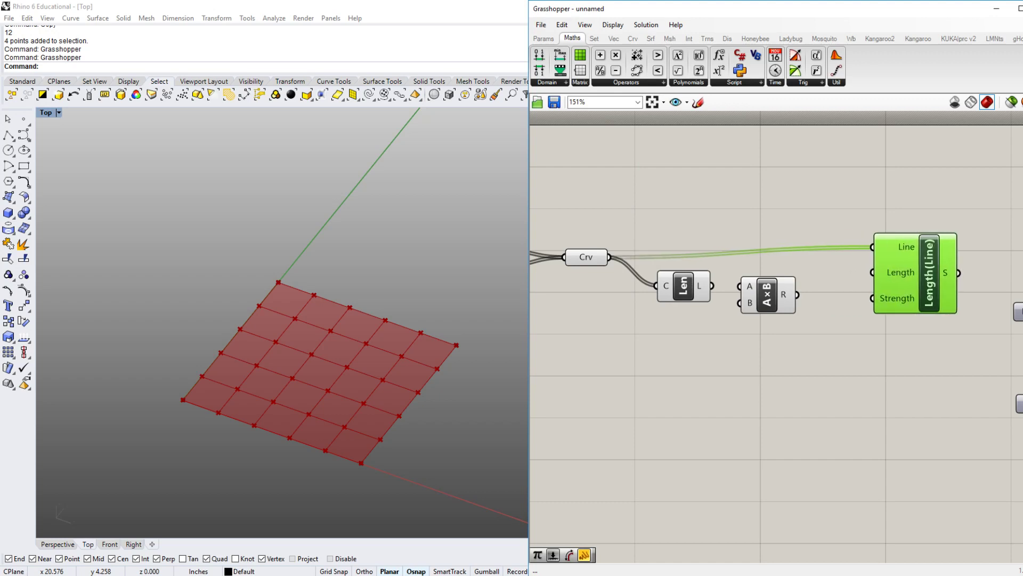
- Align the Length and Multiplication components, and connect the L output to the multiplication's A input
right_click_drag(842, 363, 769, 345)
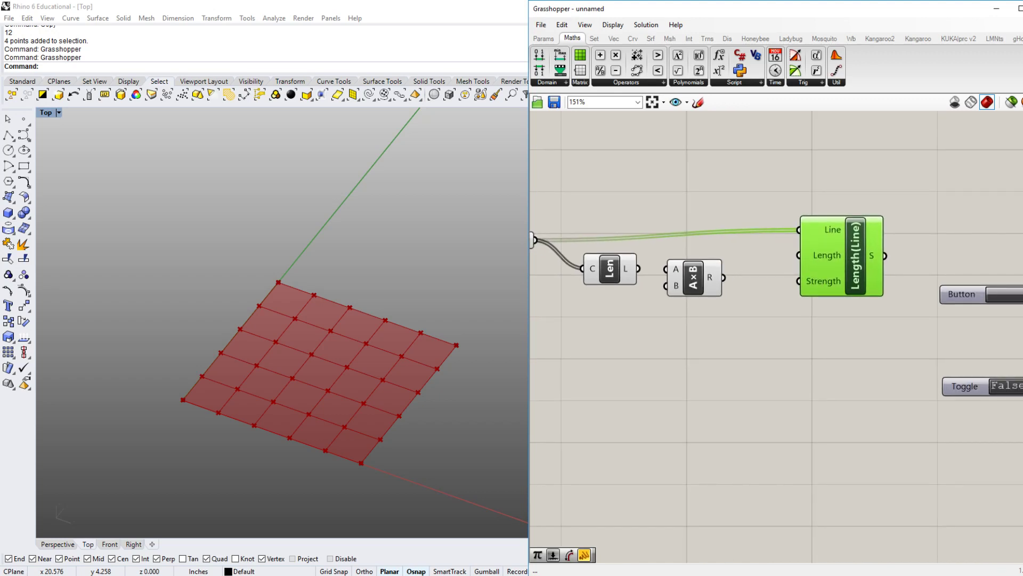
left_click(694, 277)
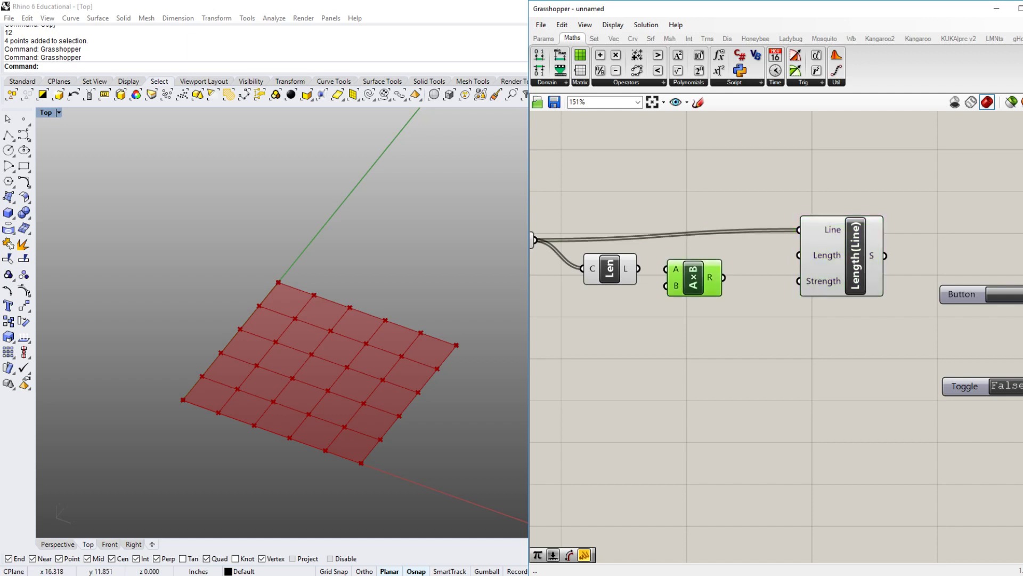
left_click_drag(694, 278, 711, 267)
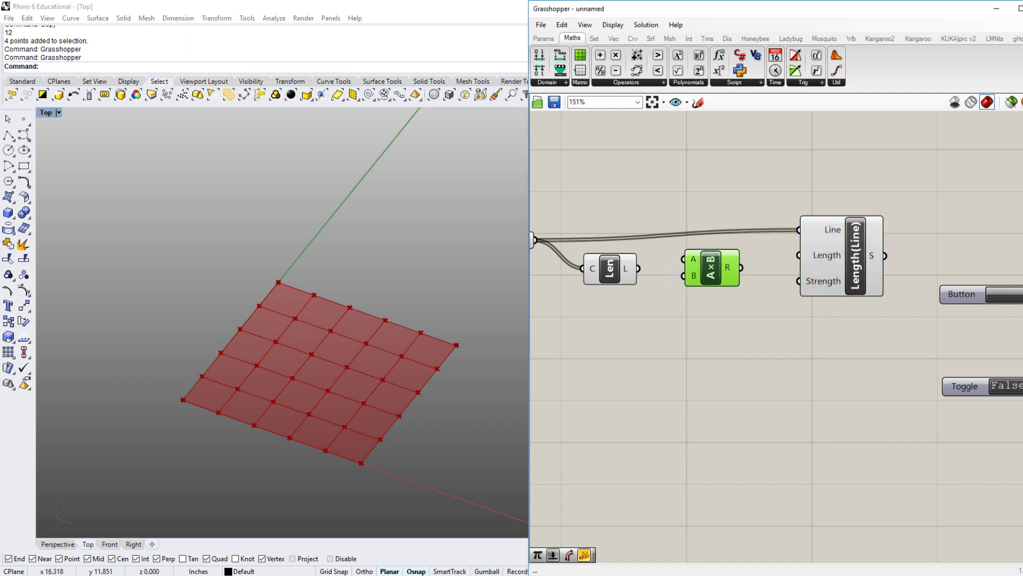
right_click_drag(712, 330, 755, 331)
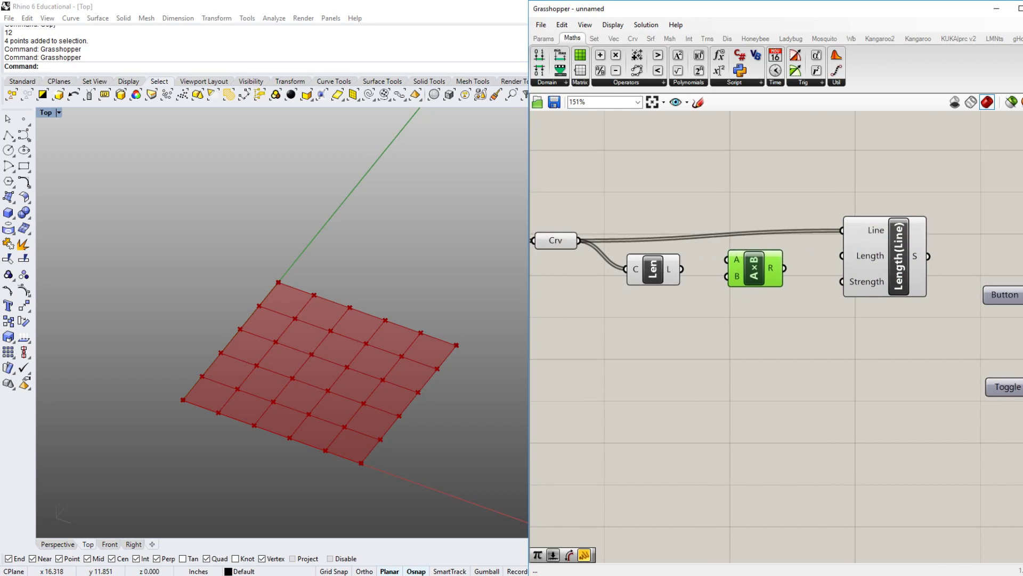
left_click_drag(653, 269, 655, 265)
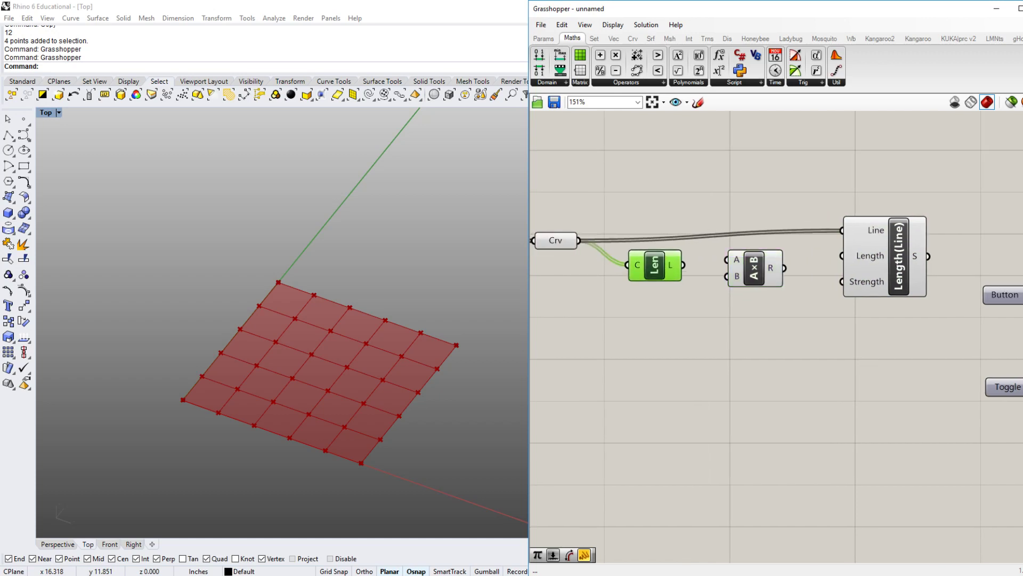
left_click_drag(683, 265, 727, 260)
right_click_drag(730, 314, 797, 308)
left_click_drag(821, 261, 824, 266)
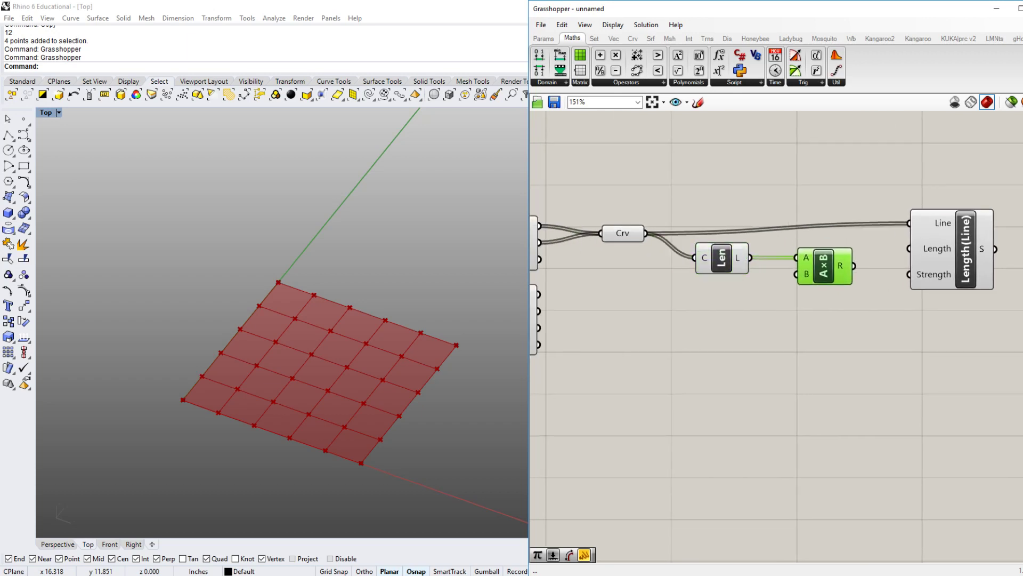
- Place a Number Slider below the curve Length component and connect it to the multiplication's B input
left_click(544, 38)
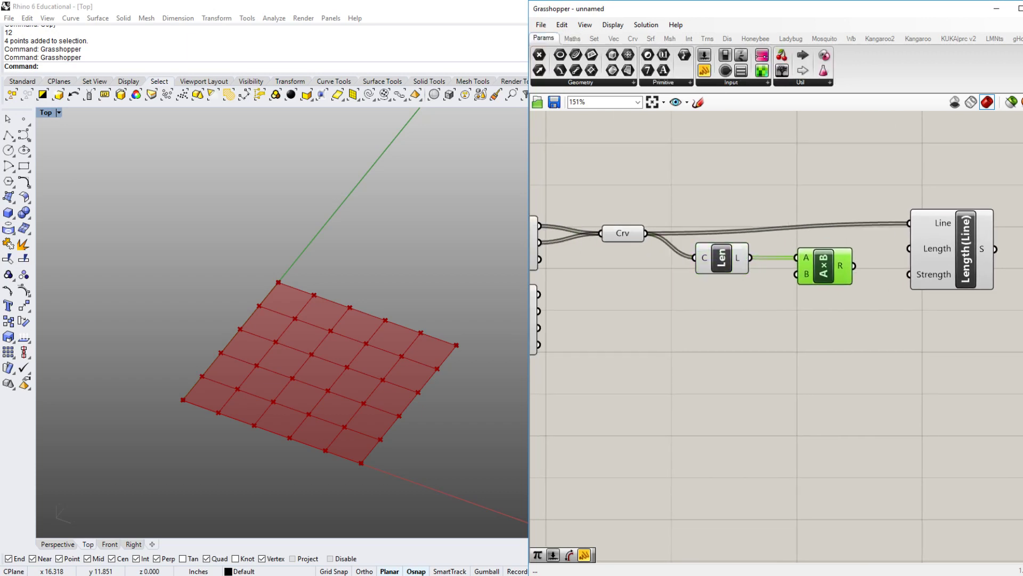
left_click(730, 82)
left_click(735, 103)
left_click(684, 291)
left_click_drag(752, 292, 796, 274)
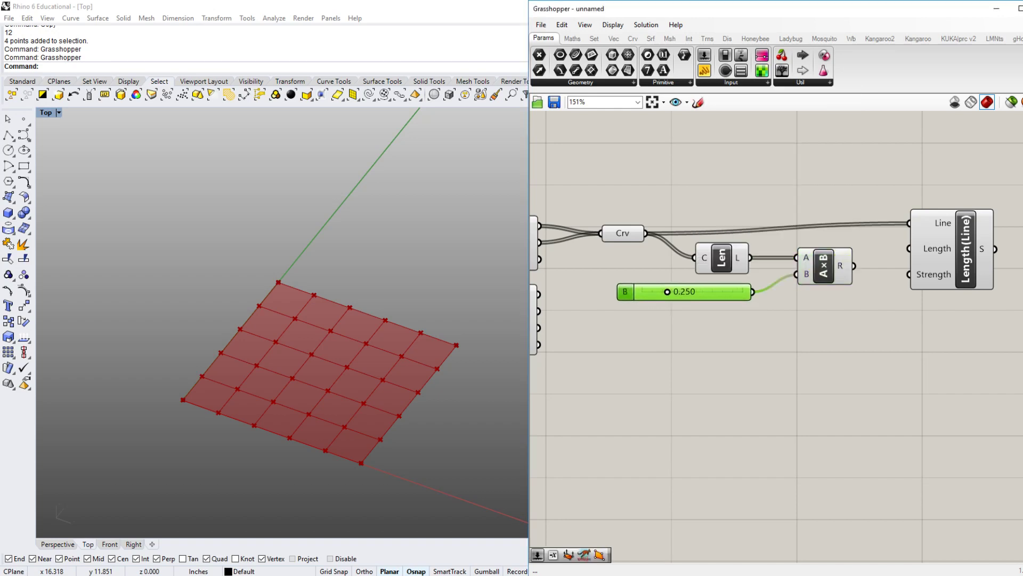
- Set the multiplication factor slider to 0.819 and connect the product to the Length input of Length(Line)
left_click_drag(666, 292, 725, 292)
right_click_drag(776, 337, 727, 334)
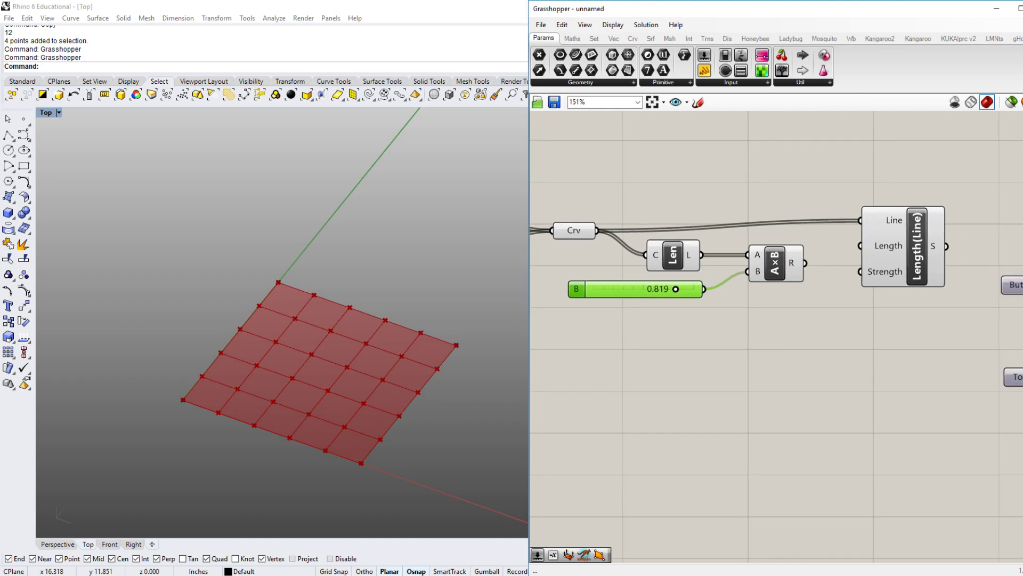
left_click_drag(775, 262, 861, 246)
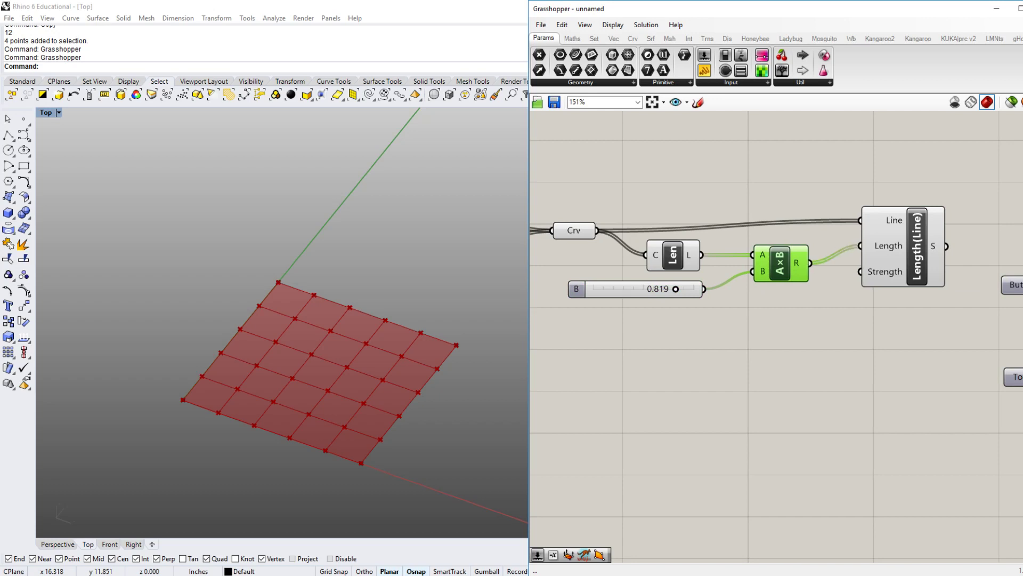
- Nudge the factor slider and the Length(Line) component slightly to tidy their layout around the Multiplication component
right_click_drag(832, 335, 809, 333)
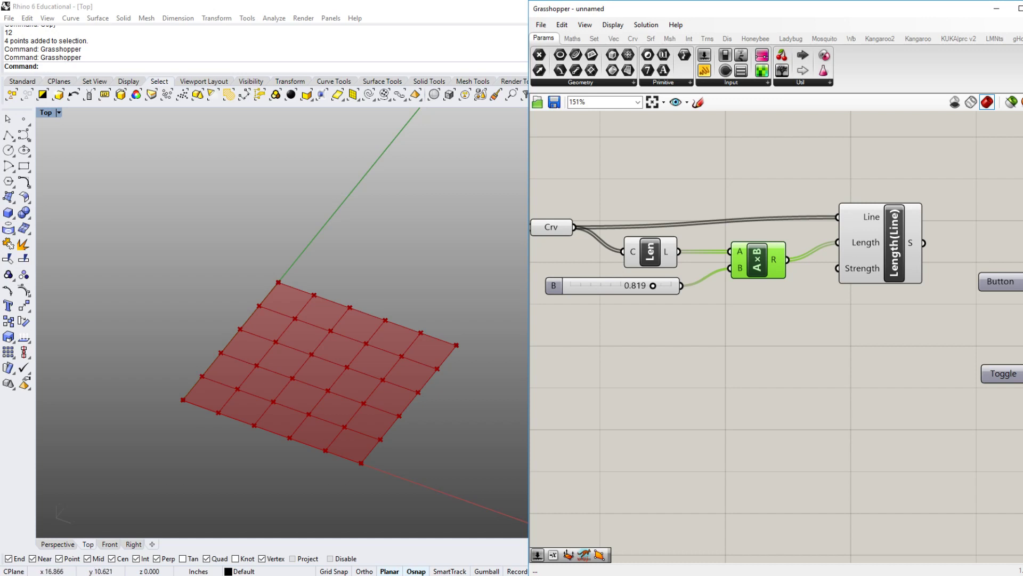
right_click_drag(693, 347, 788, 371)
left_click_drag(710, 309, 707, 306)
right_click_drag(741, 384, 655, 363)
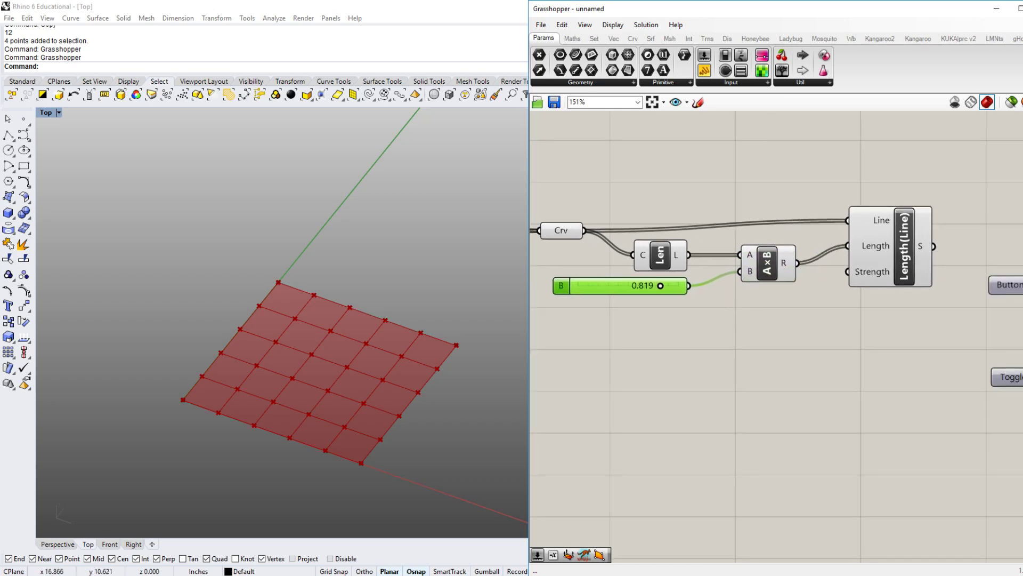
left_click_drag(904, 246, 907, 249)
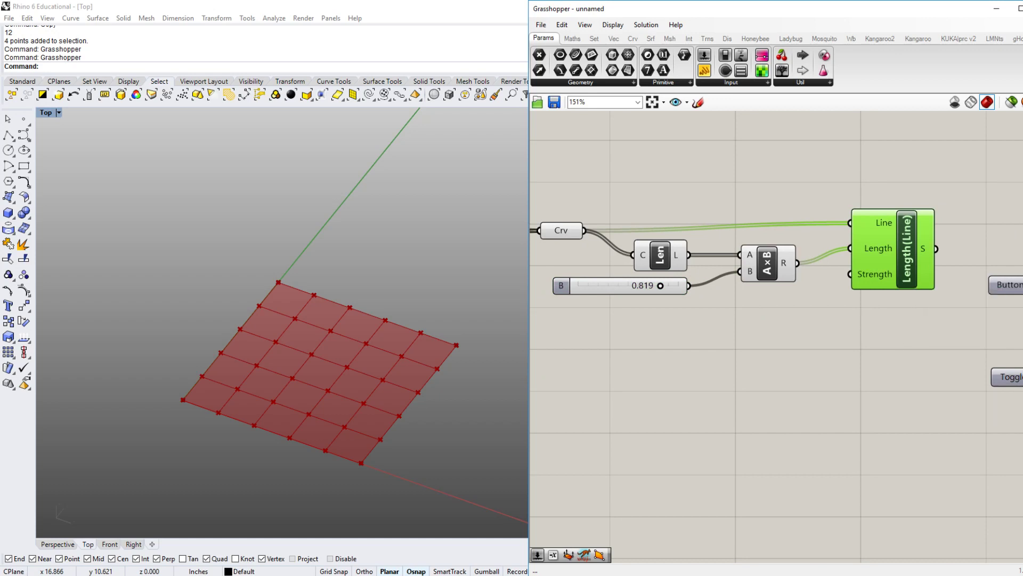
right_click_drag(800, 363, 742, 373)
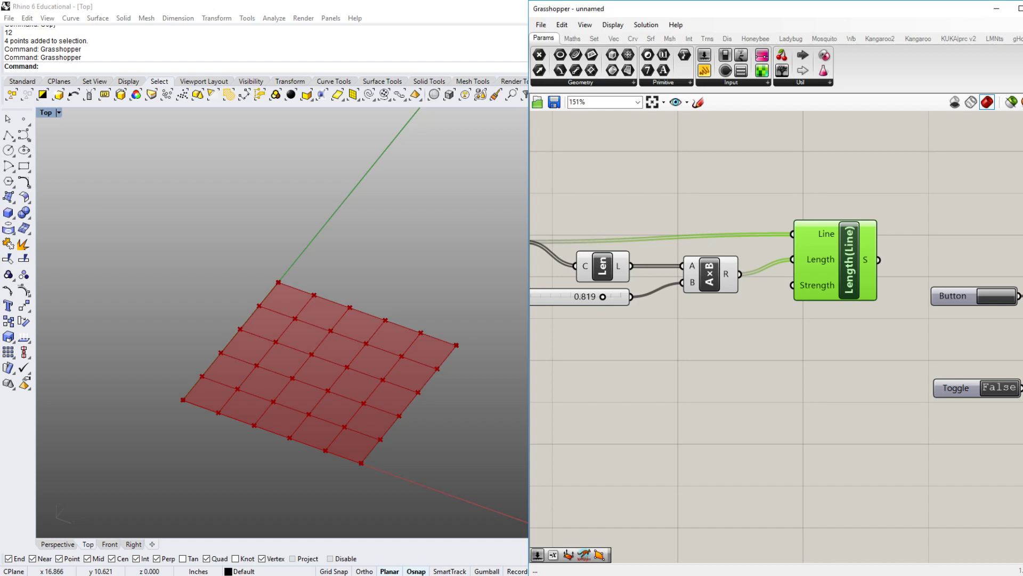
key("Escape")
- Add a Number Slider with range 100 below the Multiplication component, set it to 15, and connect it to Length(Line)'s Strength input
right_click_drag(746, 363, 778, 335)
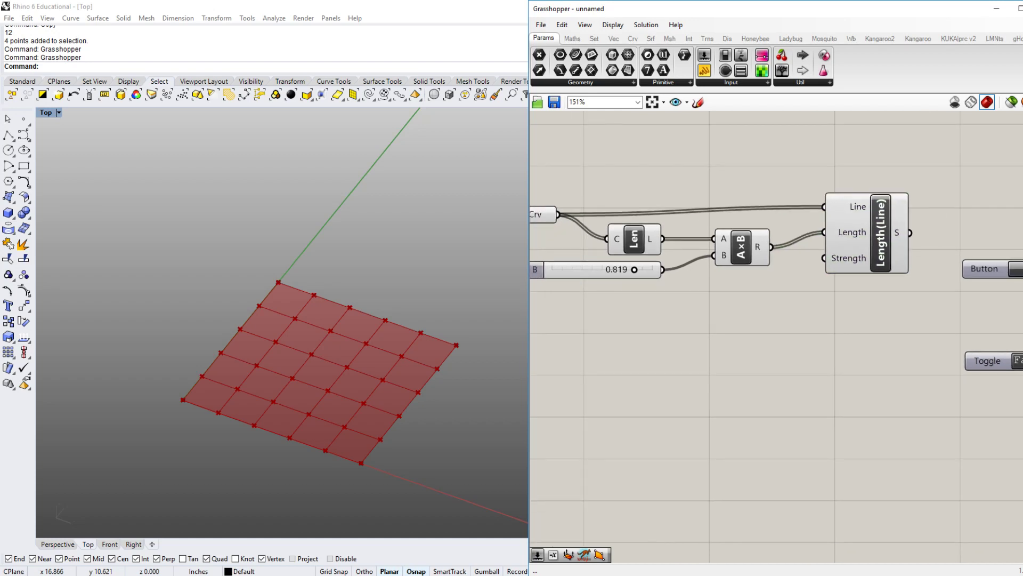
double_click(735, 293)
type("100")
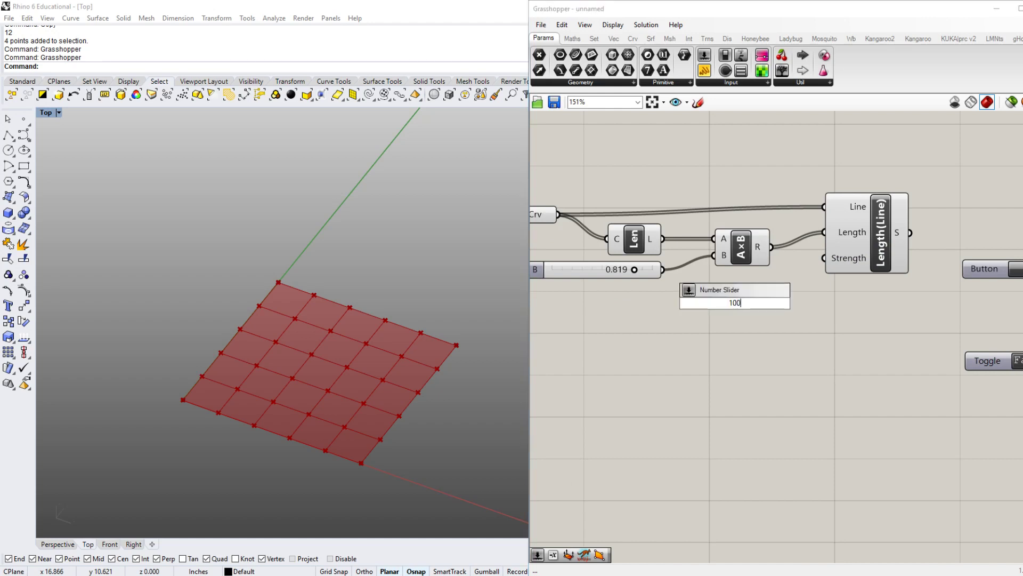
key("Return")
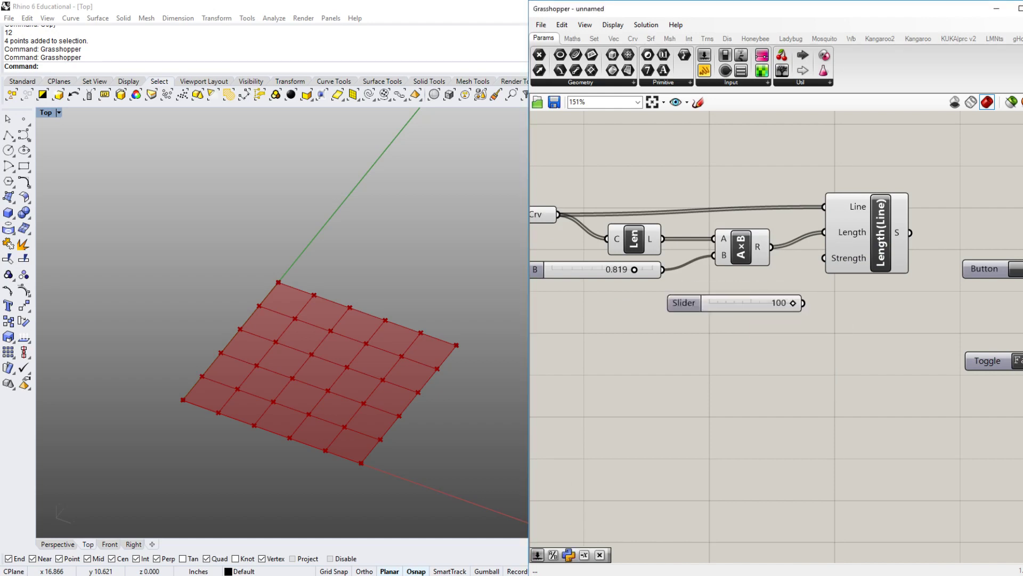
left_click_drag(771, 303, 649, 297)
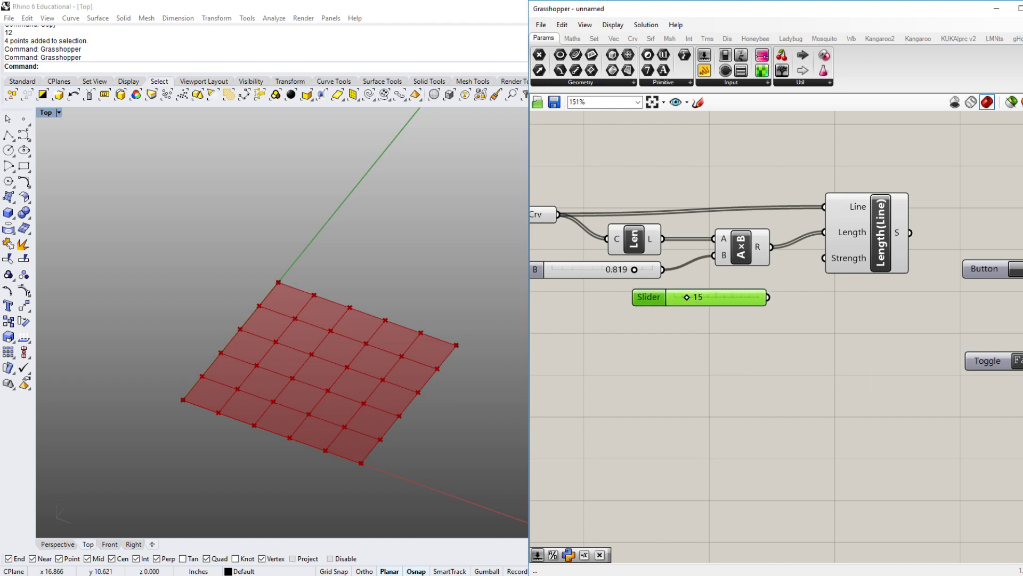
left_click_drag(767, 297, 824, 258)
left_click(847, 331)
right_click_drag(847, 331, 765, 322)
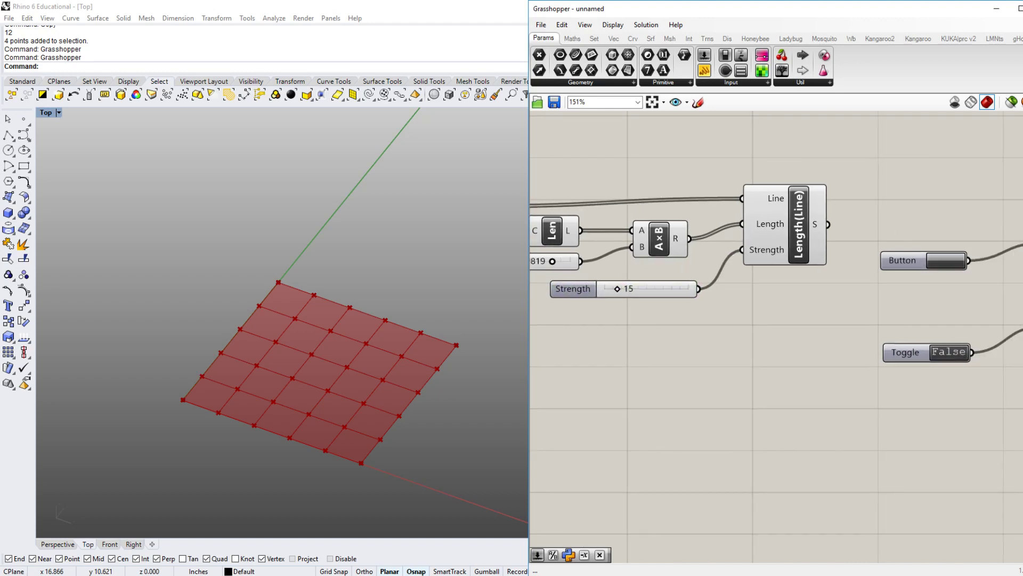
scroll(832, 321, "down", 3)
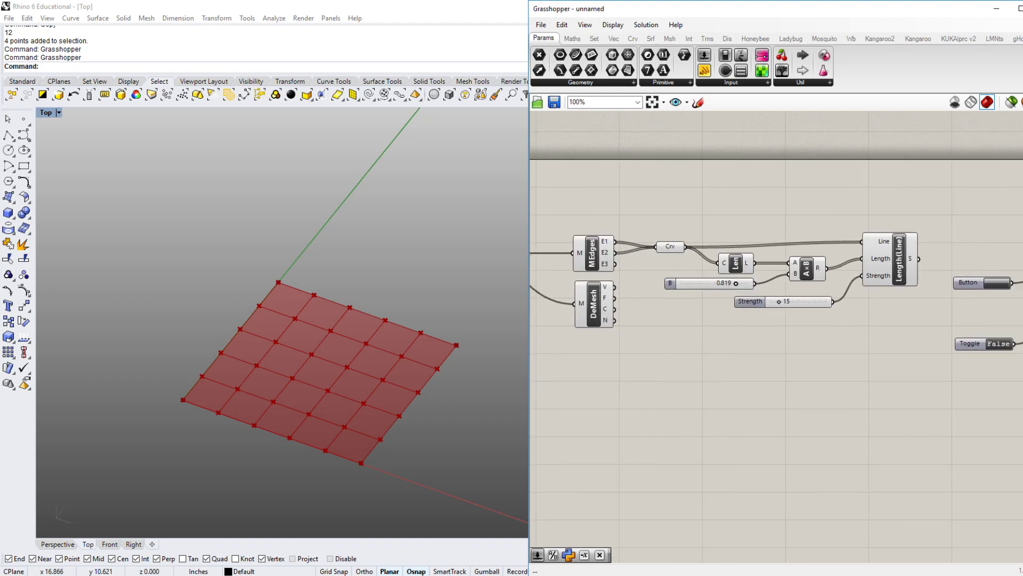
left_click(817, 261)
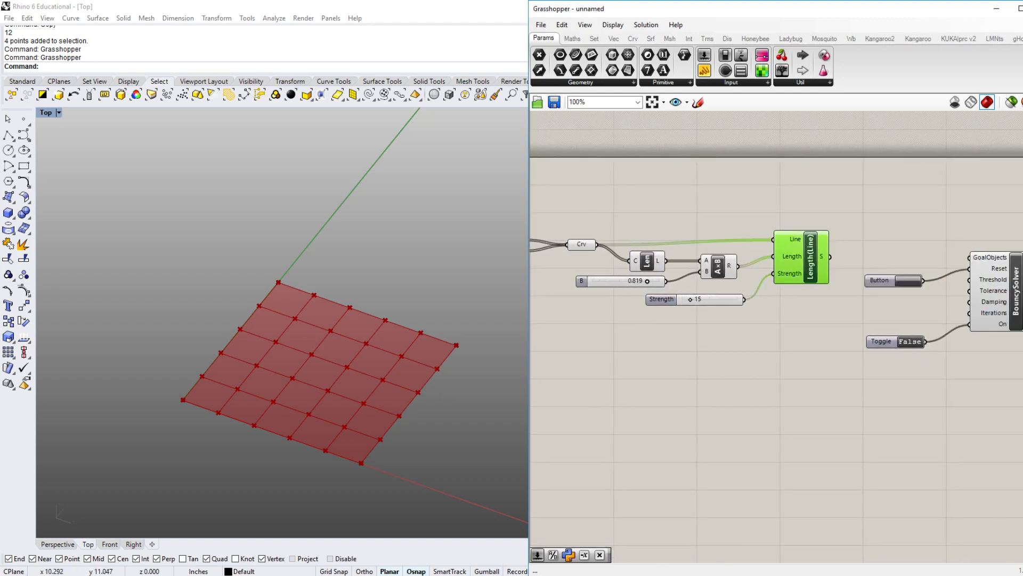
left_click(667, 438)
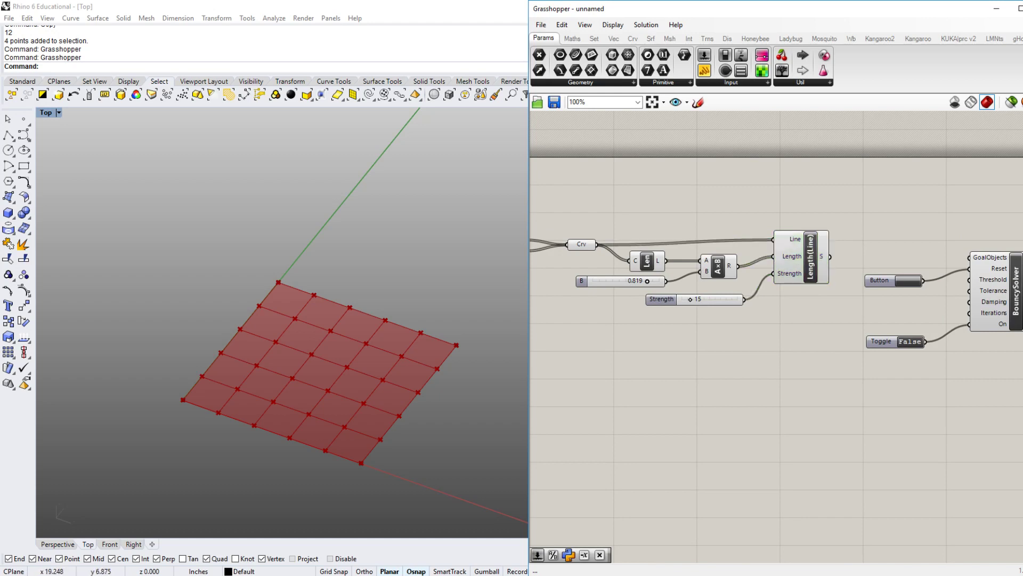
right_click_drag(666, 437, 699, 449)
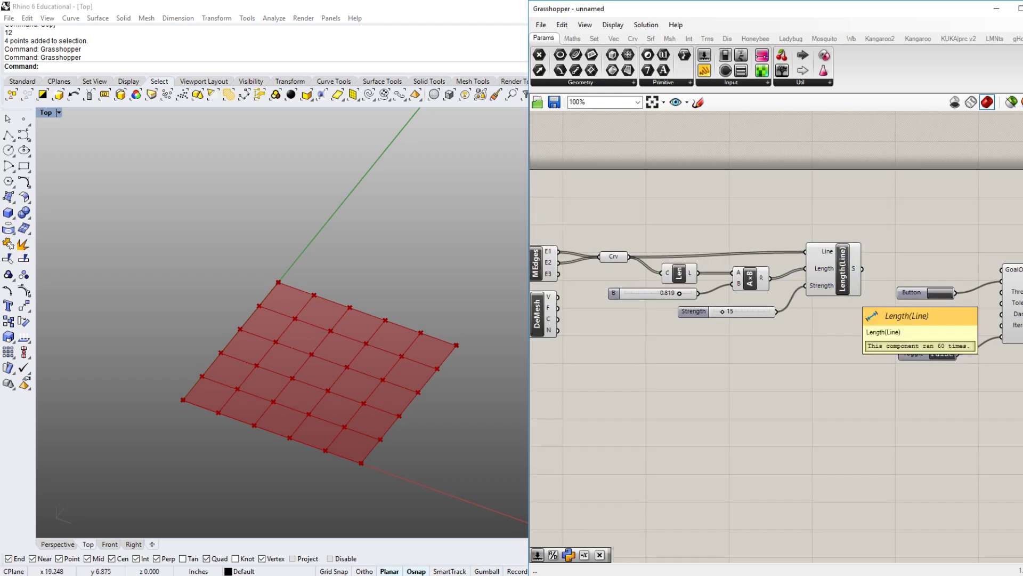
right_click_drag(856, 302, 731, 272)
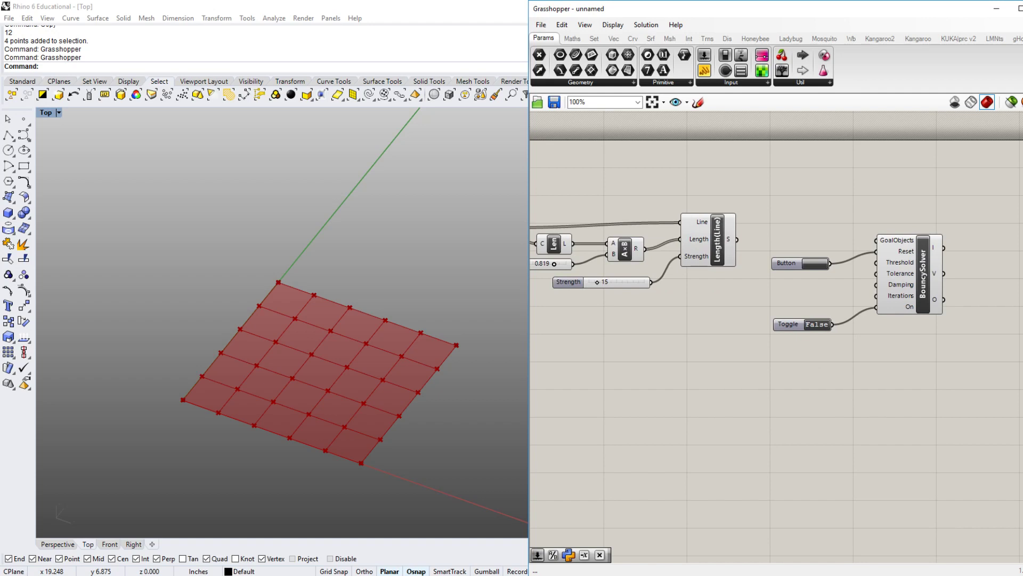
- Place a Kangaroo2 Anchor goal just above the four-point surface component, near the corner point parameters
left_click(880, 38)
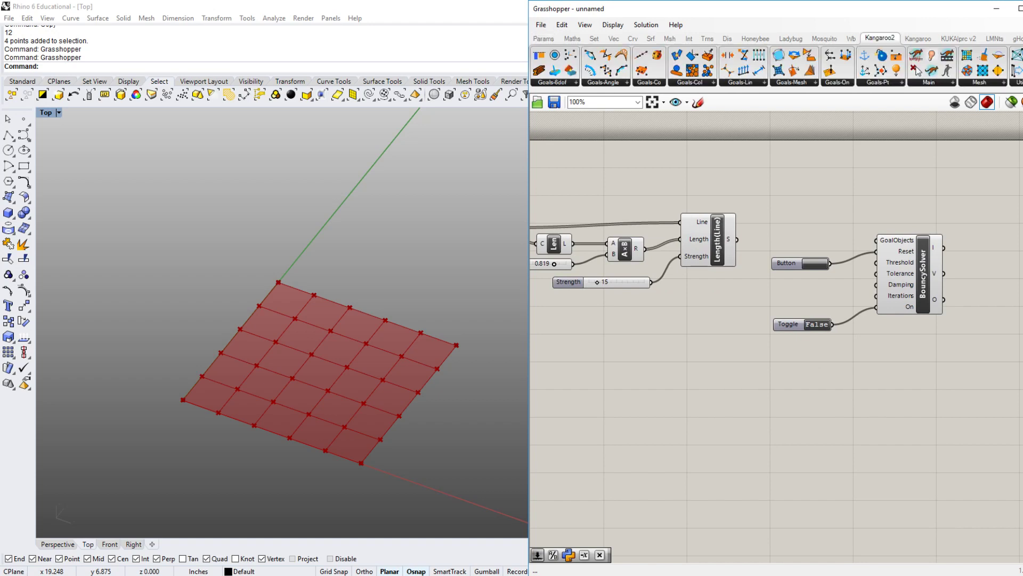
right_click_drag(731, 341, 829, 398)
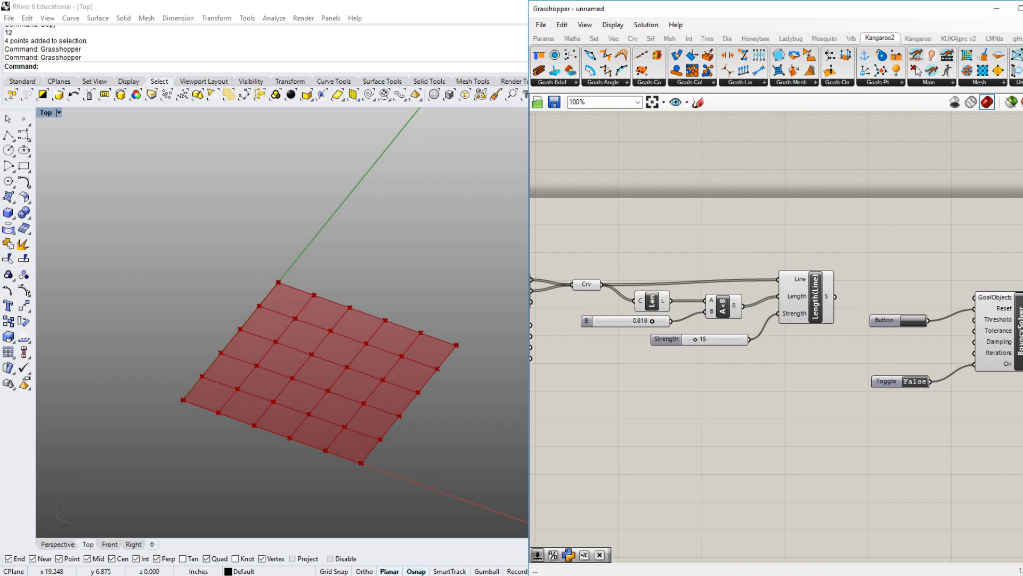
left_click(901, 83)
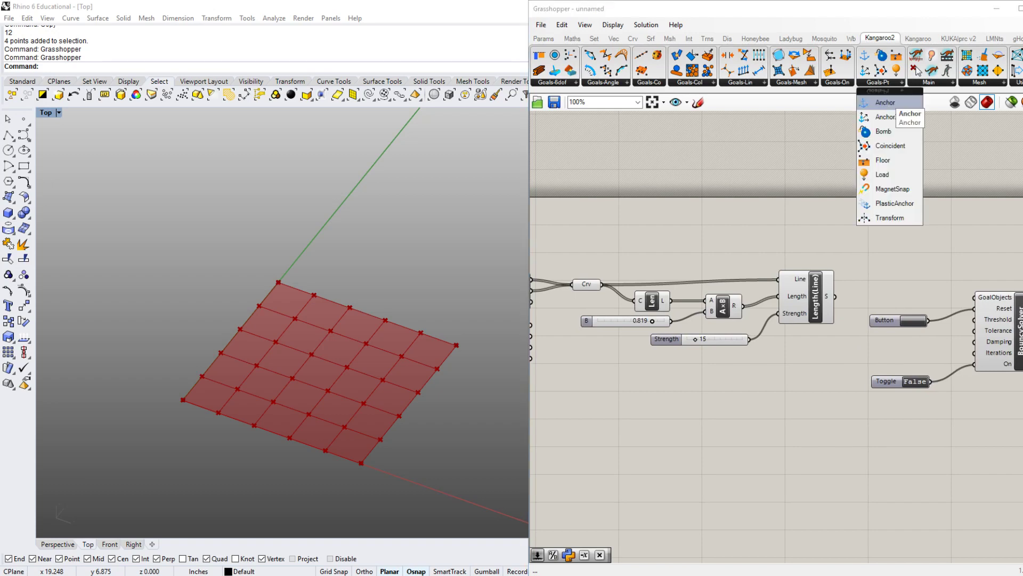
left_click(885, 103)
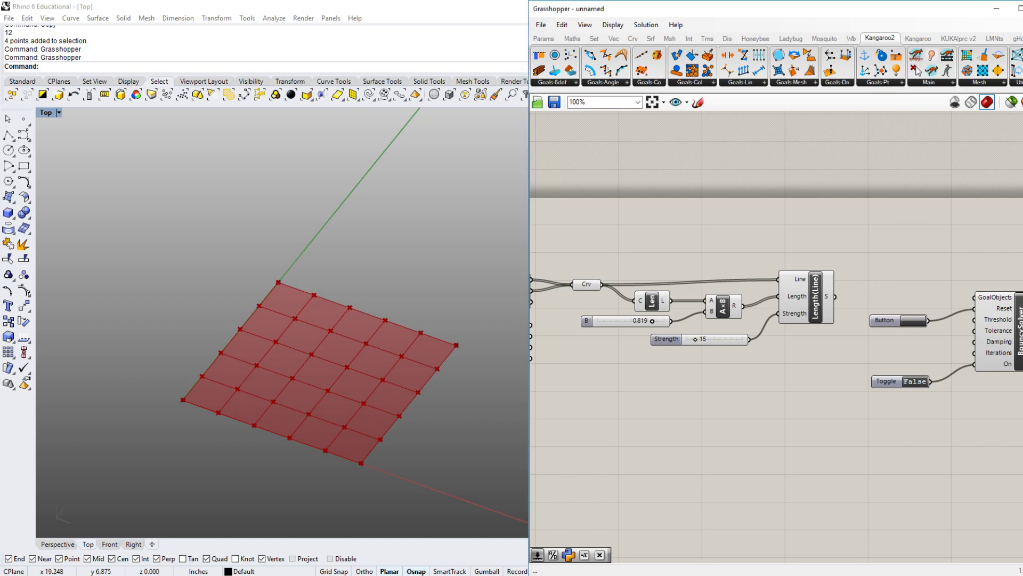
left_click(820, 221)
right_click_drag(820, 221, 905, 215)
left_click_drag(905, 215, 591, 230)
right_click_drag(592, 230, 981, 204)
left_click_drag(981, 204, 726, 198)
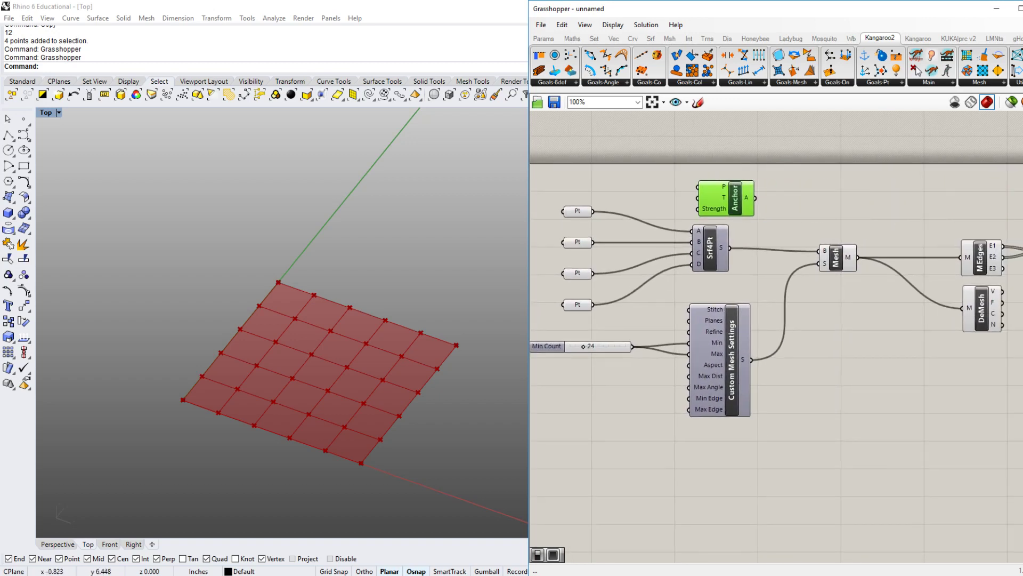
left_click_drag(726, 197, 714, 198)
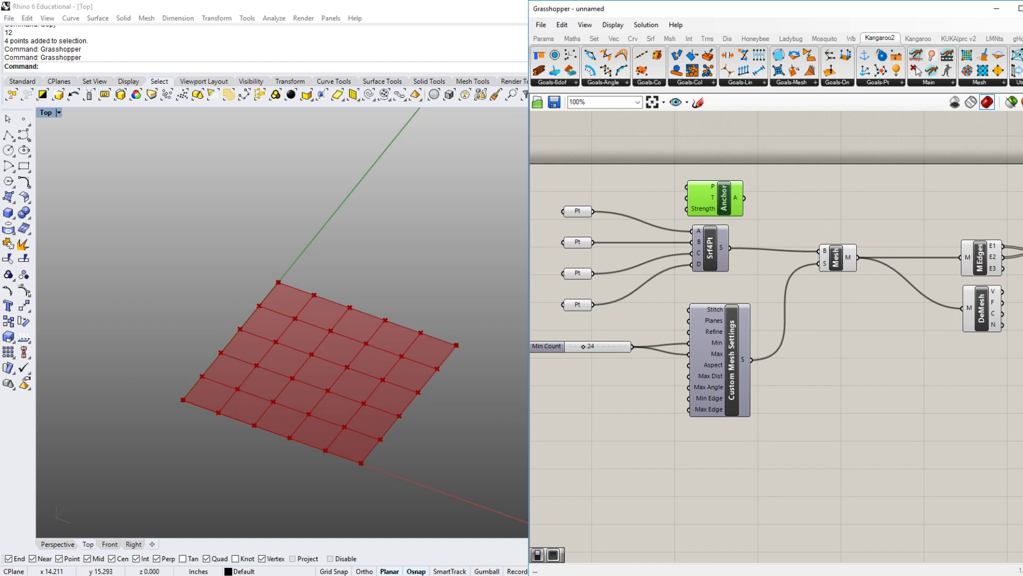
right_click_drag(789, 313, 789, 347)
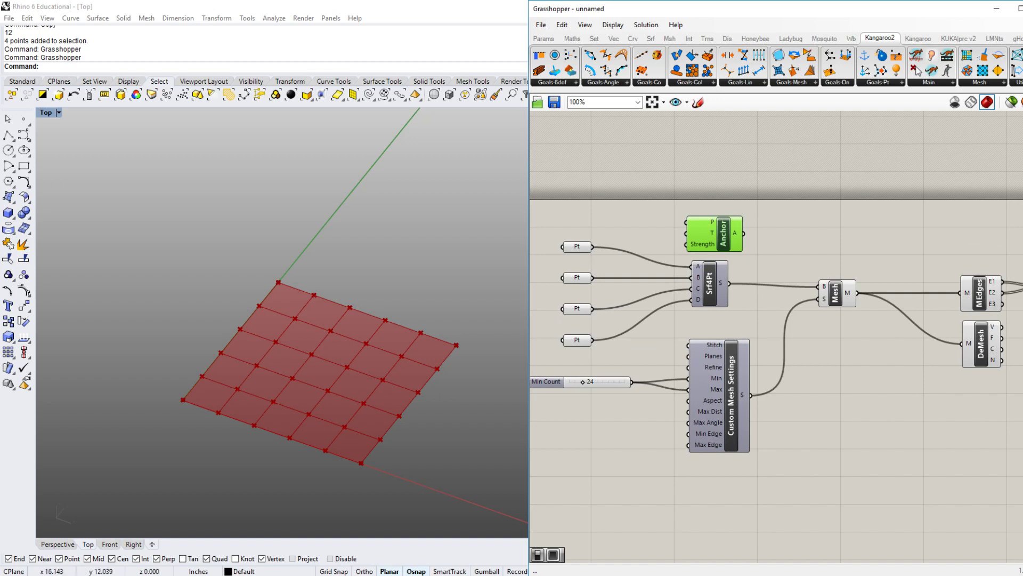
mouse_move(723, 233)
left_mouse_down()
mouse_move(691, 227)
mouse_move(718, 227)
left_mouse_up()
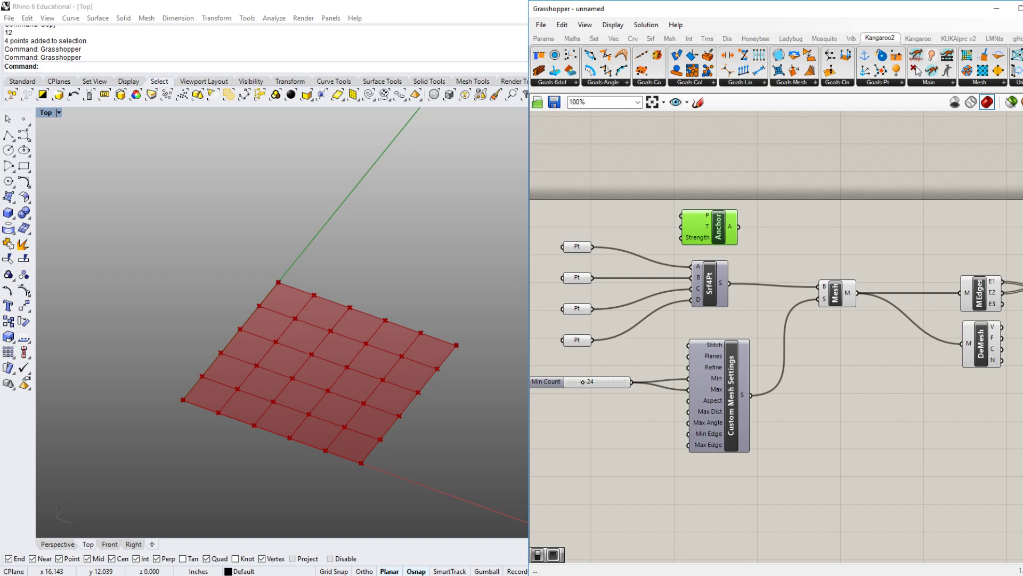
- Connect all four corner Pt parameters to the P input of the Anchor goal
left_click(591, 270)
scroll(591, 270, "up", 2)
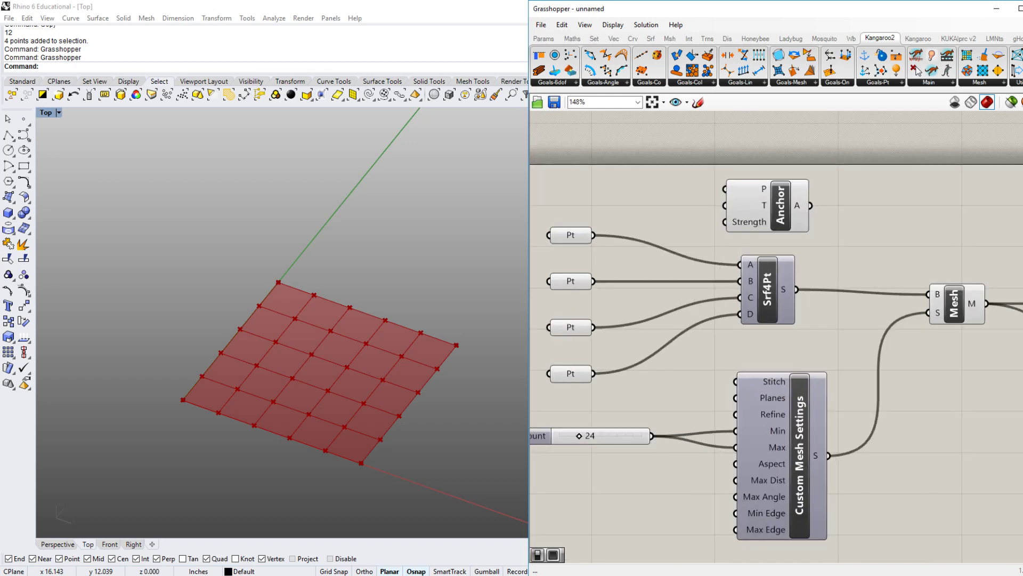
left_click_drag(593, 235, 725, 188)
left_click_drag(593, 281, 725, 189, "shift")
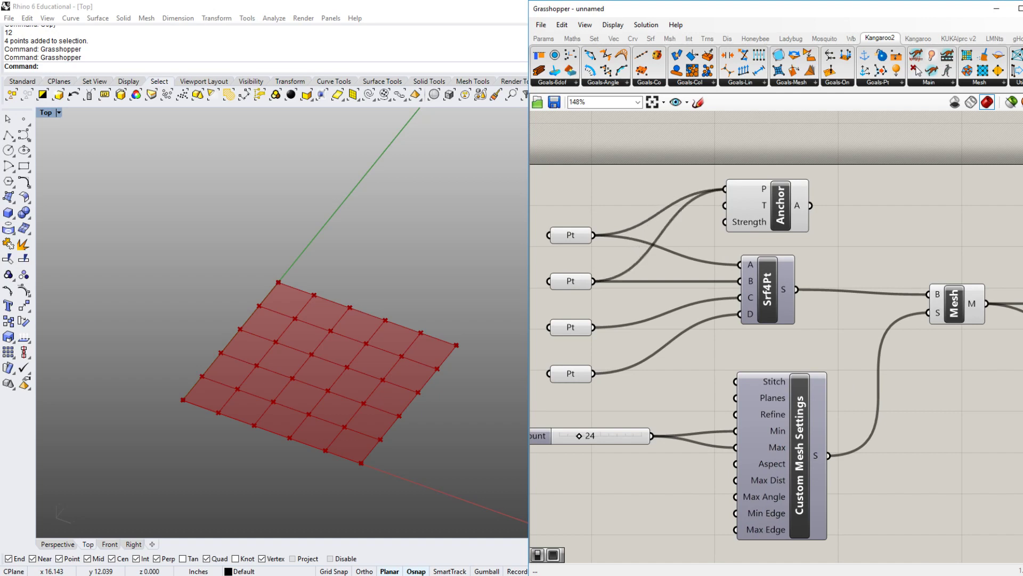
left_click_drag(594, 326, 725, 189, "shift")
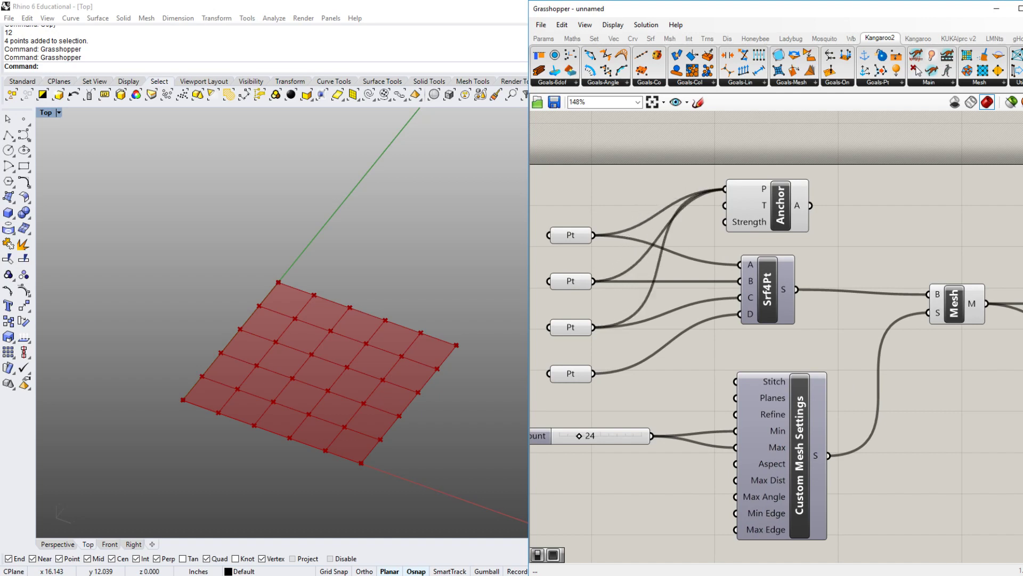
left_click_drag(593, 373, 725, 188, "shift")
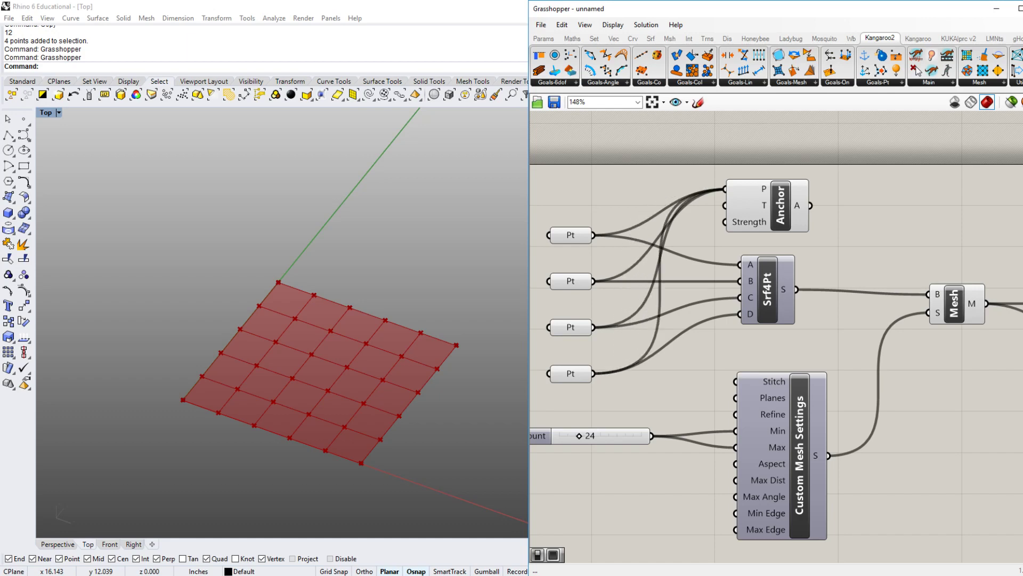
- Move the Anchor goal along the definition so it sits directly above the Length(Line) component
scroll(740, 250, "down", 2)
right_click_drag(740, 250, 644, 268)
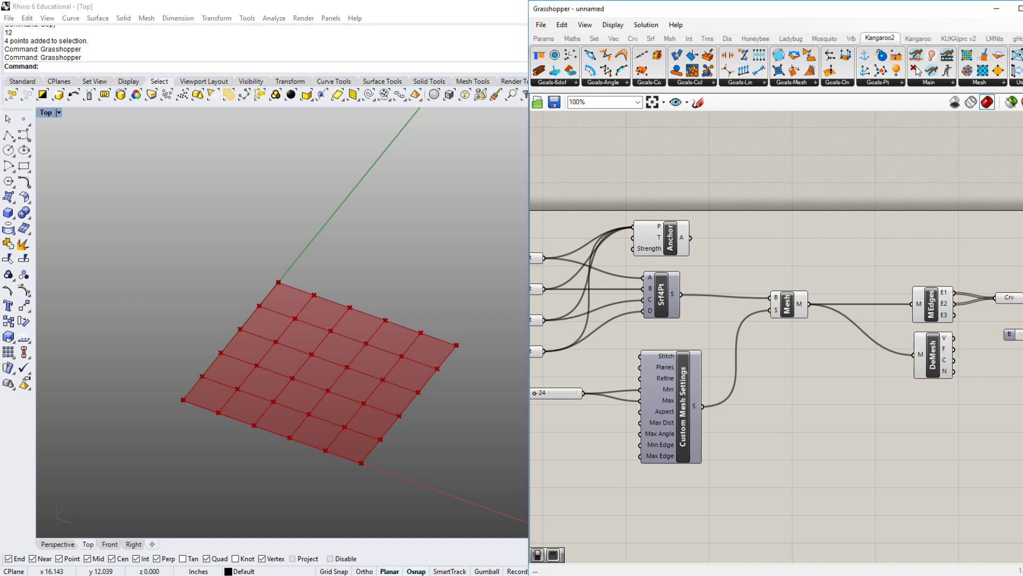
left_click_drag(664, 237, 928, 229)
right_click_drag(864, 256, 672, 251)
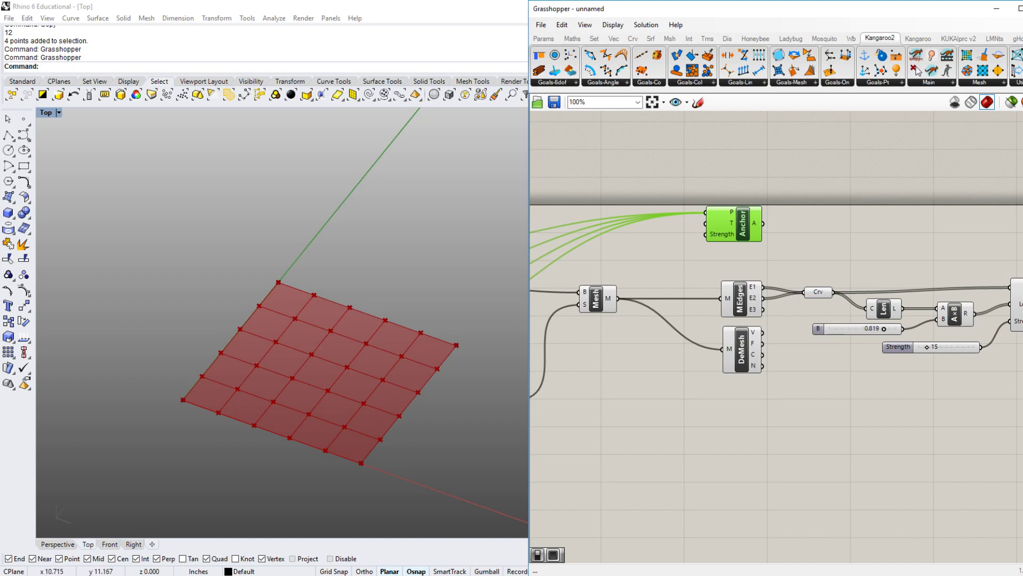
right_click_drag(756, 395, 686, 404)
left_click_drag(664, 233, 965, 252)
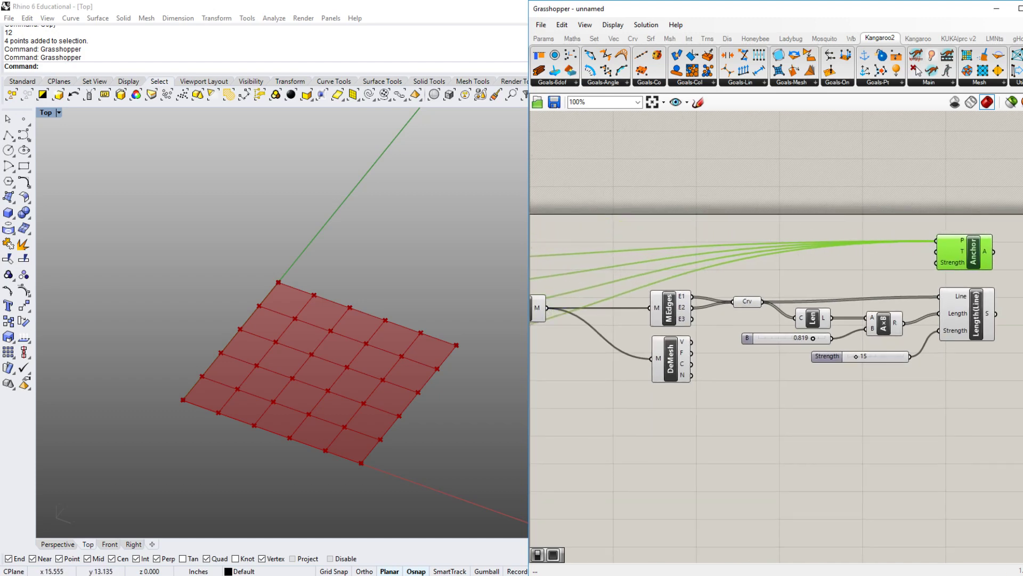
- Connect the Anchor goal's A output to the GoalObjects input of the BouncySolver
right_click_drag(906, 395, 658, 376)
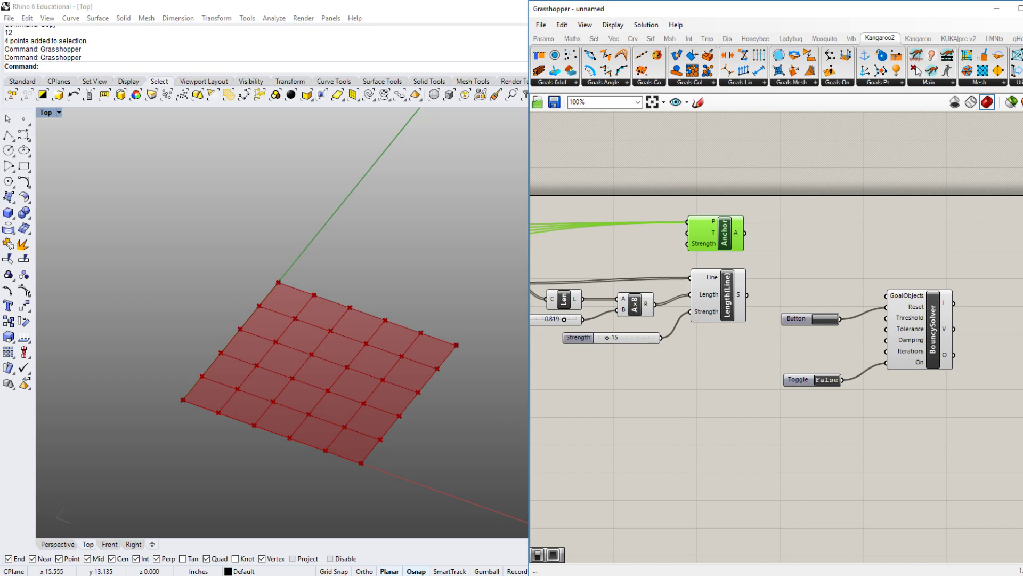
right_click_drag(708, 346, 676, 319)
left_click_drag(711, 206, 852, 268)
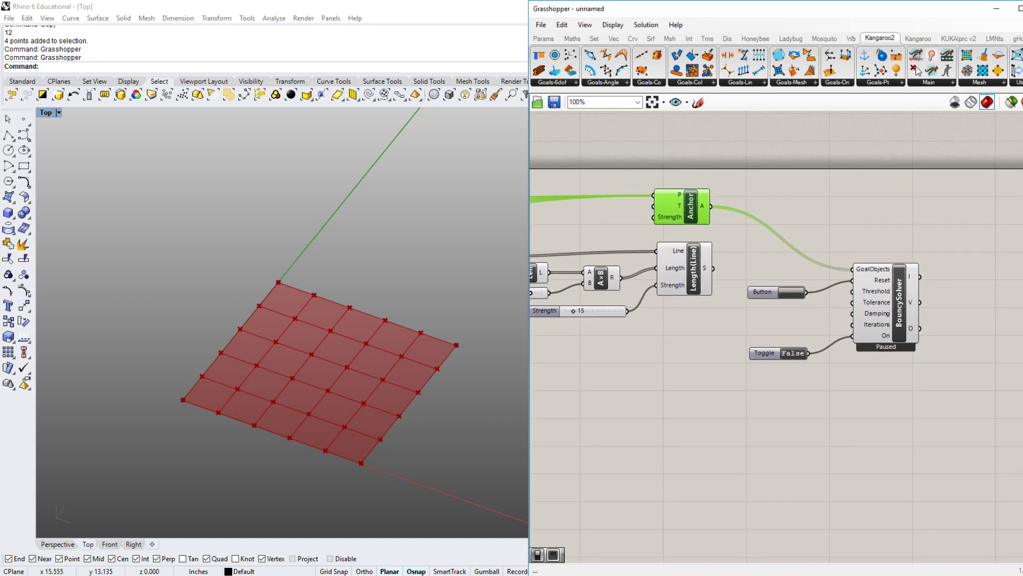
right_click_drag(746, 400, 800, 430)
key("Escape")
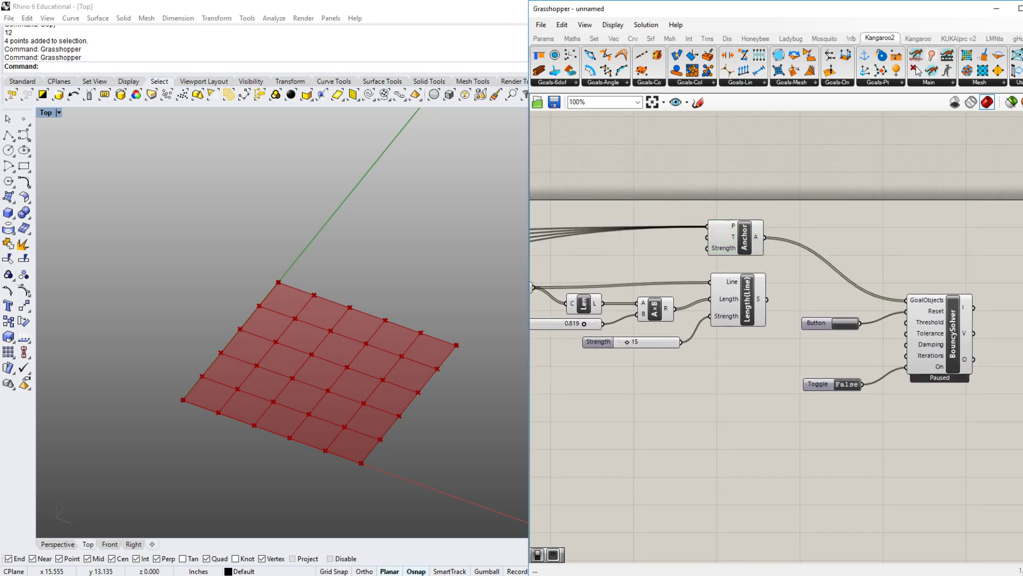
- Place a Kangaroo2 Show component and move it next to the DeMesh component
right_click_drag(800, 431, 787, 457)
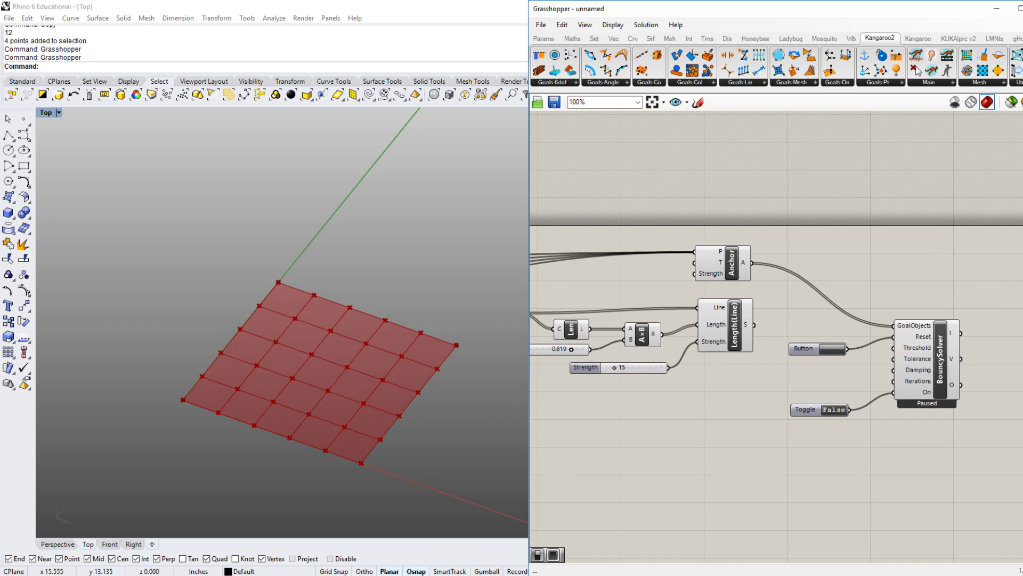
left_click(929, 83)
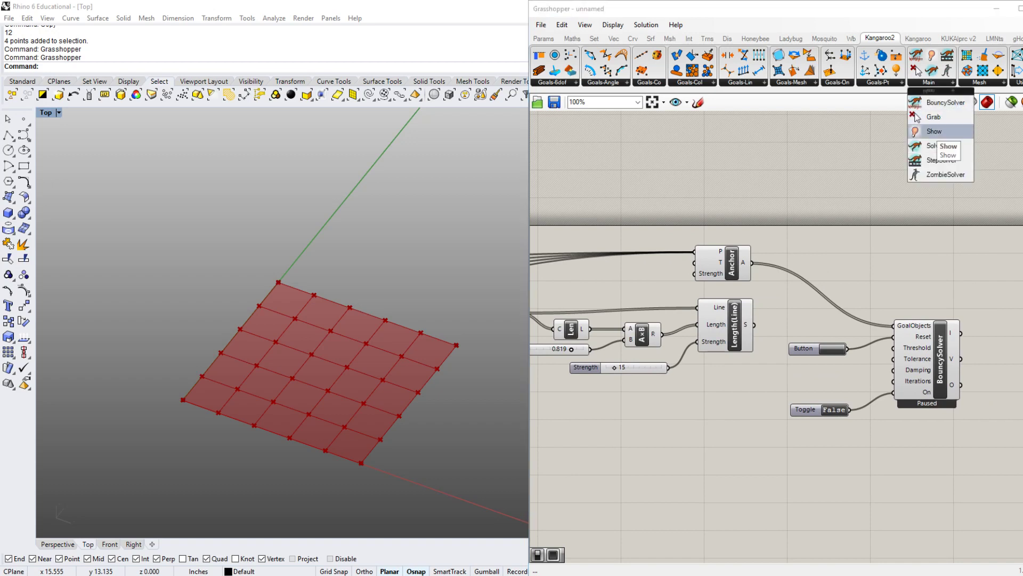
left_click(934, 131)
left_click(791, 194)
right_click_drag(791, 194, 903, 133)
left_click_drag(903, 133, 607, 337)
right_click_drag(639, 373, 955, 357)
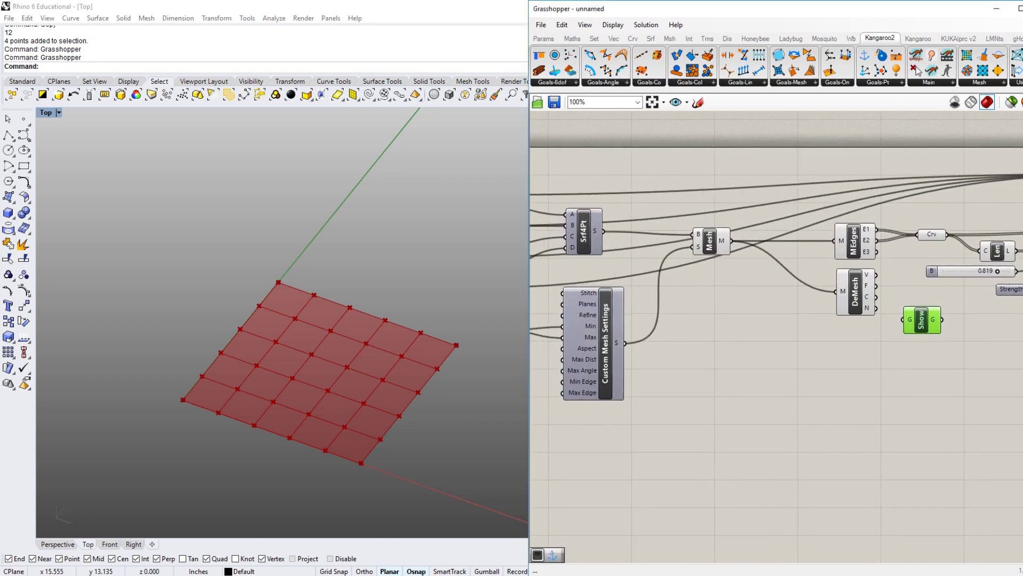
- Connect the Mesh component's M output to the Show component's G input and move Show directly above the Anchor goal
left_click_drag(734, 241, 903, 319)
left_click_drag(710, 240, 714, 250)
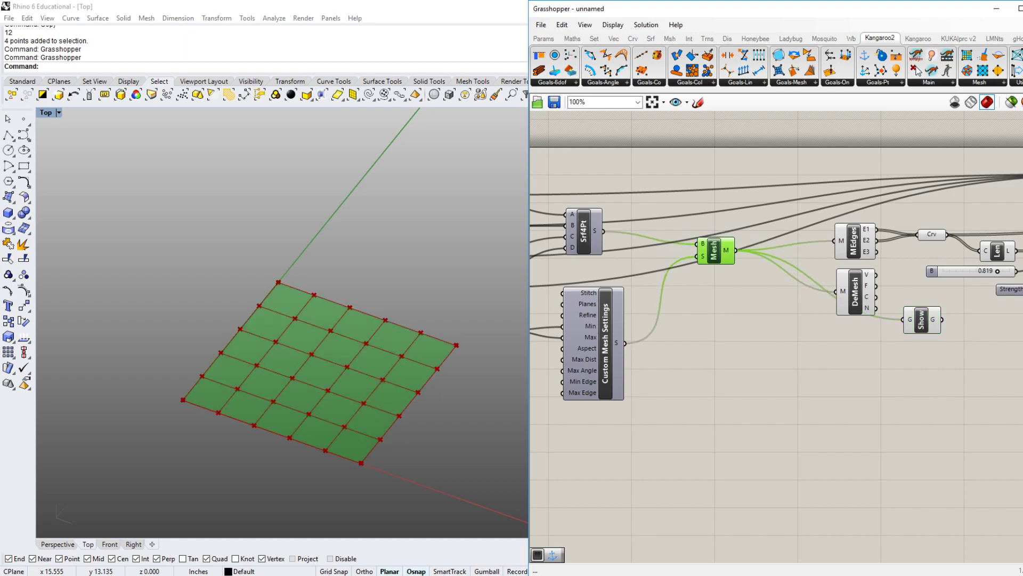
right_click_drag(853, 362, 644, 359)
left_click_drag(712, 316, 881, 167)
scroll(797, 285, "down", 2)
scroll(933, 188, "up", 4)
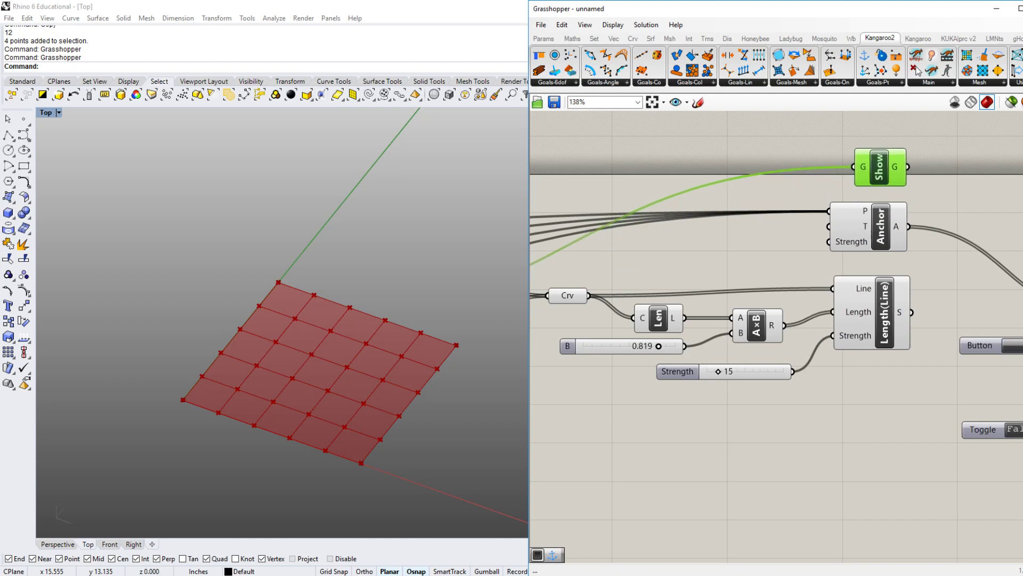
- Add the Length(Line) S output and the Show G output to the BouncySolver's GoalObjects input, keeping the Anchor connection
right_click_drag(191, 291, 129, 284)
right_click_drag(816, 373, 663, 337)
scroll(754, 307, "down", 1)
right_click_drag(766, 309, 697, 309)
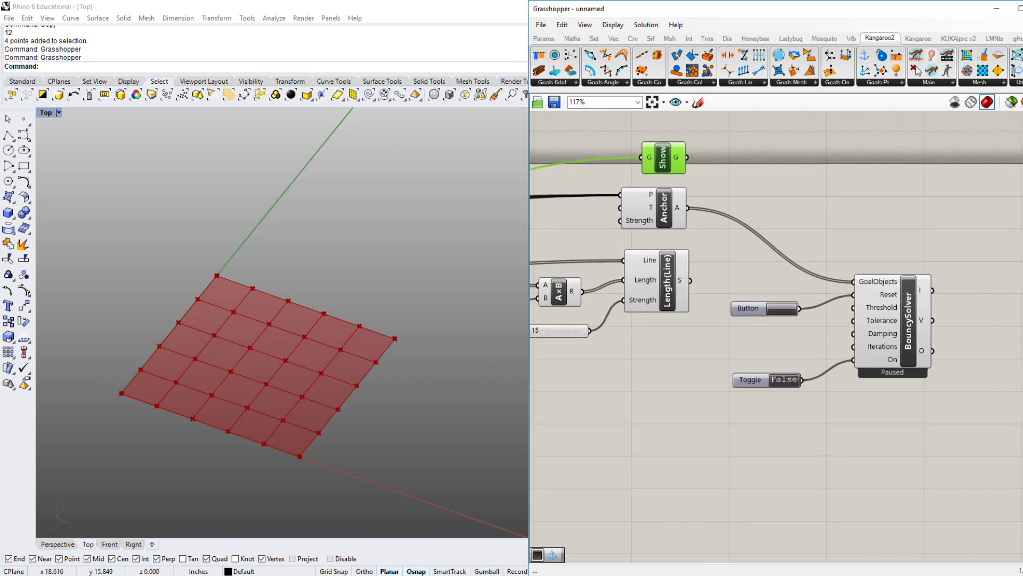
left_click_drag(691, 281, 854, 281)
left_click_drag(687, 157, 854, 281, "shift")
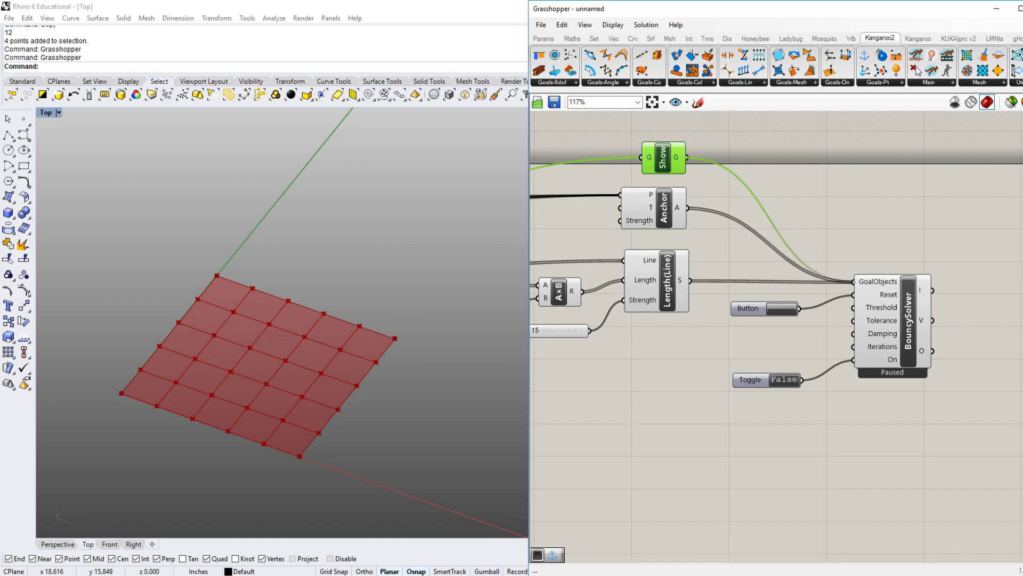
- Turn off the preview of the Mesh, MEdges, DeMesh and Crv components
right_click_drag(440, 381, 511, 375)
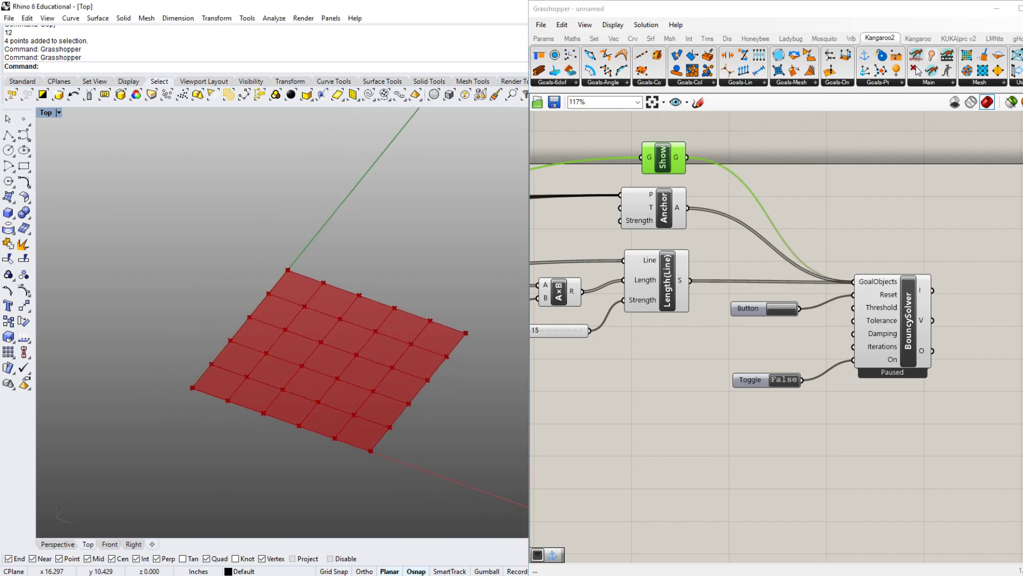
right_click_drag(613, 373, 996, 358)
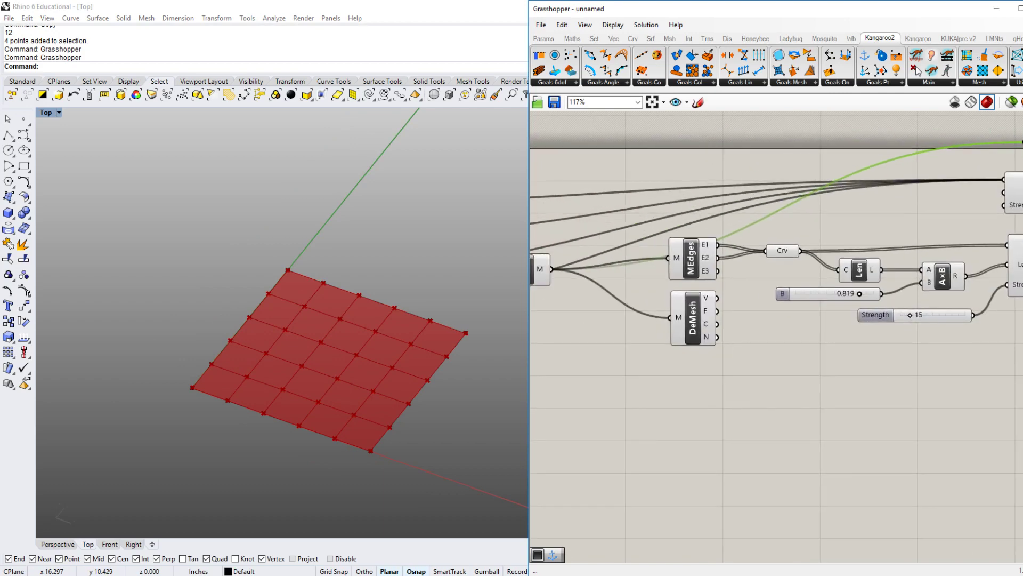
scroll(727, 347, "down", 2)
right_click_drag(728, 347, 513, 333)
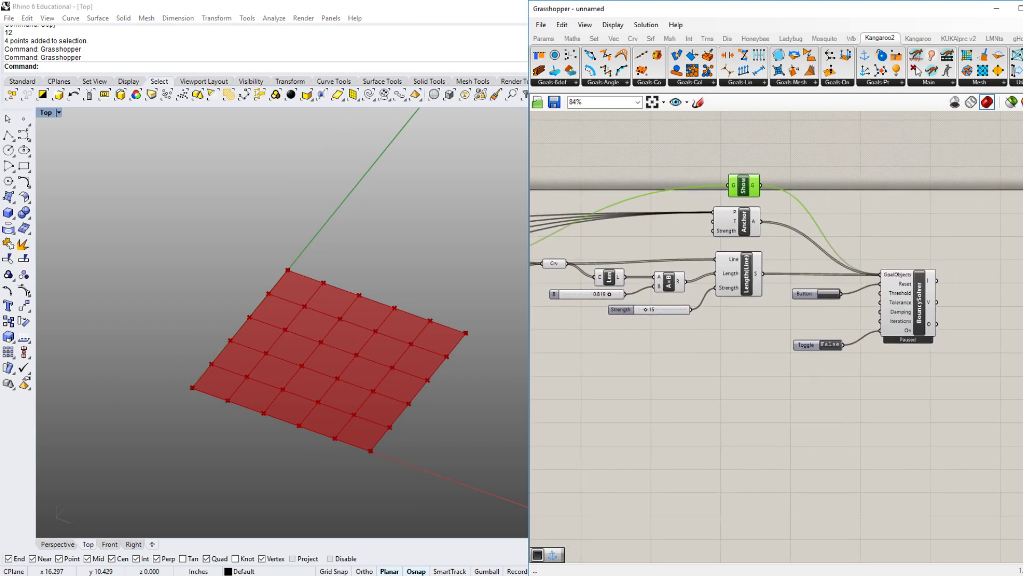
right_click_drag(815, 373, 971, 381)
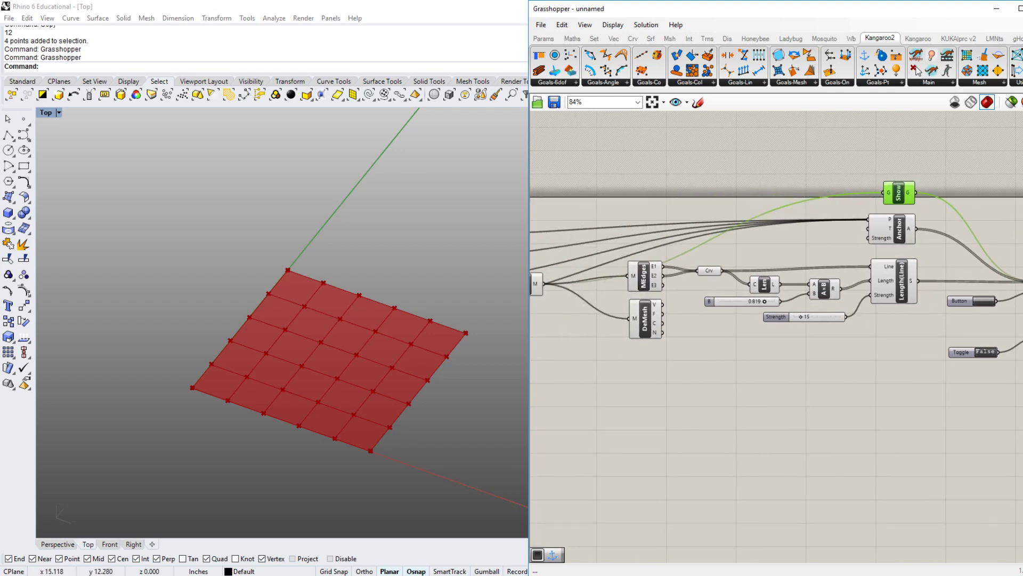
right_click_drag(709, 373, 943, 346)
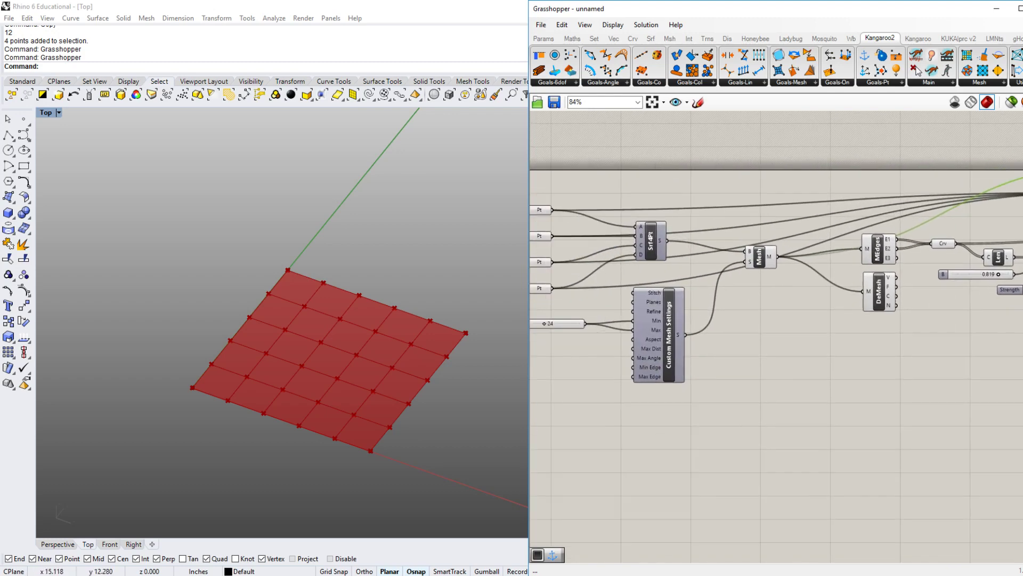
left_click(761, 257)
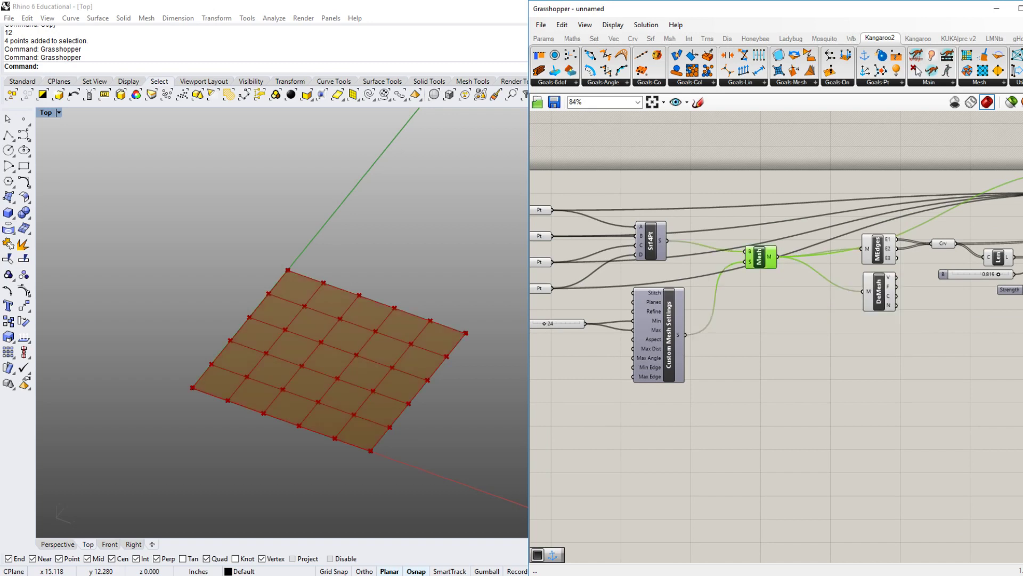
right_click_drag(852, 374, 788, 367)
left_click(777, 251, "shift")
left_click(843, 246, "shift")
left_click(820, 287, "shift")
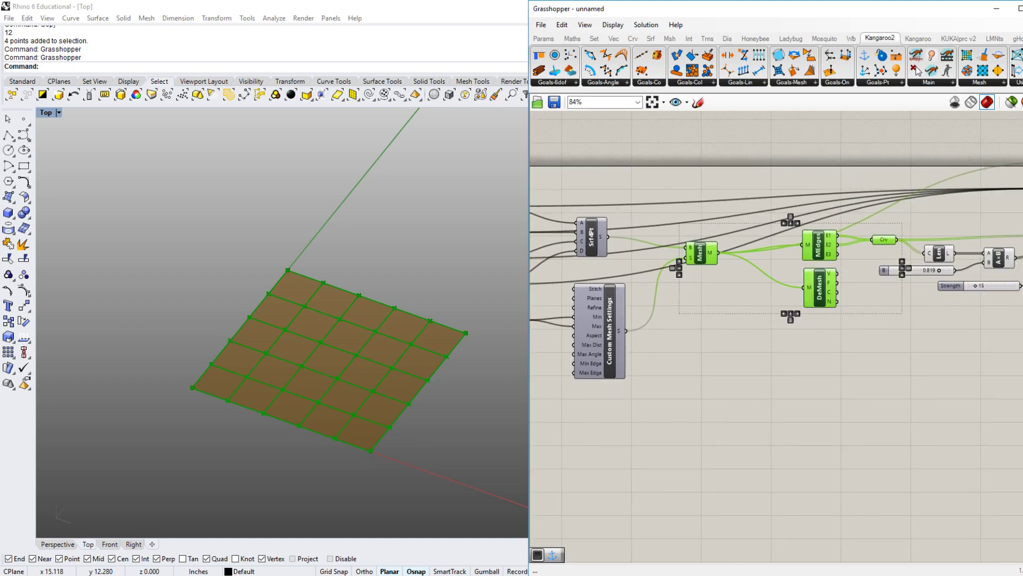
right_click_drag(727, 335, 764, 345)
middle_click(764, 345)
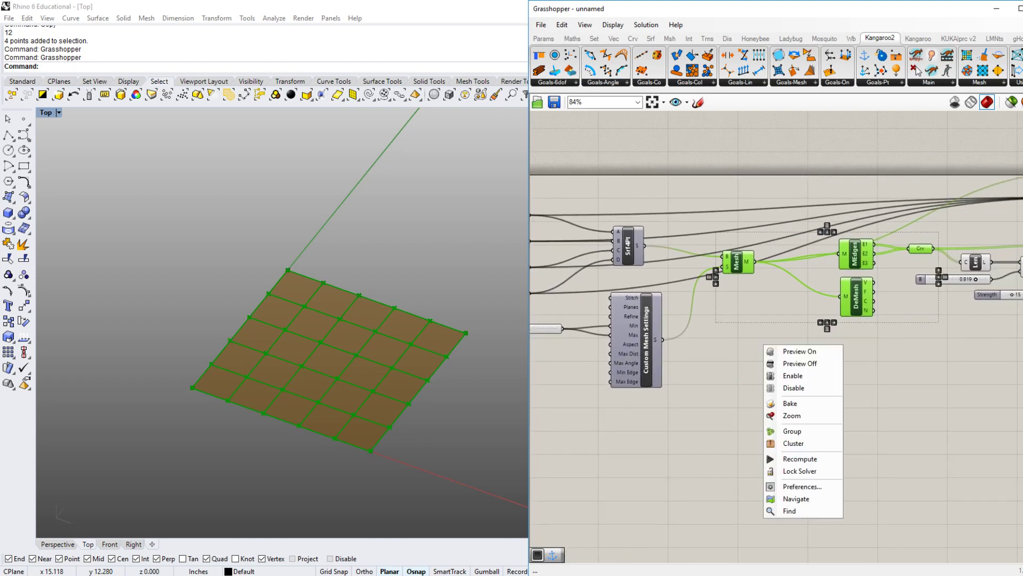
left_click(800, 363)
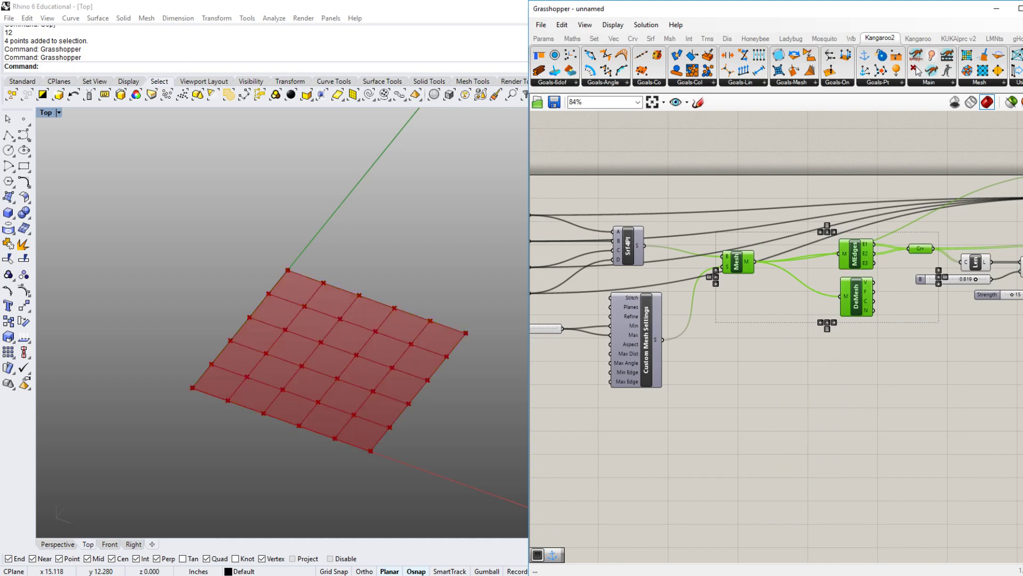
- Align the BouncySolver and its Boolean toggle, and set the toggle to True to run the simulation
left_click(949, 362)
right_click_drag(949, 363, 622, 372)
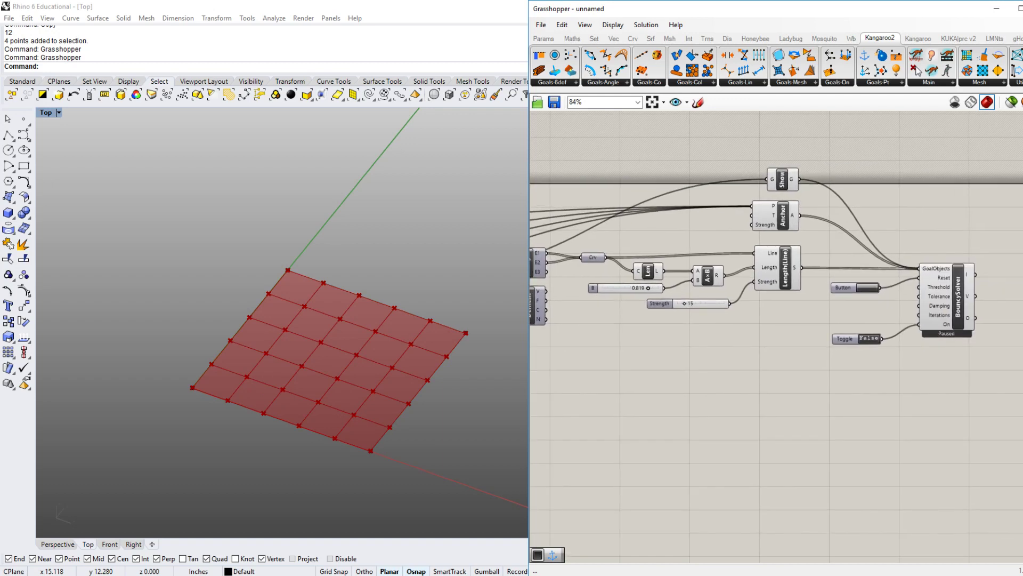
left_click_drag(958, 296, 968, 295)
left_click_drag(846, 339, 845, 323)
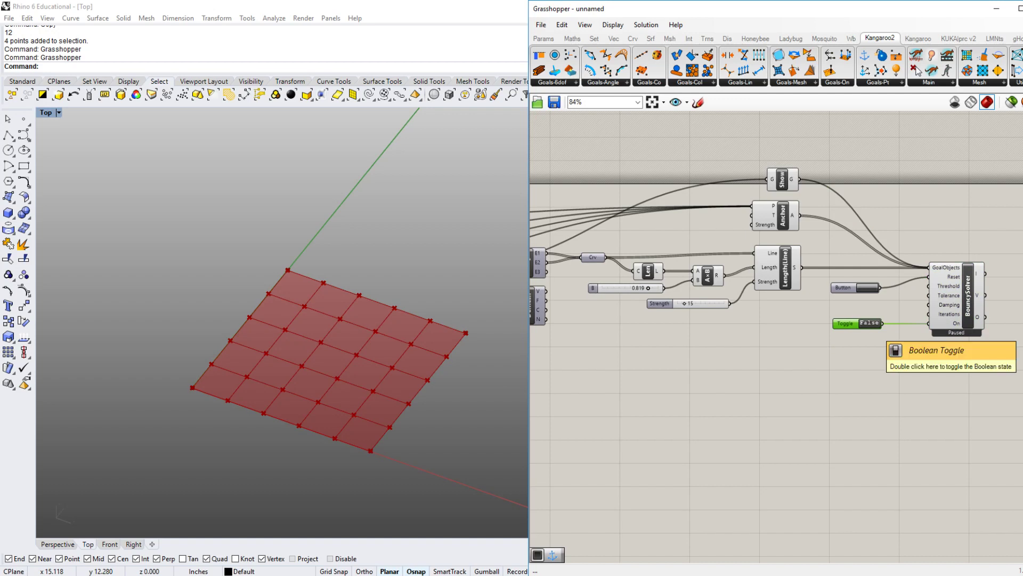
double_click(869, 323)
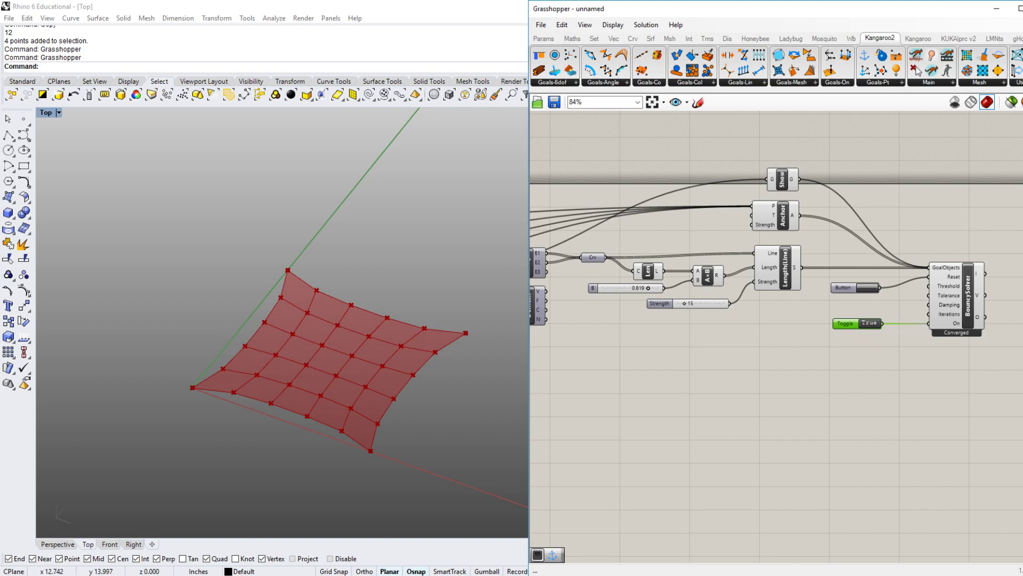
- Set the B slider that multiplies the edge lengths to 0.519
right_click_drag(597, 400, 685, 407)
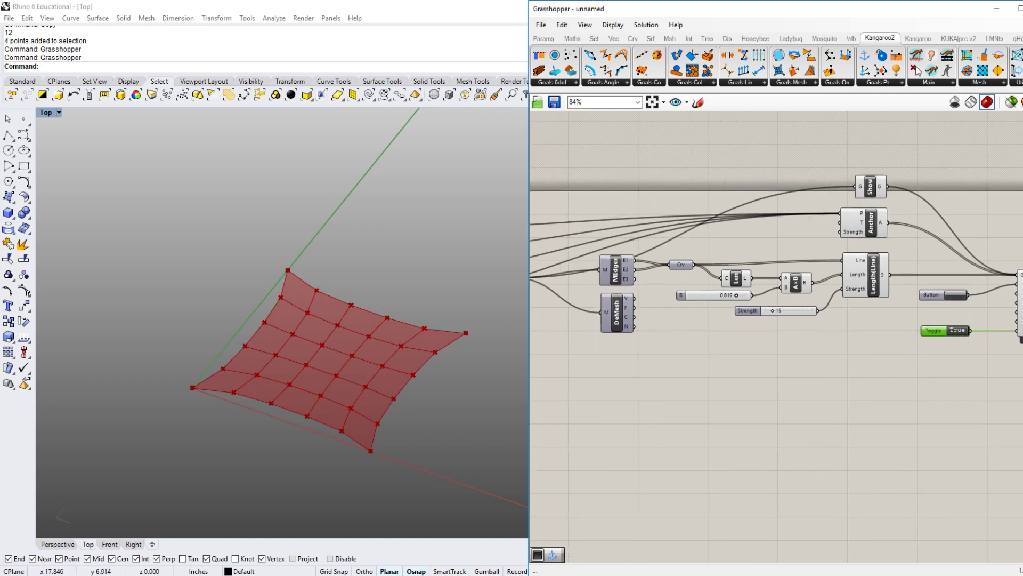
scroll(881, 274, "up", 3)
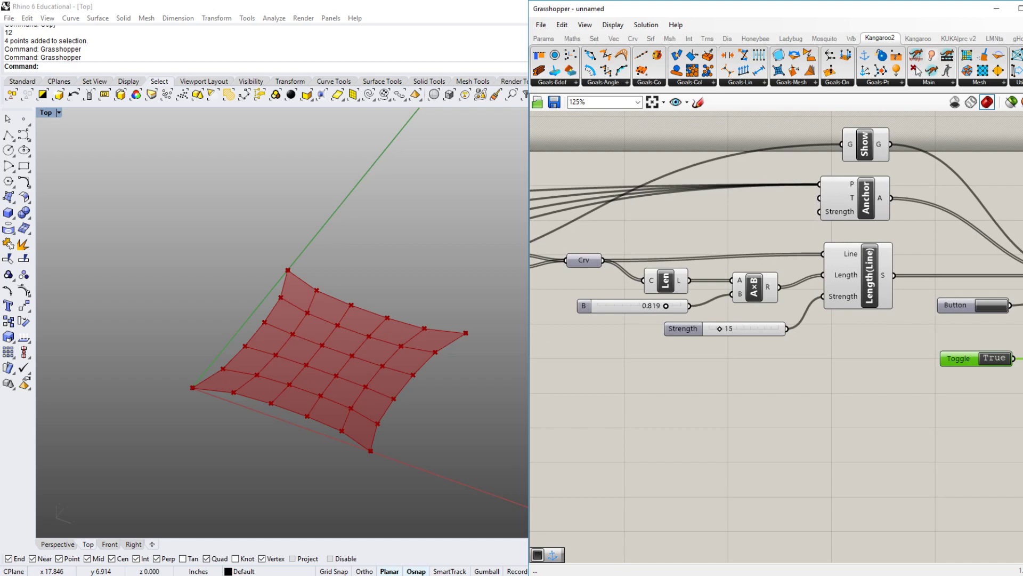
scroll(634, 289, "up", 3)
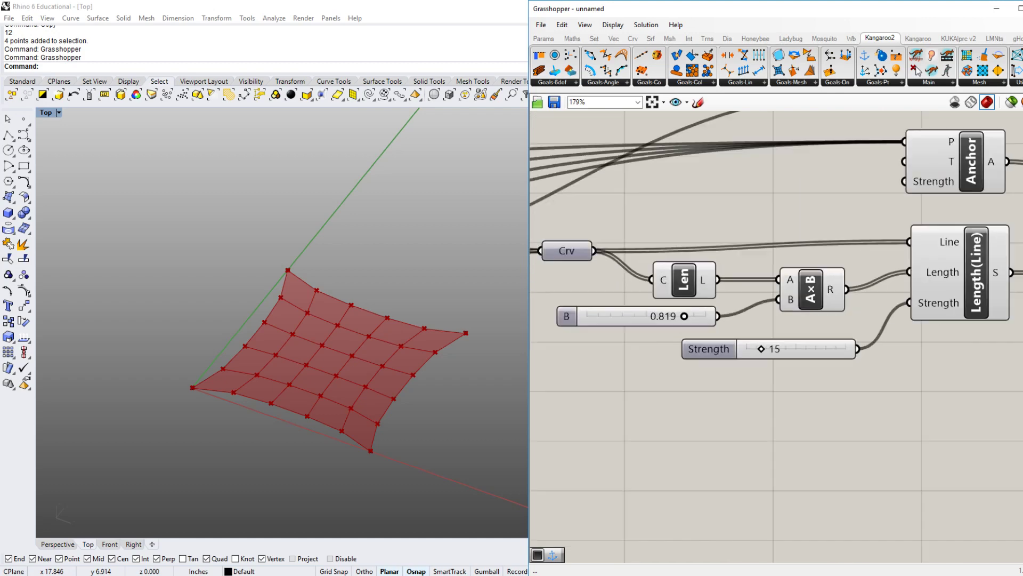
left_click_drag(684, 315, 635, 315)
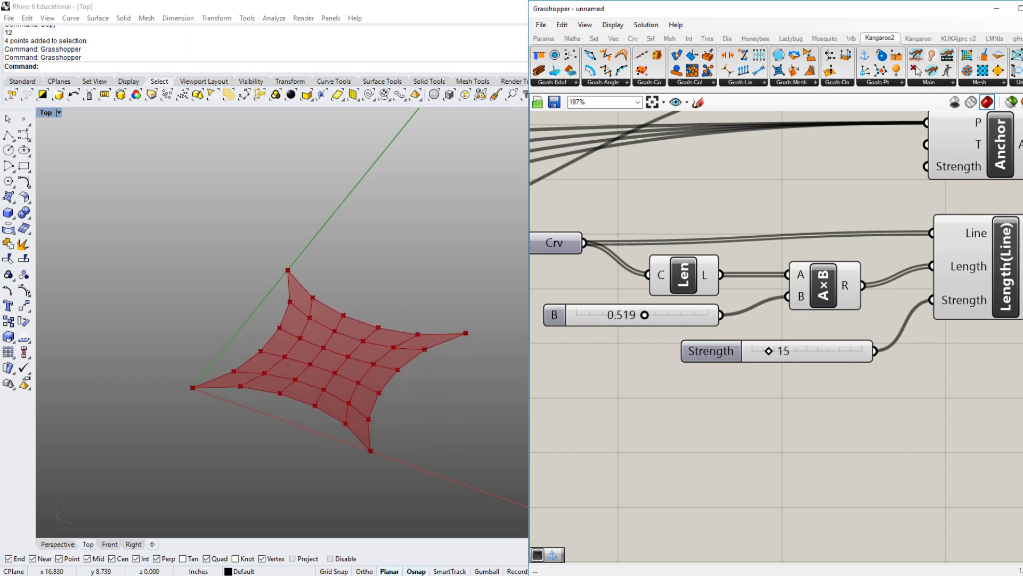
- Set the BouncySolver's Boolean toggle to False to stop the simulation
right_click_drag(863, 352, 758, 354)
scroll(829, 361, "down", 2)
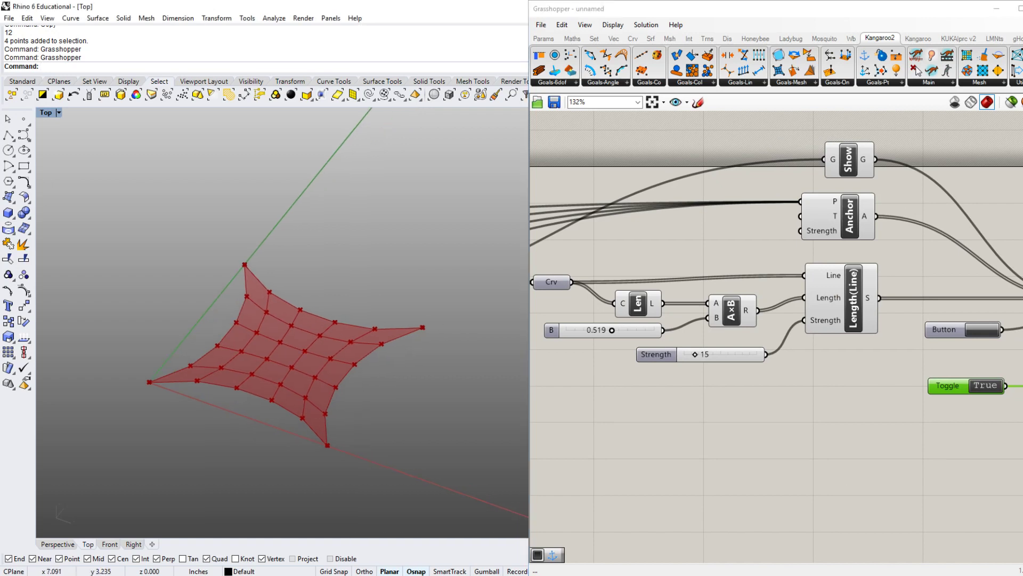
right_click_drag(460, 386, 524, 402)
left_click(744, 384)
right_click_drag(743, 384, 652, 378)
scroll(666, 376, "down", 2)
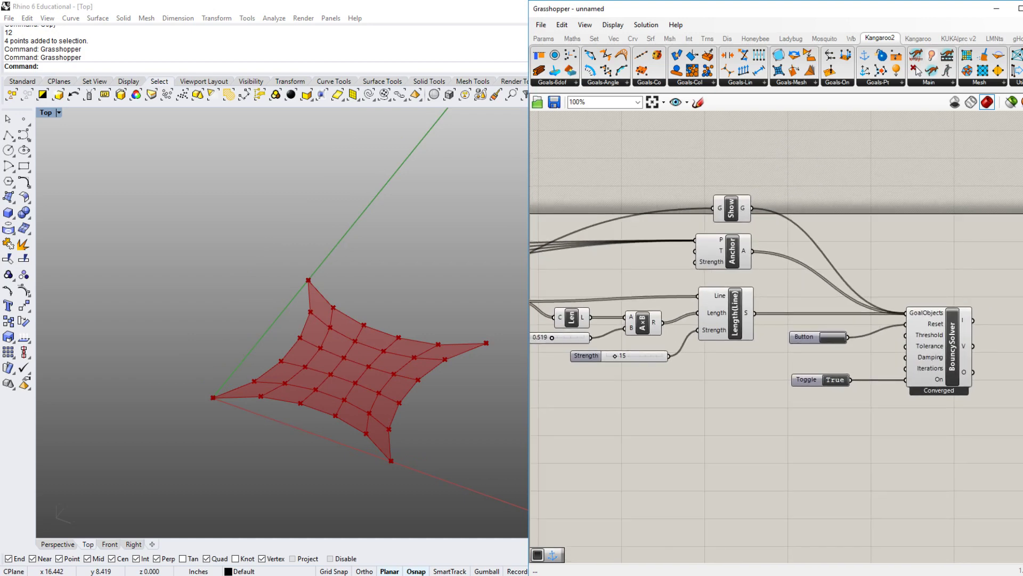
double_click(835, 380)
right_click_drag(757, 416, 811, 418)
left_click(1007, 349)
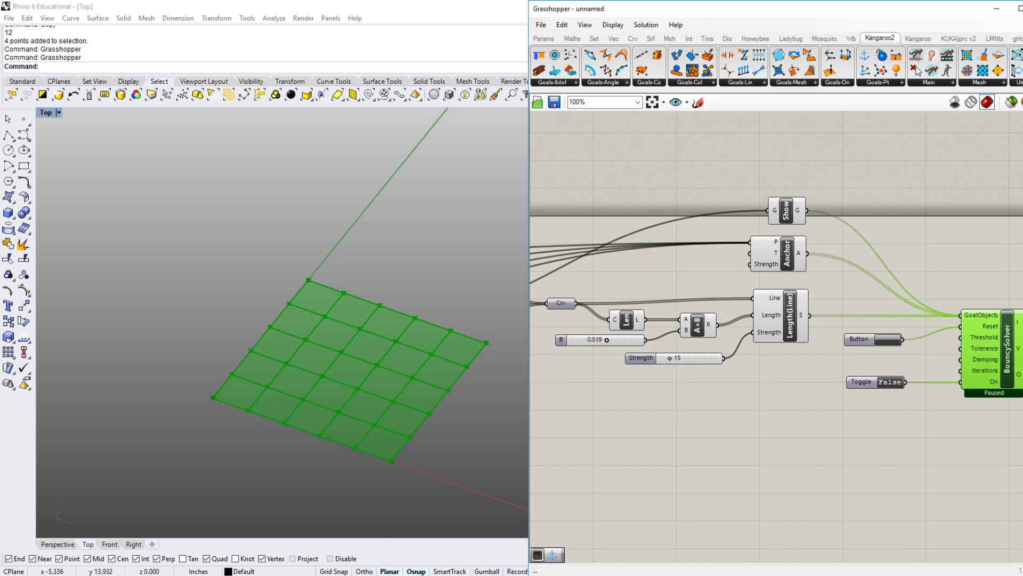
key("Escape")
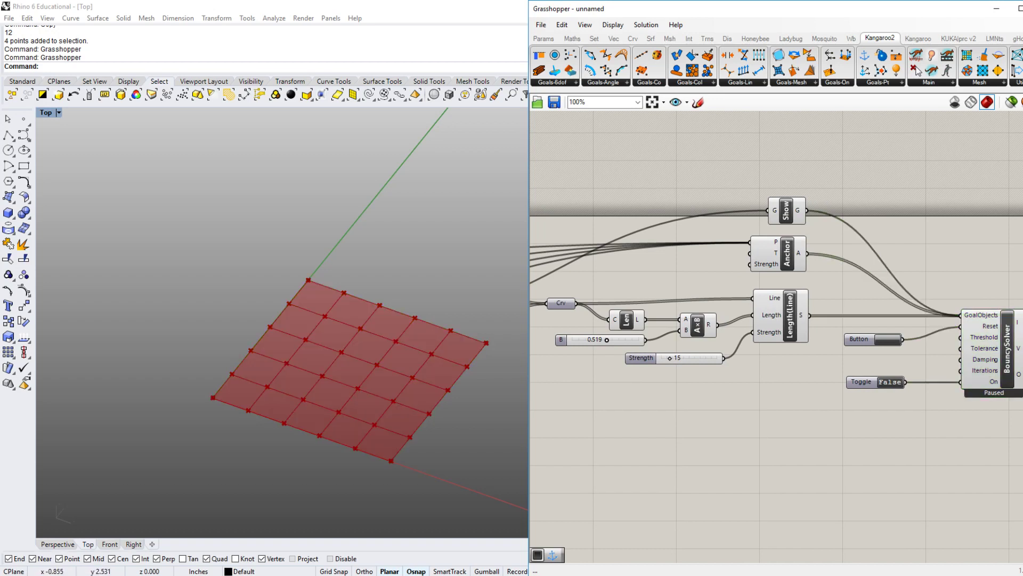
- Move the Srf4Pt component closer to Mesh and shift the four Pt parameters away from it to make room between them
right_click_drag(746, 427, 851, 424)
right_click_drag(746, 426, 928, 397)
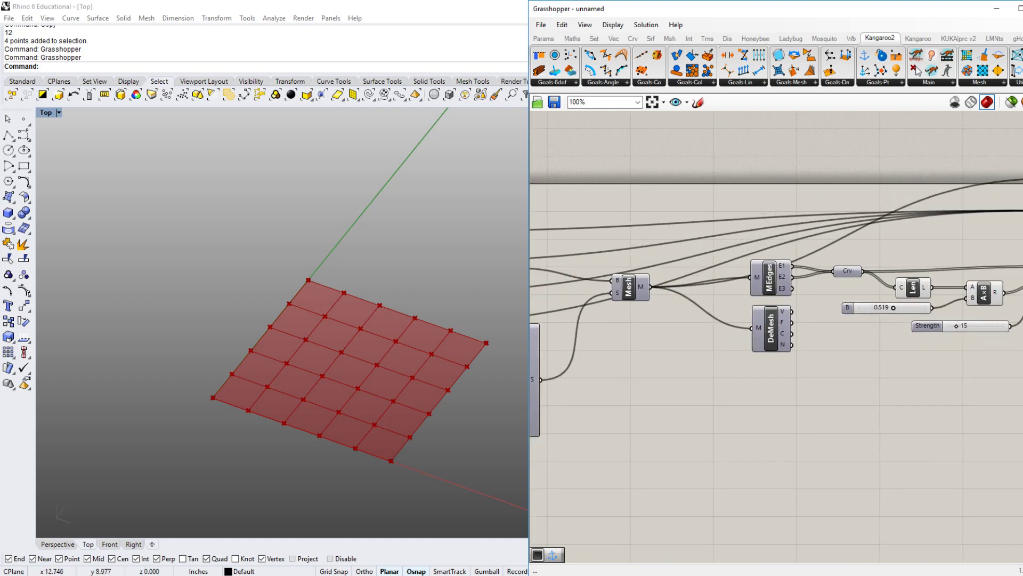
right_click_drag(746, 399, 817, 377)
right_click_drag(1008, 400, 542, 403)
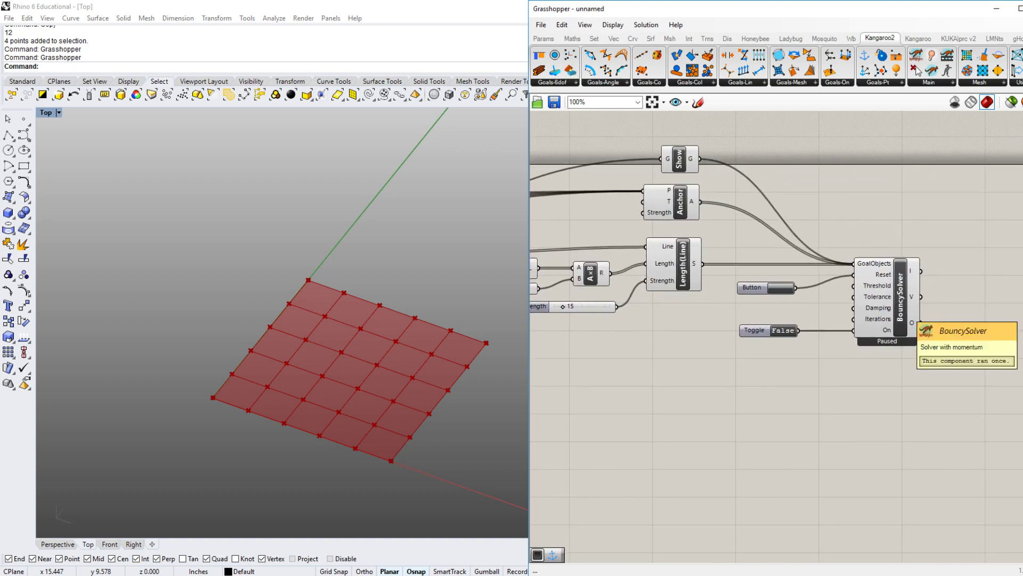
right_click_drag(586, 400, 986, 429)
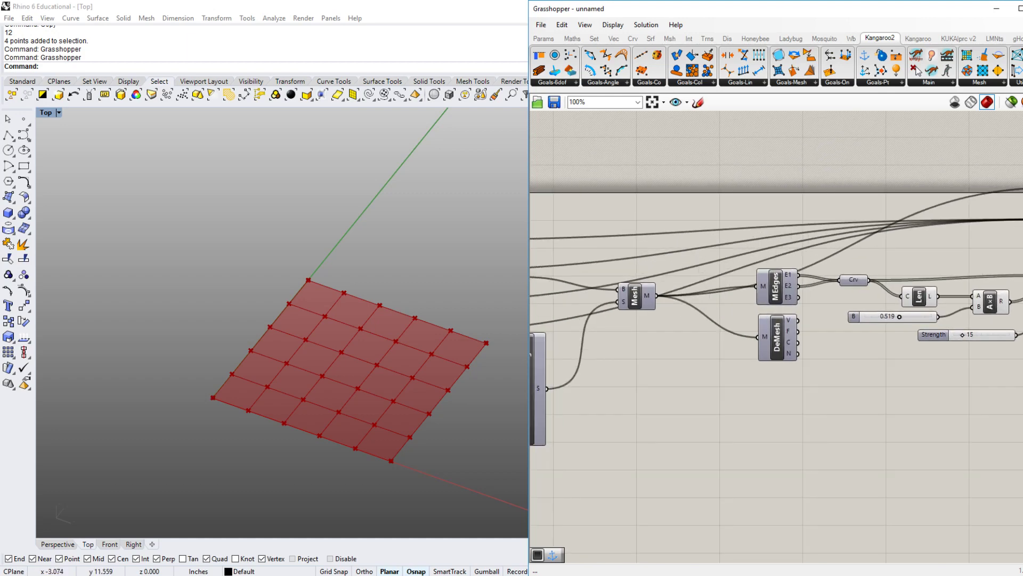
right_click_drag(613, 405, 963, 426)
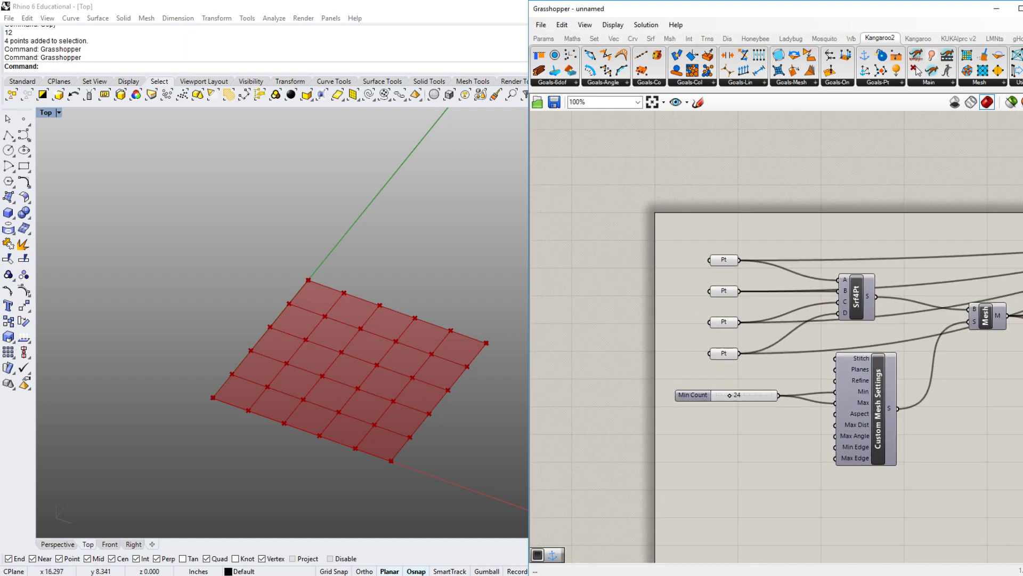
left_click_drag(856, 297, 905, 300)
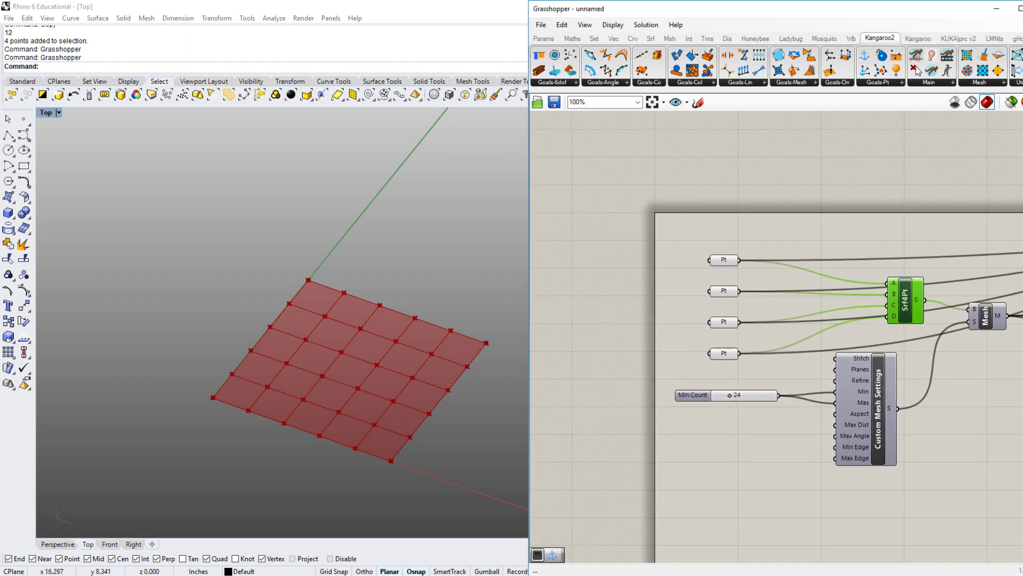
left_click_drag(885, 230, 682, 368)
left_click_drag(724, 291, 604, 258)
left_click(709, 341)
right_click_drag(709, 341, 688, 340)
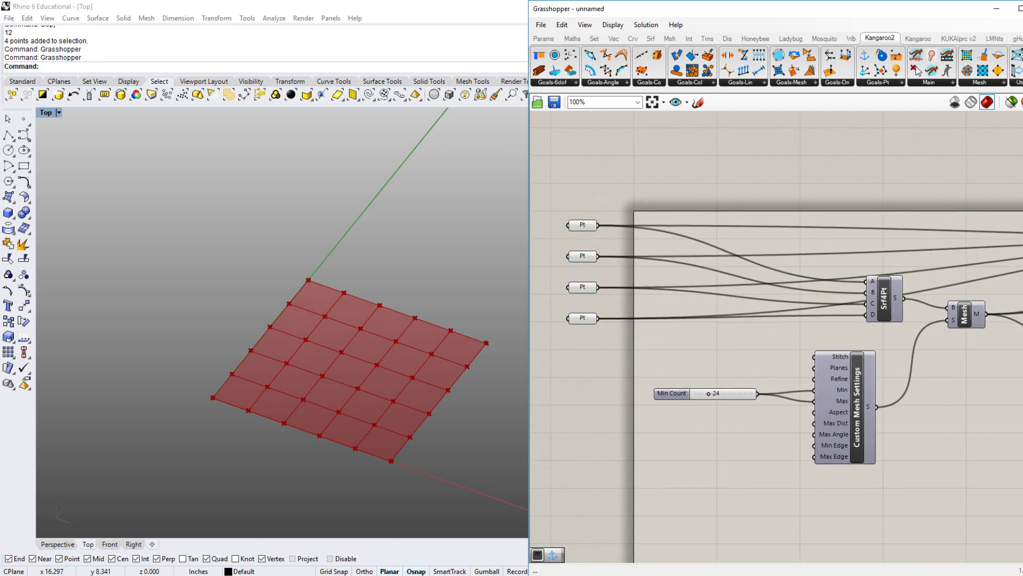
- Check which mesh corners the second and fourth Pt parameters represent by selecting each in turn
left_click(583, 256)
left_click(582, 318)
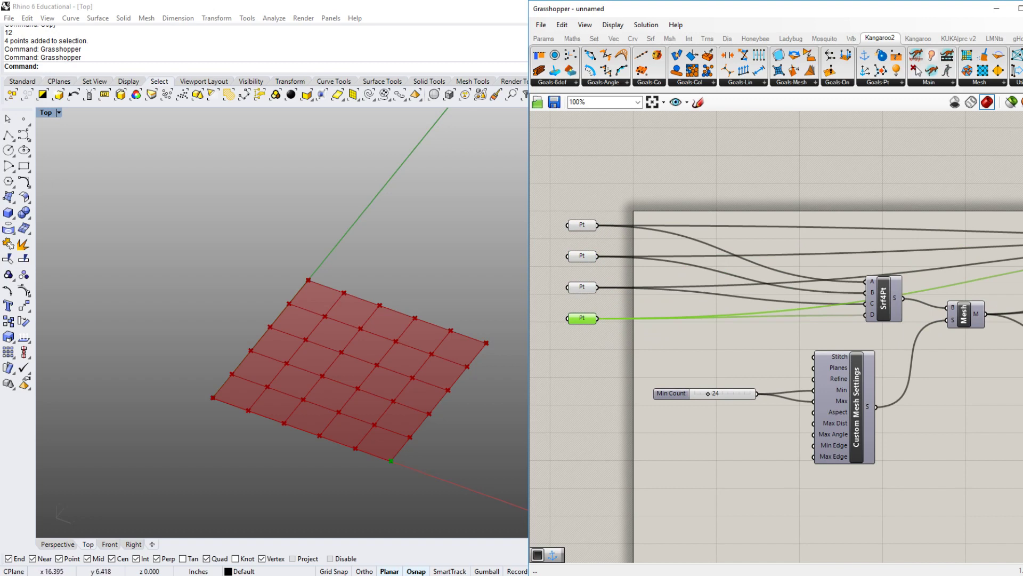
key("Escape")
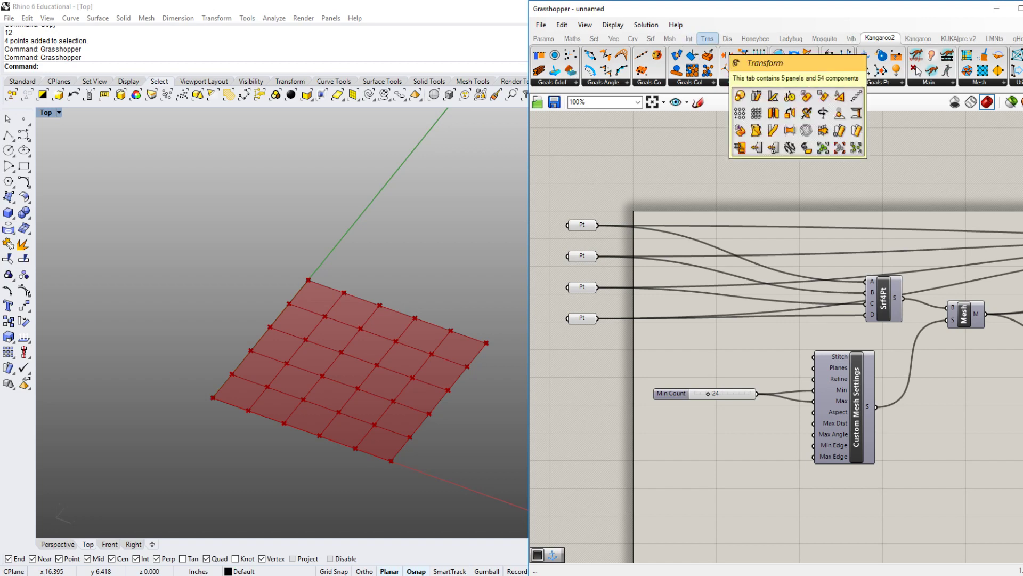
- Place a Move transform component between the Pt parameters and the Srf4Pt component, level with the first Pt
left_click(707, 39)
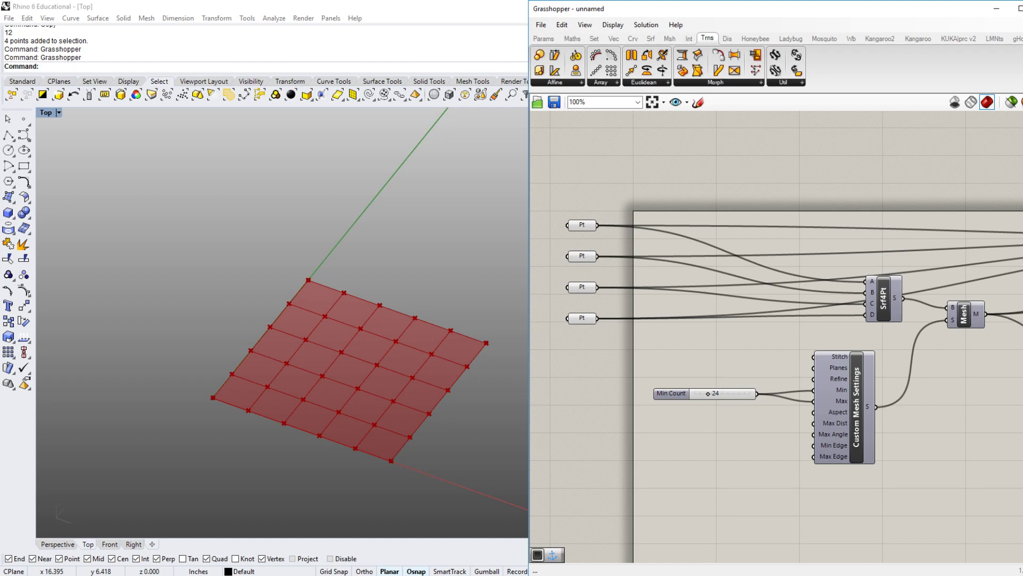
left_click(645, 83)
left_click_drag(643, 102, 744, 219)
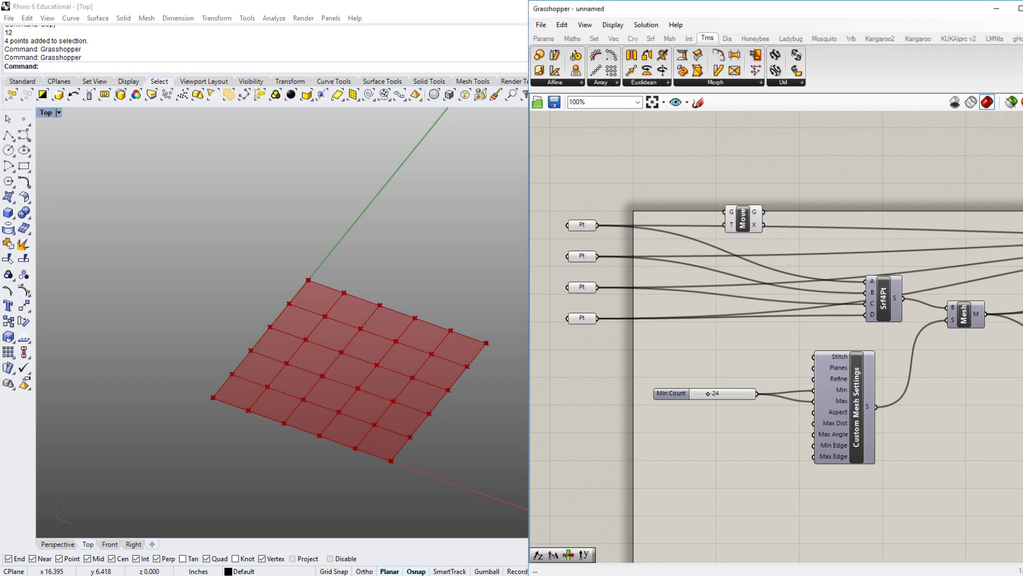
right_click_drag(746, 251, 772, 245)
left_click_drag(770, 213, 769, 232)
right_click_drag(769, 250, 709, 245)
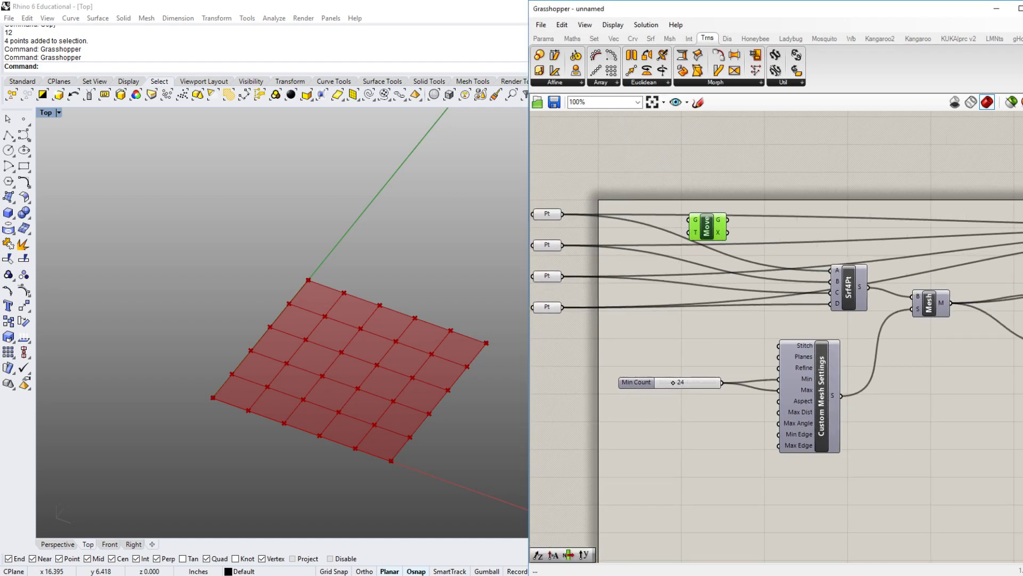
- Check which mesh corners the first and third Pt parameters represent by selecting each in turn
scroll(772, 331, "up", 1)
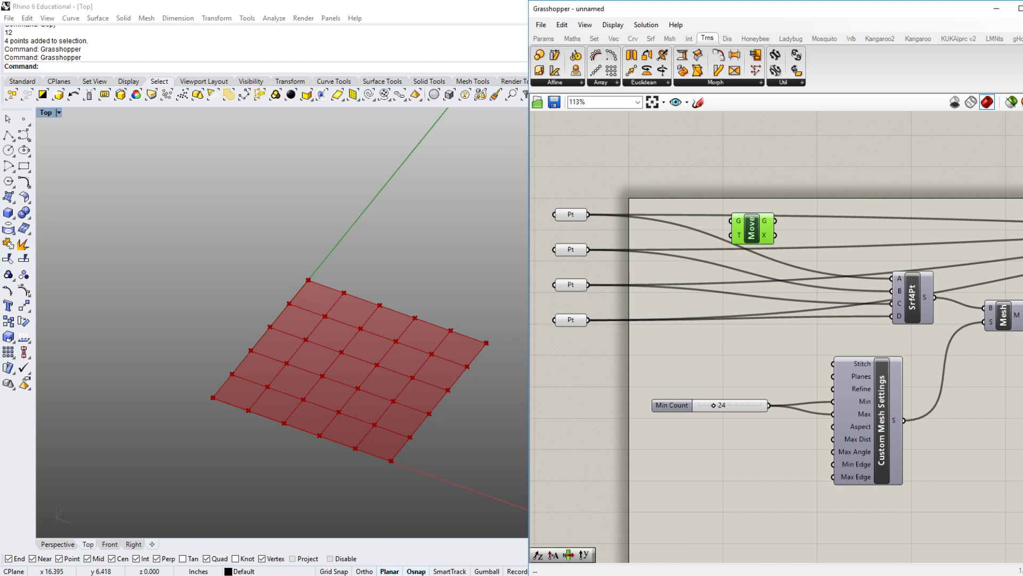
left_click(571, 215)
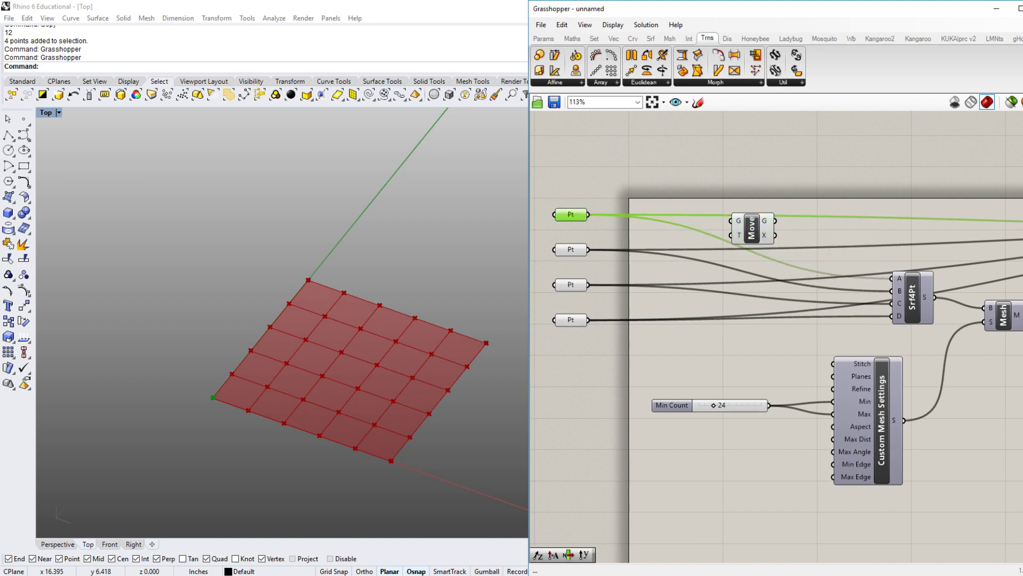
left_click(571, 285)
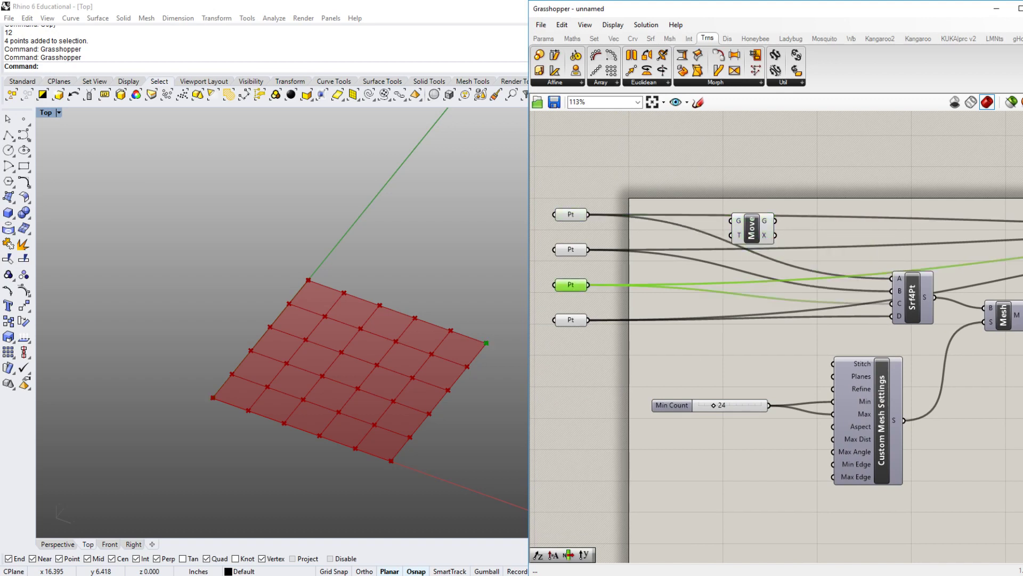
- Connect the first Pt parameter to the Move component's Geometry input and place the component slightly above that Pt's level
right_click_drag(693, 347, 676, 355)
left_click_drag(735, 238, 740, 228)
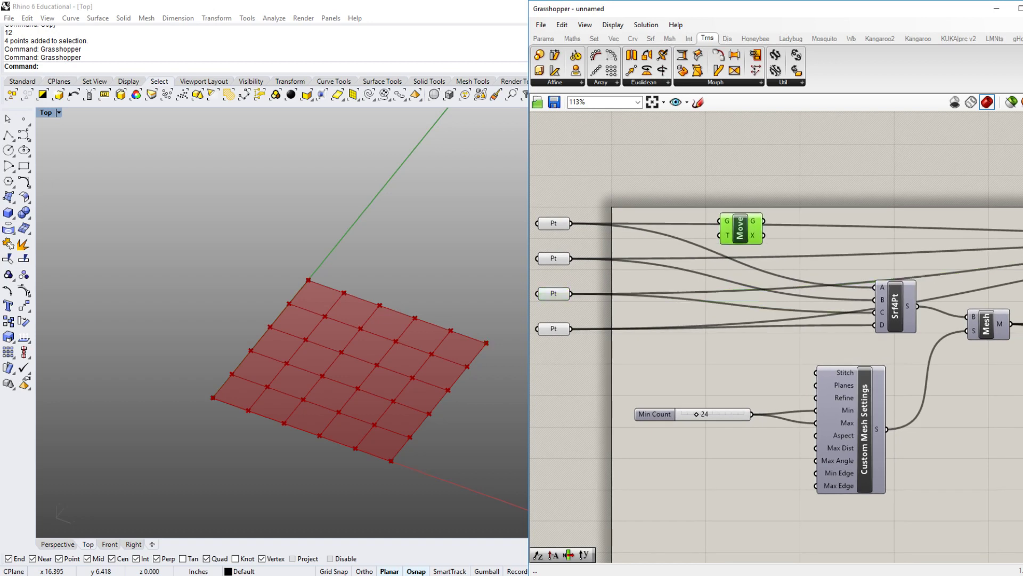
left_click_drag(571, 223, 758, 209)
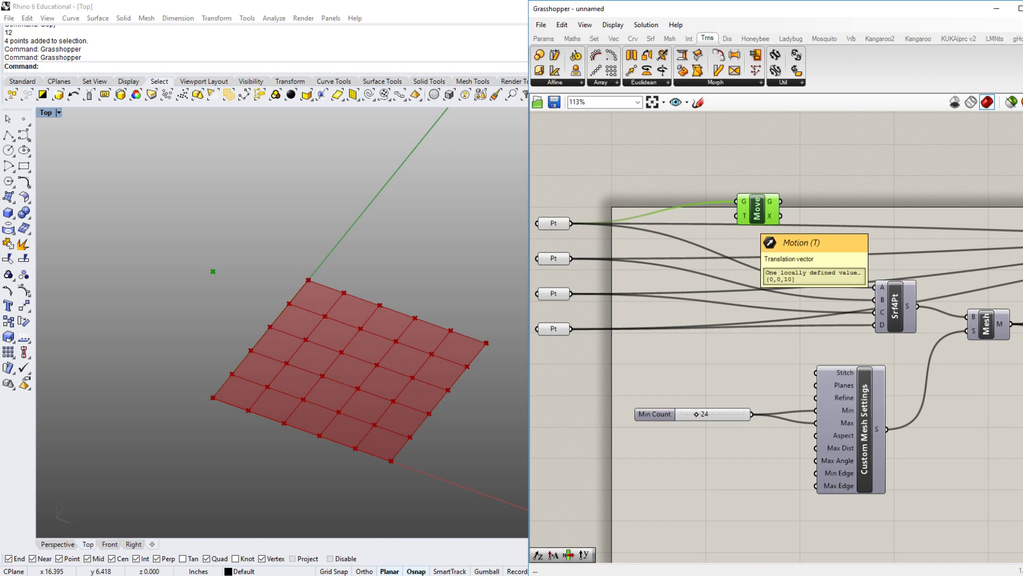
mouse_move(341, 405)
right_mouse_down("ctrl+shift")
mouse_move(356, 445)
mouse_move(354, 404)
right_mouse_up("ctrl+shift")
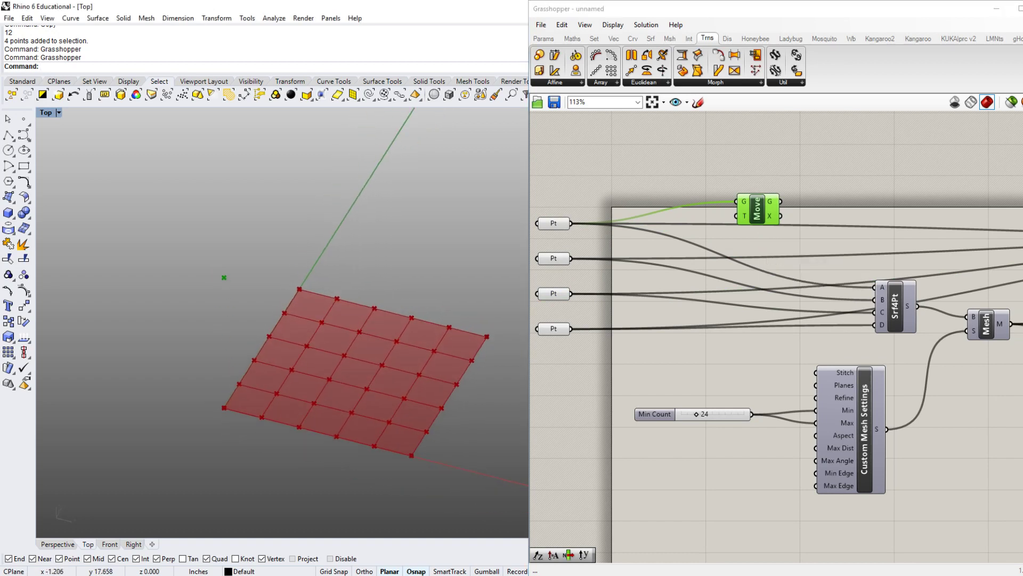
mouse_move(666, 175)
right_mouse_down()
mouse_move(734, 178)
mouse_move(674, 177)
right_mouse_up()
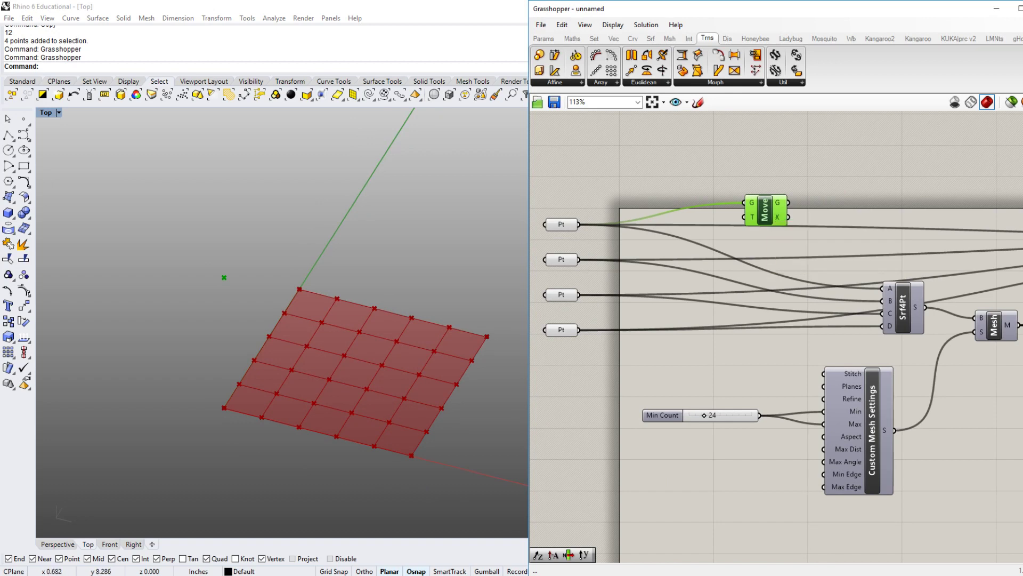
left_click(671, 160)
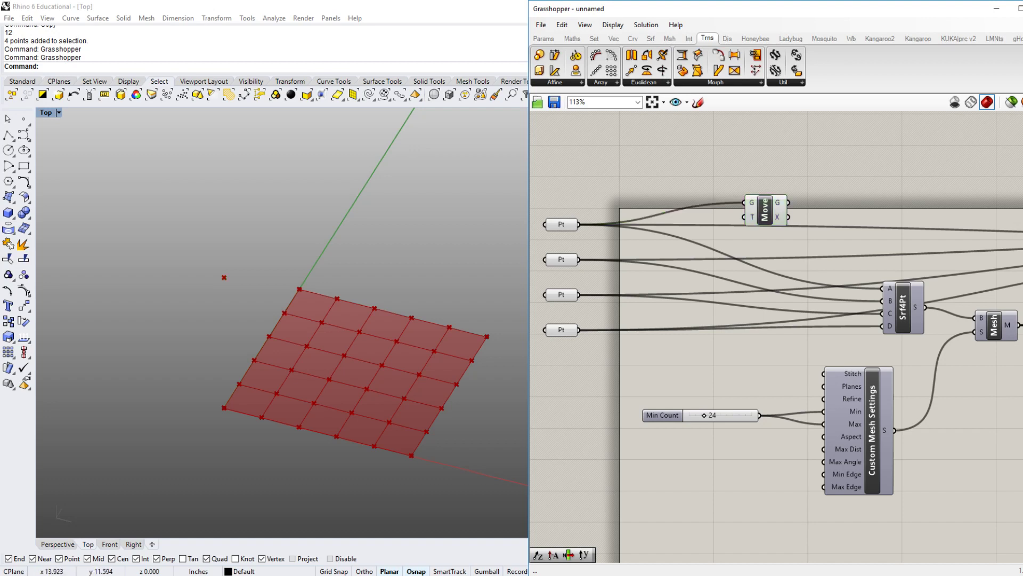
- Add a Unit Z vector component before Move and connect its output to Move's Motion input
right_click_drag(671, 160, 693, 169)
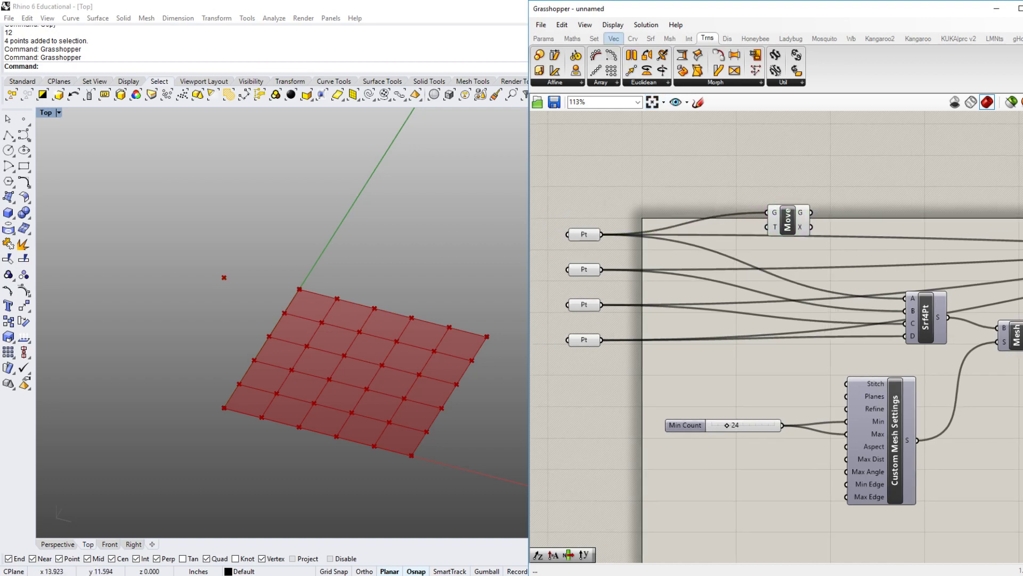
left_click(614, 38)
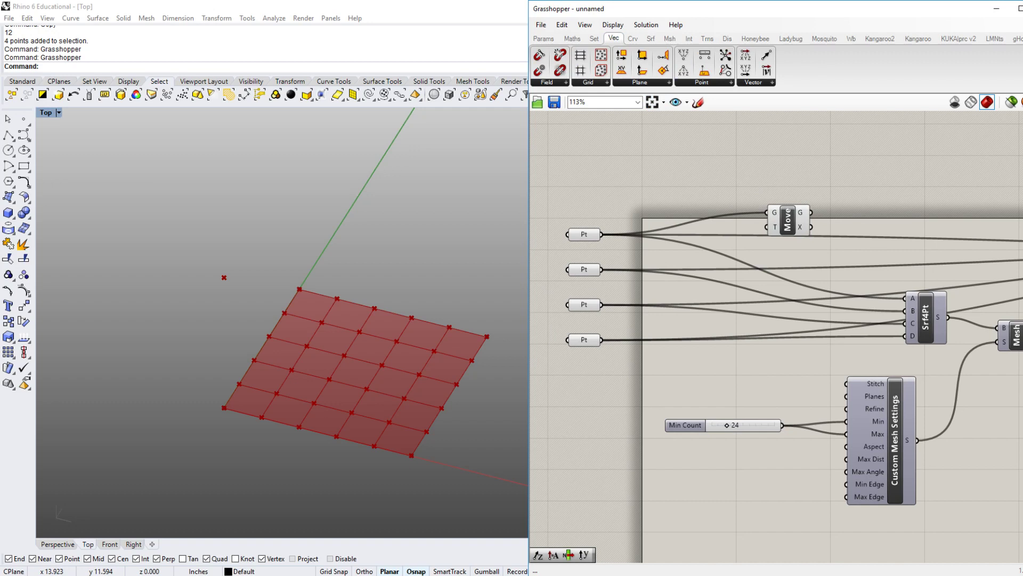
left_click(755, 82)
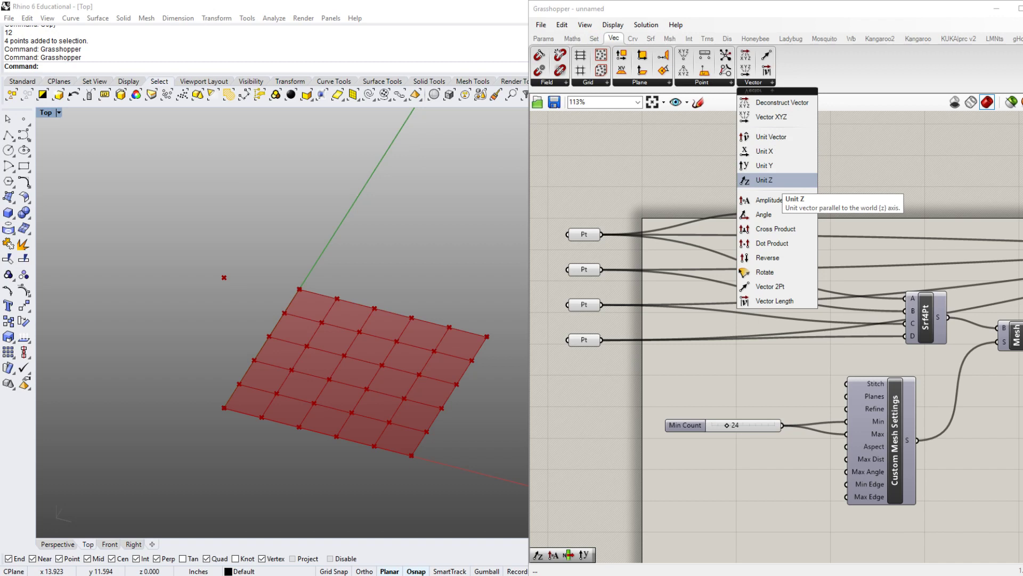
left_click(767, 179)
left_click(698, 179)
left_click(808, 220)
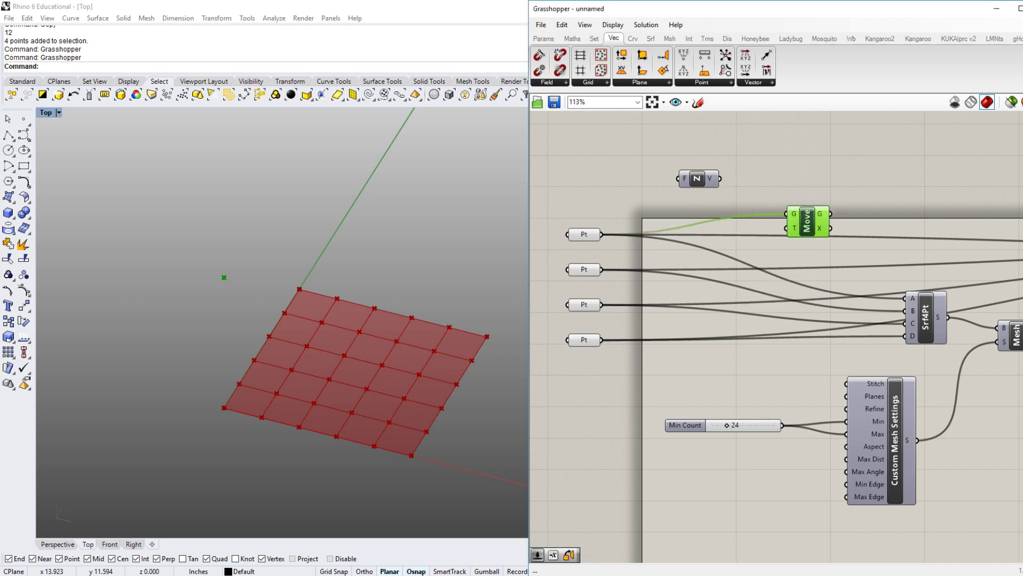
left_click_drag(697, 179, 786, 228)
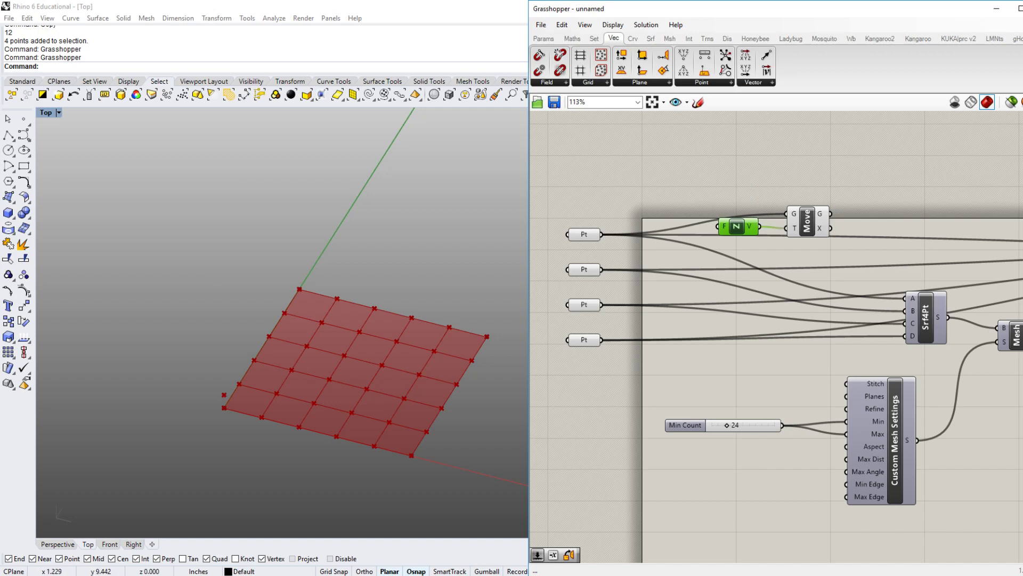
- Space out the Move and Unit Z components, placing Unit Z near the Pt parameters, between the first and second
right_click_drag(373, 362, 325, 331)
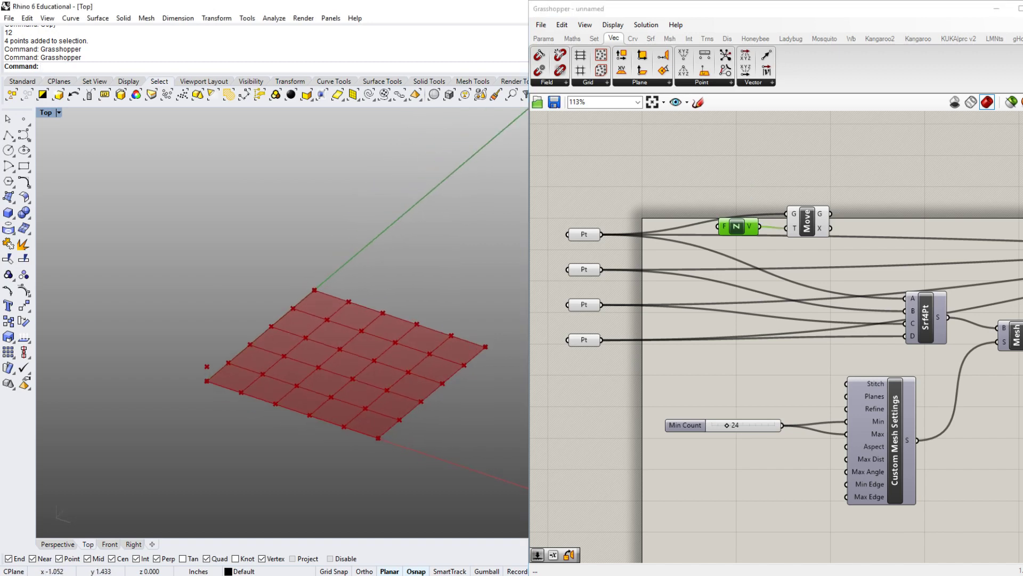
mouse_move(262, 390)
right_mouse_down()
mouse_move(238, 355)
mouse_move(233, 315)
mouse_move(224, 373)
mouse_move(261, 384)
right_mouse_up()
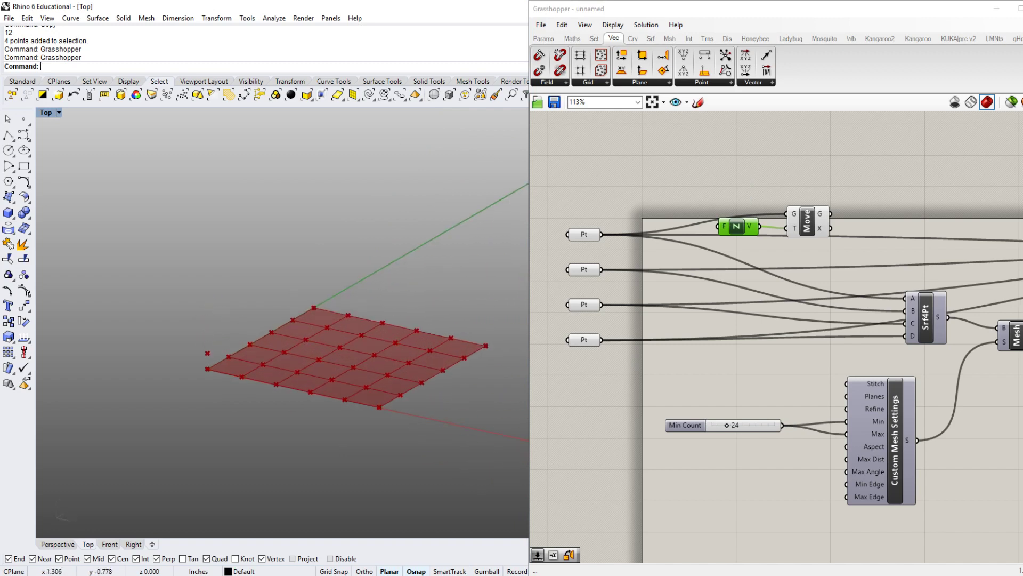
scroll(206, 359, "up", 6)
right_click_drag(767, 176, 742, 216)
left_click_drag(783, 262, 795, 262)
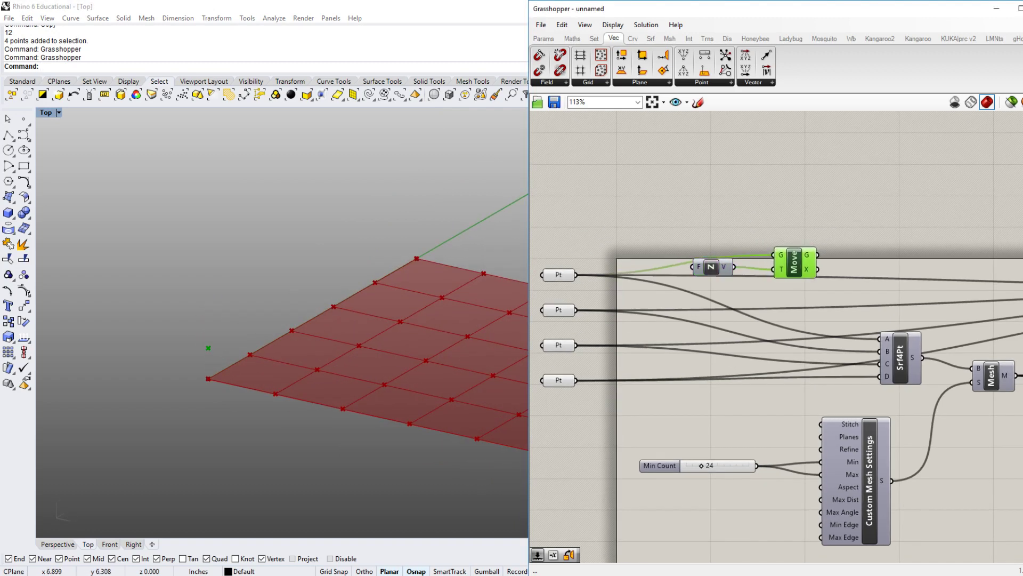
left_click_drag(711, 267, 650, 291)
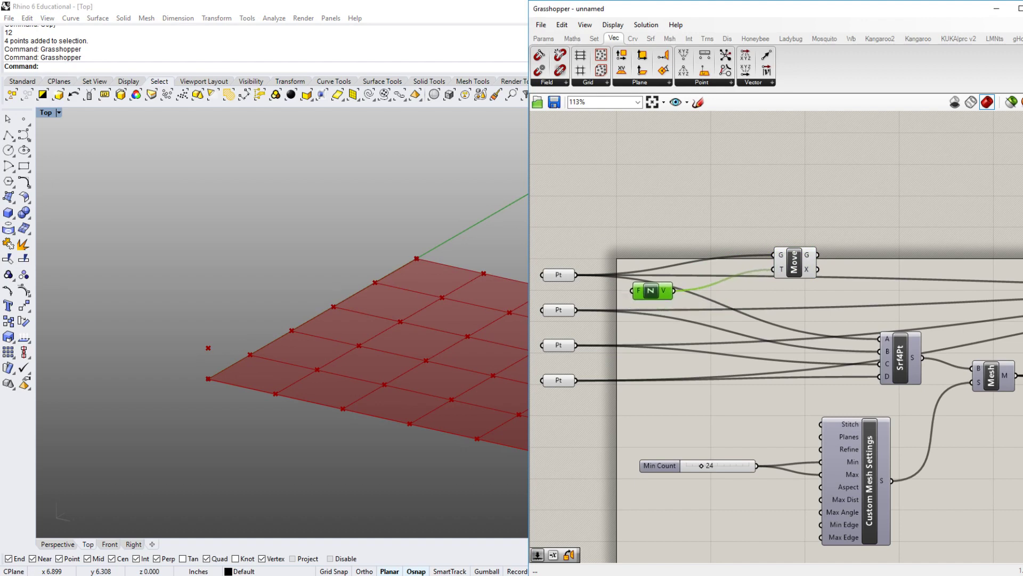
right_click_drag(651, 290, 694, 249)
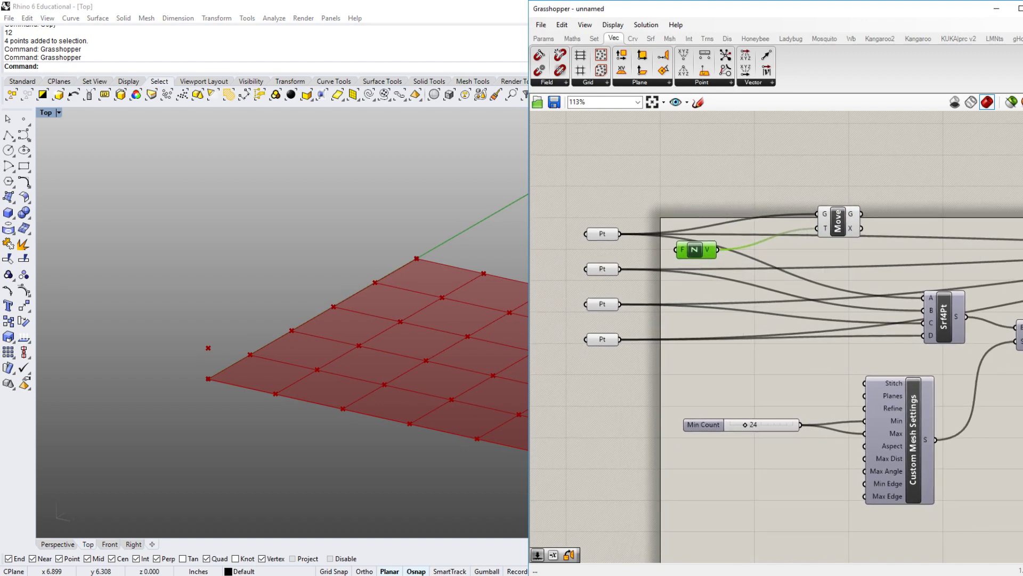
- Add a number slider with value 10.0 above the Pt parameters and connect it to Unit Z's Factor input
double_click(625, 149)
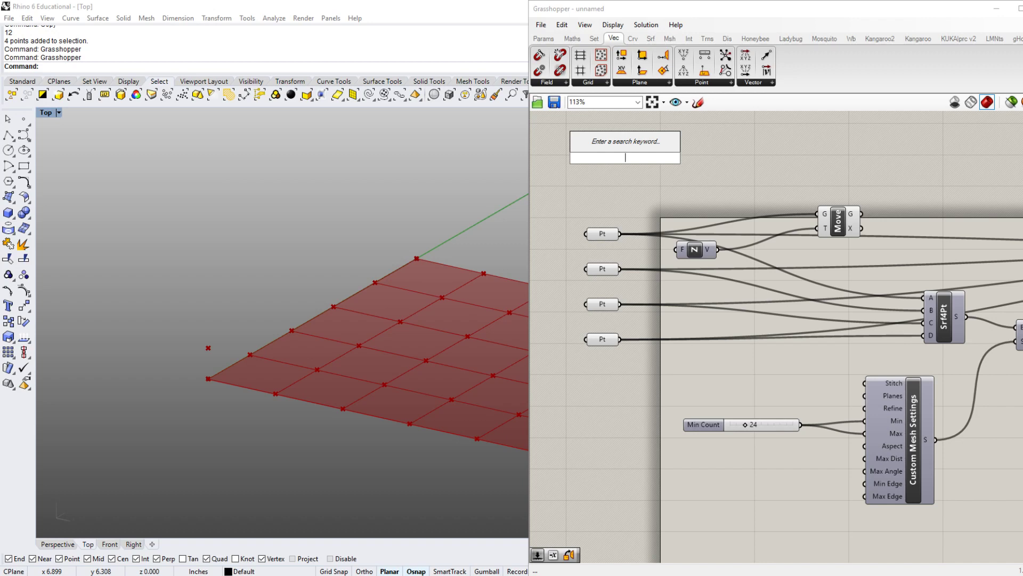
type("10.0")
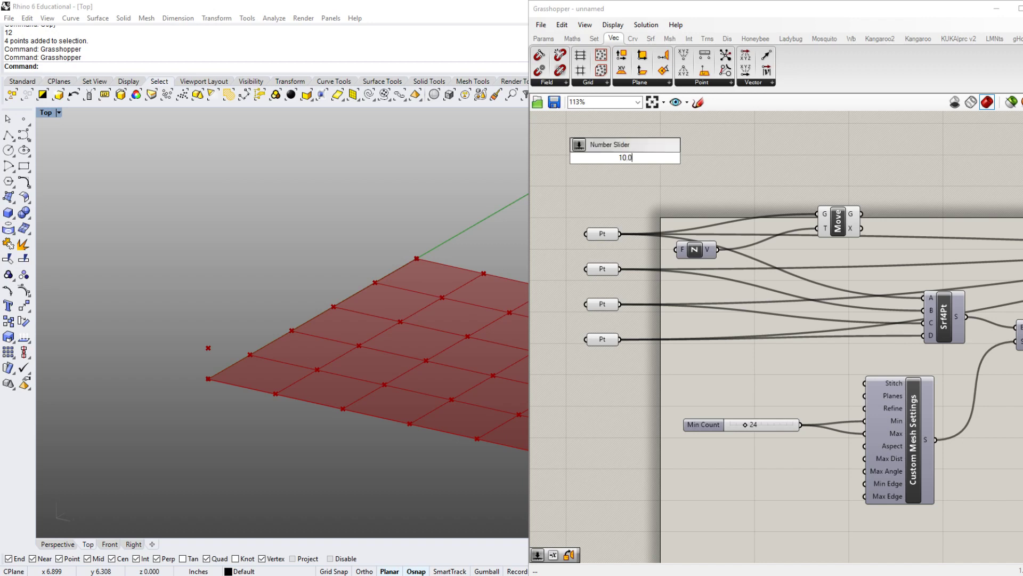
key("Return")
left_click_drag(587, 158, 546, 199)
left_click_drag(636, 198, 675, 249)
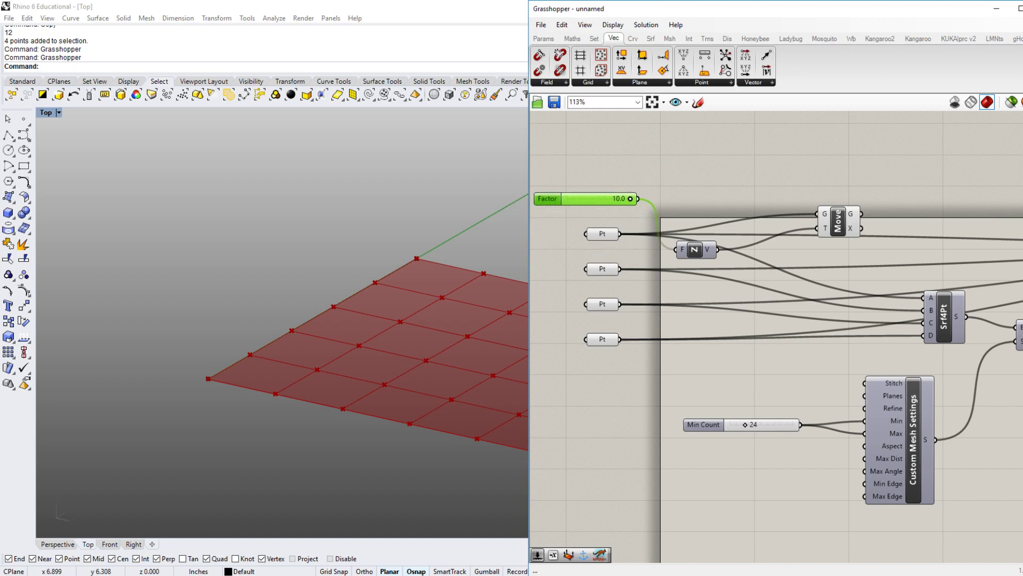
- Preview the moved corner point, set the Factor slider to 0.0 and place the slider level with Unit Z
right_click_drag(746, 267, 772, 321)
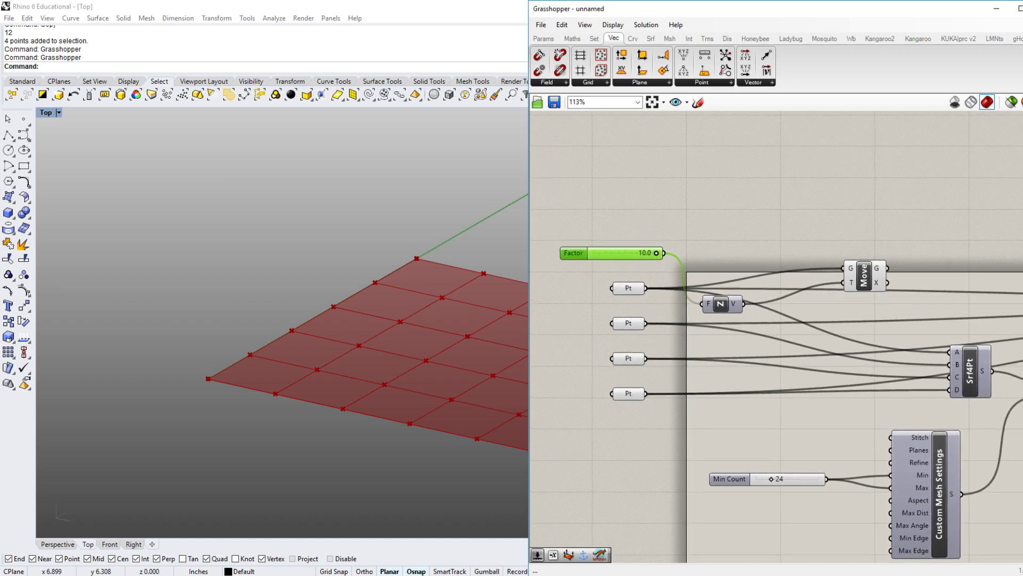
left_click(864, 275)
scroll(293, 300, "down", 6)
right_click_drag(297, 337, 262, 361)
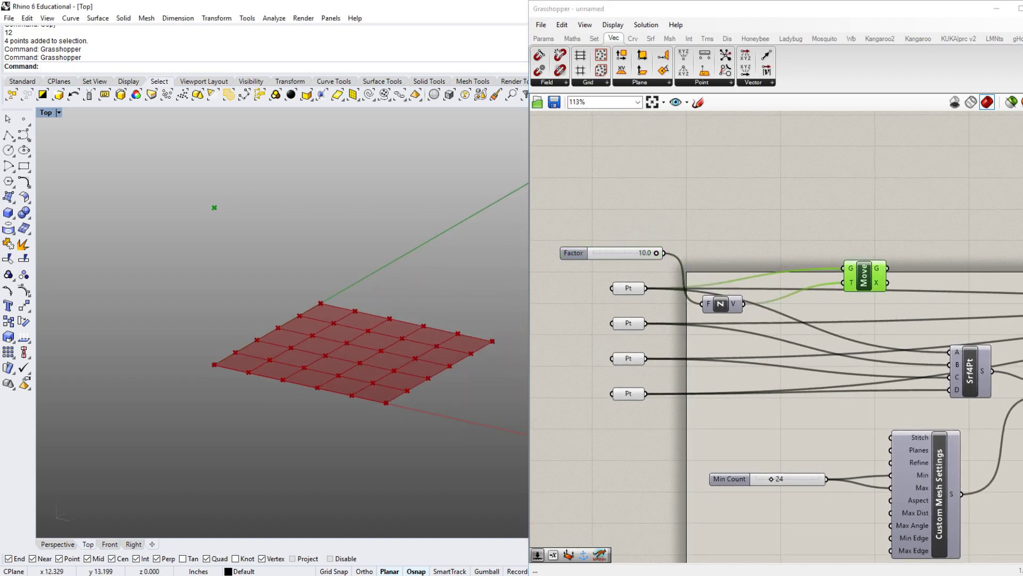
left_click_drag(656, 252, 611, 253)
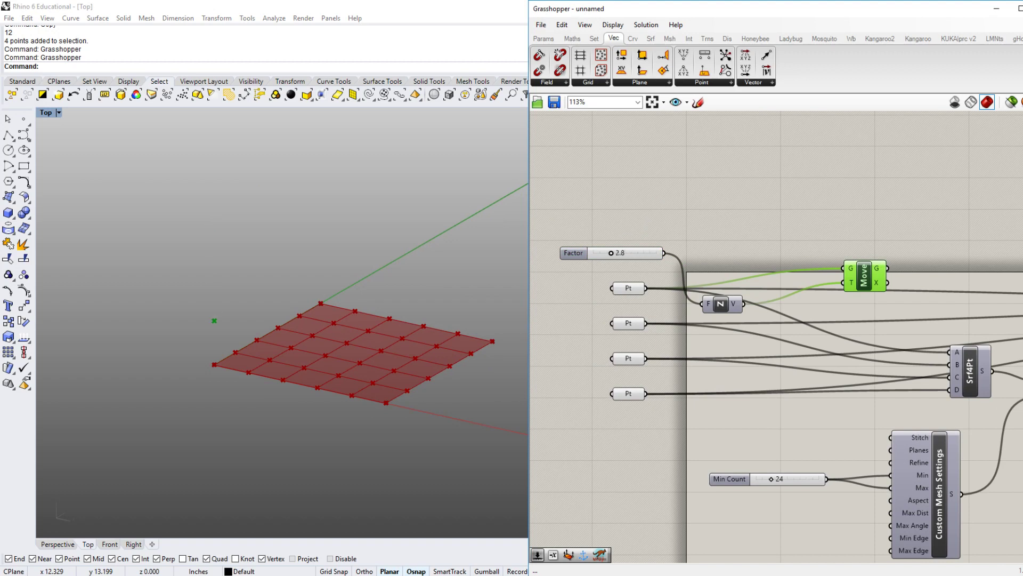
left_click_drag(611, 253, 561, 303)
right_click_drag(773, 405, 773, 353)
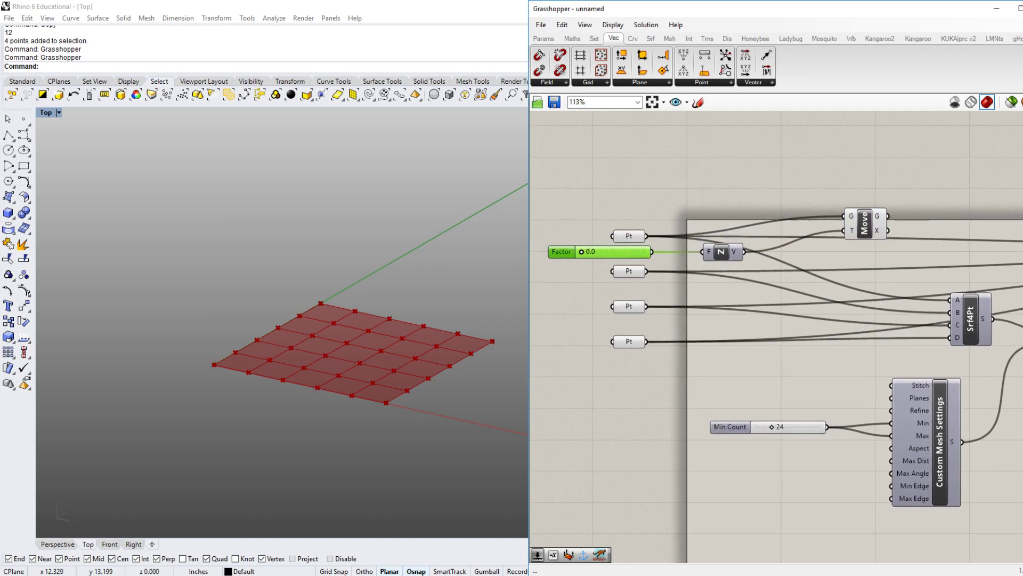
- Duplicate the Move component with its input wires and place the copy beneath the original, beside Srf4Pt
left_click(868, 227)
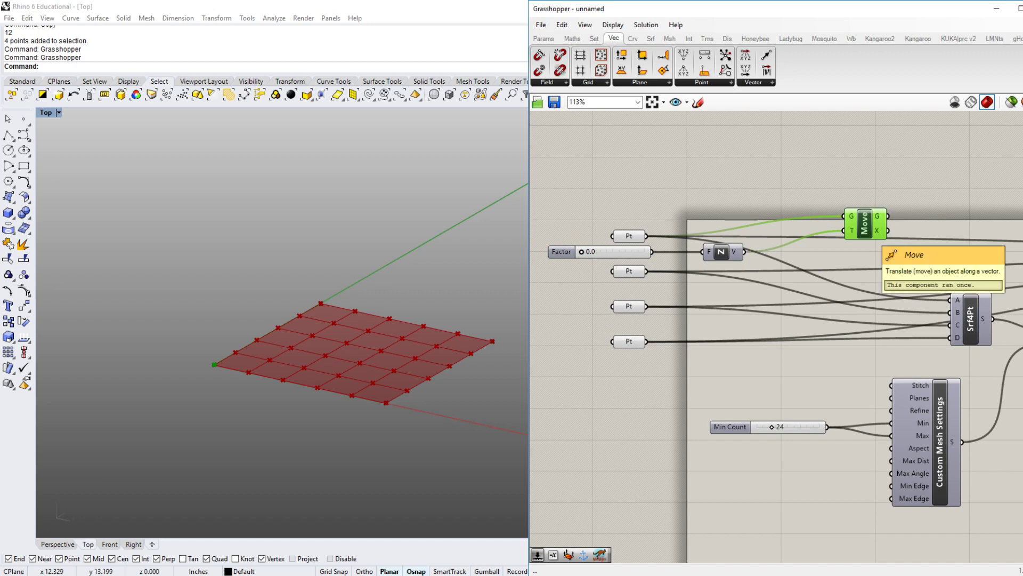
left_click_drag(867, 227, 876, 306, "alt")
mouse_move(865, 223)
left_mouse_down()
mouse_move(863, 244)
mouse_move(866, 224)
left_mouse_up()
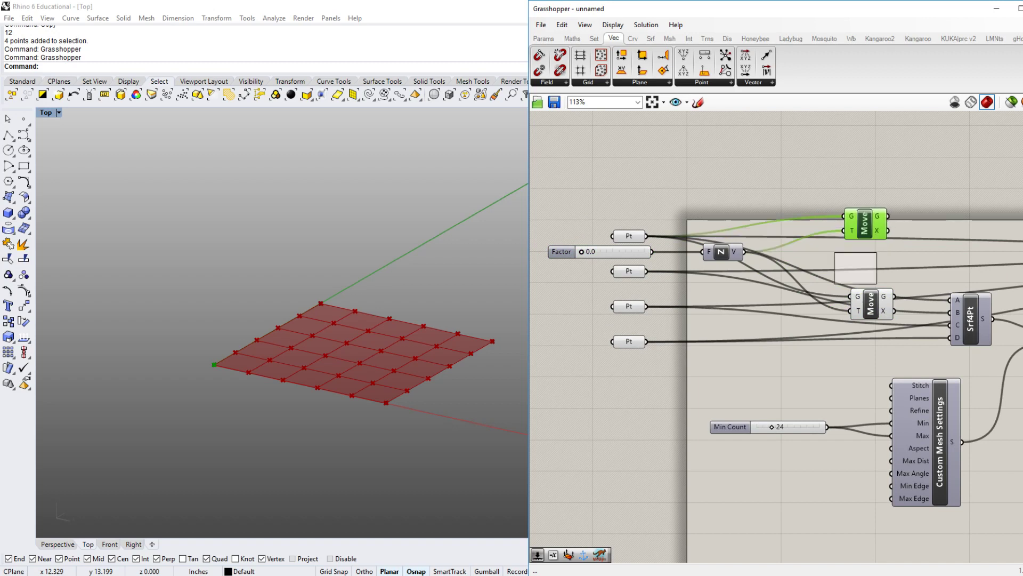
left_click_drag(811, 369, 810, 369, "alt")
key("Delete")
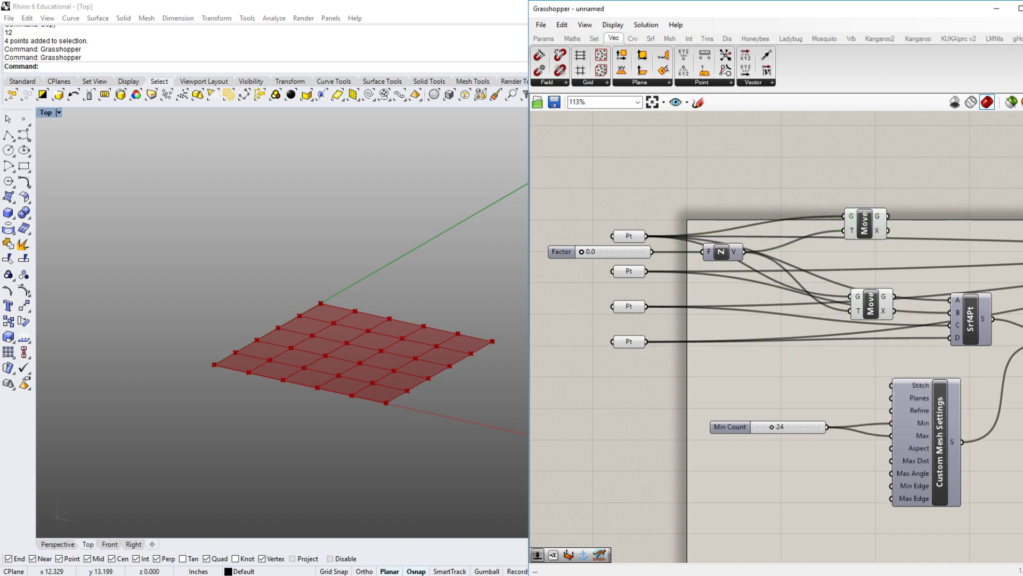
- Replace the duplicated Move's Geometry input with the third Pt parameter and select both Move components to check their points
left_click(629, 235)
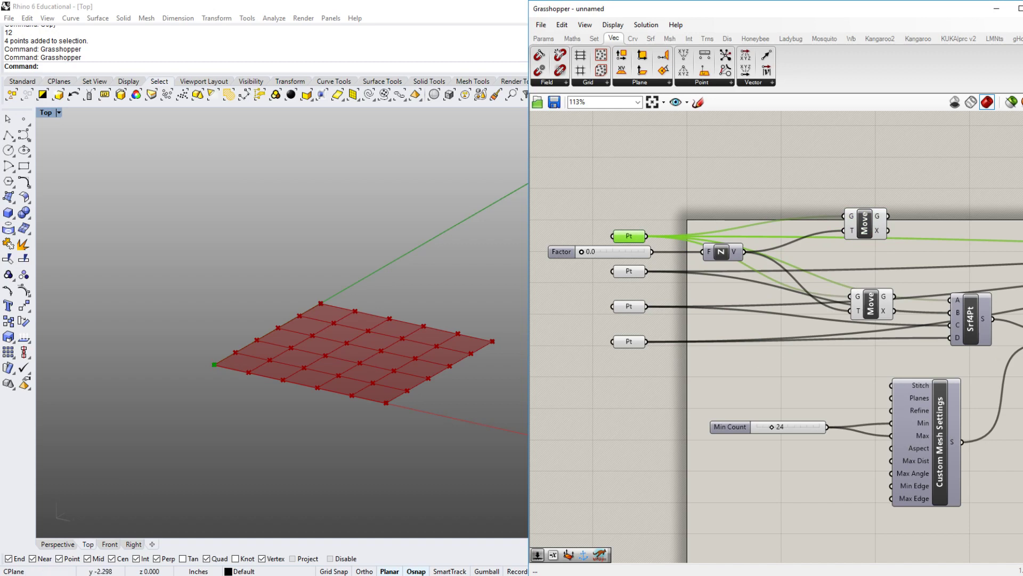
left_click_drag(646, 306, 850, 296)
left_click(871, 304)
left_click(865, 224)
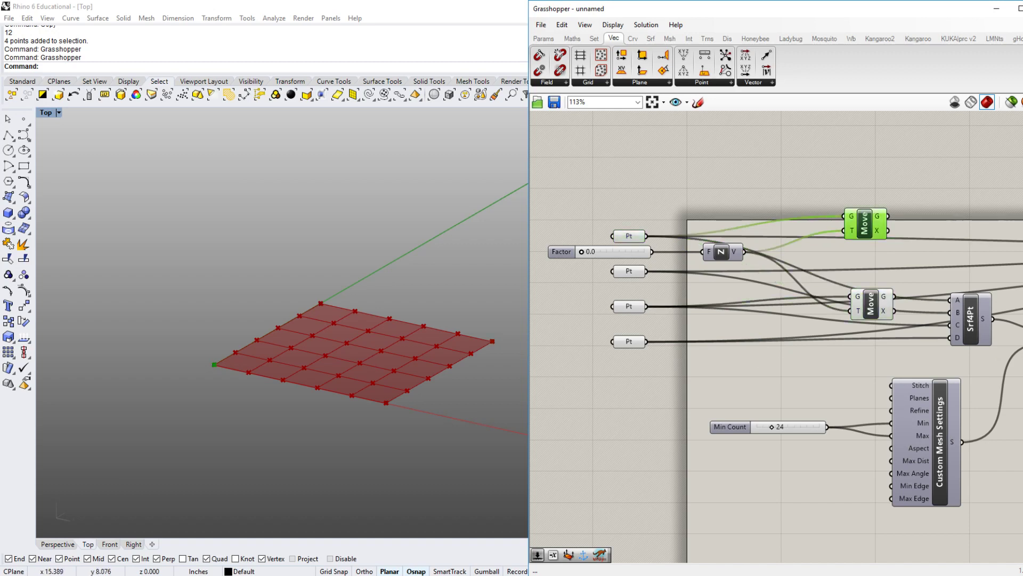
- Move the Factor slider and the Unit Z component above the row of the first Pt parameter
right_click_drag(799, 277, 826, 285)
left_click(746, 260)
left_click(587, 259)
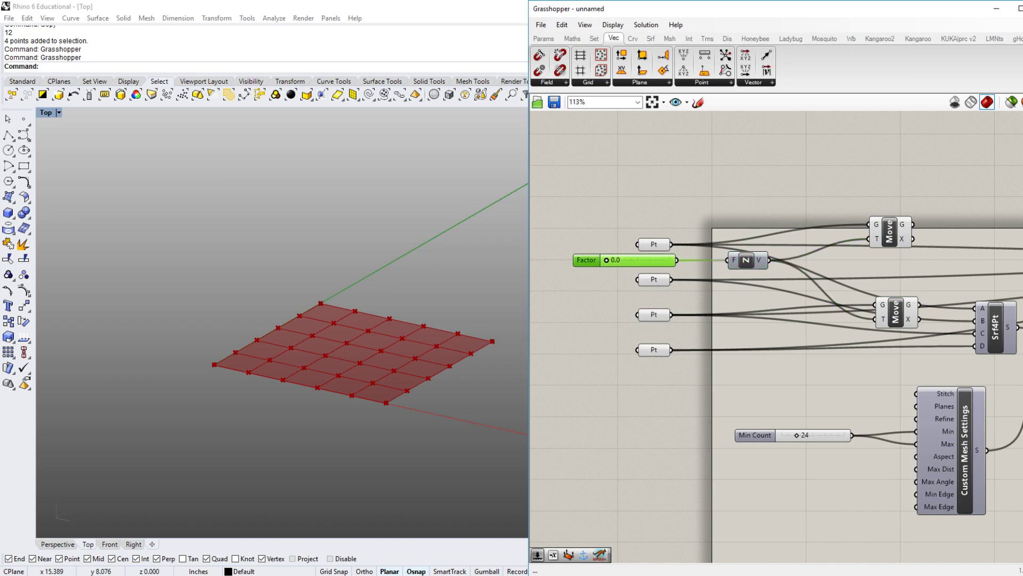
left_click_drag(587, 259, 587, 210)
left_click_drag(746, 260, 744, 217)
mouse_move(605, 210)
left_mouse_down()
mouse_move(642, 210)
mouse_move(606, 211)
left_mouse_up()
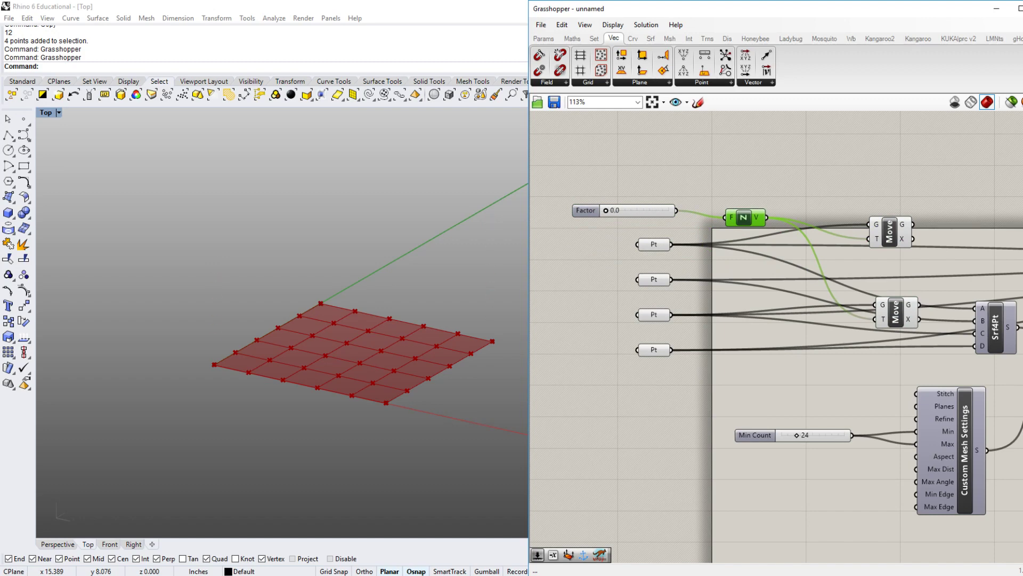
- Shift the second Move component up, clear of Srf4Pt and close beneath the first Move
right_click_drag(895, 347, 759, 363)
left_click_drag(758, 330, 756, 294)
right_click_drag(756, 341, 707, 319)
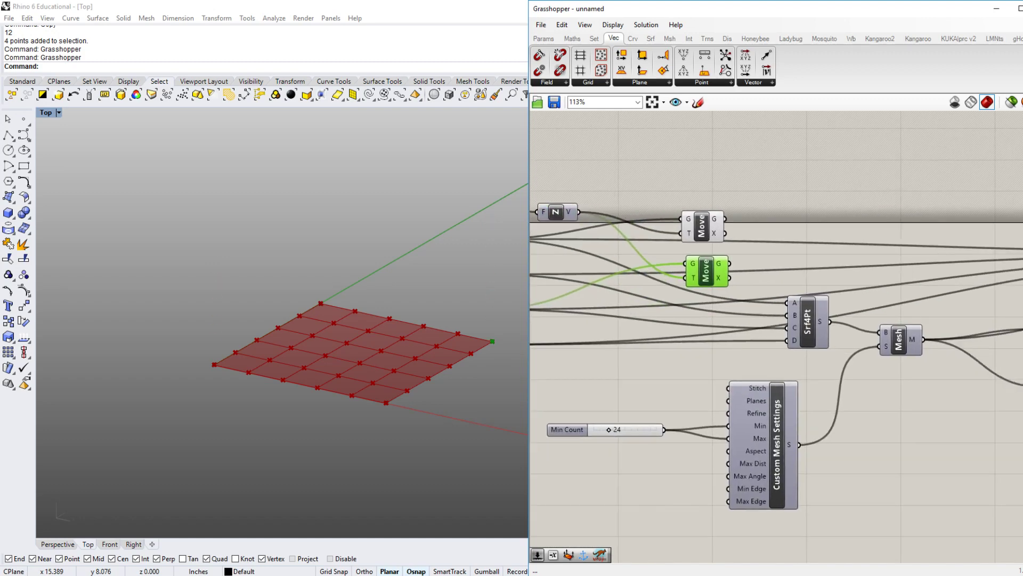
- Turn on the preview of the Srf4Pt component
left_click(807, 321)
right_click(817, 204)
left_click(842, 210)
right_click_drag(831, 211, 1012, 250)
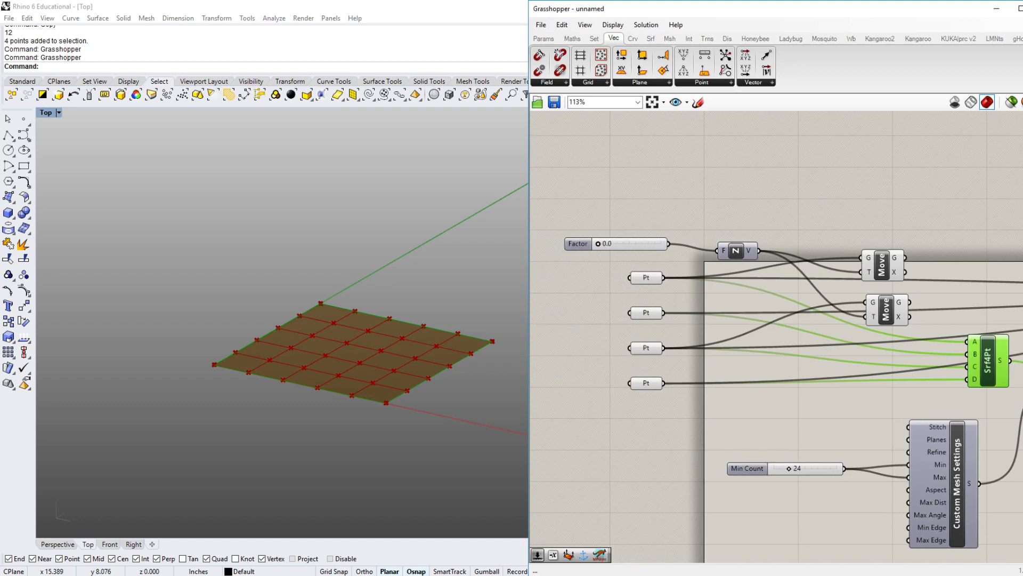
- Keep the Factor slider at 0.0 and align the second Move component directly under the first
mouse_move(599, 244)
left_mouse_down()
mouse_move(634, 243)
mouse_move(599, 243)
left_mouse_up()
right_click_drag(799, 213, 756, 183)
left_click_drag(843, 279, 838, 273)
right_click_drag(838, 274, 825, 273)
scroll(567, 244, "down", 4)
scroll(566, 244, "up", 2)
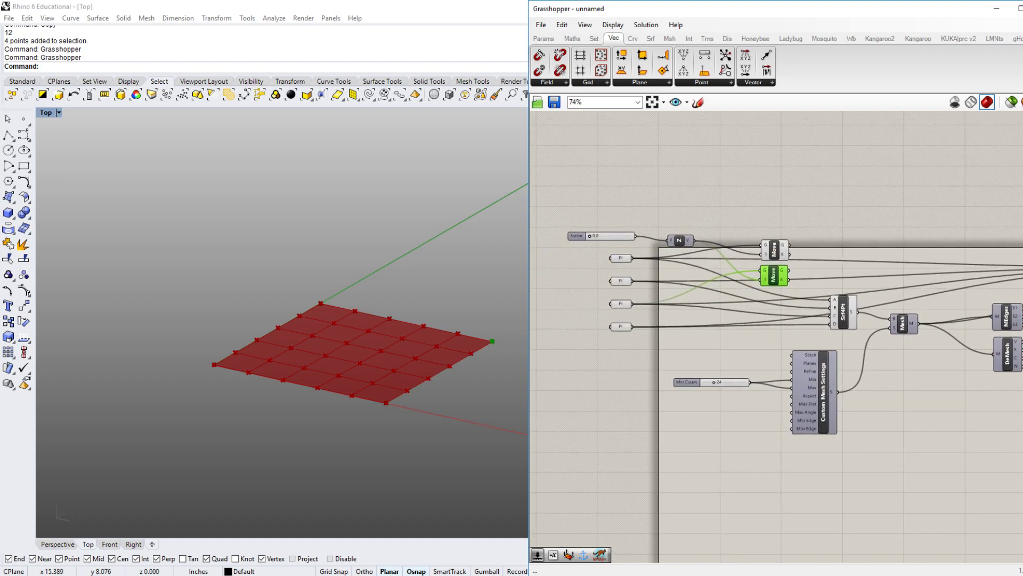
- Nudge the second Move component into line just beneath the first Move
left_click_drag(863, 312, 862, 316)
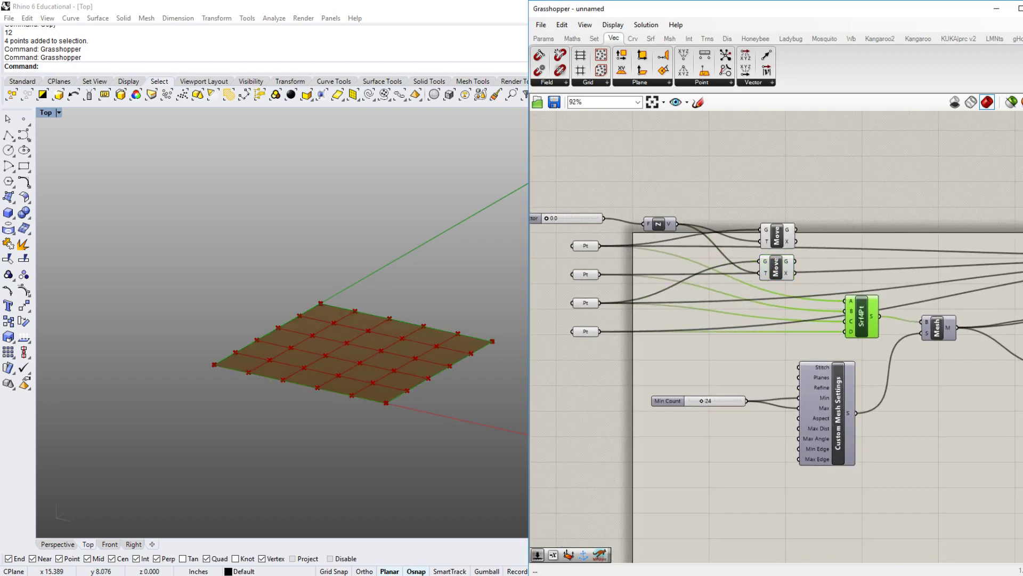
right_click_drag(868, 251, 553, 253)
scroll(612, 246, "down", 2)
scroll(858, 277, "up", 3)
scroll(936, 273, "down", 5)
scroll(618, 280, "up", 6)
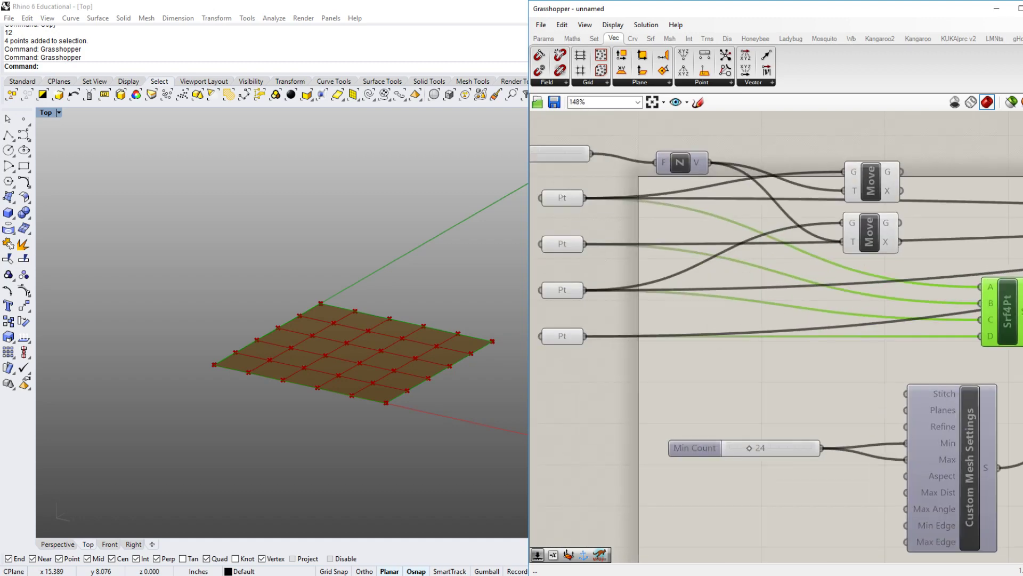
right_click_drag(617, 280, 603, 309)
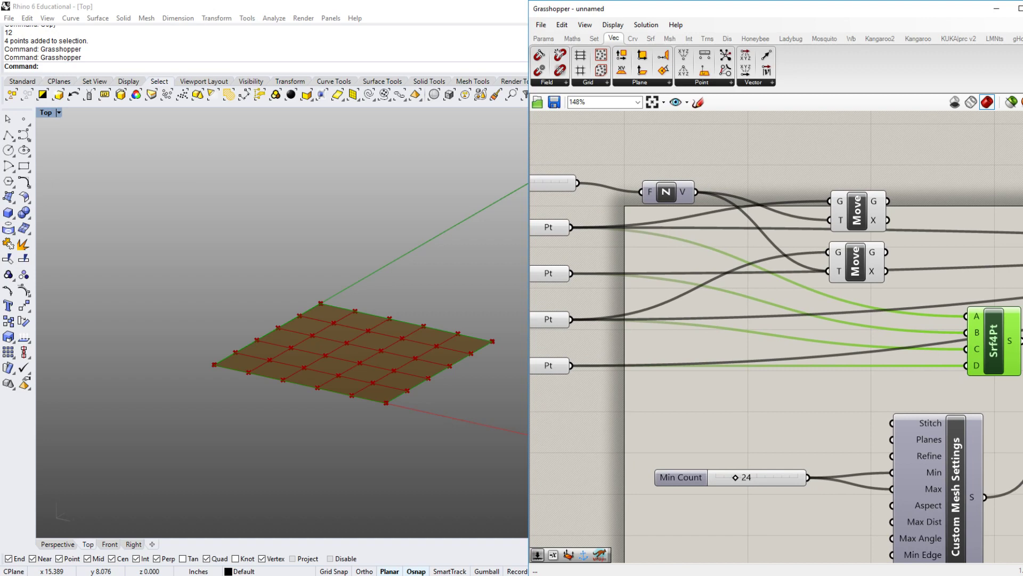
mouse_move(856, 261)
left_mouse_down()
mouse_move(861, 312)
mouse_move(859, 259)
left_mouse_up()
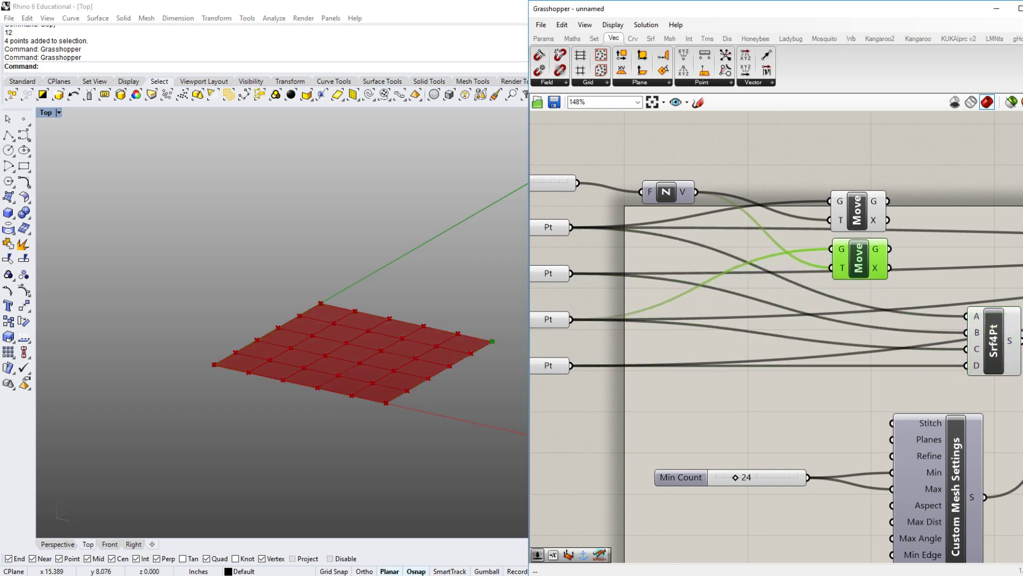
- Rewire Srf4Pt so input A takes the first Move's geometry and input C the second Move's, replacing the direct Pt wires
left_click_drag(571, 318, 966, 349)
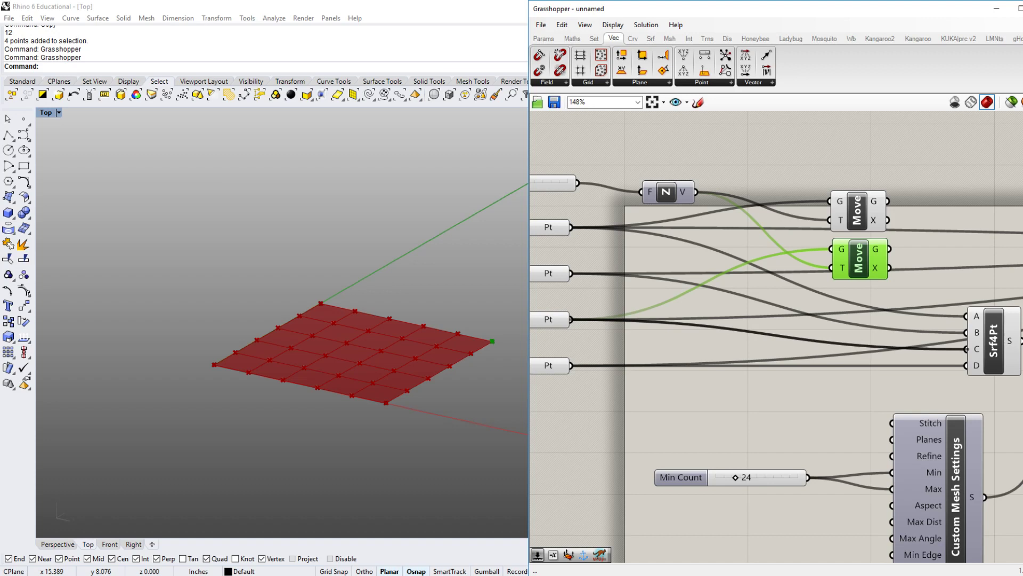
left_click_drag(967, 349, 967, 349, "ctrl")
right_click_drag(798, 341, 862, 362)
left_click_drag(742, 301, 1022, 337, "ctrl")
right_click_drag(1013, 338, 916, 312)
mouse_move(826, 254)
left_mouse_down()
mouse_move(828, 325)
mouse_move(933, 346)
left_mouse_up()
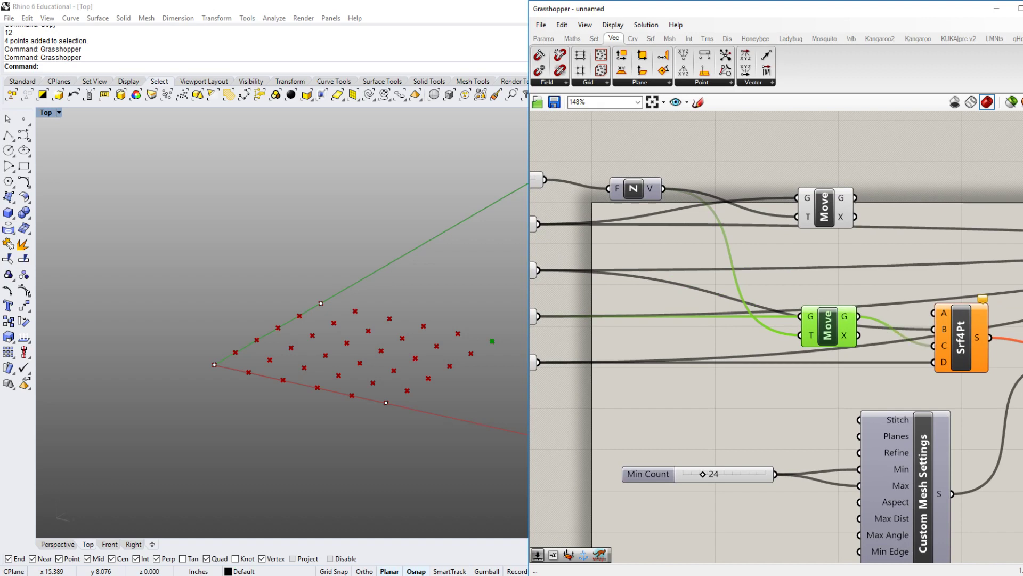
left_click_drag(854, 198, 933, 313)
left_click(746, 395)
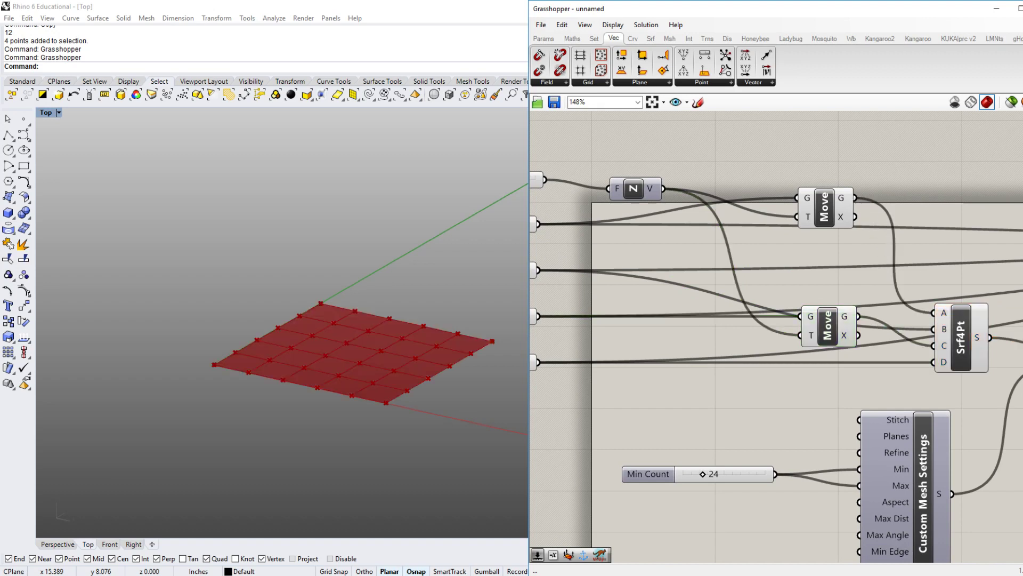
- Test the Factor slider, orbit to check the two corners' height, and return the slider to 0.0
right_click_drag(747, 394, 889, 447)
mouse_move(593, 232)
left_mouse_down()
mouse_move(641, 231)
mouse_move(595, 231)
left_mouse_up()
right_click_drag(350, 339, 286, 429)
left_click(676, 252)
scroll(676, 253, "down", 5)
right_click_drag(676, 253, 443, 253)
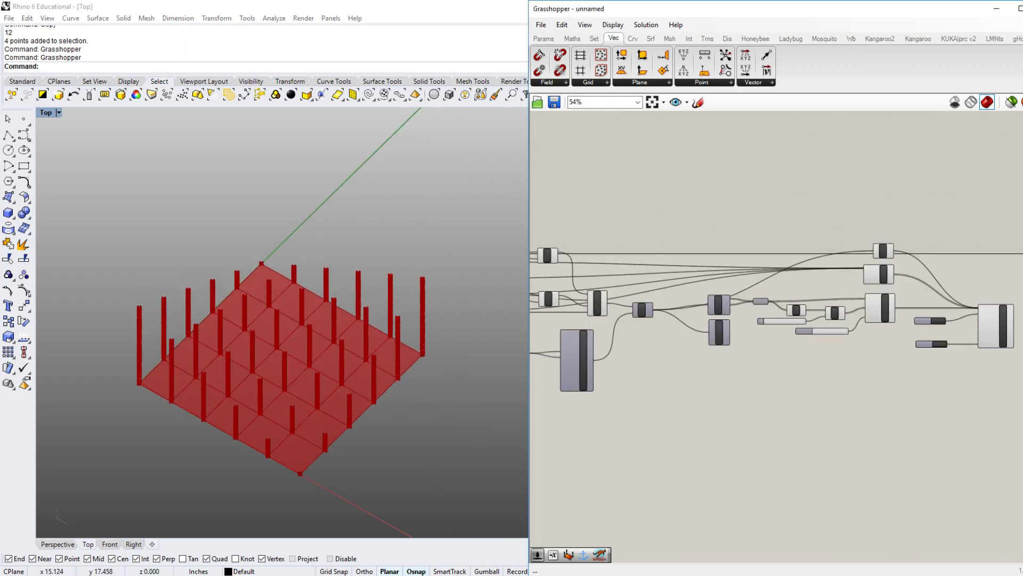
- Reset the Kangaroo simulation and turn off the preview of the BouncySolver component
scroll(980, 338, "up", 5)
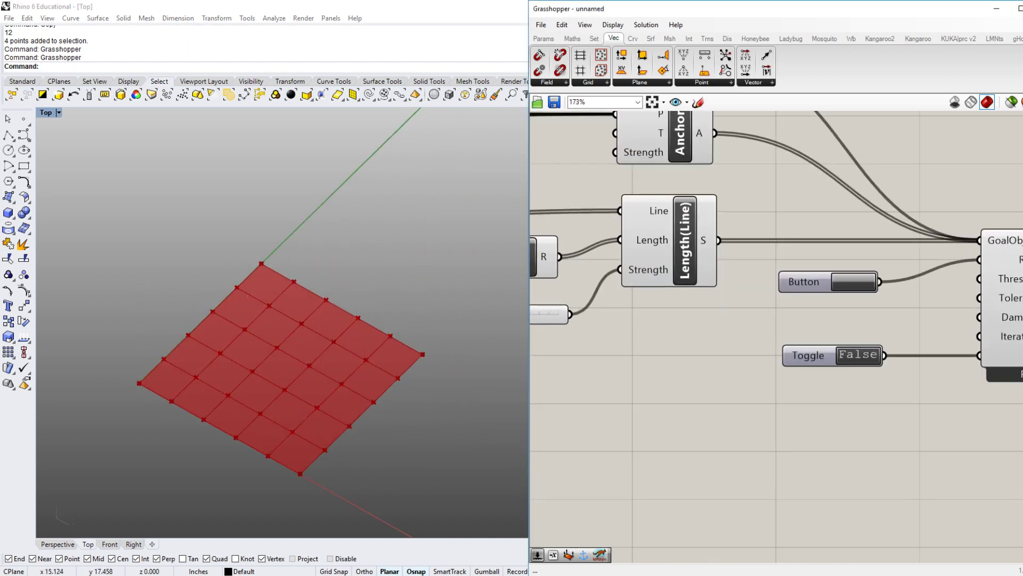
right_click_drag(980, 339, 822, 363)
scroll(367, 370, "down", 1)
scroll(426, 405, "up", 3)
right_click_drag(325, 384, 295, 350)
right_click_drag(603, 312, 700, 310)
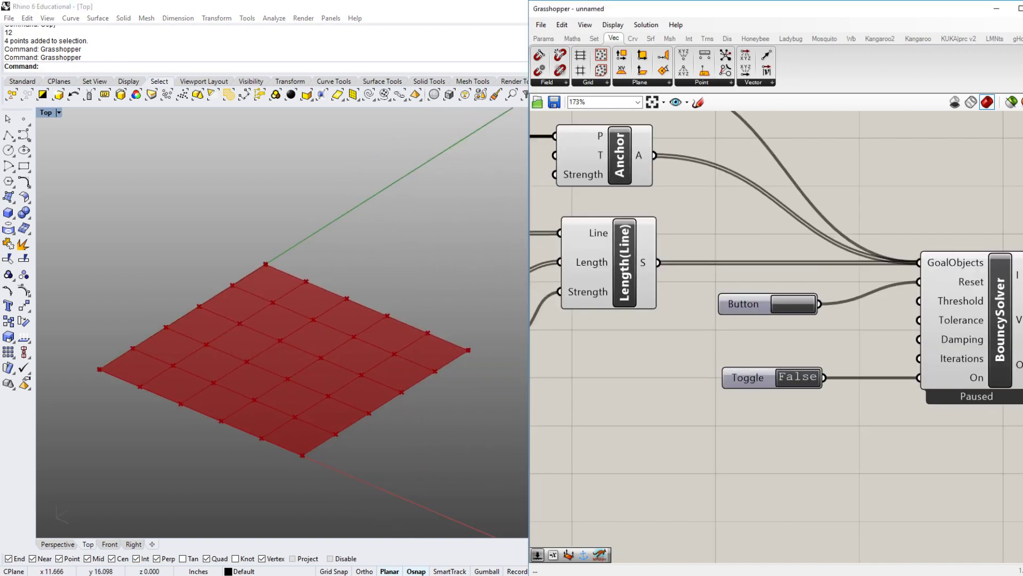
left_click(1000, 320)
middle_click(954, 167)
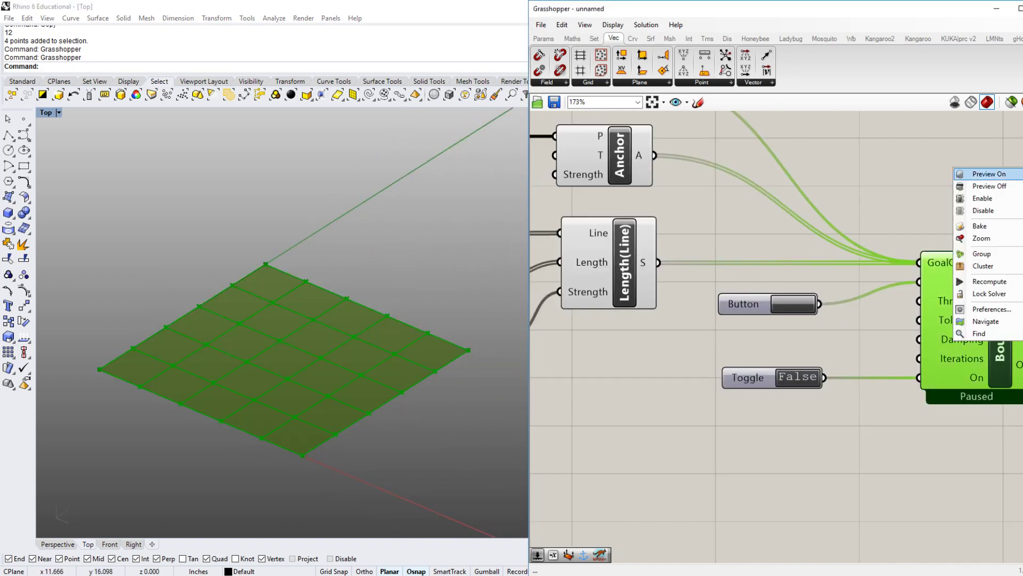
left_click(980, 186)
- Bring the Anchor component back along the definition and place it just above Srf4Pt
scroll(776, 336, "down", 4)
right_click_drag(602, 319, 1007, 316)
right_click_drag(933, 320, 621, 319)
left_click_drag(886, 261, 583, 248)
right_click_drag(584, 248, 906, 252)
left_click_drag(906, 252, 791, 255)
right_click_drag(791, 256, 975, 318)
scroll(877, 297, "up", 2)
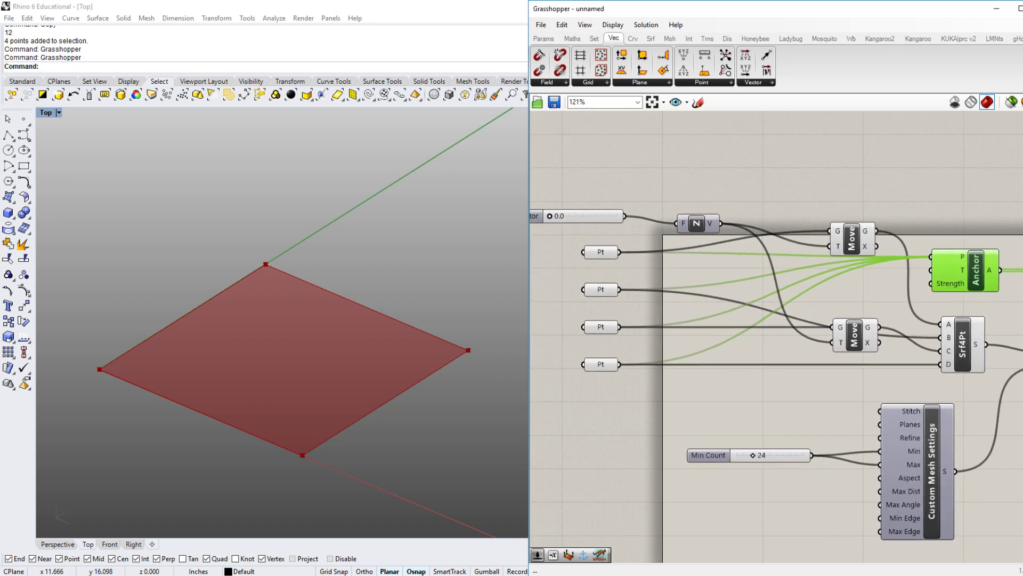
- Disconnect the first and third Pt parameters from the Anchor's P input
left_click_drag(619, 252, 931, 256)
left_click_drag(620, 327, 931, 256, "ctrl")
left_click(855, 334)
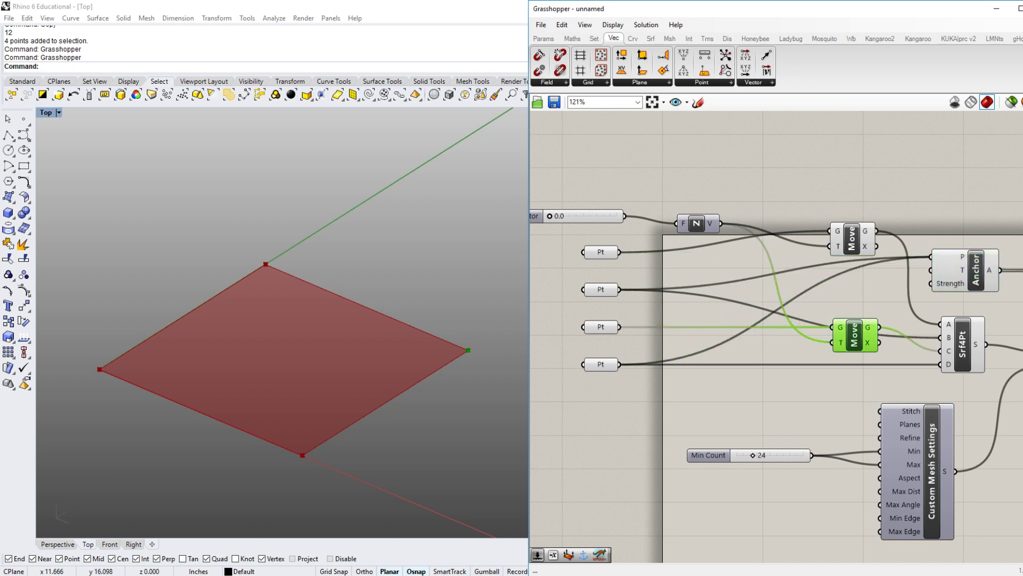
left_click_drag(619, 252, 930, 257, "shift")
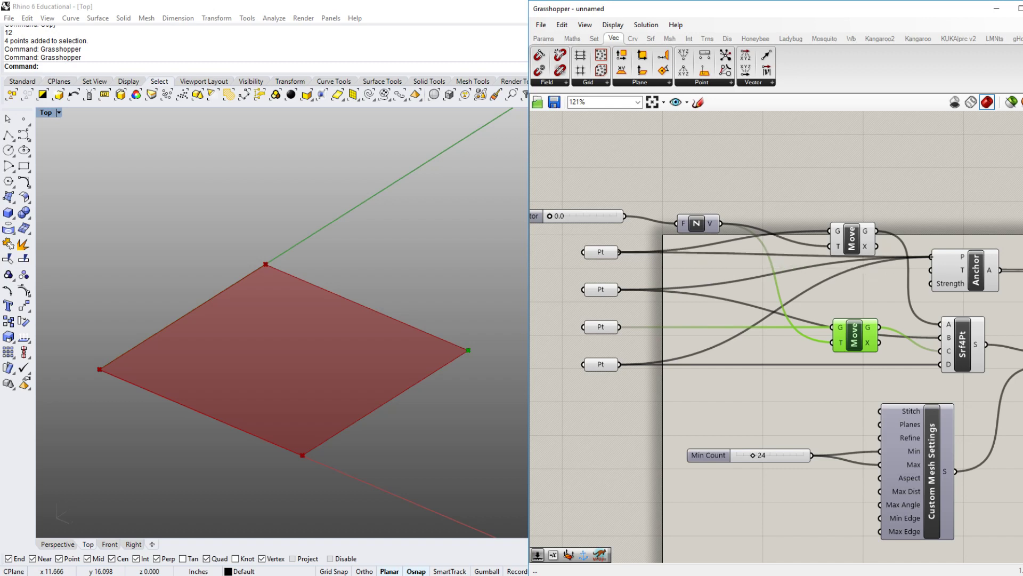
left_click_drag(620, 252, 931, 257, "ctrl")
- Add the geometry outputs of both Move components to the Anchor's P input
mouse_move(852, 238)
left_mouse_down()
mouse_move(853, 254)
mouse_move(852, 241)
left_mouse_up()
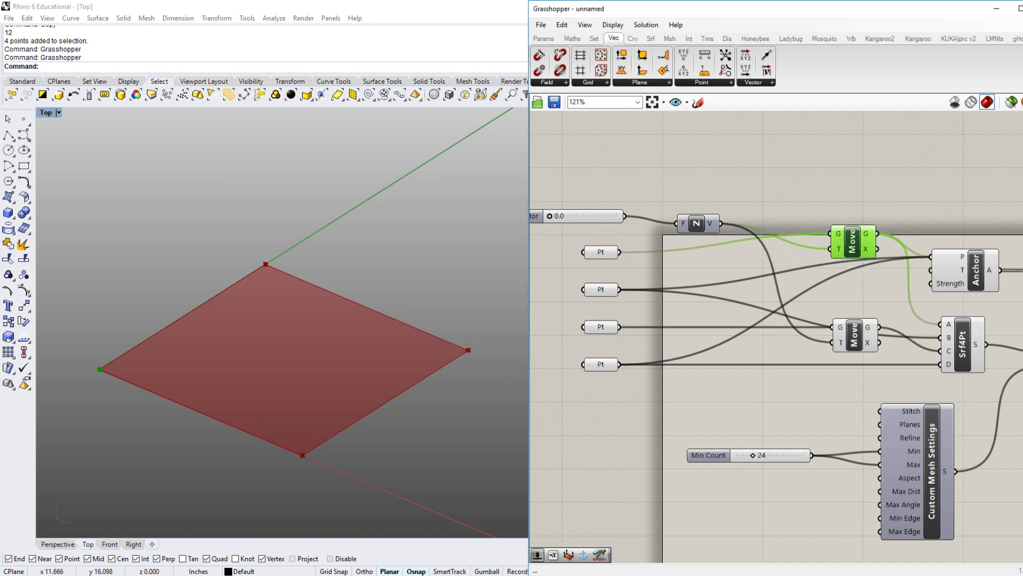
left_click_drag(880, 327, 931, 257, "shift")
right_click_drag(881, 283, 711, 284)
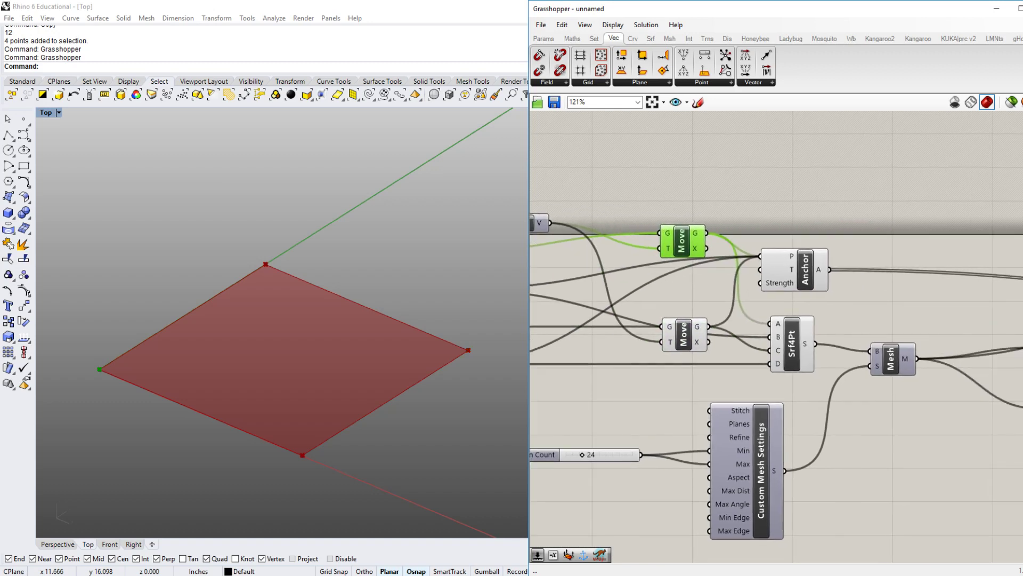
- Shift Srf4Pt slightly lower beside the second Move and place the Anchor component between Show and Length(Line)
scroll(711, 283, "down", 2)
left_click(793, 323)
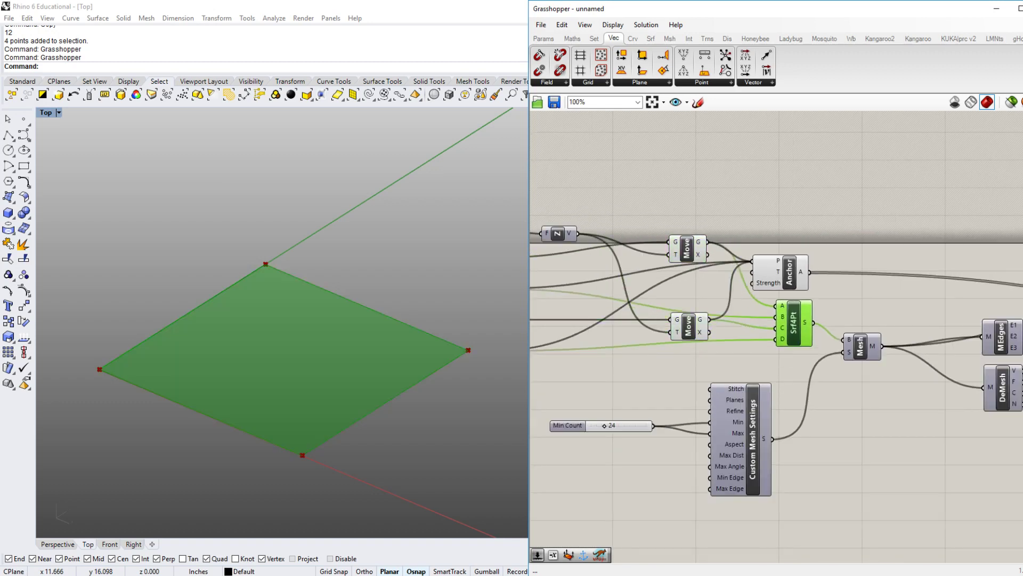
left_click_drag(793, 323, 786, 334)
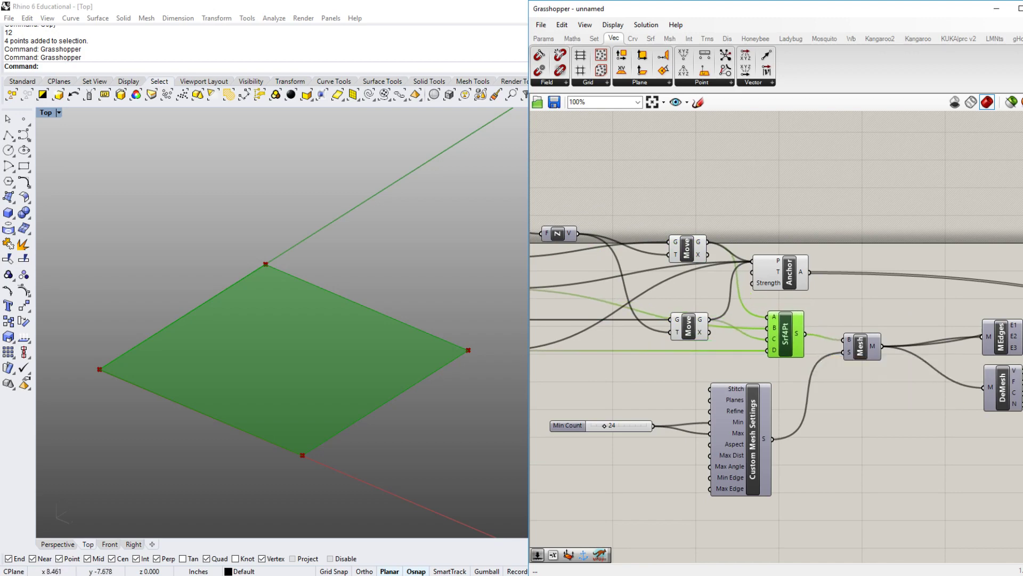
right_click_drag(864, 298, 707, 299)
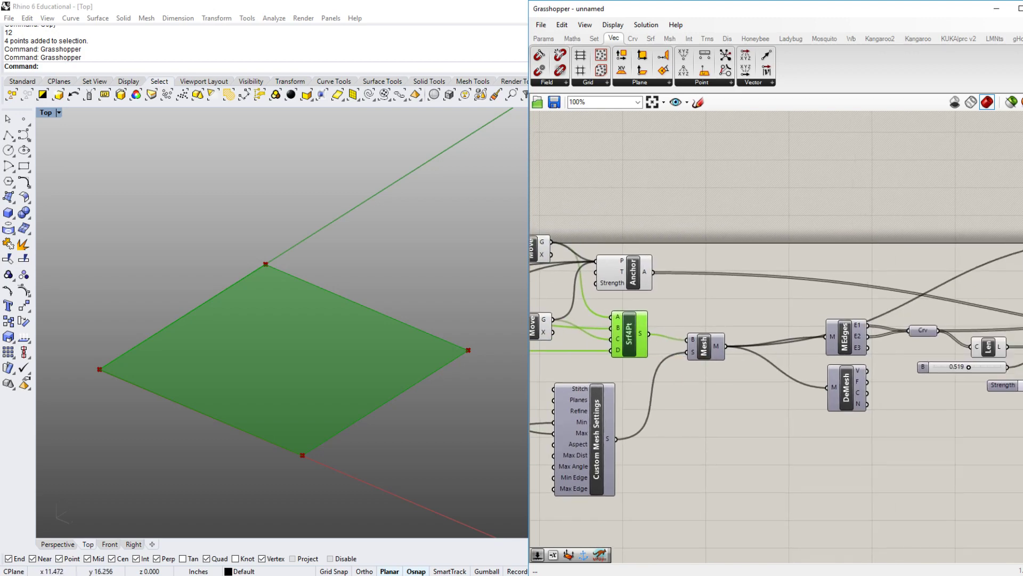
left_click_drag(630, 271, 913, 272)
scroll(617, 257, "down", 3)
scroll(981, 288, "up", 4)
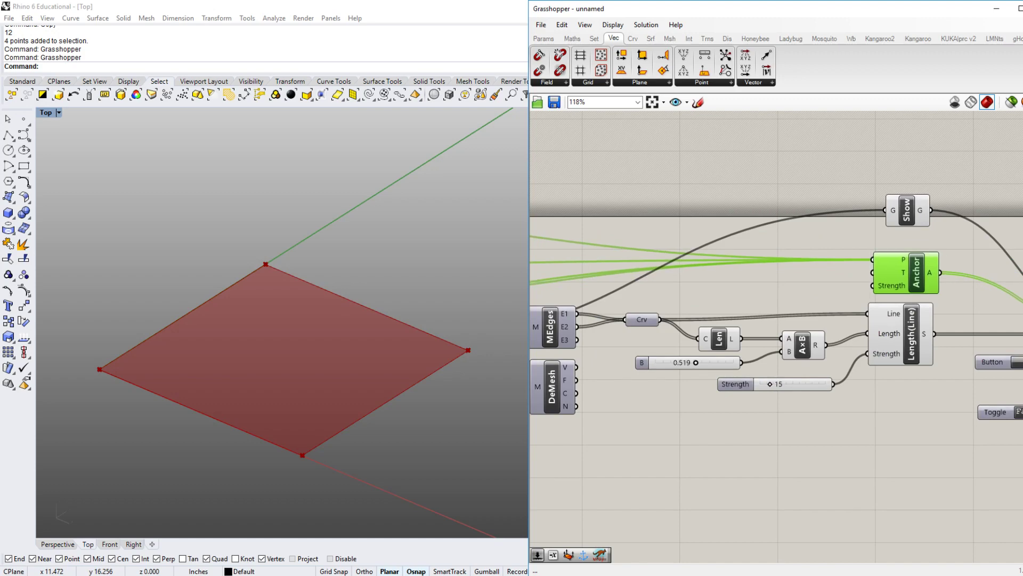
- Turn the preview of the BouncySolver component back on
right_click_drag(914, 272, 715, 257)
scroll(716, 258, "down", 1)
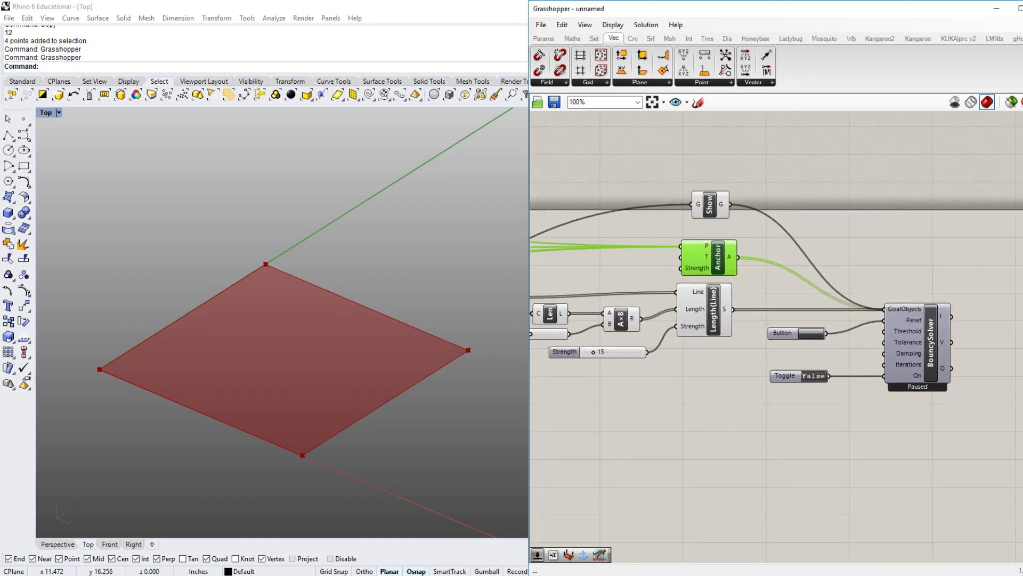
left_click(931, 343)
right_click(925, 268)
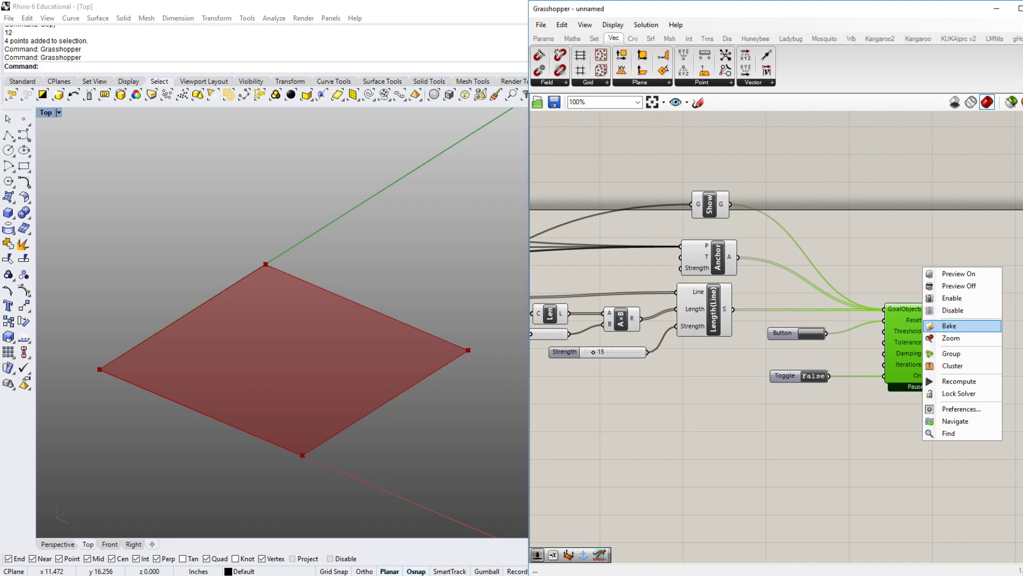
left_click(958, 274)
left_click(958, 273)
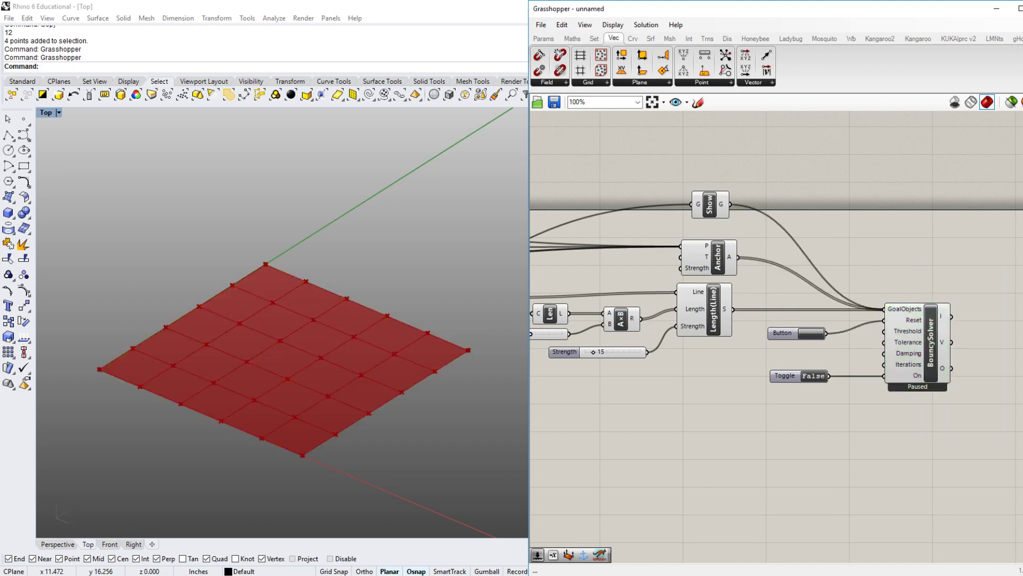
- Turn off the preview of the Srf4Pt component
right_click_drag(746, 341, 837, 344)
scroll(836, 343, "down", 3)
right_click_drag(586, 325, 815, 342)
scroll(645, 337, "up", 5)
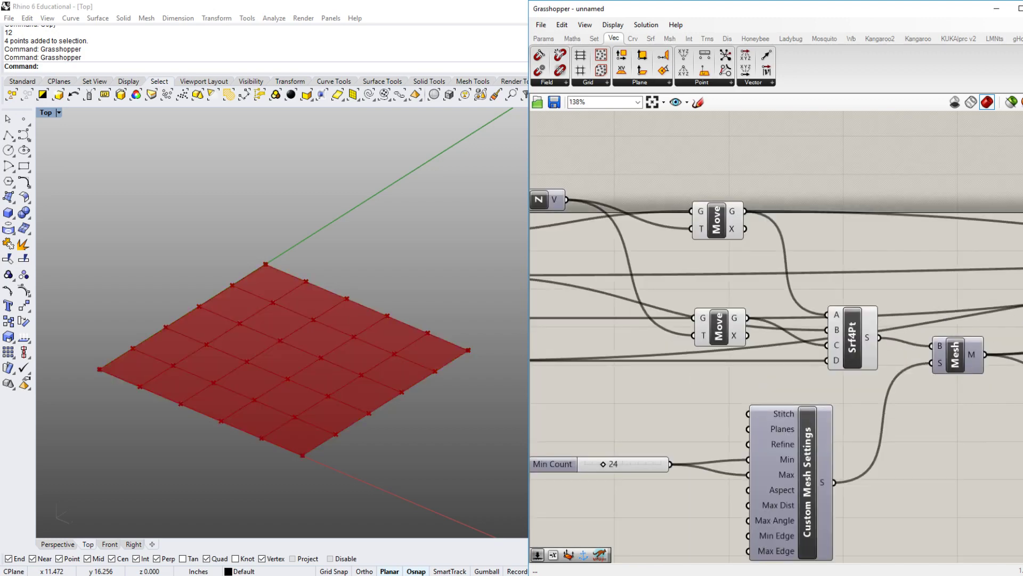
left_click(852, 338)
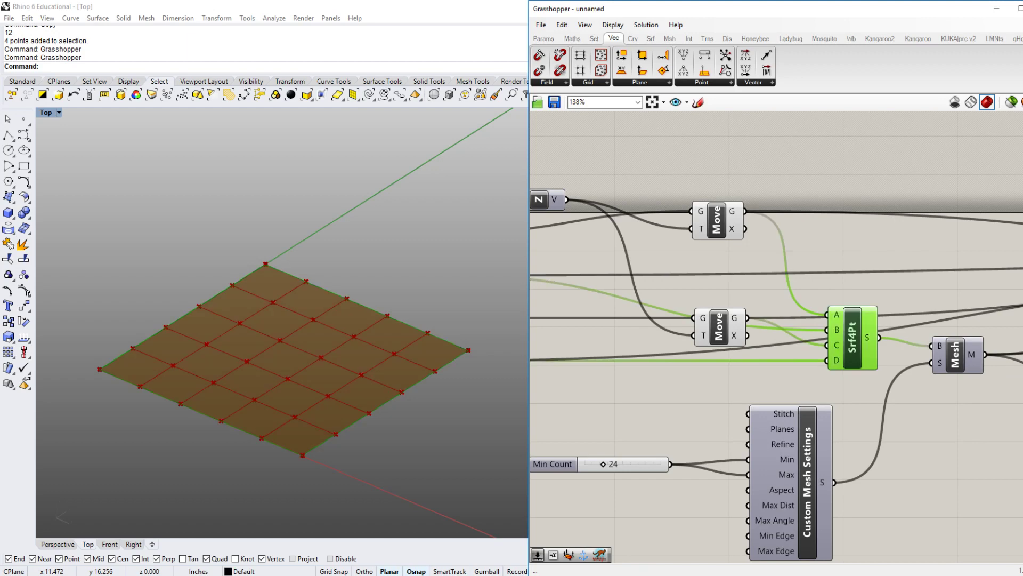
right_click(862, 283)
left_click(888, 302)
- Start the simulation by switching the solver's toggle to True, and set the B length multiplier to 0.893
scroll(751, 300, "down", 3)
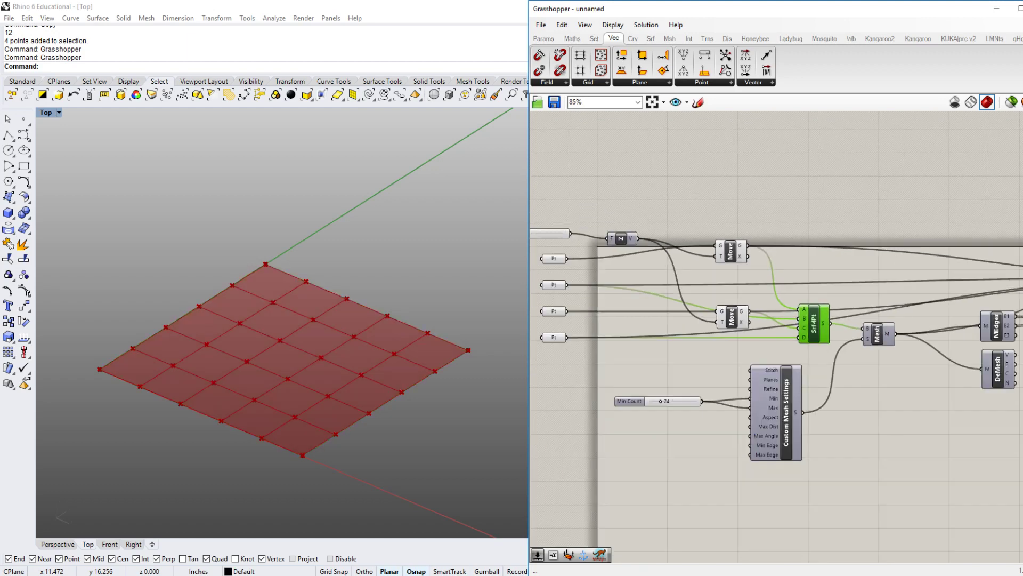
right_click_drag(933, 351, 675, 349)
right_click_drag(986, 359, 767, 339)
scroll(864, 339, "up", 4)
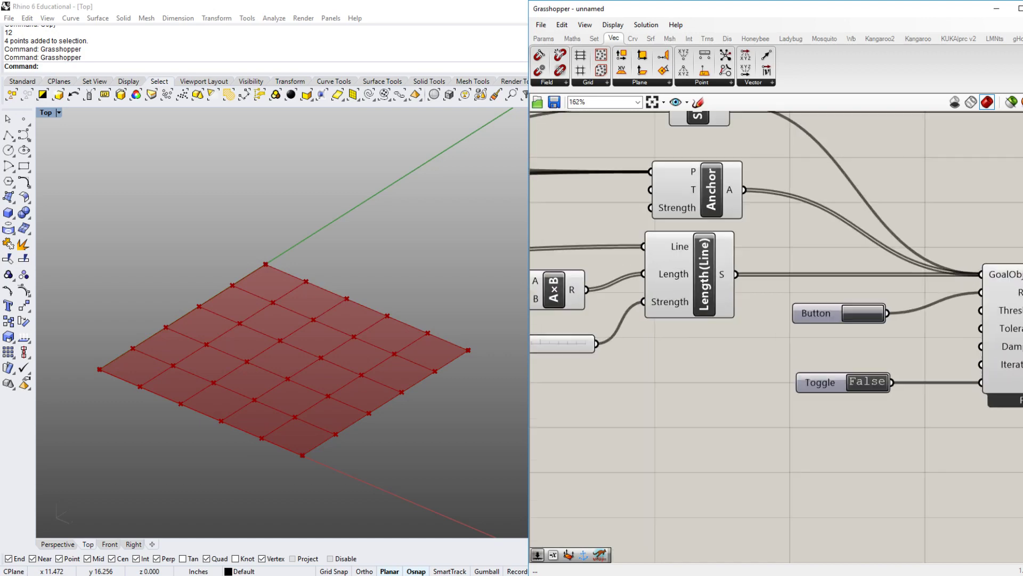
right_click_drag(864, 339, 889, 342)
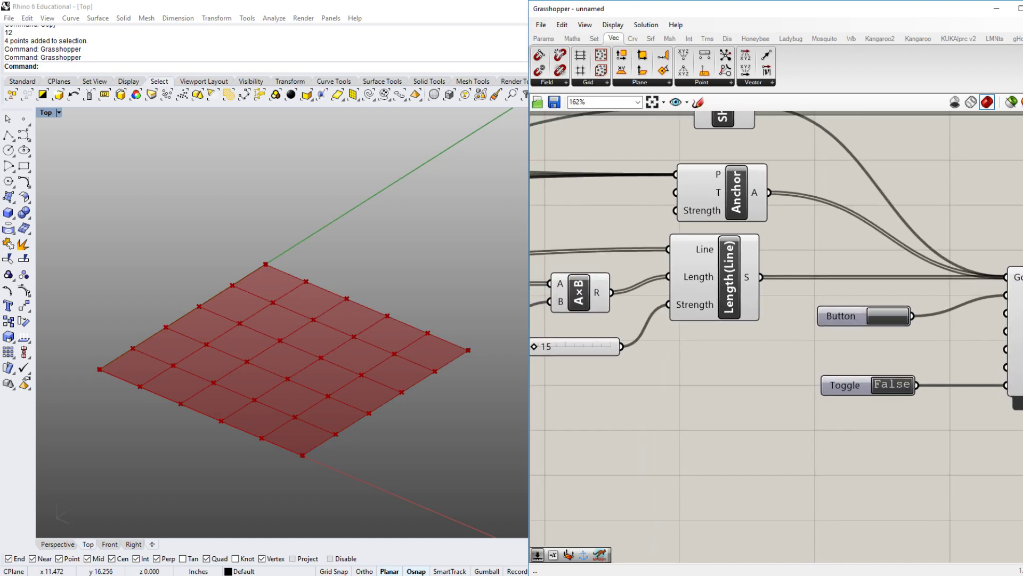
double_click(892, 384)
right_click_drag(692, 406, 952, 417)
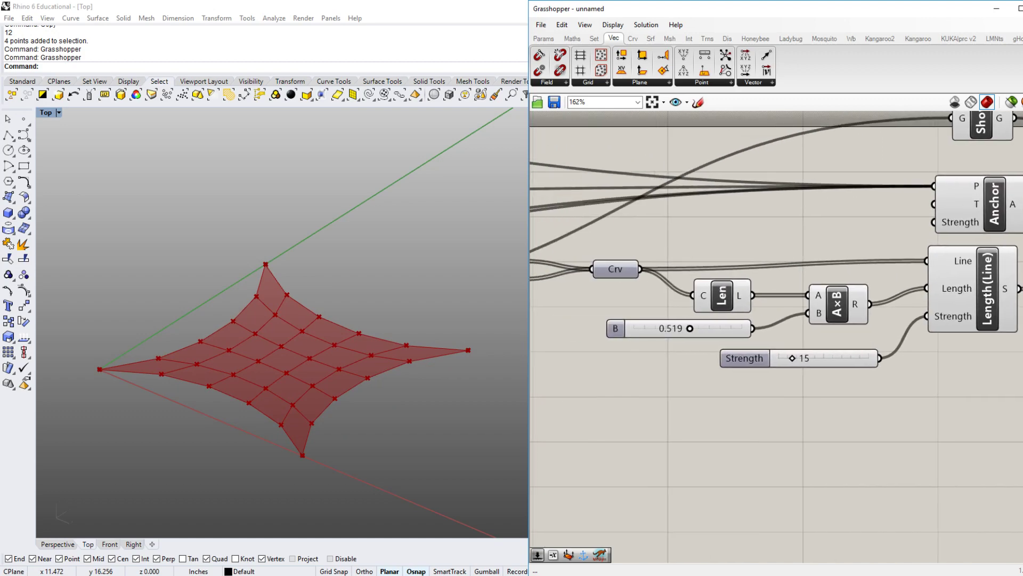
left_click_drag(691, 328, 730, 328)
- Move the second Move component slightly up toward the first Move
right_click_drag(730, 405, 759, 487)
scroll(970, 356, "down", 3)
right_click_drag(590, 295, 885, 302)
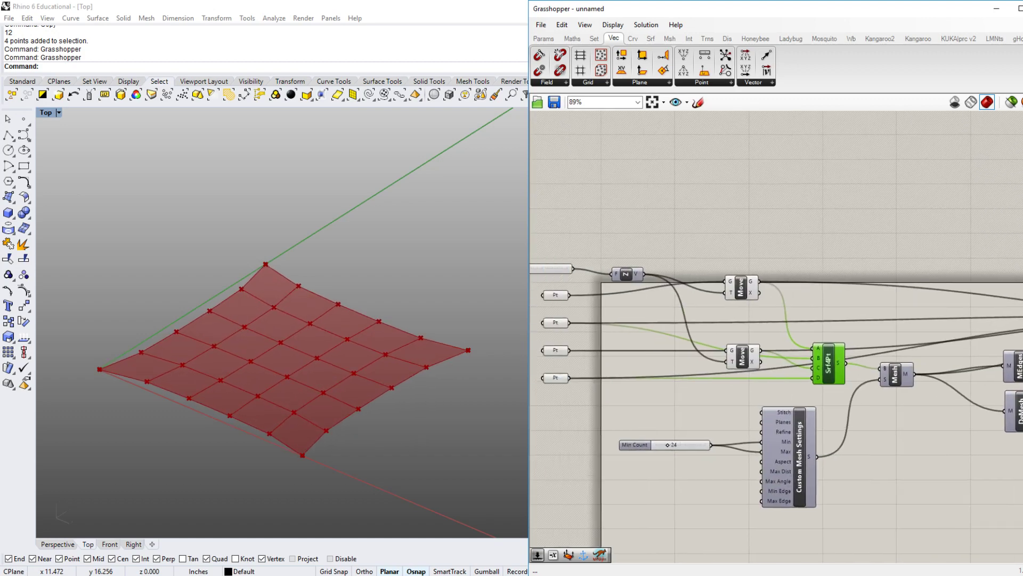
right_click_drag(698, 293, 877, 300)
scroll(885, 294, "up", 3)
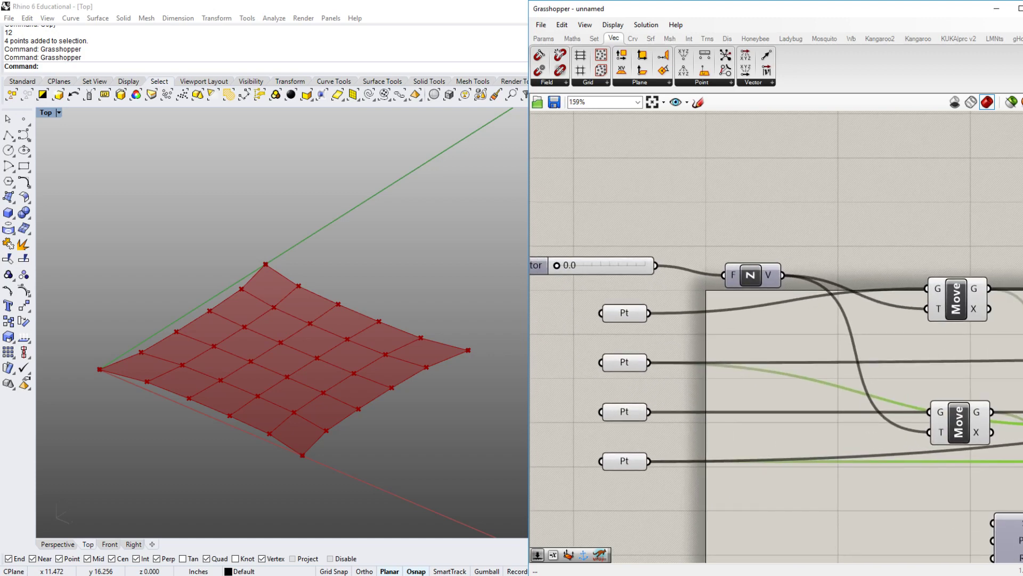
left_click_drag(959, 423, 955, 395)
- Raise the two opposite corners by setting the Factor slider to 6.2, and orbit around the mesh
right_click_drag(800, 341, 878, 346)
left_click_drag(634, 271, 690, 271)
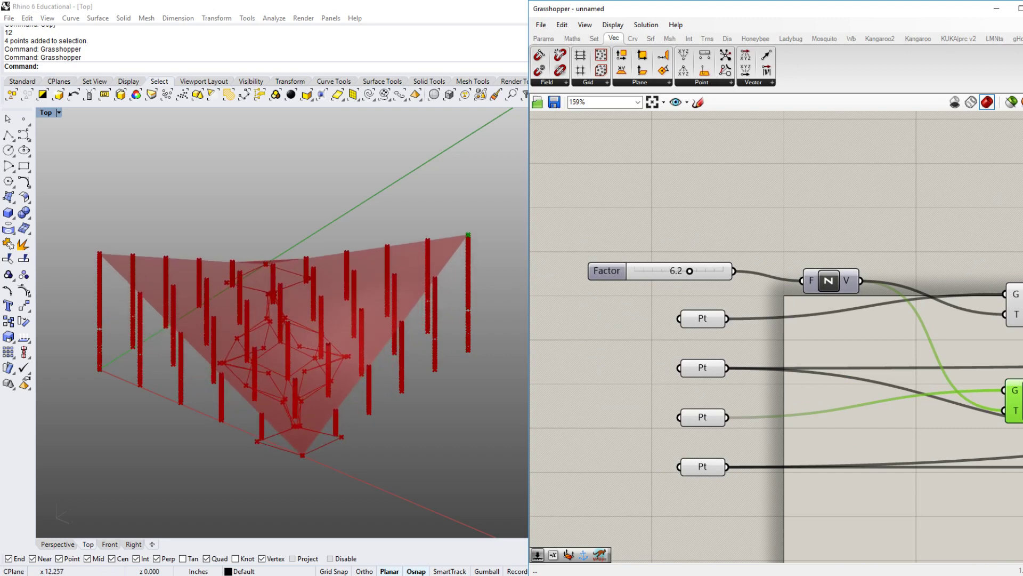
mouse_move(223, 428)
right_mouse_down("ctrl+shift")
mouse_move(235, 426)
mouse_move(218, 527)
mouse_move(223, 441)
right_mouse_up("ctrl+shift")
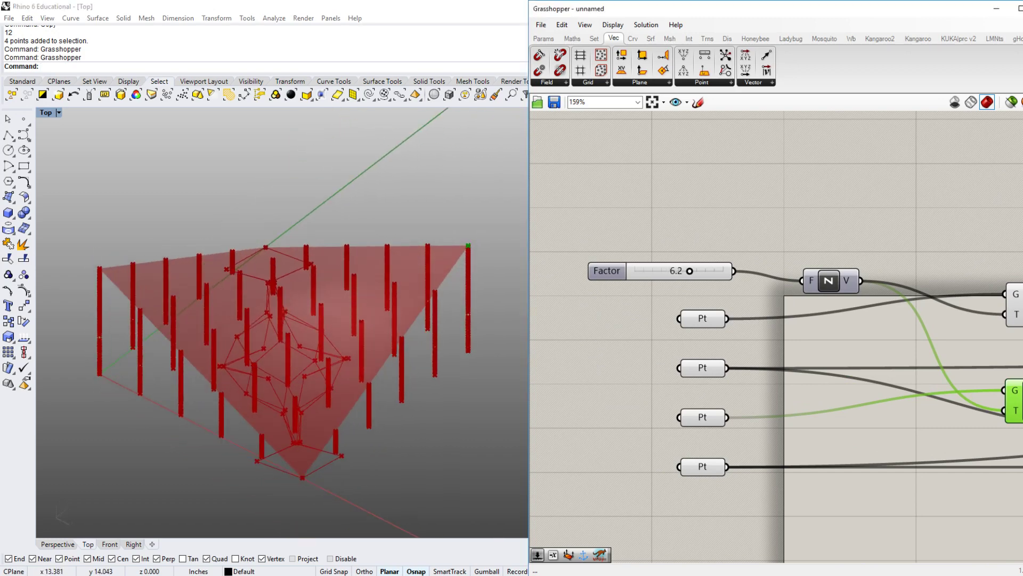
- Align the Length(Line) component beneath the Anchor and orbit the model to inspect the raised mesh
scroll(690, 271, "down", 5)
right_click_drag(1012, 341, 787, 349)
scroll(786, 347, "up", 3)
left_click(788, 341)
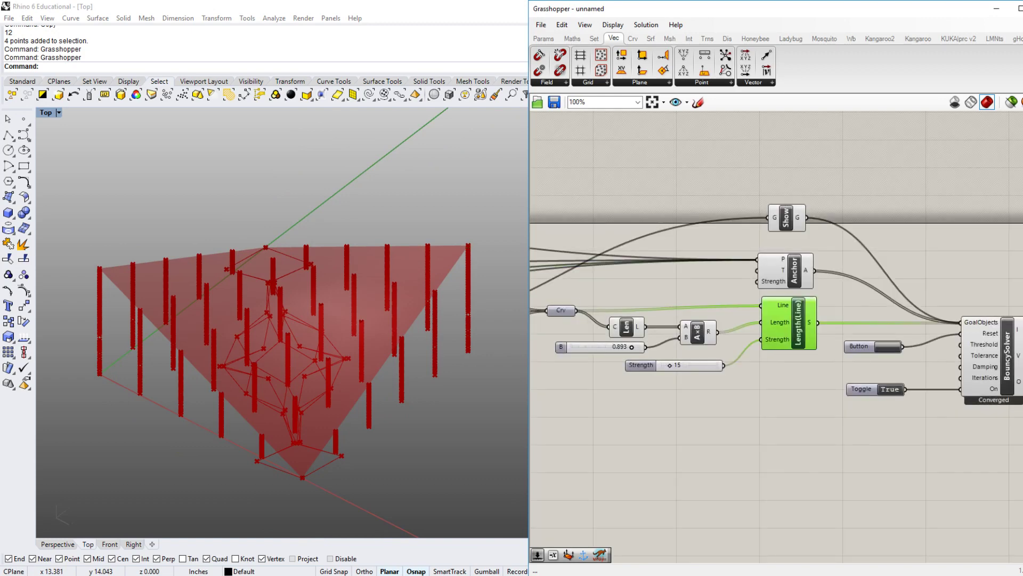
left_click_drag(788, 341, 785, 341)
right_click_drag(800, 405, 746, 402)
right_click_drag(349, 416, 362, 395, "ctrl+shift")
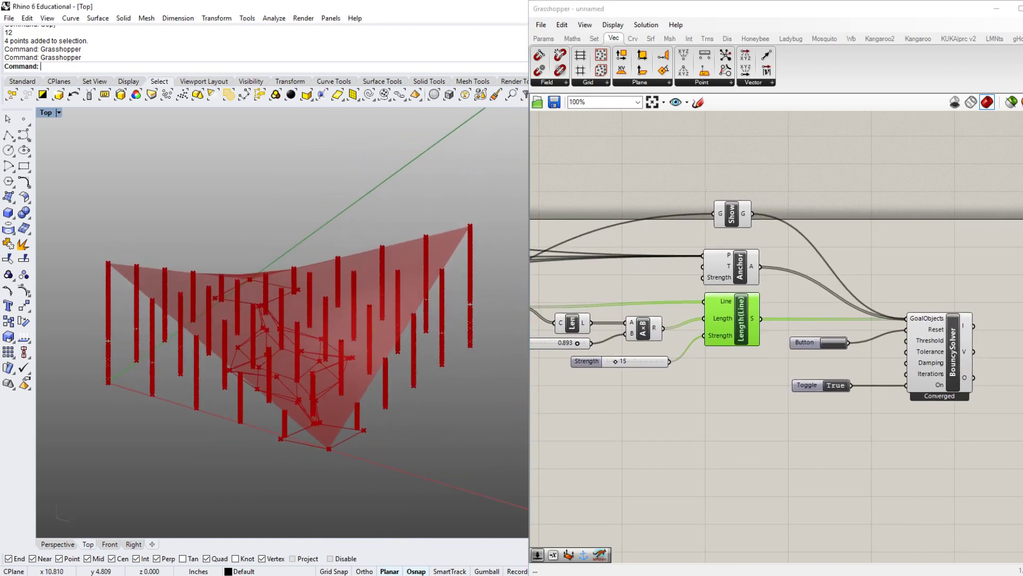
- Add a Mesh parameter beside the BouncySolver and connect the solver's O output to it
right_click_drag(800, 405, 717, 406)
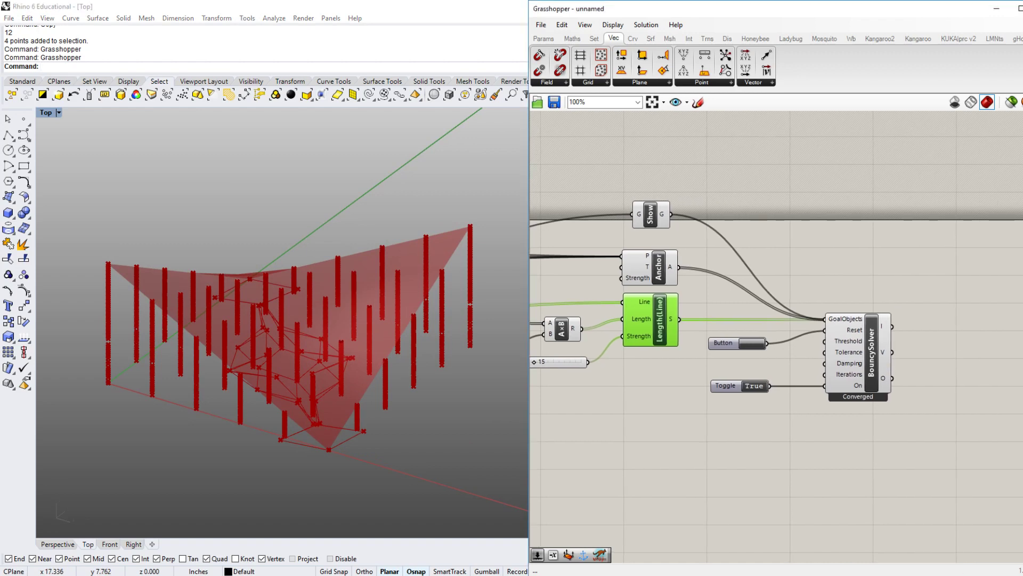
key("Escape")
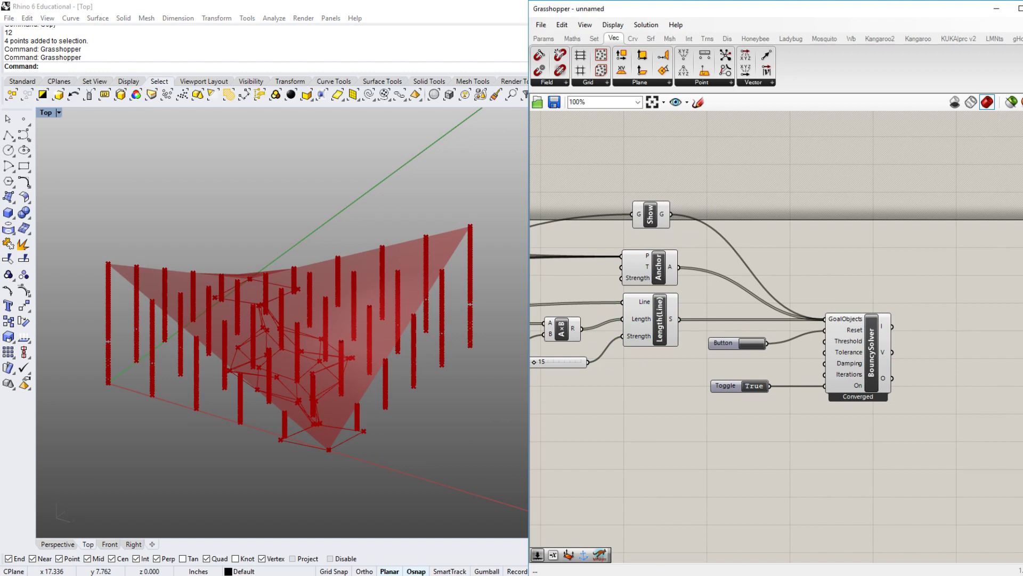
mouse_move(871, 351)
left_mouse_down()
mouse_move(881, 357)
mouse_move(870, 352)
left_mouse_up()
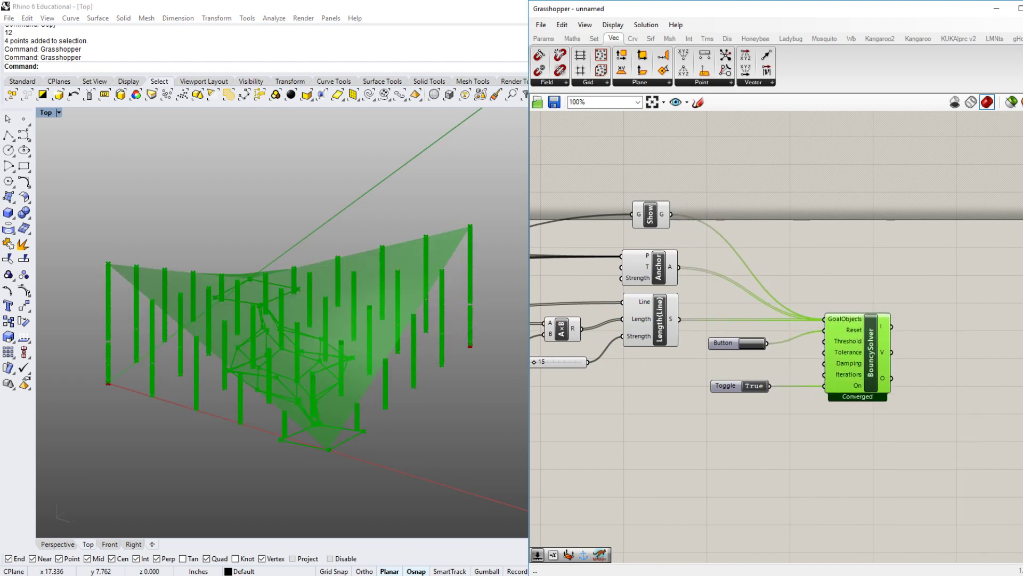
mouse_move(883, 378)
left_click(544, 38)
left_click(580, 83)
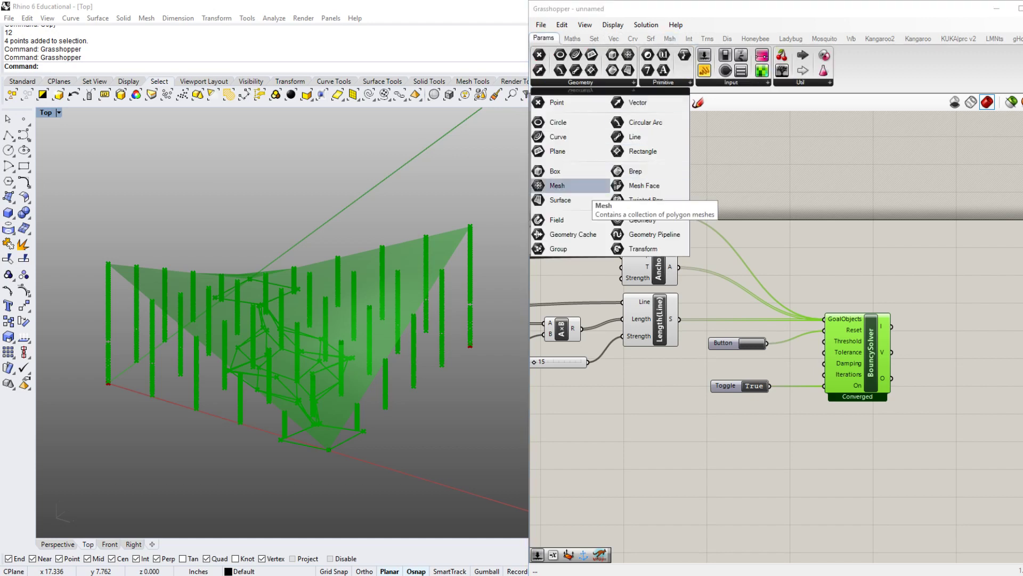
left_click(557, 186)
left_click(941, 338)
right_click_drag(942, 363, 851, 349)
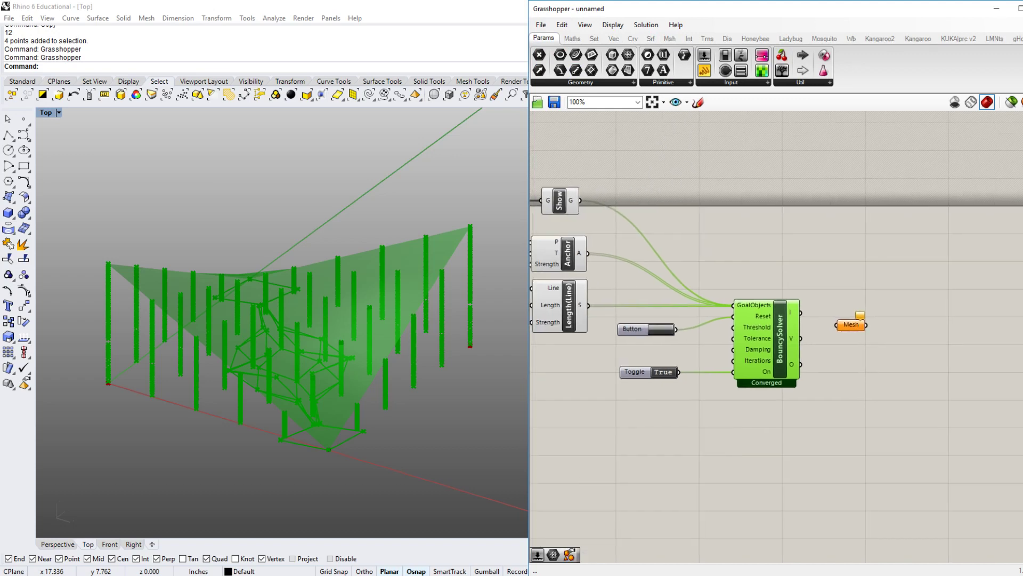
left_click_drag(800, 364, 835, 324)
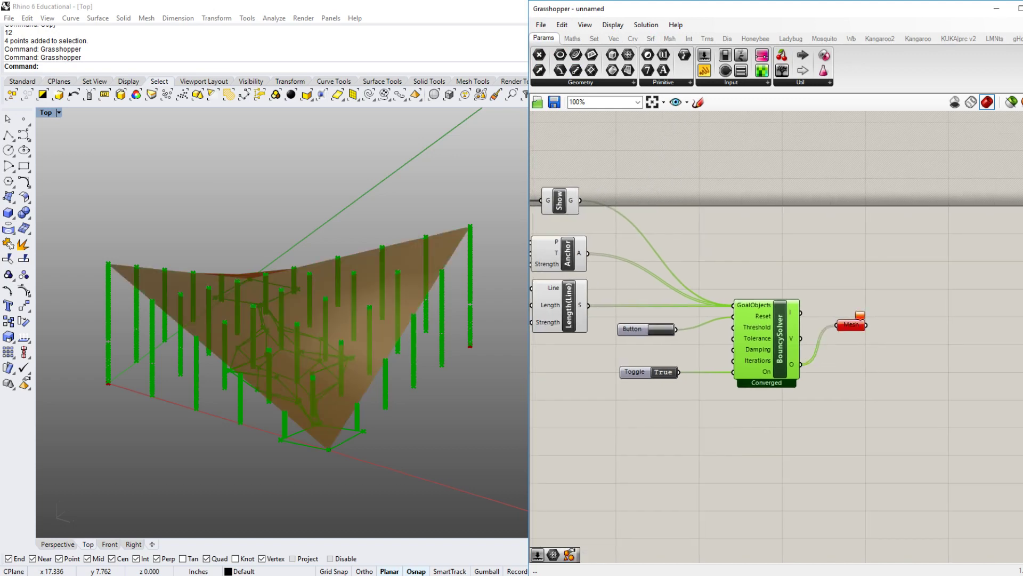
- Turn off the BouncySolver's preview and select the Mesh parameter to inspect the relaxed mesh on its own
right_click(768, 261)
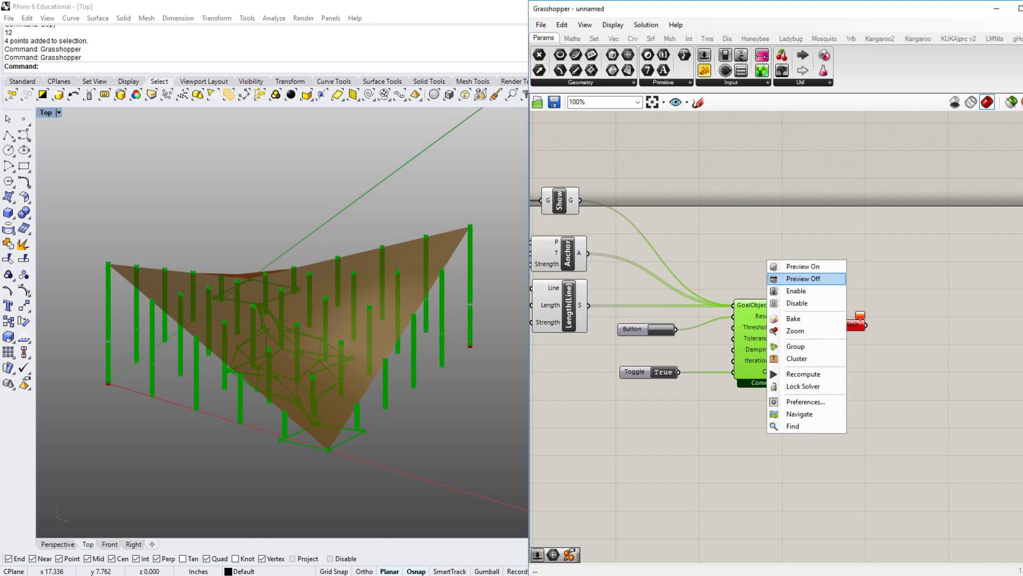
left_click(804, 278)
left_click(851, 325)
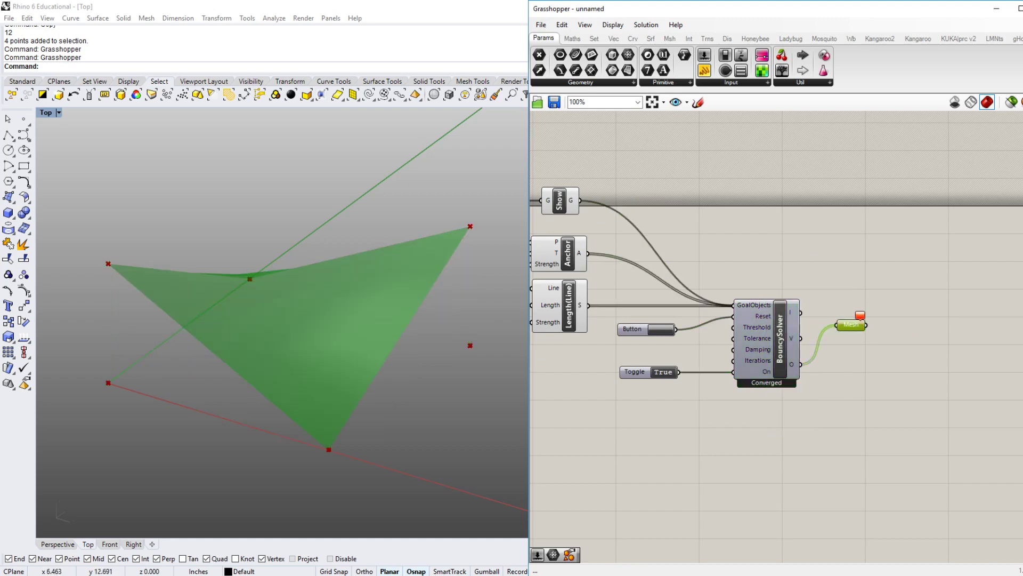
right_click_drag(346, 299, 350, 358)
scroll(848, 326, "up", 2)
left_click(847, 352)
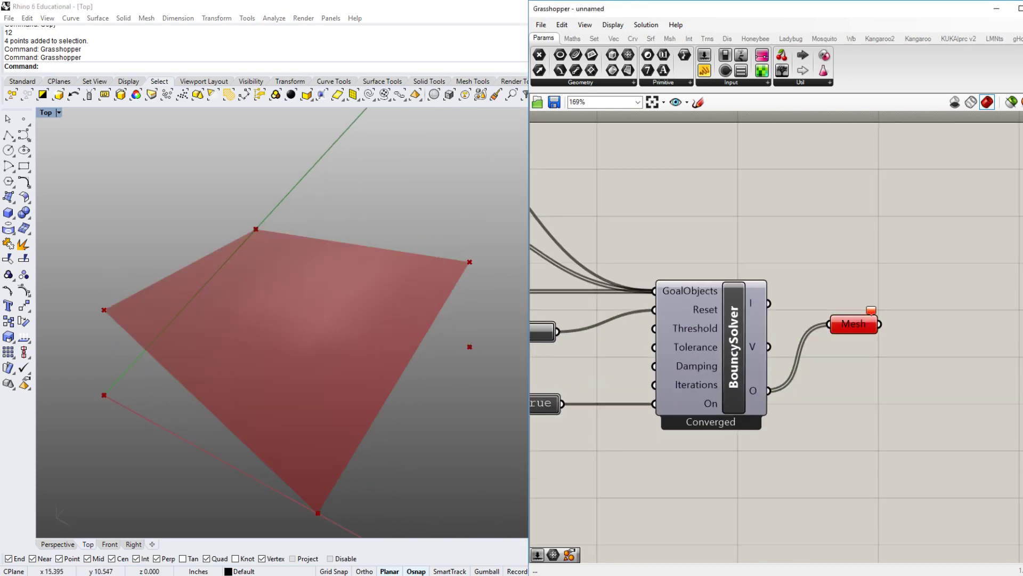
- Move the Mesh parameter slightly farther from the solver, check its error message and inspect the mesh
mouse_move(871, 311)
left_click_drag(853, 325, 881, 341)
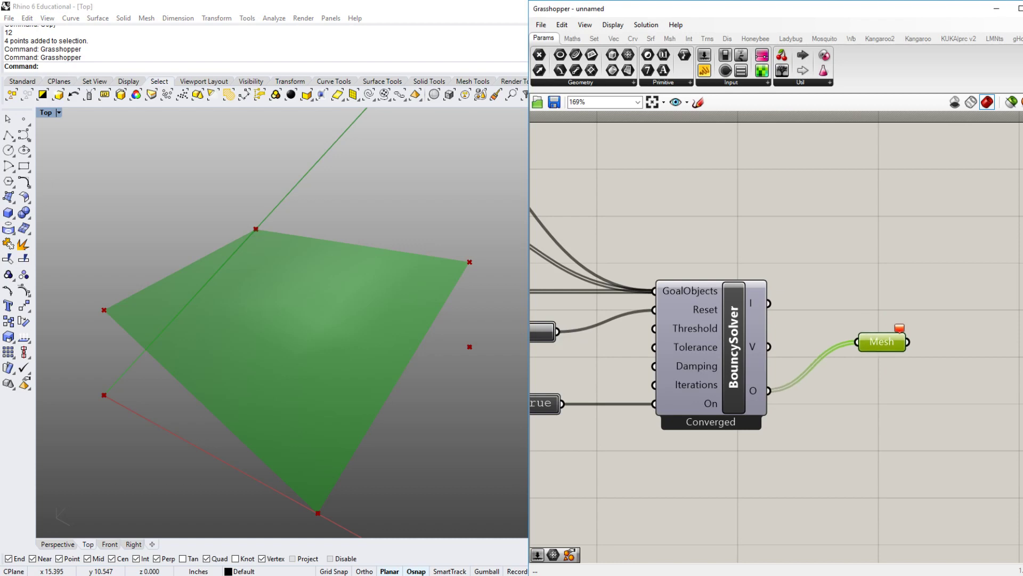
mouse_move(899, 328)
middle_click(794, 305)
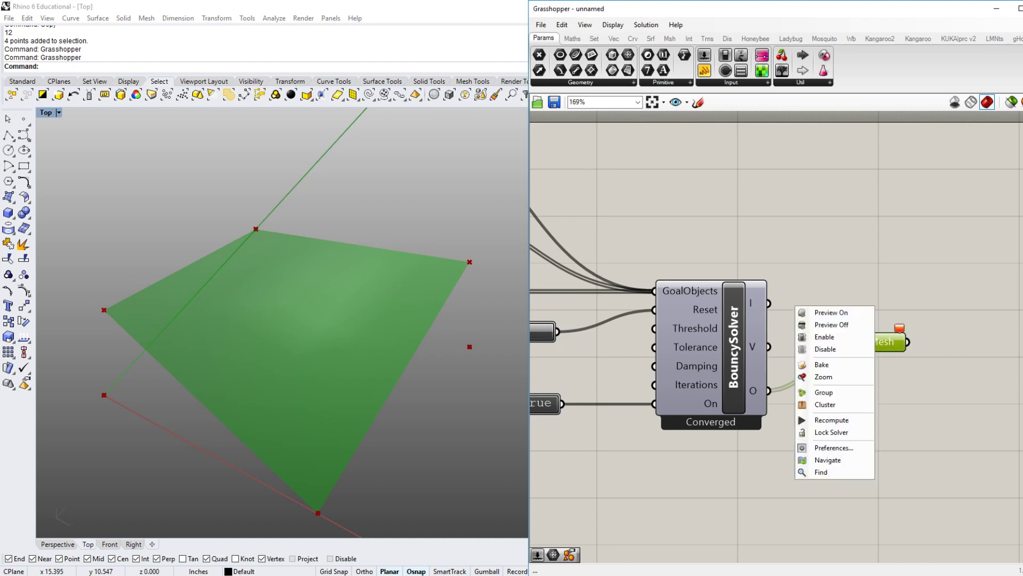
left_click(787, 303)
scroll(847, 343, "down", 2)
right_click_drag(839, 305, 785, 301)
right_click_drag(373, 362, 328, 336)
right_click_drag(785, 301, 817, 315)
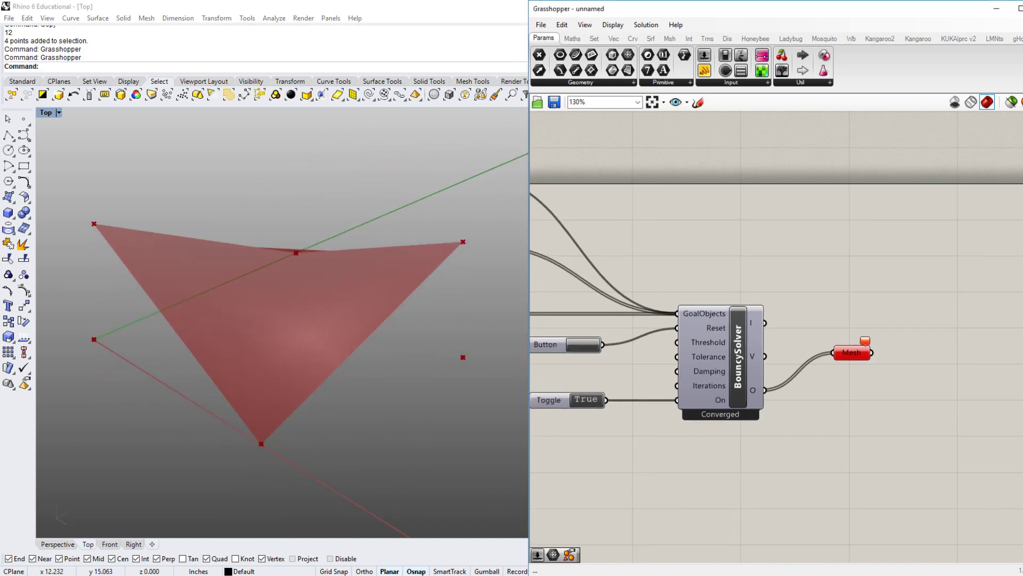
- Turn off the preview of the MEdges component
scroll(709, 341, "down", 3)
right_click_drag(709, 341, 930, 307)
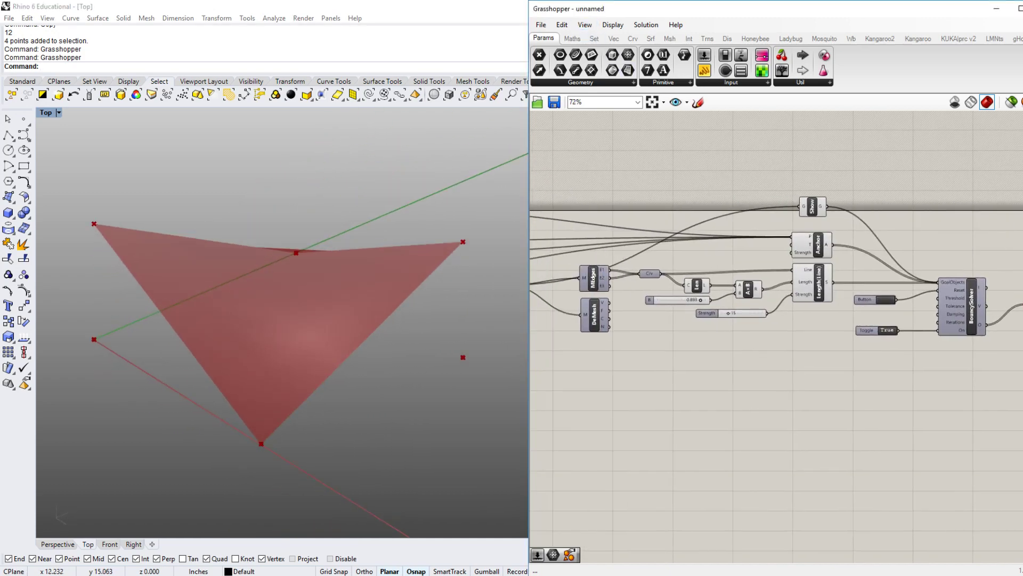
right_click_drag(773, 308, 852, 309)
scroll(853, 309, "up", 1)
left_click(642, 272)
key("space")
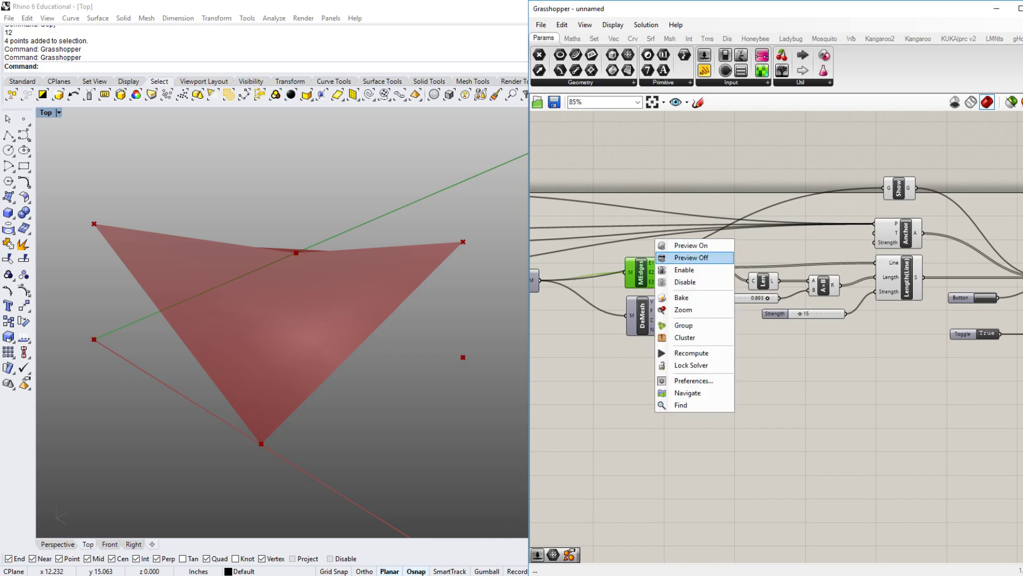
- Copy the Mesh Edges component beside the solver's output Mesh, feed it from that mesh and turn its preview on
key("Escape")
left_click_drag(642, 272, 786, 285, "alt")
scroll(827, 301, "down", 4)
scroll(853, 286, "up", 4)
scroll(800, 292, "up", 4)
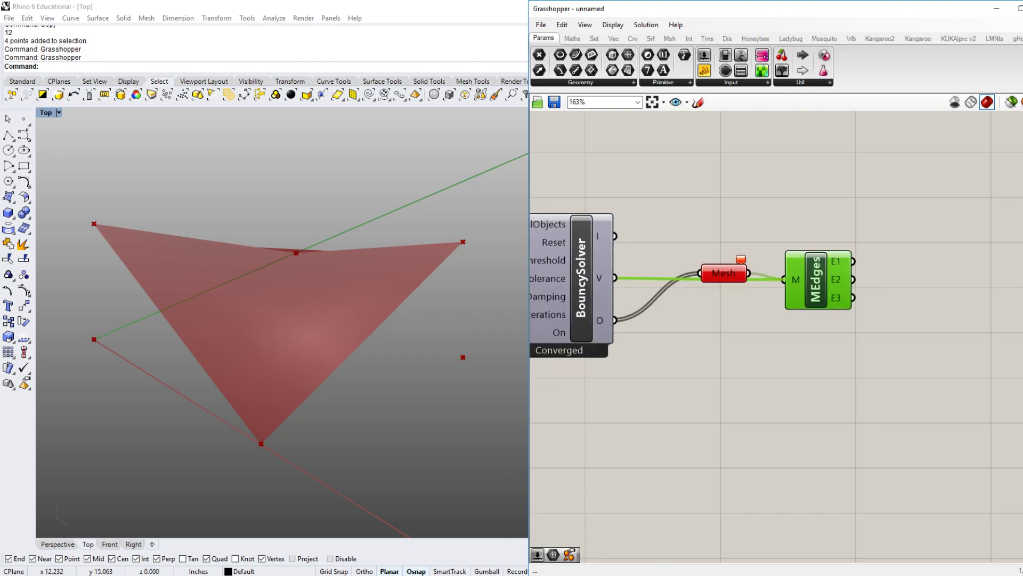
right_click(823, 278)
left_click(853, 300)
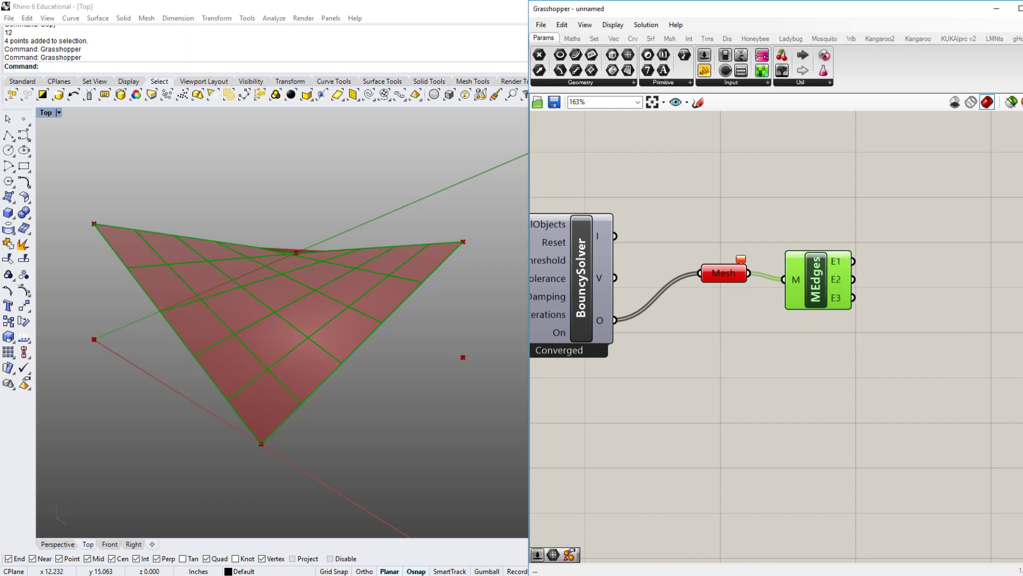
left_click(799, 341)
right_click_drag(365, 323, 369, 373)
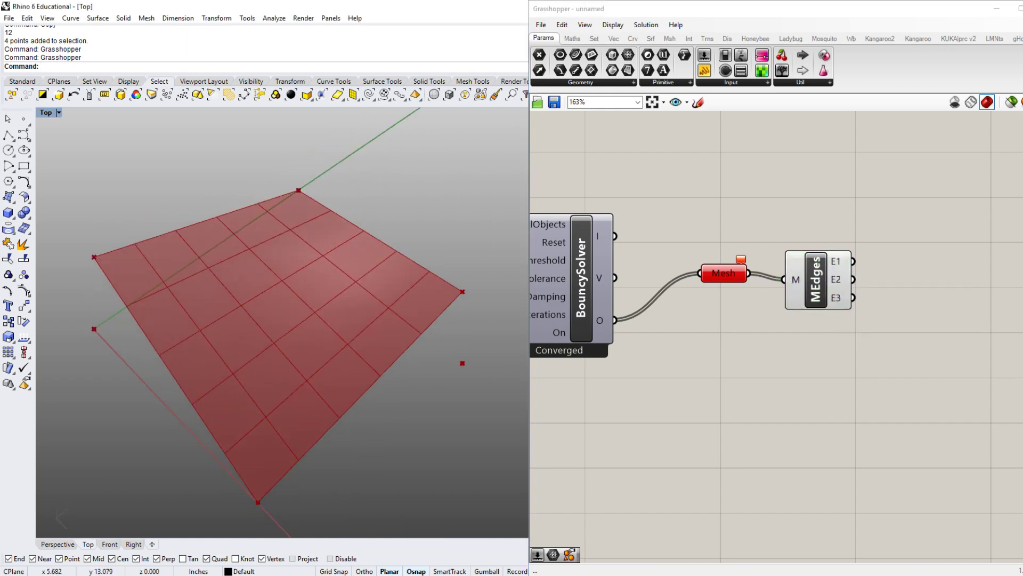
- Try small changes to the length multiplier B and select the solver's output Mesh to highlight it
right_click_drag(570, 384, 1012, 368)
scroll(601, 393, "down", 4)
scroll(646, 304, "up", 5)
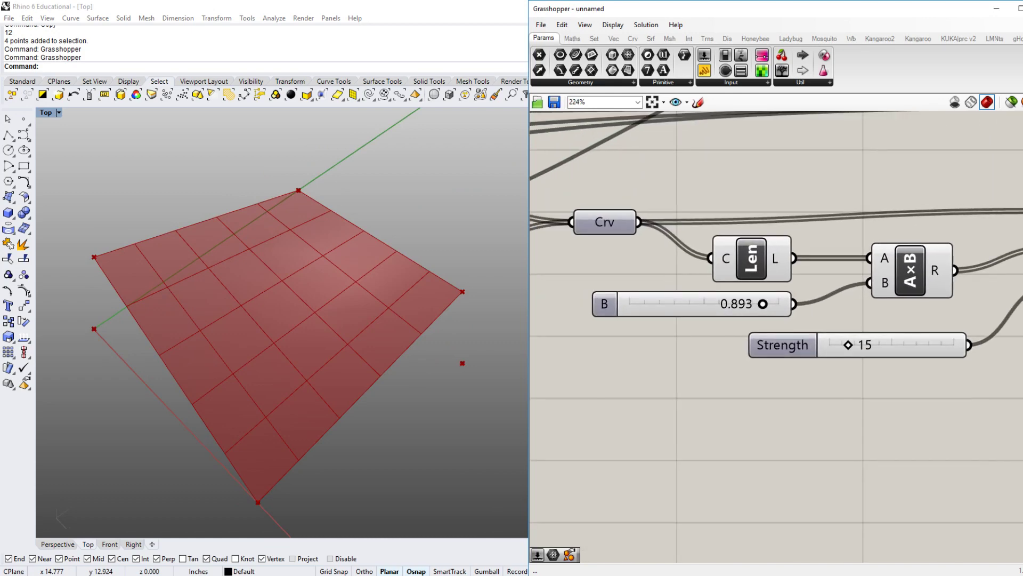
left_click_drag(693, 304, 686, 303)
mouse_move(749, 304)
left_mouse_down()
mouse_move(717, 304)
mouse_move(754, 304)
left_mouse_up()
scroll(535, 289, "down", 4)
right_click_drag(925, 373, 748, 381)
left_click(923, 310)
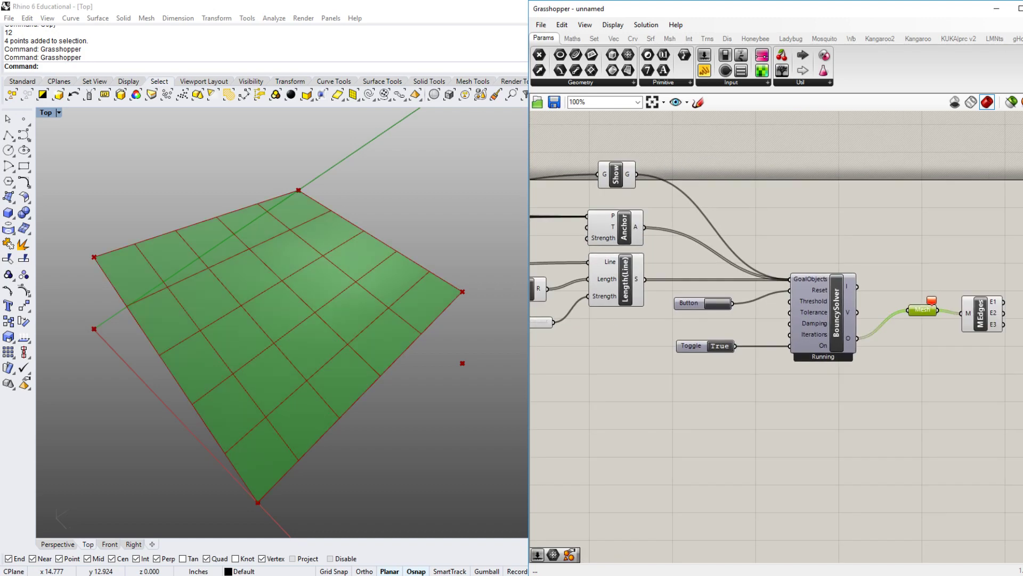
- Try a length multiplier B of 0.370 and examine the relaxed mesh from another angle
right_click_drag(421, 354, 505, 361)
right_click_drag(613, 367, 833, 405)
scroll(658, 339, "up", 4)
left_click_drag(703, 341, 632, 341)
scroll(339, 307, "down", 5)
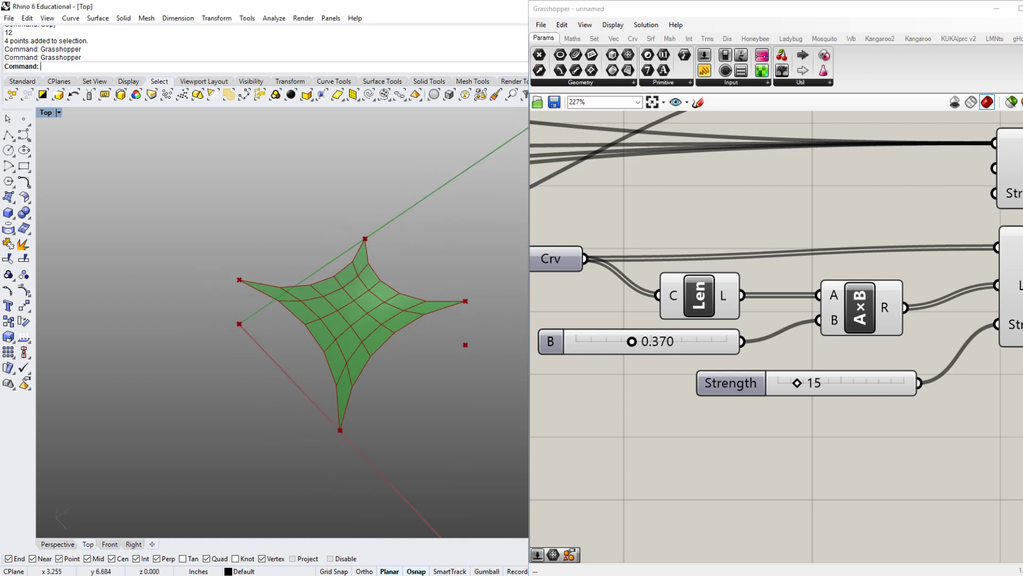
right_click_drag(339, 307, 356, 331, "ctrl+shift")
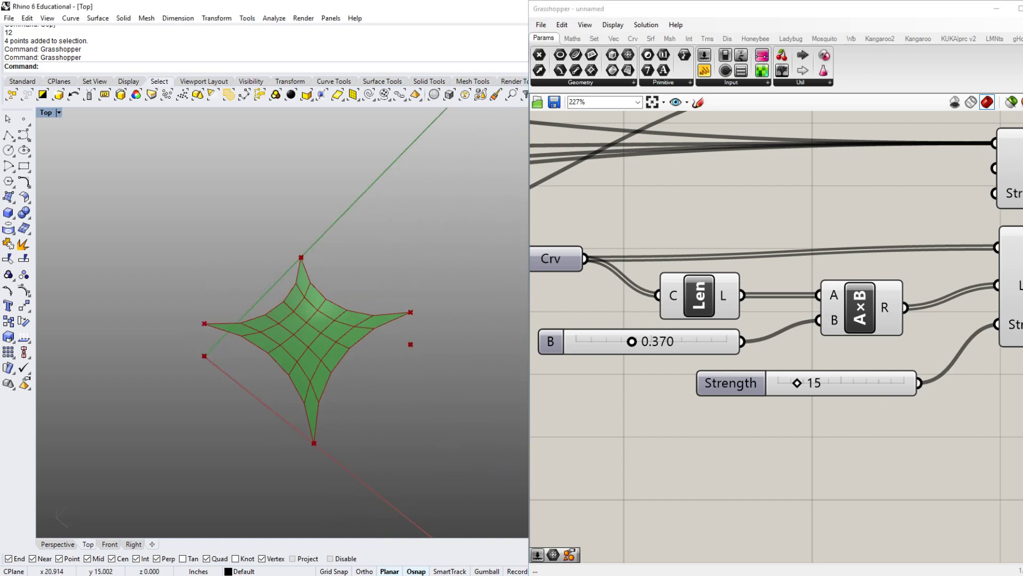
- Set the length multiplier B to 1.000 and view the mesh from several angles
left_click_drag(632, 341, 727, 342)
right_click_drag(341, 309, 352, 341)
scroll(852, 354, "down", 3)
right_click_drag(852, 354, 557, 354)
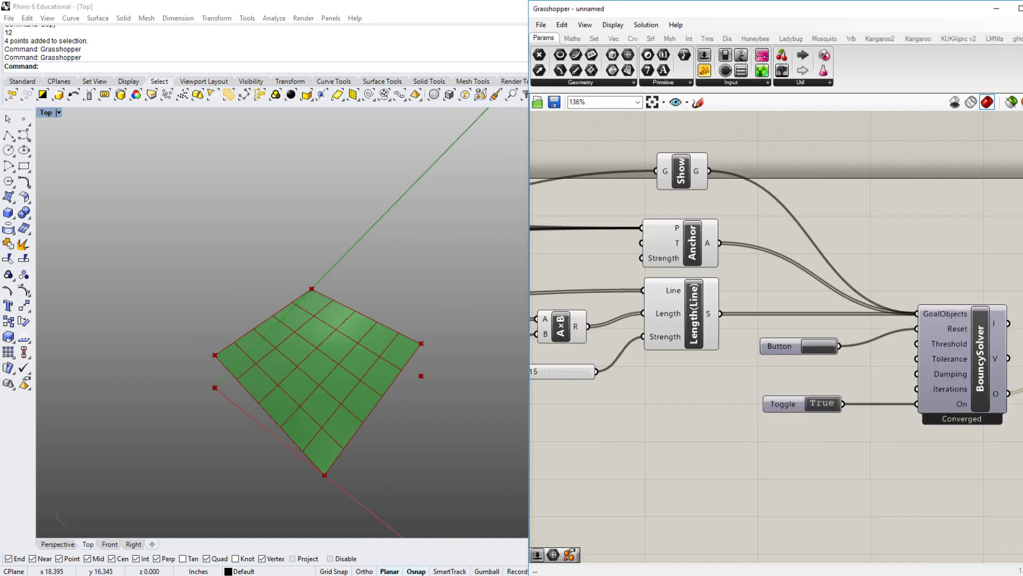
right_click_drag(362, 387, 339, 329, "ctrl+shift")
right_click_drag(282, 277, 283, 385, "ctrl+shift")
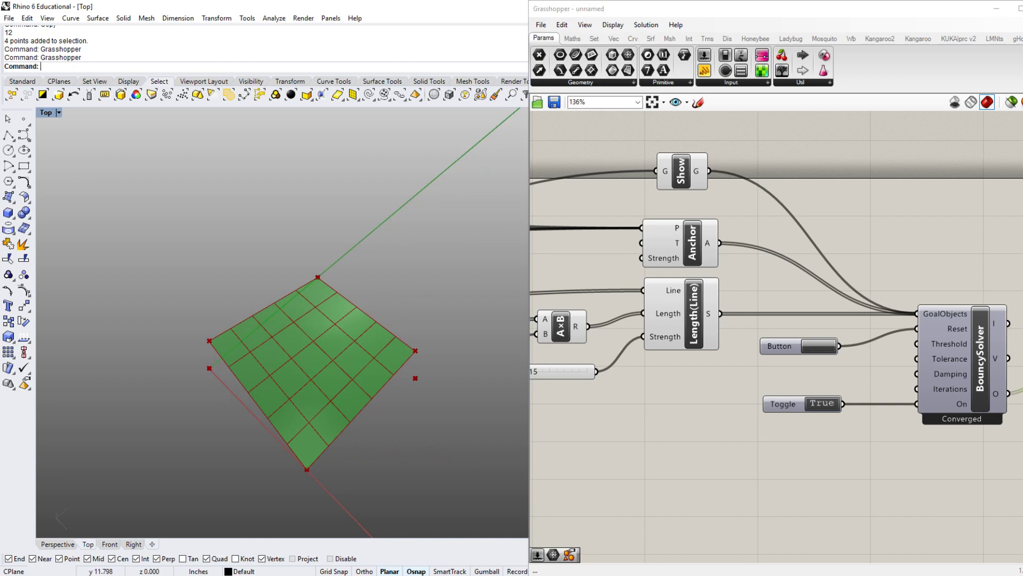
right_click_drag(746, 394, 969, 395)
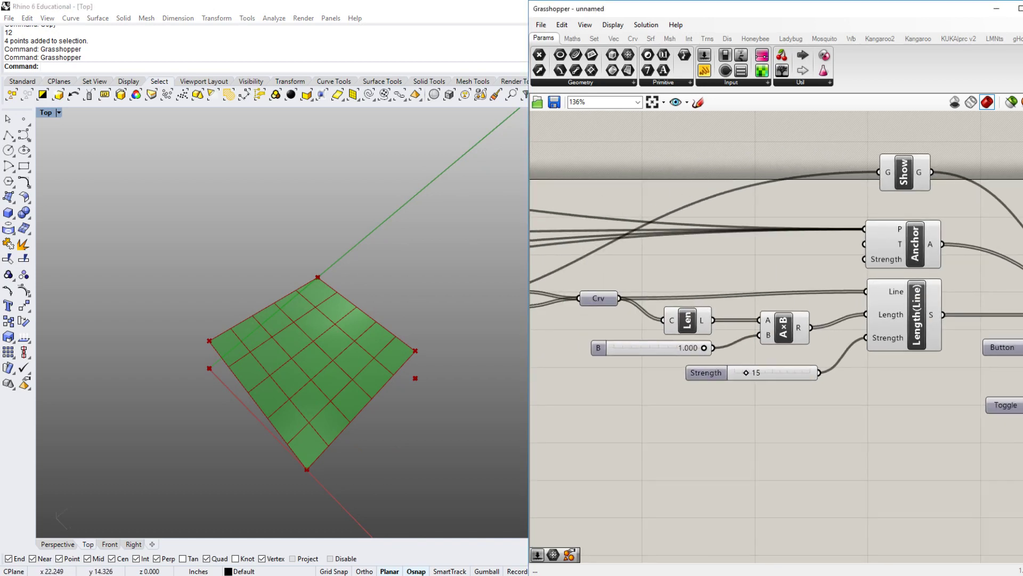
- Test the length multiplier B at 0.705, clear the mesh selection and restore the multiplier to 1.000
left_click_drag(704, 347, 677, 348)
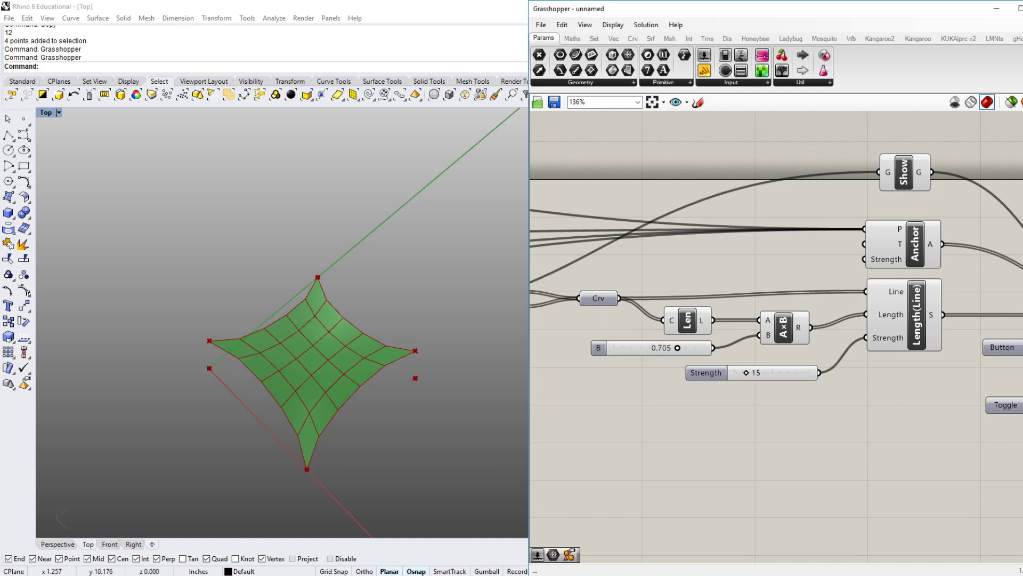
key("Escape")
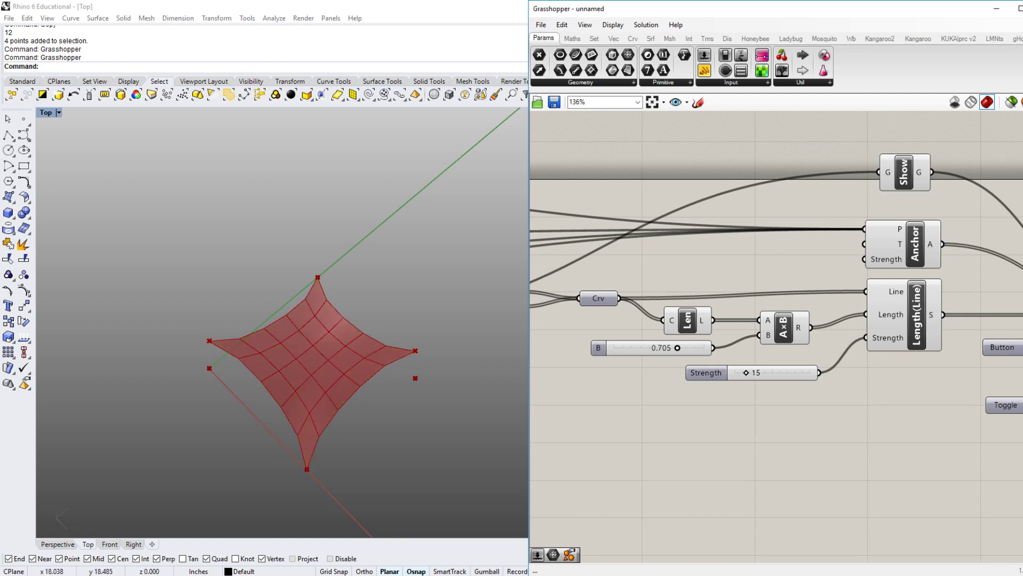
left_click_drag(677, 348, 704, 348)
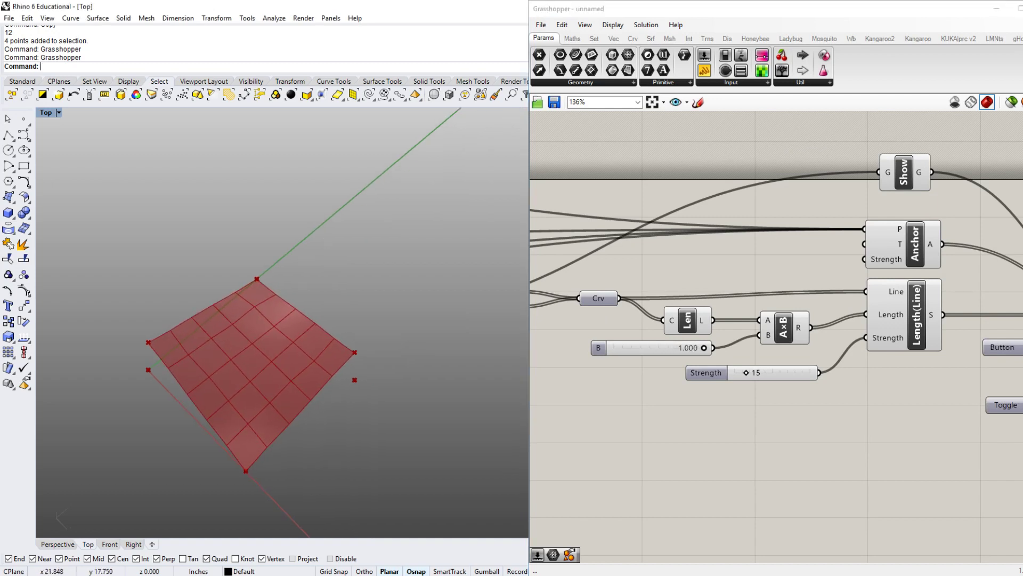
- Pause the BouncySolver by switching its On toggle to False
right_click_drag(773, 427, 569, 395)
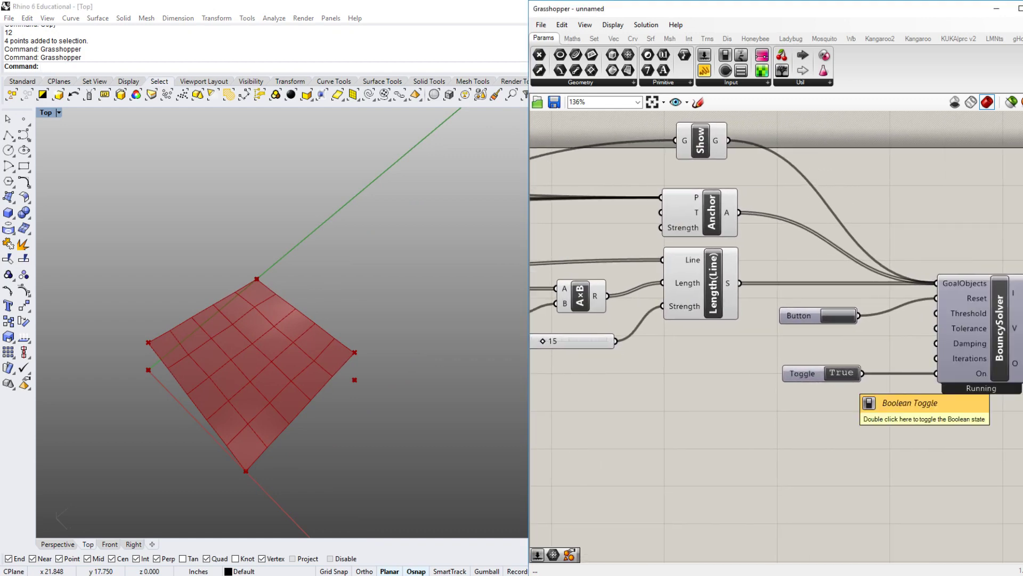
double_click(841, 372)
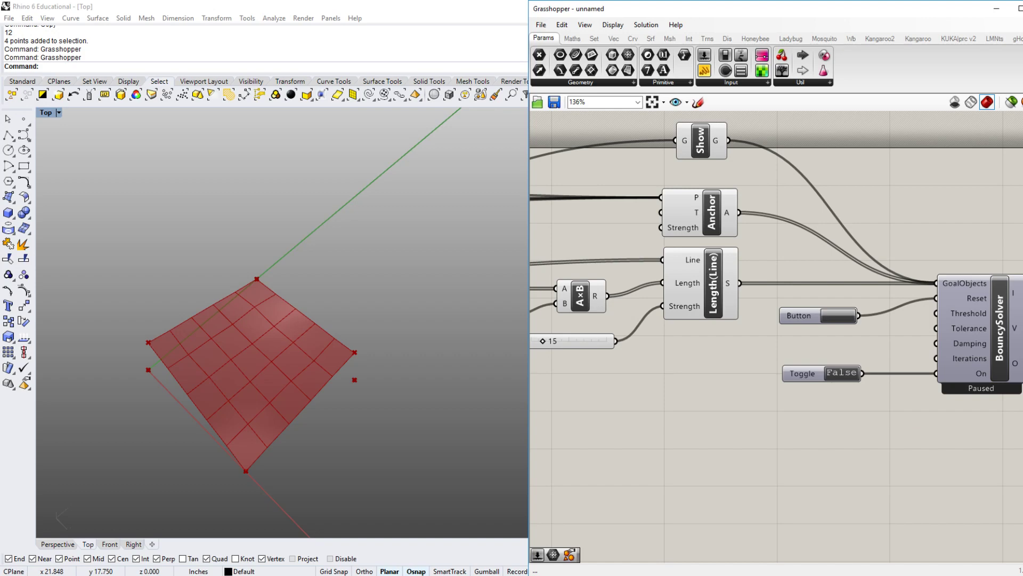
right_click_drag(800, 453, 668, 450)
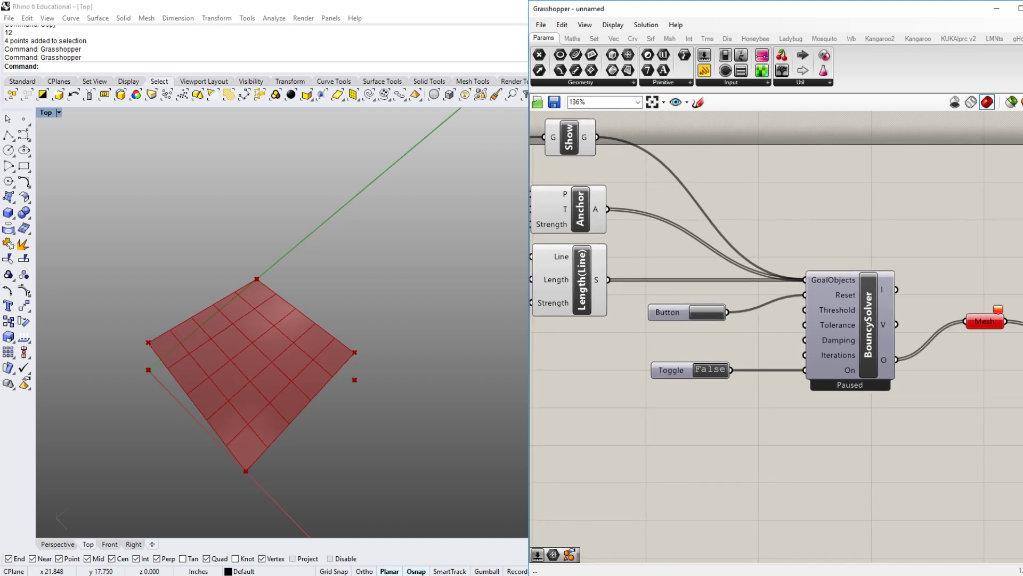
right_click_drag(661, 362, 807, 365)
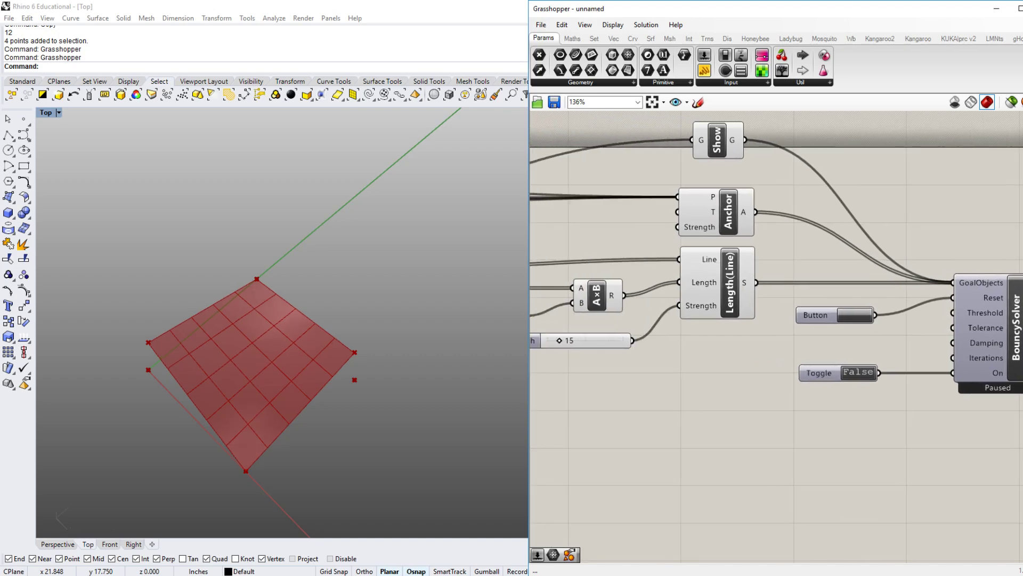
- Lower the Factor slider of the Z vector to its minimum to flatten the starting mesh
scroll(806, 365, "down", 3)
right_click_drag(640, 373, 947, 380)
right_click_drag(772, 373, 810, 373)
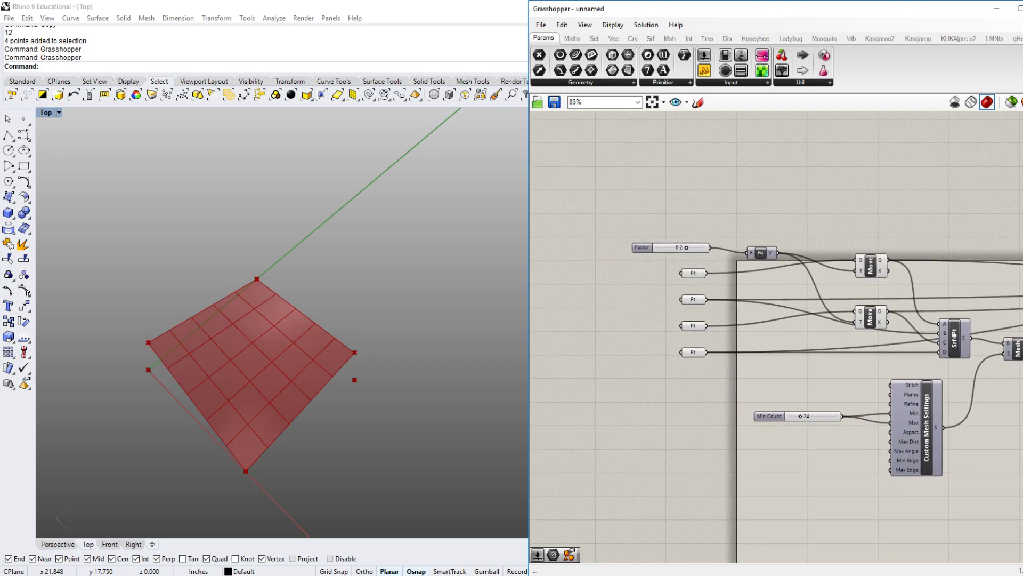
left_click_drag(687, 247, 657, 247)
right_click_drag(479, 320, 469, 240)
right_click_drag(906, 373, 450, 312)
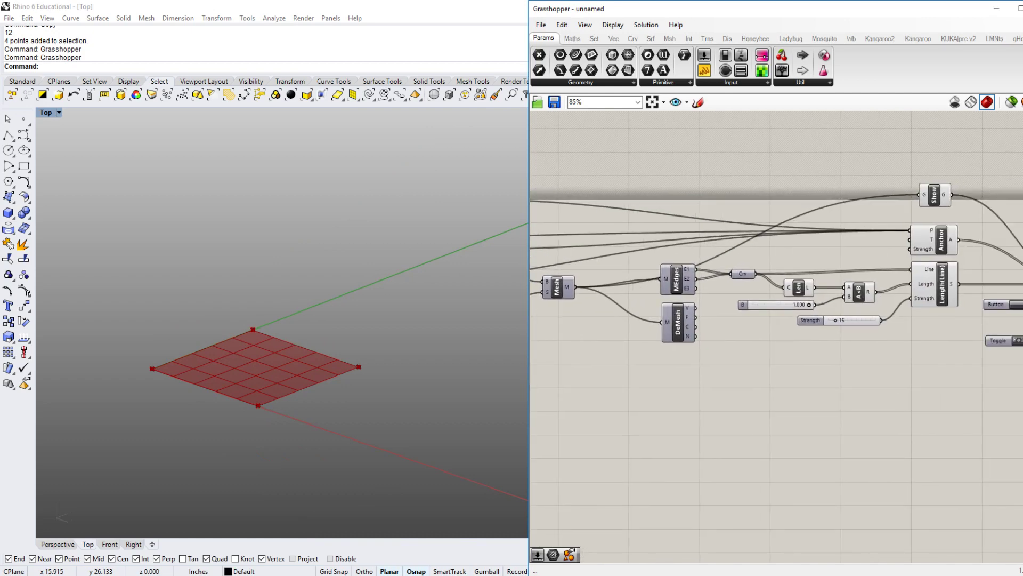
right_click_drag(960, 448, 792, 455)
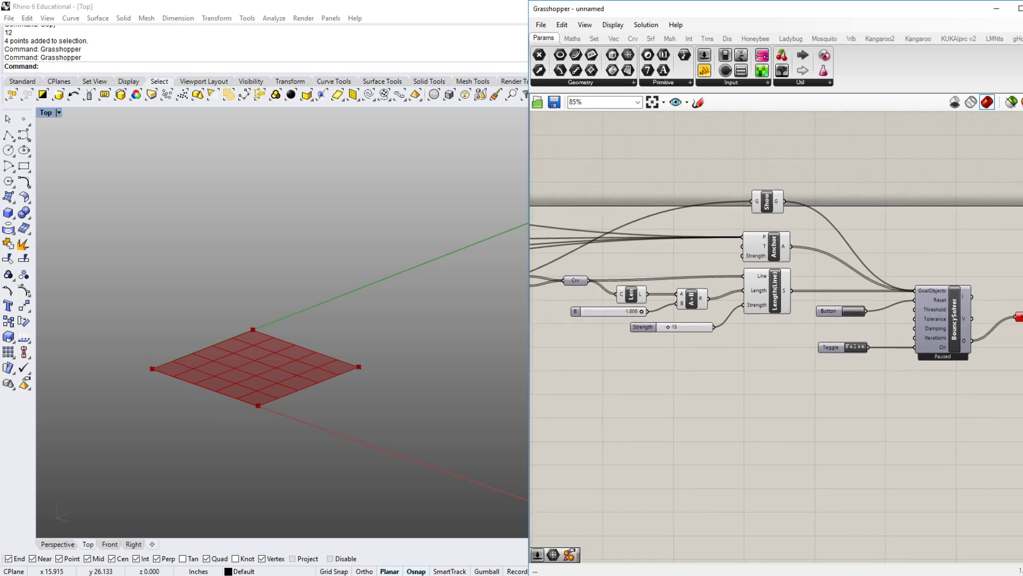
right_click_drag(958, 512, 860, 501)
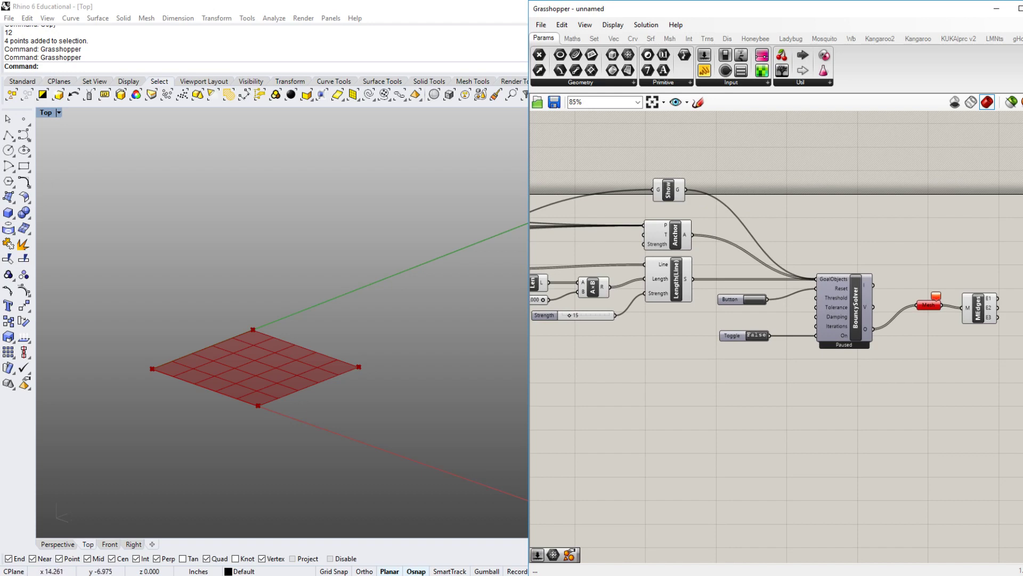
right_click_drag(790, 381, 854, 392)
right_click_drag(312, 375, 347, 353)
scroll(336, 368, "up", 7)
scroll(348, 353, "down", 4)
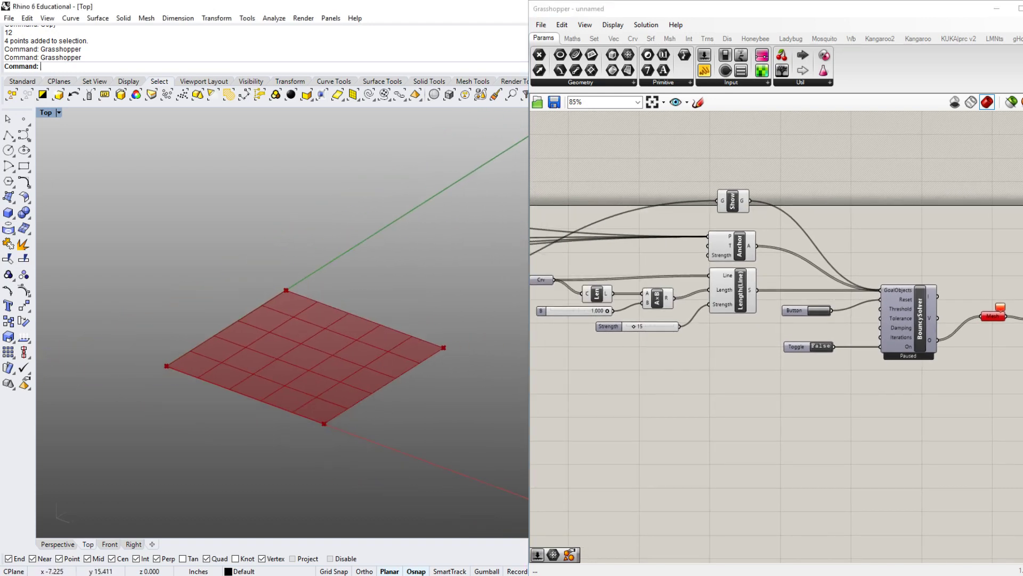
right_click_drag(428, 375, 417, 349)
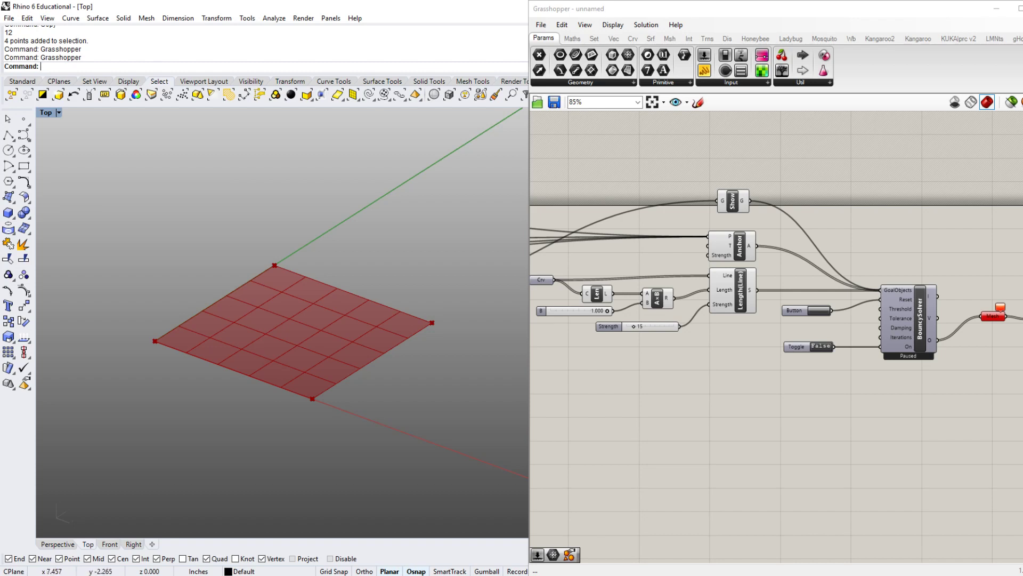
right_click_drag(853, 466, 818, 468)
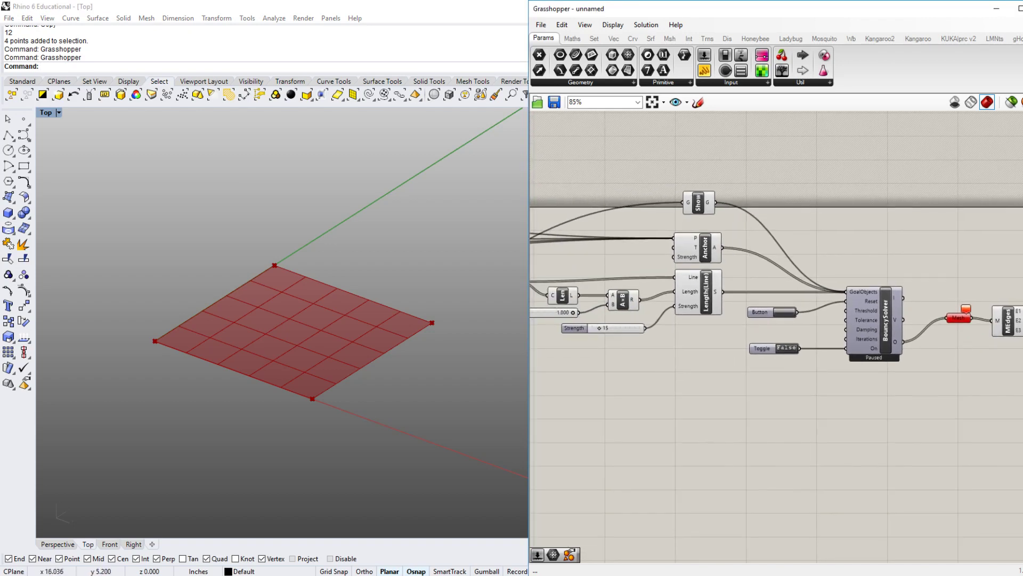
right_click_drag(200, 468, 226, 469)
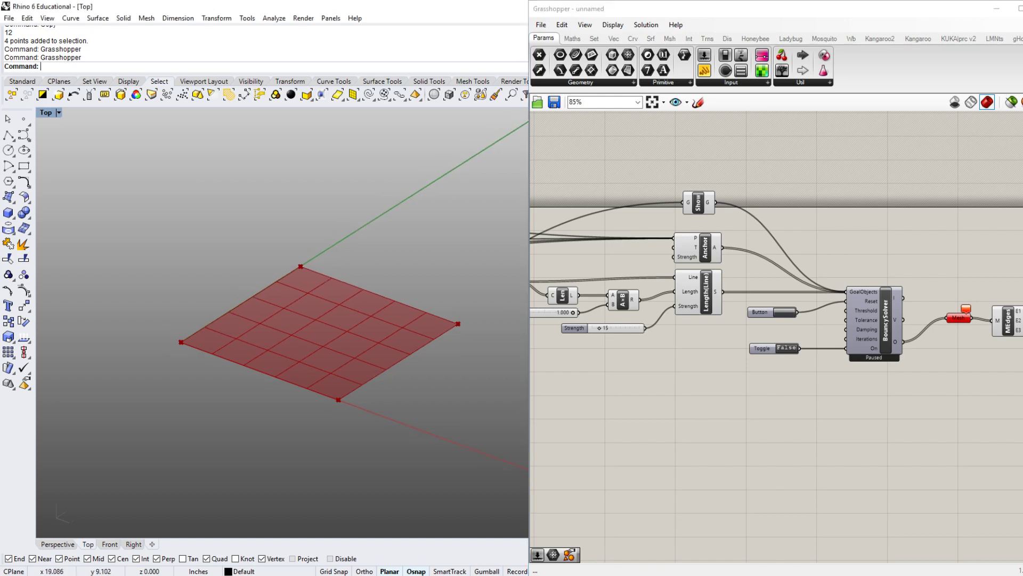
right_click_drag(667, 442, 685, 447)
- Move the Show component down so it sits directly above the Anchor component
left_click(879, 39)
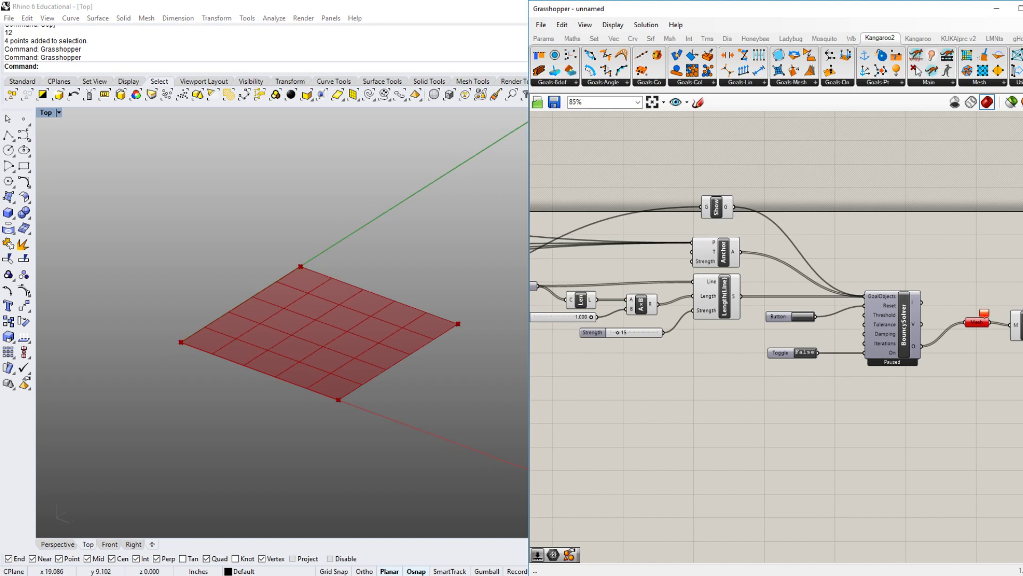
right_click_drag(772, 426, 850, 424)
mouse_move(795, 206)
left_mouse_down()
mouse_move(793, 219)
mouse_move(802, 219)
left_mouse_up()
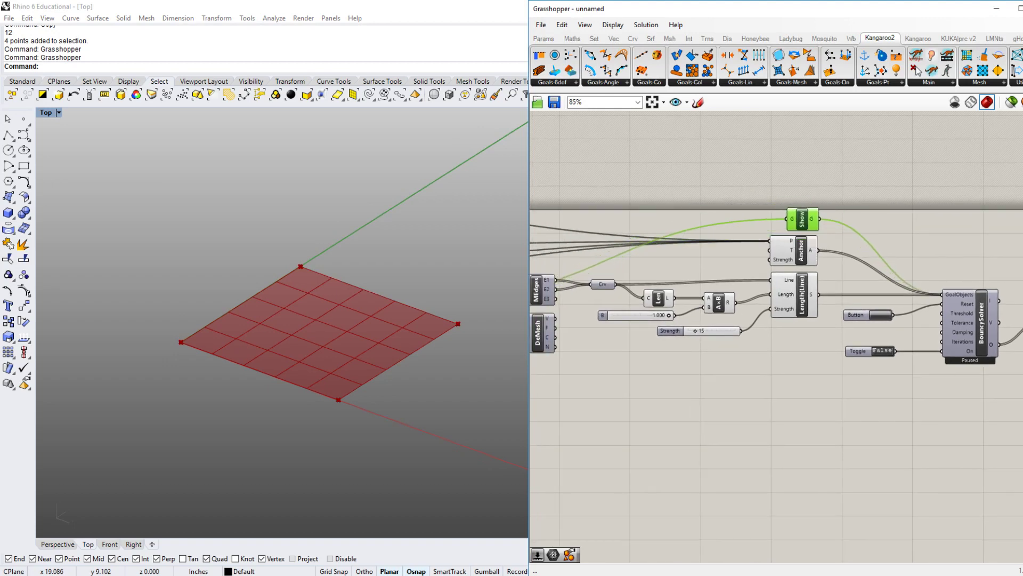
key("Escape")
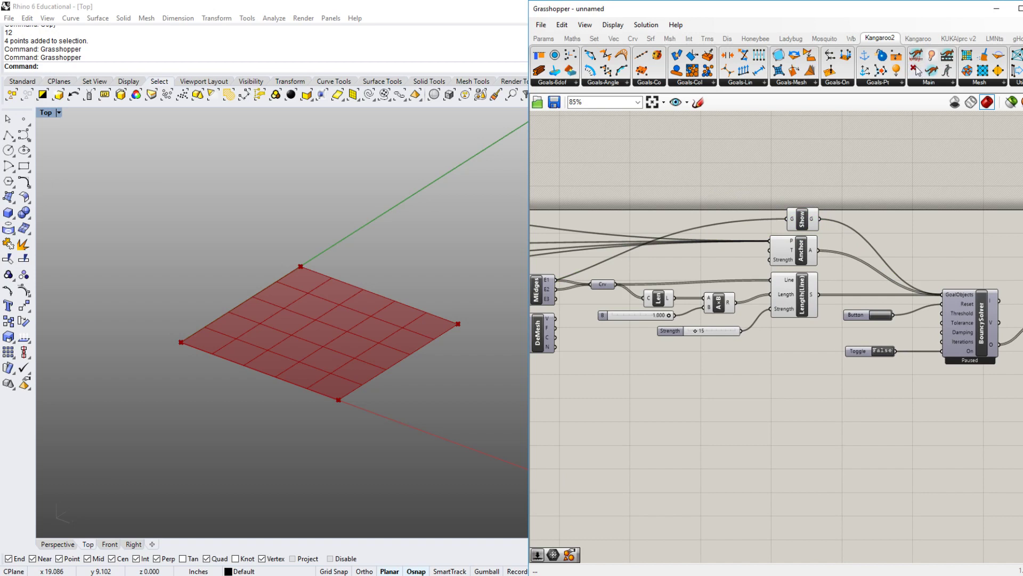
- Add a Kangaroo2 Load goal component and place it below the Length(Line) component
left_click(879, 83)
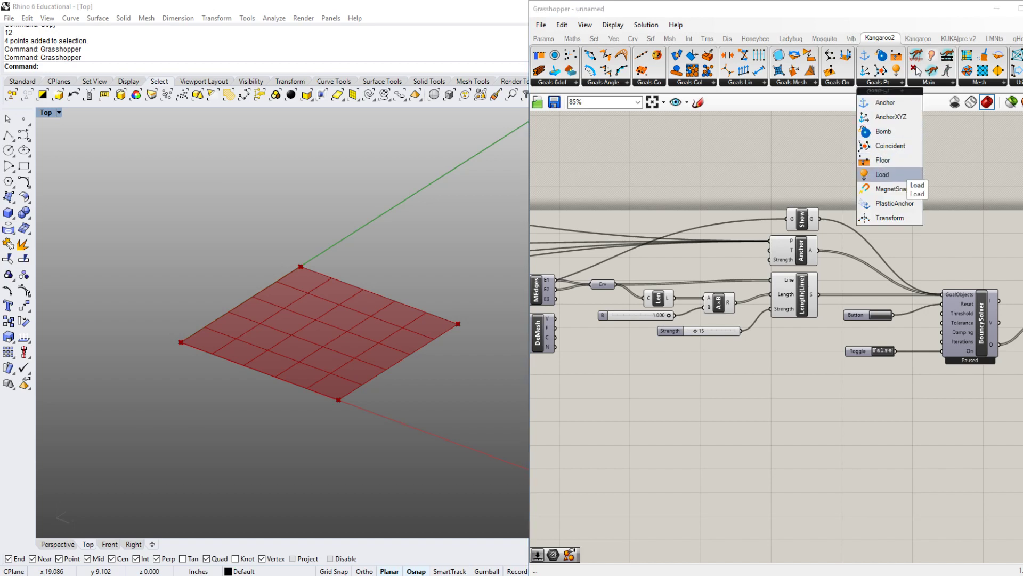
left_click(889, 174)
left_click(773, 363)
right_click_drag(773, 363, 874, 370)
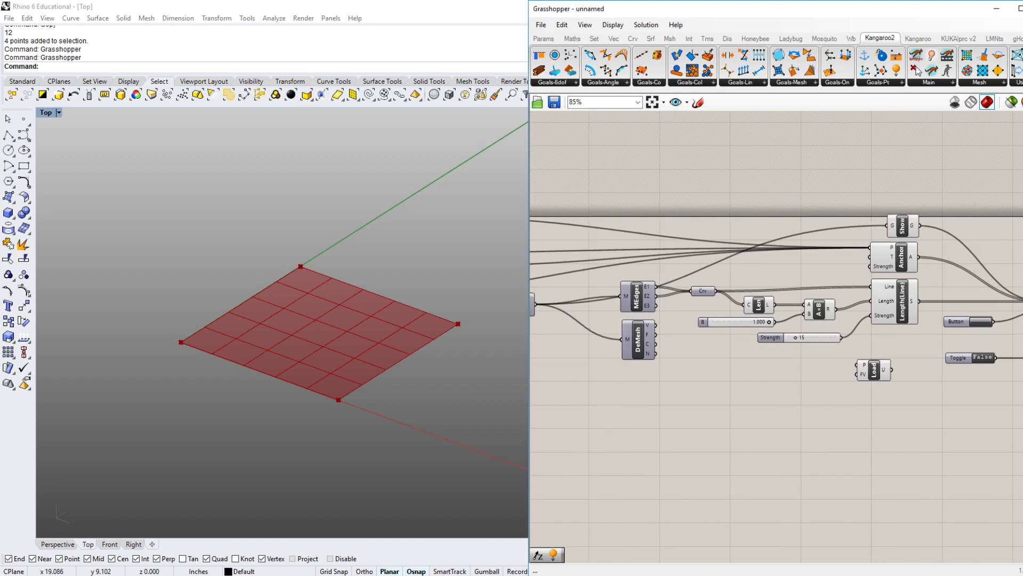
left_click_drag(874, 369, 899, 369)
right_click_drag(899, 370, 936, 351)
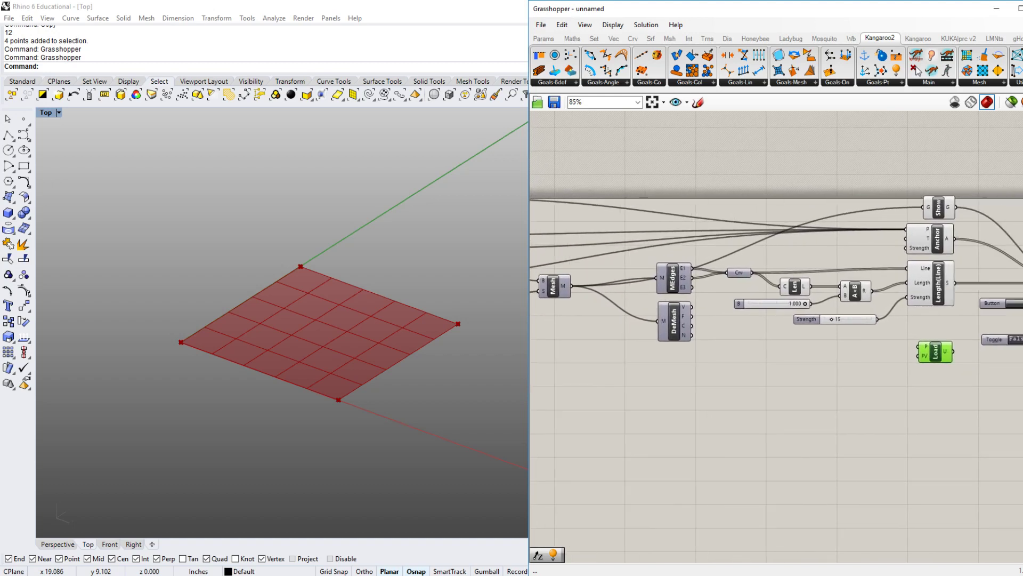
right_click_drag(921, 349, 961, 344)
- Connect the vertices output of Deconstruct Mesh to the point input of the Load component
left_click(714, 317)
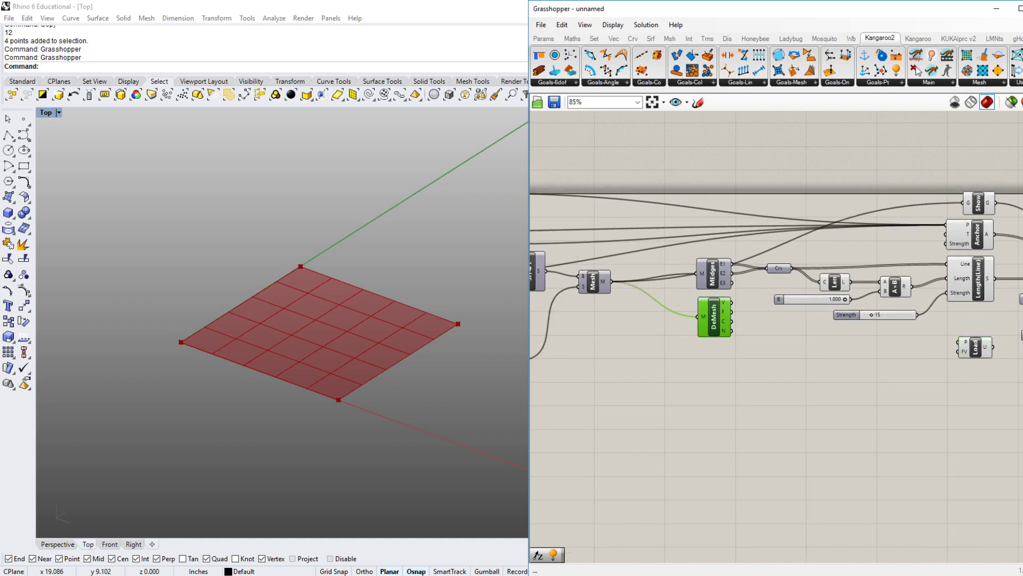
scroll(734, 324, "up", 4)
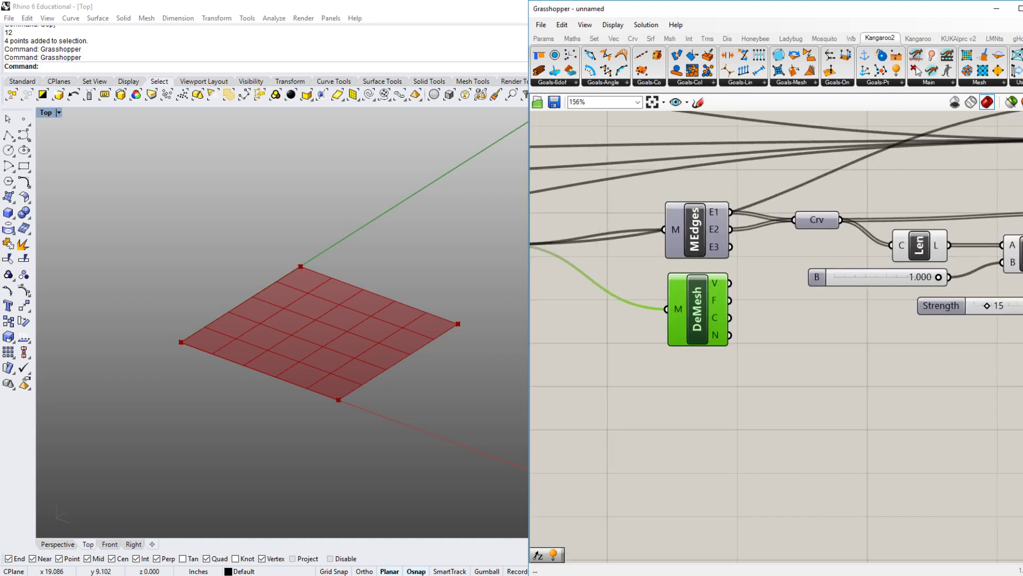
mouse_move(718, 284)
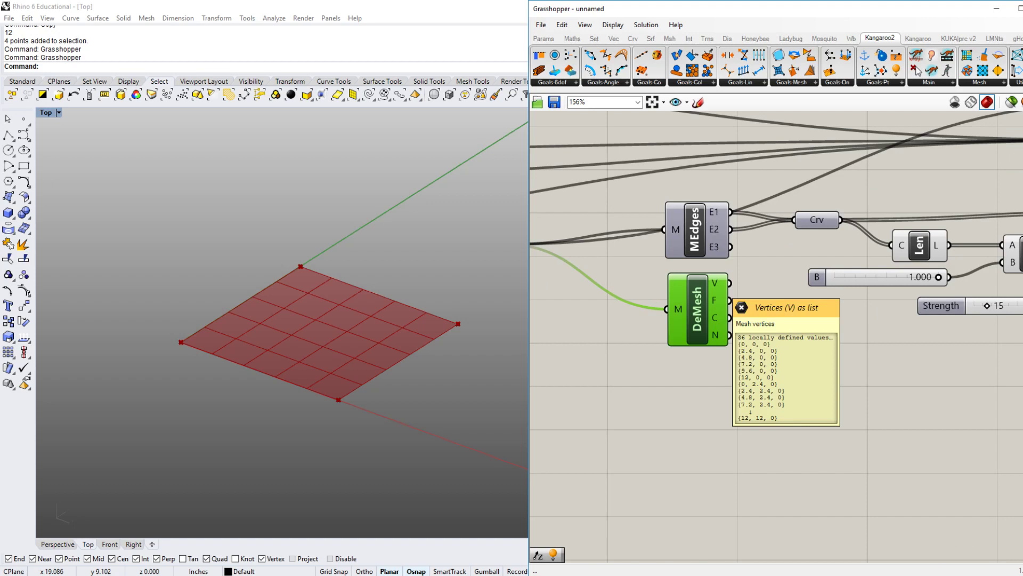
right_click_drag(730, 283, 591, 260)
left_click_drag(591, 259, 1006, 332)
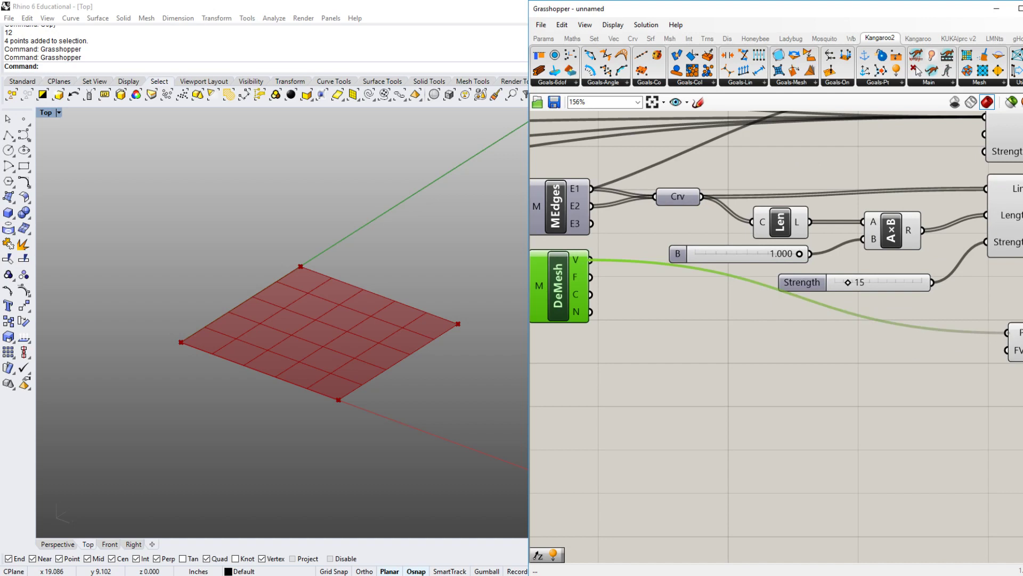
- Move the Load component slightly farther down below the Length(Line) component
right_click_drag(1006, 332, 856, 324)
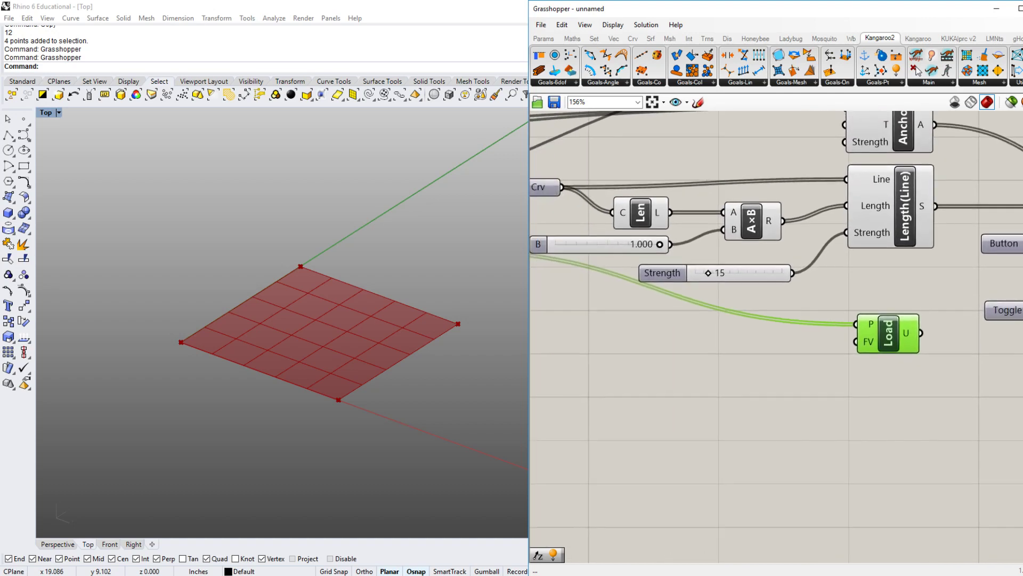
mouse_move(868, 341)
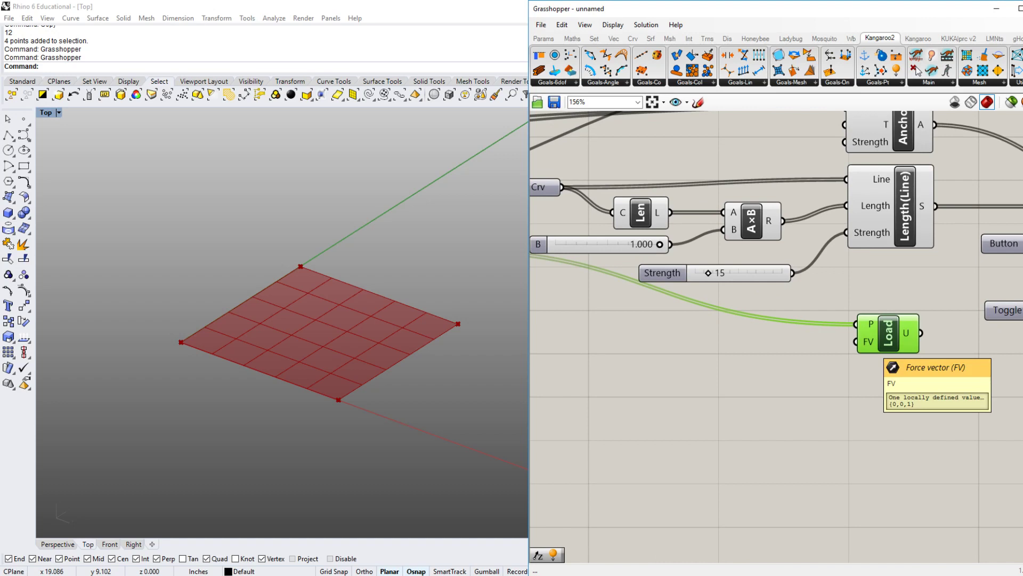
right_click_drag(871, 347, 873, 377)
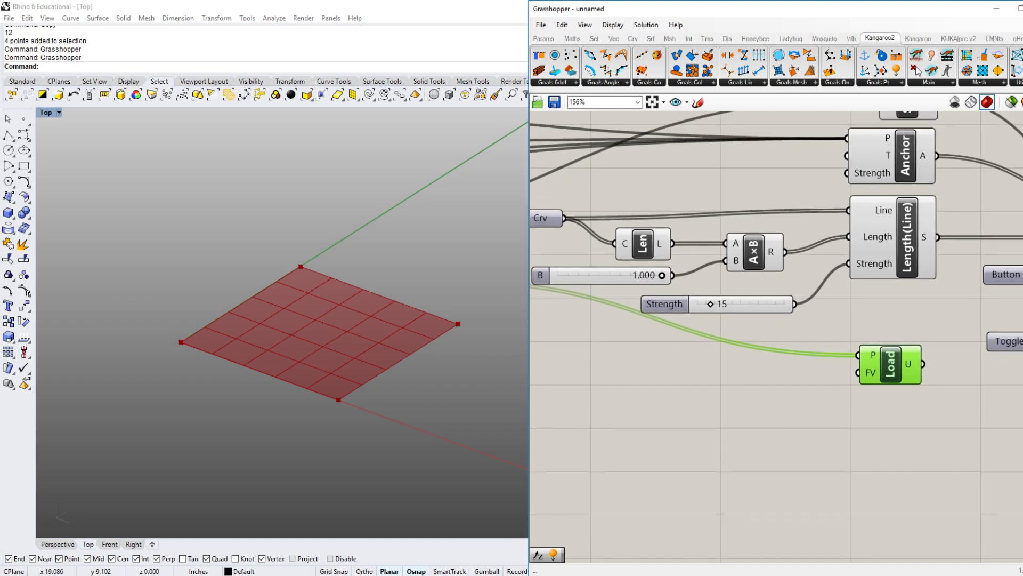
mouse_move(887, 368)
left_mouse_down()
mouse_move(900, 395)
mouse_move(890, 388)
left_mouse_up()
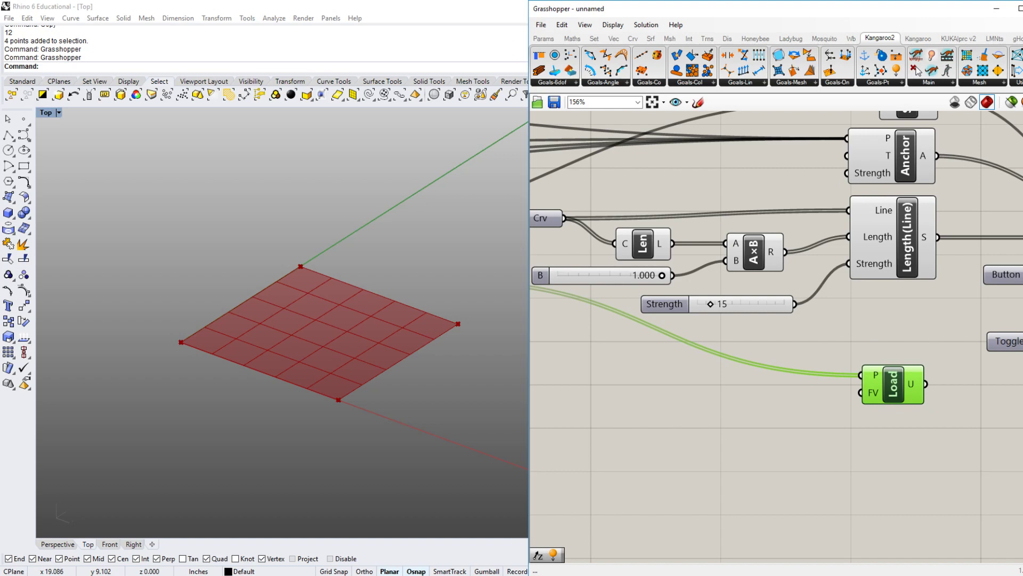
left_click(871, 421)
right_click_drag(871, 421, 848, 388)
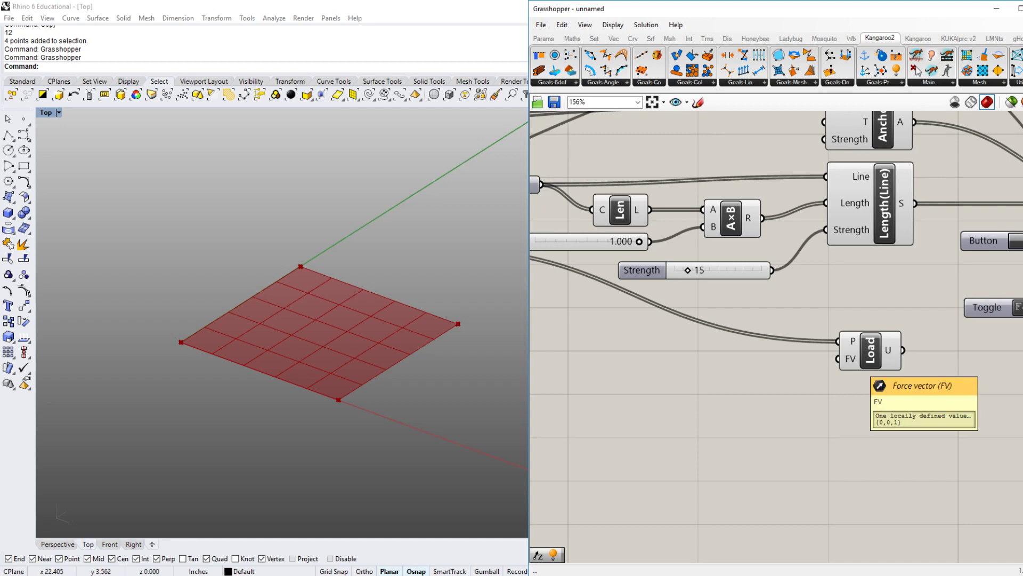
- Add a Unit Z vector component and place it beside the force vector input of the Load component
scroll(776, 336, "down", 5)
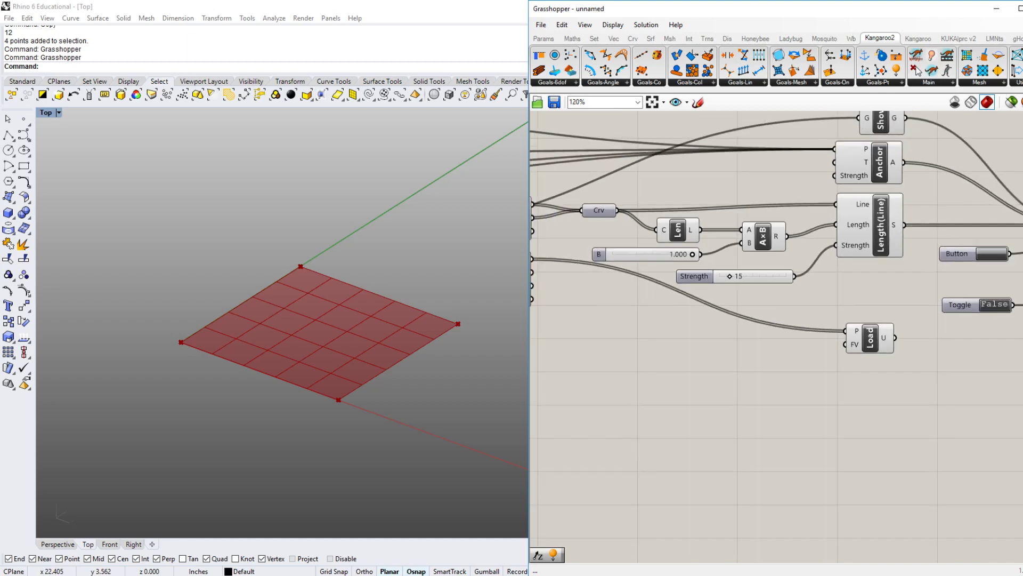
right_click_drag(776, 335, 563, 285)
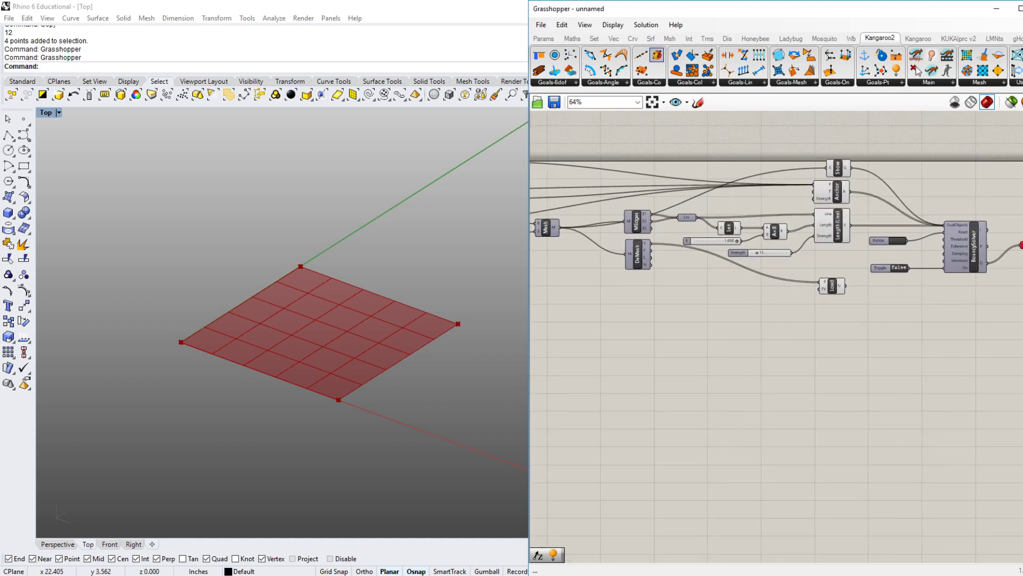
left_click(614, 39)
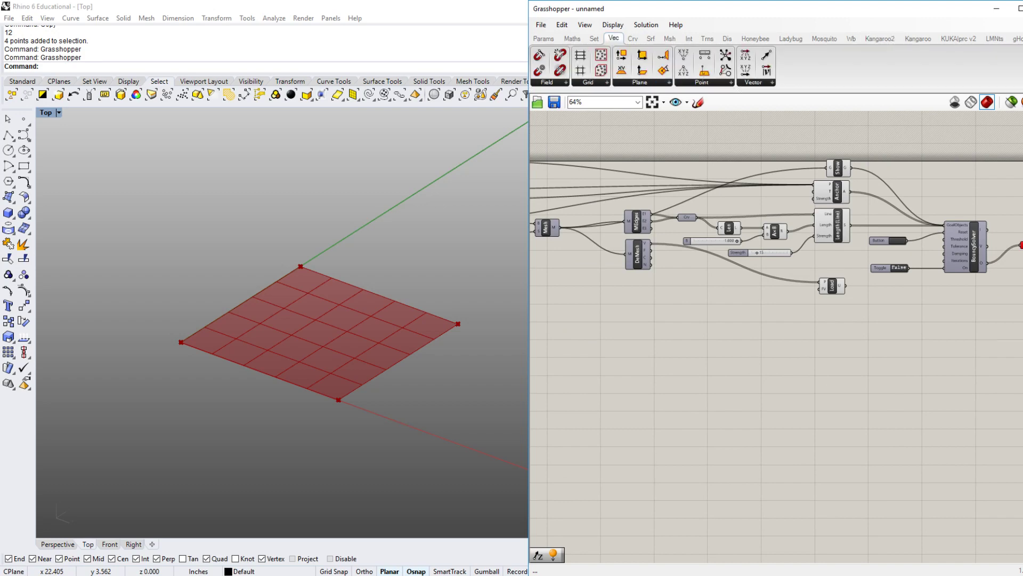
left_click(753, 82)
left_click(777, 181)
left_click(770, 286)
scroll(801, 269, "up", 4)
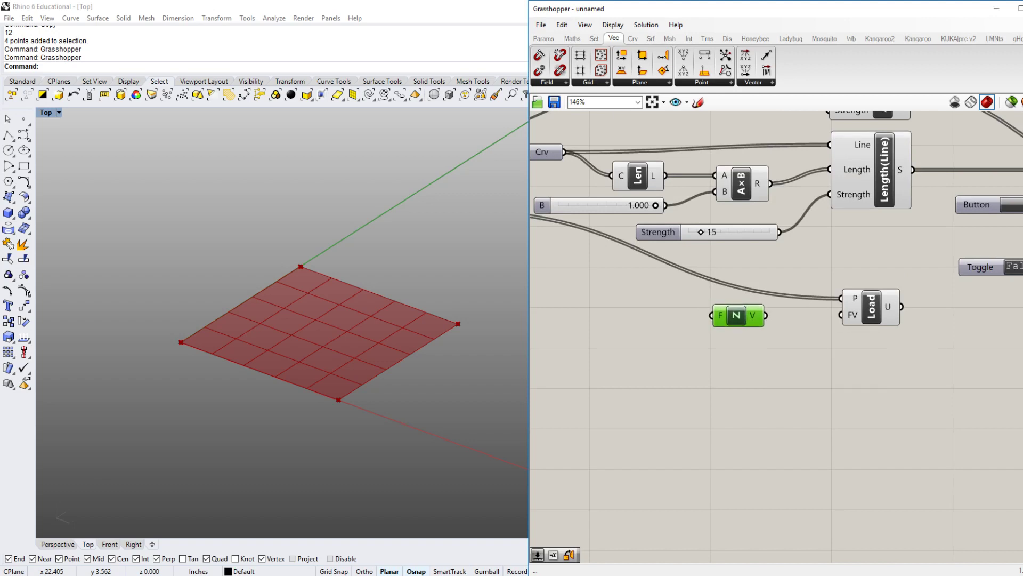
left_click_drag(739, 315, 733, 312)
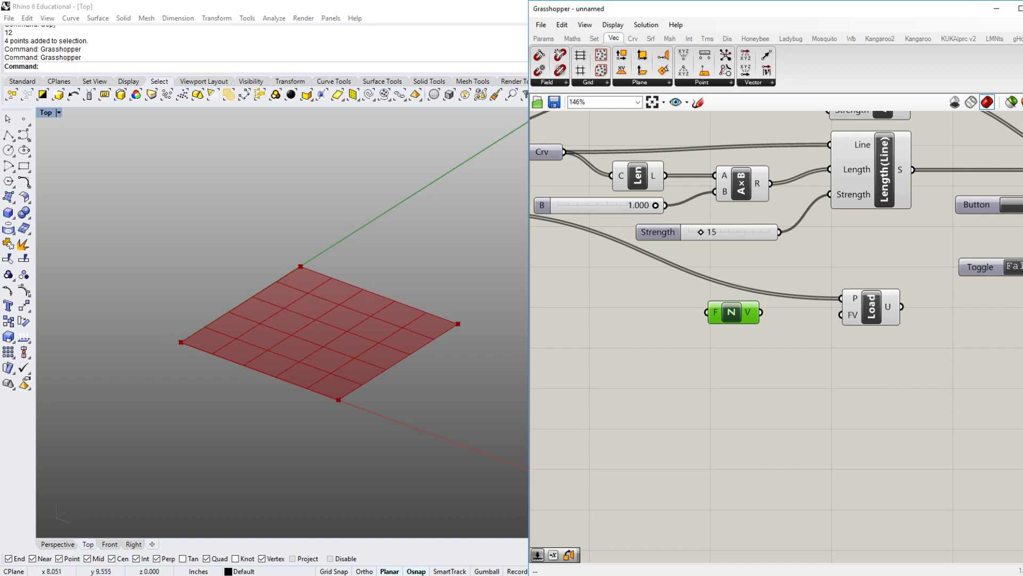
right_click_drag(277, 375, 261, 381)
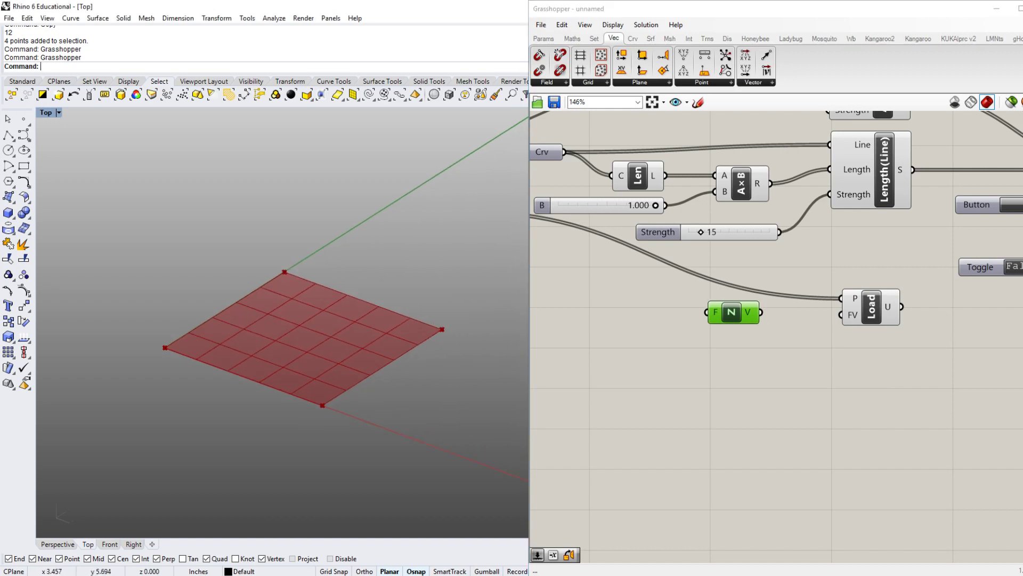
right_click_drag(639, 374, 672, 385)
left_click_drag(764, 323, 742, 325)
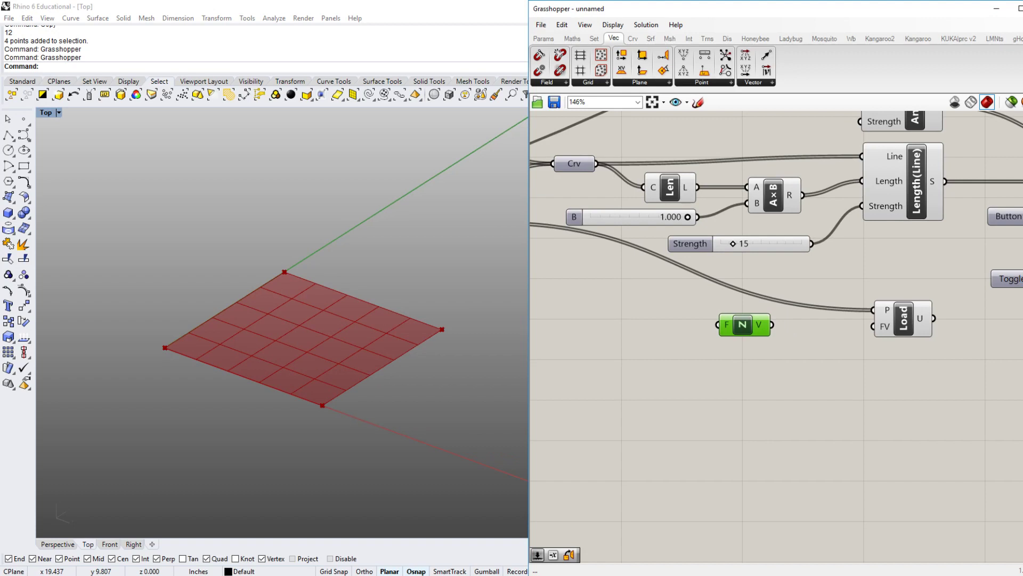
right_click_drag(773, 374, 745, 373)
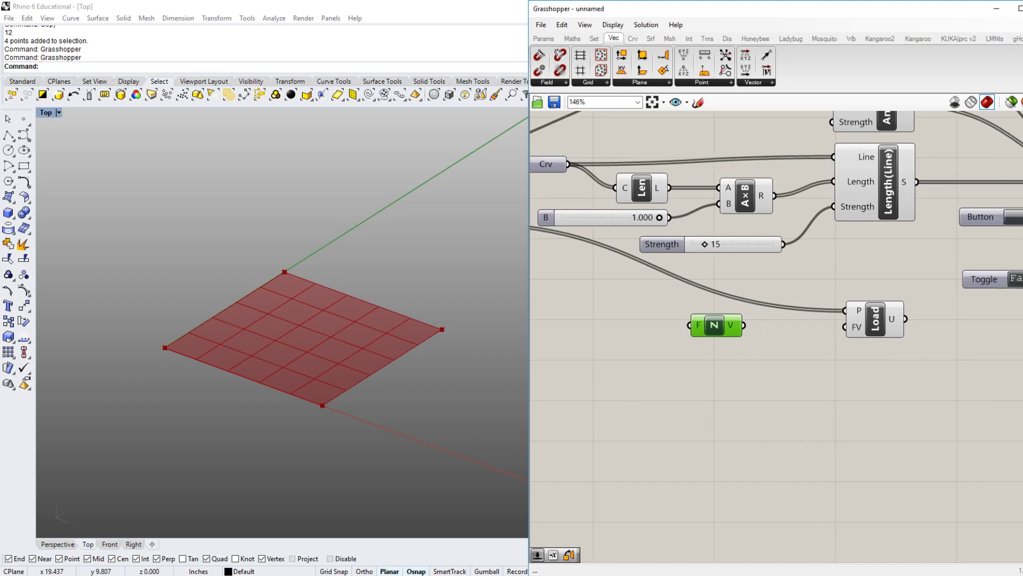
- Add a Negative component and place it between the Unit Z and Load components
double_click(783, 382)
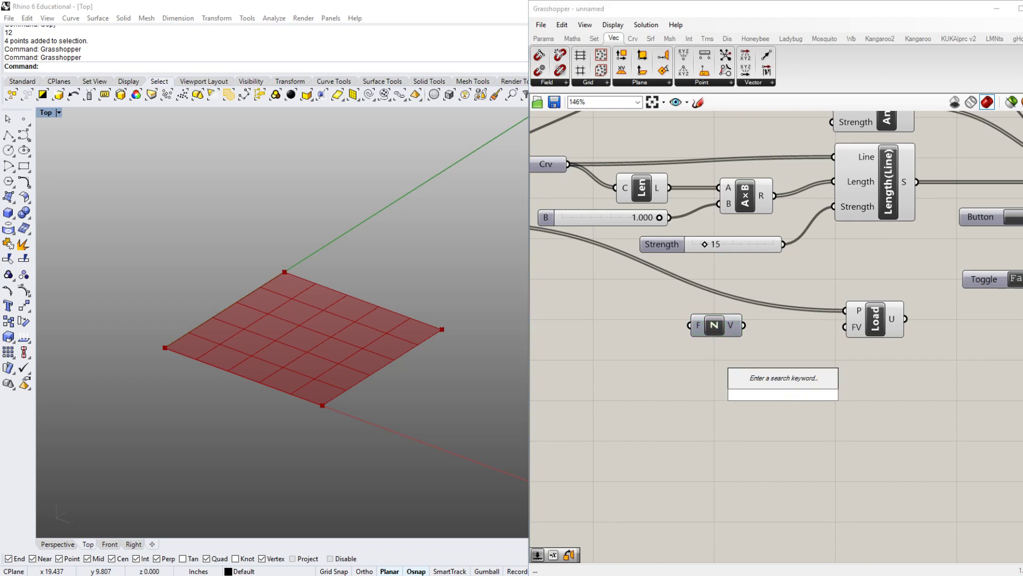
type("negative")
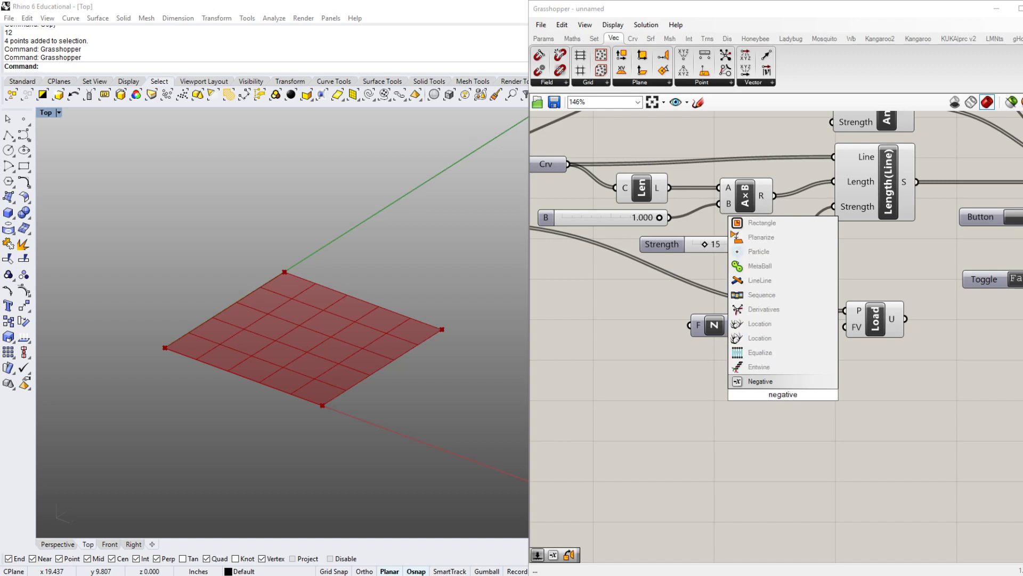
key("Return")
left_click_drag(783, 395, 792, 344)
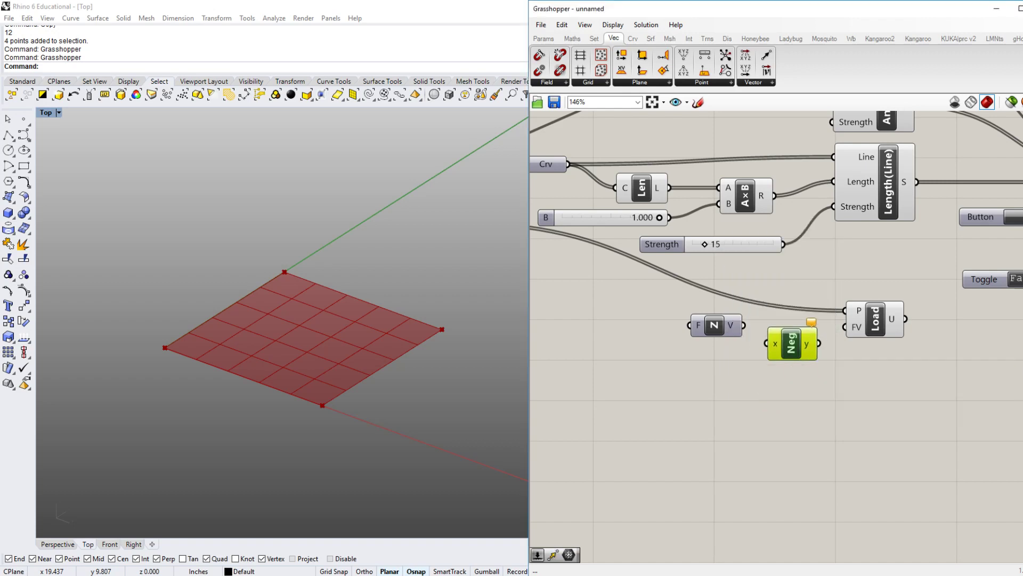
- Wire the Unit Z vector through the Negative component into the force vector input of Load
left_click_drag(744, 325, 767, 343)
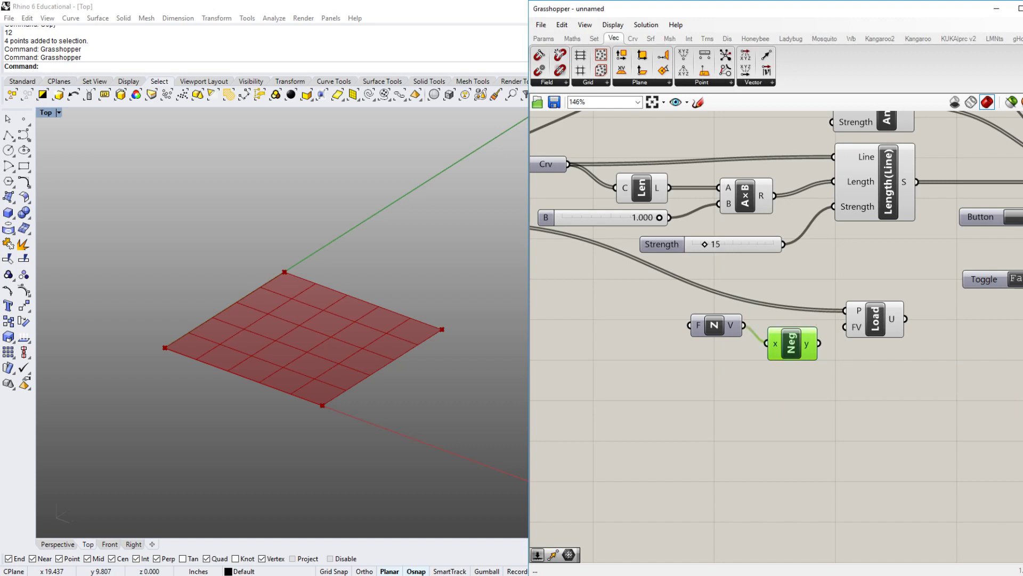
mouse_move(818, 346)
left_click_drag(819, 343, 846, 327)
scroll(581, 395, "down", 2)
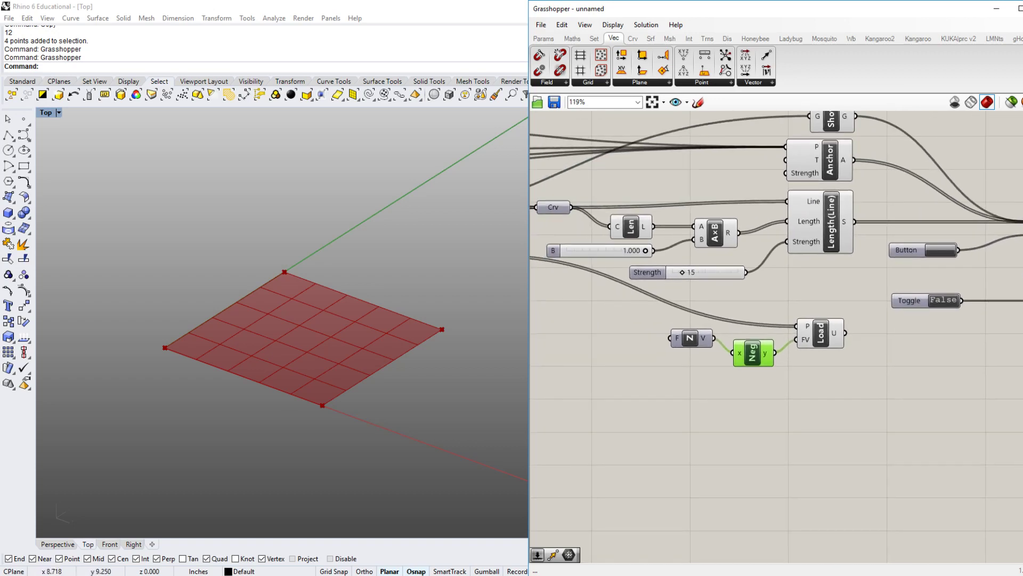
- Connect the Load output to the GoalObjects input of BouncySolver, keeping the existing goal connections
right_click_drag(682, 437, 605, 492)
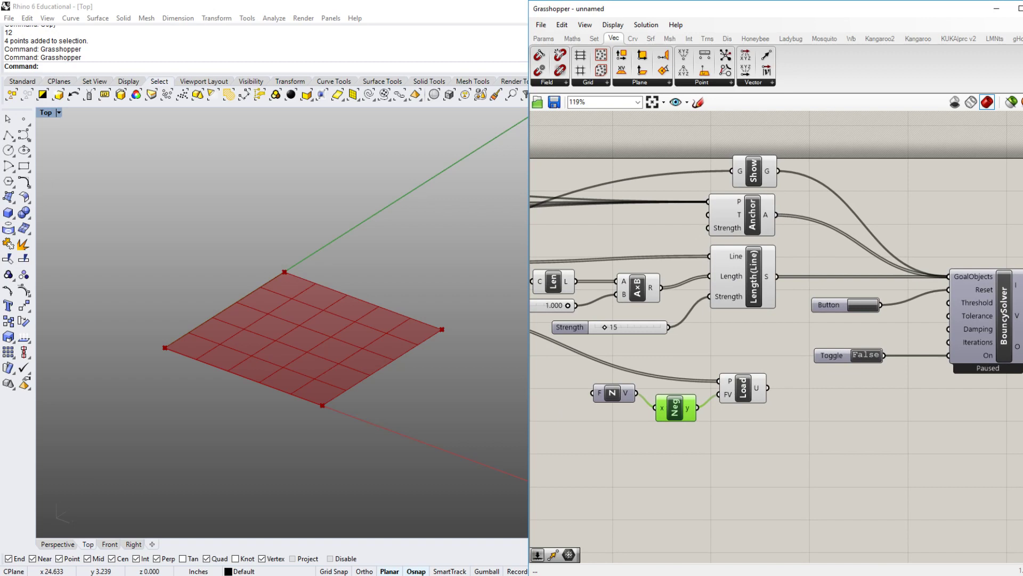
left_click_drag(768, 387, 948, 276, "shift")
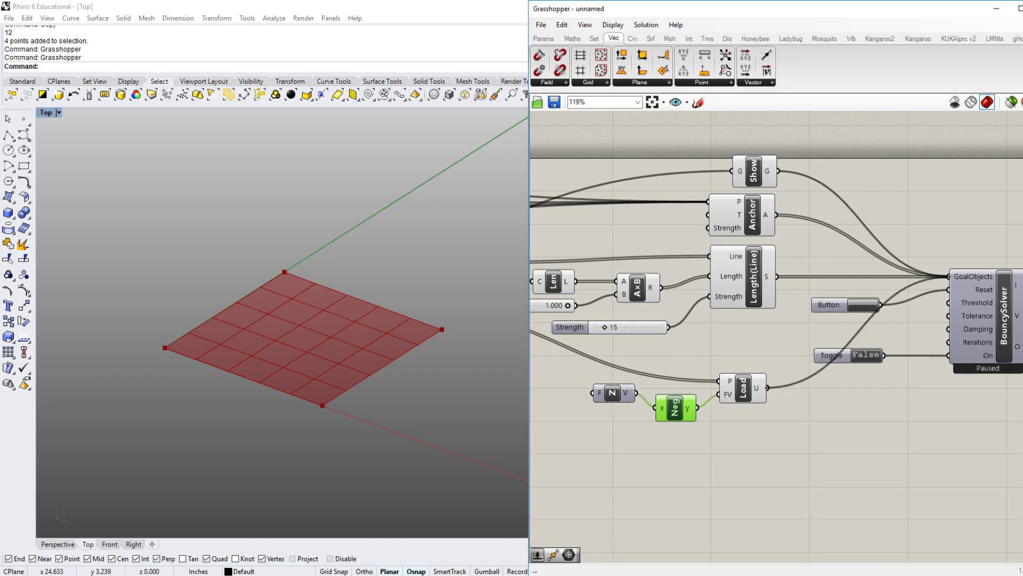
left_click(874, 432)
- Test the loaded simulation by switching the BouncySolver toggle to True, inspect the mesh, and switch it back to False
right_click_drag(874, 431, 819, 431)
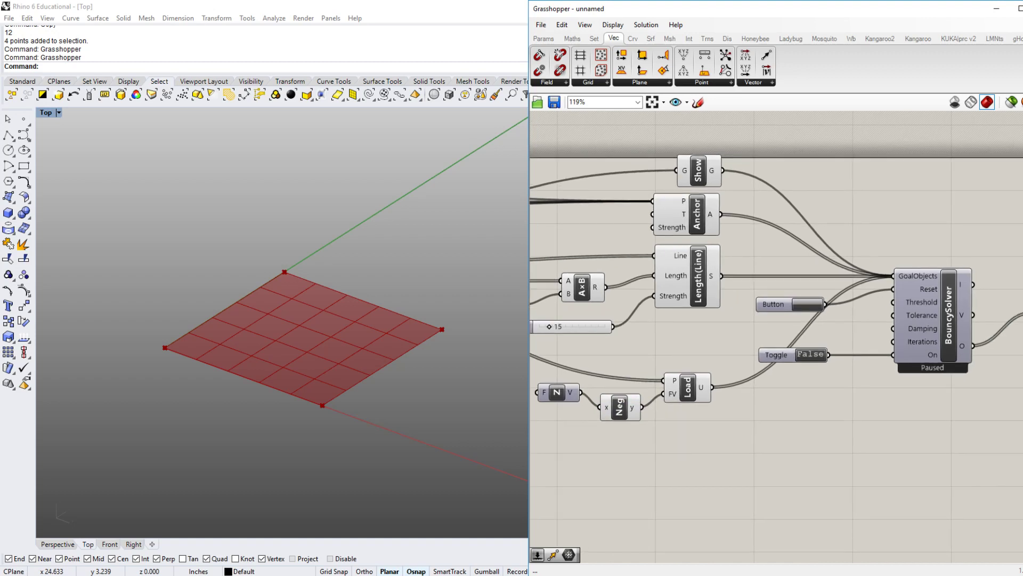
double_click(811, 355)
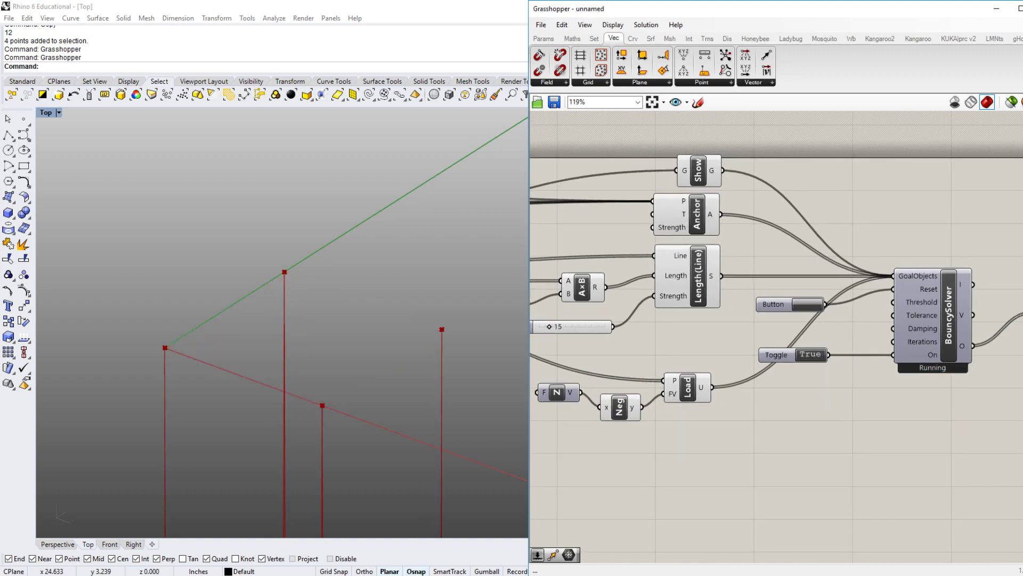
right_click_drag(693, 453, 818, 437)
scroll(315, 306, "down", 18)
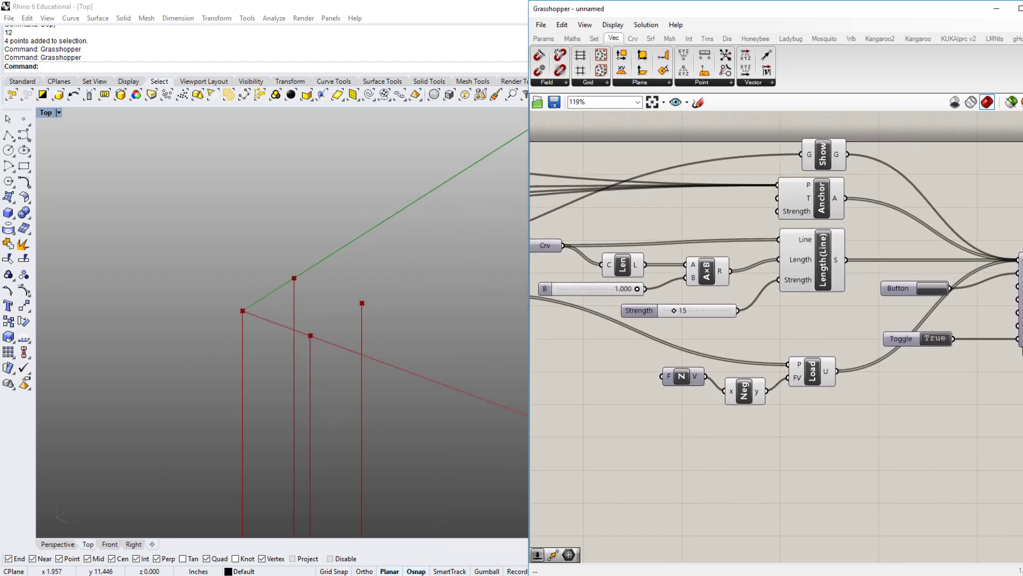
right_click_drag(319, 305, 329, 333, "ctrl+shift")
right_click_drag(832, 443, 777, 448)
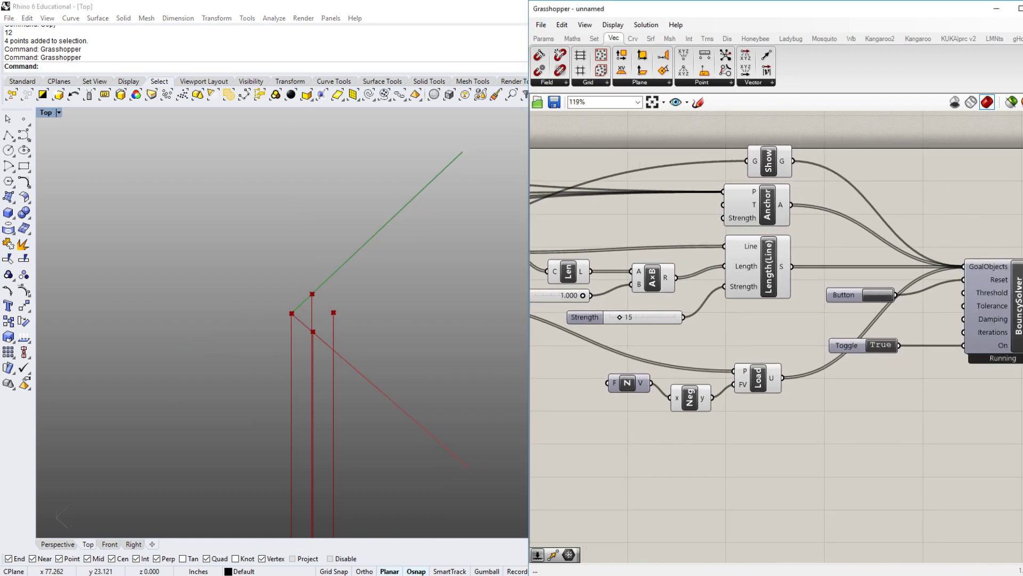
double_click(881, 345)
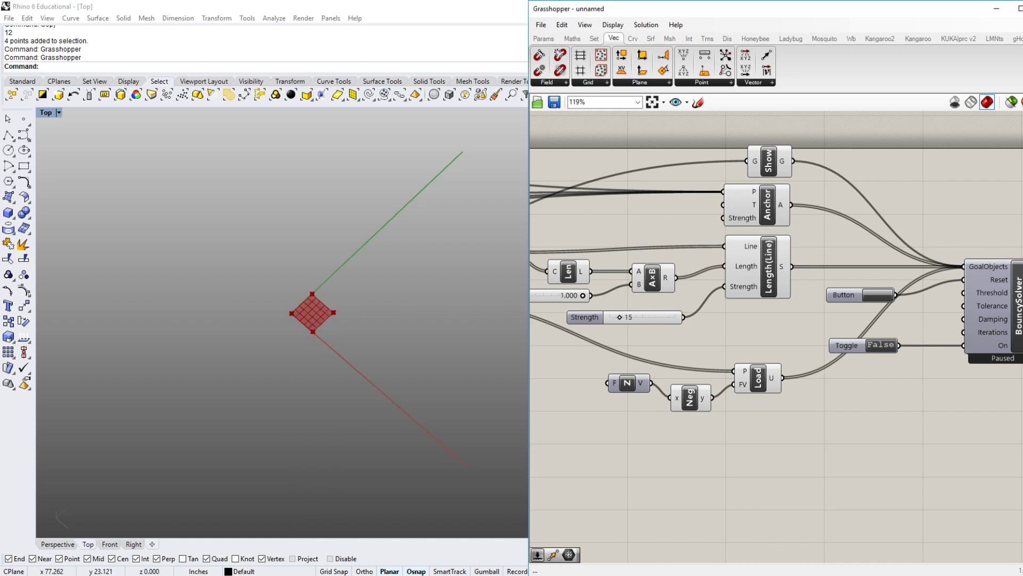
- Move the load's Unit Z component slightly farther away from the Negative component
right_click_drag(640, 448, 701, 461)
left_click_drag(691, 396, 673, 405)
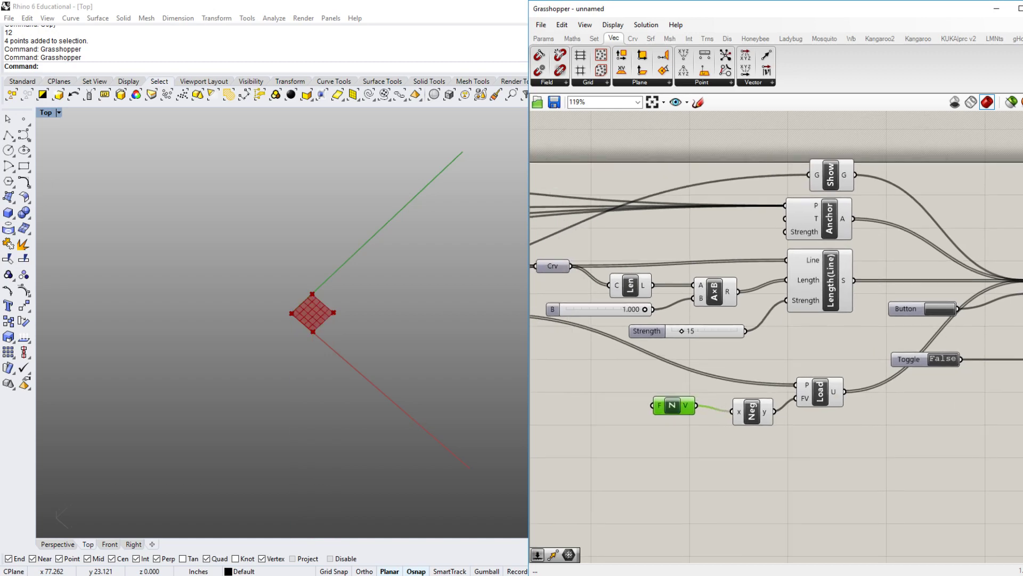
right_click_drag(747, 453, 833, 442)
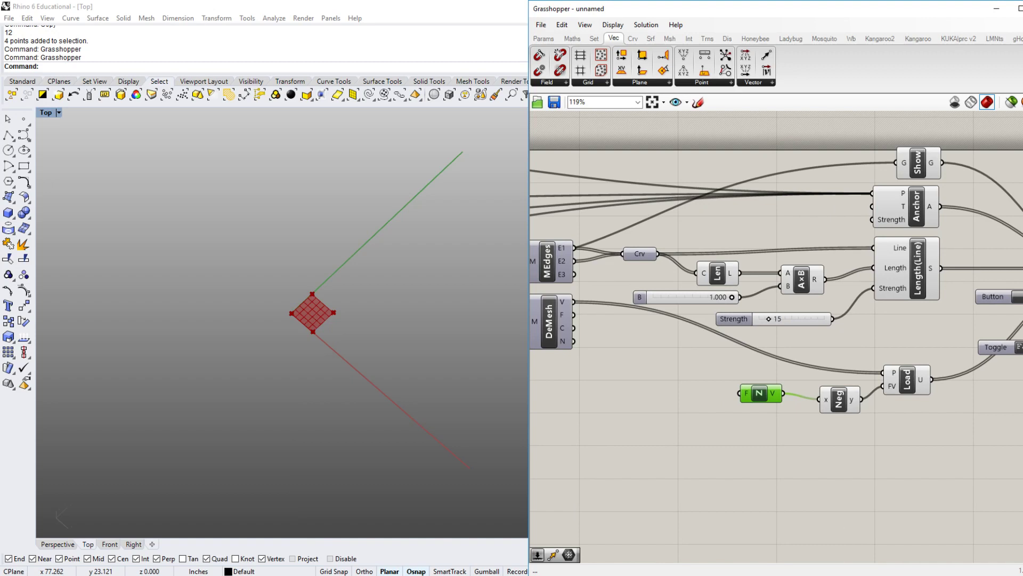
right_click_drag(834, 442, 781, 456)
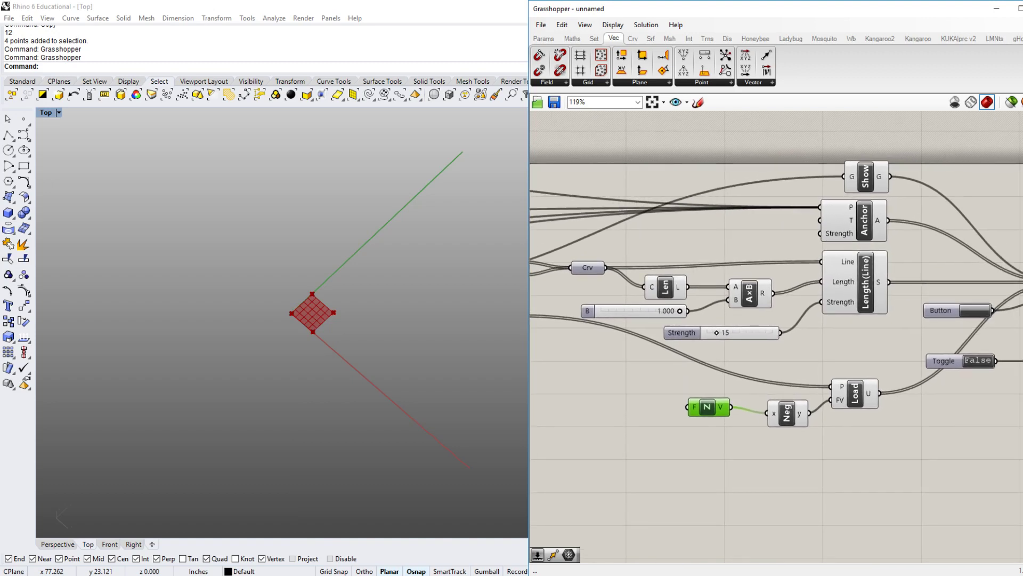
right_click_drag(781, 455, 784, 458)
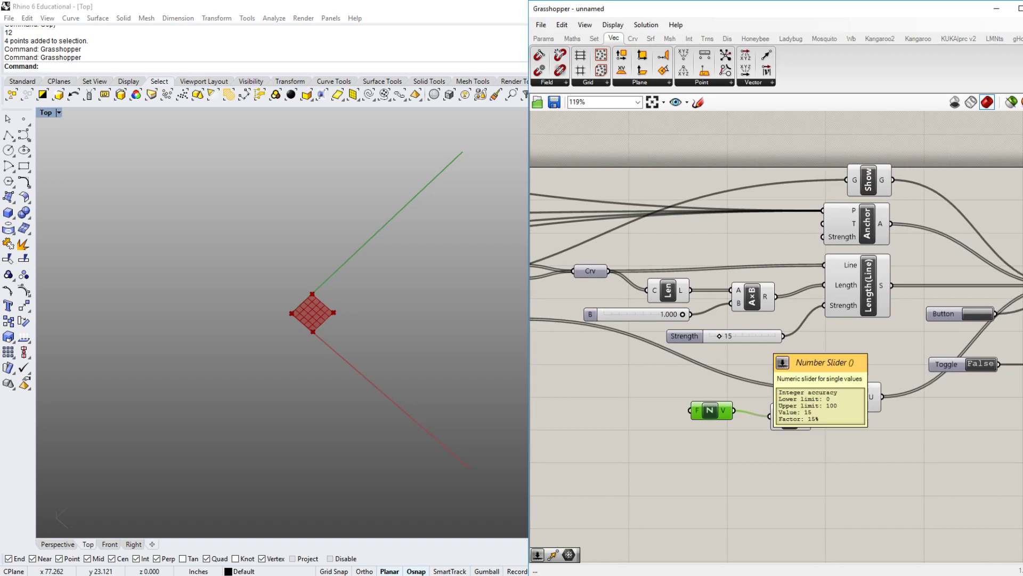
- Add a number slider with a value of 1.0 and connect it to the factor input of the load's Unit Z component
right_click_drag(784, 458, 824, 416)
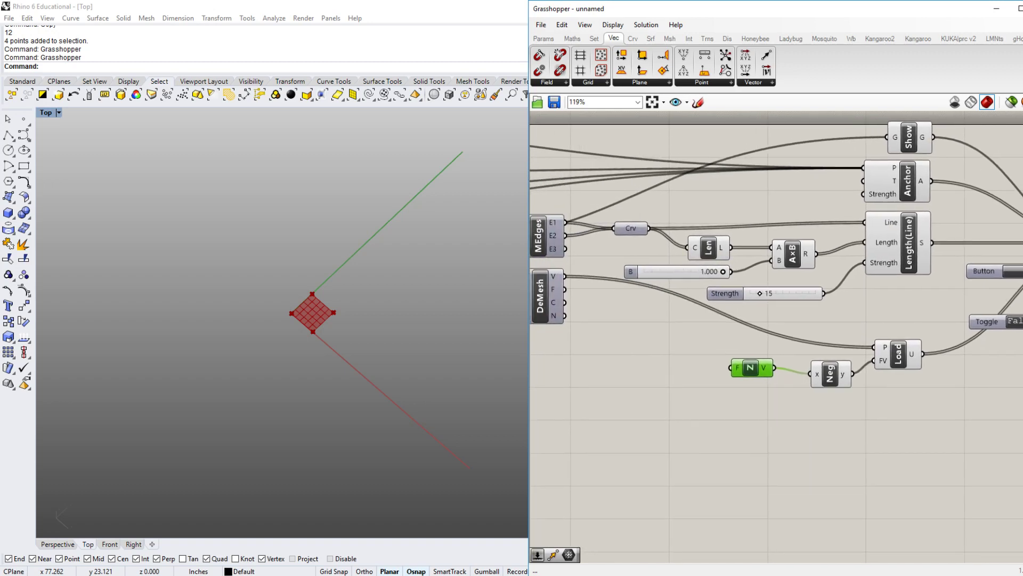
double_click(637, 361)
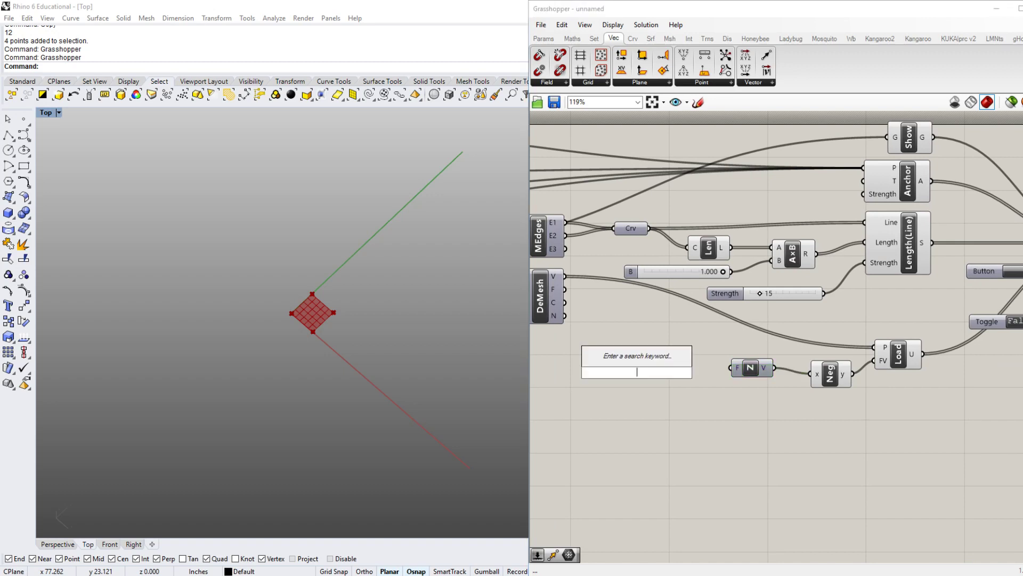
type("1.0")
key("Return")
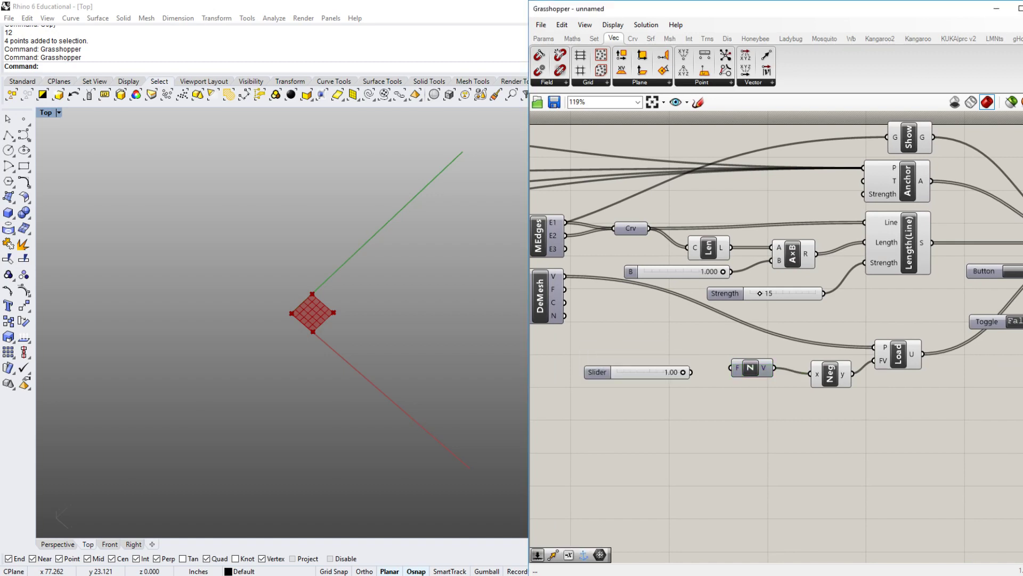
scroll(716, 371, "up", 3)
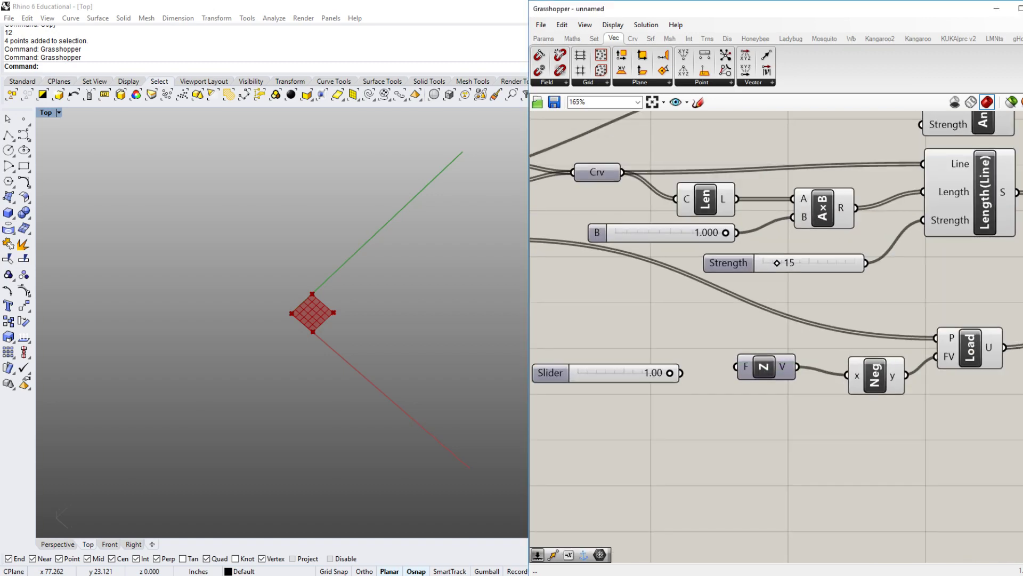
left_click_drag(681, 372, 736, 367)
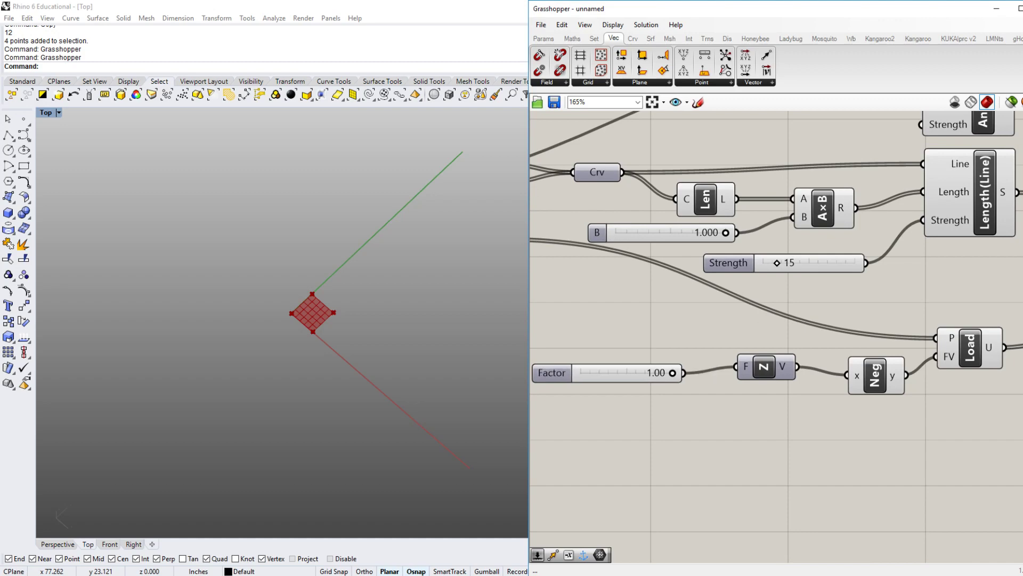
- Lower the Factor slider of the load's Unit Z vector to a small value to weaken the load
left_click_drag(672, 373, 600, 374)
scroll(629, 376, "down", 2)
right_click_drag(923, 271, 802, 277)
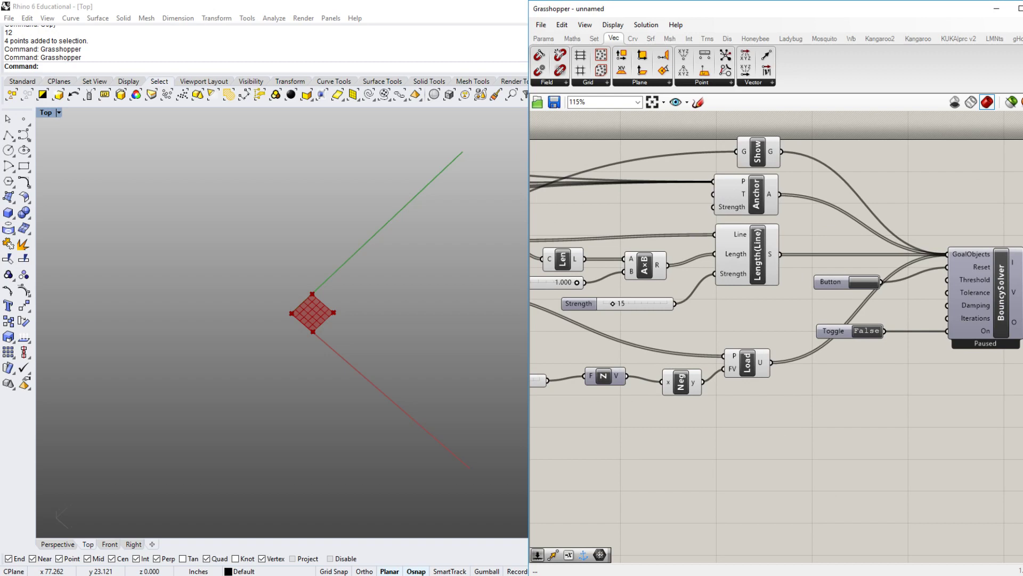
- Start the BouncySolver simulation by switching its toggle to True, and inspect the sagging mesh up close from several angles
double_click(867, 331)
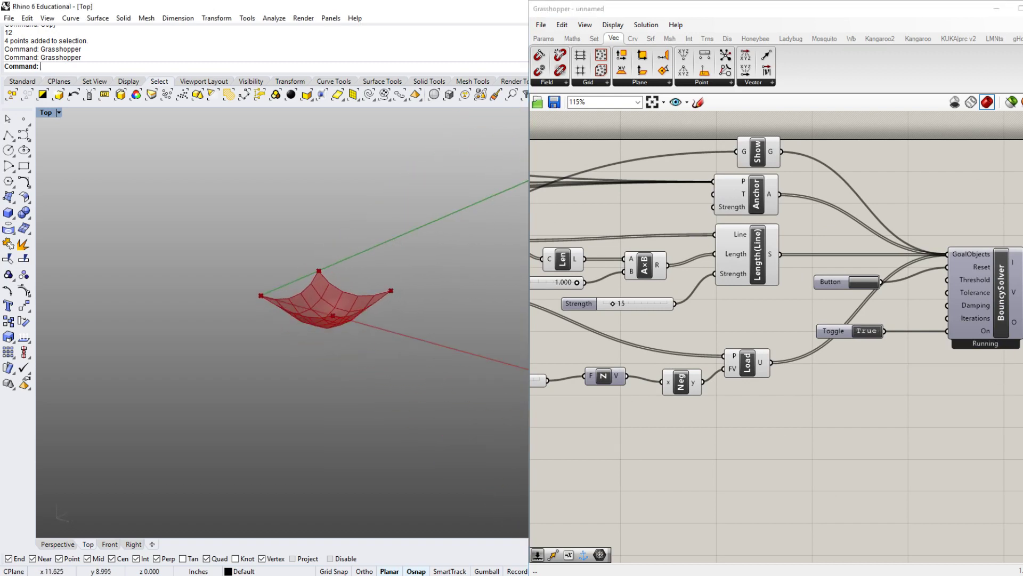
scroll(446, 416, "down", 3)
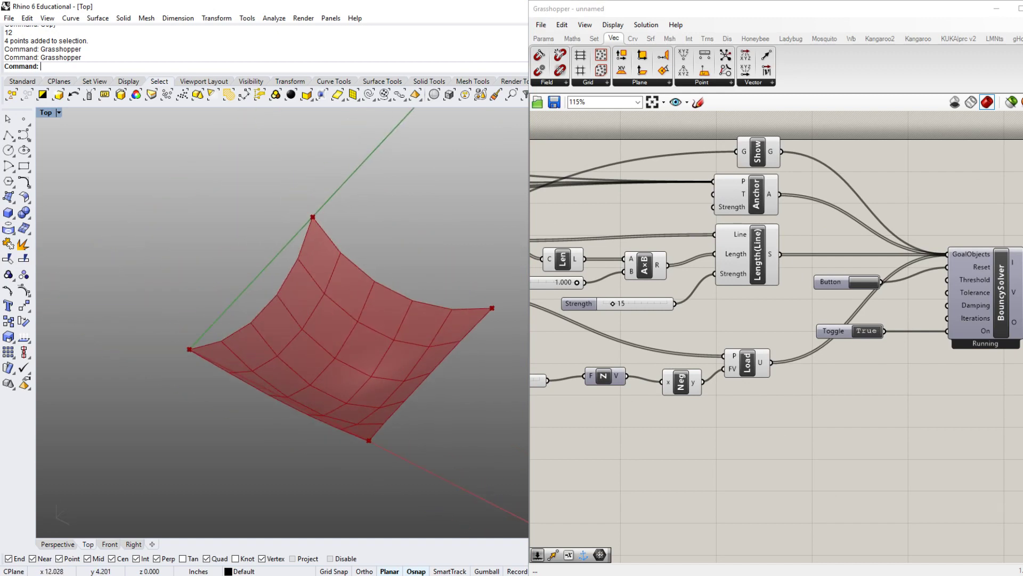
right_click_drag(384, 326, 362, 343, "ctrl+shift")
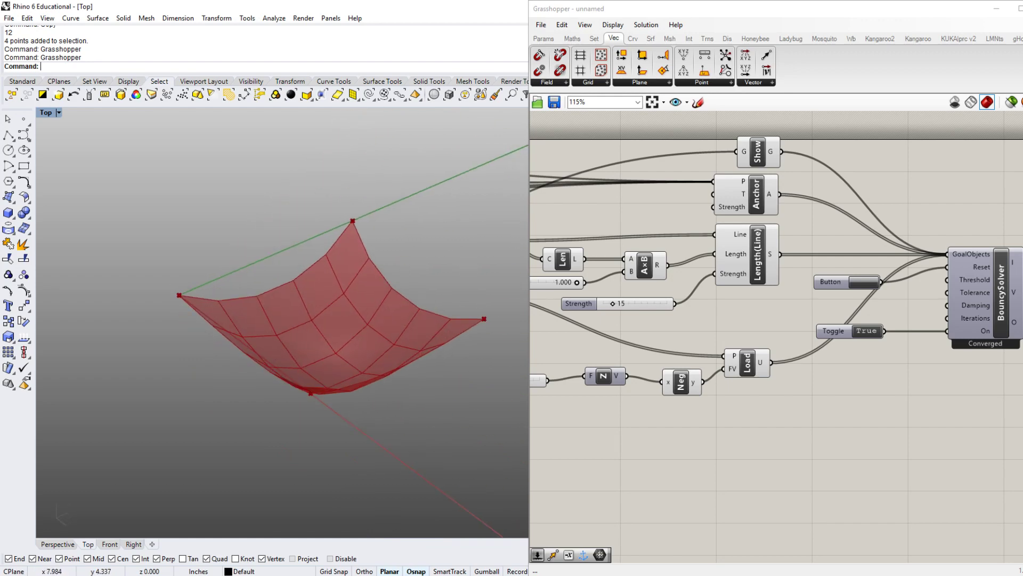
right_click_drag(379, 307, 395, 343, "ctrl+shift")
- Lower the Factor slider of the load's Unit Z vector to 0.11 to test a weaker load
right_click_drag(543, 373, 1020, 415)
right_click_drag(639, 405, 908, 369)
right_click_drag(1002, 369, 446, 355)
scroll(684, 385, "up", 3)
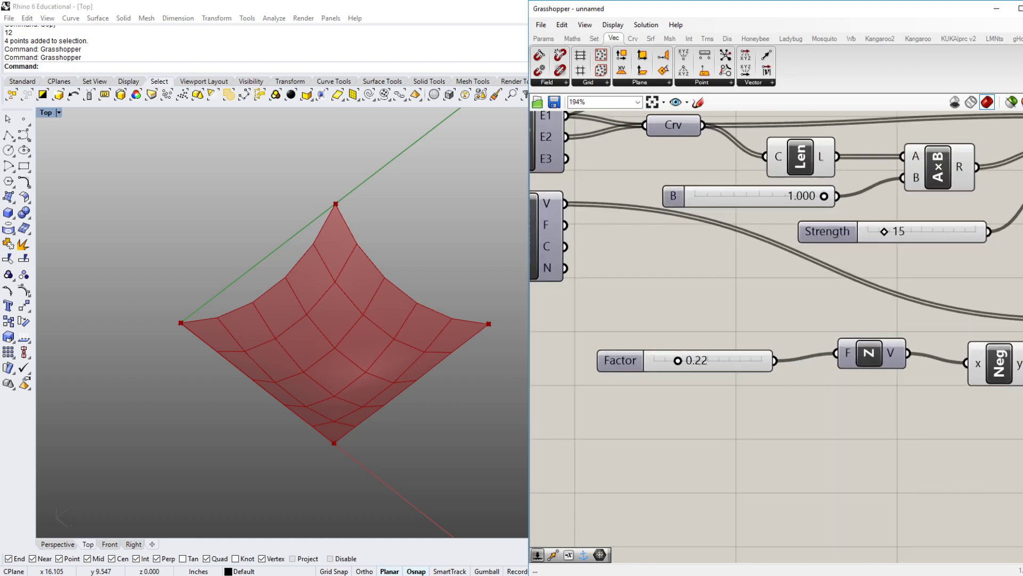
mouse_move(678, 360)
left_mouse_down()
mouse_move(752, 360)
mouse_move(665, 361)
left_mouse_up()
right_click_drag(666, 360, 552, 427)
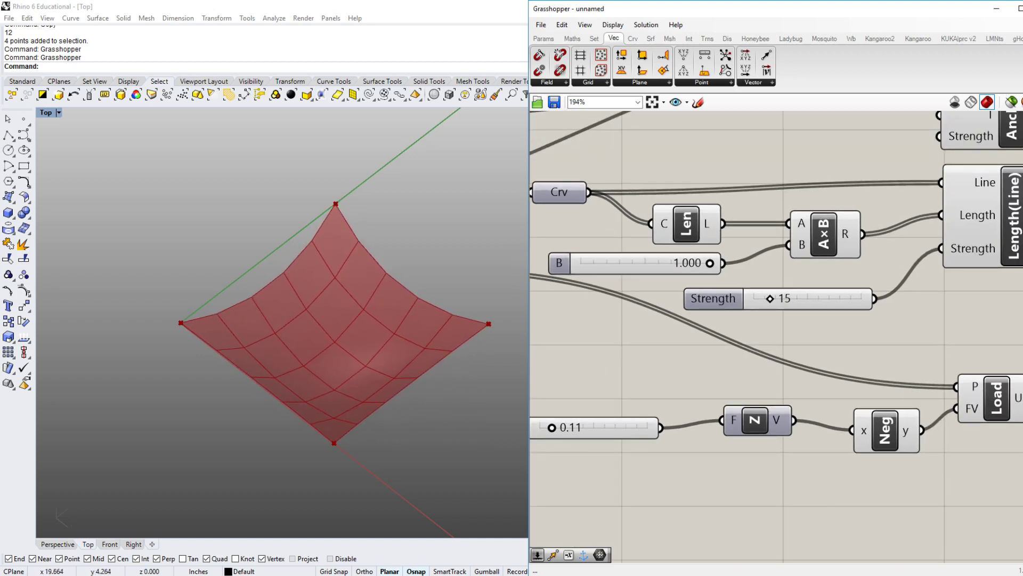
- Raise the load's Factor slider to 1.00 and the Length(Line) goal's Strength slider to 35
left_click_drag(551, 427, 648, 428)
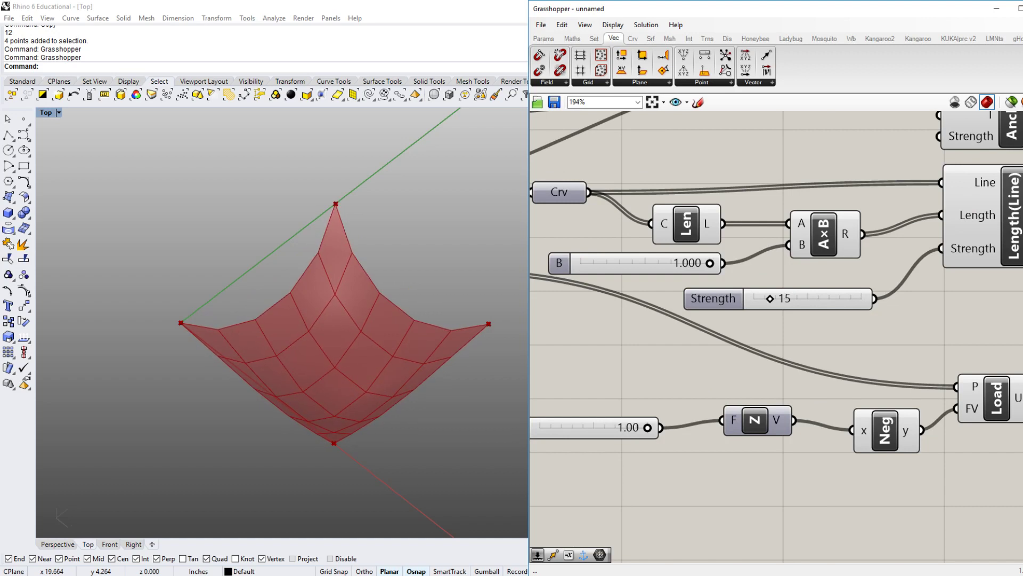
right_click_drag(800, 341, 680, 386)
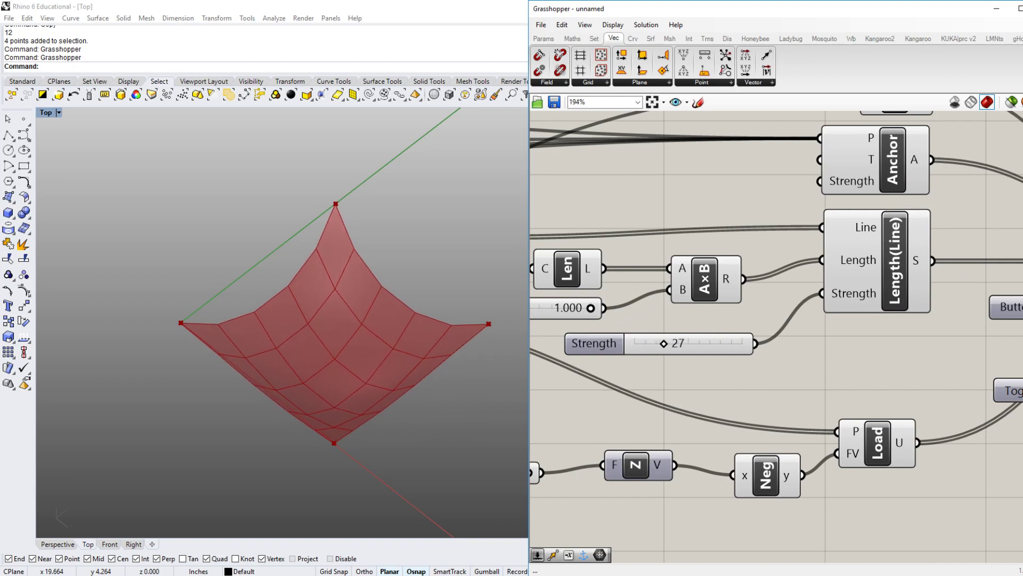
mouse_move(664, 344)
left_mouse_down()
mouse_move(741, 343)
mouse_move(637, 343)
mouse_move(727, 343)
mouse_move(638, 344)
mouse_move(672, 343)
left_mouse_up()
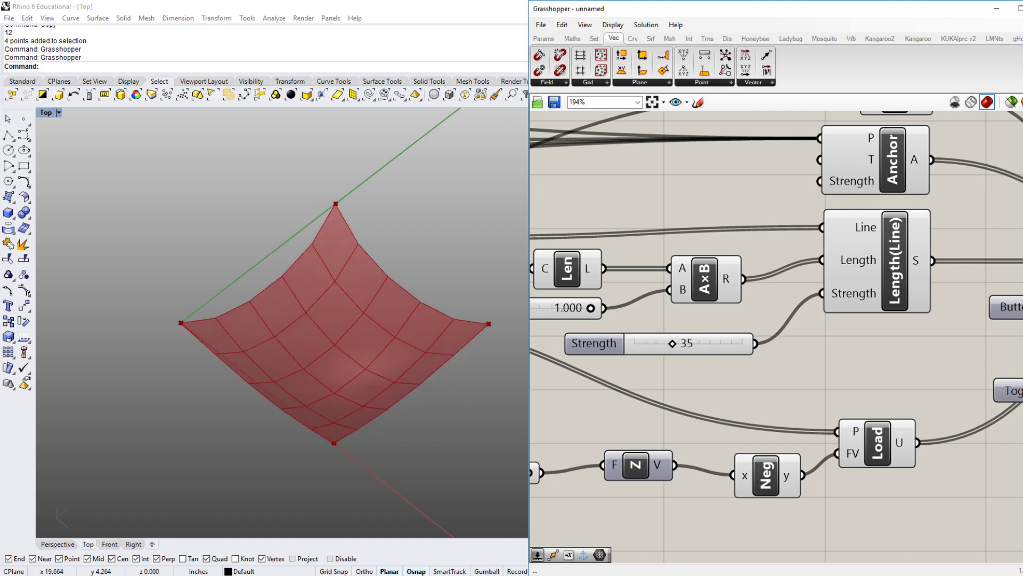
- Examine the shape of the relaxed mesh from the side and from above
right_click_drag(370, 399, 373, 323, "ctrl+shift")
right_click_drag(762, 384, 713, 404)
right_click_drag(405, 341, 477, 336, "ctrl+shift")
right_click_drag(298, 336, 485, 393, "ctrl+shift")
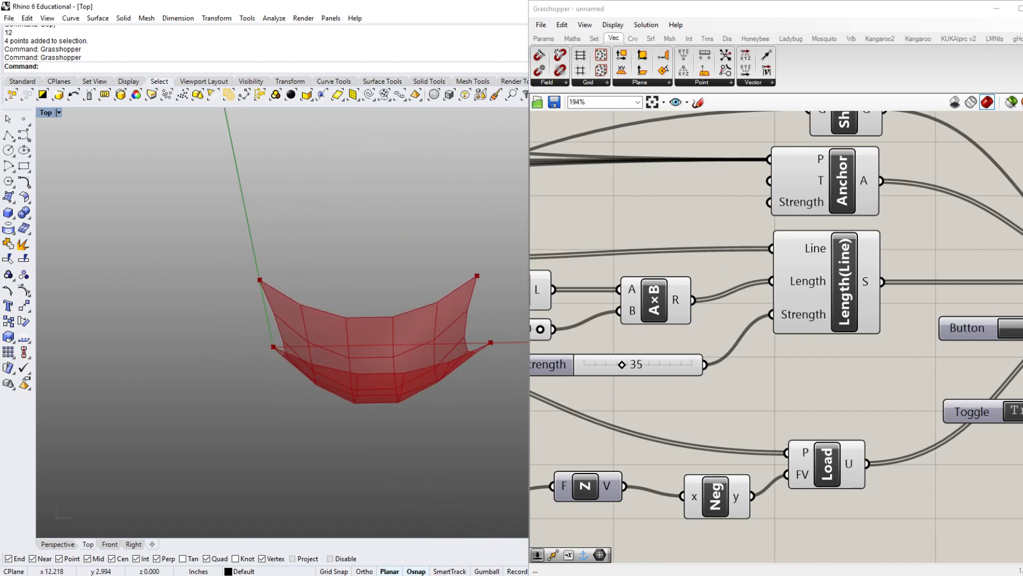
right_click_drag(405, 362, 301, 360)
right_click_drag(373, 356, 309, 432, "ctrl+shift")
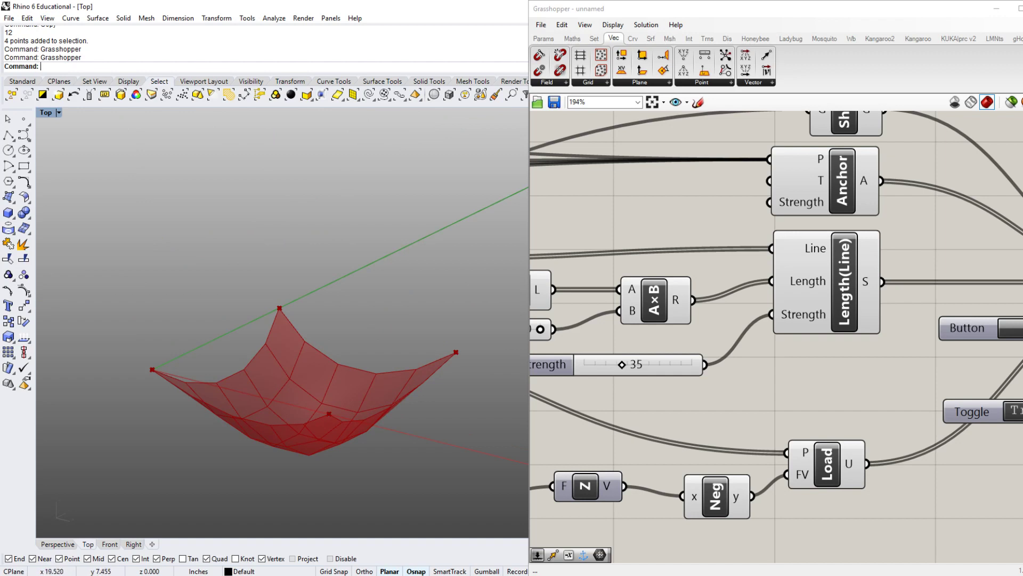
right_click_drag(479, 413, 527, 364)
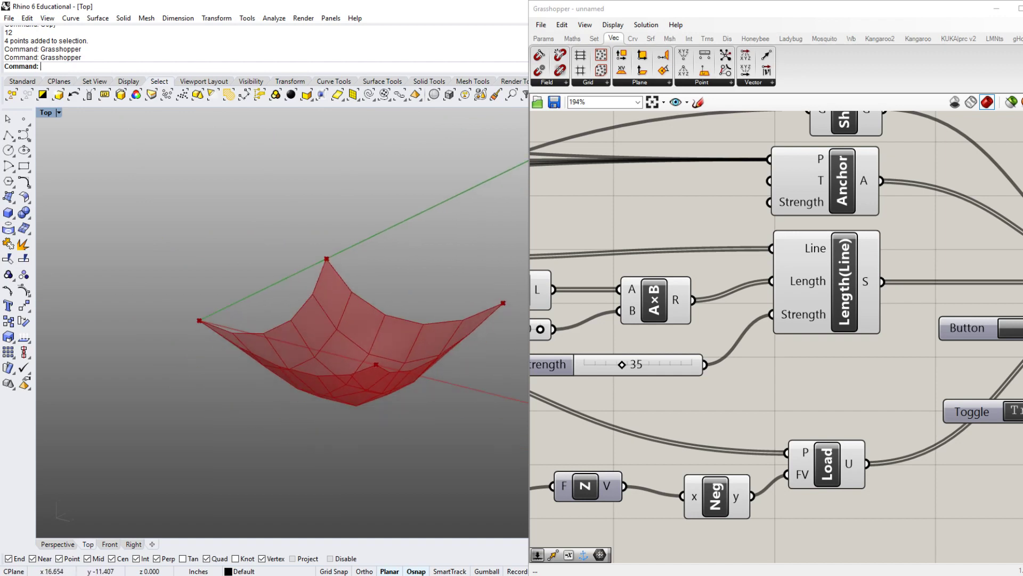
right_click_drag(418, 435, 392, 477, "ctrl+shift")
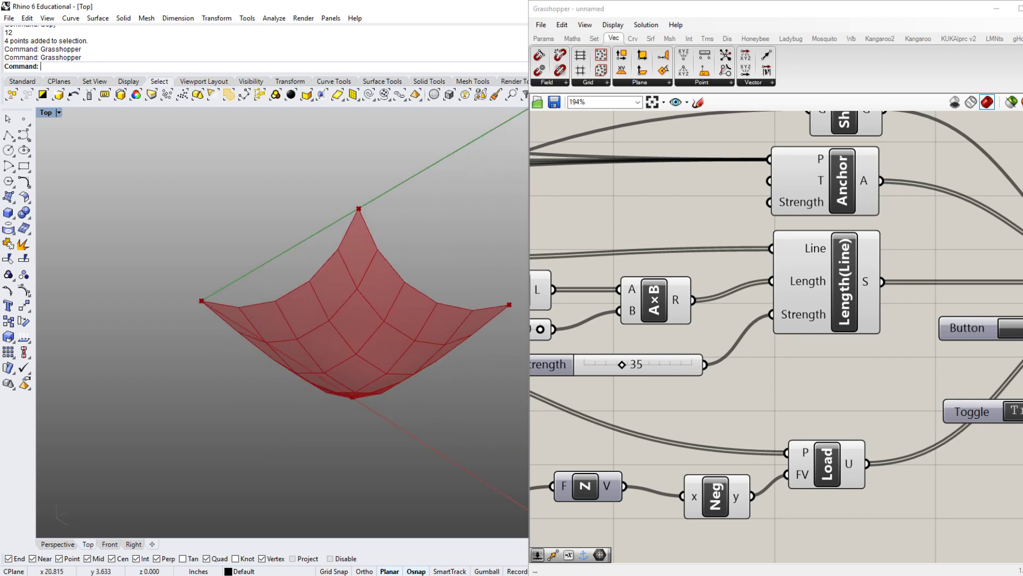
- Increase the Min Count slider feeding the Custom Mesh Settings to 66 for a denser mesh
right_click_drag(709, 405, 794, 404)
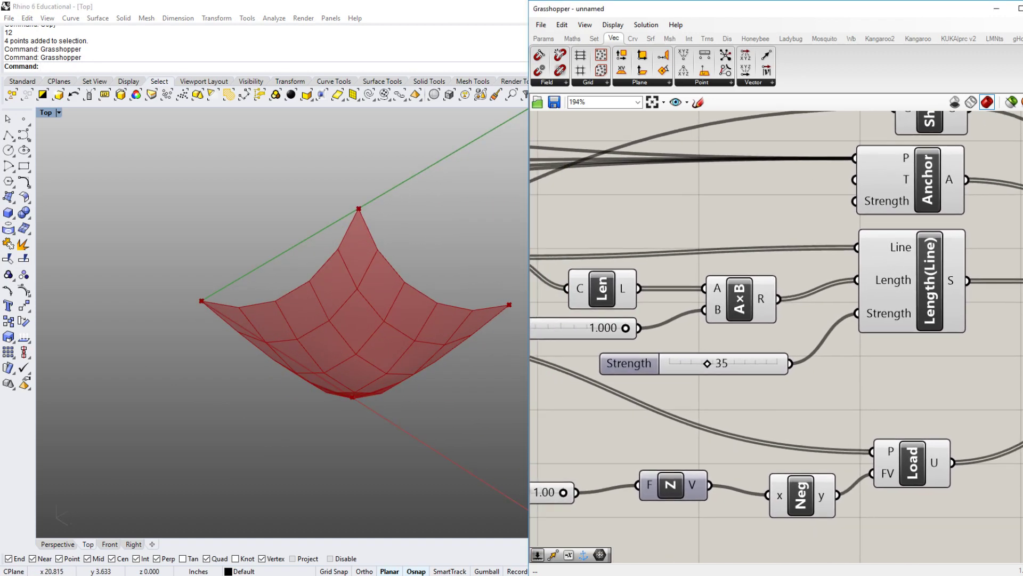
scroll(818, 337, "down", 8)
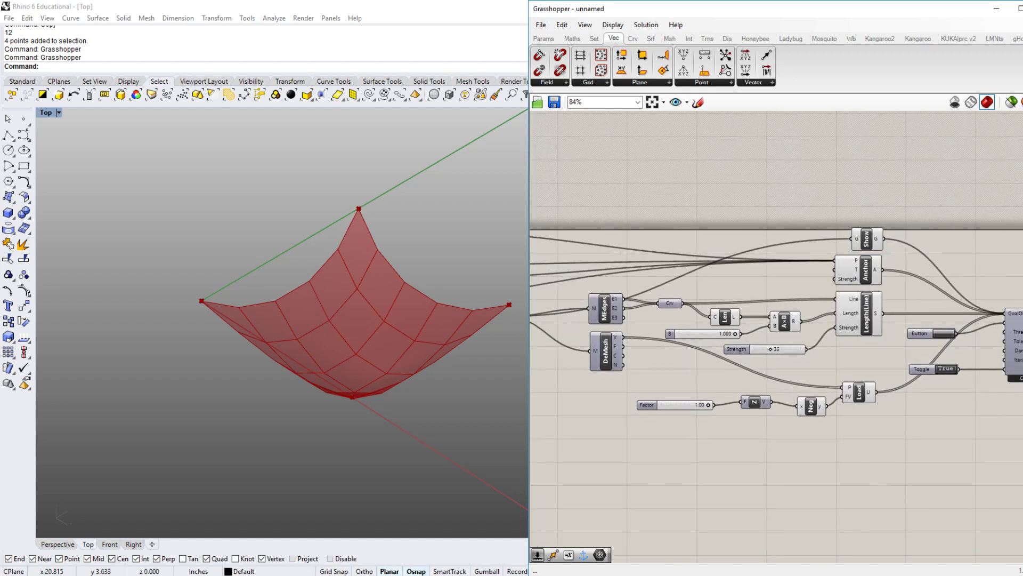
right_click_drag(818, 337, 970, 345)
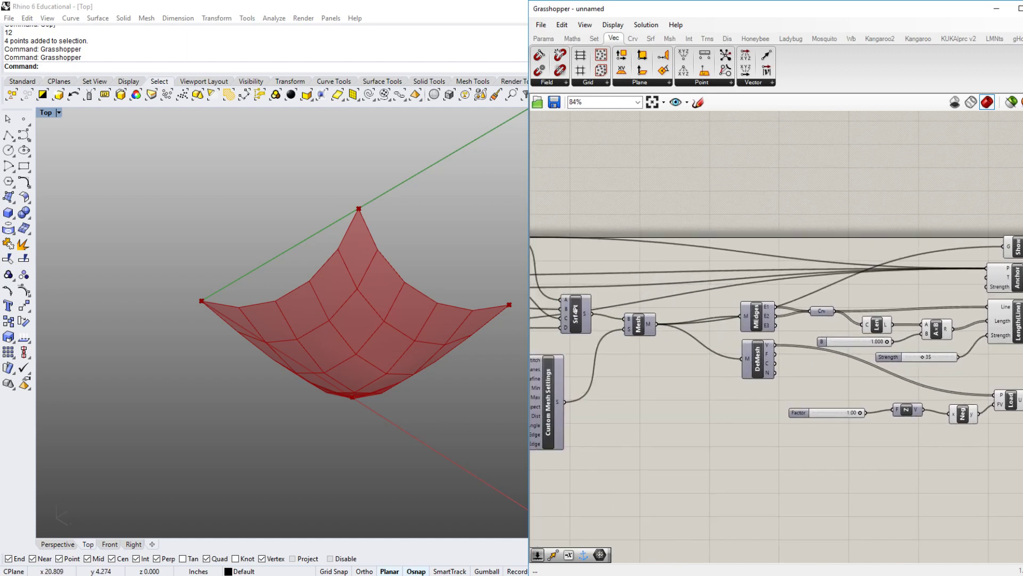
right_click_drag(537, 410, 766, 397)
scroll(717, 401, "up", 6)
left_click(786, 382)
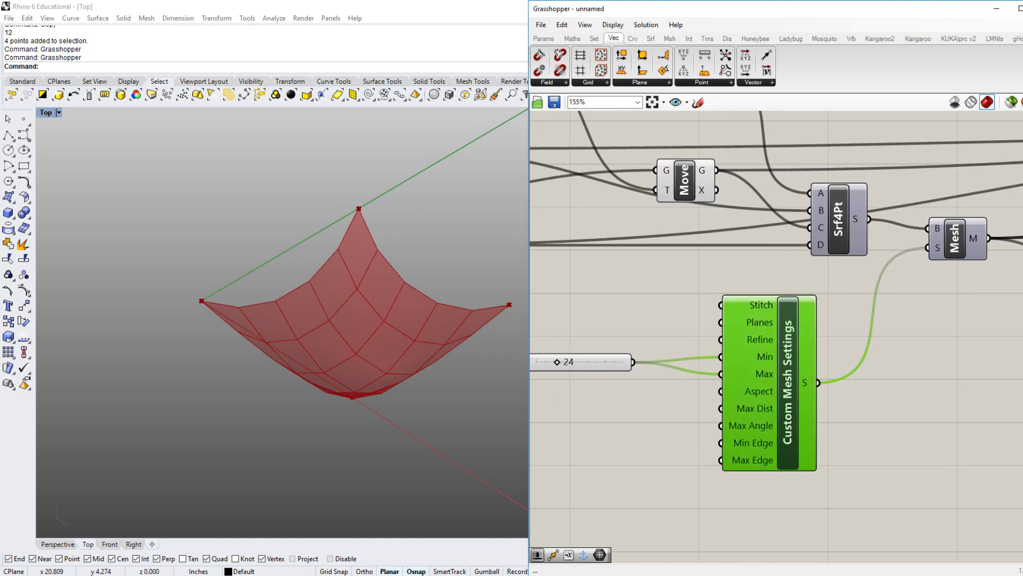
right_click_drag(666, 405, 830, 399)
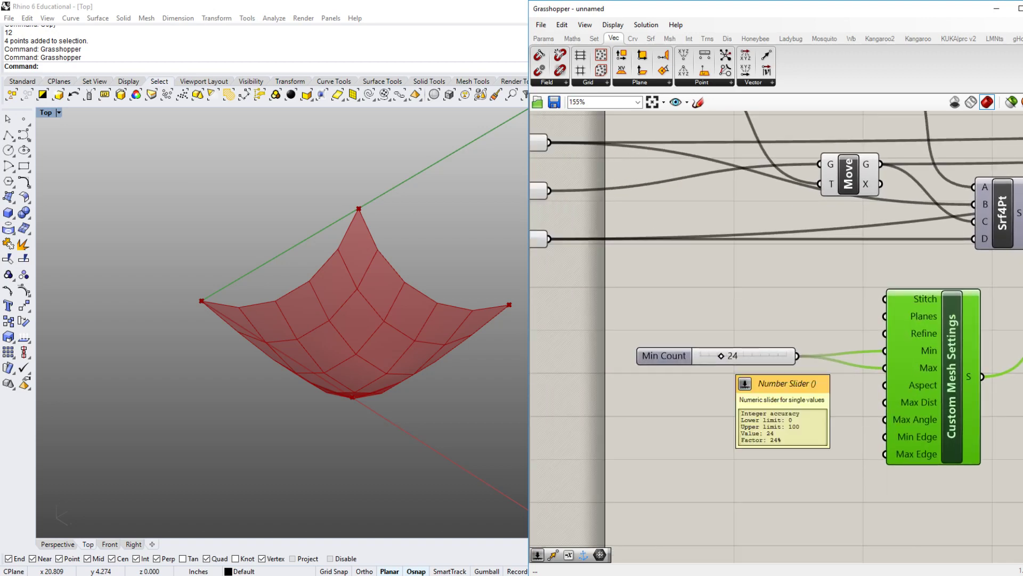
left_click_drag(721, 355, 757, 355)
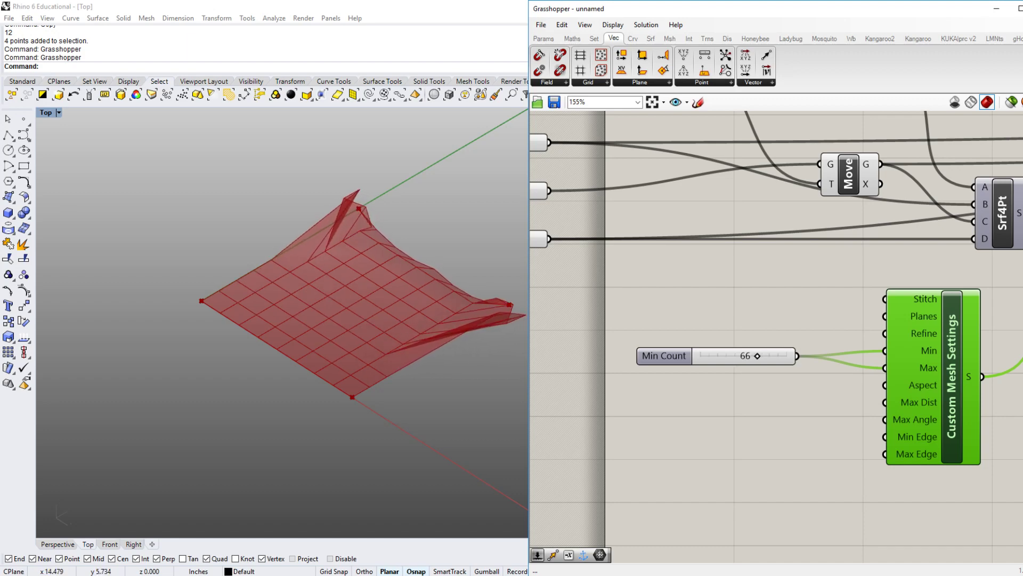
- Reset the BouncySolver simulation so that it relaxes the denser mesh from its starting state
scroll(649, 363, "down", 3)
right_click_drag(997, 453, 534, 474)
right_click_drag(853, 457, 707, 453)
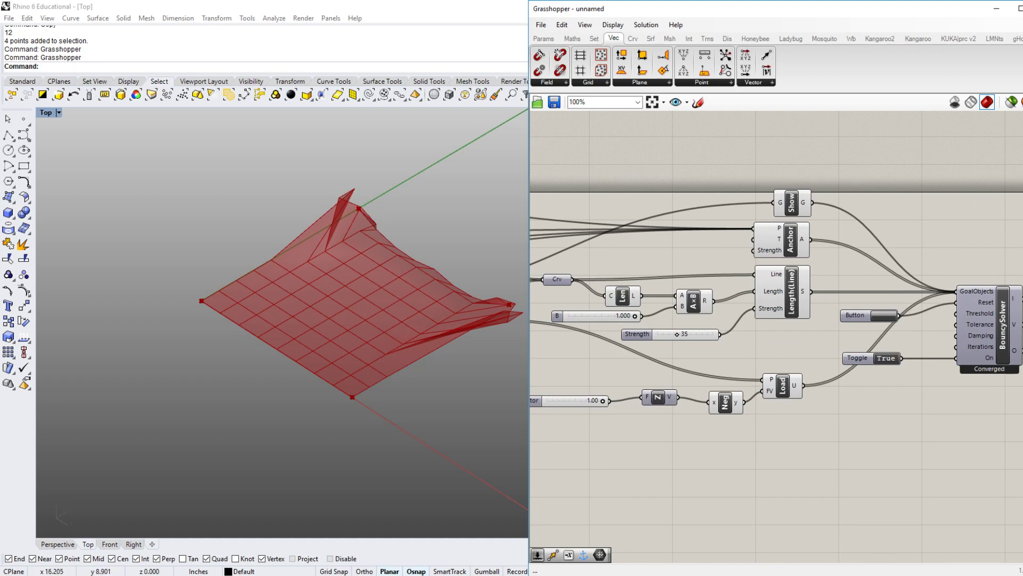
right_click_drag(549, 363, 1022, 352)
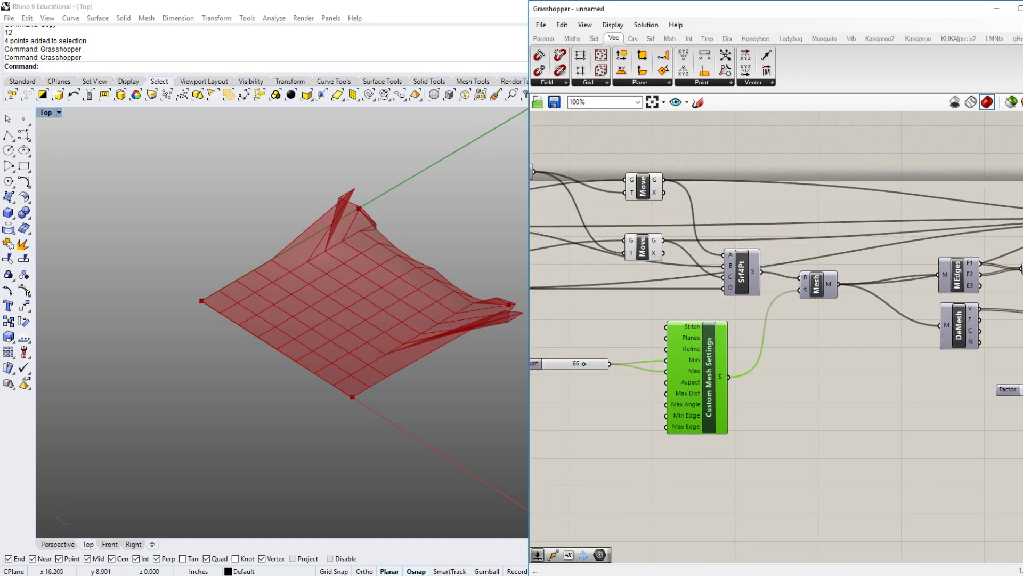
right_click_drag(1002, 491, 592, 493)
right_click_drag(832, 469, 618, 464)
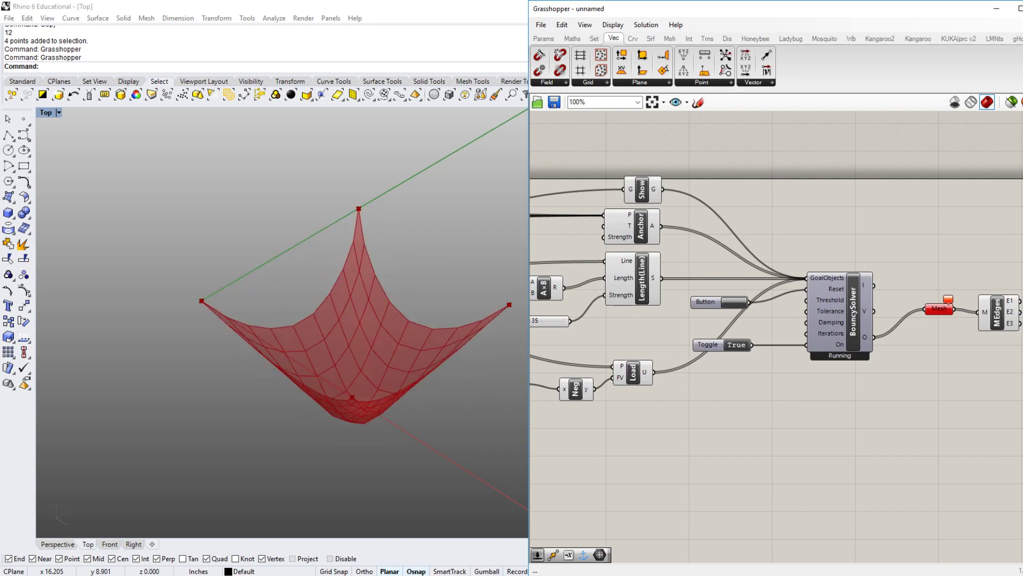
- Examine the denser hanging mesh from several angles and review the goal components that shape it
right_click_drag(338, 459, 314, 381)
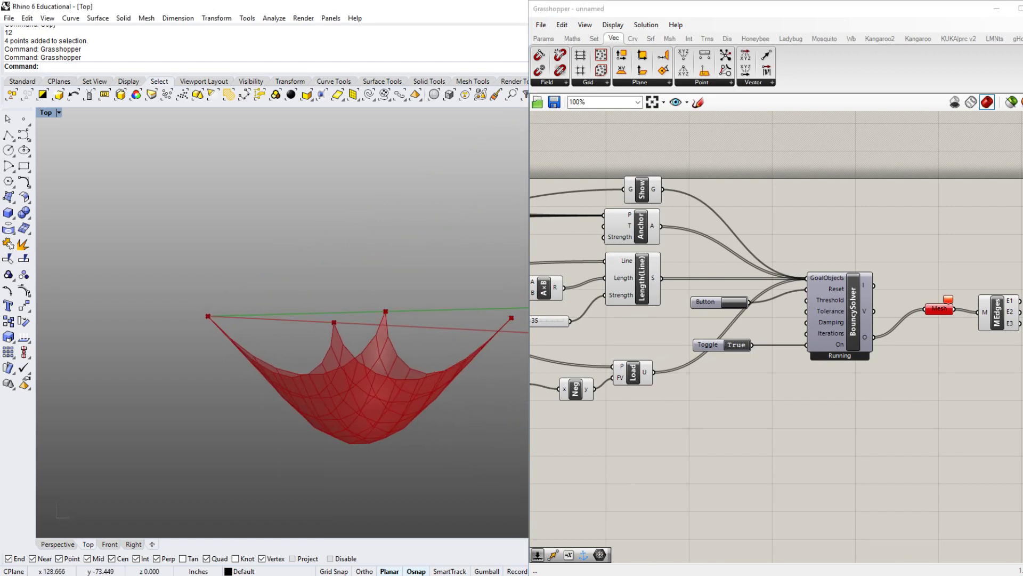
right_click_drag(735, 427, 1010, 433)
right_click_drag(381, 396, 389, 455)
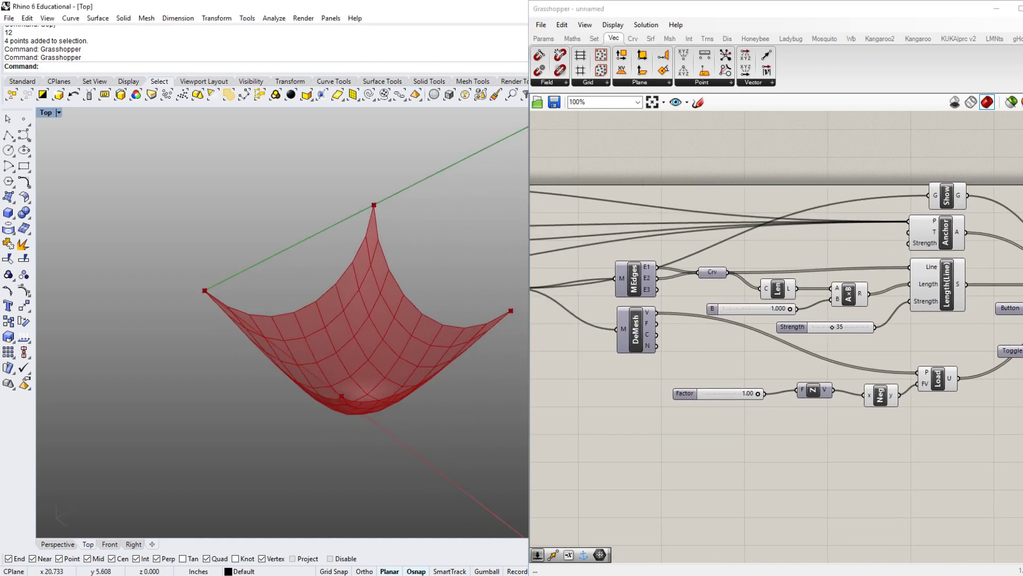
right_click_drag(688, 436, 838, 433)
right_click_drag(400, 412, 402, 312)
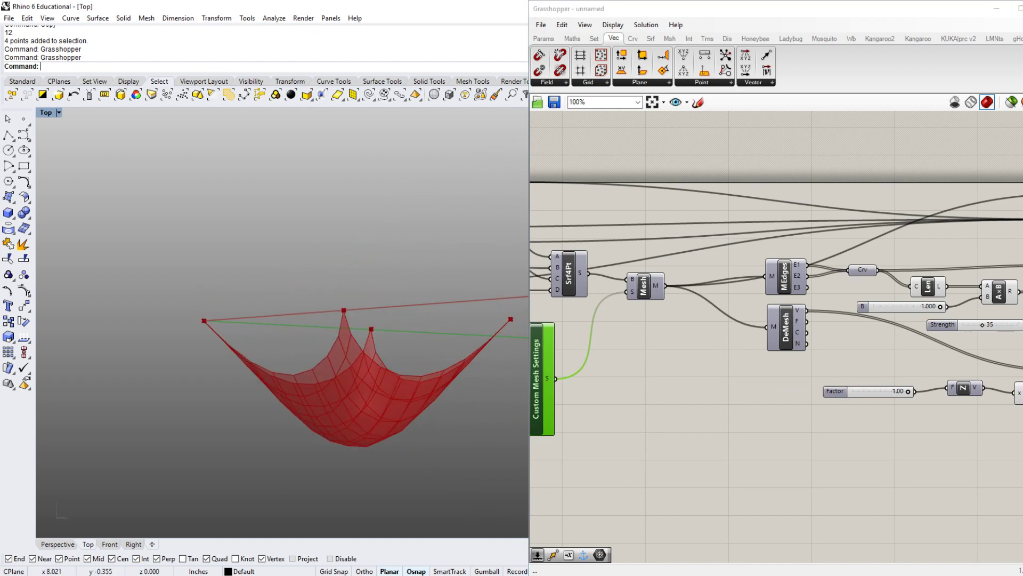
right_click_drag(746, 435, 668, 452)
right_click_drag(426, 314, 416, 336)
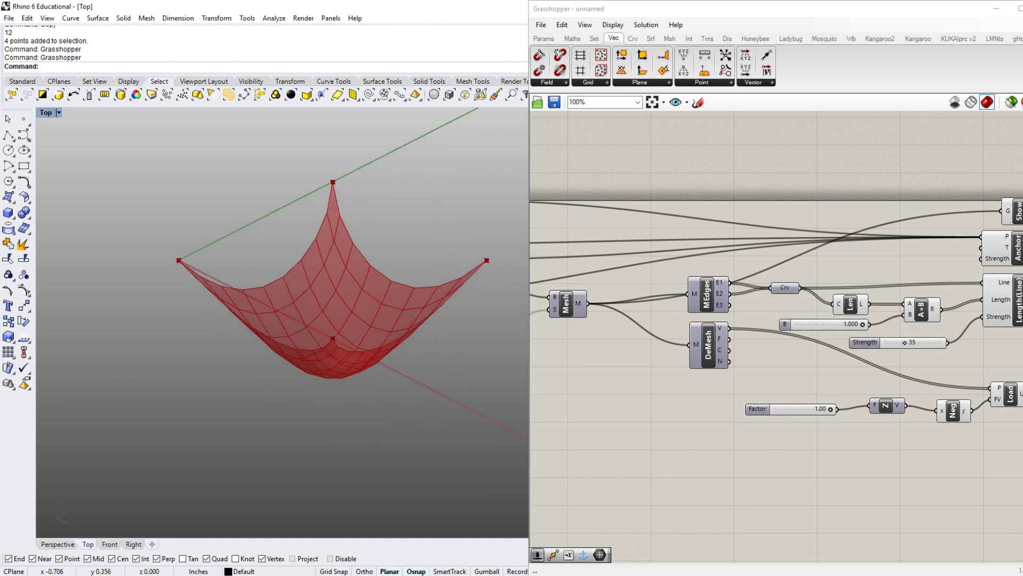
right_click_drag(405, 356, 429, 401, "shift")
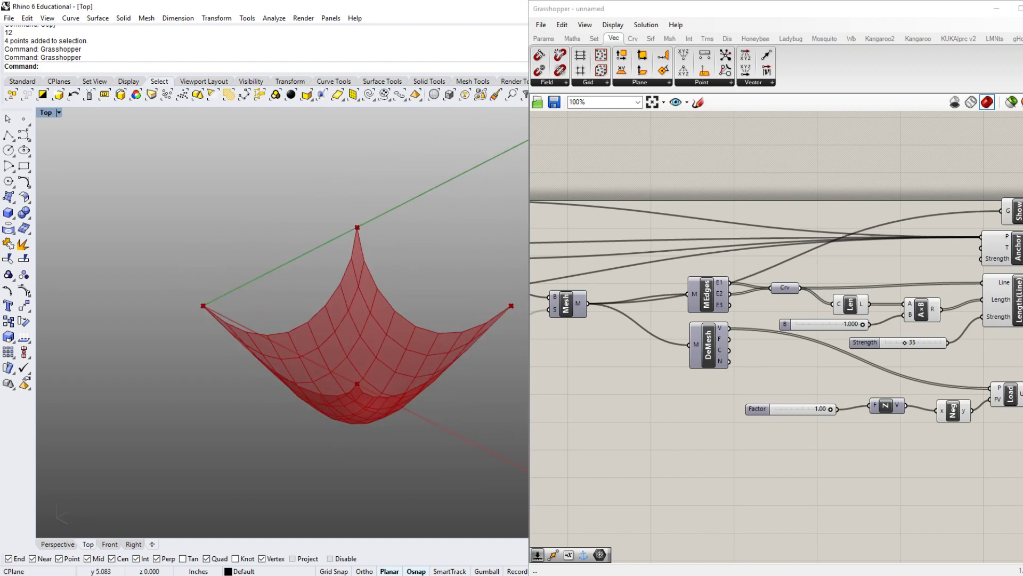
right_click_drag(789, 458, 666, 428)
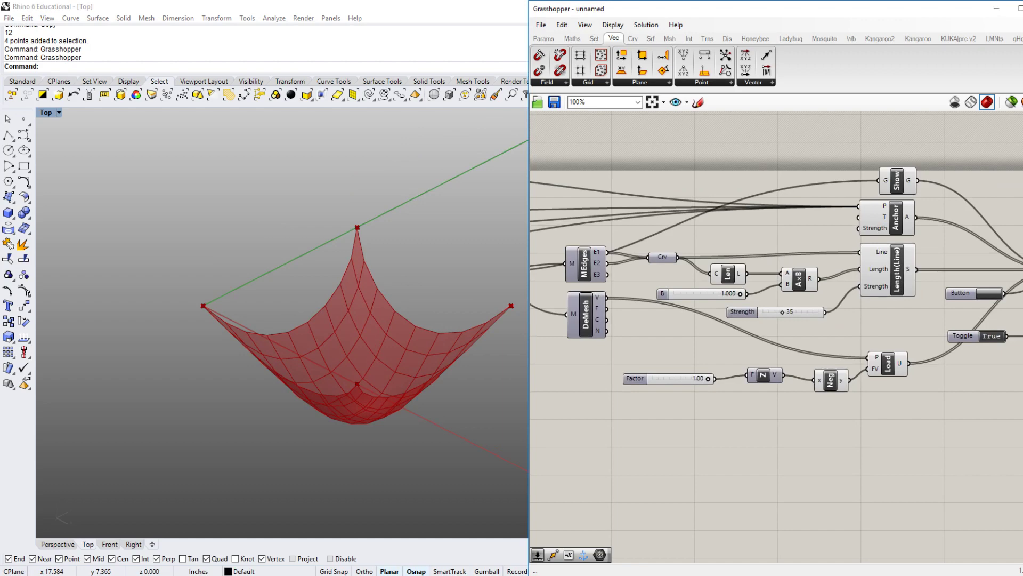
- Preview the Deconstruct Mesh vertices to examine where the load acts, and hide that preview again
left_click(589, 320)
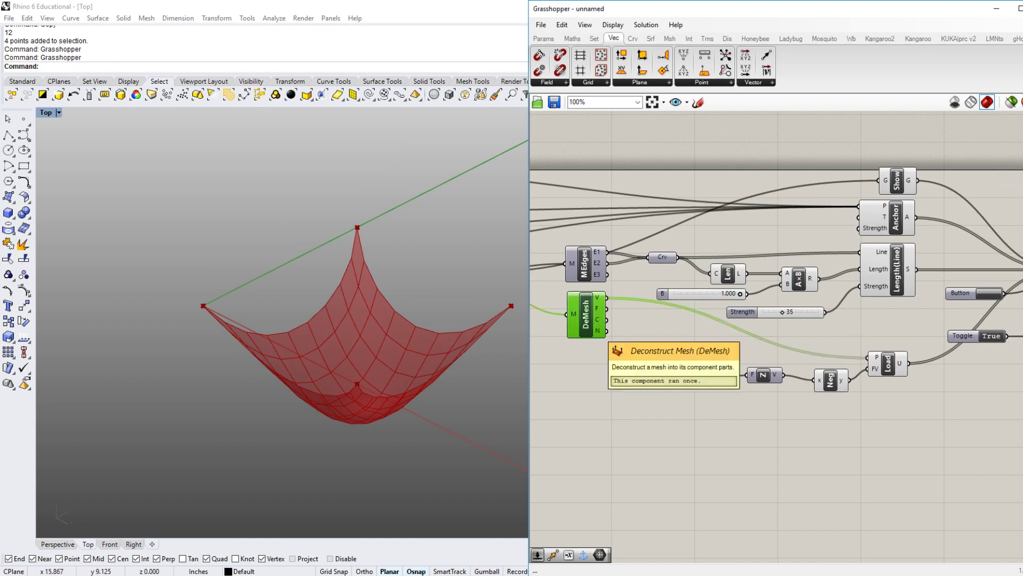
right_click_drag(347, 299, 357, 373, "ctrl+shift")
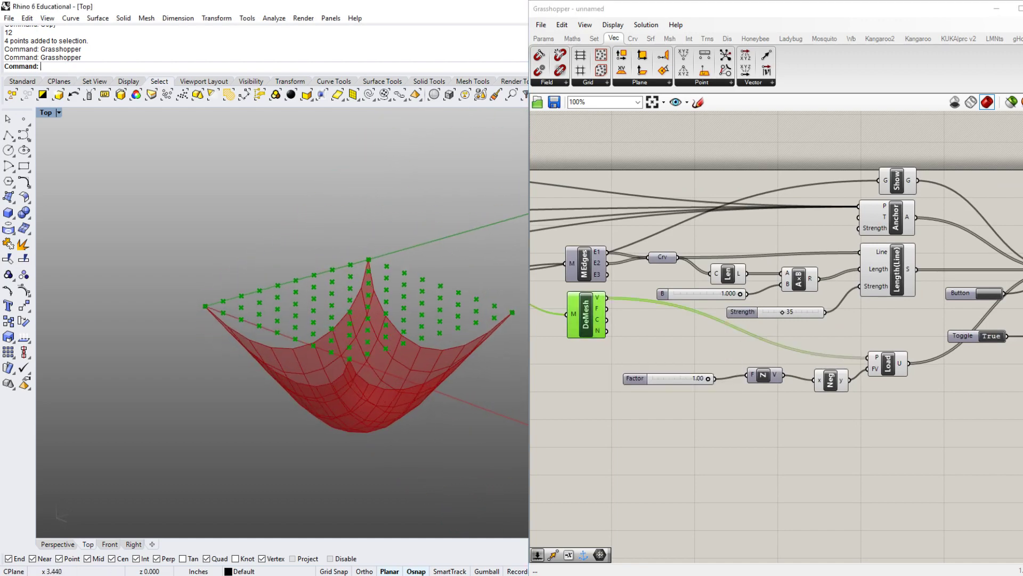
right_click(632, 355)
left_click(661, 373)
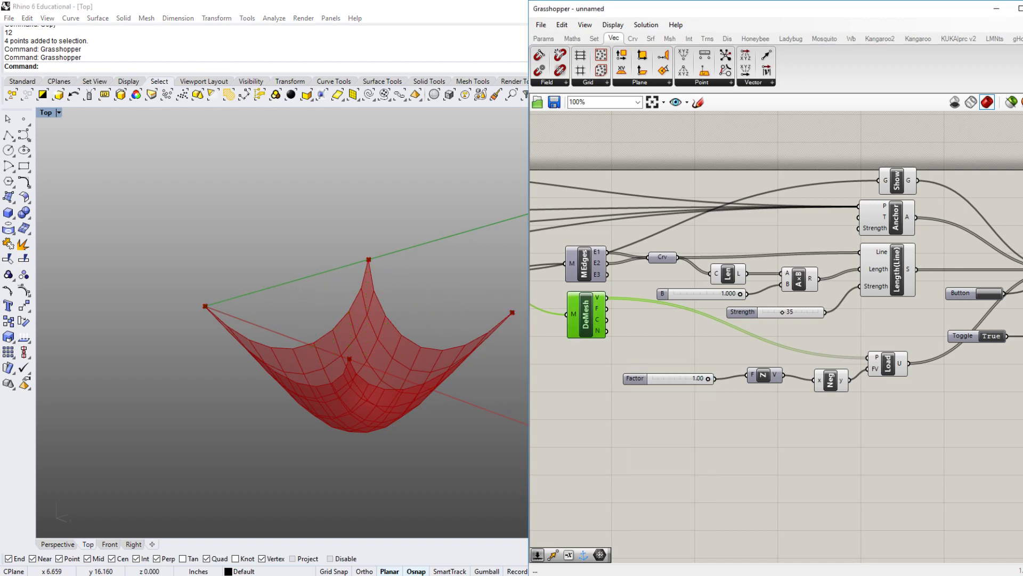
- Raise the Length(Line) goal's Strength slider to 79 to stiffen the mesh edges
right_click_drag(778, 421, 716, 413)
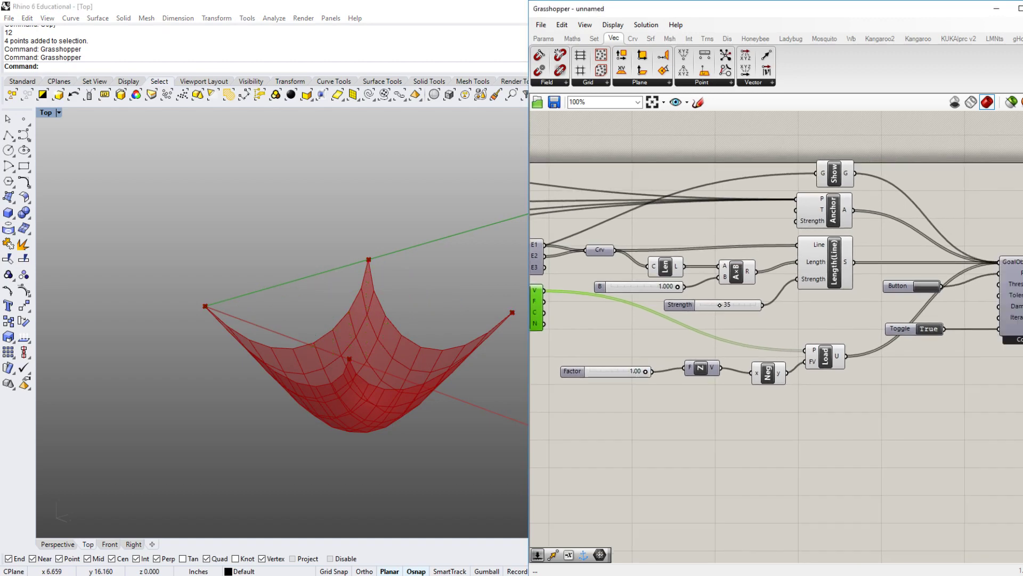
mouse_move(779, 405)
right_mouse_down()
mouse_move(712, 401)
mouse_move(781, 405)
right_mouse_up()
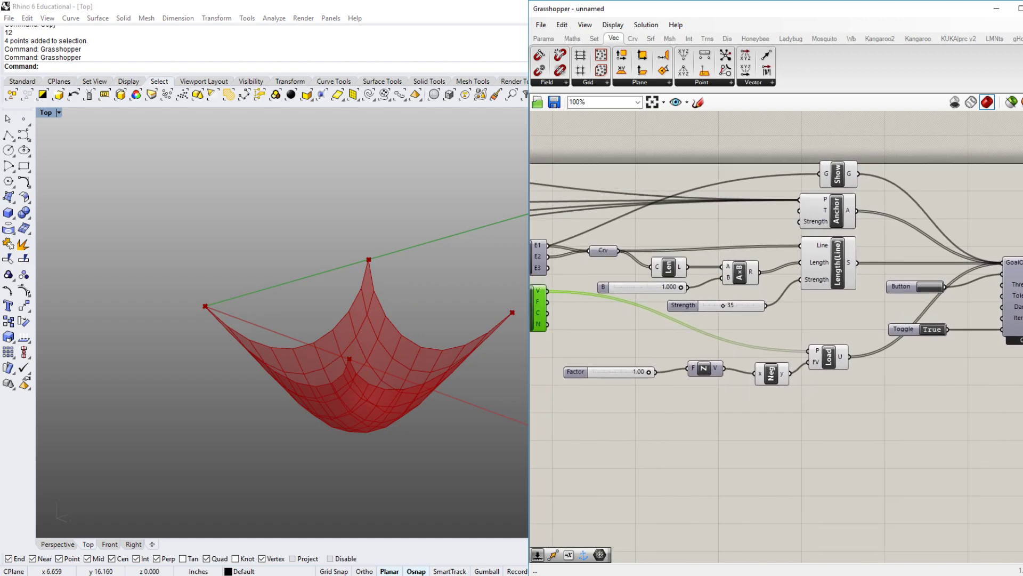
scroll(669, 314, "up", 5)
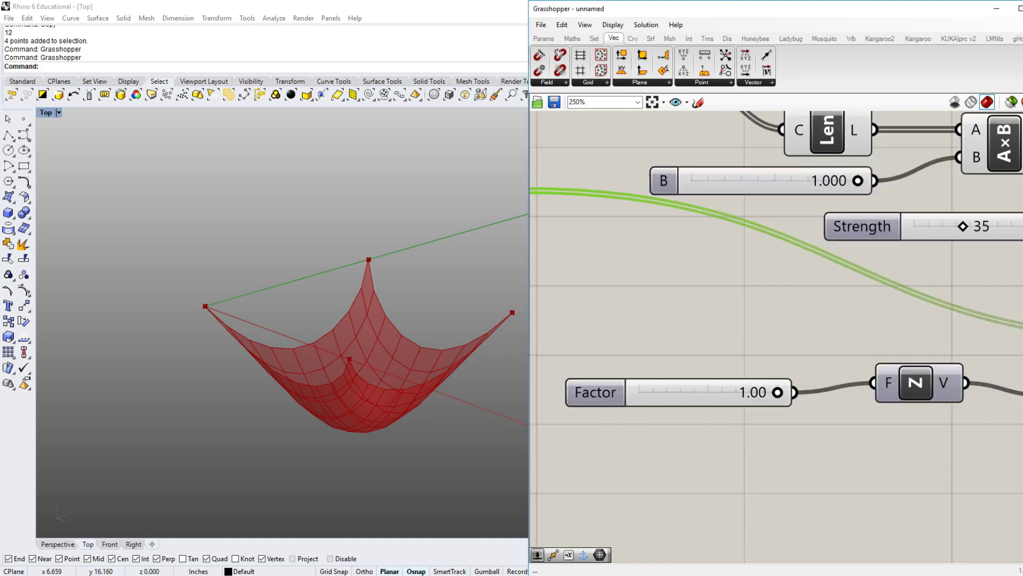
left_click_drag(823, 289, 893, 289)
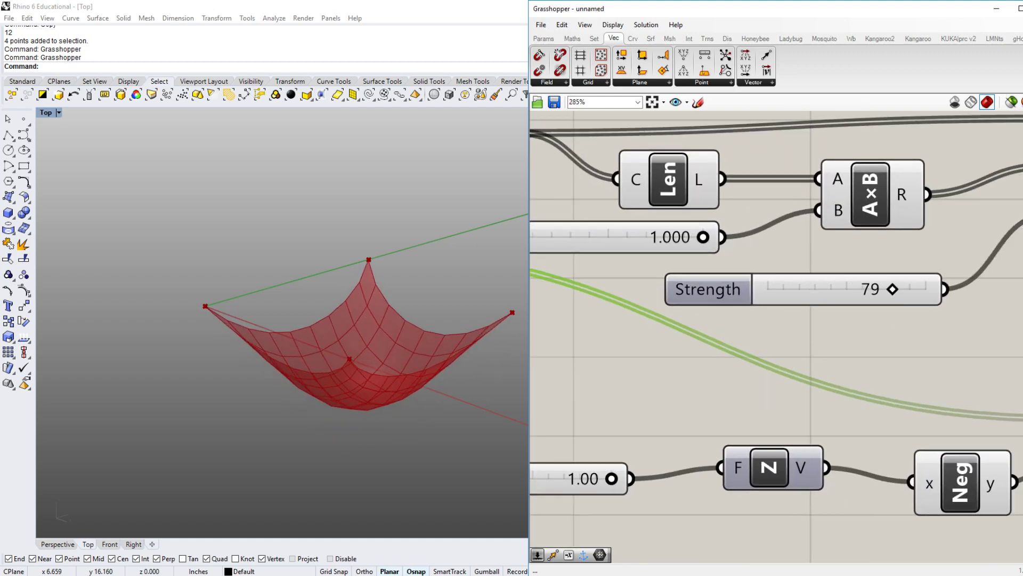
right_click_drag(359, 407, 316, 443)
scroll(747, 339, "down", 4)
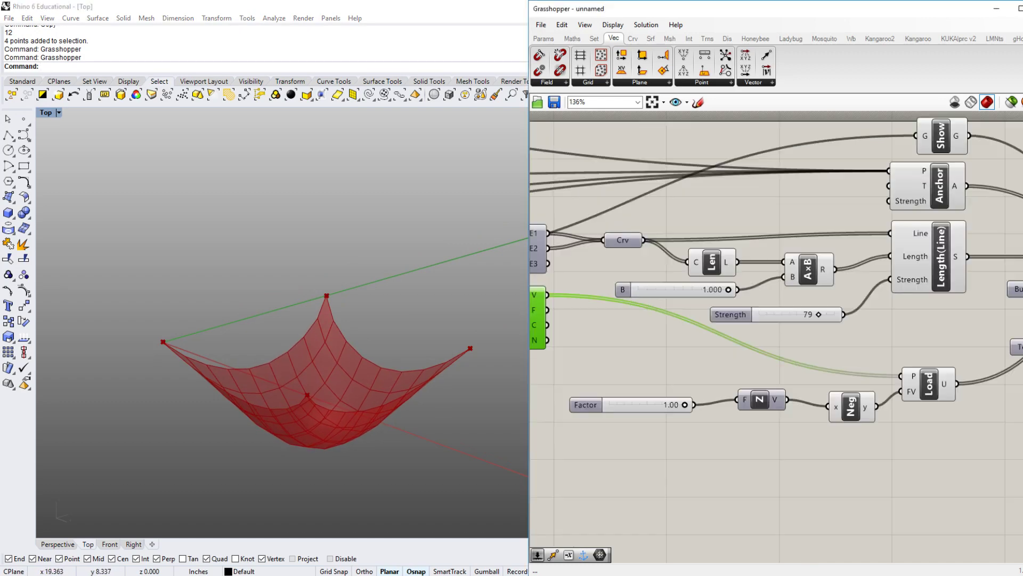
- Examine the stiffened hanging mesh from the side and from above, and review the goals feeding the BouncySolver
right_click_drag(746, 339, 807, 309)
mouse_move(440, 388)
right_mouse_down("ctrl+shift")
mouse_move(469, 424)
mouse_move(460, 388)
right_mouse_up("ctrl+shift")
right_click_drag(906, 315, 811, 313)
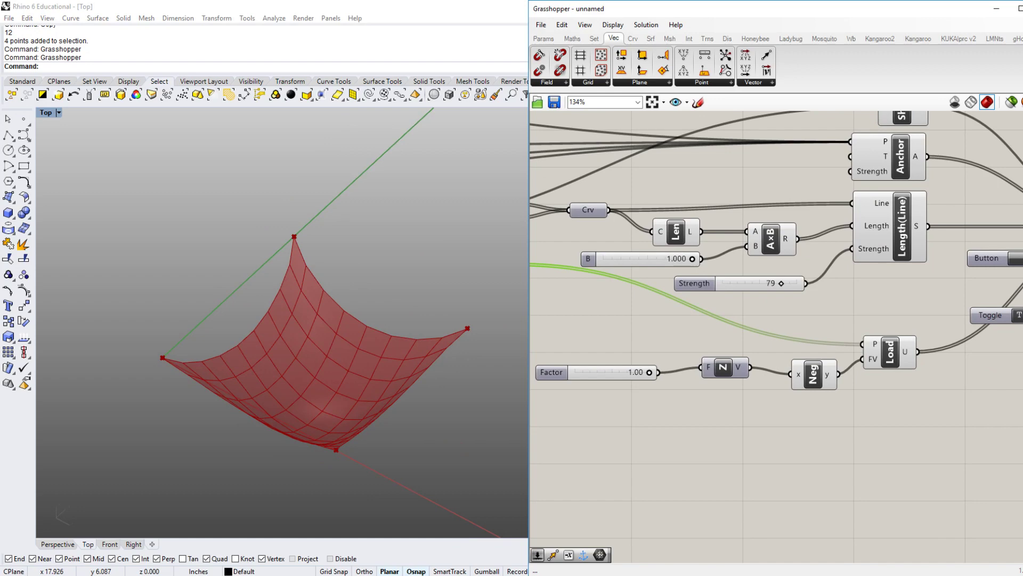
scroll(776, 336, "down", 3)
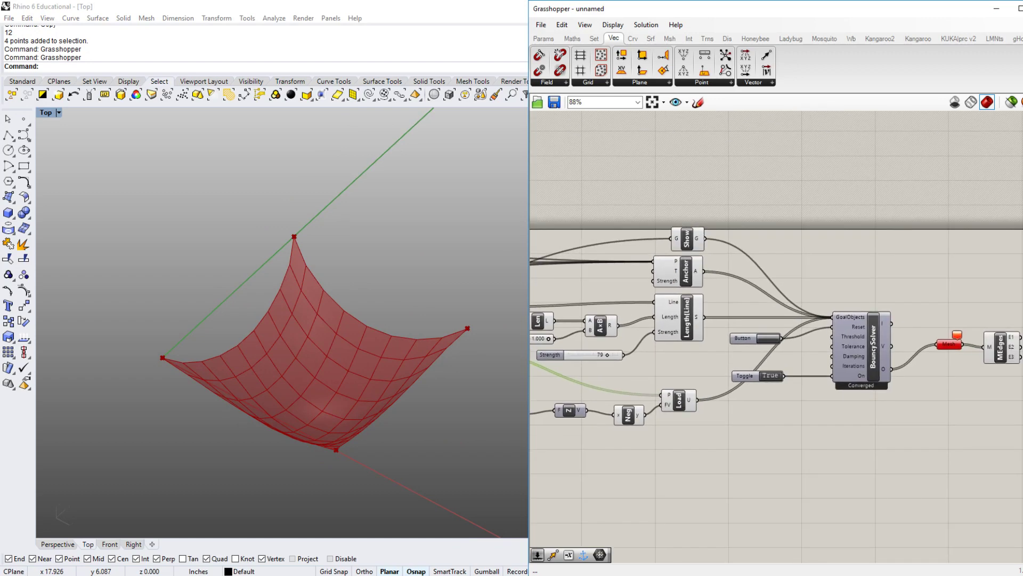
right_click_drag(776, 336, 818, 318)
right_click_drag(387, 470, 355, 383, "ctrl+shift")
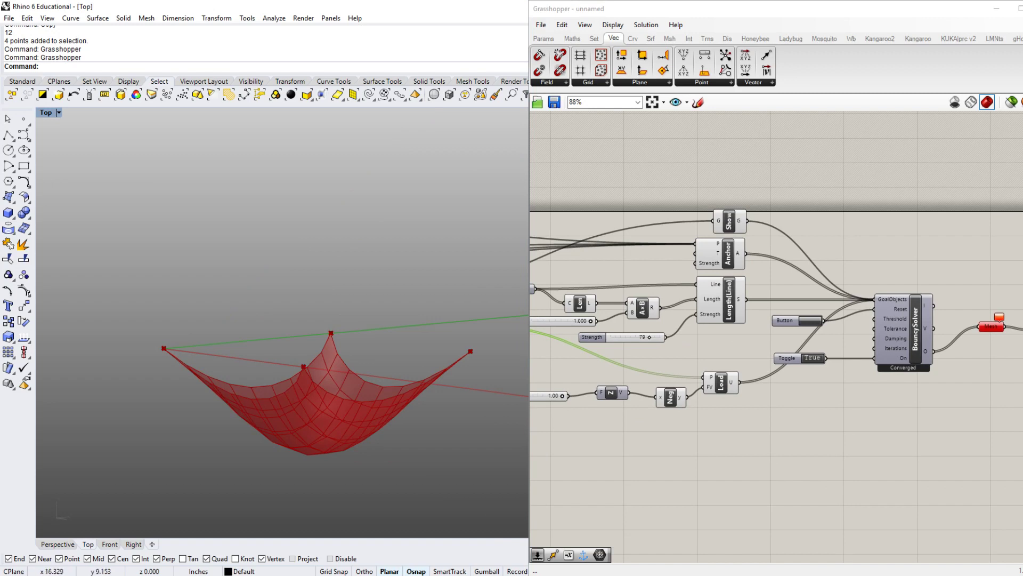
right_click_drag(259, 420, 278, 387)
right_click_drag(402, 416, 391, 399, "ctrl+shift")
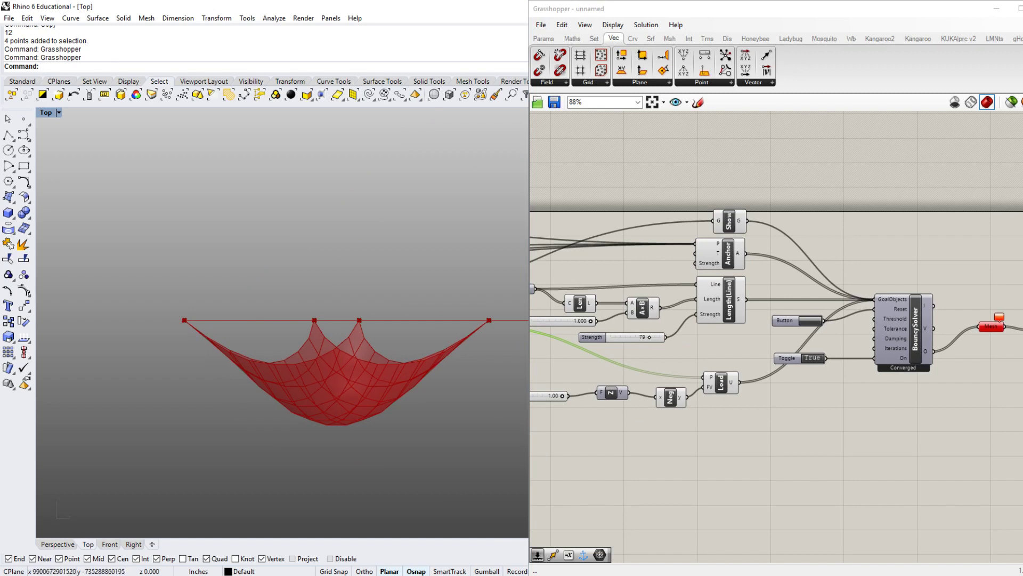
right_click_drag(391, 399, 386, 469, "ctrl+shift")
right_click_drag(368, 398, 367, 471)
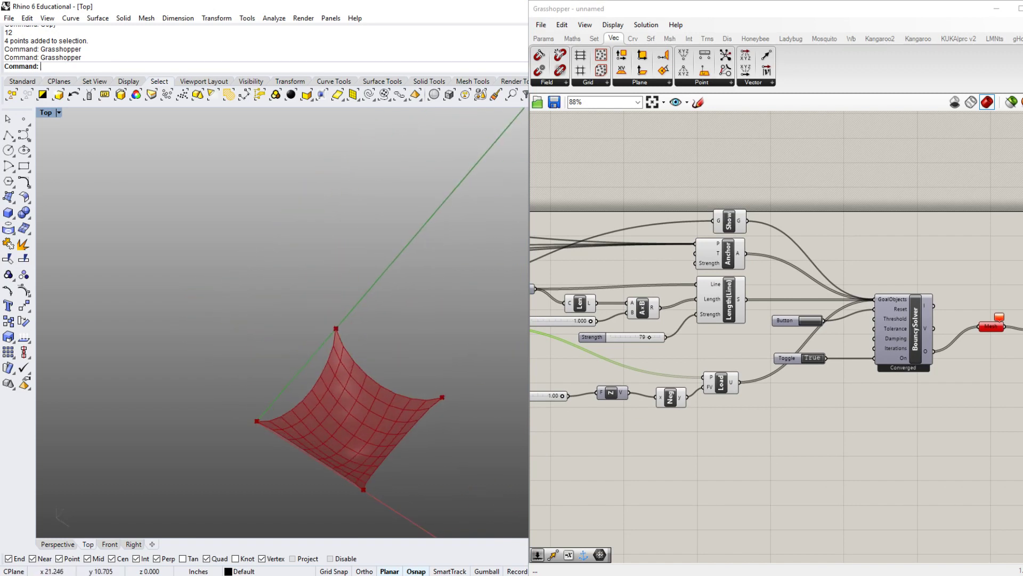
left_click(666, 459)
right_click_drag(667, 459, 594, 440)
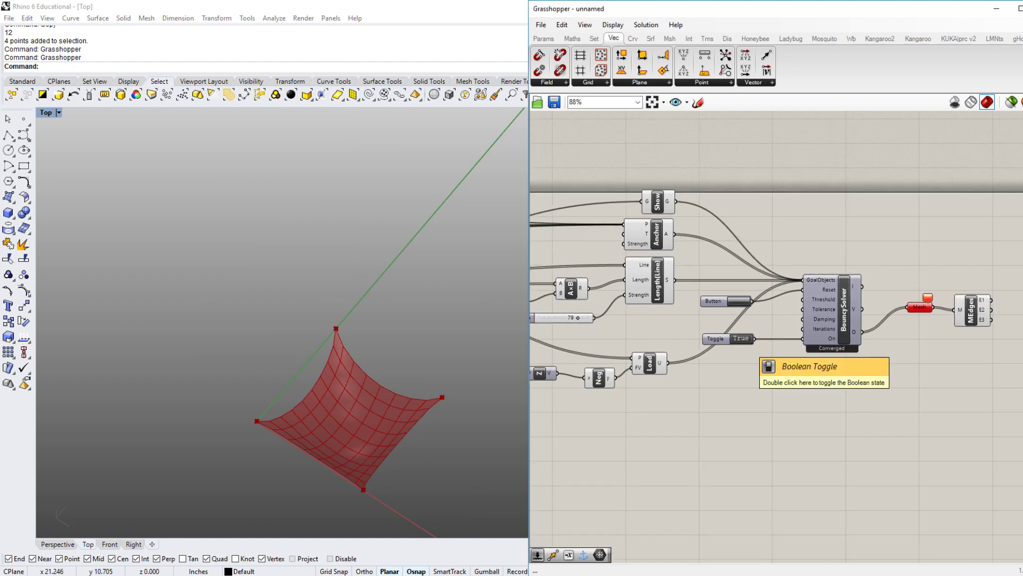
right_click_drag(399, 428, 416, 380)
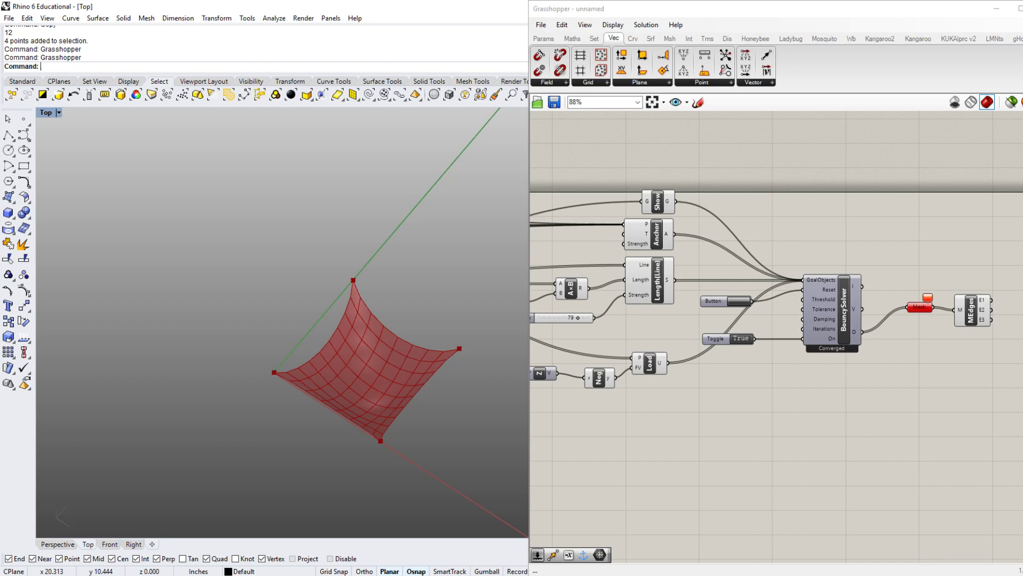
- Set the BouncySolver's On toggle to False and reset the simulation to the flat starting mesh
double_click(741, 339)
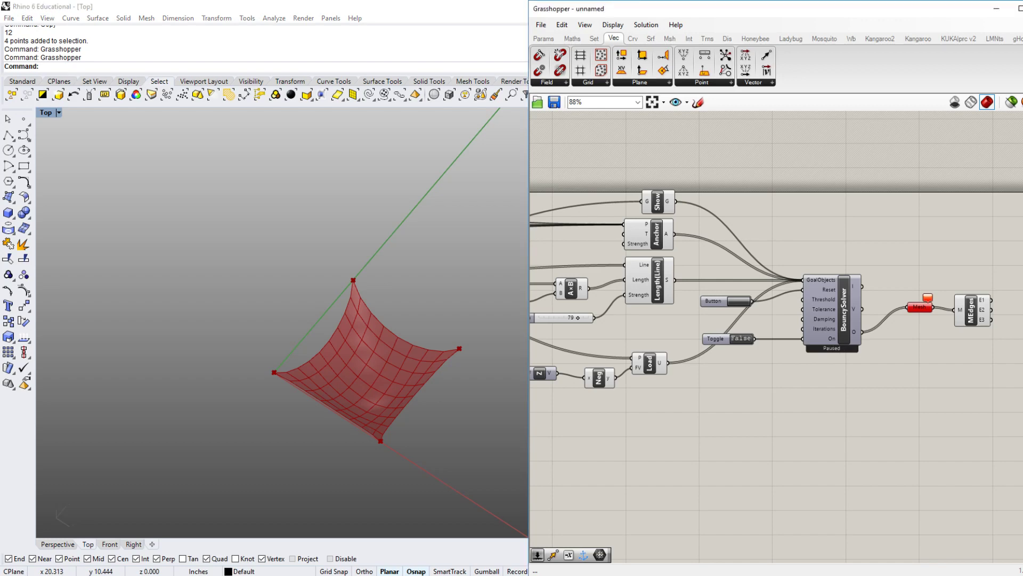
scroll(842, 324, "up", 3)
left_click(656, 282)
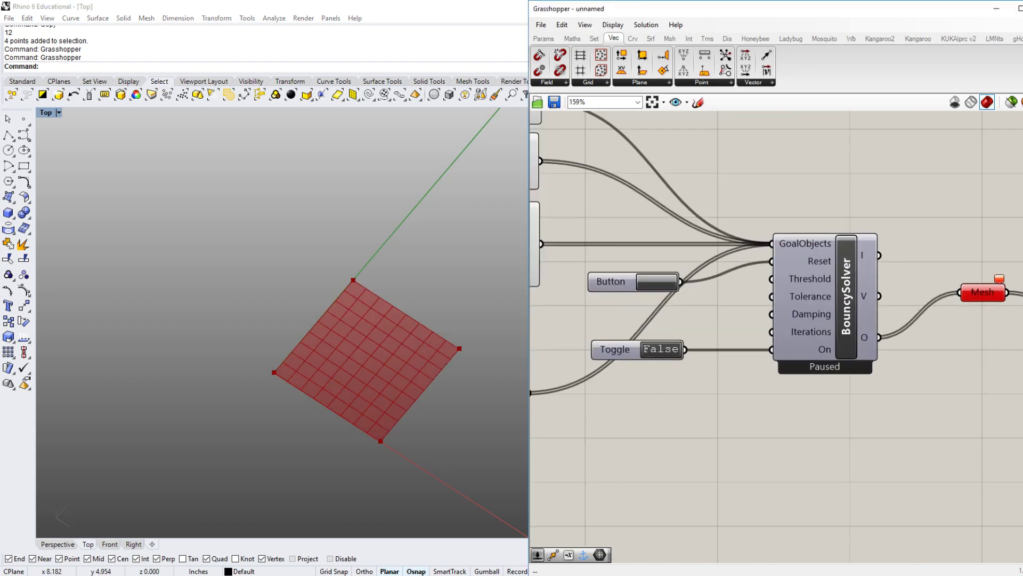
- Examine the flat mesh and highlight the four Point parameters to check which corners they define
right_click_drag(449, 356, 480, 360)
scroll(480, 361, "down", 5)
scroll(993, 386, "down", 5)
right_click_drag(600, 368, 883, 322)
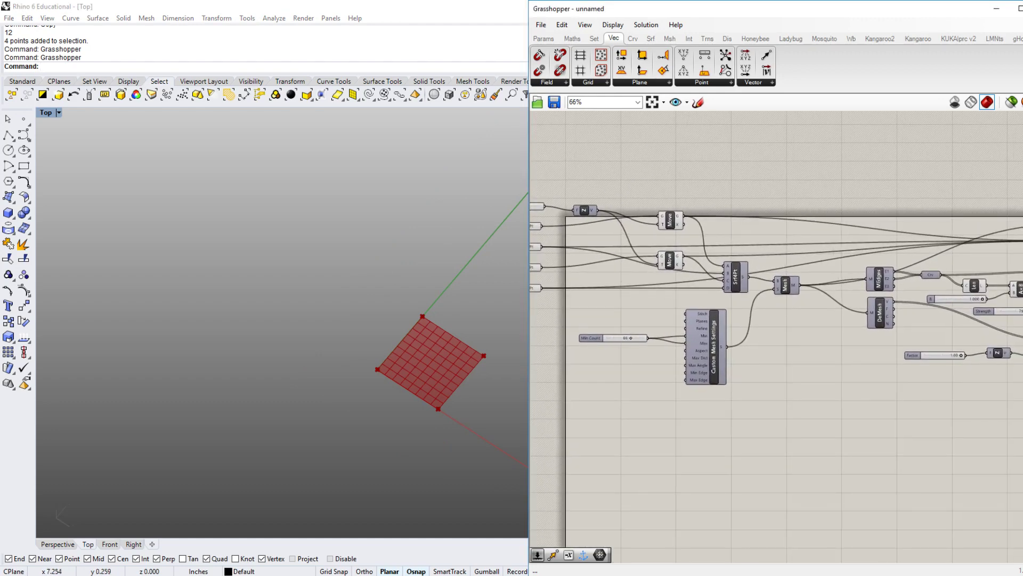
right_click_drag(456, 390, 355, 382)
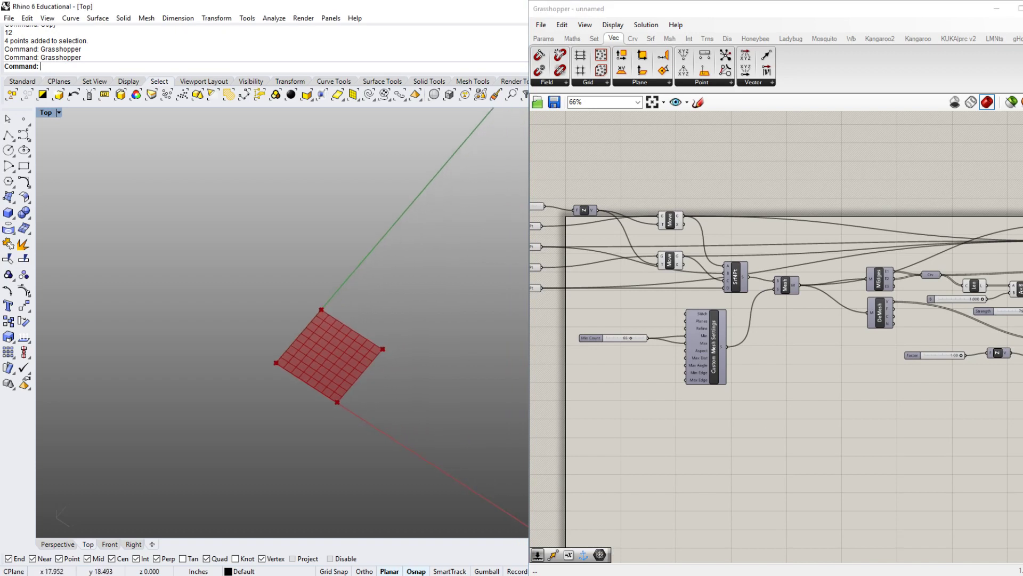
right_click_drag(354, 382, 404, 383)
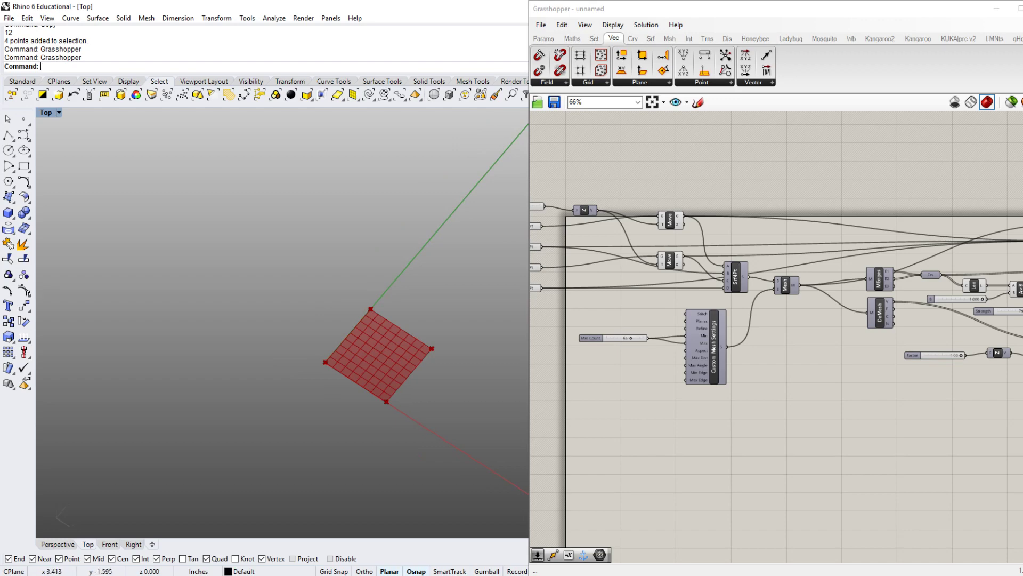
right_click_drag(775, 427, 855, 414)
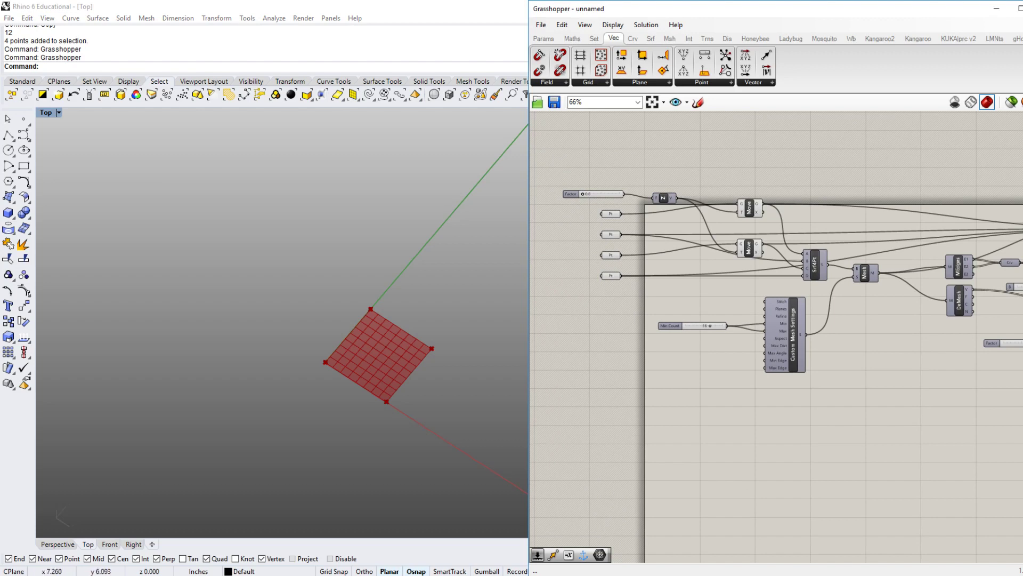
scroll(394, 349, "up", 6)
mouse_move(398, 346)
right_mouse_down("ctrl+shift")
mouse_move(413, 397)
mouse_move(405, 339)
right_mouse_up("ctrl+shift")
right_click_drag(789, 352, 824, 415)
left_click_drag(670, 373, 643, 273)
right_click_drag(801, 500, 815, 447)
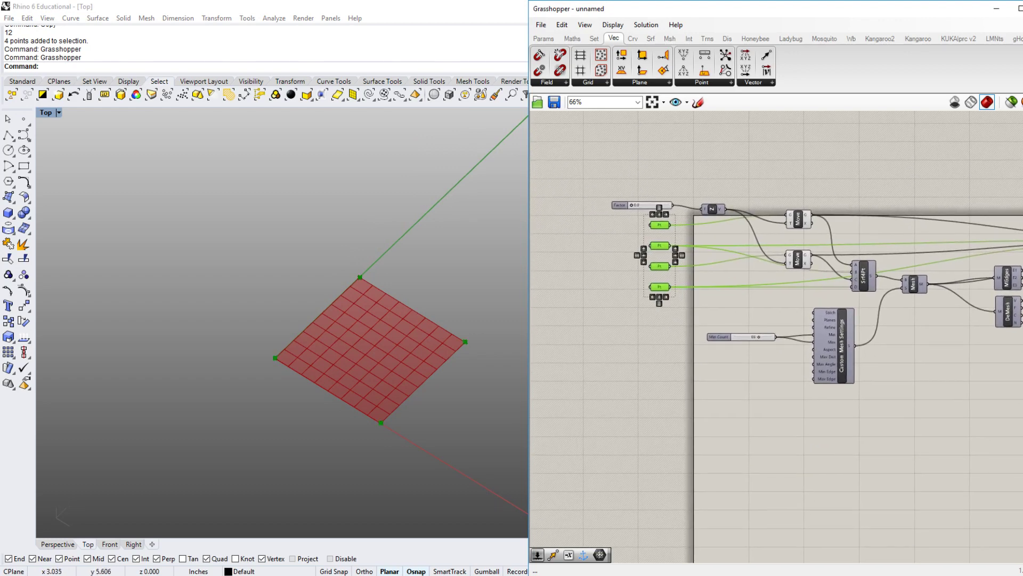
- Move the Custom Mesh Settings component and its Min Count slider further down to free canvas space beside the points
right_click_drag(801, 399, 727, 410)
left_click_drag(807, 440, 696, 330)
left_click_drag(761, 356, 771, 480)
left_click(629, 329)
right_click_drag(629, 328, 711, 365)
scroll(711, 365, "up", 3)
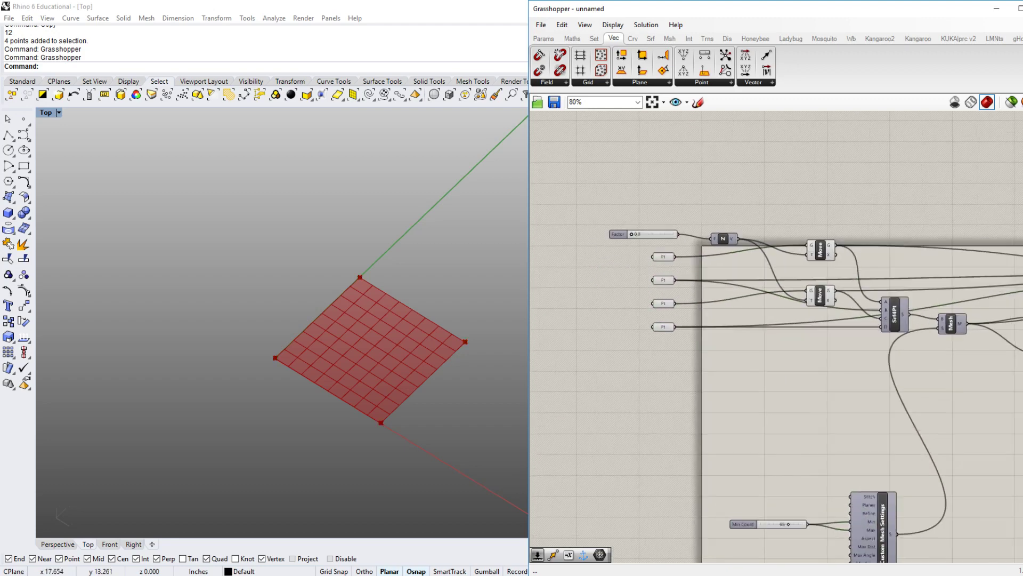
- Duplicate the fourth Point parameter twice and place both copies beneath it
left_click(645, 316)
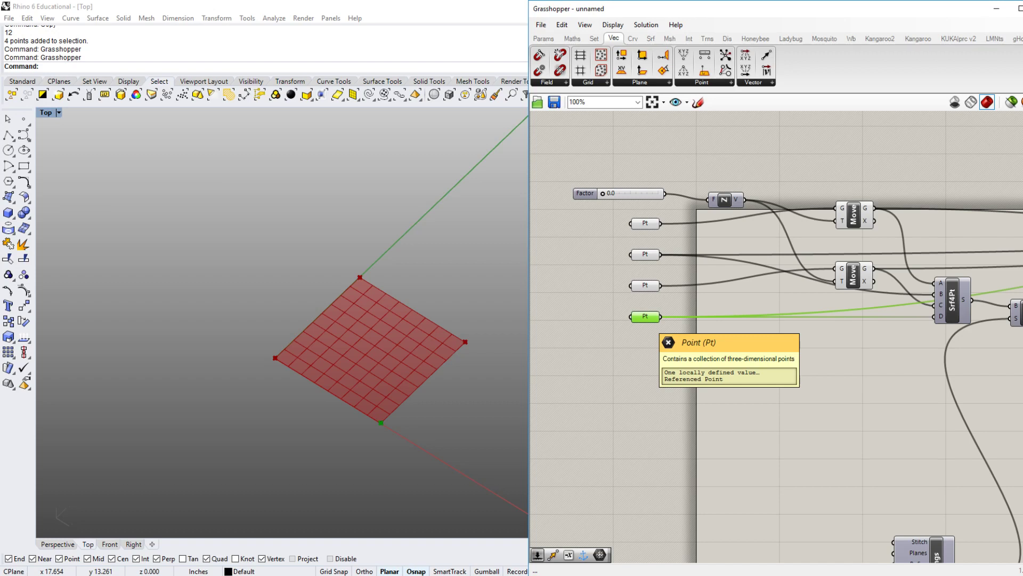
left_click_drag(645, 316, 652, 339, "alt")
mouse_move(644, 395)
left_mouse_down()
mouse_move(666, 360)
mouse_move(651, 356)
mouse_move(650, 395)
left_mouse_up()
- In Rhino, copy the corner point at the X-axis end of the mesh 4 inches along the edge toward the origin with Ortho
right_click_drag(406, 423, 315, 427, "shift")
left_click(333, 423)
key("Return")
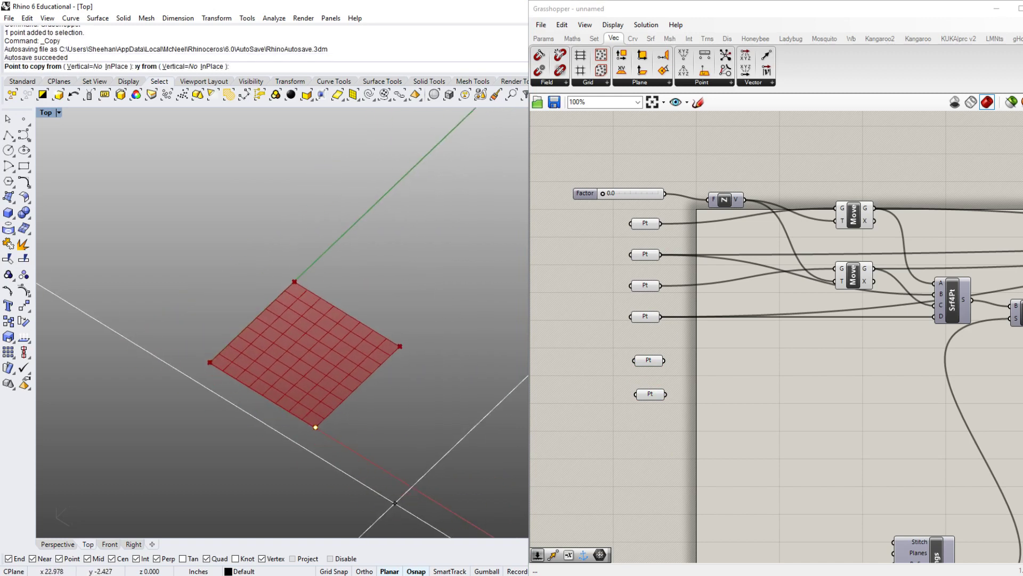
left_click(351, 489)
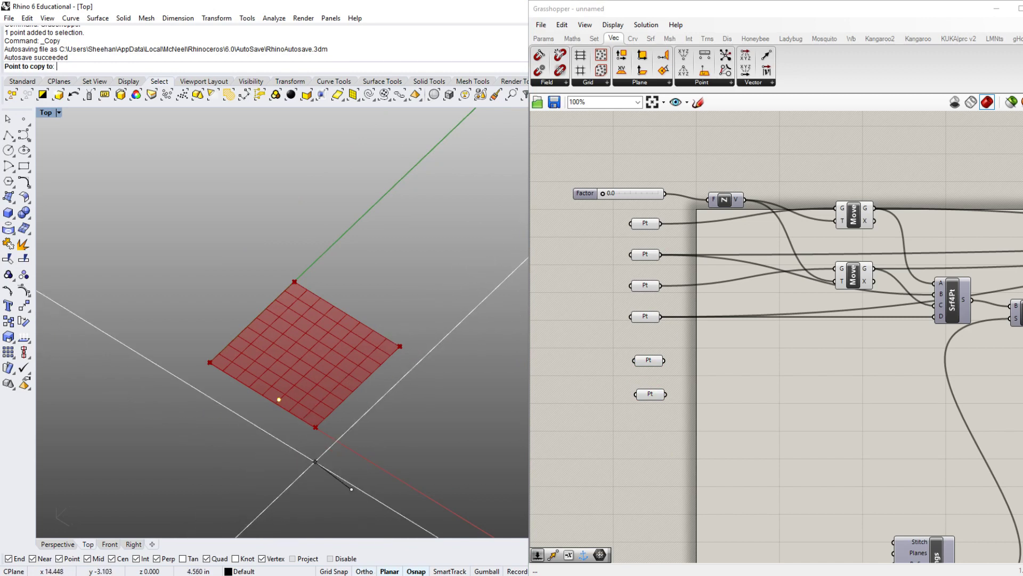
key("F8")
type("4")
key("Return")
left_click(315, 467, "shift")
key("Return")
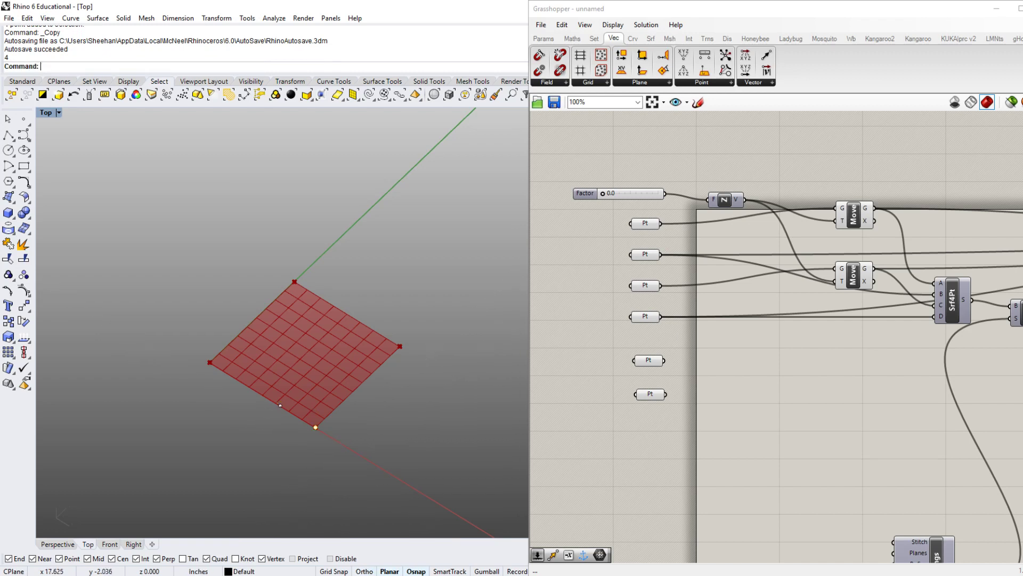
- Copy the new edge point 4 inches inward, parallel to the Y axis, into the mesh's interior
left_click_drag(292, 394, 237, 446)
key("Return")
left_click(290, 513)
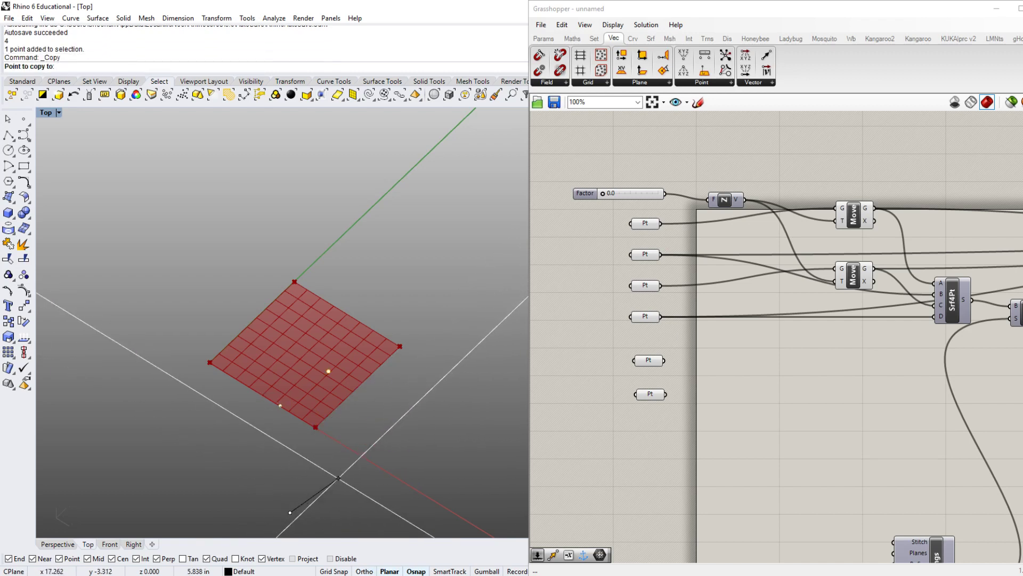
type("4")
key("Return")
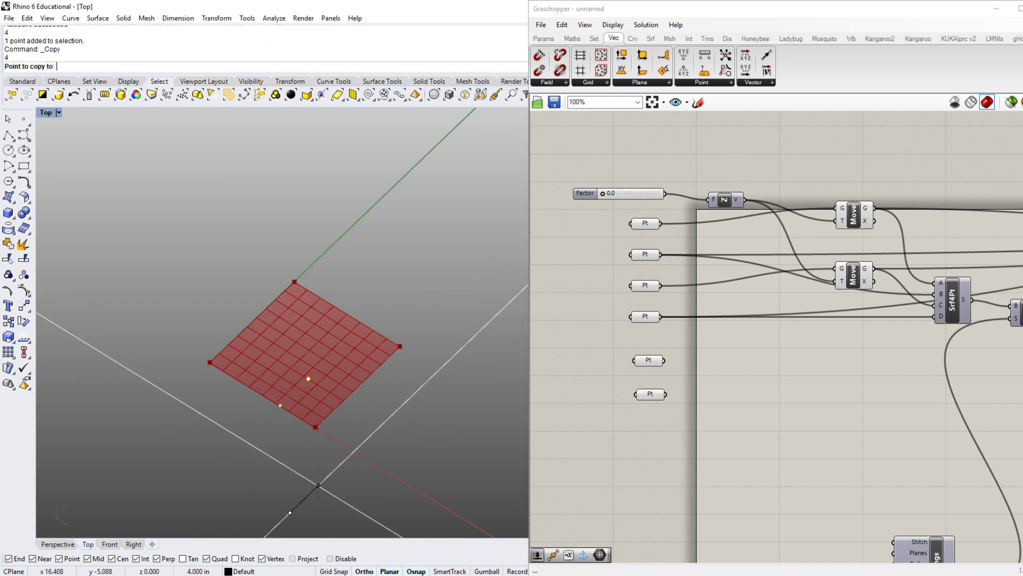
left_click(318, 485, "shift")
key("Return")
- Delete the copied point on the mesh's edge and undo that deletion
left_click_drag(249, 437, 290, 395)
type("d")
key("Return")
right_click_drag(291, 395, 311, 439)
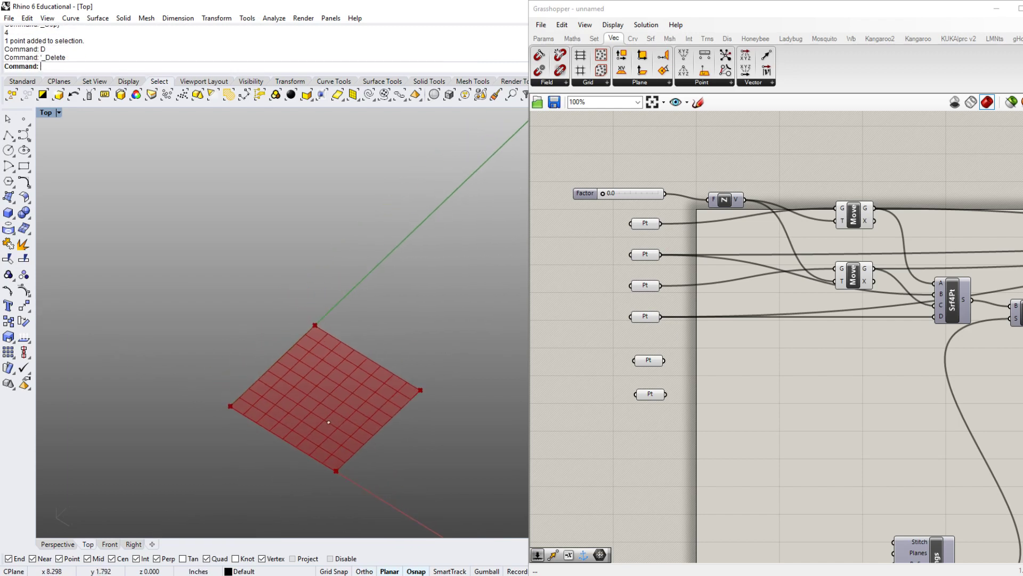
key("ctrl+z")
- Move the copied edge point freehand into the mesh's interior, apart from the other interior point
left_click_drag(301, 450, 301, 382)
scroll(333, 427, "down", 3)
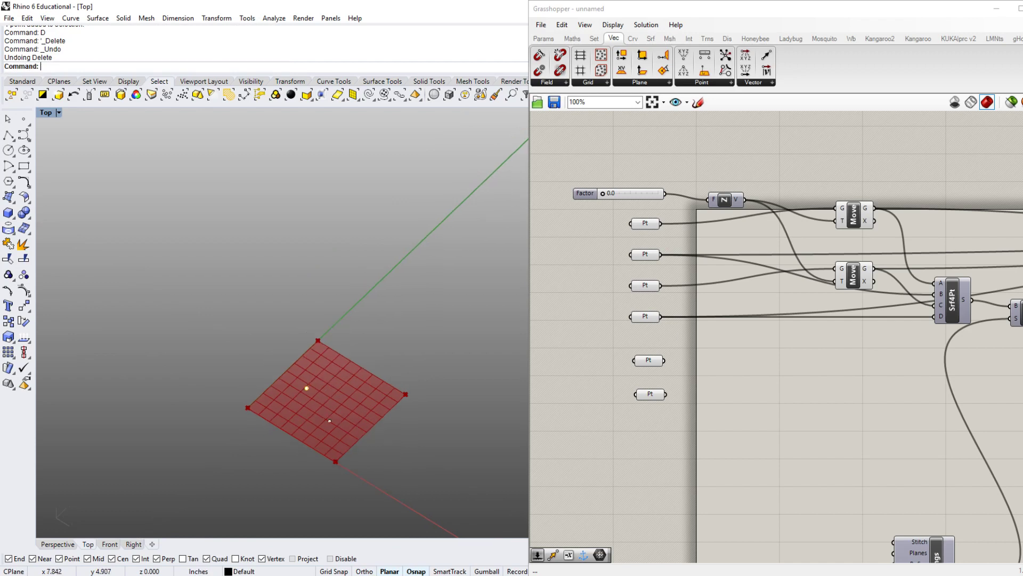
scroll(352, 442, "up", 7)
right_click_drag(352, 442, 380, 415)
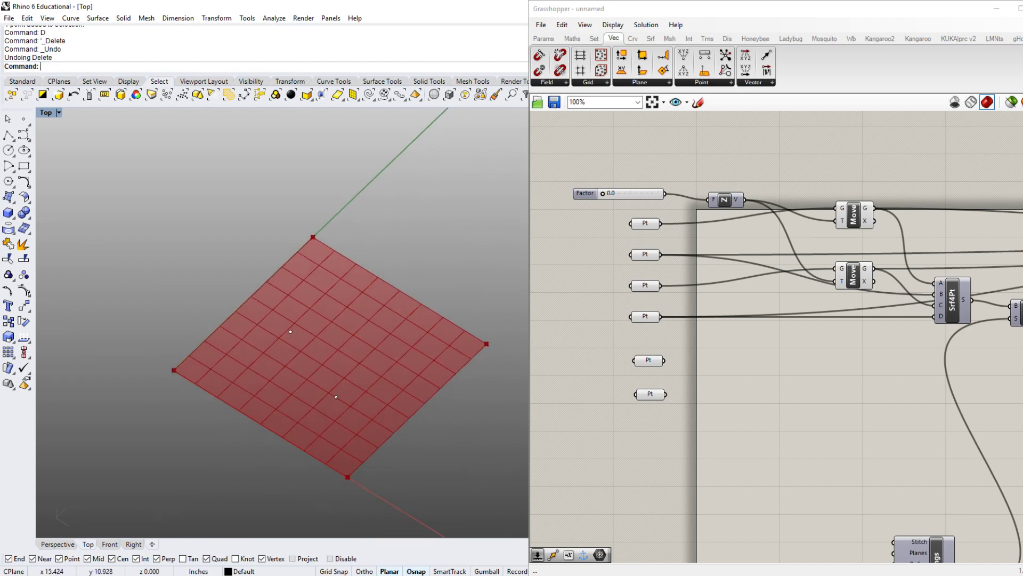
- In Grasshopper, move the Srf4Pt component up beside the Move components and bring the last duplicated Point closer under the other
right_click_drag(773, 373, 699, 392)
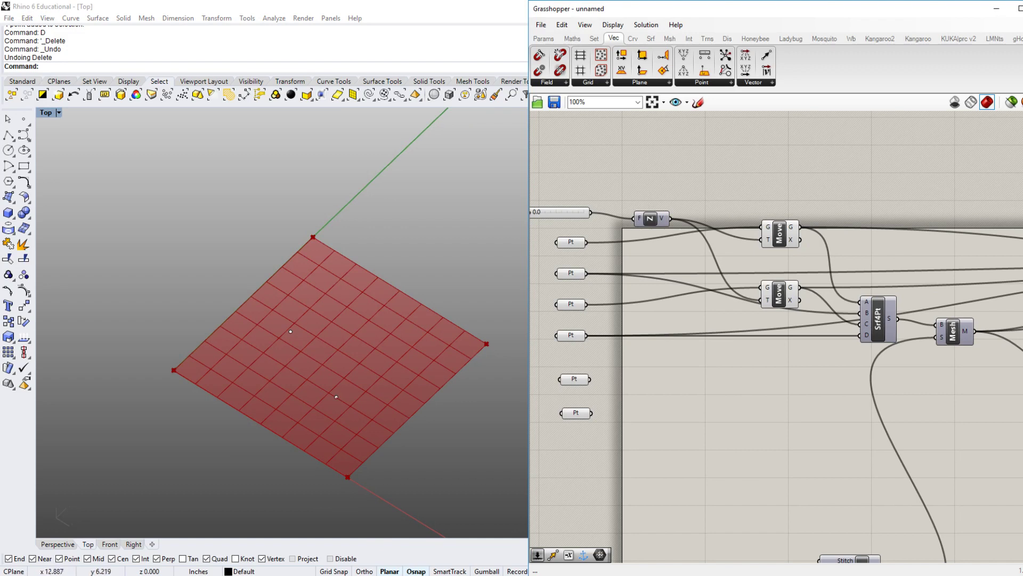
right_click_drag(746, 395, 792, 423)
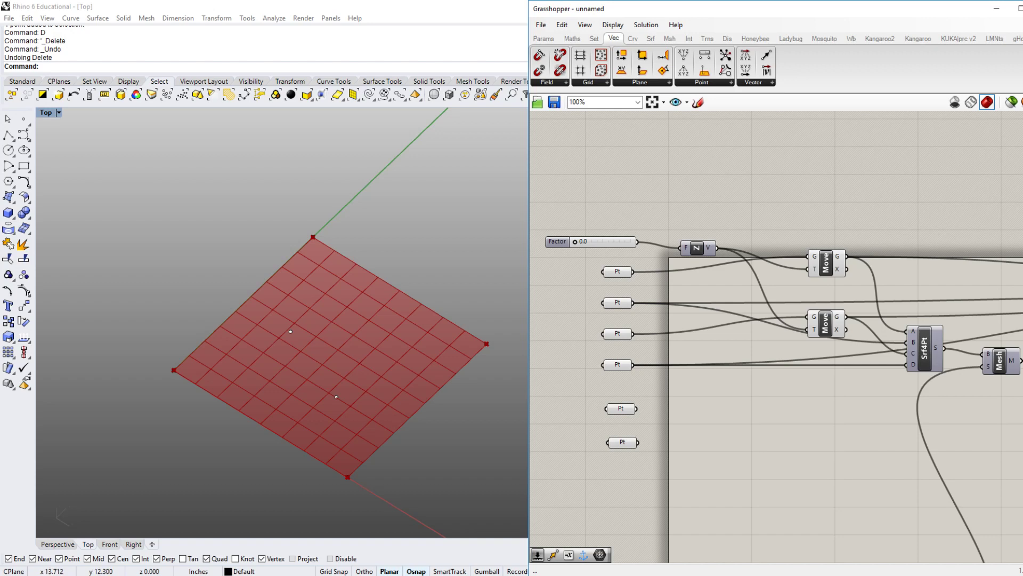
right_click_drag(767, 426, 783, 391)
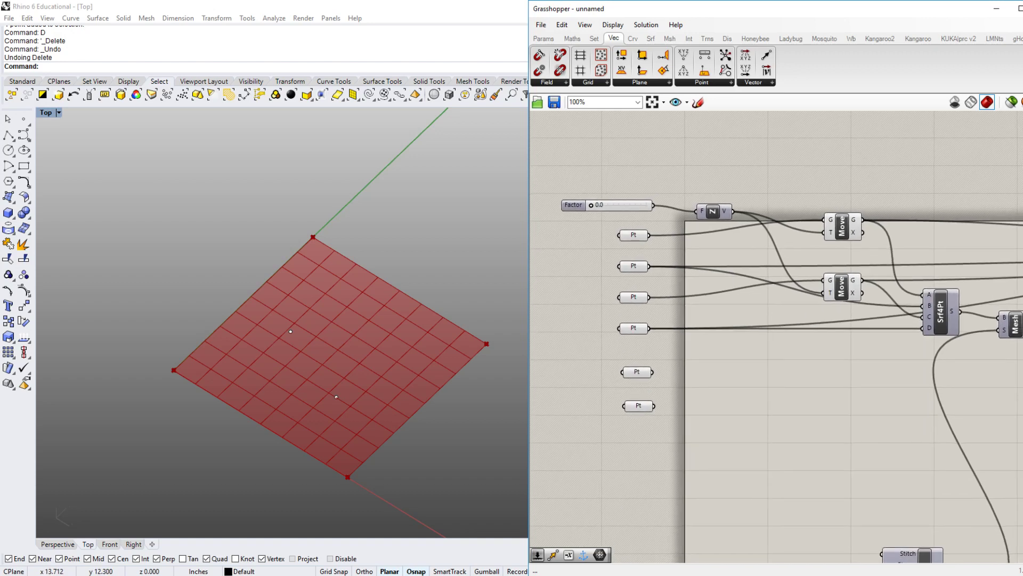
left_click_drag(940, 312, 945, 269)
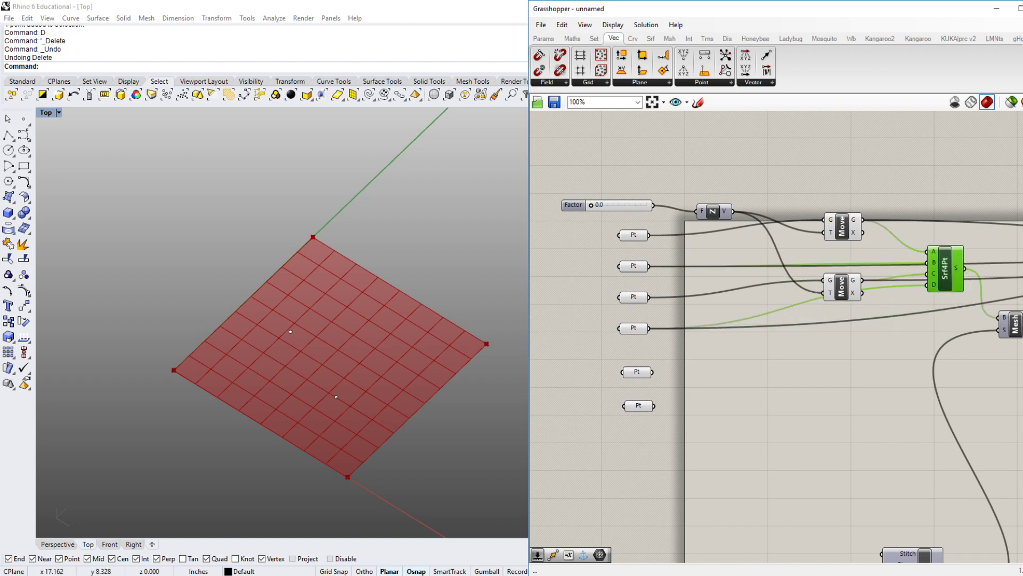
right_click_drag(389, 309, 351, 302)
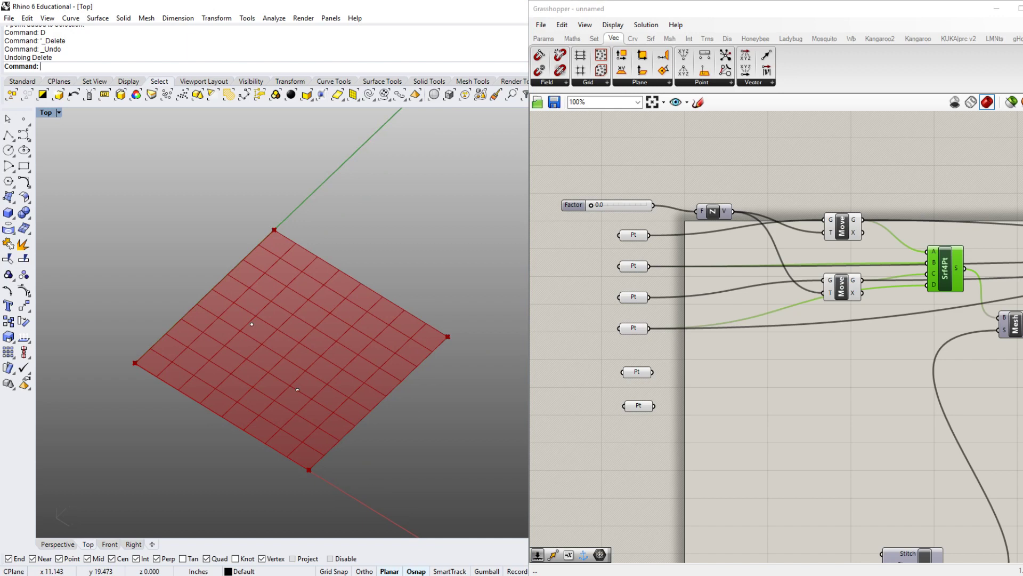
right_click_drag(773, 389, 790, 356)
left_click_drag(656, 372, 655, 370)
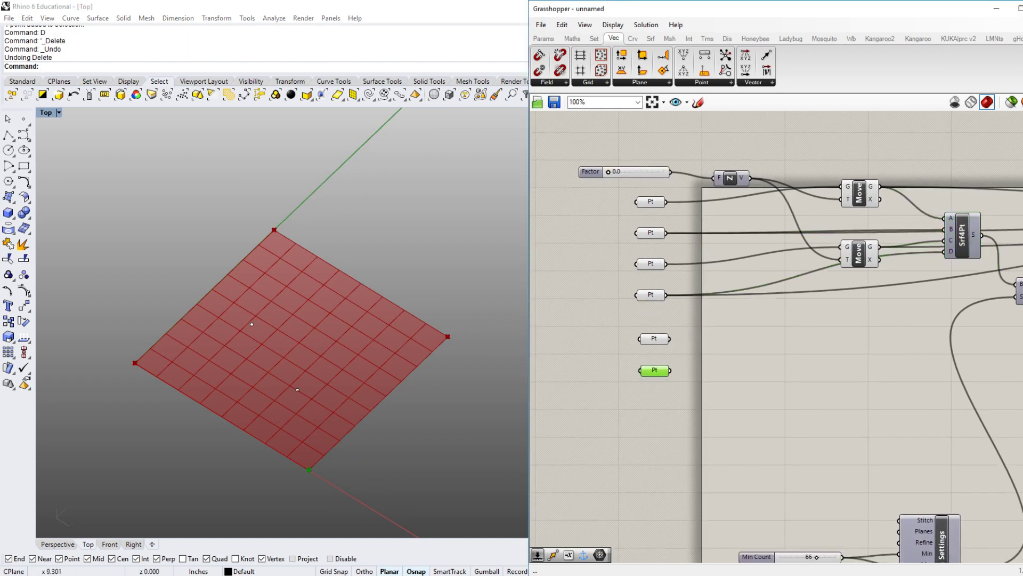
key("Escape")
- Place a Delaunay Mesh component on the Grasshopper canvas beside the two extra Point parameters
left_click(670, 38)
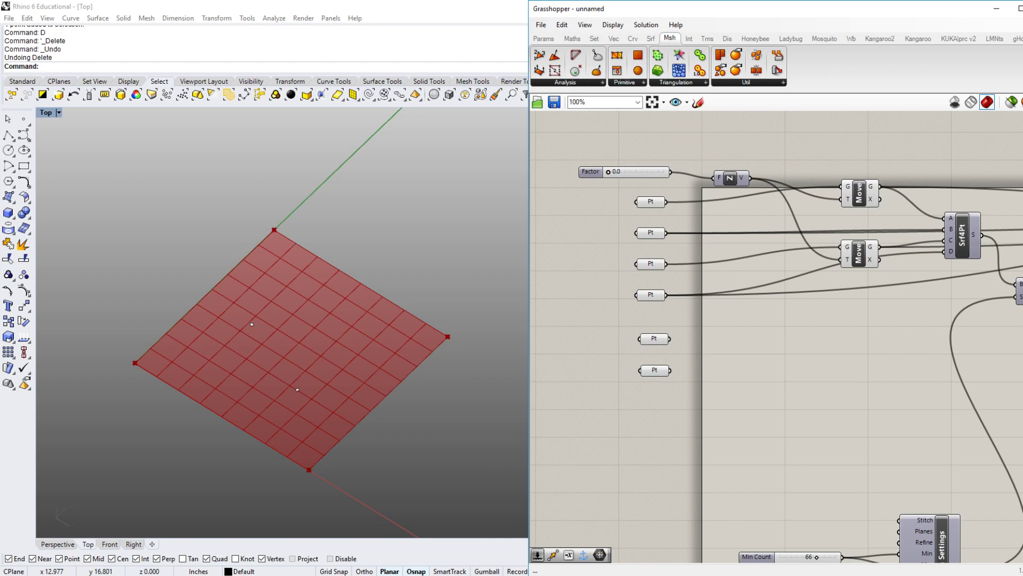
left_click(676, 83)
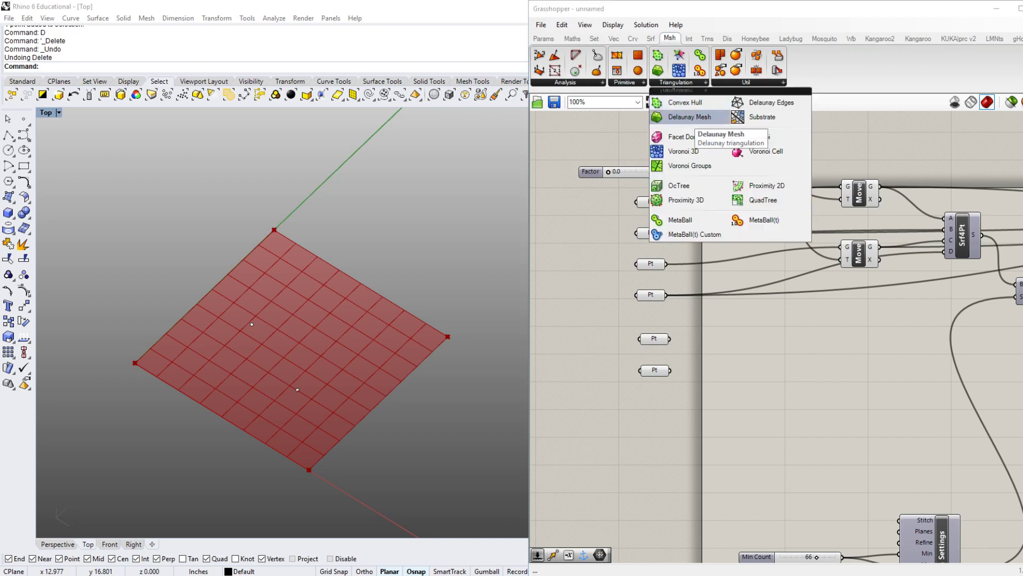
left_click(689, 116)
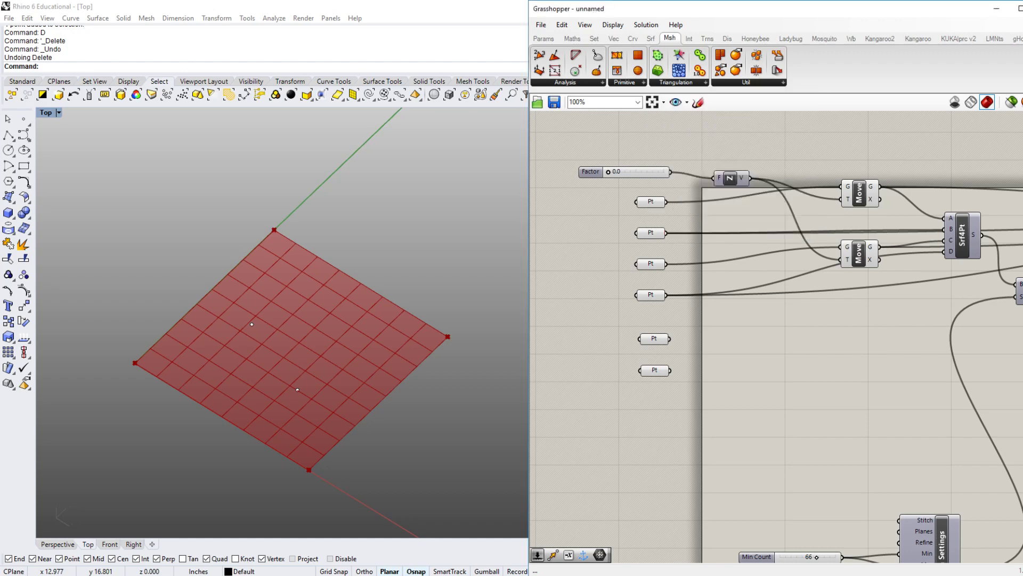
left_click(823, 334)
right_click_drag(853, 373, 757, 357)
left_click(726, 318)
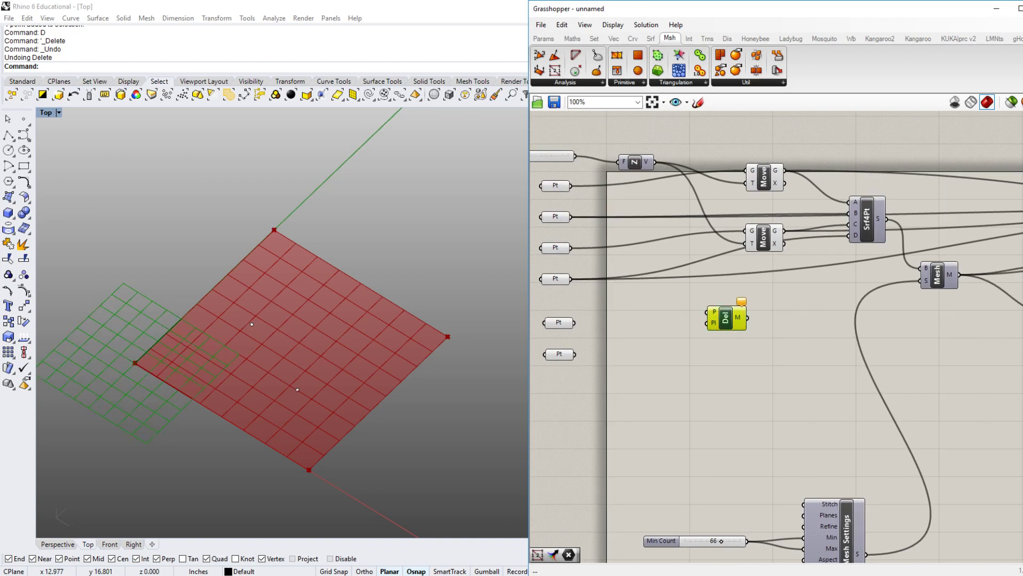
- Wire all six Point parameters, the four corners and the two interior points, into the Delaunay Mesh component's P input
mouse_move(708, 312)
left_mouse_down()
mouse_move(571, 279)
mouse_move(618, 275)
mouse_move(708, 311)
left_mouse_up()
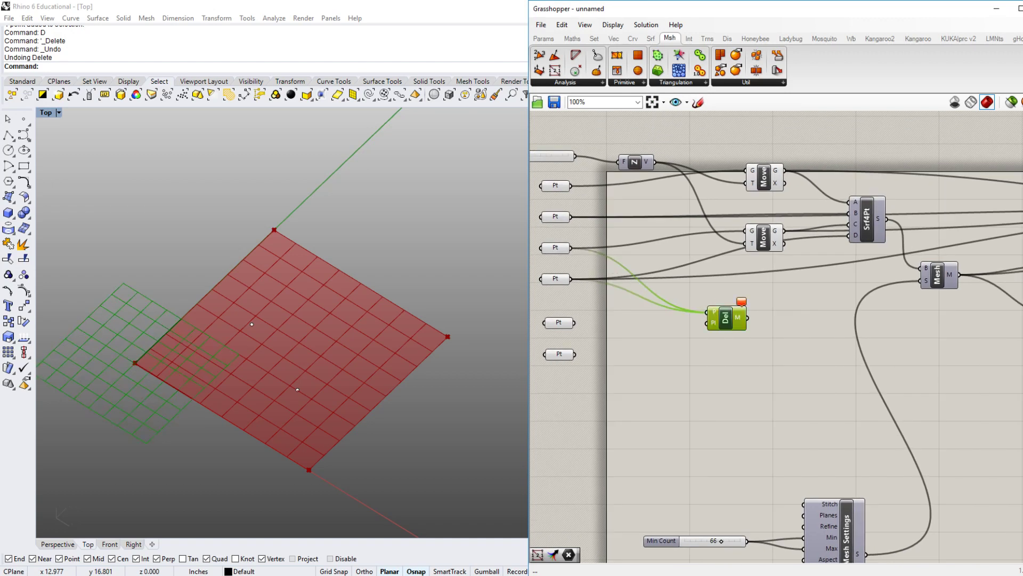
left_click_drag(572, 216, 708, 312, "shift")
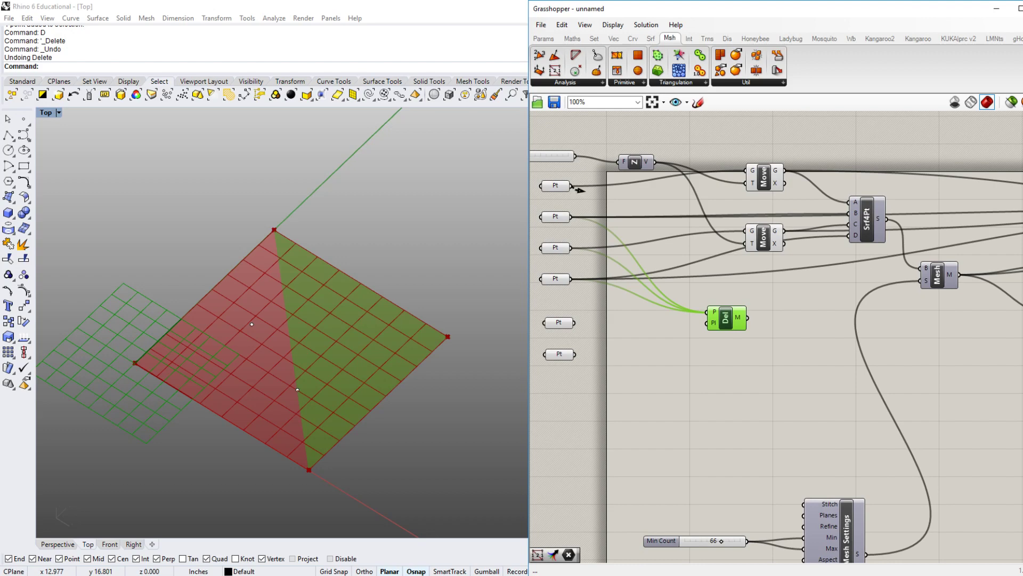
left_click_drag(572, 186, 707, 312, "shift")
left_click_drag(575, 322, 708, 312, "shift")
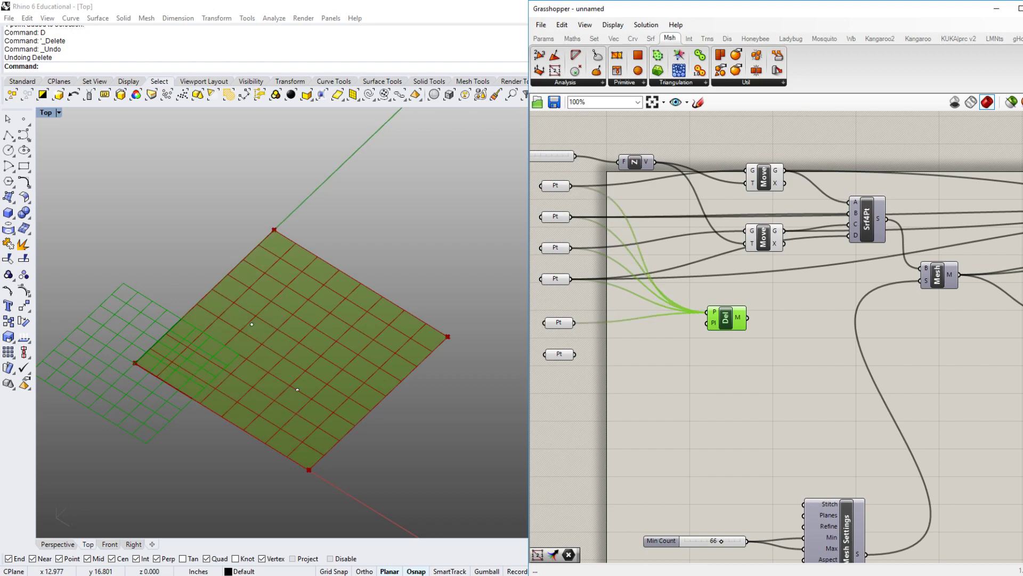
left_click_drag(574, 354, 708, 312, "shift")
- Duplicate the Mesh Edges component next to the Delaunay Mesh component and feed the Delaunay mesh output into its M input
right_click_drag(747, 363, 682, 381)
left_click_drag(874, 294, 884, 305)
right_click_drag(869, 325, 820, 322)
left_click(921, 320)
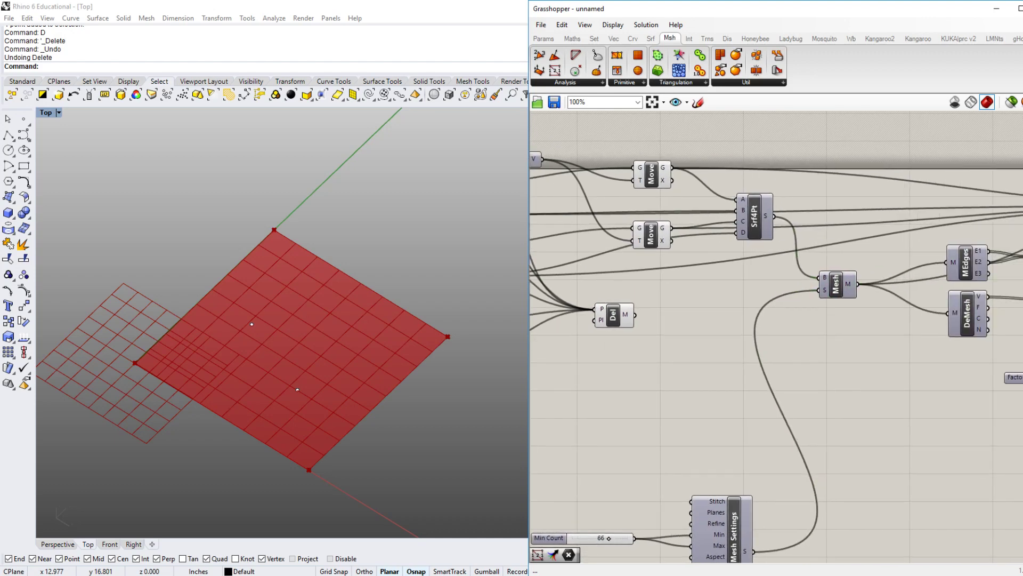
left_click(966, 313)
left_click_drag(966, 263, 634, 315, "alt")
right_click_drag(459, 398, 435, 390)
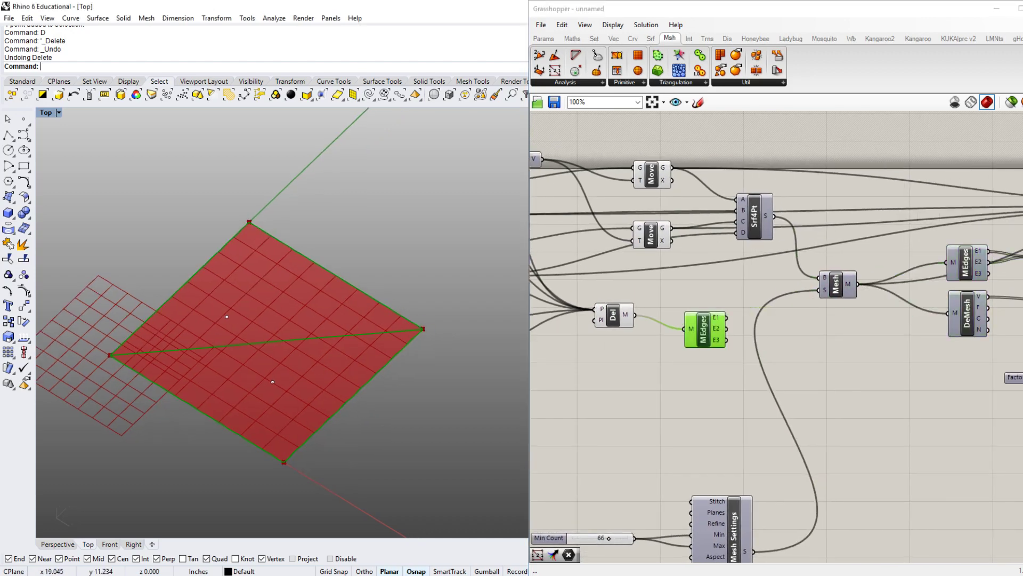
- Nudge the Delaunay Mesh component slightly closer to the duplicated Mesh Edges component
left_click(619, 346)
right_click_drag(619, 346, 781, 365)
left_click(779, 335)
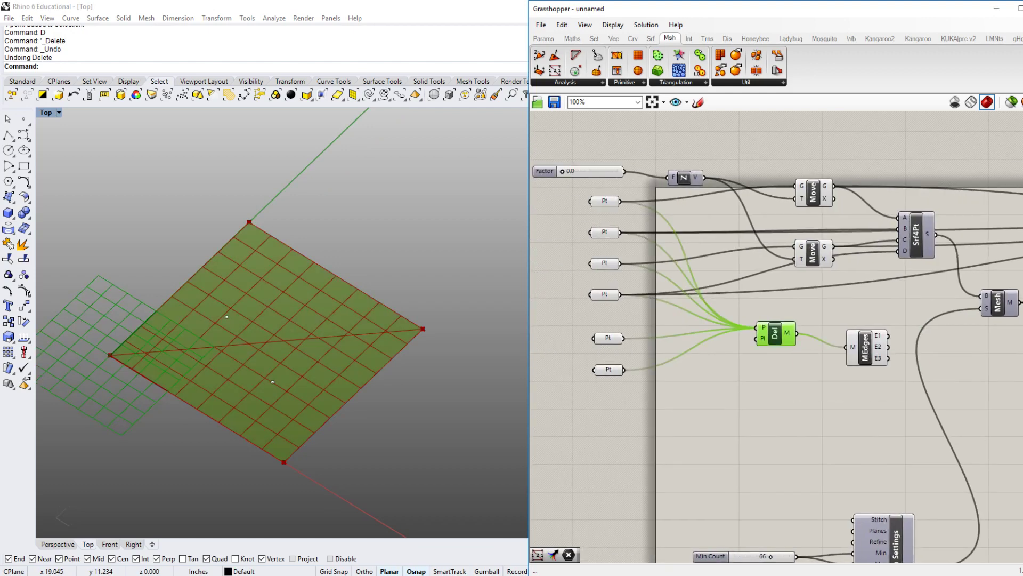
left_click(865, 347)
left_click(777, 333)
mouse_move(776, 333)
left_mouse_down()
mouse_move(782, 346)
mouse_move(780, 332)
left_mouse_up()
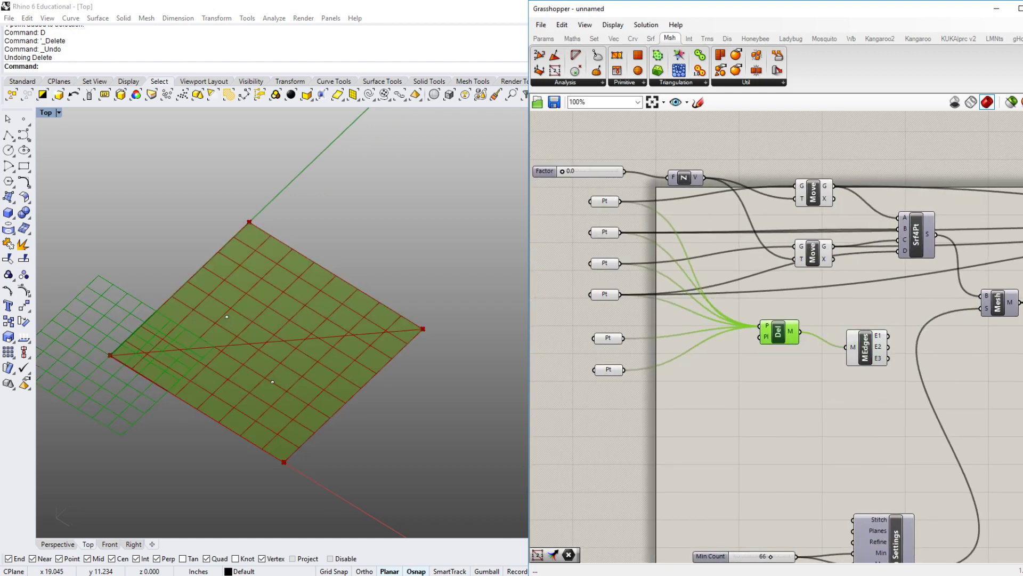
- Turn off the preview of the goal, solver and output components downstream of the original mesh edges
right_click_drag(853, 341, 713, 320)
scroll(713, 320, "down", 4)
right_click_drag(853, 319, 652, 324)
left_click_drag(978, 422, 662, 235)
middle_click(669, 194)
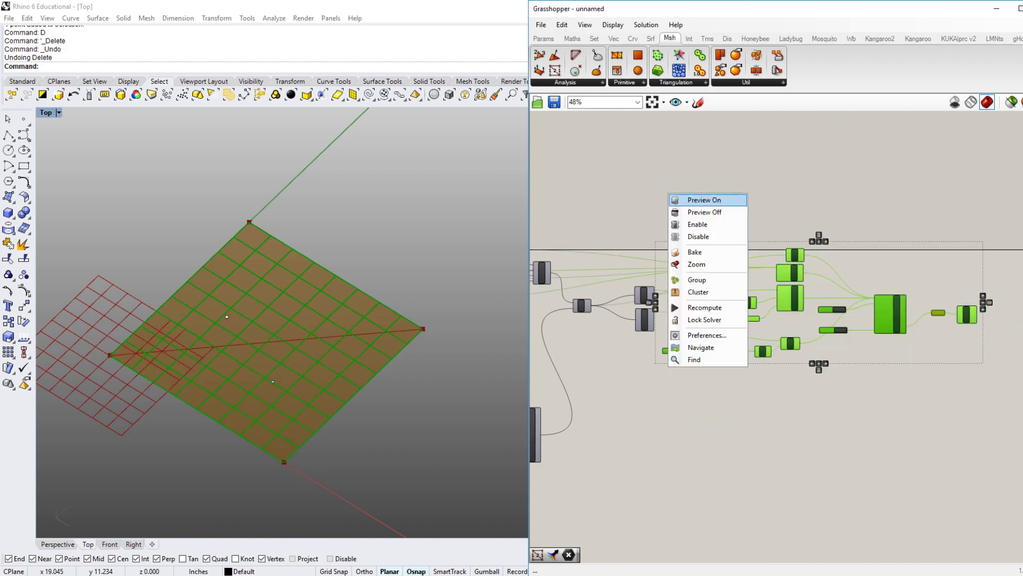
left_click(704, 212)
right_click_drag(581, 328, 831, 347)
scroll(732, 347, "up", 5)
right_click_drag(733, 347, 777, 344)
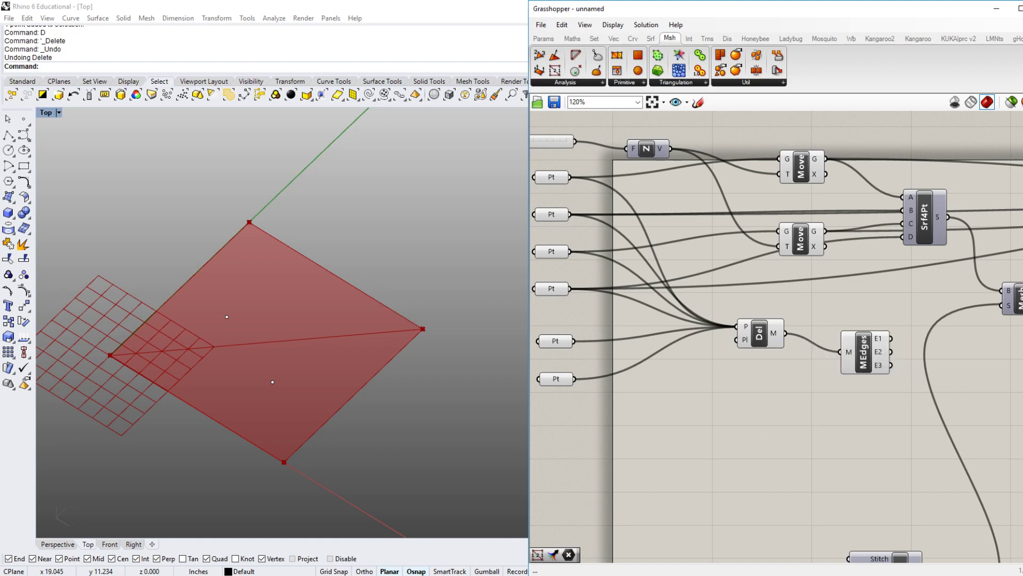
- Delete the Delaunay Mesh component from the canvas, keeping the duplicated Mesh Edges component
mouse_move(832, 405)
right_mouse_down()
mouse_move(881, 469)
mouse_move(849, 416)
mouse_move(815, 425)
mouse_move(821, 408)
right_mouse_up()
left_click(883, 363)
left_click(741, 352)
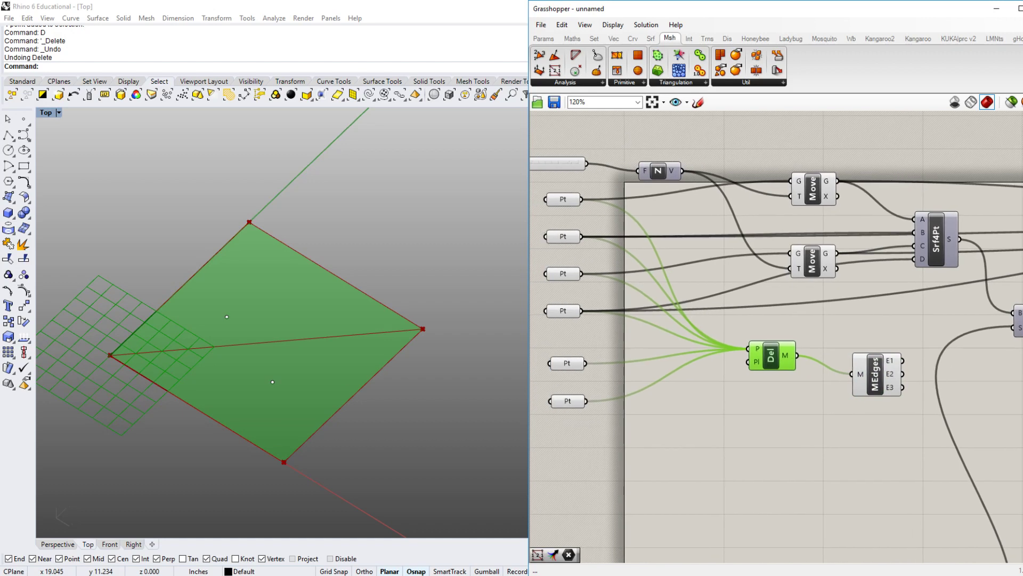
key("Delete")
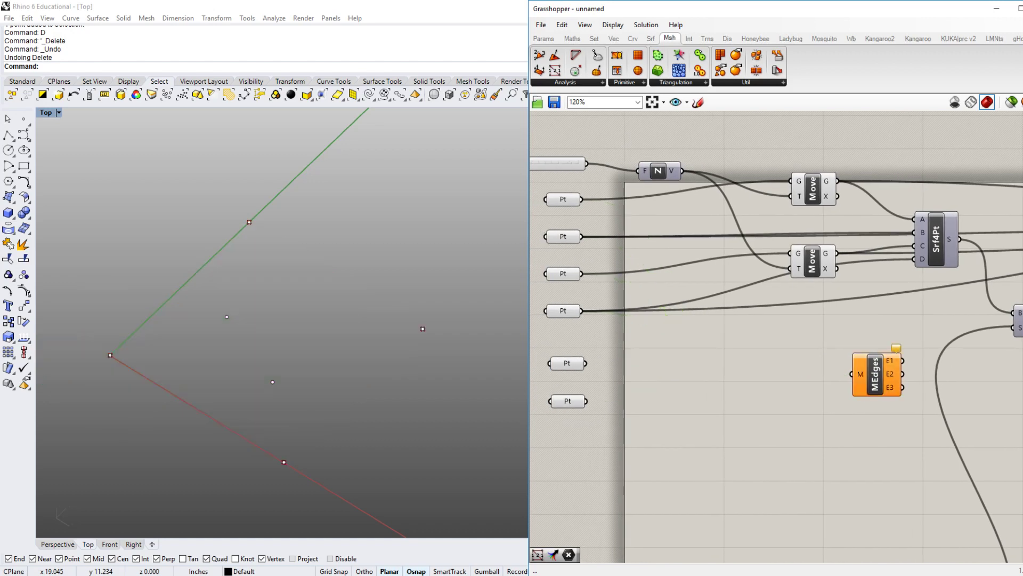
scroll(819, 301, "down", 2)
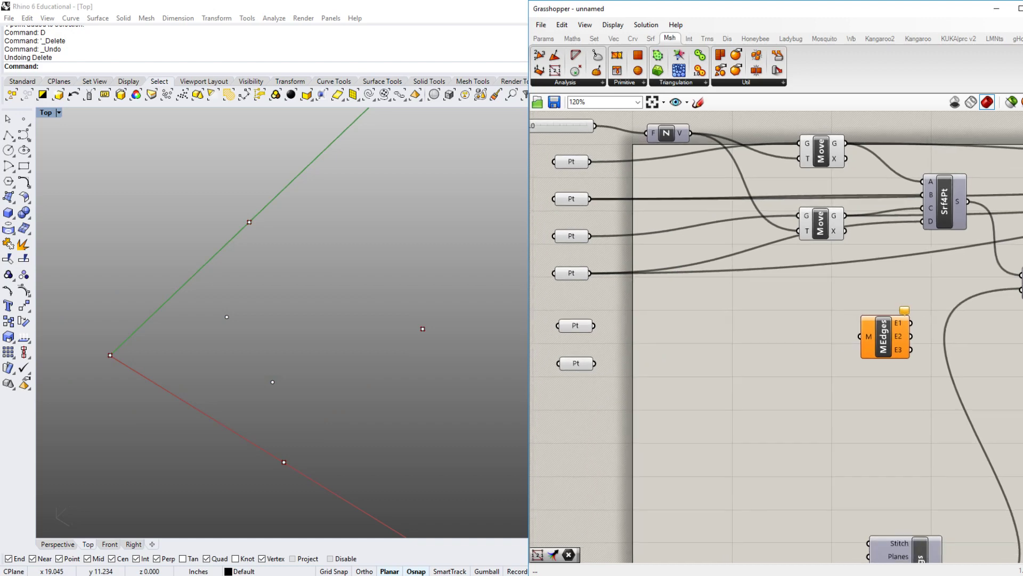
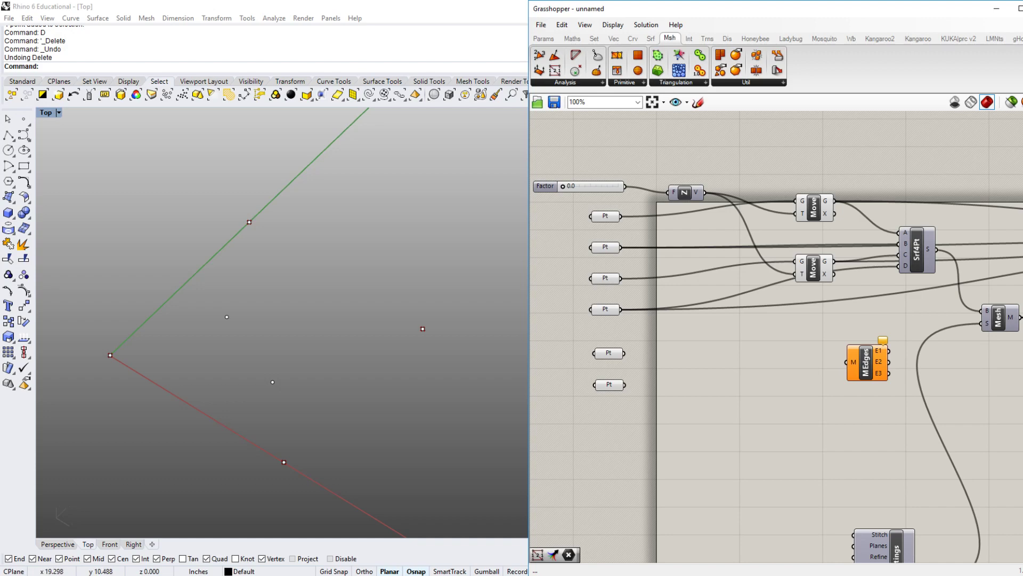
right_click_drag(746, 400, 730, 361)
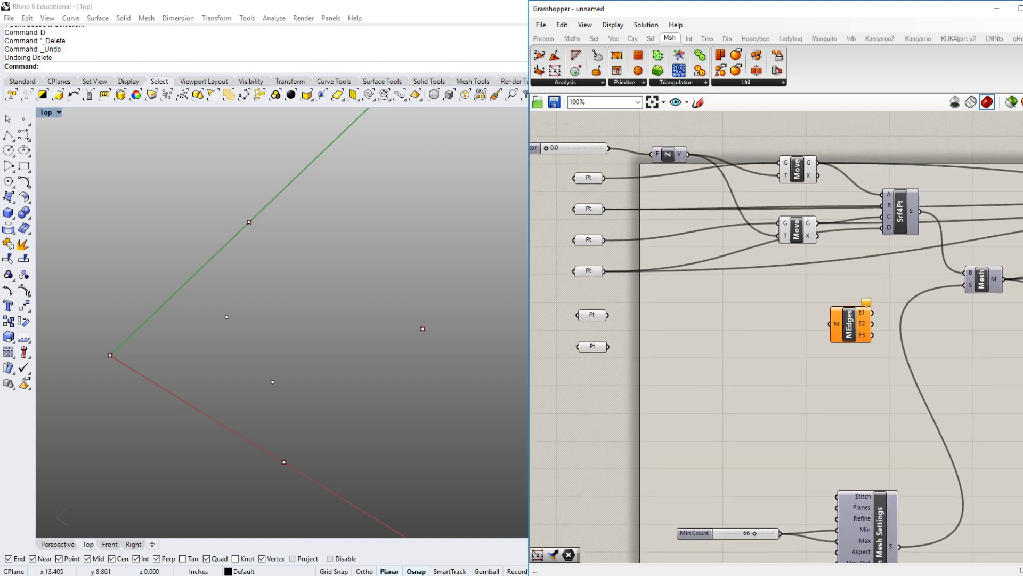
- In Rhino, create a triangular corner-point surface through the origin corner, the corner on the Y axis and the nearer interior point
left_click(317, 326)
right_click_drag(282, 320, 329, 341)
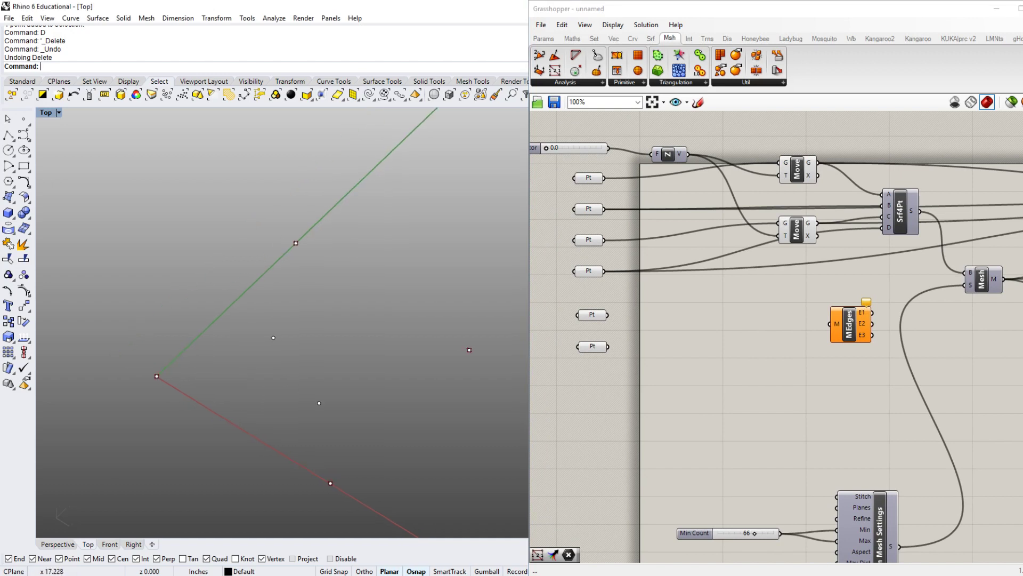
right_click_drag(226, 350, 198, 344)
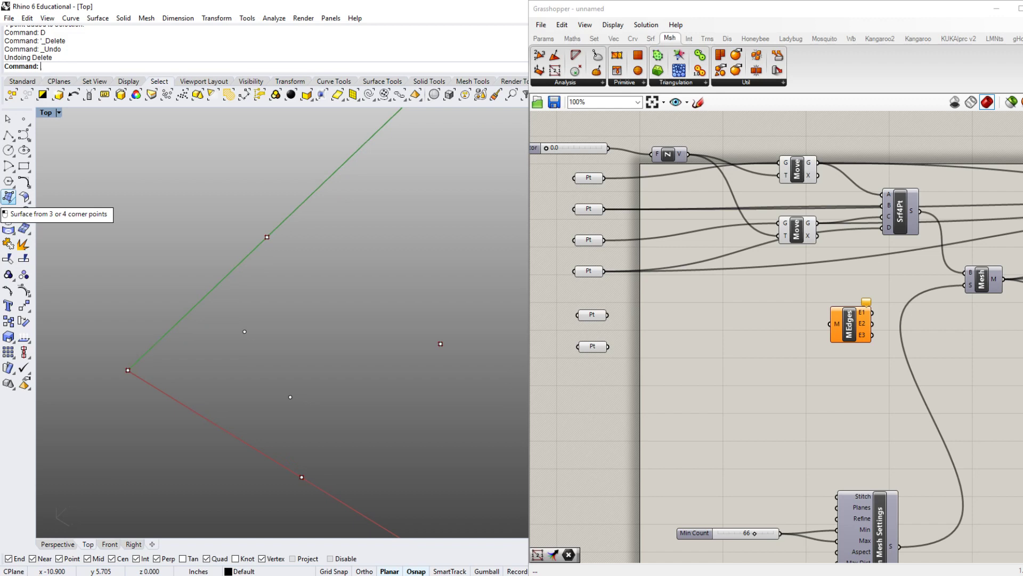
left_click(9, 198)
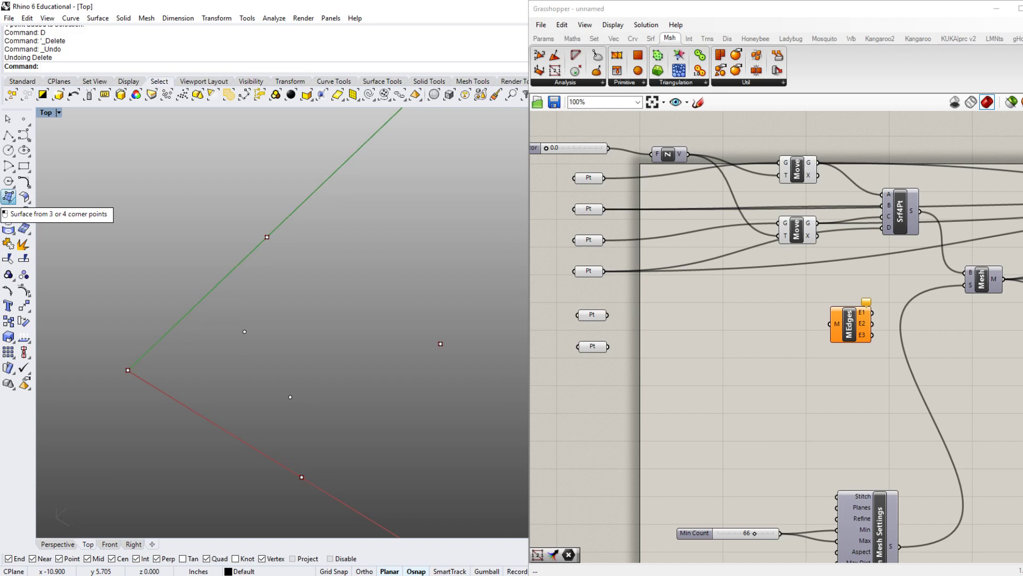
left_click(128, 370)
left_click(267, 237)
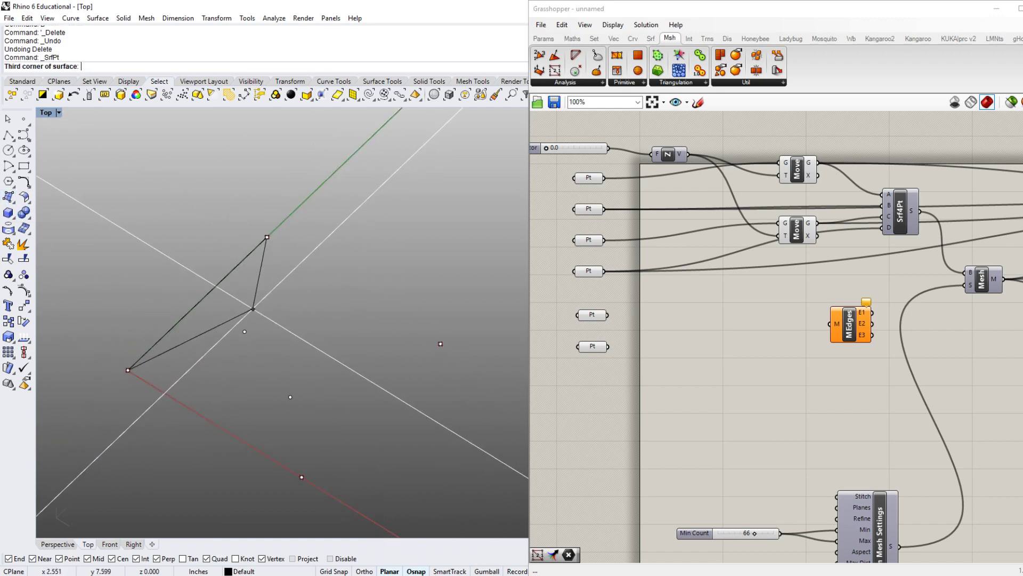
left_click(245, 332)
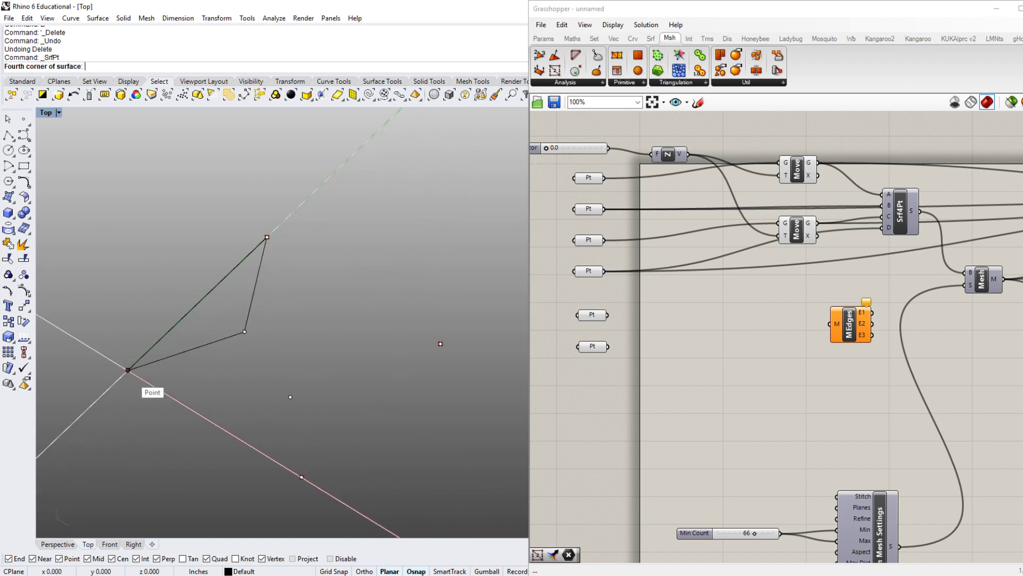
left_click(128, 370)
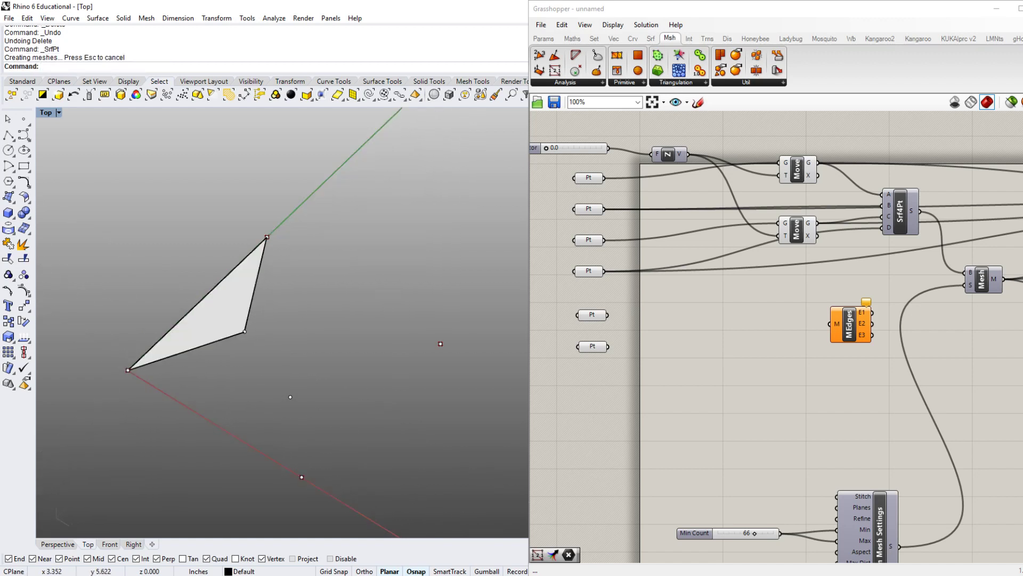
- Create a second triangular corner-point surface between the origin corner and the two interior points, and select it
right_click_drag(215, 370, 253, 350)
key("Return")
left_click(168, 350)
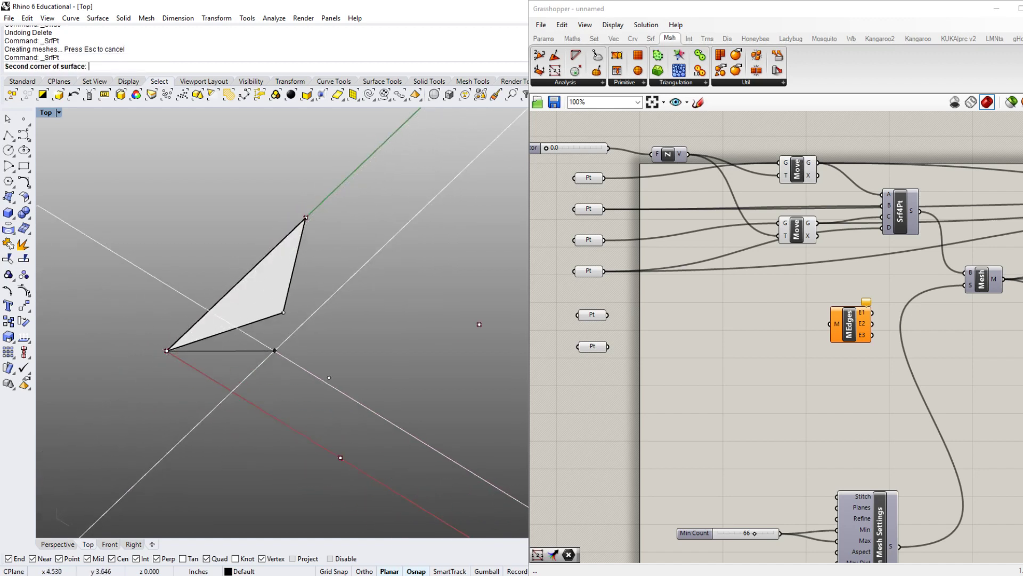
left_click(285, 318)
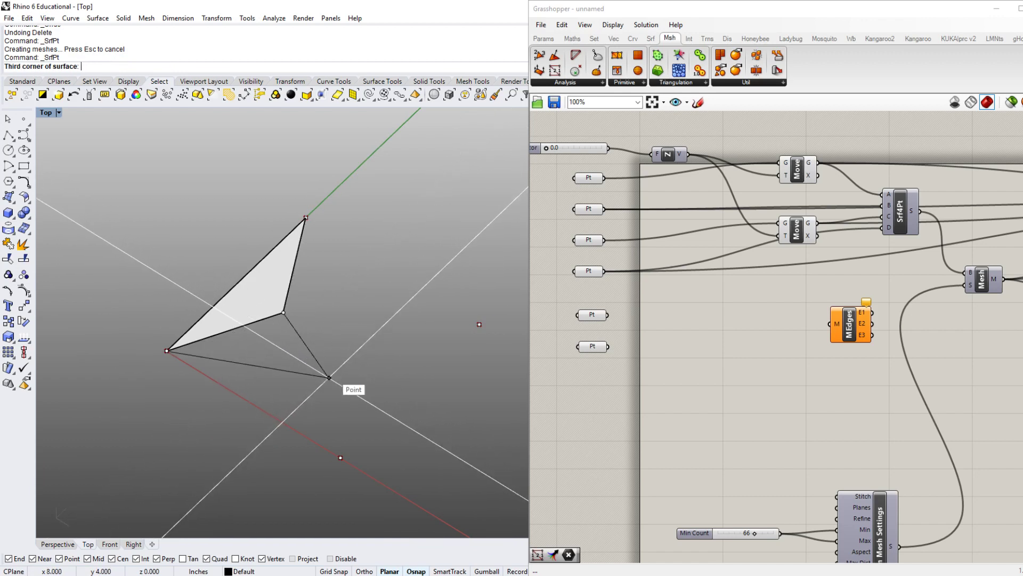
left_click(330, 378)
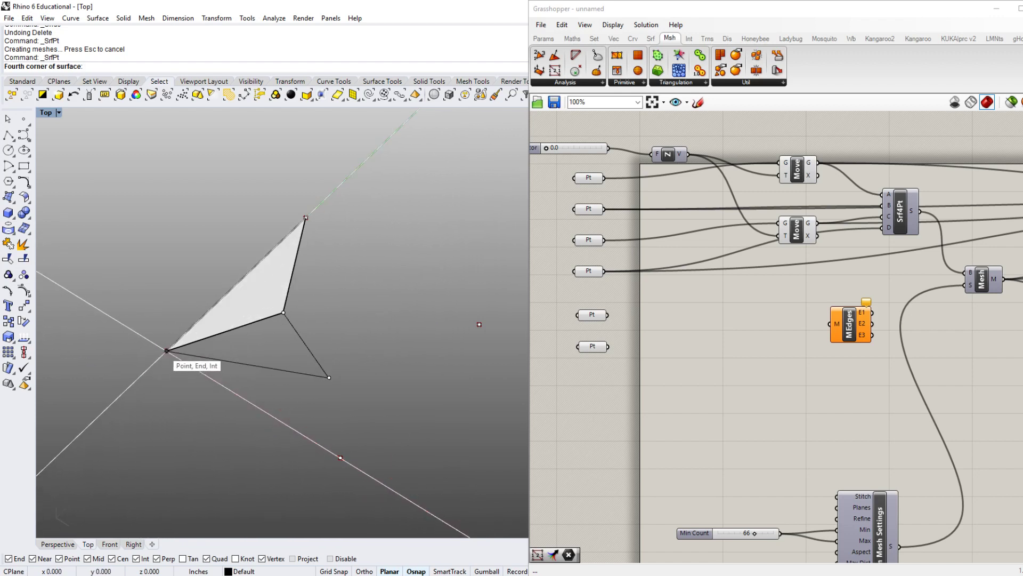
left_click(167, 350)
left_click(266, 357)
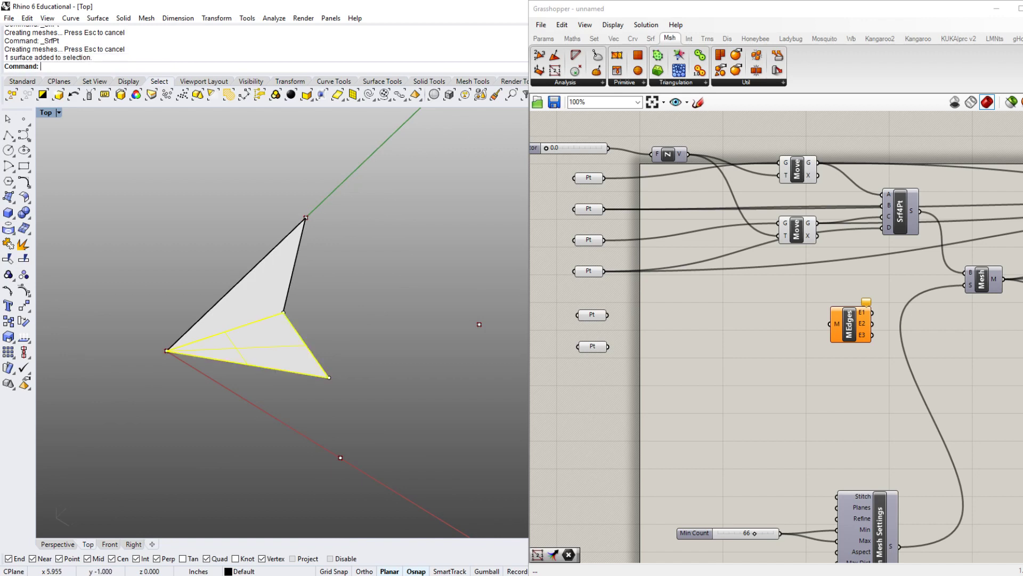
- Create a third triangular corner-point surface through the origin corner, the second interior point and the corner on the X axis
right_click_drag(283, 414, 291, 394)
right_click(291, 393)
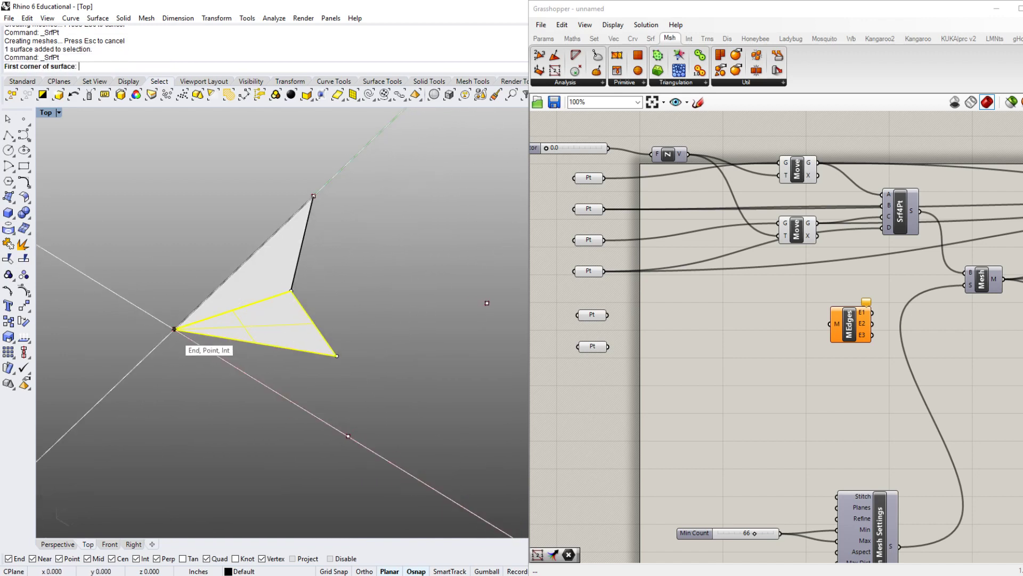
left_click(174, 329)
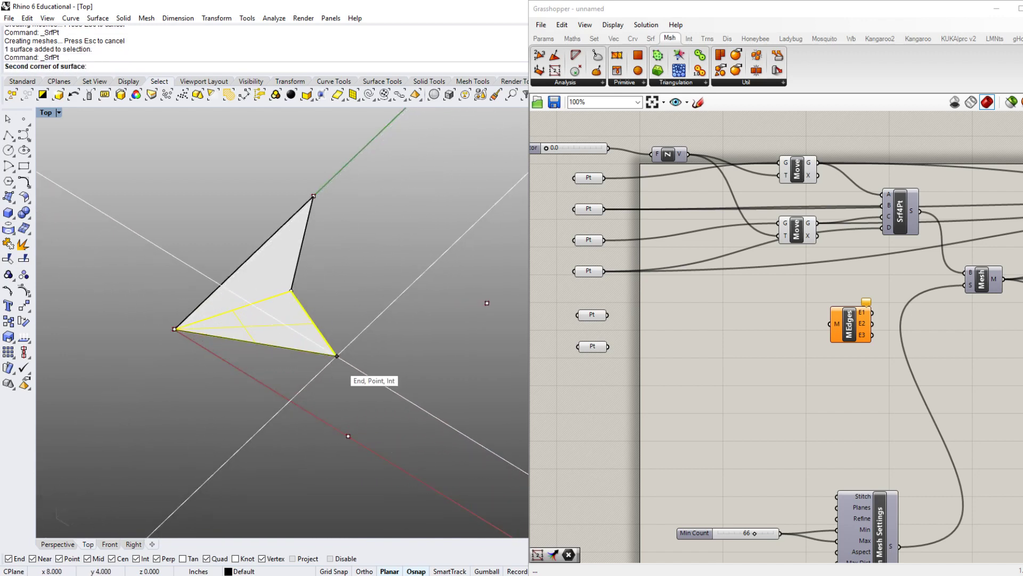
left_click(336, 355)
left_click(348, 436)
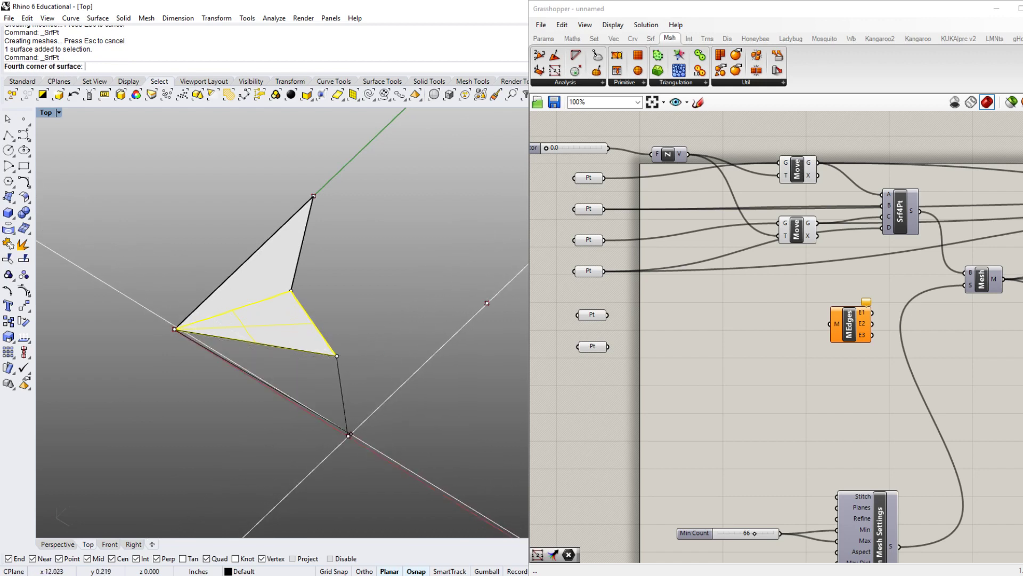
key("Return")
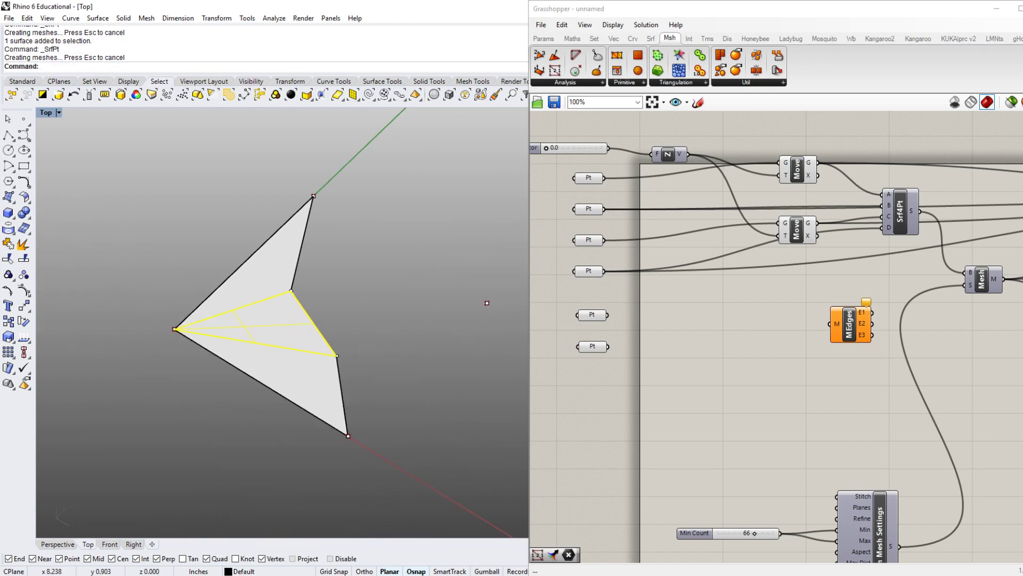
key("Escape")
- Select the middle triangle and the triangle along the X axis in turn to examine how the surfaces adjoin
left_click(286, 330)
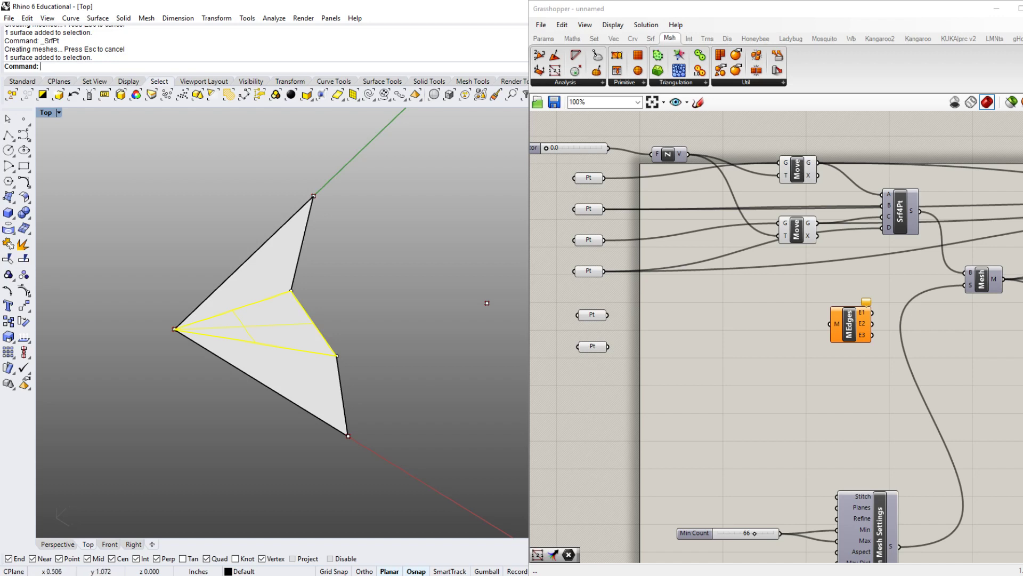
right_click_drag(282, 322, 314, 319)
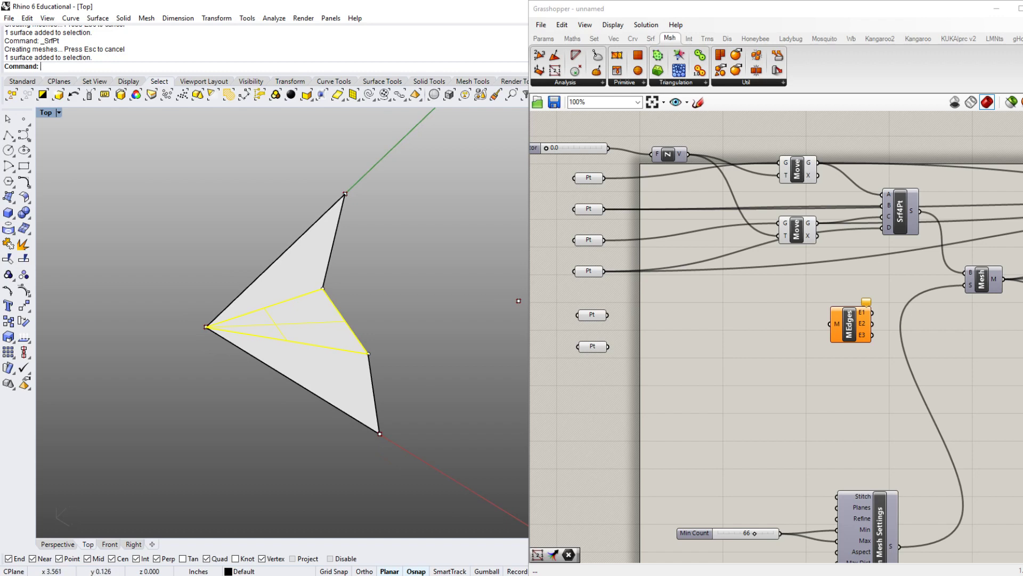
left_click(299, 368)
right_click_drag(519, 301, 482, 267)
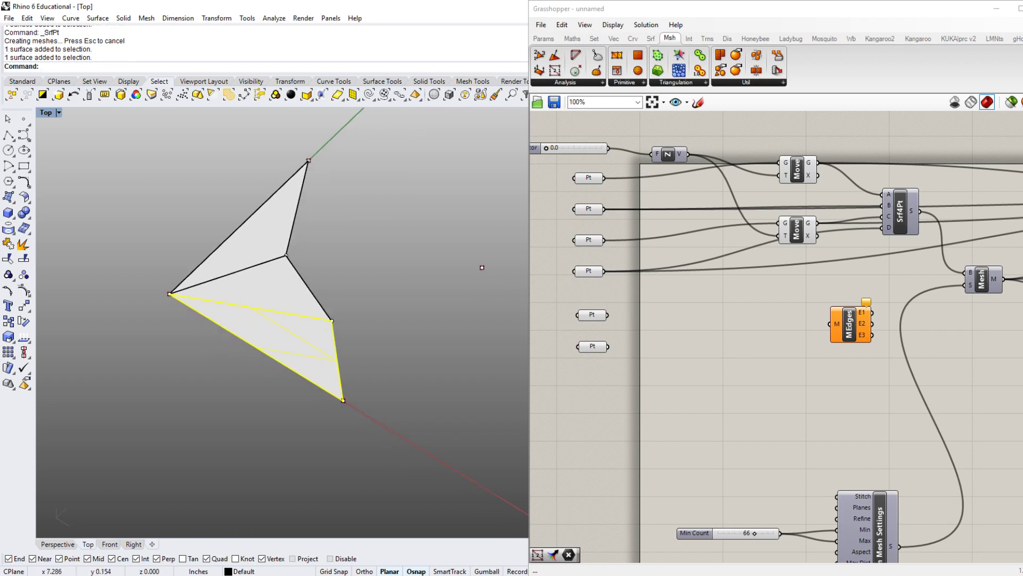
- Switch to Grasshopper, add a Surface parameter, and set it to the selected triangle along the X axis
mouse_move(482, 267)
right_mouse_down()
mouse_move(509, 272)
mouse_move(472, 275)
right_mouse_up()
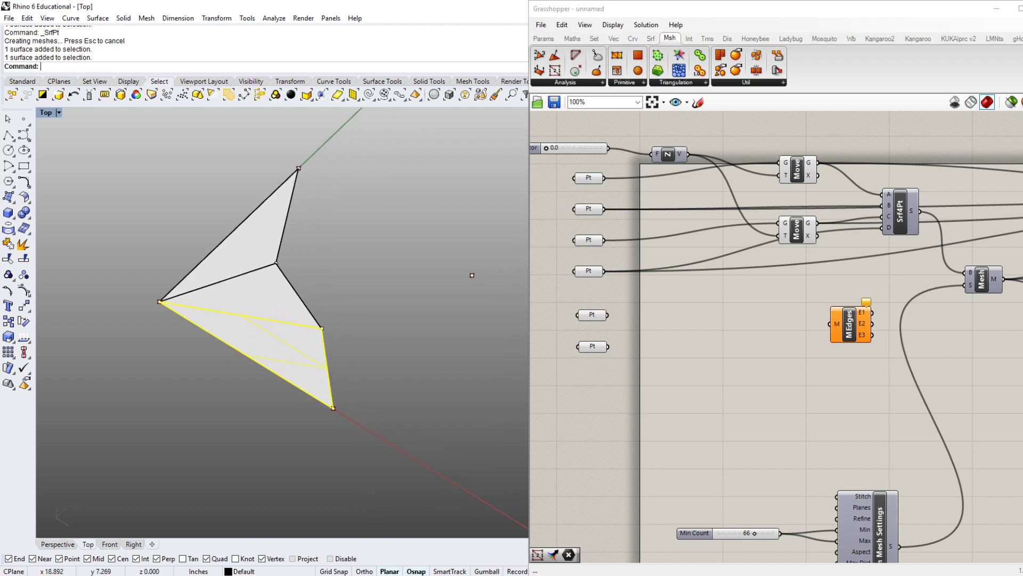
right_click_drag(680, 375, 631, 363)
double_click(631, 362)
type("srf")
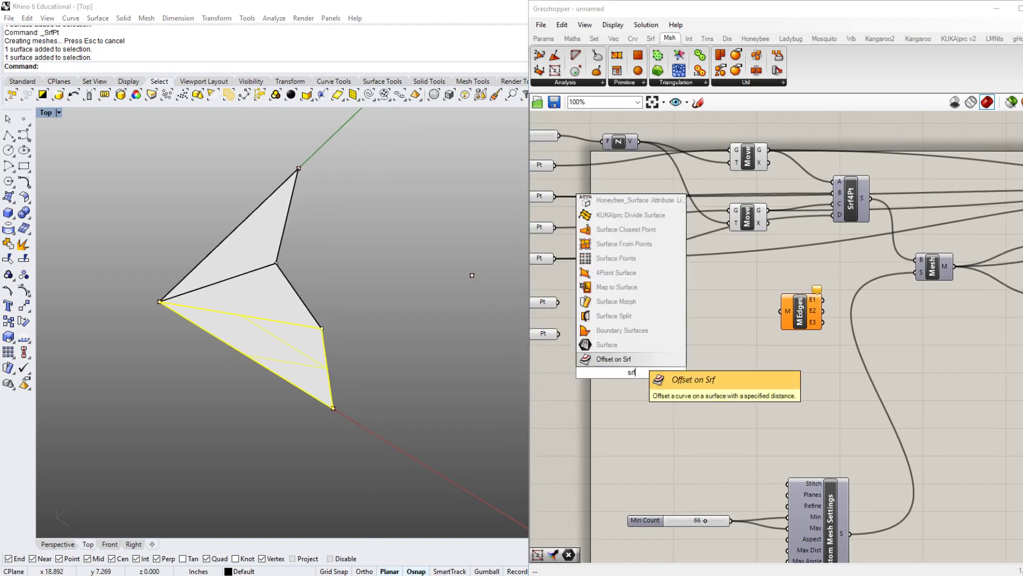
key("Up")
key("Return")
right_click(631, 372)
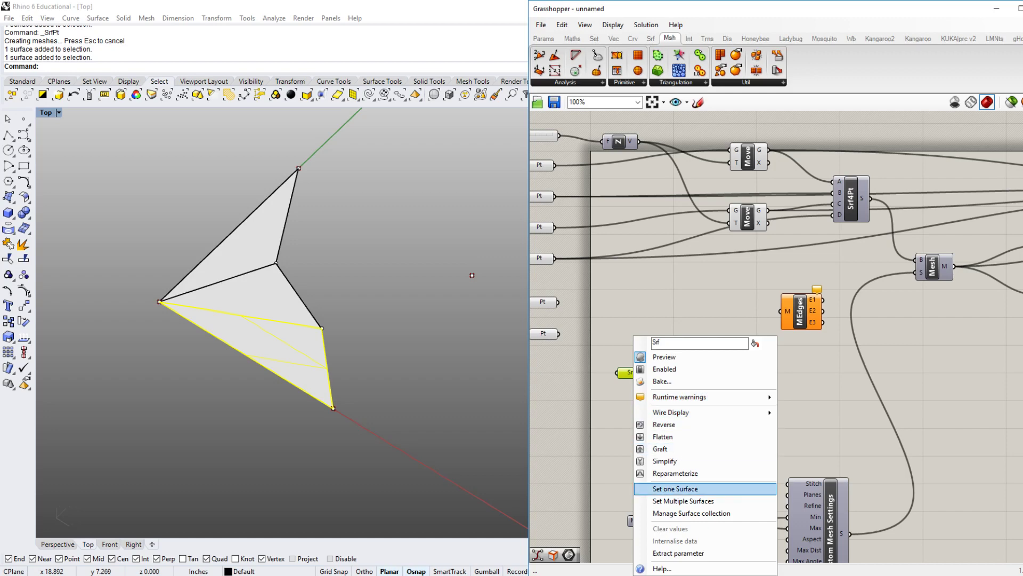
left_click(688, 423)
- Duplicate the Mesh Brep component with its custom mesh settings, feed it the referenced triangle, and hide the Rhino surface
right_click_drag(687, 423, 627, 435)
left_click_drag(872, 276, 586, 383, "alt")
right_click_drag(586, 383, 620, 379)
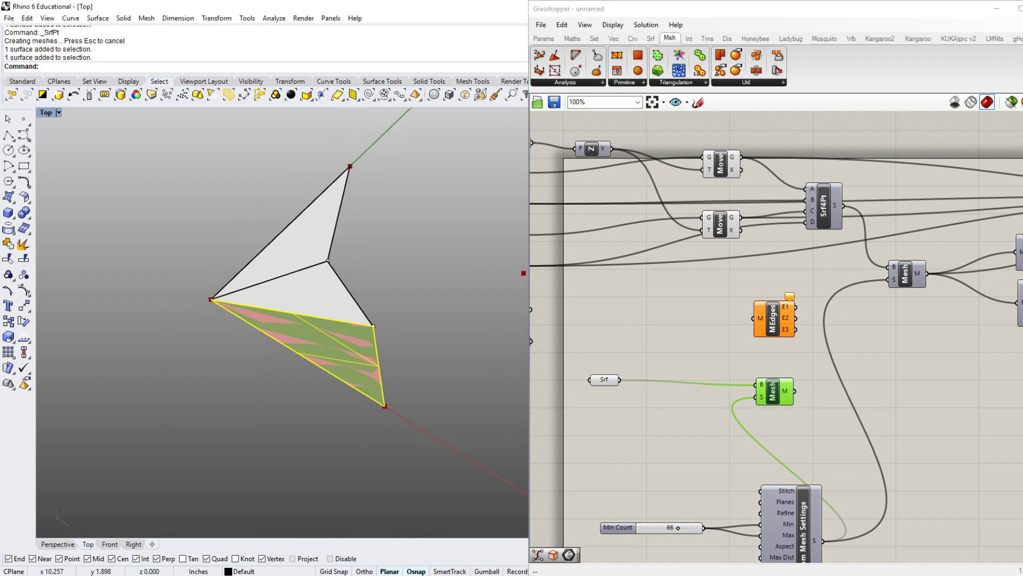
key("ctrl+h")
- Add a Mesh Surface component and connect the referenced triangle to its surface input
double_click(687, 424)
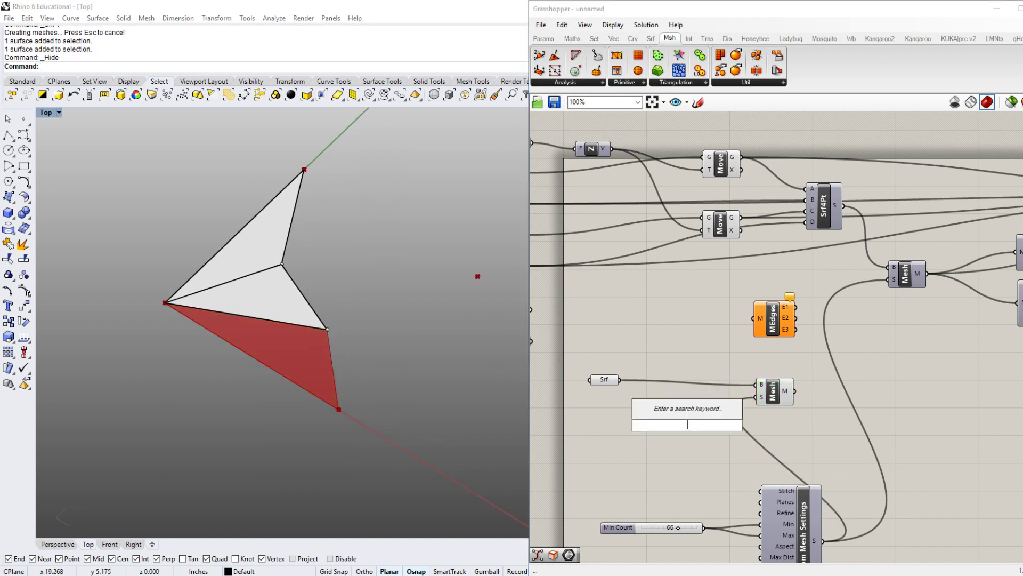
type("mesh")
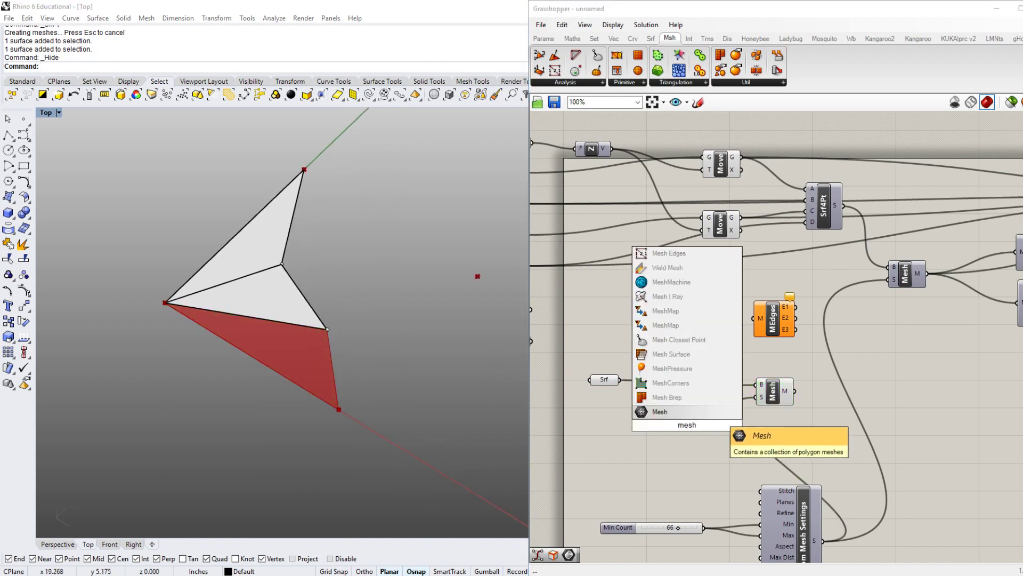
left_click(671, 354)
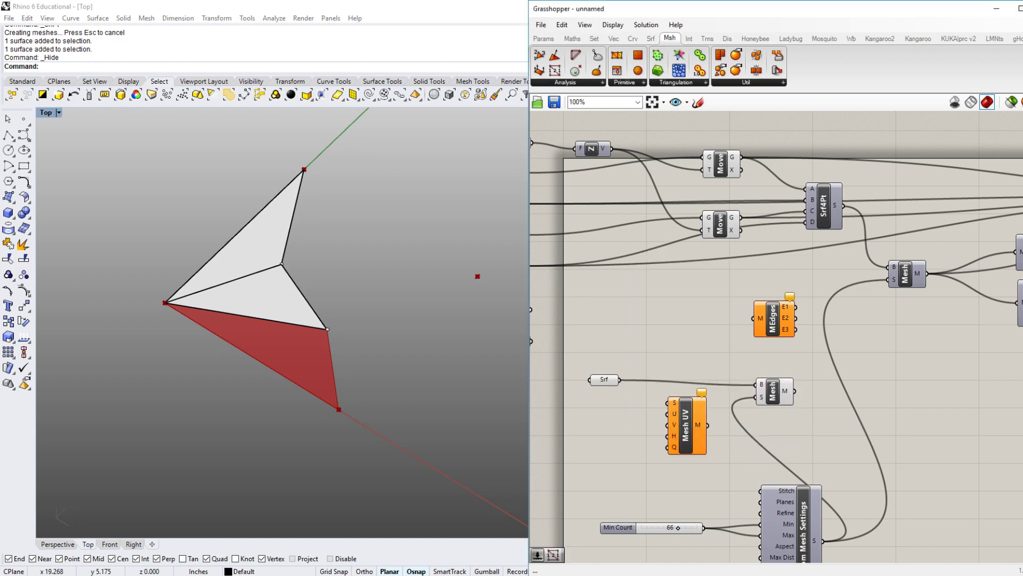
left_click_drag(667, 402, 620, 380)
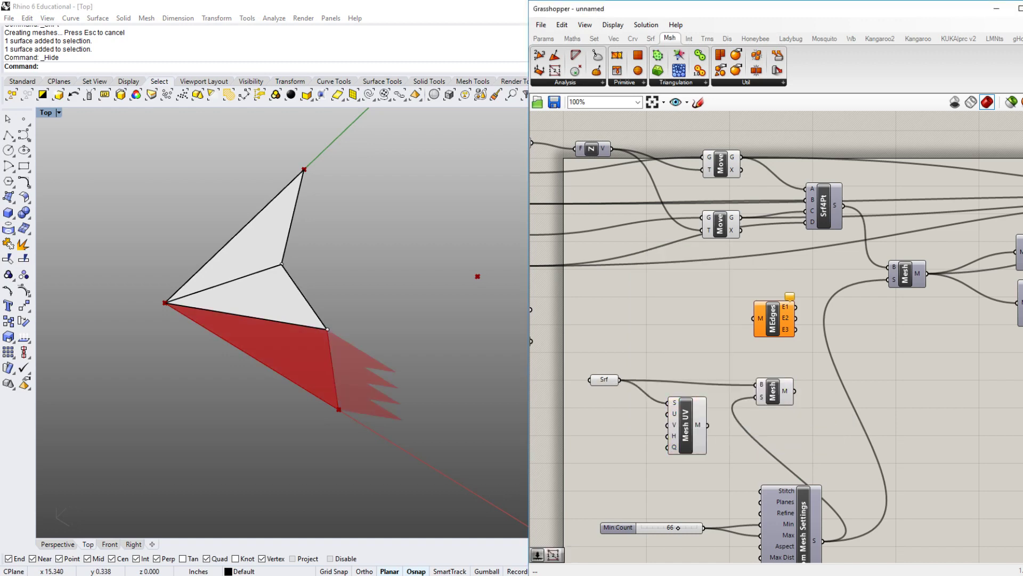
right_click_drag(470, 395, 428, 368)
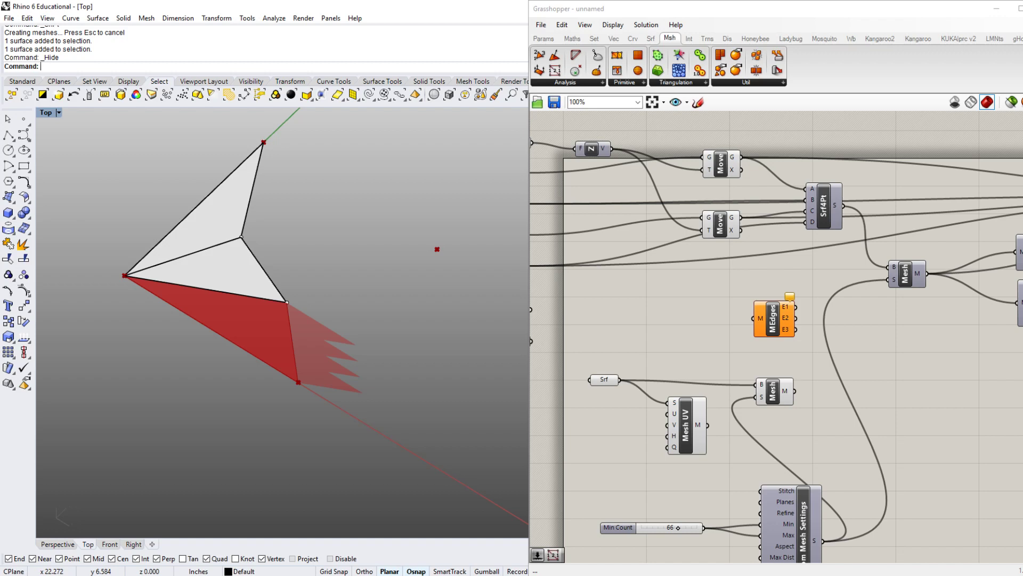
- Delete the duplicated Mesh Brep, the Mesh Surface component and the Surface parameter
left_click(773, 390)
key("Delete")
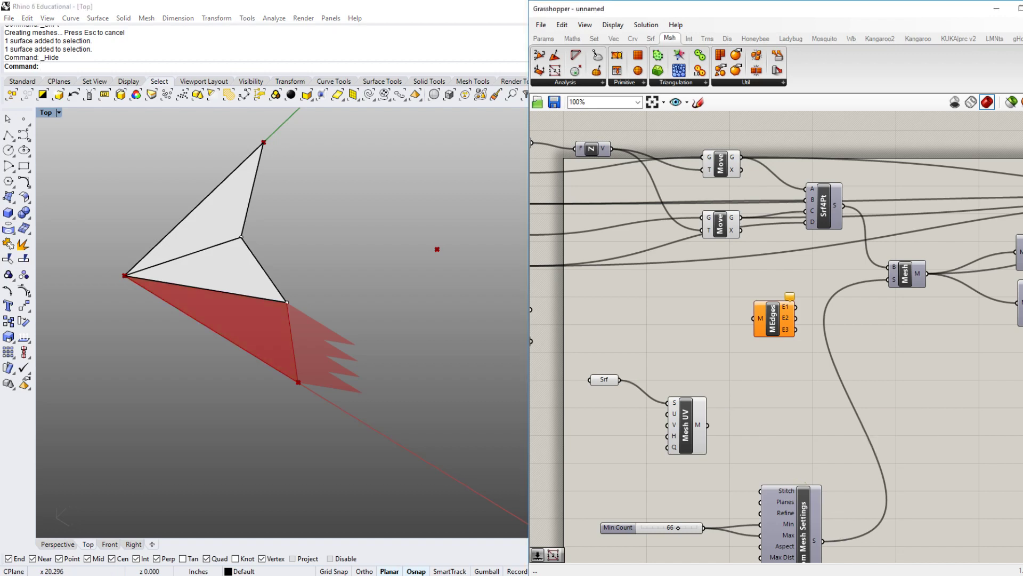
right_click_drag(453, 405, 482, 426)
left_click(686, 425)
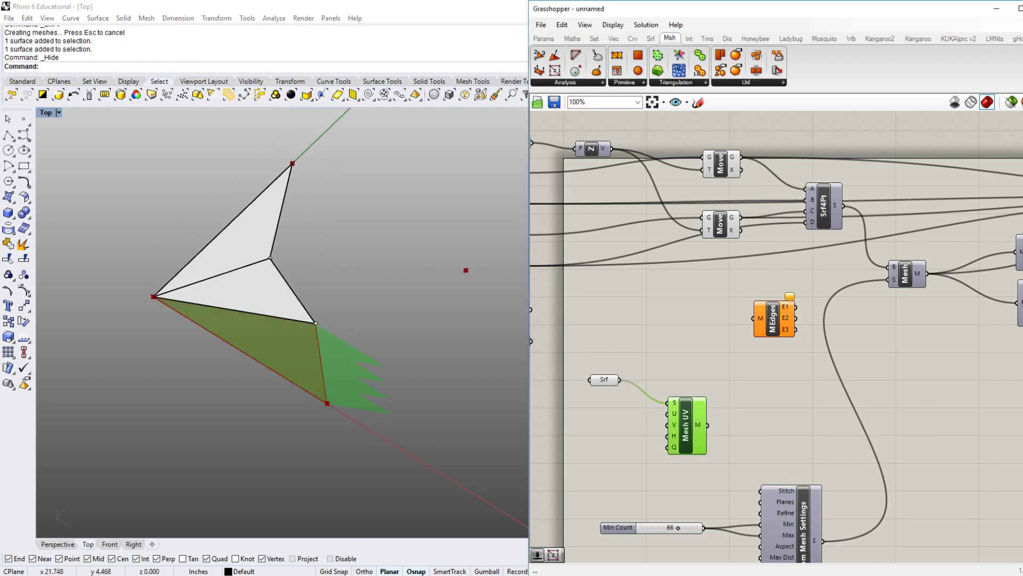
key("Delete")
left_click_drag(649, 411, 599, 367)
key("Delete")
right_click_drag(315, 383, 391, 425)
- In Rhino, show the hidden triangle along the X axis again and untrim its edge
key("ctrl+shift+h")
left_click(336, 399)
right_click(335, 400)
left_click(314, 411)
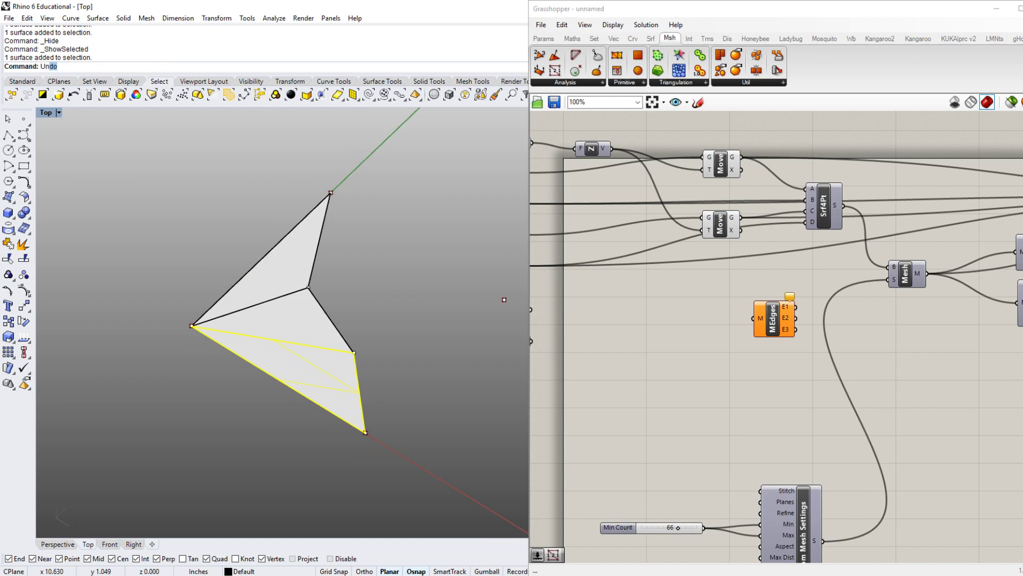
type("trim")
key("Return")
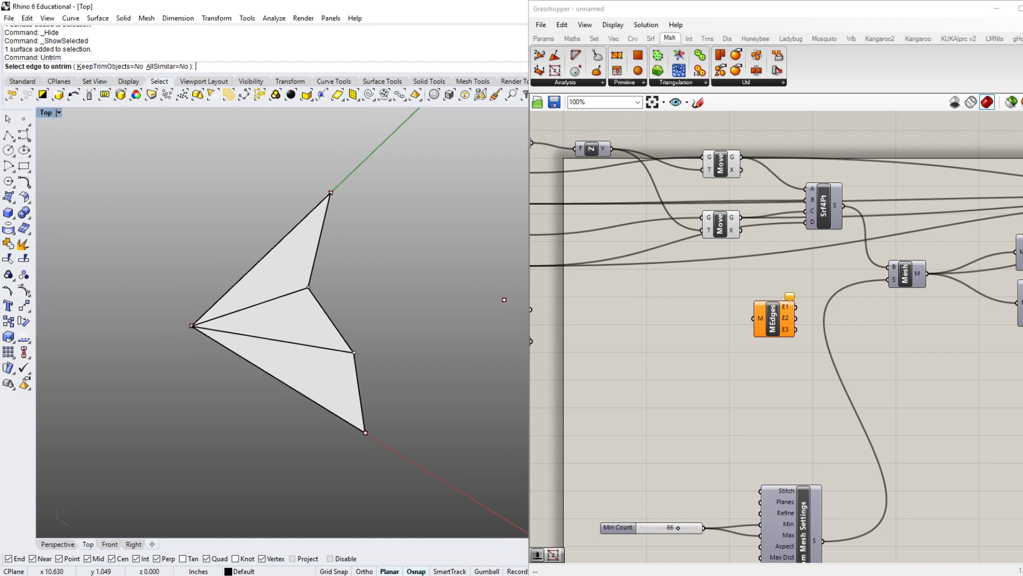
right_click_drag(504, 299, 417, 262)
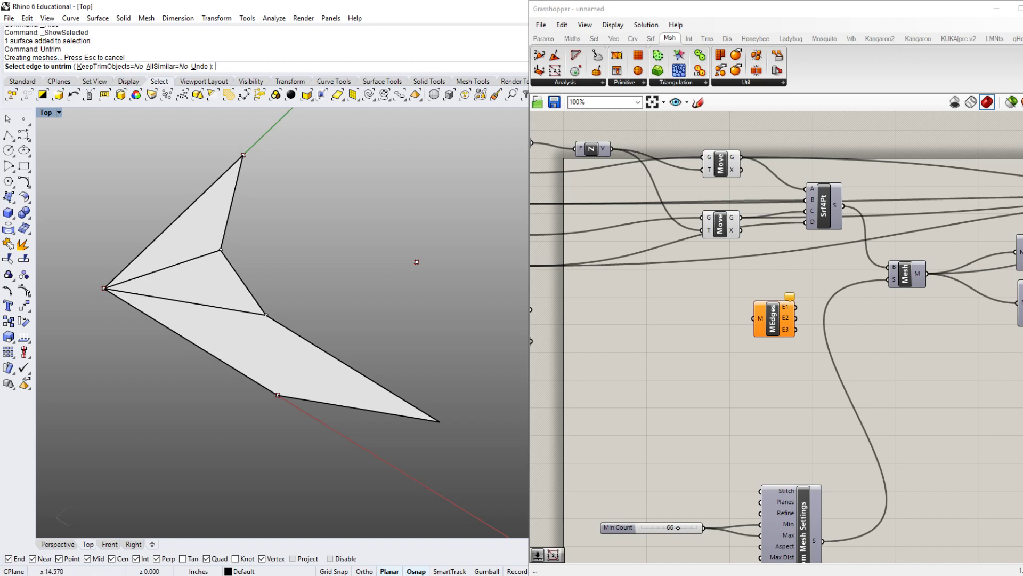
key("Return")
- Try to untrim the edges of the middle triangle and of the surfaces adjoining it
left_click(244, 288)
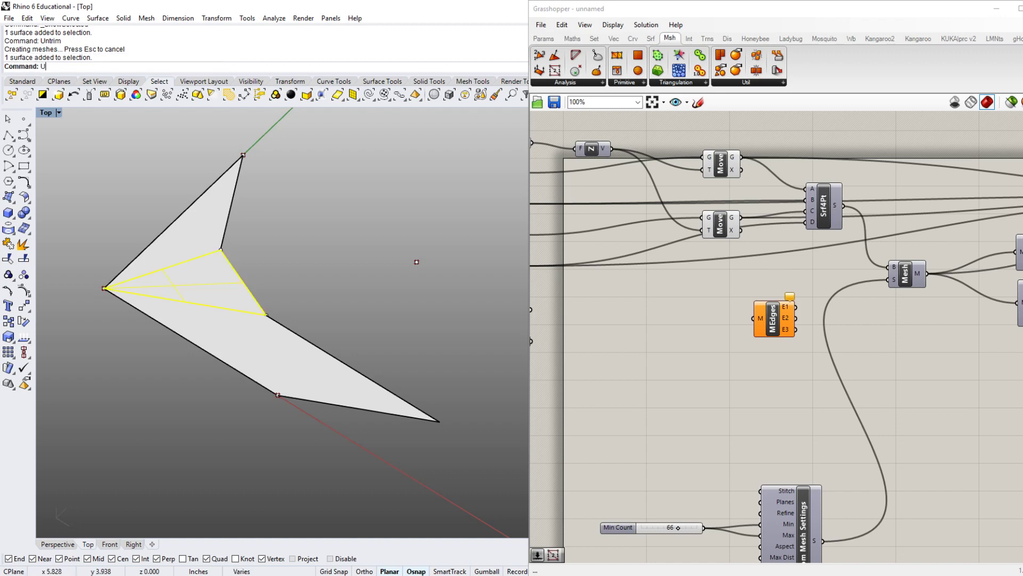
type("Unt")
key("Return")
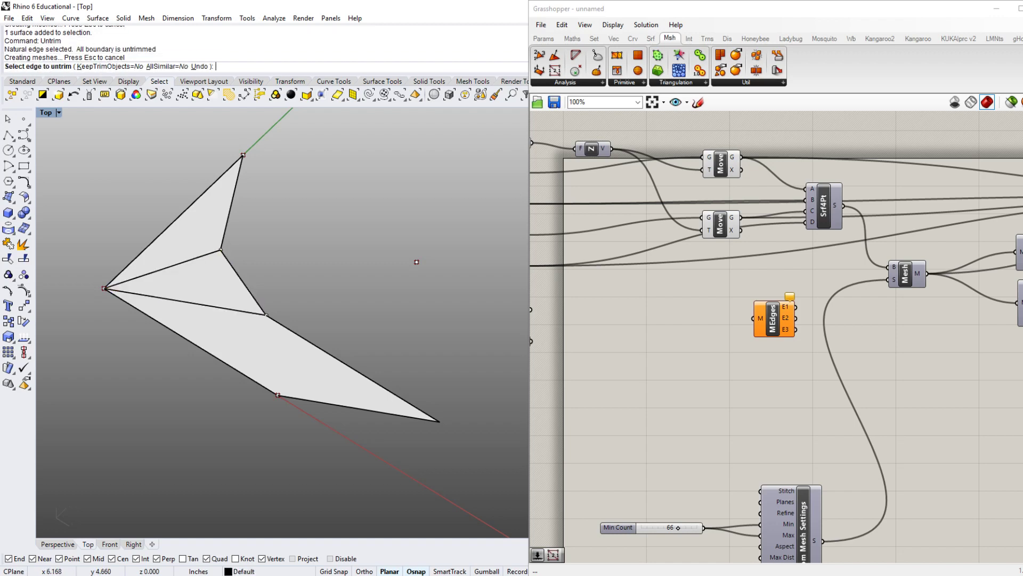
left_click(210, 254)
left_click(224, 289)
left_click(194, 303)
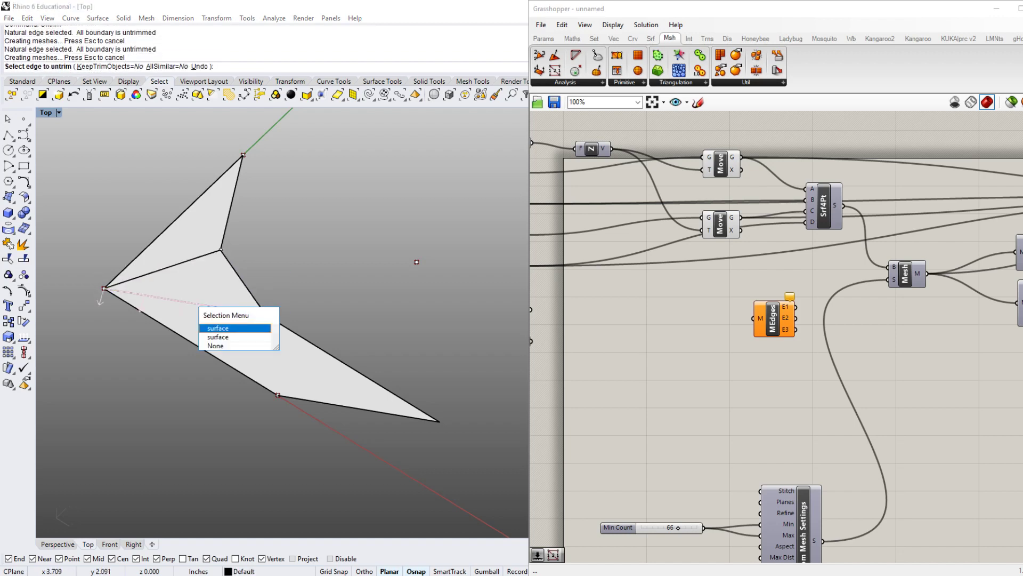
left_click(221, 326)
left_click(191, 259)
left_click(218, 296)
right_click_drag(313, 318, 330, 377)
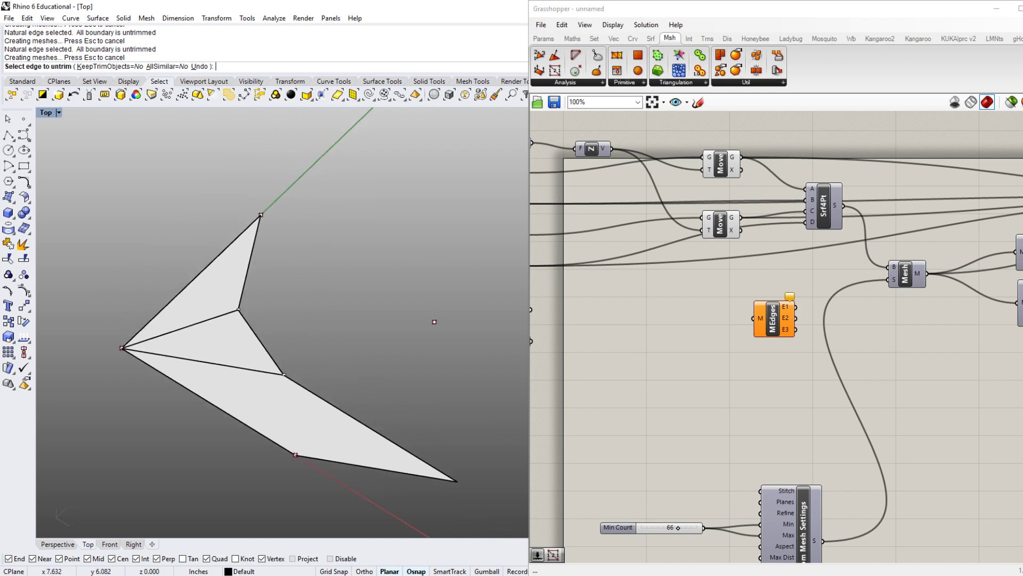
key("Return")
- Delete the untrimmed surface along the X axis
left_click(290, 429)
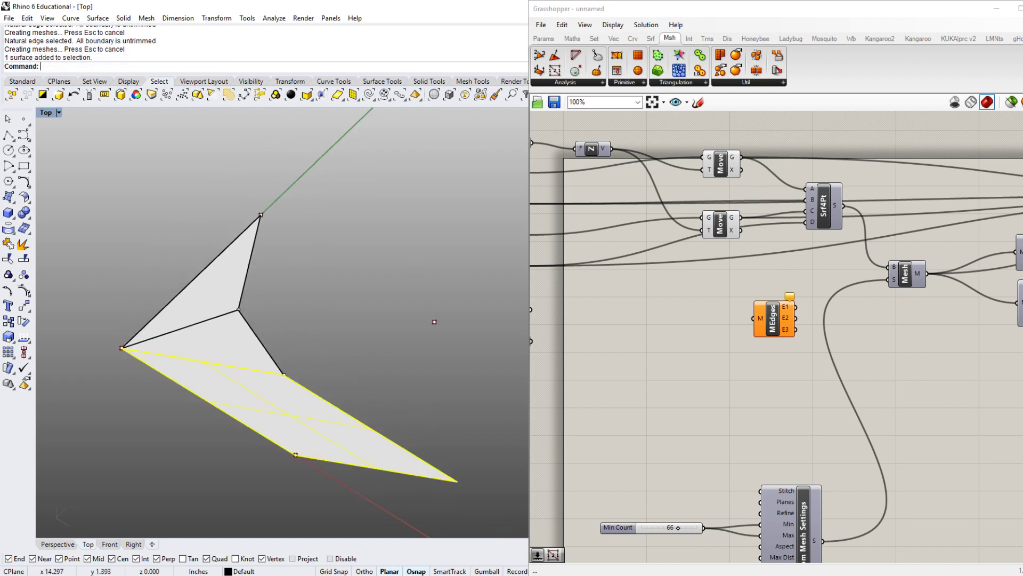
type("d")
key("Return")
right_click_drag(291, 429, 346, 419)
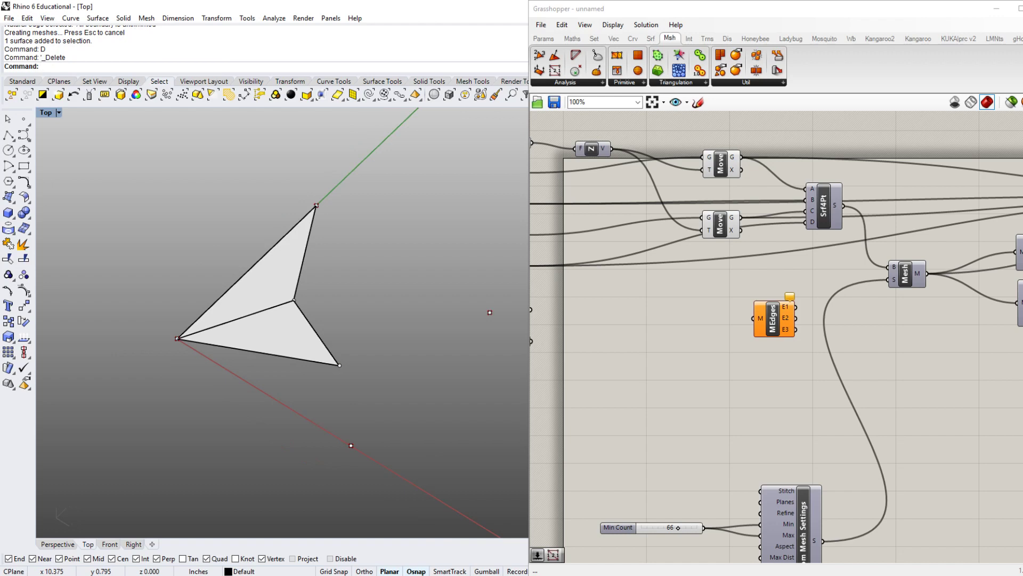
- Create a corner-point surface through the origin corner, the second interior point and the X-axis corner, closing at the origin corner
left_click(23, 228)
left_click(177, 338)
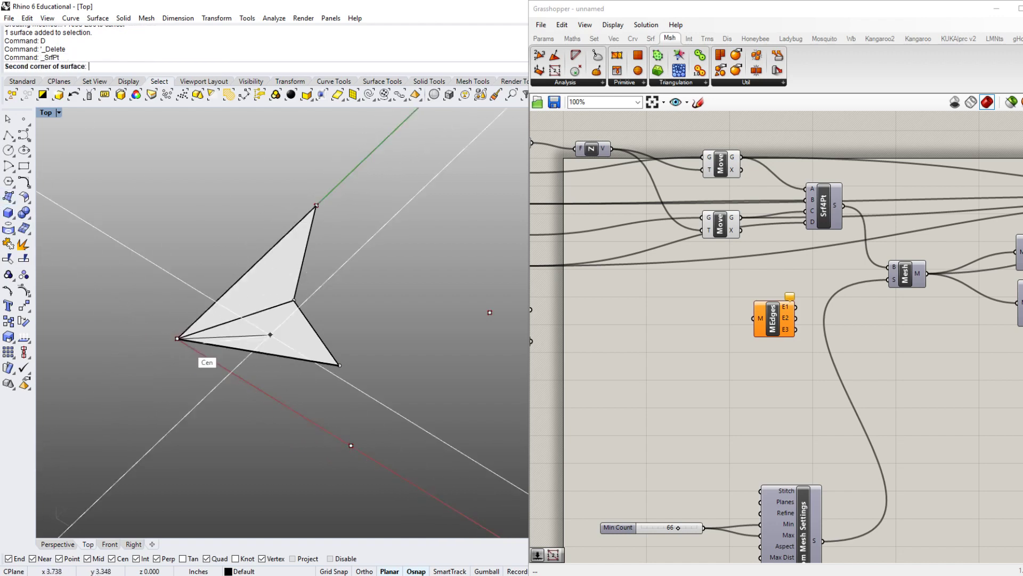
left_click(340, 365)
left_click(351, 445)
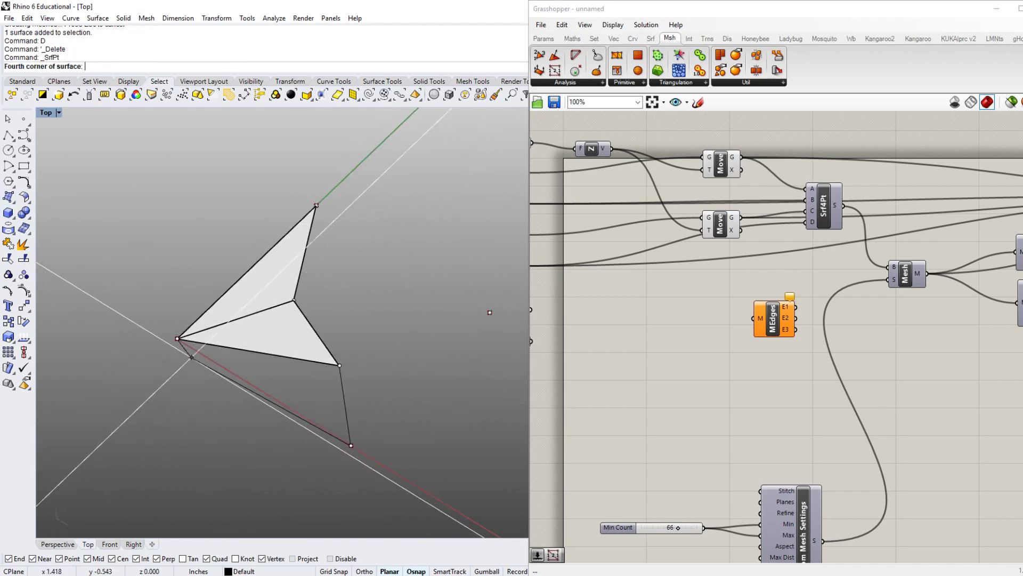
left_click(177, 338)
right_click_drag(177, 338, 77, 336)
- Create a corner-point surface through the X-axis corner, the far corner and the second interior point, closing at the X-axis corner
right_click(251, 443)
left_click(251, 443)
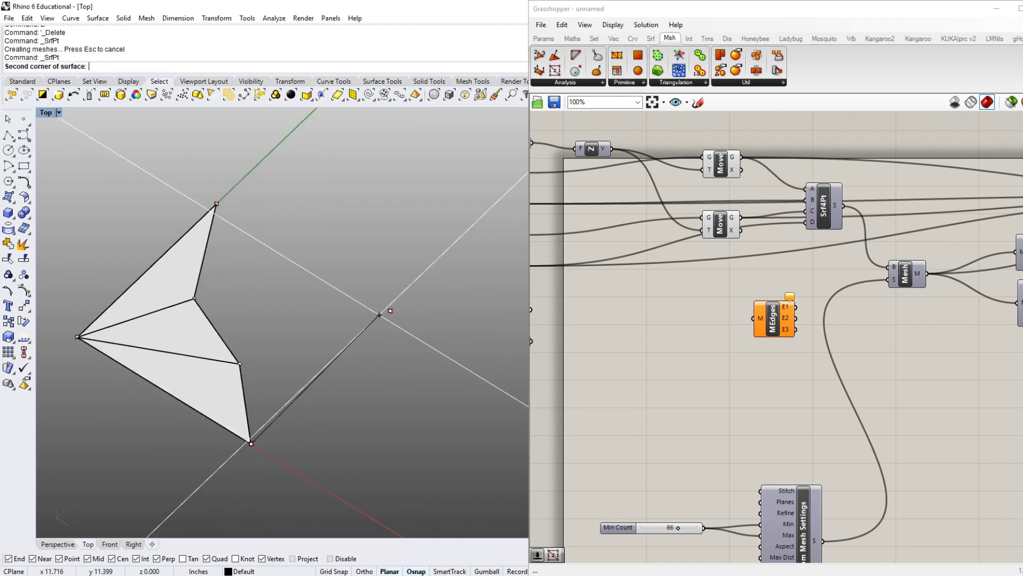
left_click(390, 311)
left_click(239, 363)
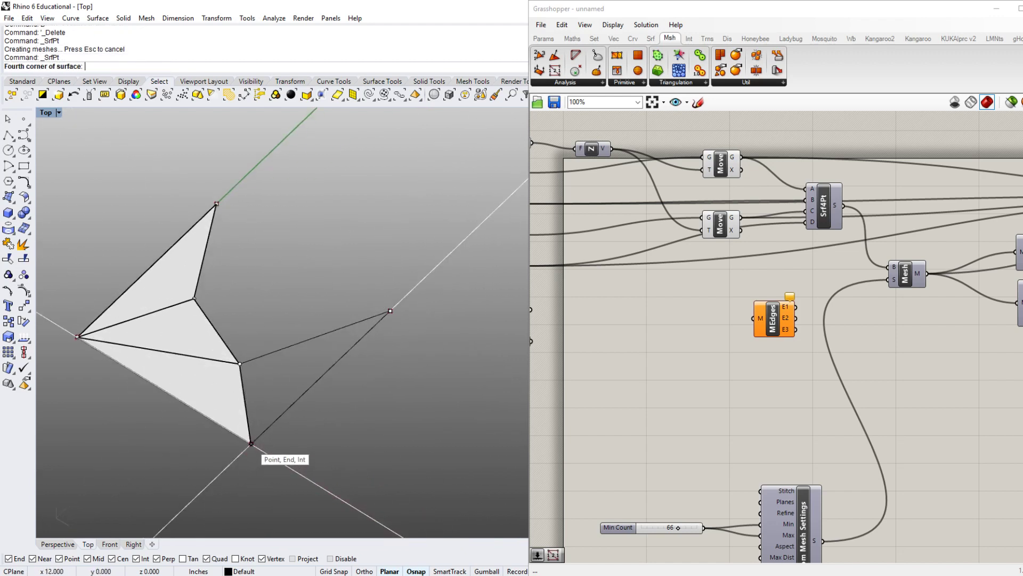
left_click(251, 443)
- Create a corner-point surface through both interior points and the far corner, closing at the second interior point
right_click(251, 444)
left_click(239, 364)
left_click(195, 298)
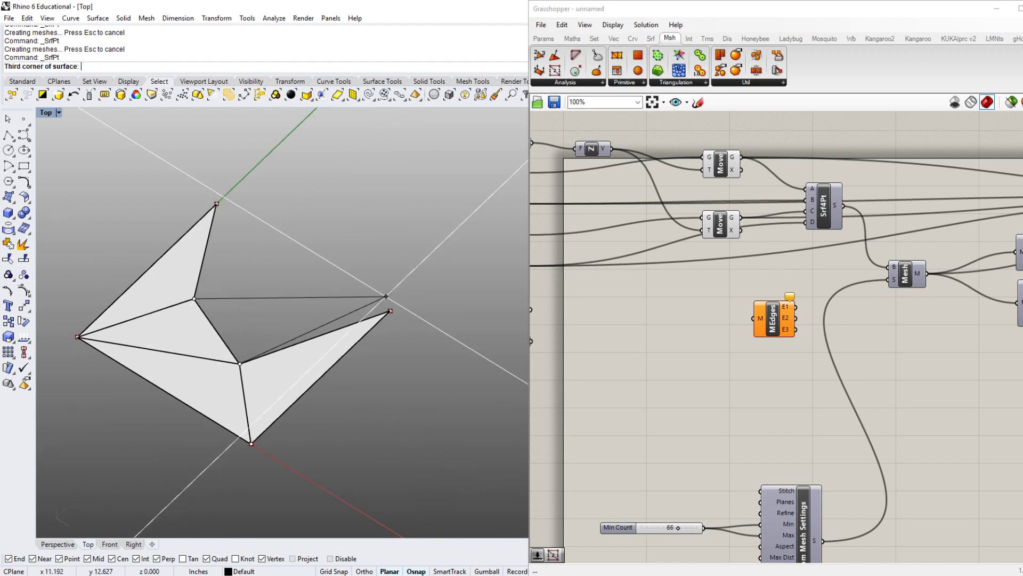
left_click(391, 310)
left_click(239, 364)
- Create a triangular corner-point surface through the first interior point, the Y-axis corner and the far corner
right_click(240, 364)
left_click(194, 298)
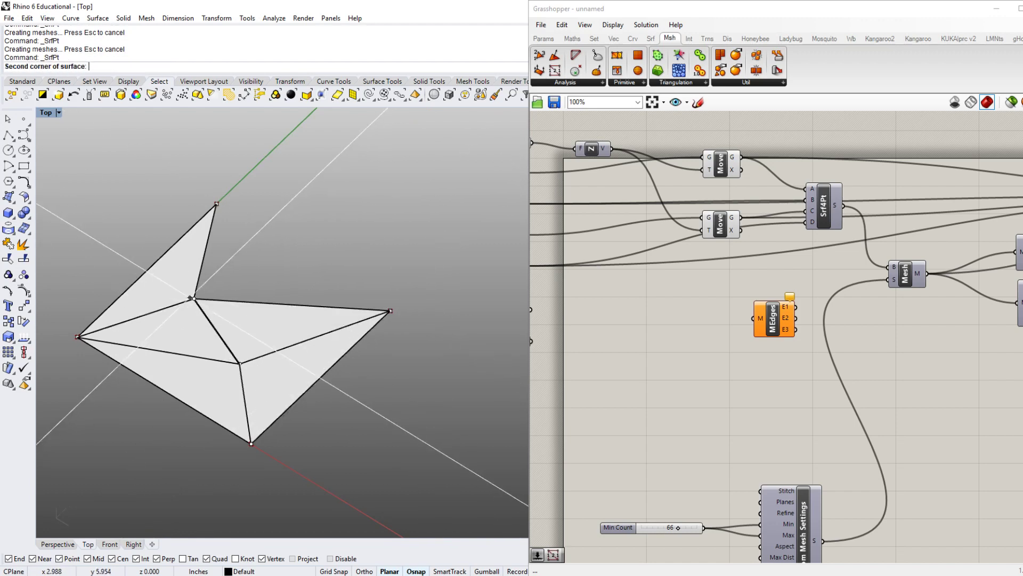
left_click(216, 203)
left_click(390, 310)
right_click(240, 312)
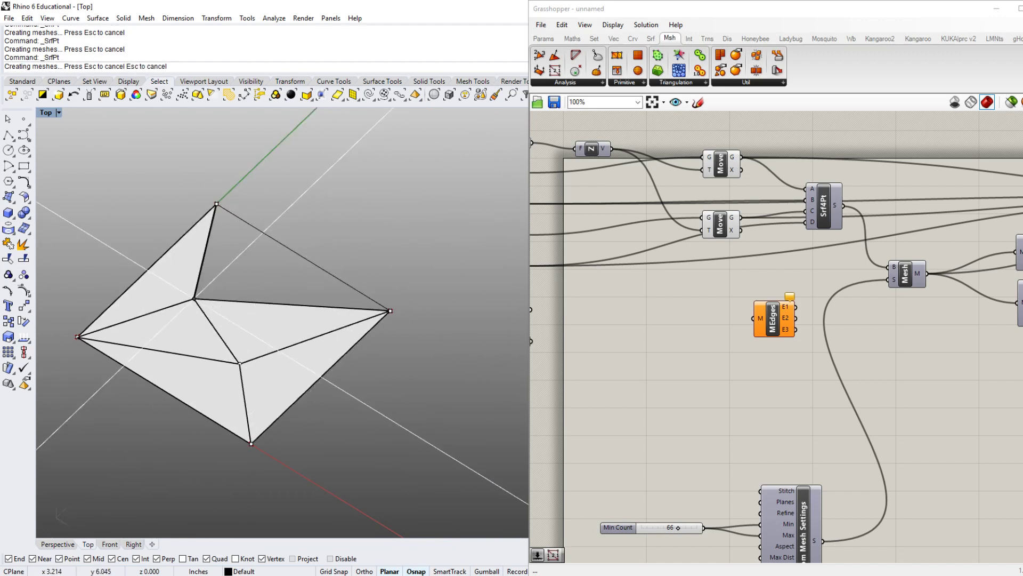
- Select all six triangular surfaces and join them into one open polysurface
right_click_drag(213, 306, 282, 329)
left_click(341, 296)
left_click(344, 349, "shift")
left_click(265, 368, "shift")
left_click(234, 301, "shift")
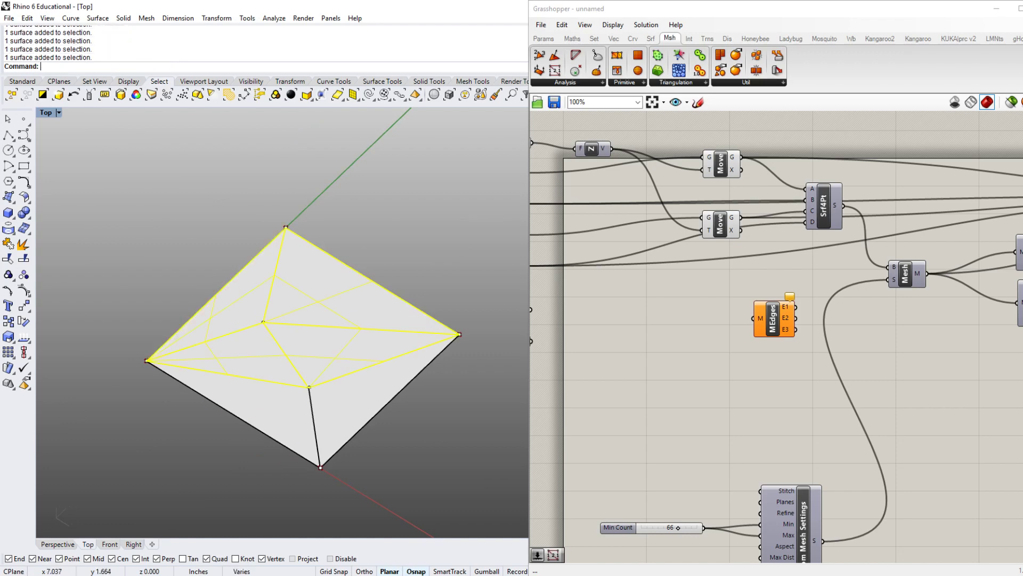
left_click(267, 405, "shift")
left_click(365, 399, "shift")
key("Return")
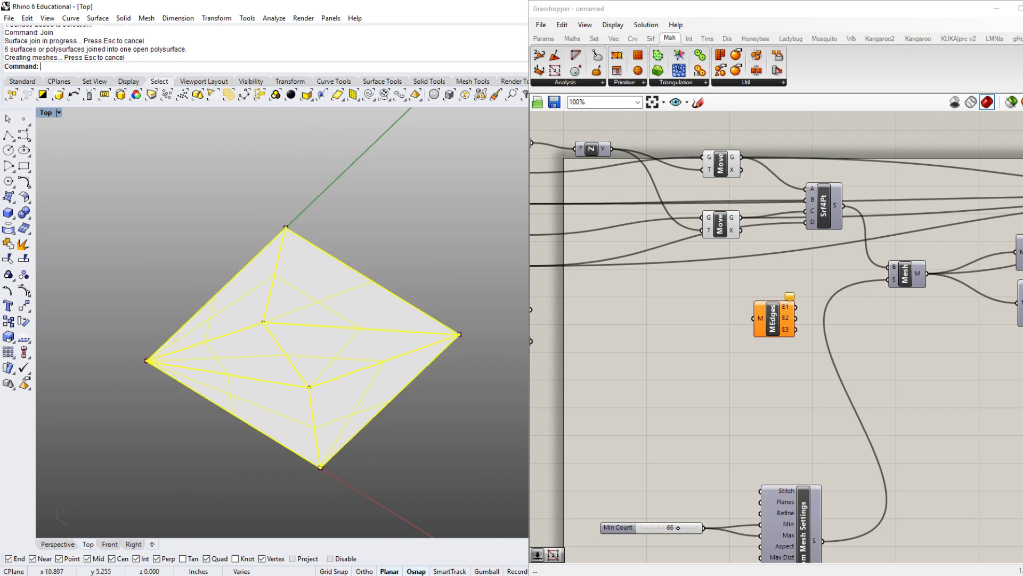
- In Grasshopper, delete the two unconnected point parameters and the unconnected Mesh Edges component
scroll(951, 460, "down", 2)
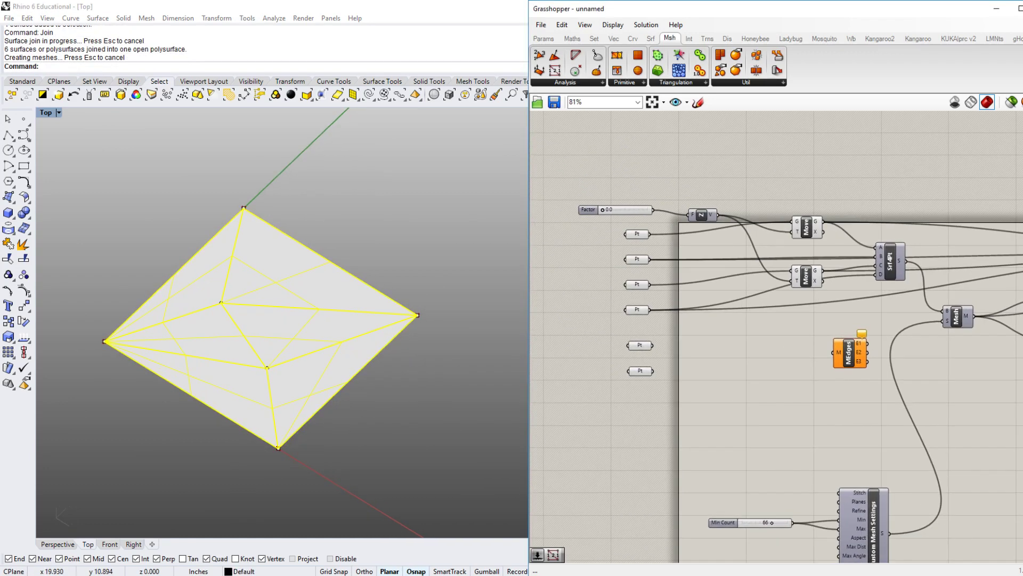
left_click_drag(695, 429, 620, 343)
key("Delete")
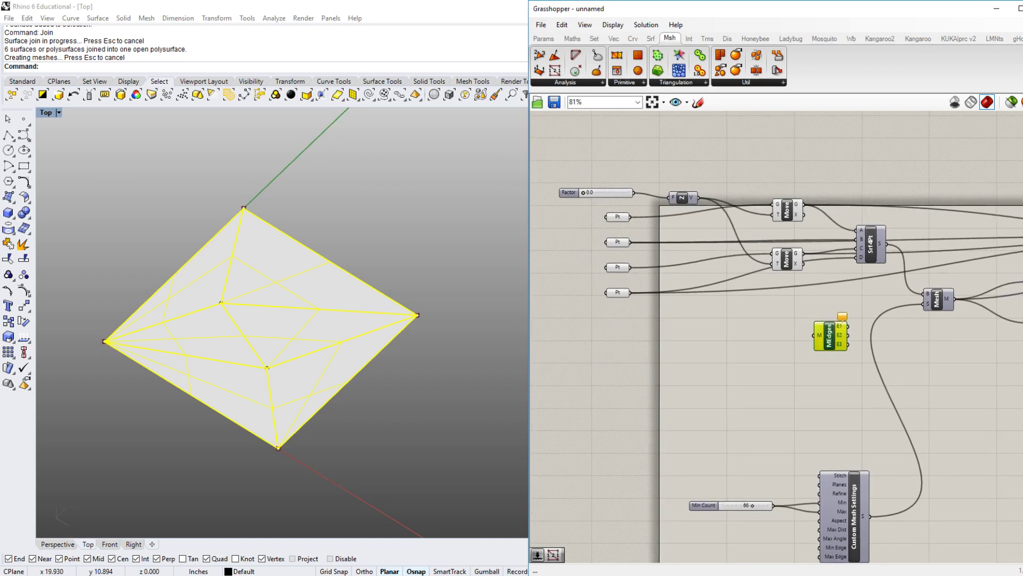
key("Delete")
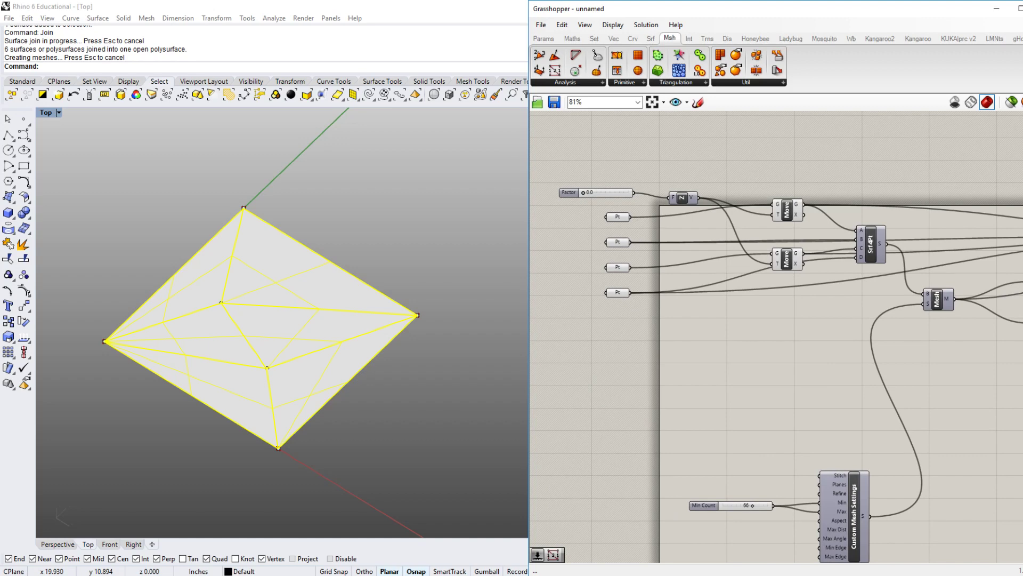
- Add a Brep parameter to the canvas below the four-point surface definition
right_click_drag(776, 375, 704, 402)
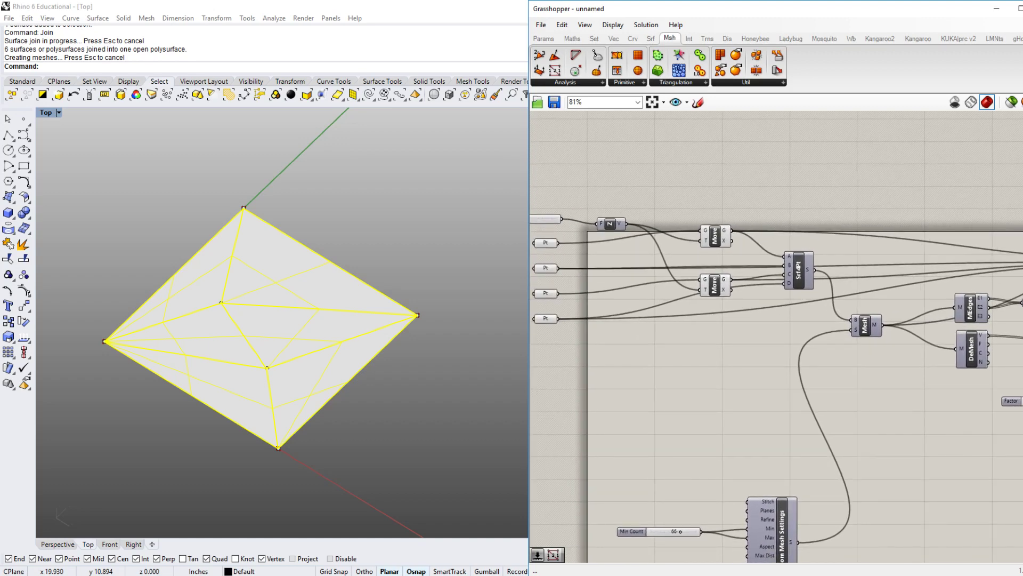
left_click(442, 385)
left_click(798, 270)
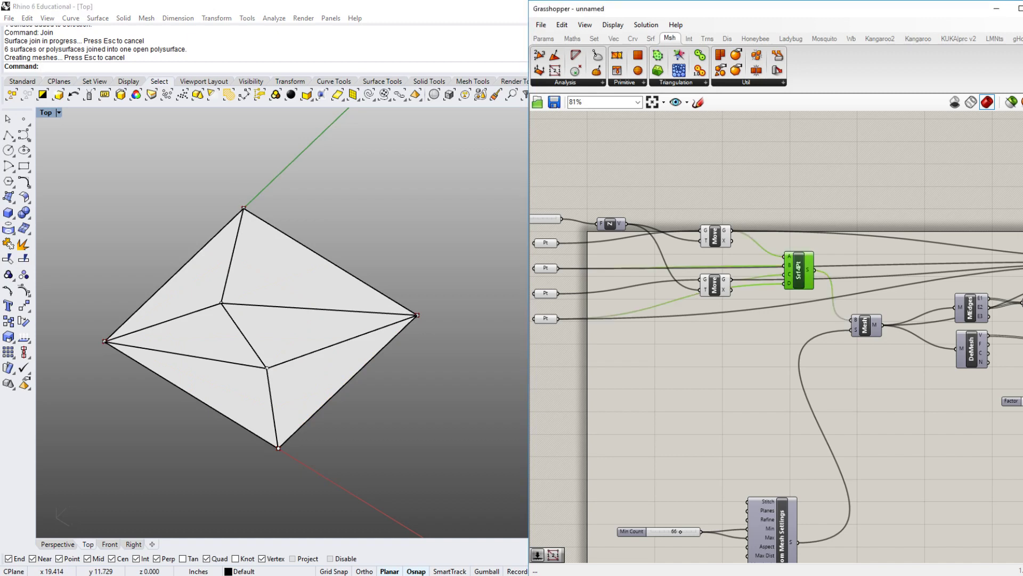
left_click_drag(798, 270, 797, 275)
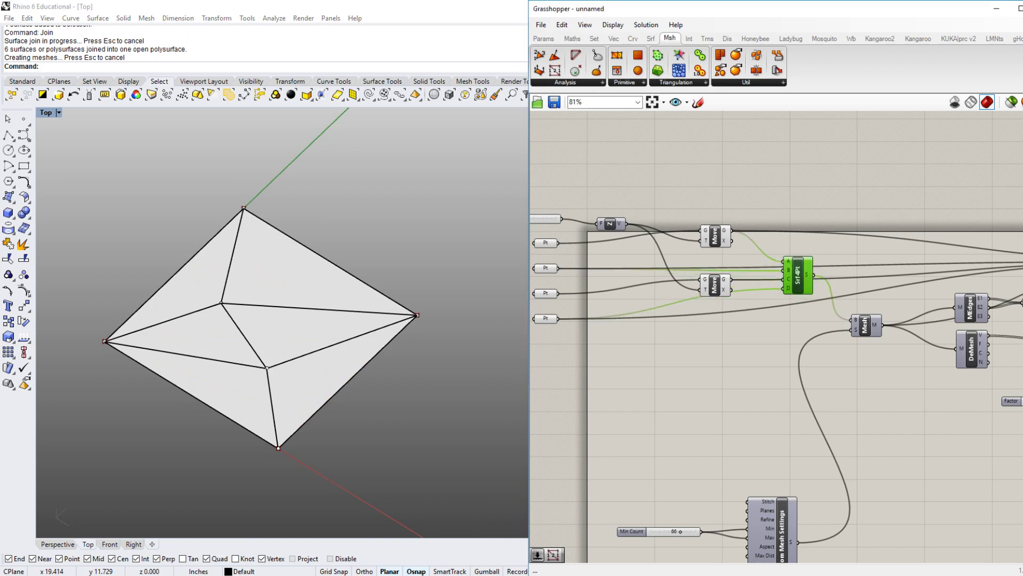
right_click_drag(776, 375, 824, 373)
left_click(824, 373)
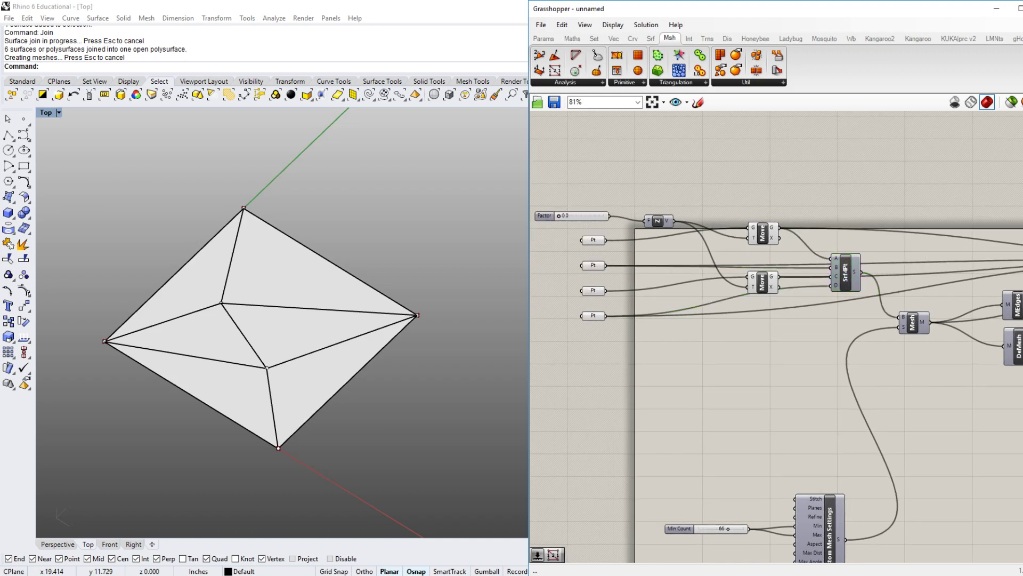
left_click(543, 38)
left_click(580, 82)
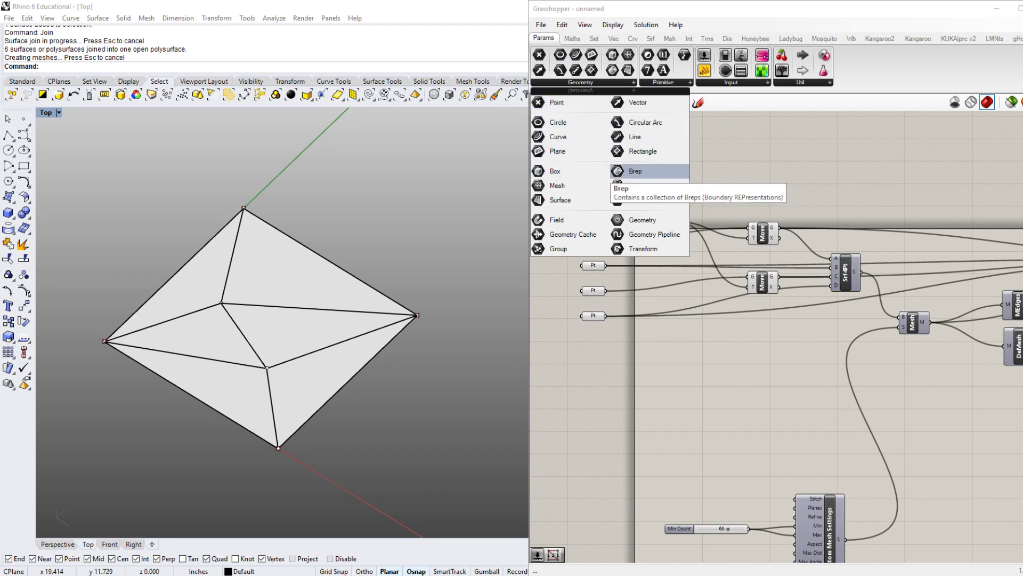
left_click(634, 171)
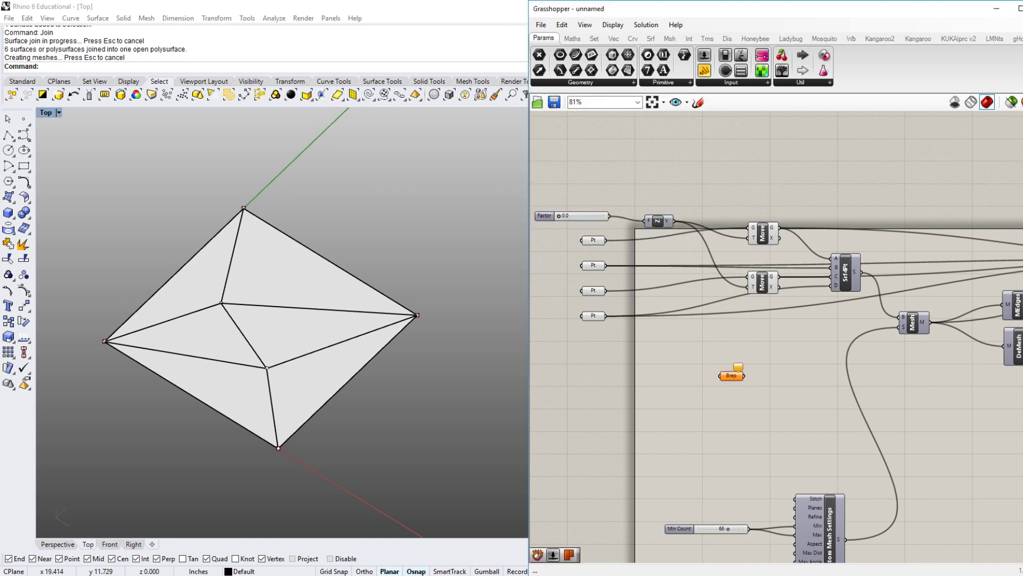
left_click(678, 363)
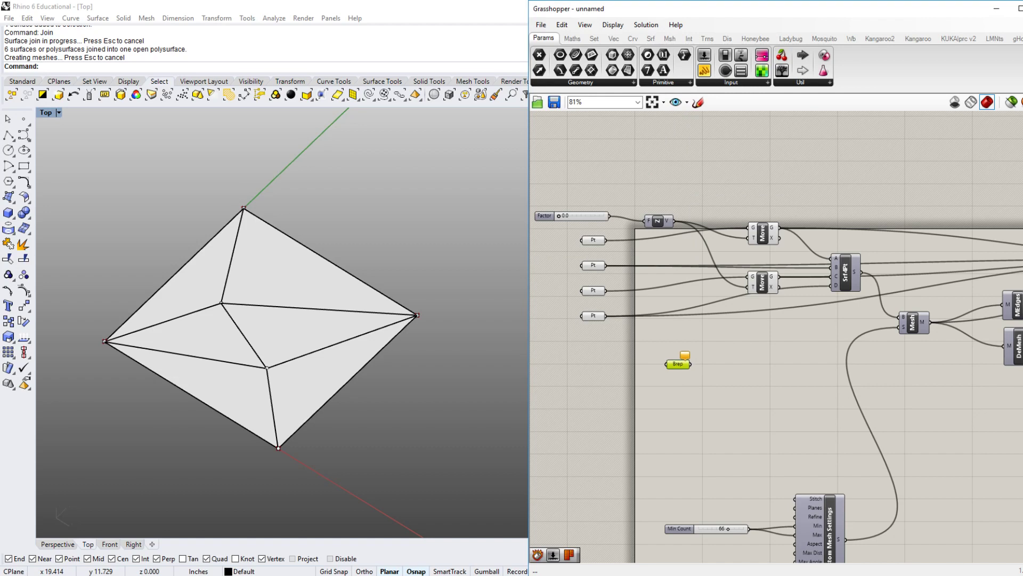
- Reference the joined triangular polysurface from Rhino in the Brep parameter
right_click_drag(343, 330, 377, 329)
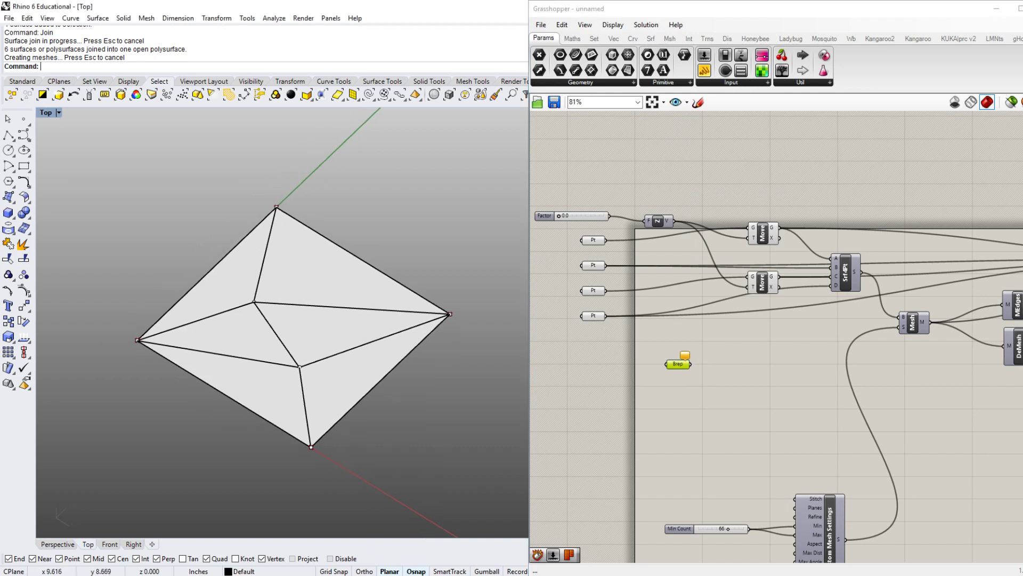
right_click(678, 363)
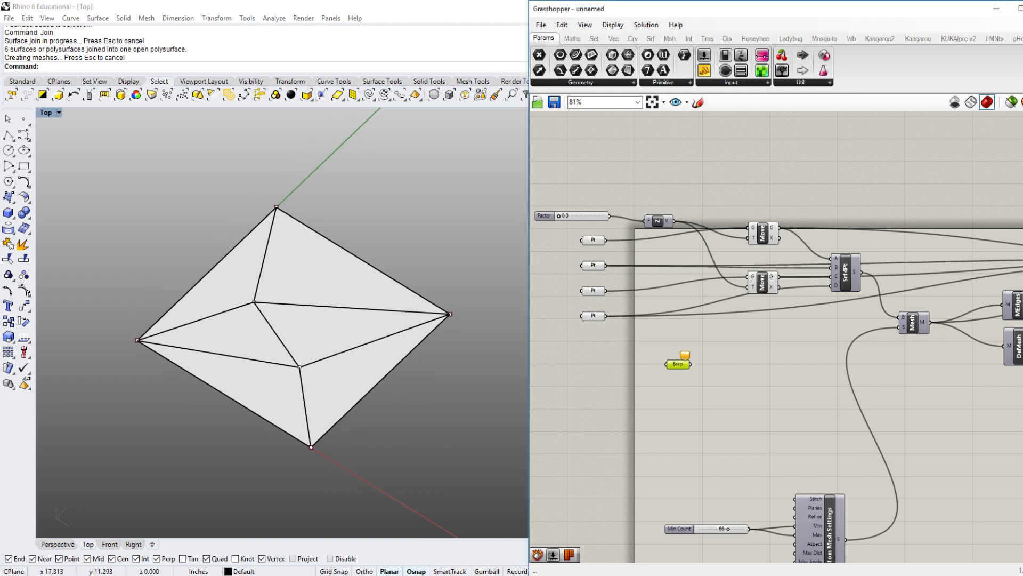
right_click(678, 364)
left_click(714, 489)
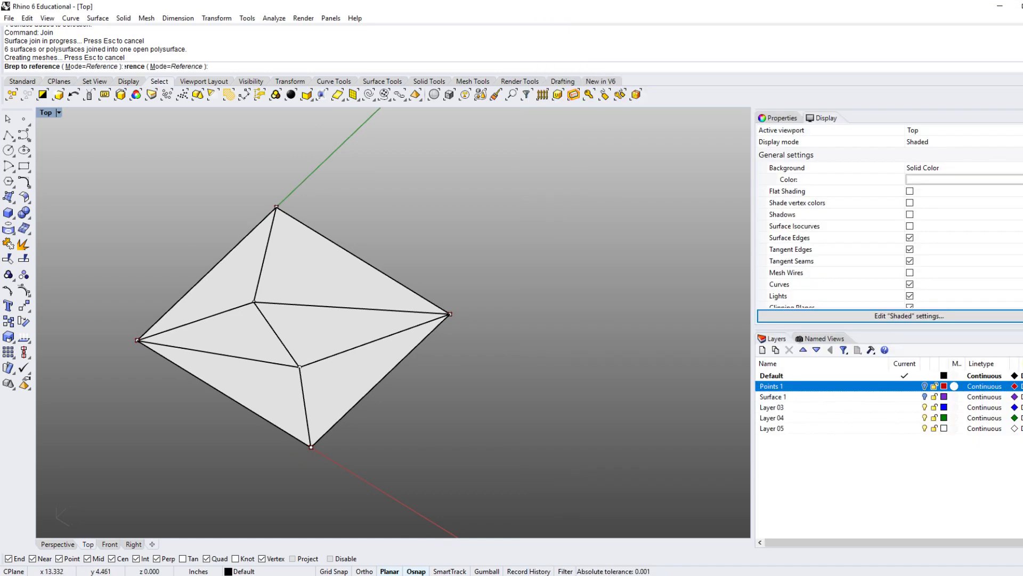
left_click(287, 331)
right_click_drag(746, 406, 737, 376)
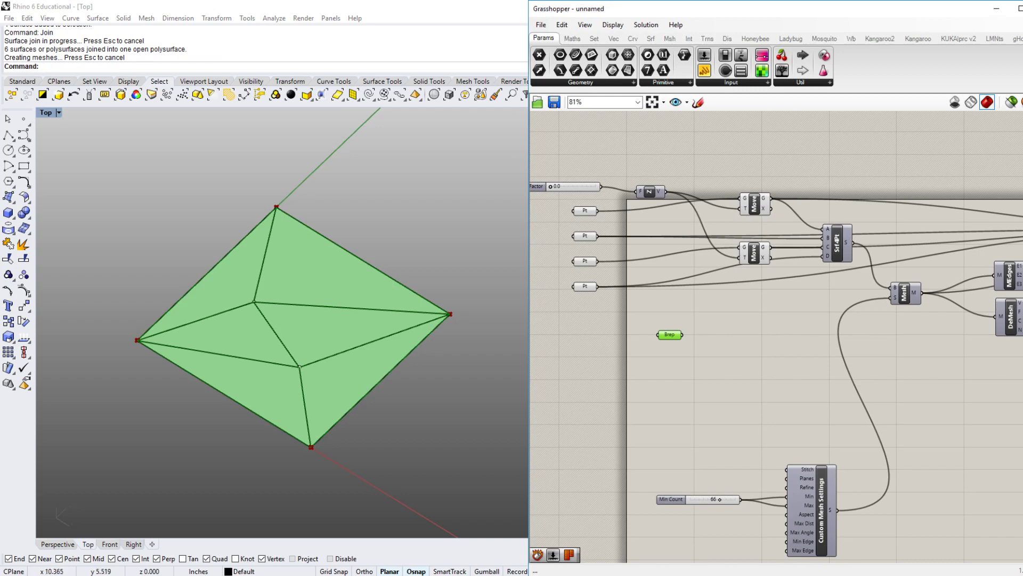
- Place the Brep parameter below the point parameters and connect it to the Mesh component's B input, replacing the four-point surface
right_click_drag(351, 353, 393, 394)
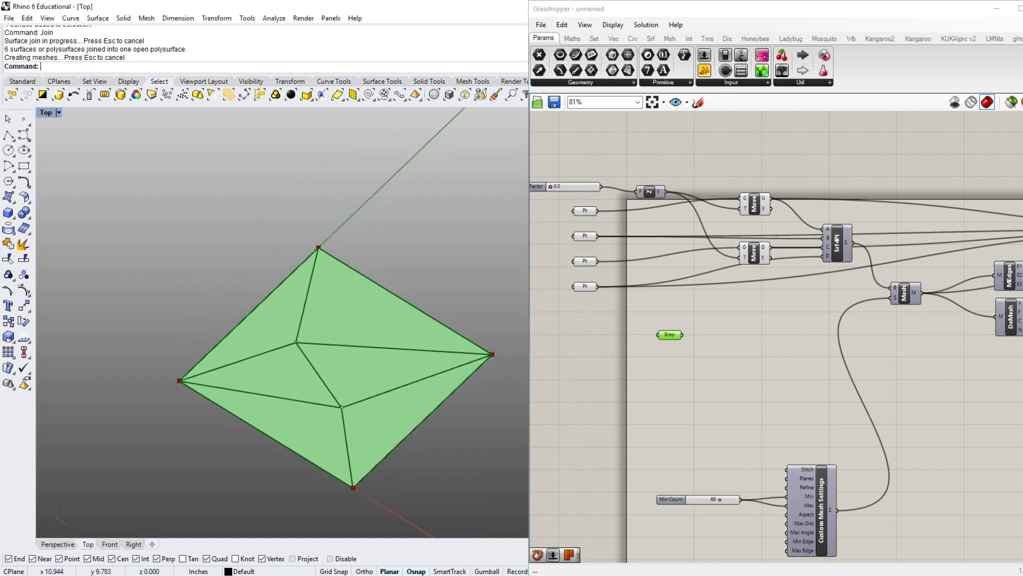
right_click_drag(746, 399, 768, 389)
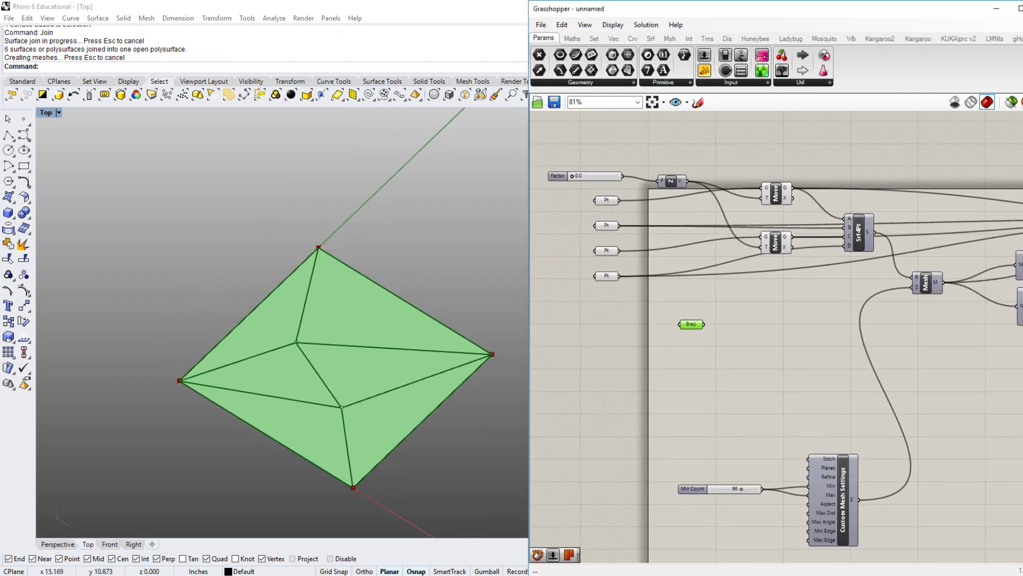
left_click_drag(692, 324, 627, 326)
scroll(636, 326, "up", 2)
right_click_drag(636, 327, 660, 333)
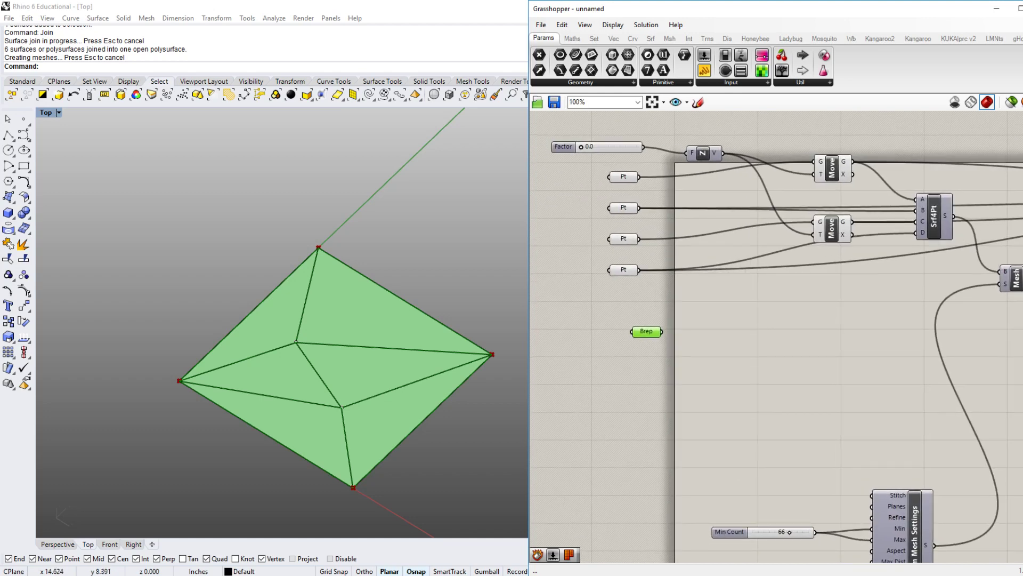
left_click(421, 420)
right_click_drag(421, 419, 392, 399)
right_click_drag(683, 335, 576, 350)
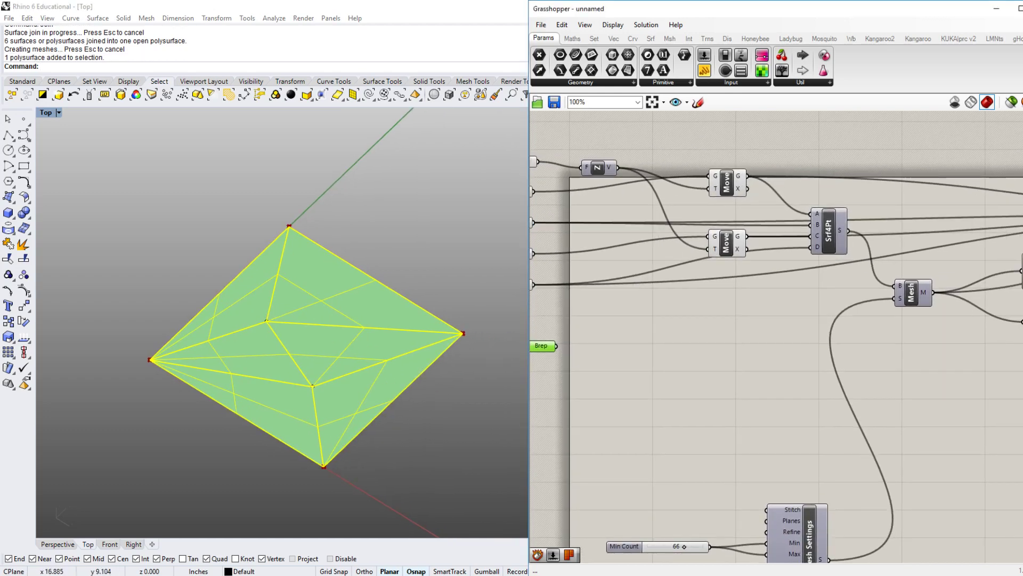
left_click_drag(556, 346, 896, 286)
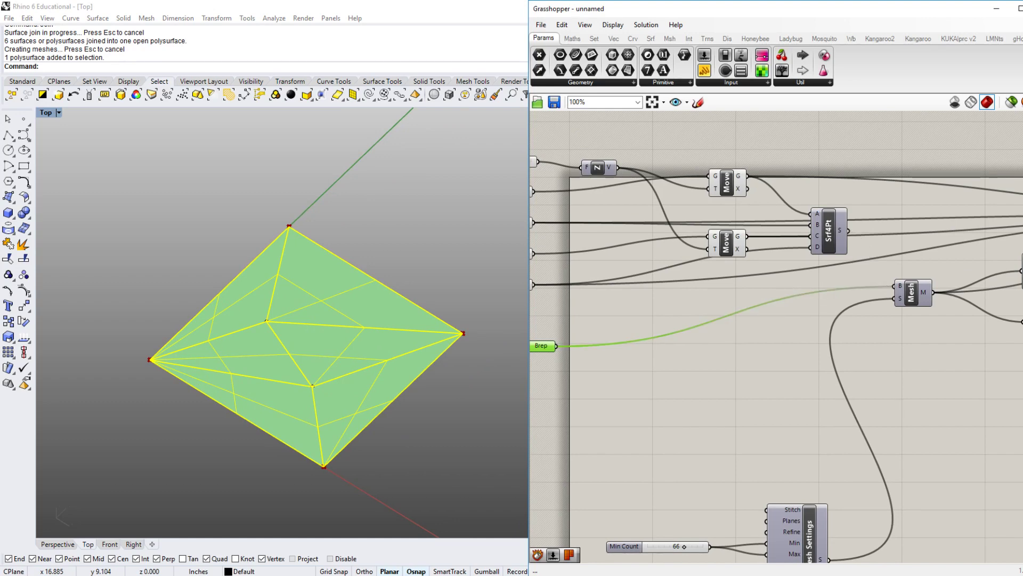
right_click_drag(895, 287, 819, 300)
- Turn on the preview of the Mesh Edges component to show the mesh edges over the polysurface
left_click_drag(752, 244, 747, 250)
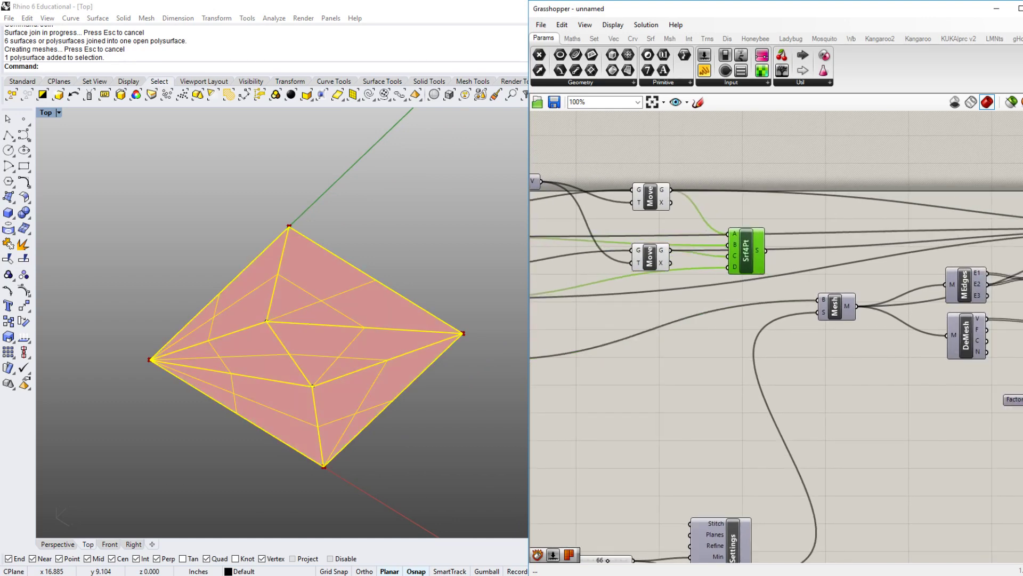
left_click(836, 306)
middle_click(849, 270)
left_click(885, 288)
left_click(895, 288)
left_click(964, 285)
middle_click(889, 274)
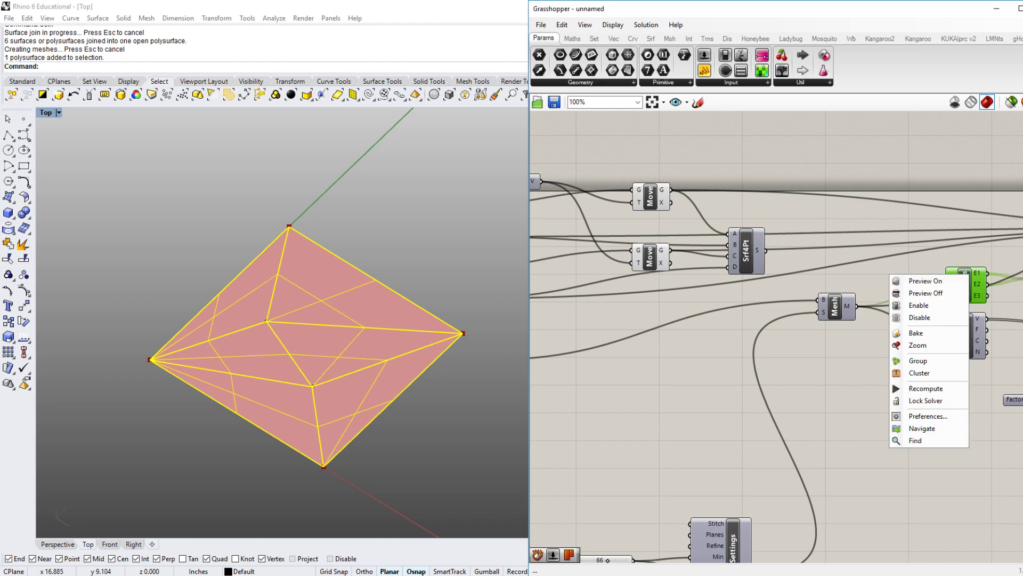
left_click(925, 280)
left_click(901, 367)
left_click(469, 429)
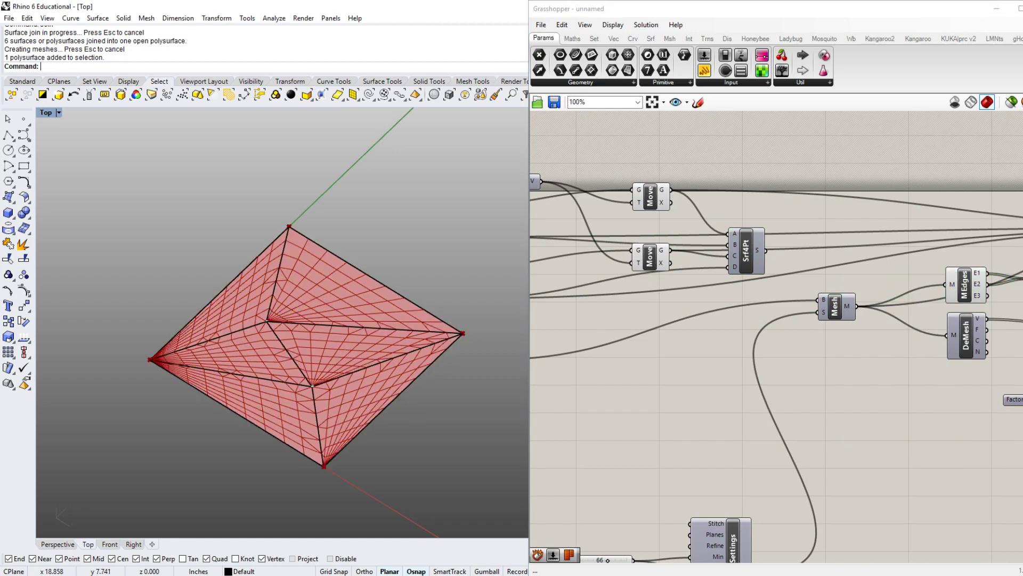
- Set the Min Count slider feeding the Custom Mesh Settings to 21
right_click_drag(693, 453, 807, 306)
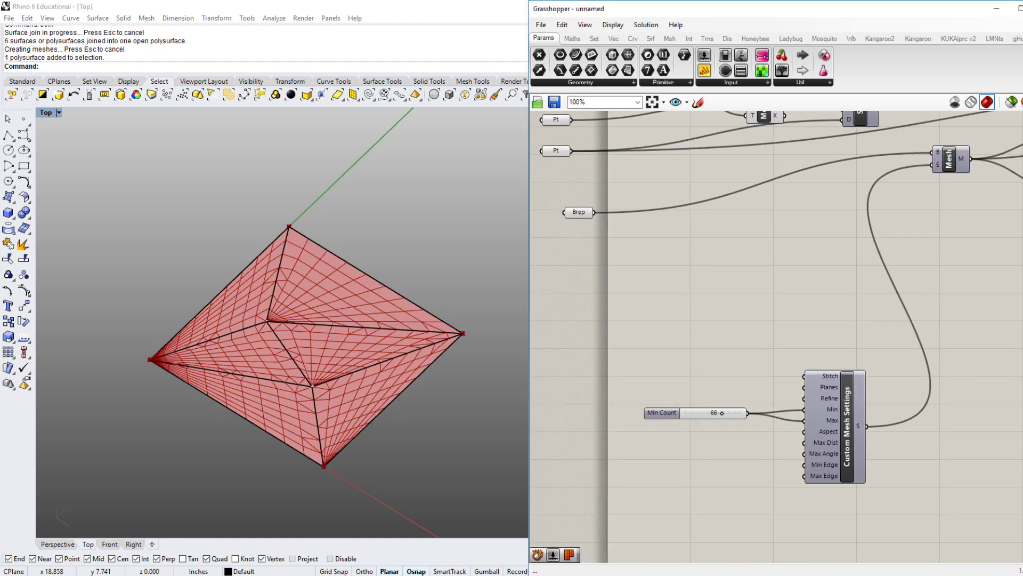
scroll(771, 396, "up", 1)
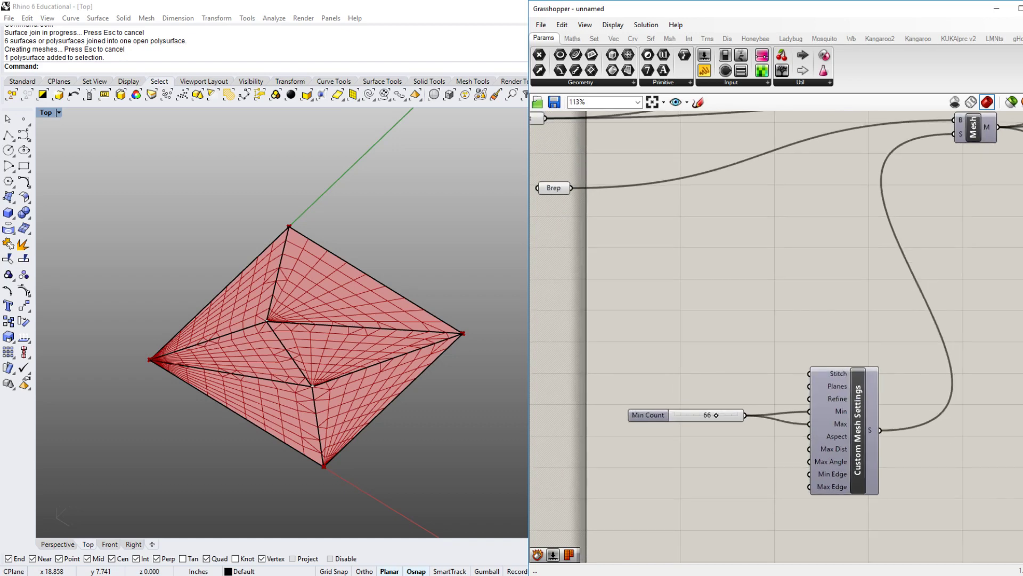
left_click_drag(716, 415, 688, 415)
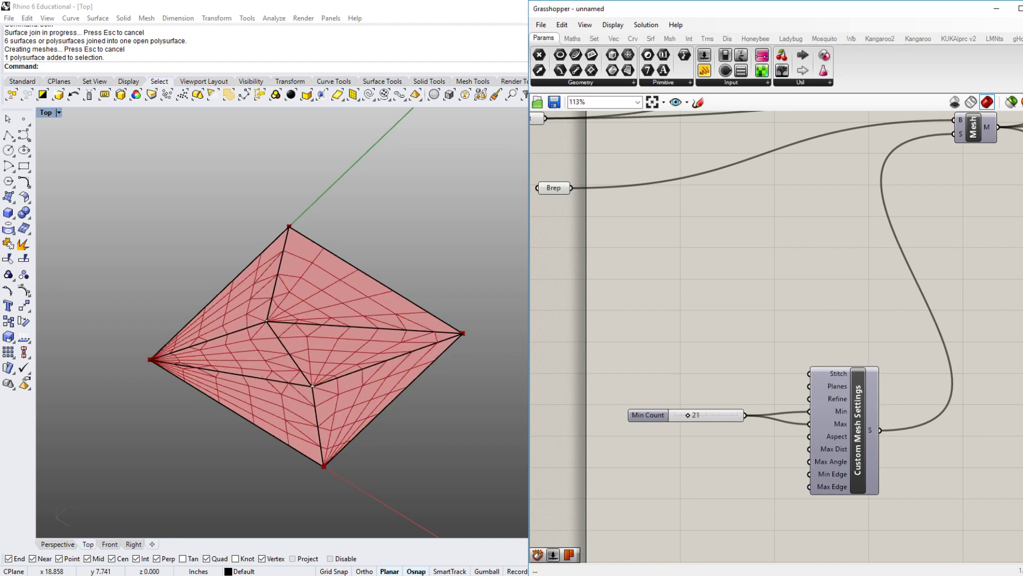
- Move the Brep parameter closer to the Mesh component and bring Custom Mesh Settings and its slider up beneath it
scroll(688, 414, "down", 2)
right_click_drag(693, 298, 757, 373)
left_click_drag(658, 329, 782, 319)
right_click_drag(789, 352, 559, 332)
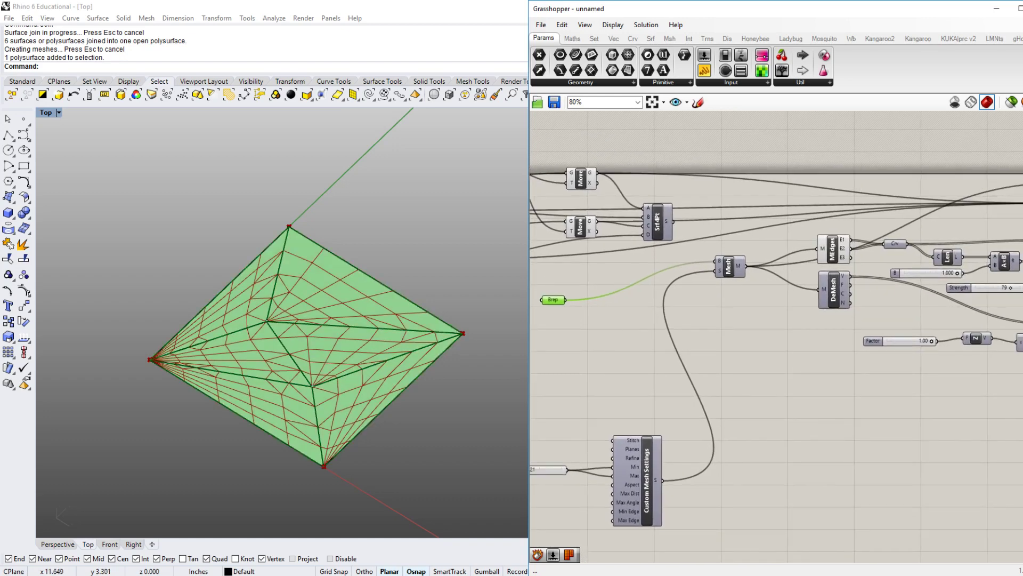
right_click_drag(362, 336, 397, 334)
right_click_drag(586, 394, 653, 368)
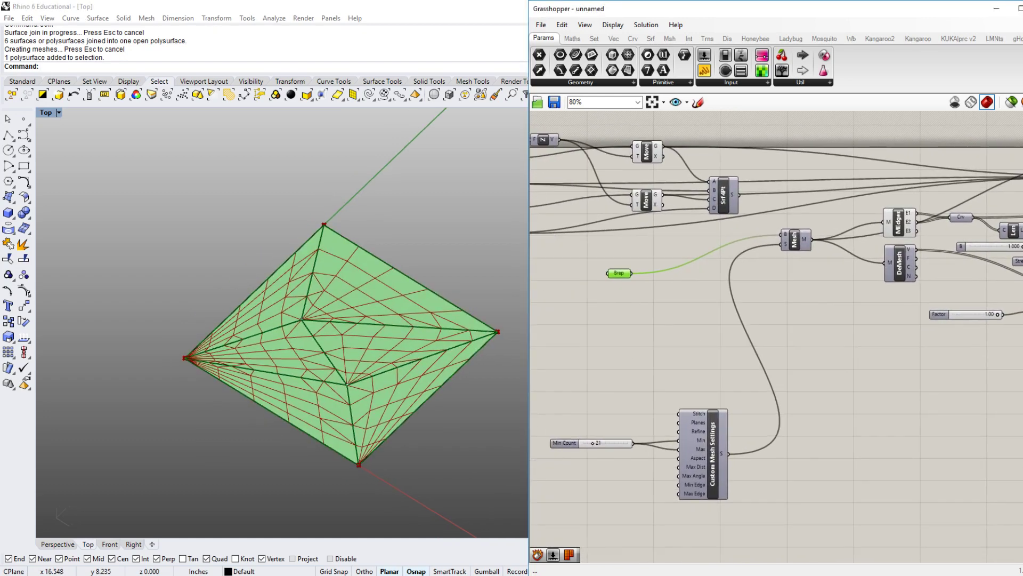
left_click_drag(771, 525, 566, 393)
left_click_drag(714, 453, 698, 363)
right_click_drag(699, 363, 779, 407)
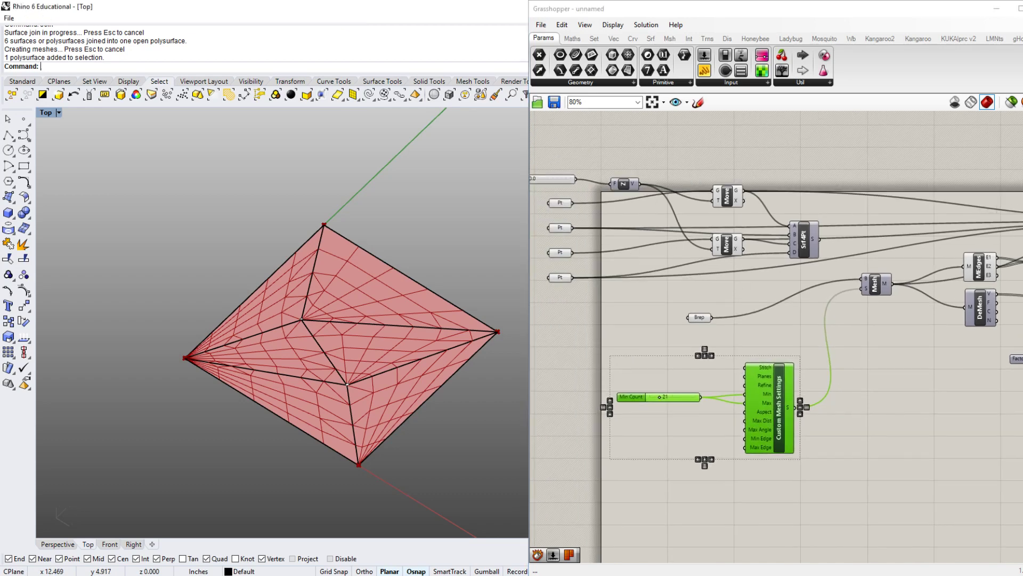
- Hide the joined polysurface in Rhino so only the Grasshopper mesh and points are displayed
left_click(386, 390)
key("ctrl+h")
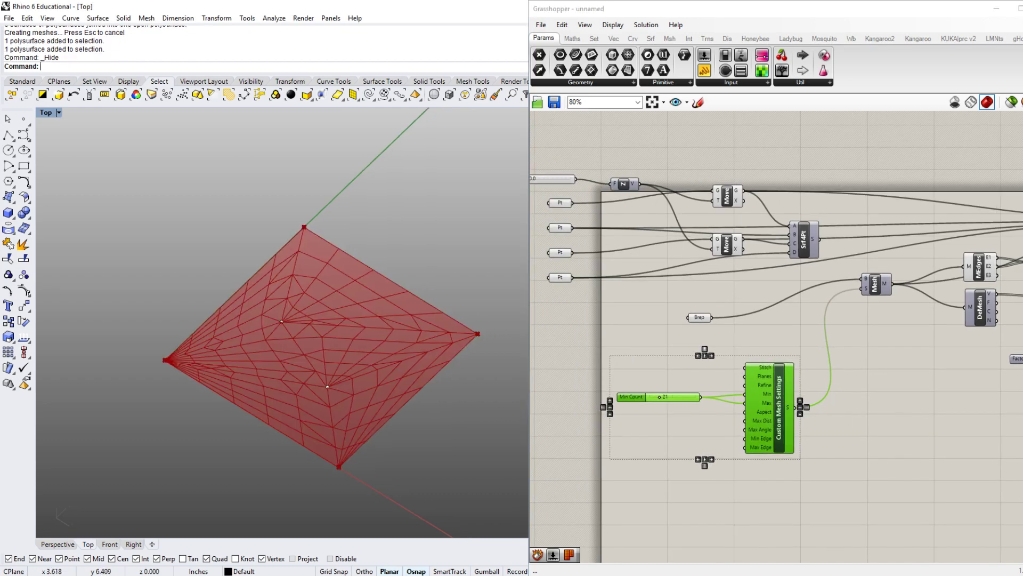
right_click_drag(885, 363, 675, 388)
right_click_drag(874, 405, 671, 396)
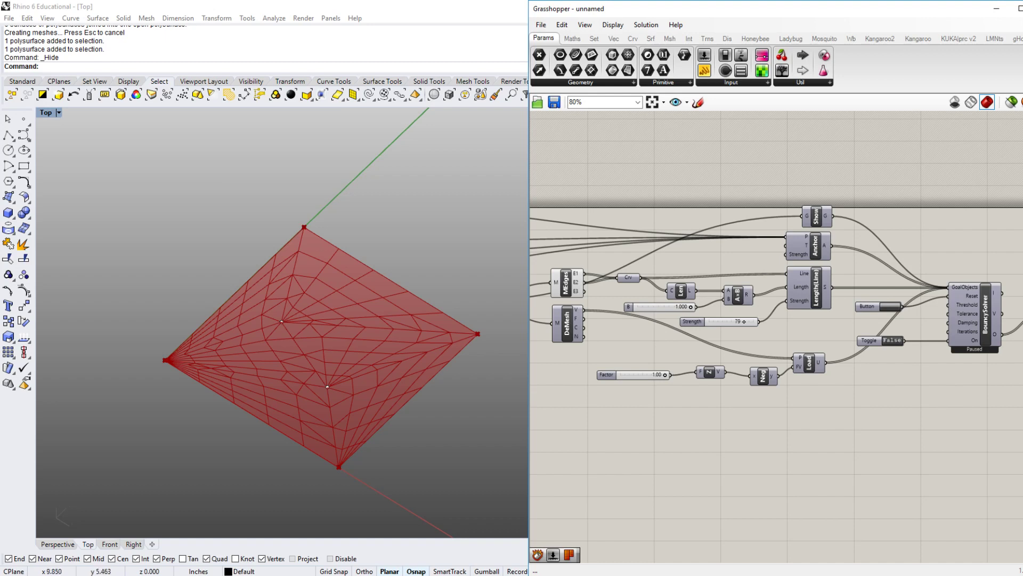
- Add two more point parameters beneath the existing four by copying the lowest one
right_click_drag(757, 405, 789, 413)
left_click(842, 254)
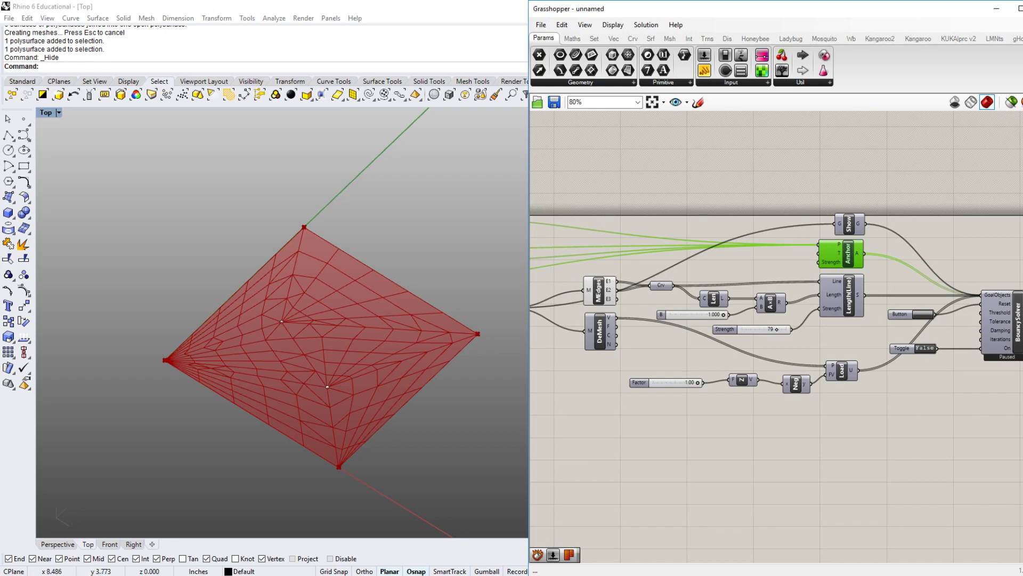
right_click_drag(533, 405, 1022, 440)
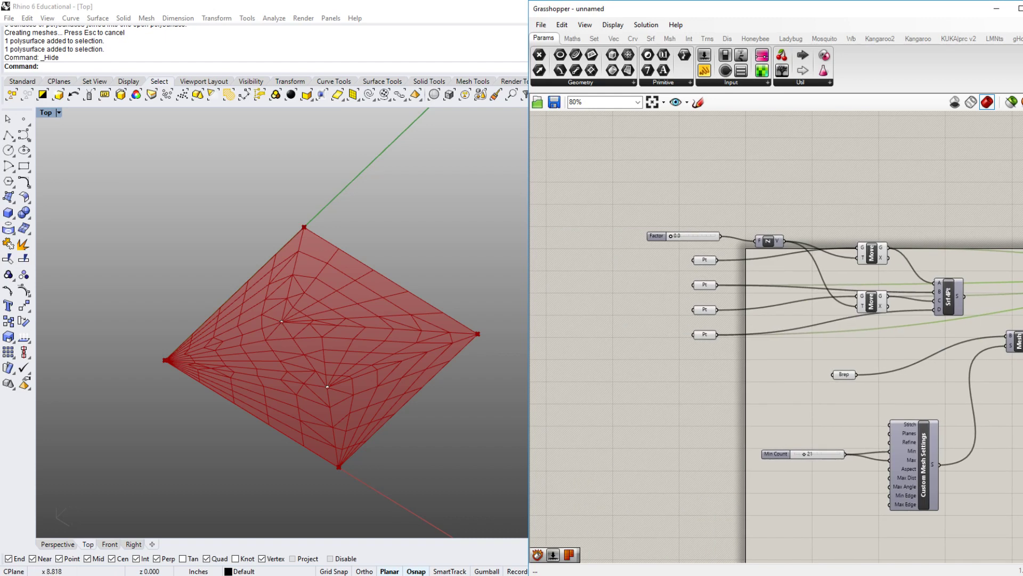
right_click_drag(718, 346, 674, 330)
scroll(674, 330, "up", 2)
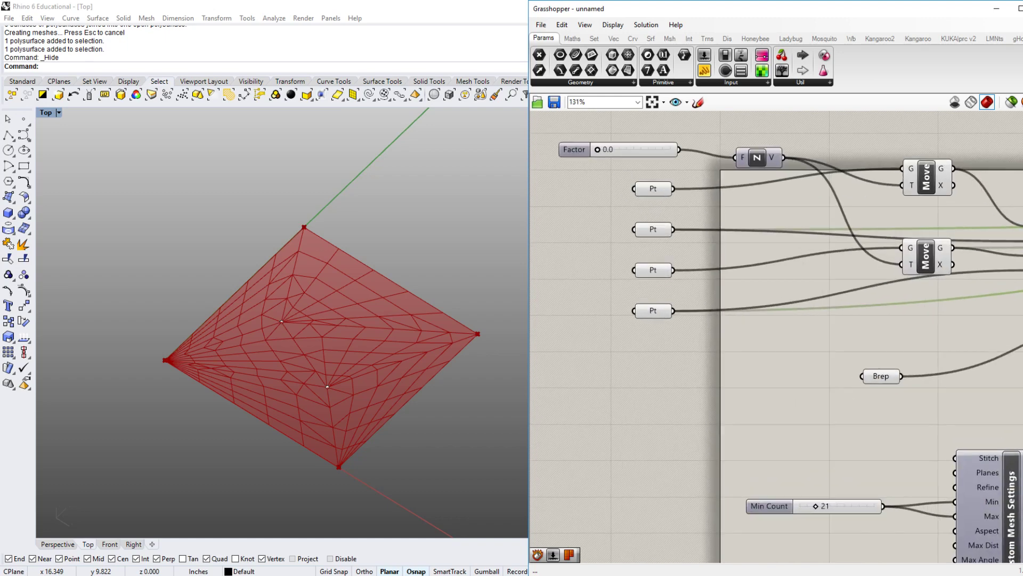
left_click(653, 310)
left_click_drag(653, 310, 658, 382, "alt")
- Reference the interior point nearer the Y-axis corner in the upper new parameter and the other interior point in the lower one
right_click(656, 346)
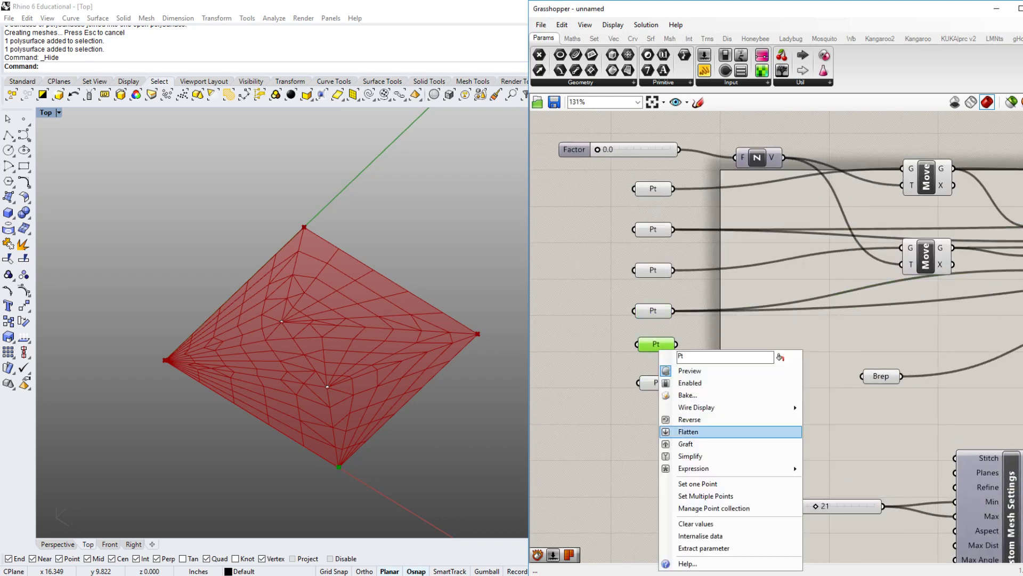
left_click(685, 482)
left_click(282, 321)
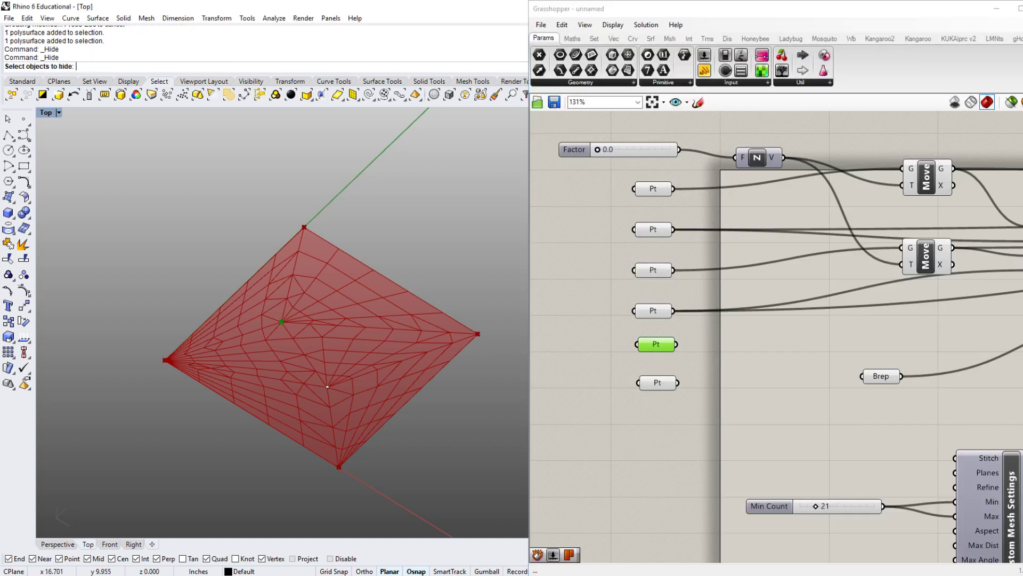
right_click(656, 383)
left_click(699, 488)
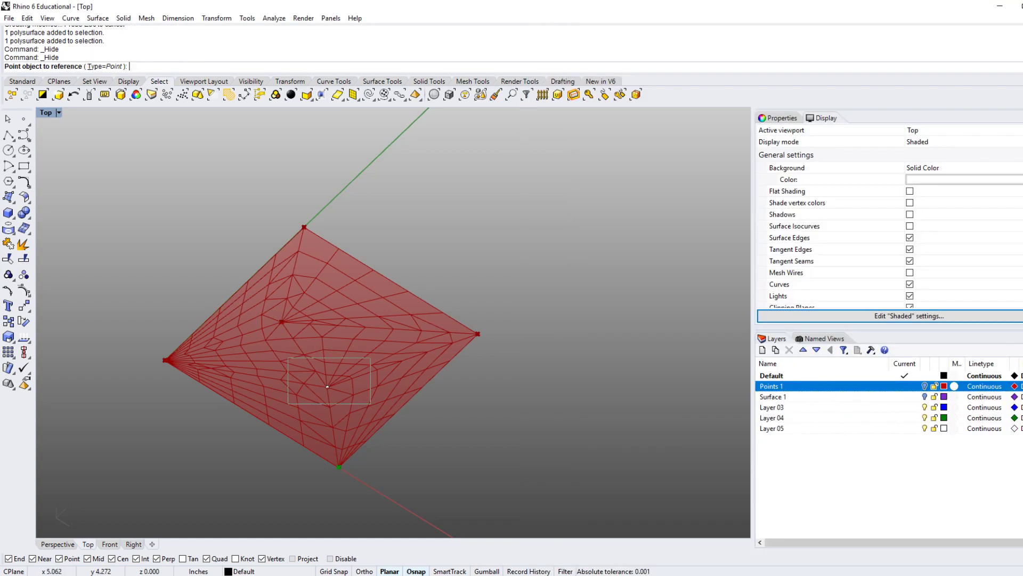
left_click(327, 386)
left_click(656, 344)
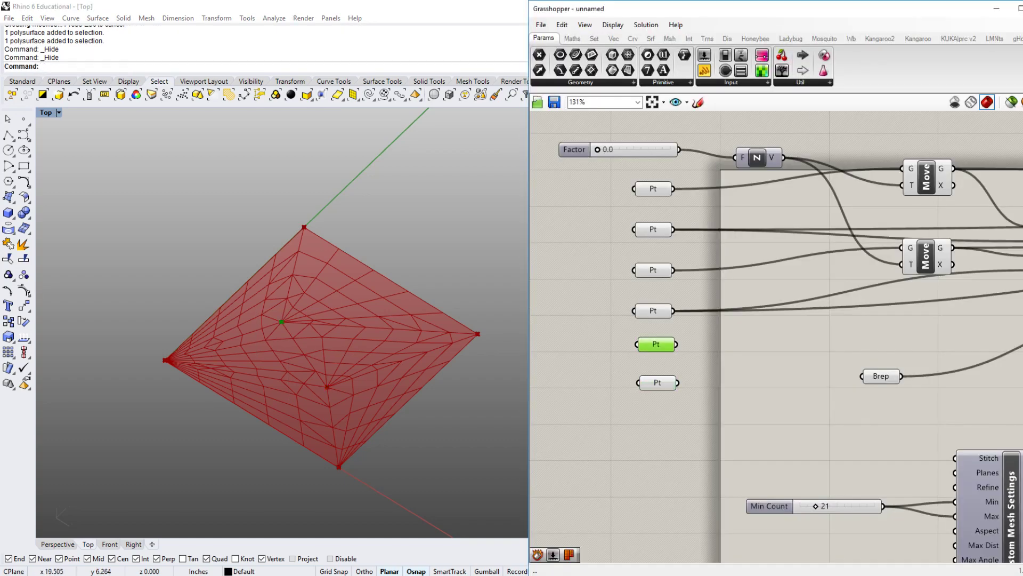
left_click(657, 382)
mouse_move(747, 465)
right_mouse_down()
mouse_move(636, 470)
mouse_move(590, 424)
right_mouse_up()
scroll(590, 424, "down", 3)
mouse_move(590, 424)
left_mouse_down()
mouse_move(543, 360)
mouse_move(570, 376)
left_mouse_up()
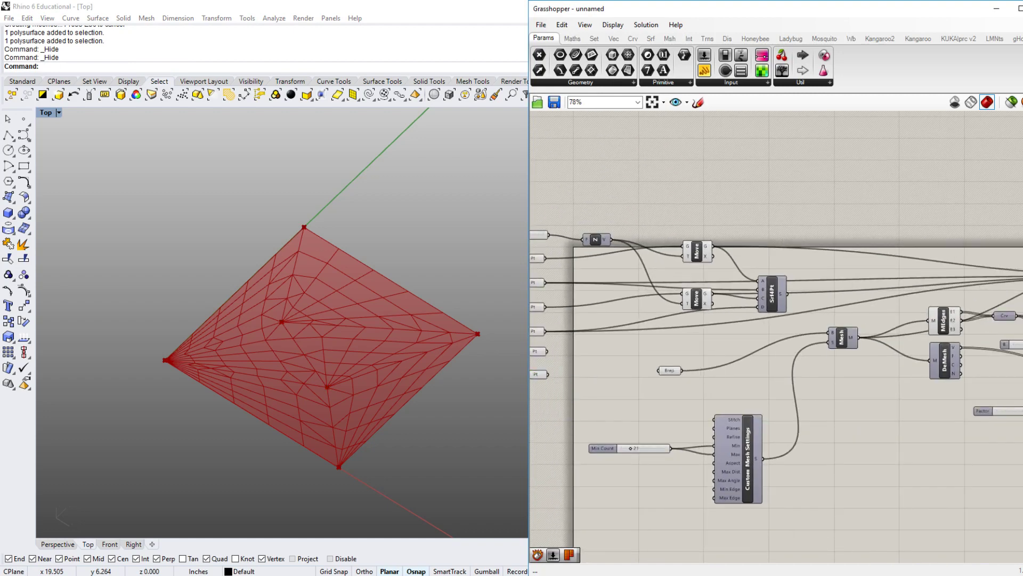
- Bring the Anchor component beside the point parameters and add both new interior points to its point input
right_click_drag(986, 320, 624, 334)
left_click_drag(838, 299, 645, 336)
scroll(889, 294, "down", 3)
scroll(583, 329, "up", 3)
right_click_drag(645, 335, 878, 340)
scroll(747, 349, "up", 2)
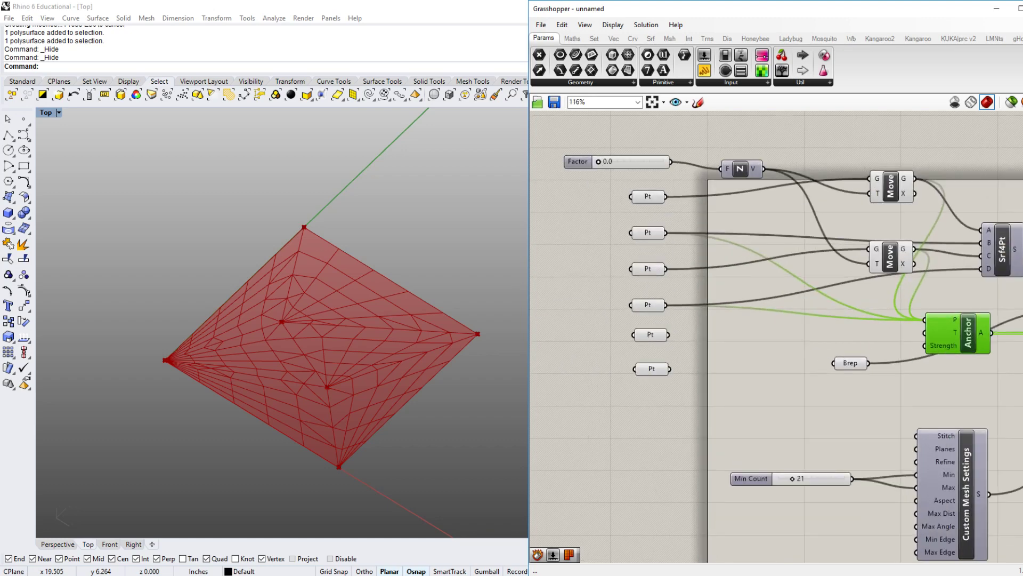
left_click_drag(667, 334, 924, 319, "shift")
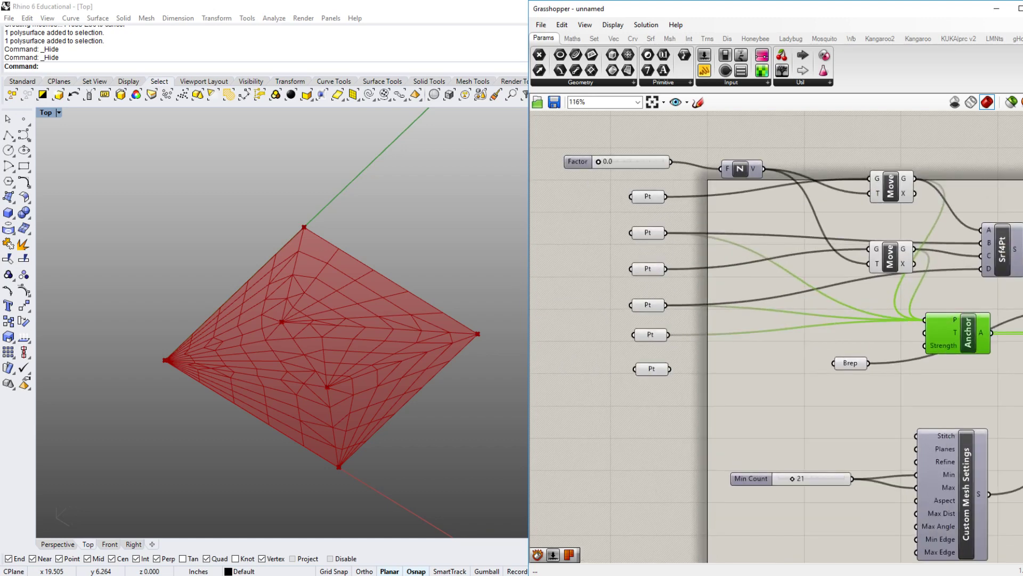
left_click_drag(734, 356, 925, 319, "shift")
right_click_drag(925, 320, 806, 340)
scroll(806, 340, "down", 1)
left_click_drag(839, 347, 864, 342)
- Disconnect both Move outputs from the Anchor's point input and wire the first and third point parameters into it directly
left_click(782, 286)
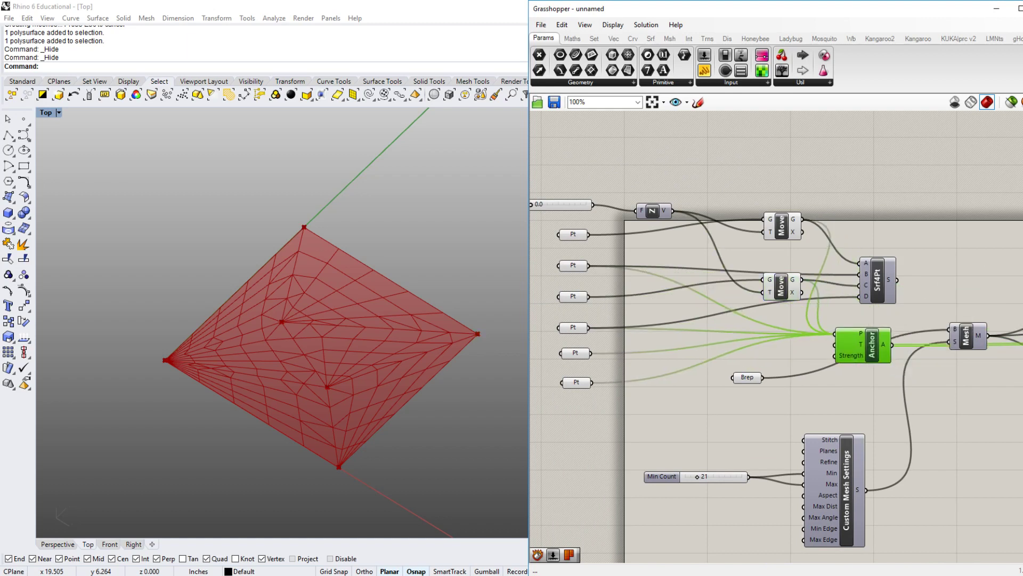
left_click(782, 286)
left_click(782, 225)
left_click(782, 286, "shift")
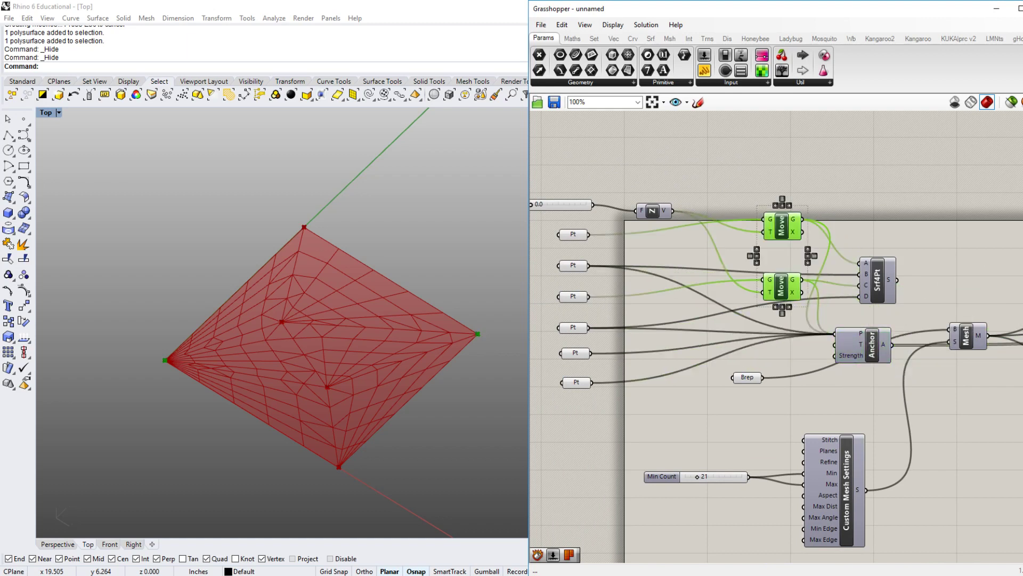
right_click_drag(709, 410, 777, 419)
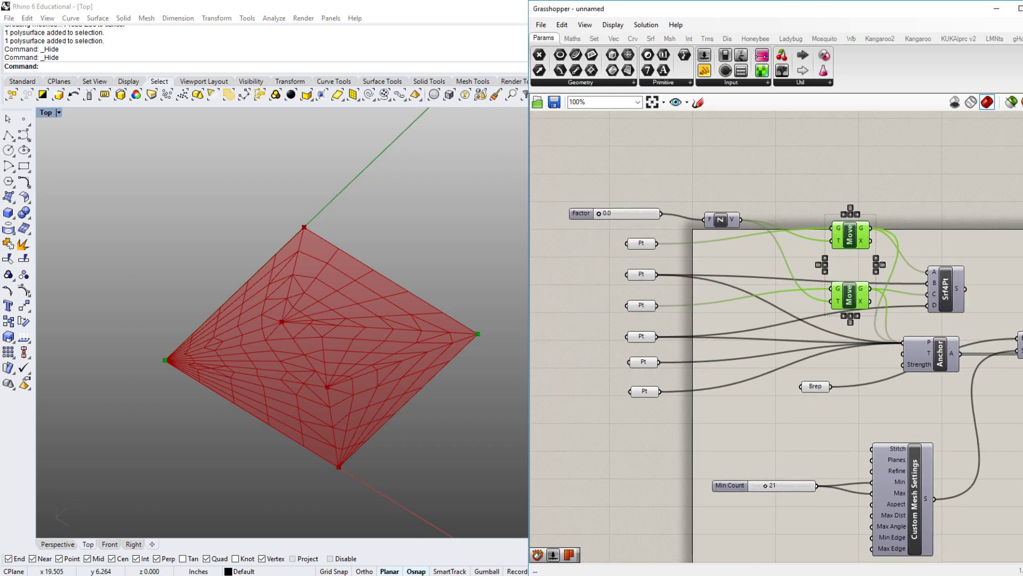
key("Escape")
left_click_drag(939, 353, 894, 351)
right_click_drag(815, 410, 776, 414)
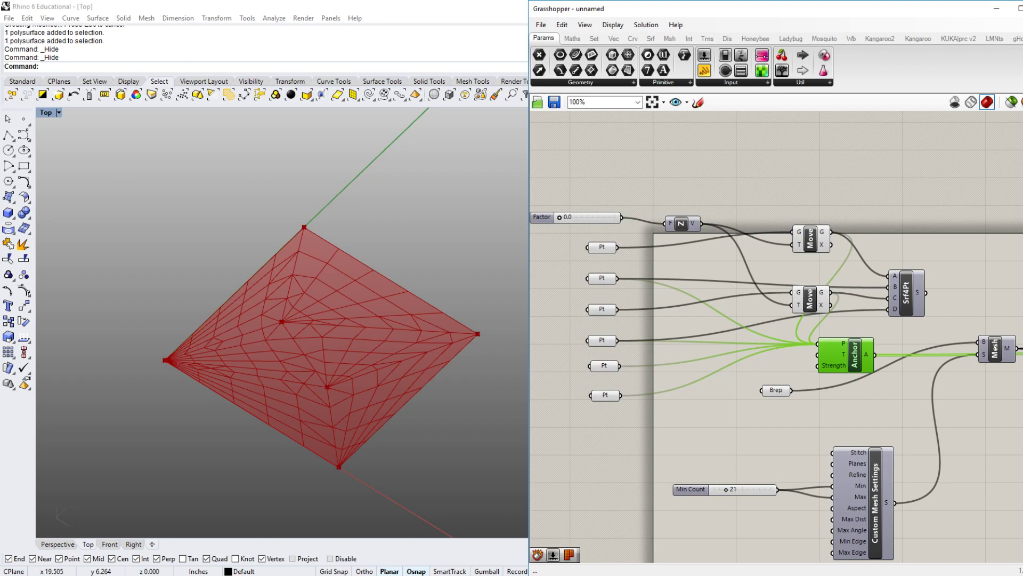
left_click_drag(826, 305, 850, 282)
left_click_drag(728, 329, 817, 343)
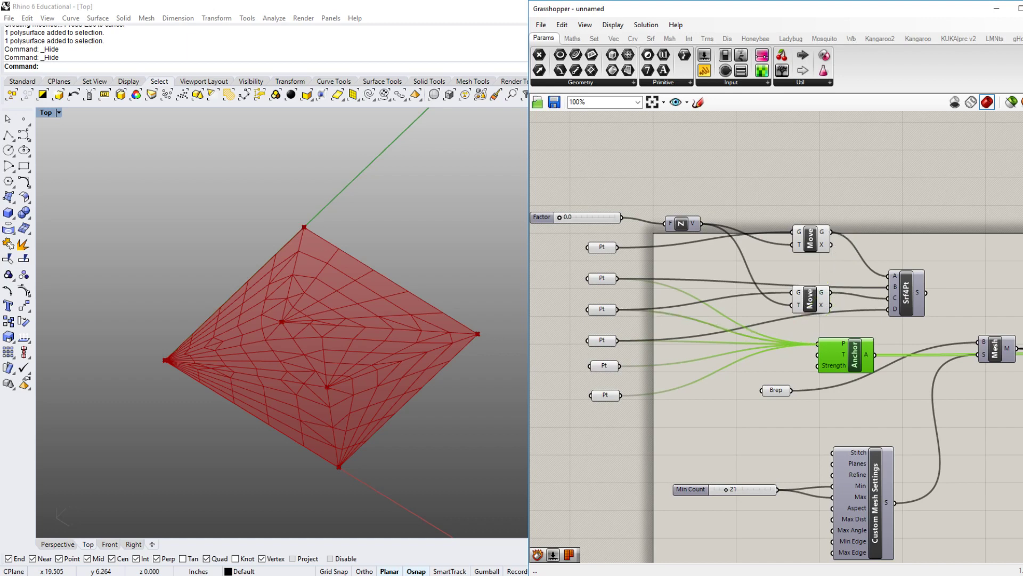
left_click_drag(619, 247, 817, 344, "shift")
- Place the Anchor component back among the goal components, between Show and Length(Line)
right_click_drag(822, 350, 648, 325)
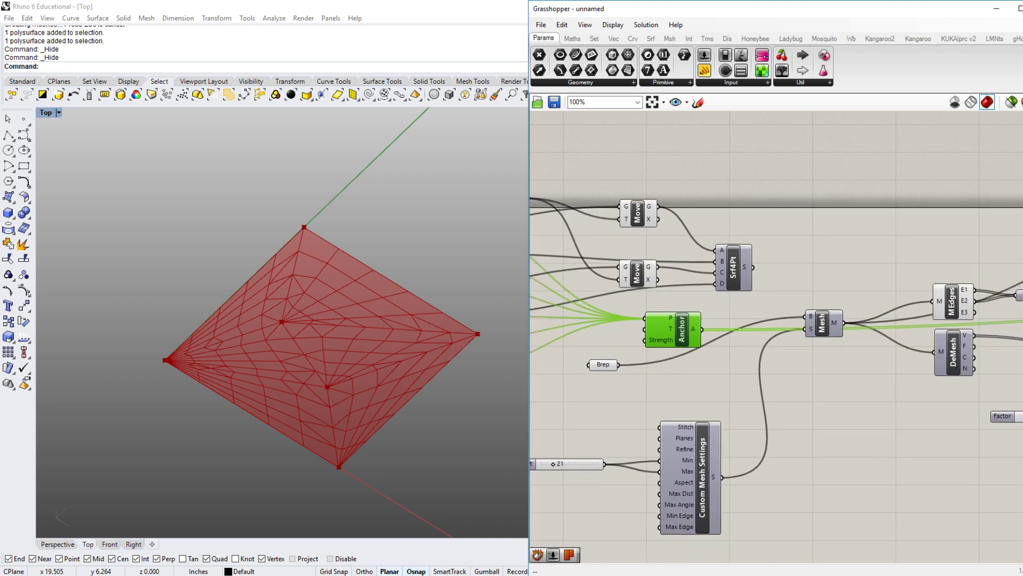
scroll(648, 326, "down", 3)
left_click_drag(660, 327, 961, 292)
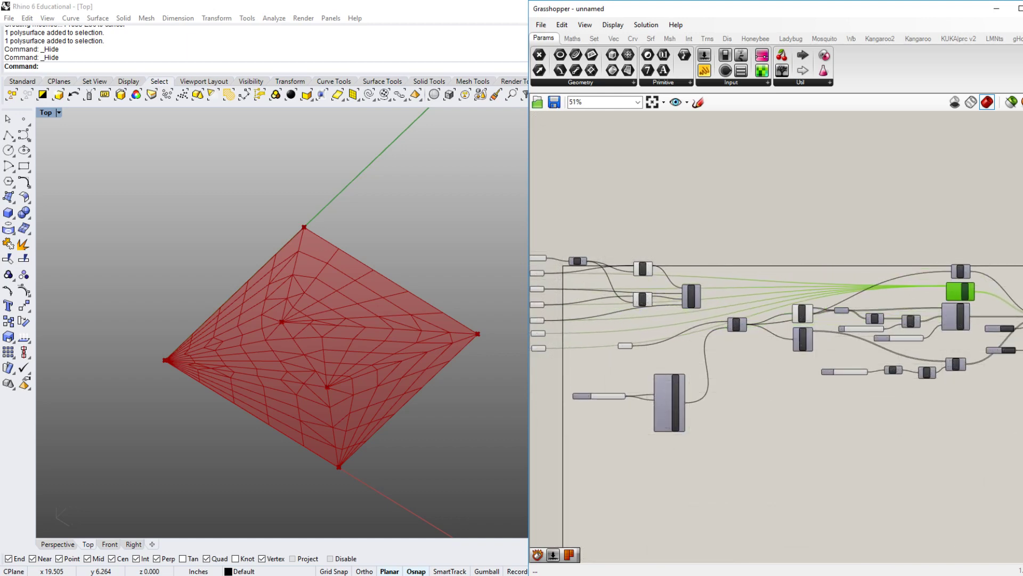
scroll(849, 324, "up", 3)
right_click_drag(1002, 320, 888, 312)
left_click(849, 325)
right_click_drag(613, 325, 1004, 315)
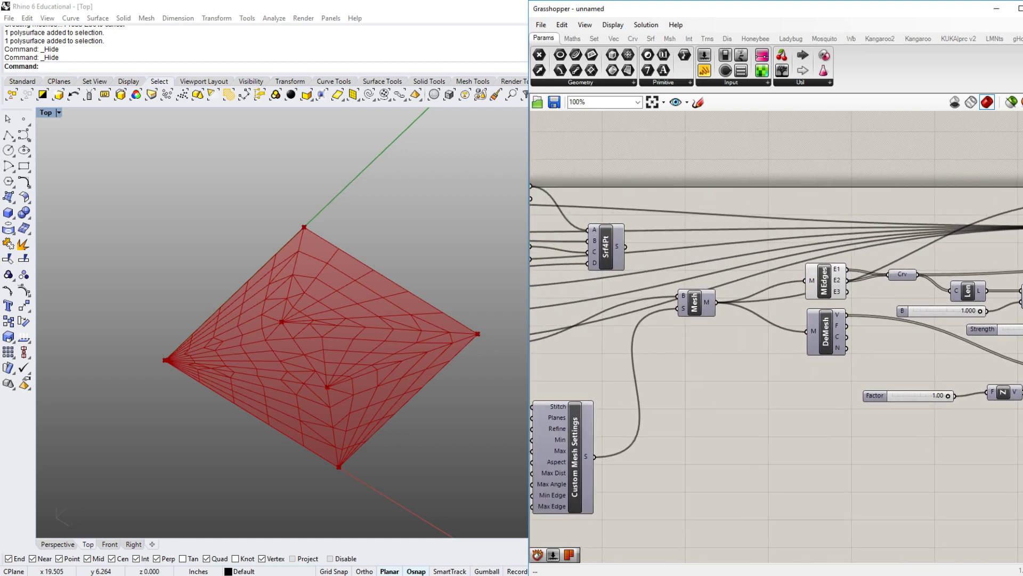
- Move the Brep parameter below the point parameters and turn off its preview
mouse_move(693, 341)
right_mouse_down()
mouse_move(995, 303)
mouse_move(932, 333)
right_mouse_up()
left_click_drag(719, 333, 589, 384)
right_click(589, 384)
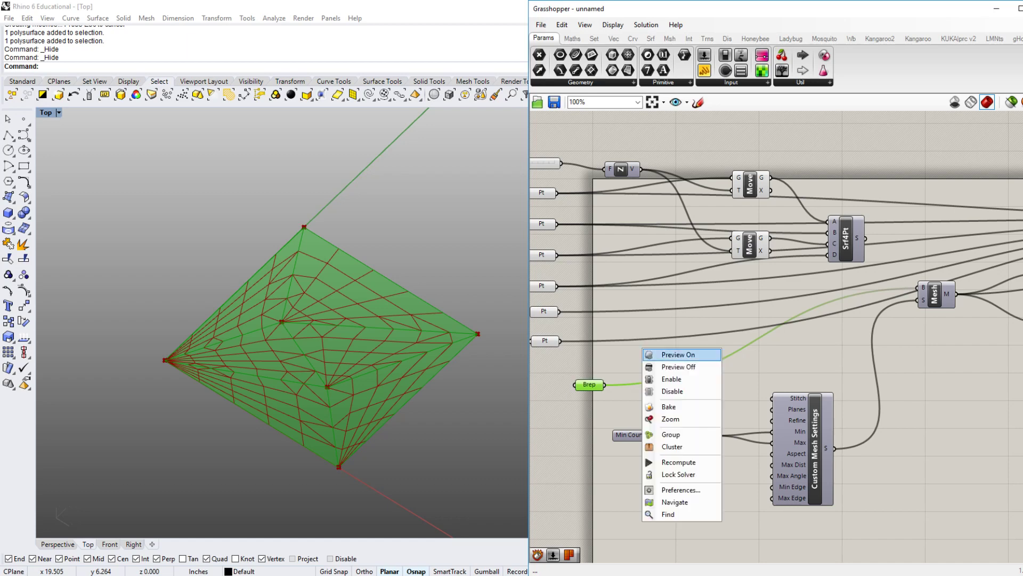
left_click(673, 354)
right_click_drag(936, 346, 554, 391)
- Turn off the preview of the Mesh Edges component fed by the initial mesh
left_click(684, 317)
right_click(688, 317)
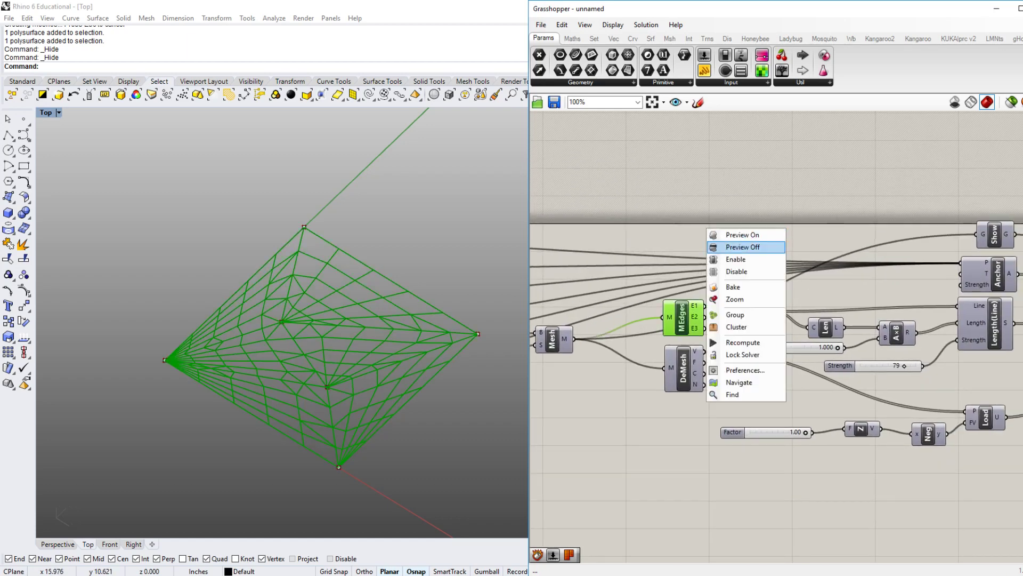
left_click(730, 246)
right_click_drag(938, 346, 685, 303)
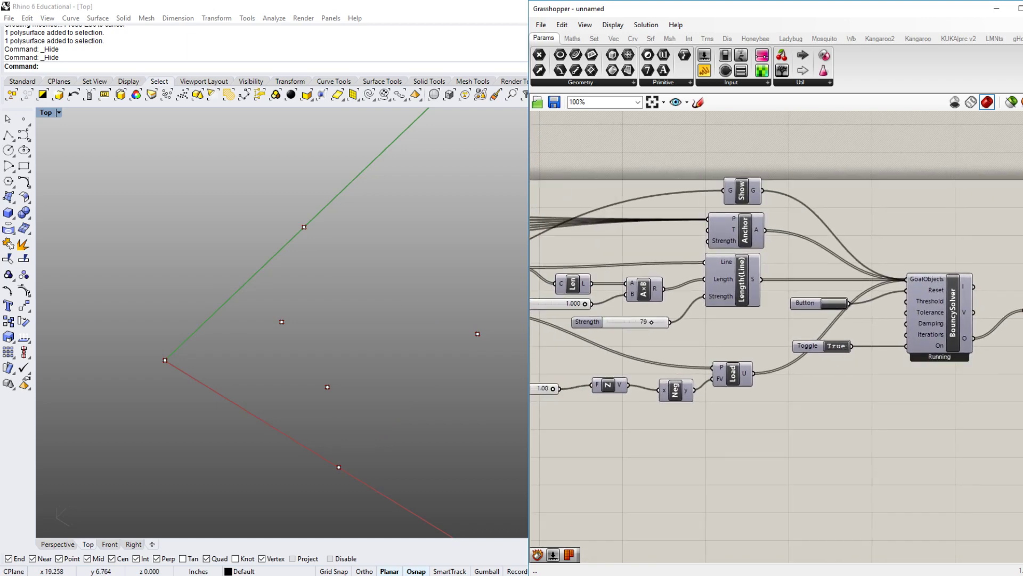
- Turn on the preview of the Mesh parameter fed by the BouncySolver and reset the simulation
right_click_drag(875, 405, 760, 421)
left_click(924, 327)
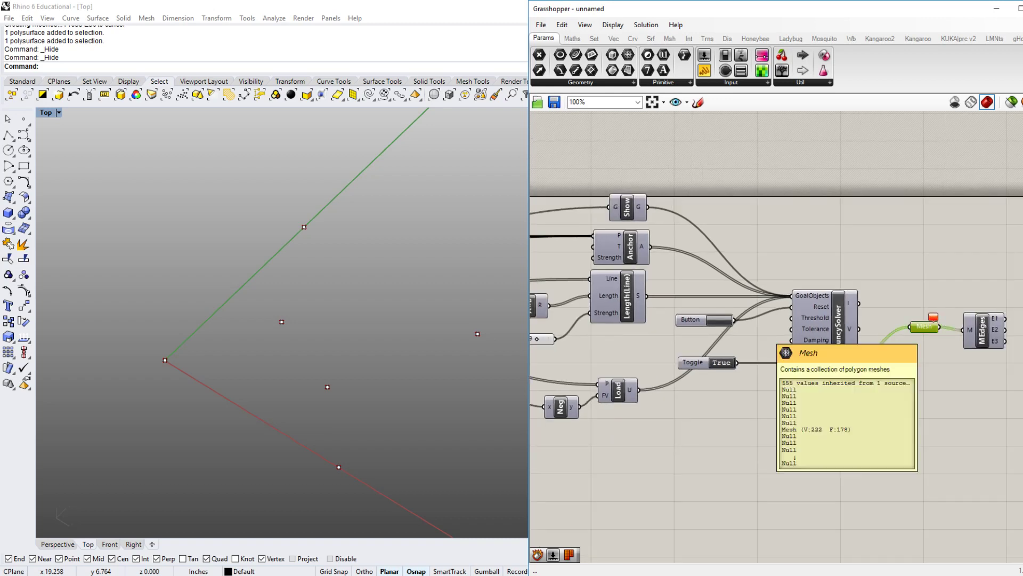
right_click(924, 327)
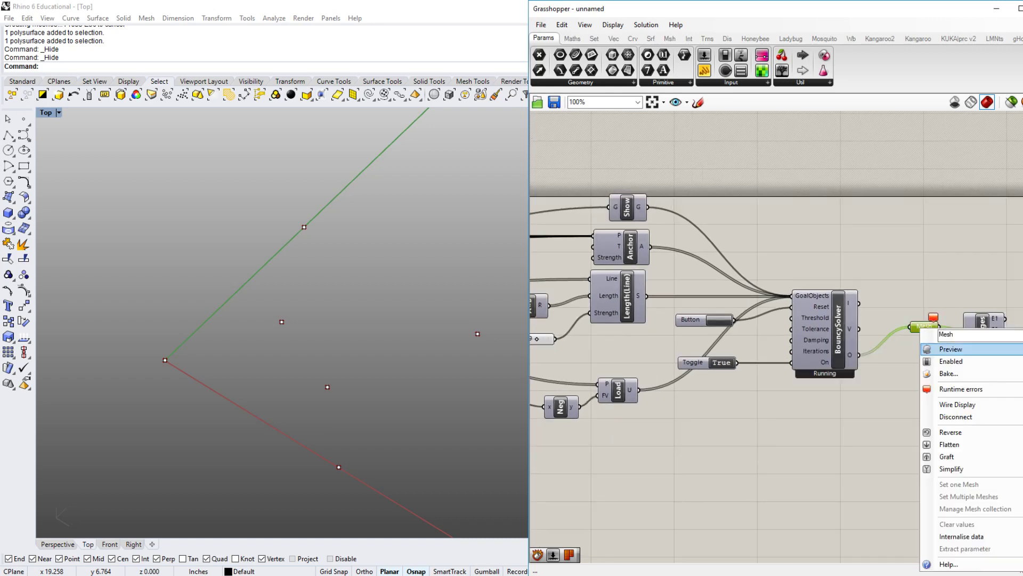
left_click(941, 348)
right_click_drag(746, 405, 789, 404)
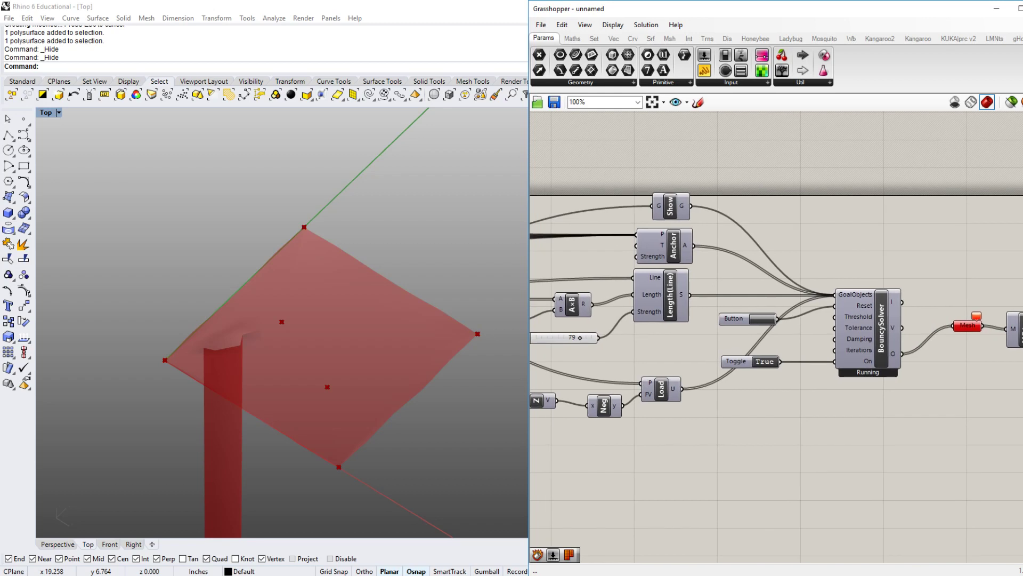
left_click(763, 319)
right_click_drag(441, 403, 491, 382)
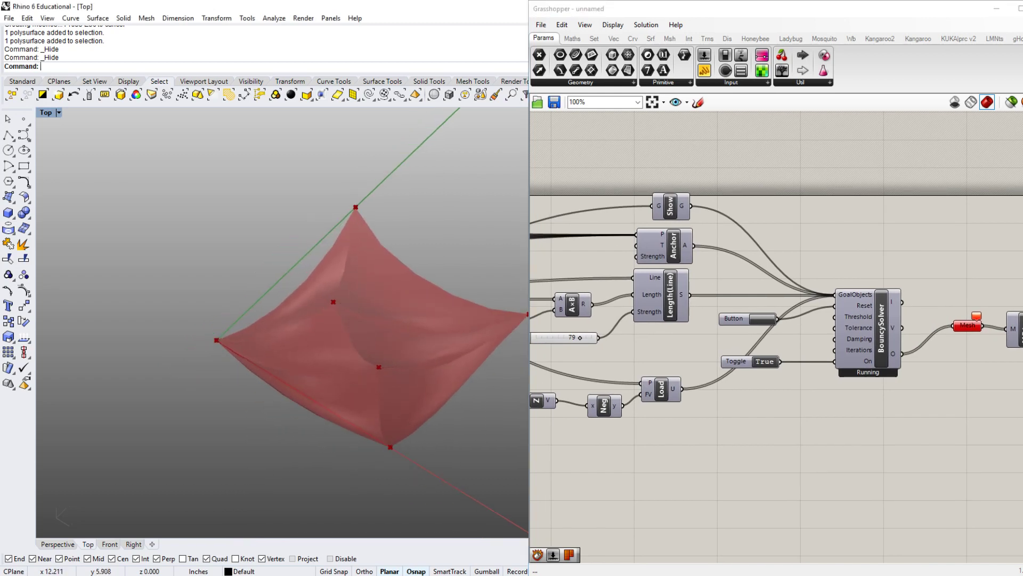
right_click_drag(393, 380, 431, 348, "ctrl+shift")
- Turn on the preview of the Mesh Edges component after the solver's output mesh
right_click_drag(747, 406, 700, 405)
left_click(978, 328)
middle_click(973, 284)
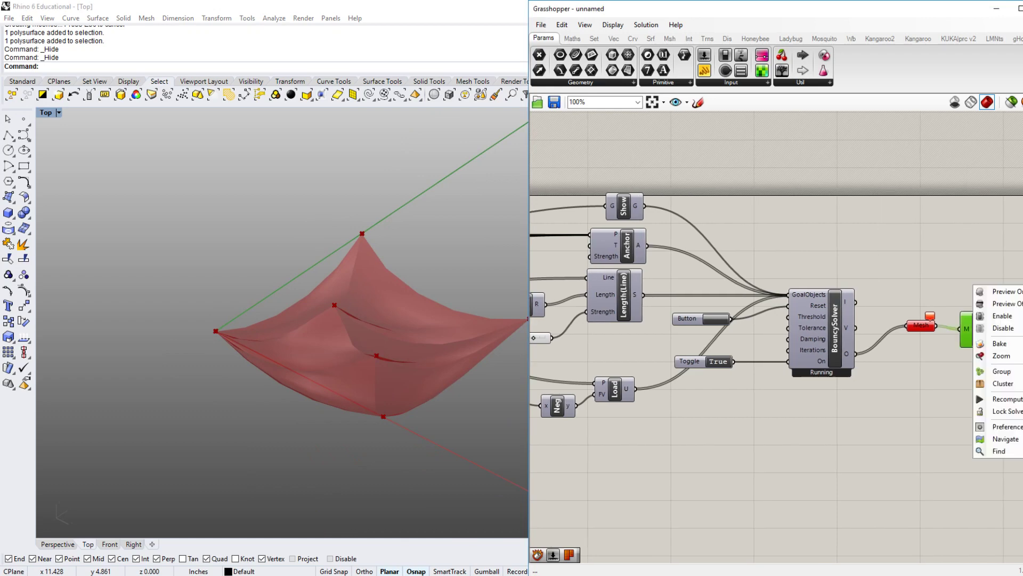
left_click(993, 292)
- Examine the relaxed mesh with its interior anchors from several angles and review the definition that feeds it
mouse_move(405, 367)
right_mouse_down("ctrl+shift")
mouse_move(384, 384)
mouse_move(401, 408)
mouse_move(421, 352)
mouse_move(381, 357)
mouse_move(404, 382)
right_mouse_up("ctrl+shift")
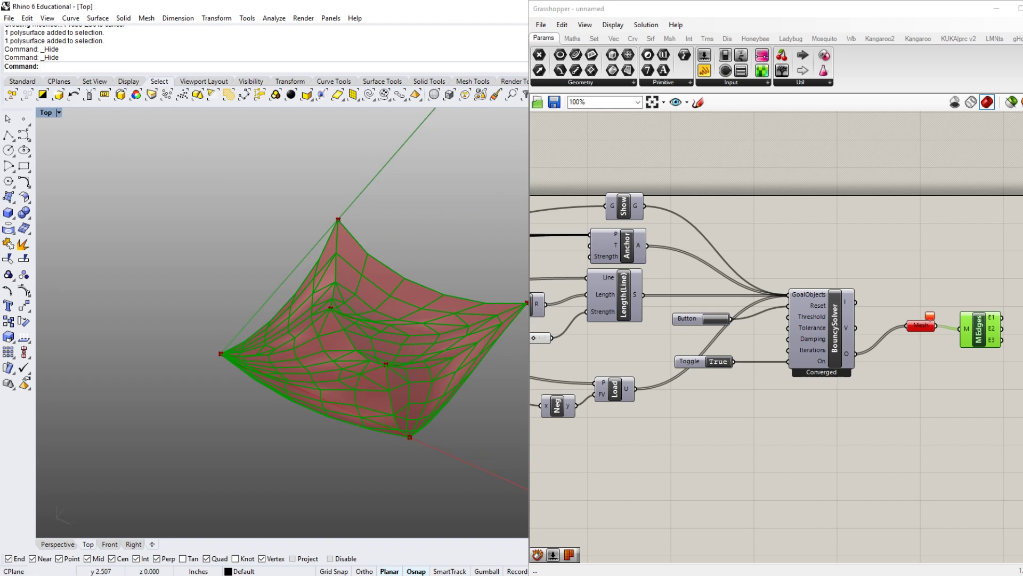
right_click_drag(404, 382, 365, 344, "ctrl+shift")
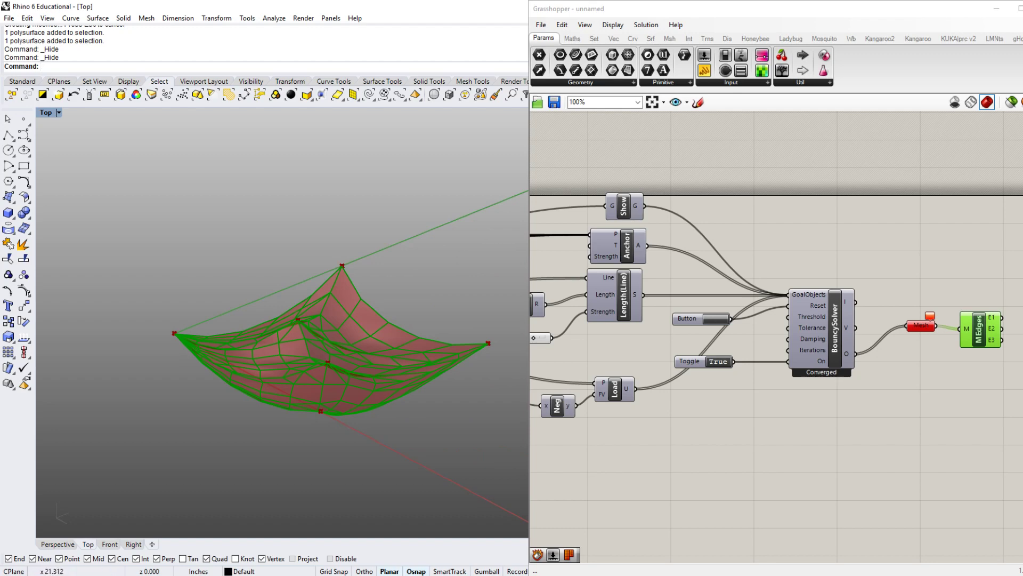
right_click_drag(612, 458, 811, 460)
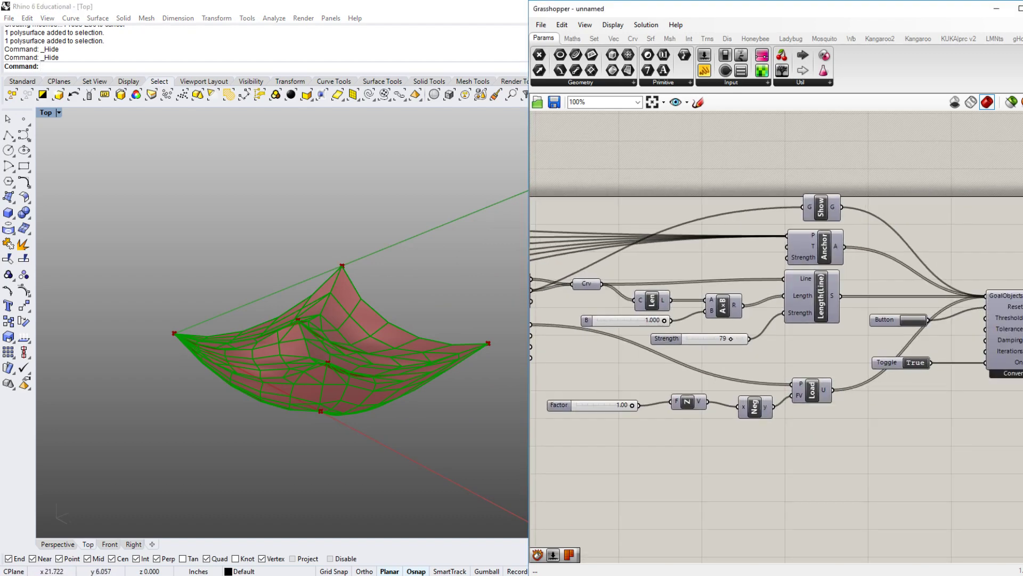
right_click_drag(341, 346, 392, 342)
right_click_drag(613, 405, 885, 429)
scroll(885, 430, "down", 1)
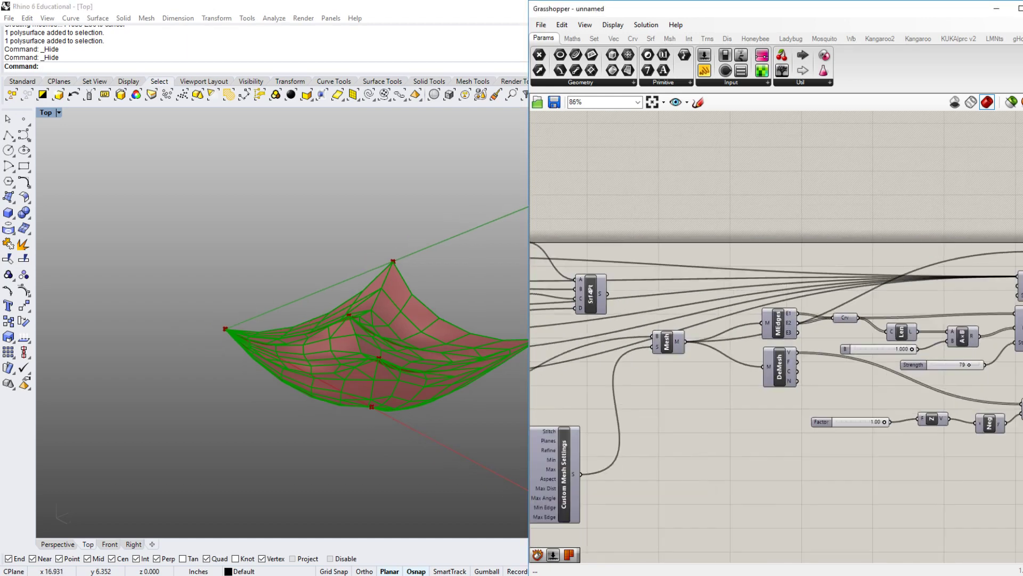
right_click_drag(709, 383, 991, 395)
scroll(991, 394, "down", 3)
scroll(757, 389, "up", 4)
right_click_drag(416, 341, 255, 330)
- Minimize Grasshopper to return to Rhino and show the hidden polysurface again
left_click(996, 8)
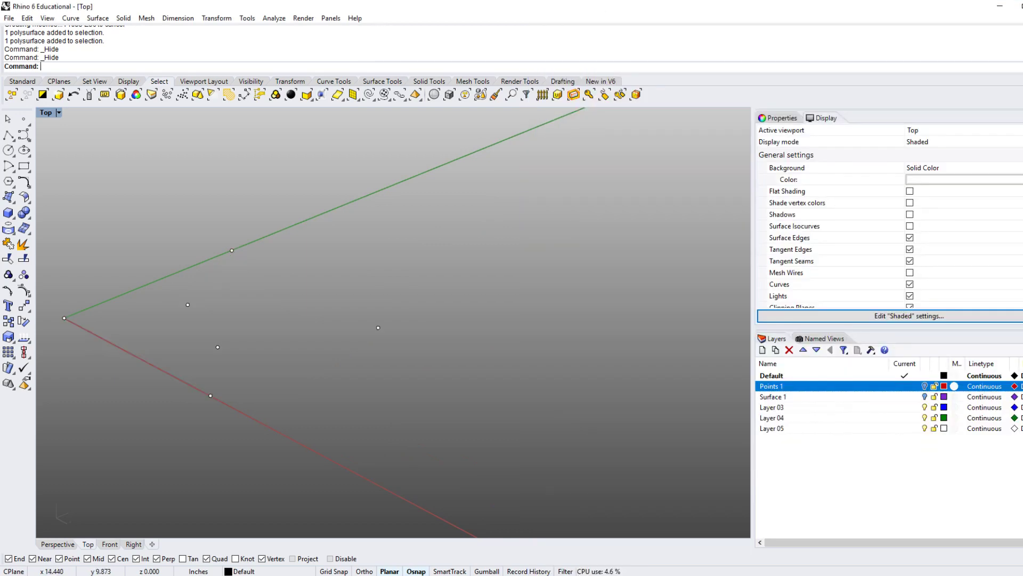
right_click_drag(271, 367, 467, 368)
key("ctrl+shift+h")
left_click(423, 348)
key("Return")
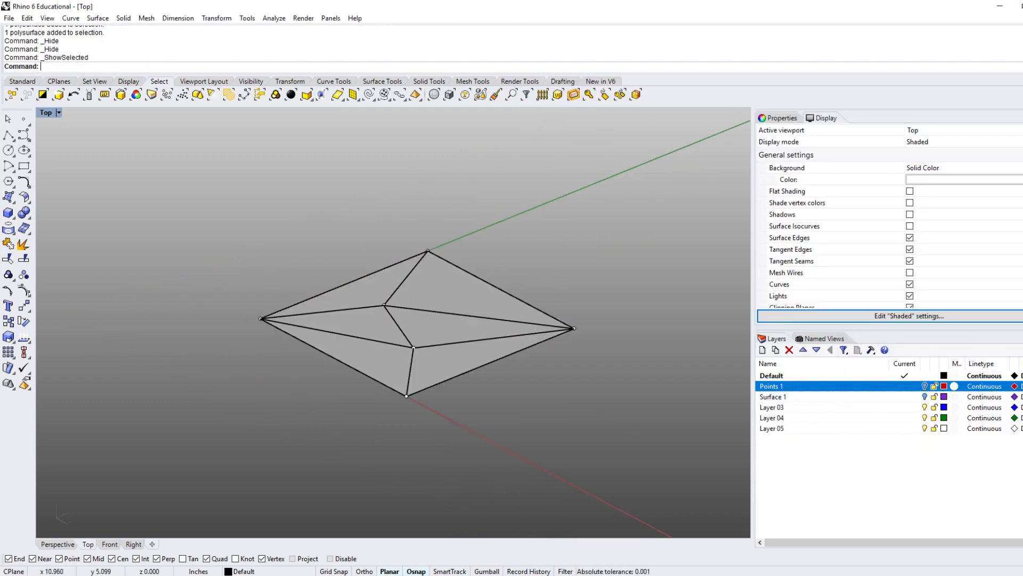
right_click_drag(384, 327, 345, 360)
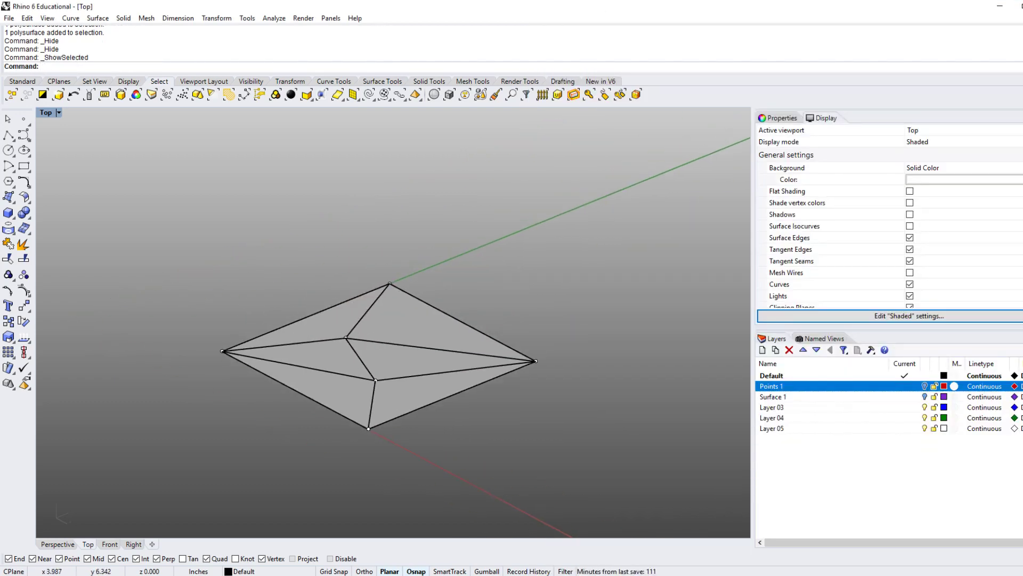
left_click(394, 346)
right_click_drag(462, 413, 489, 407)
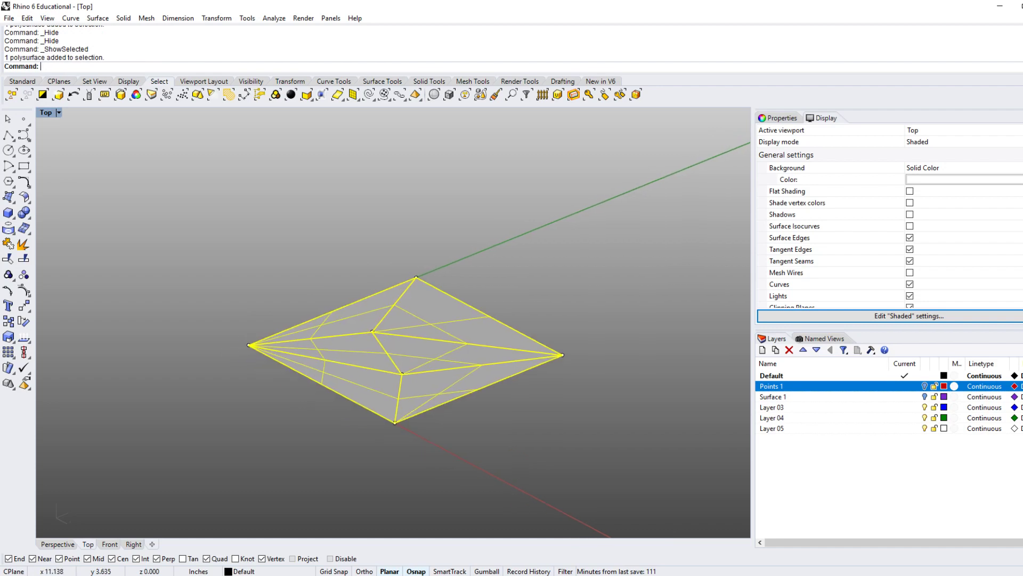
key("Escape")
right_click_drag(453, 366, 491, 379, "ctrl+shift")
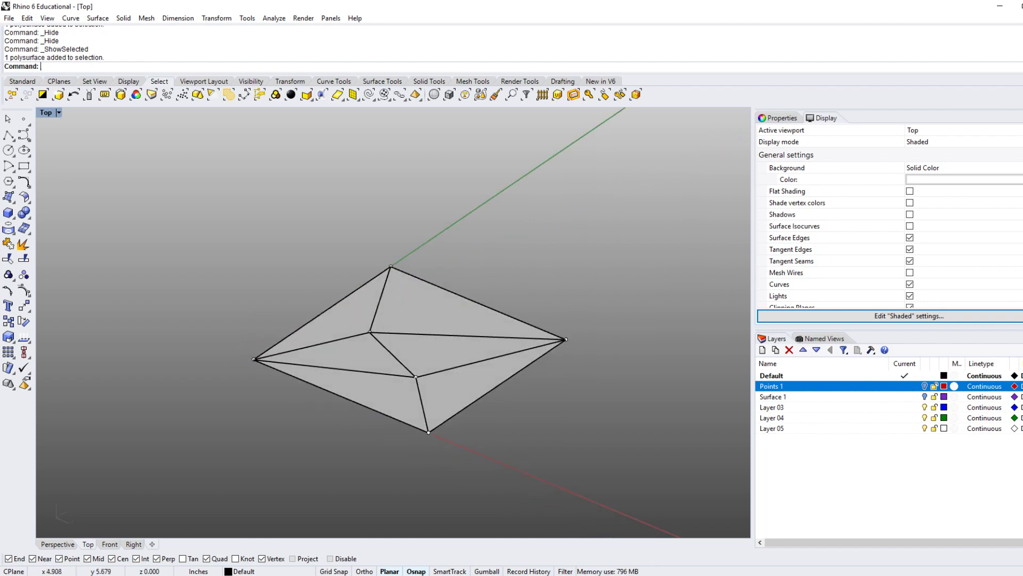
- Use MoveEdge to lower the polysurface edge between the two interior points straight down in the Front view, then return to the Top view
left_click(441, 340)
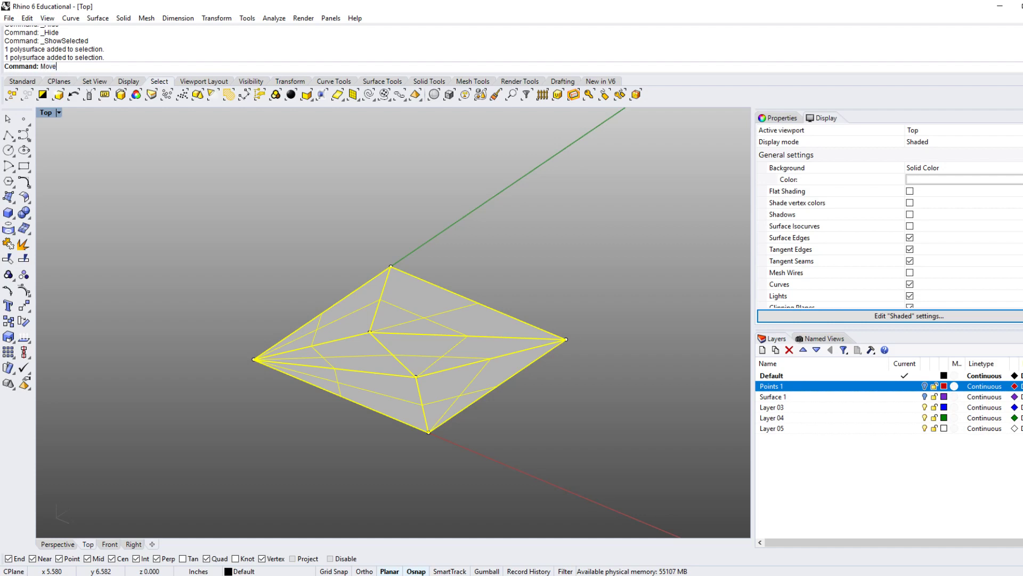
type("Edge")
key("Return")
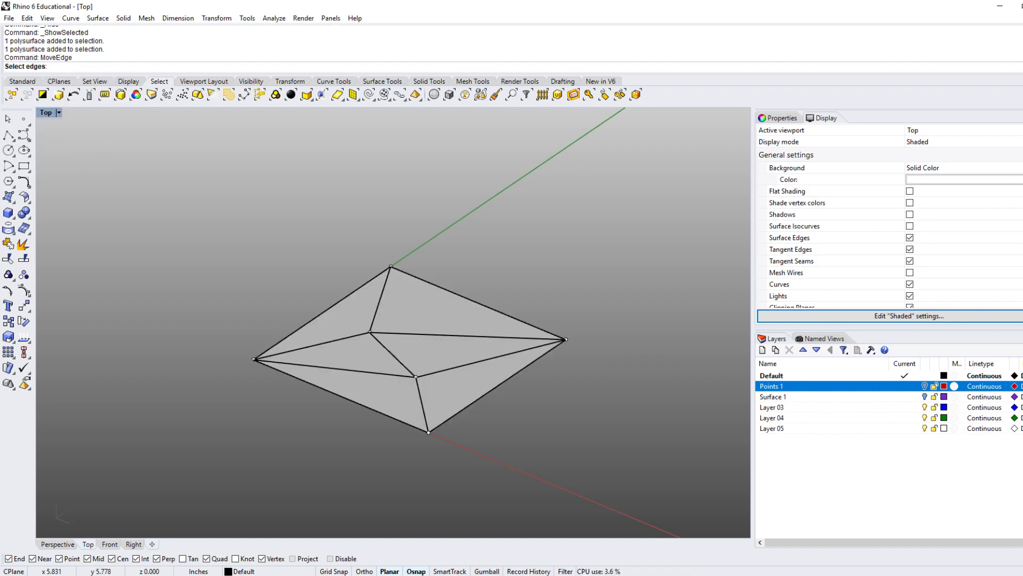
left_click(397, 358)
key("Return")
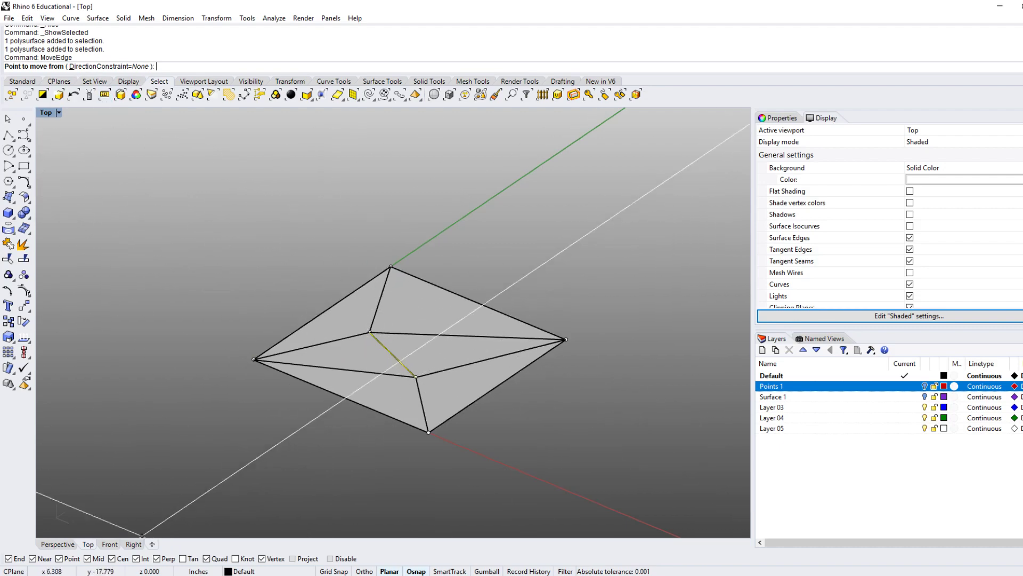
left_click(110, 544)
scroll(445, 297, "down", 20)
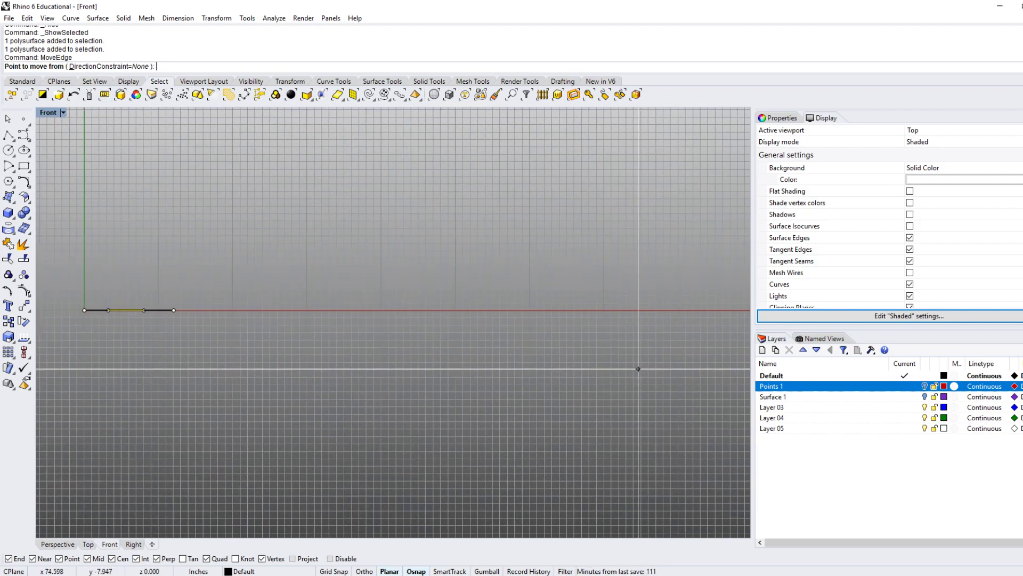
scroll(378, 332, "up", 16)
left_click(394, 306)
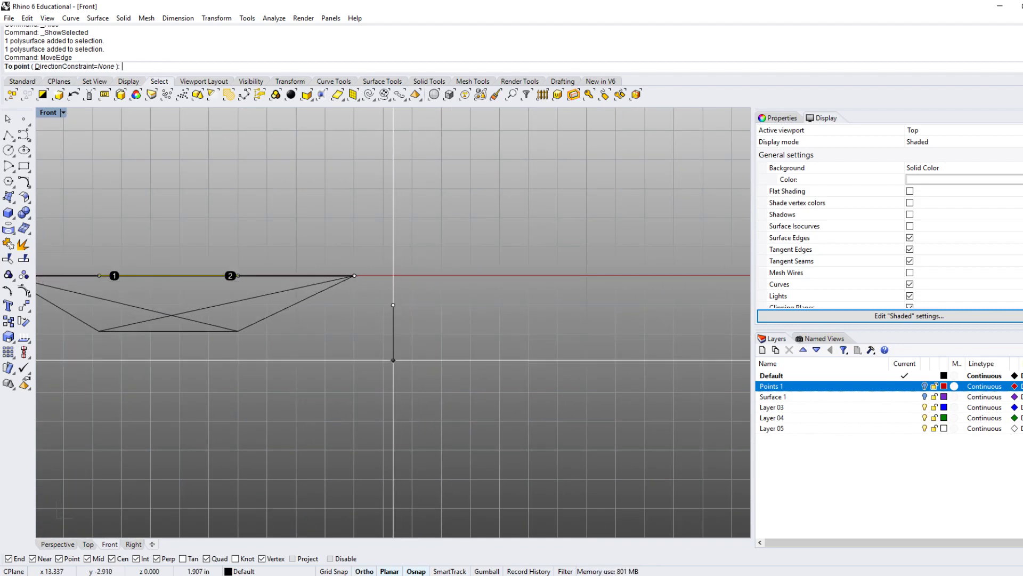
left_click(394, 385, "shift")
left_click(57, 543)
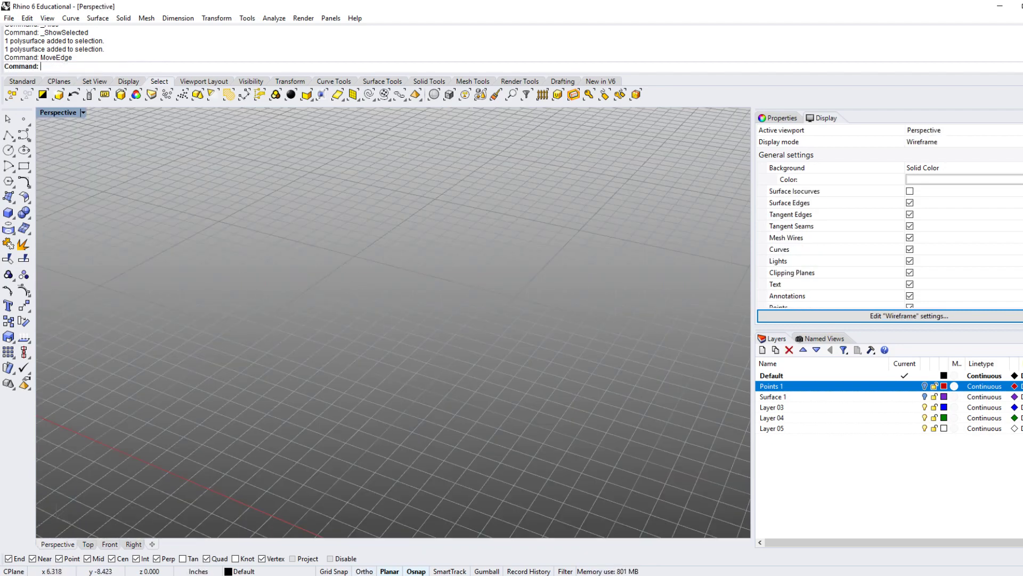
scroll(393, 322, "down", 4)
left_click(88, 544)
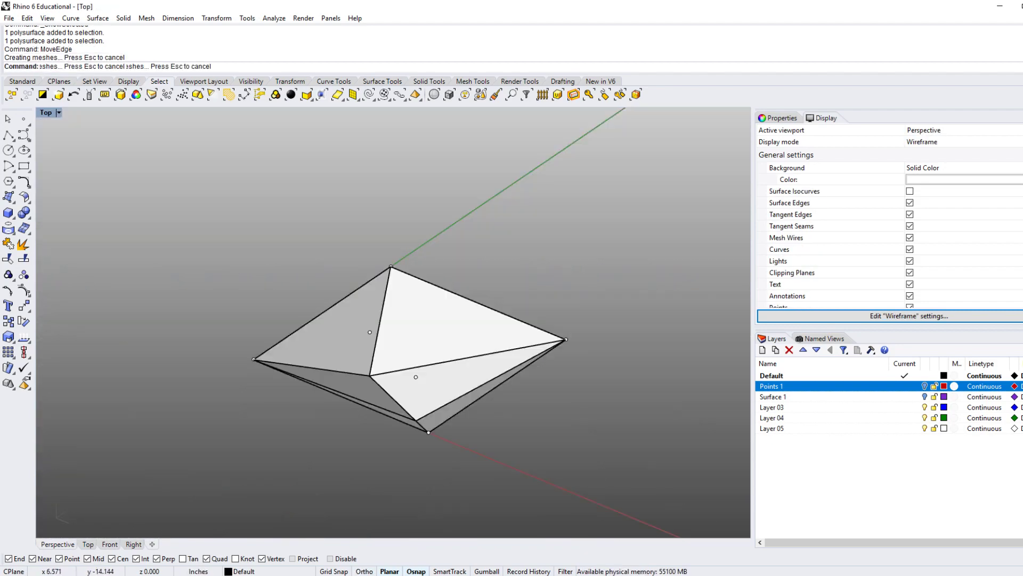
- Move the first interior anchor point down onto the polysurface vertex at the nearer end of the lowered interior edge
mouse_move(521, 453)
right_mouse_down()
mouse_move(479, 457)
mouse_move(508, 434)
mouse_move(508, 375)
mouse_move(613, 421)
mouse_move(368, 405)
mouse_move(373, 448)
mouse_move(479, 441)
mouse_move(583, 376)
right_mouse_up()
right_click_drag(337, 275, 377, 278, "ctrl+shift")
left_click_drag(303, 279, 352, 364)
right_click_drag(352, 365, 341, 394, "ctrl+shift")
right_click_drag(425, 383, 423, 389, "ctrl+shift")
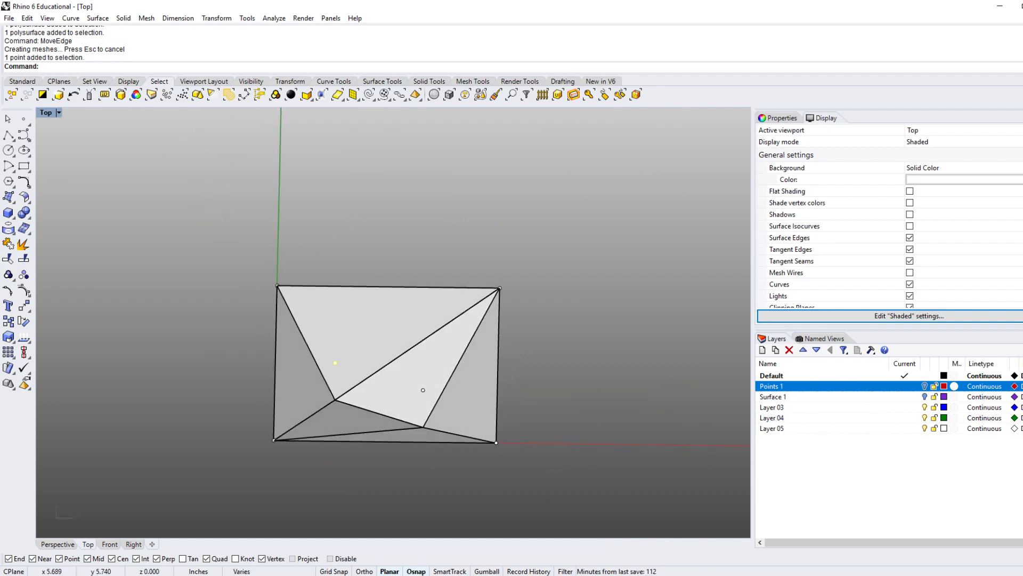
type("M")
key("Return")
left_click(335, 363)
left_click(335, 399)
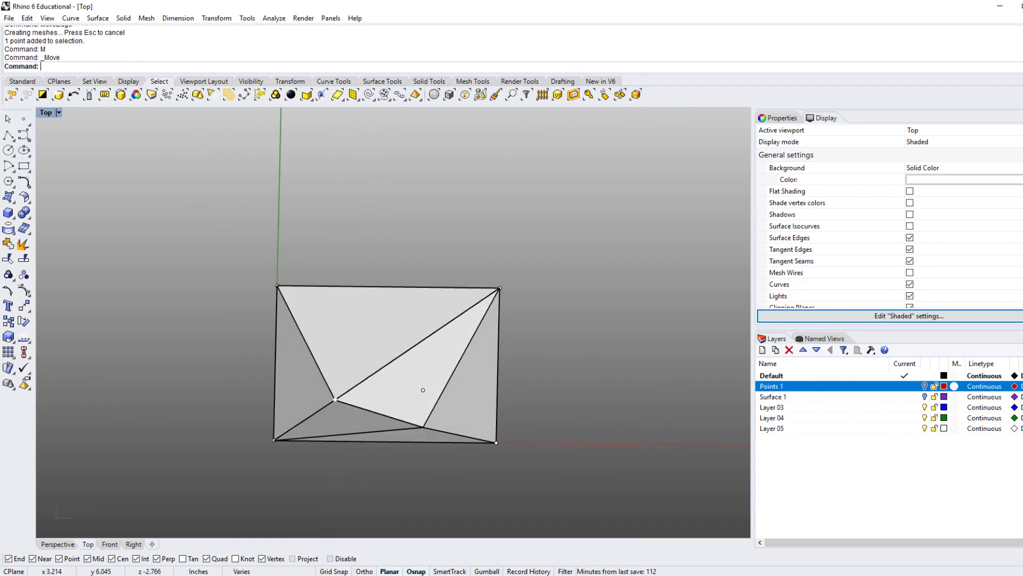
- Move the second interior anchor point onto the vertex at the other end of the lowered interior edge and check both placements
left_click_drag(385, 247, 448, 395)
type("M")
key("Return")
left_click(423, 390)
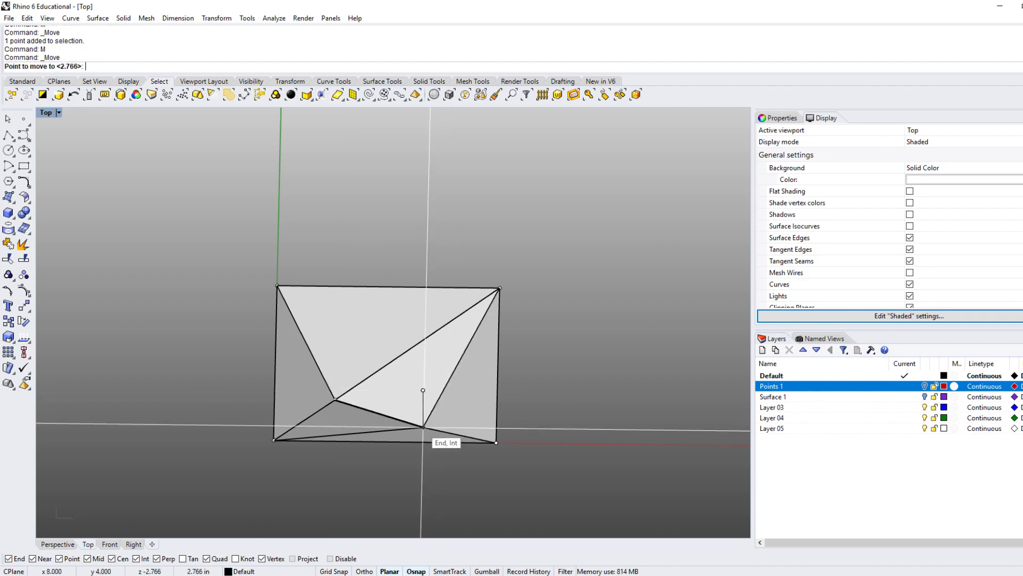
left_click(424, 427)
right_click_drag(423, 427, 464, 410)
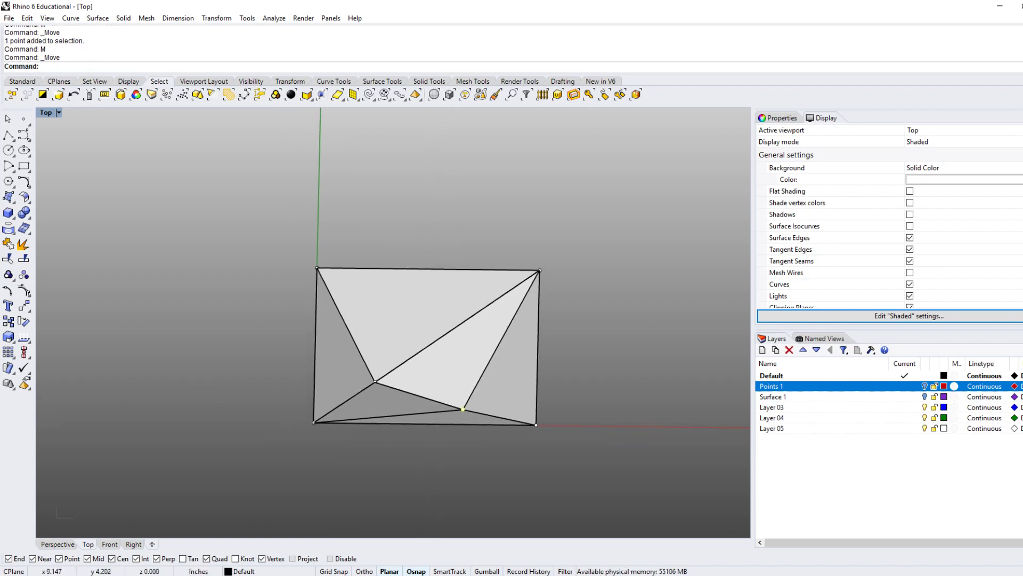
right_click_drag(519, 360, 458, 347, "ctrl+shift")
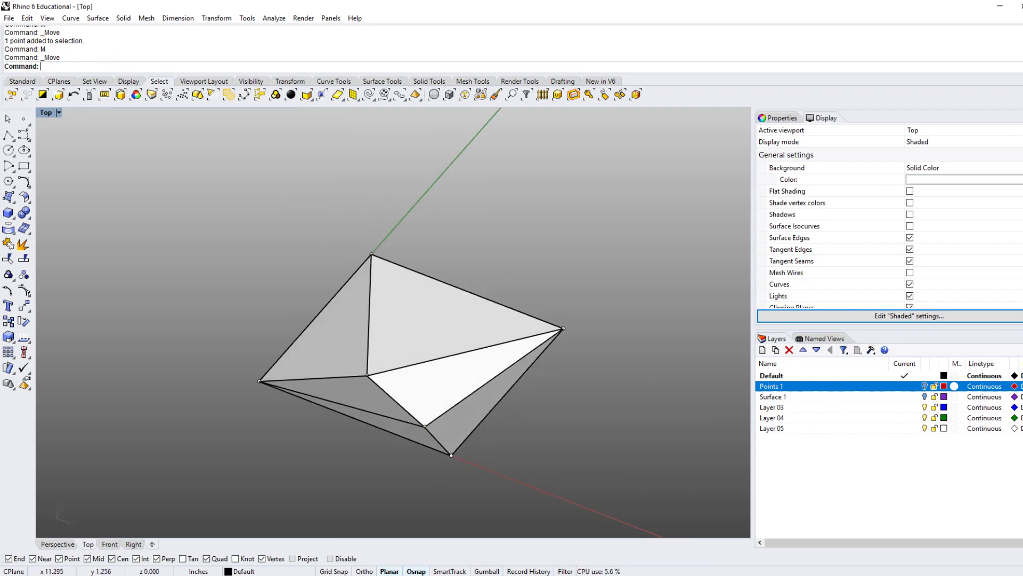
mouse_move(480, 405)
right_mouse_down("ctrl+shift")
mouse_move(495, 314)
mouse_move(479, 347)
right_mouse_up("ctrl+shift")
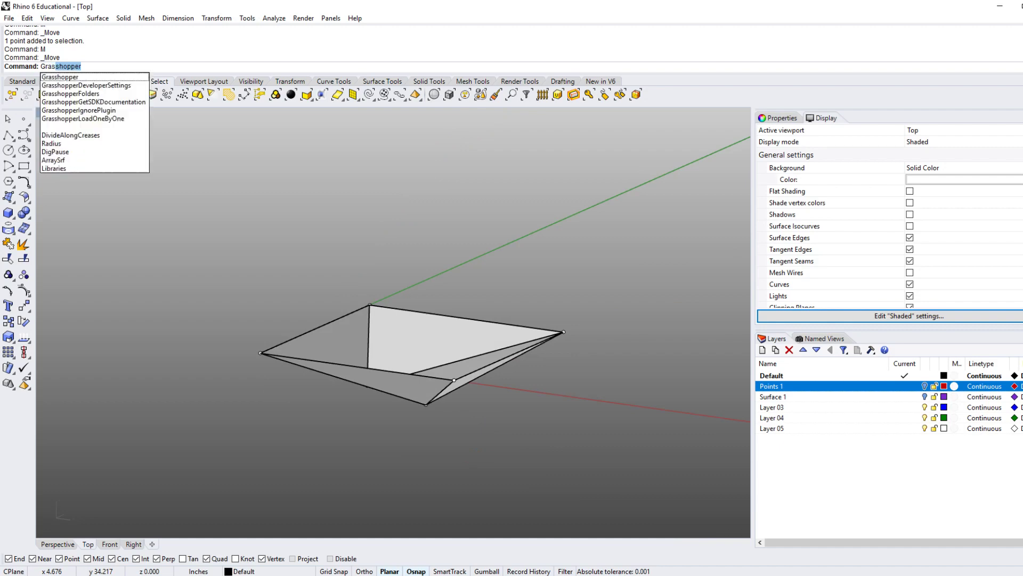
- Reopen the Grasshopper definition with its solver section in view and hide the polysurface in Rhino
key("Return")
right_click_drag(453, 342, 405, 421, "ctrl+shift")
left_click(627, 350)
right_click_drag(853, 373, 637, 374)
scroll(776, 336, "down", 4)
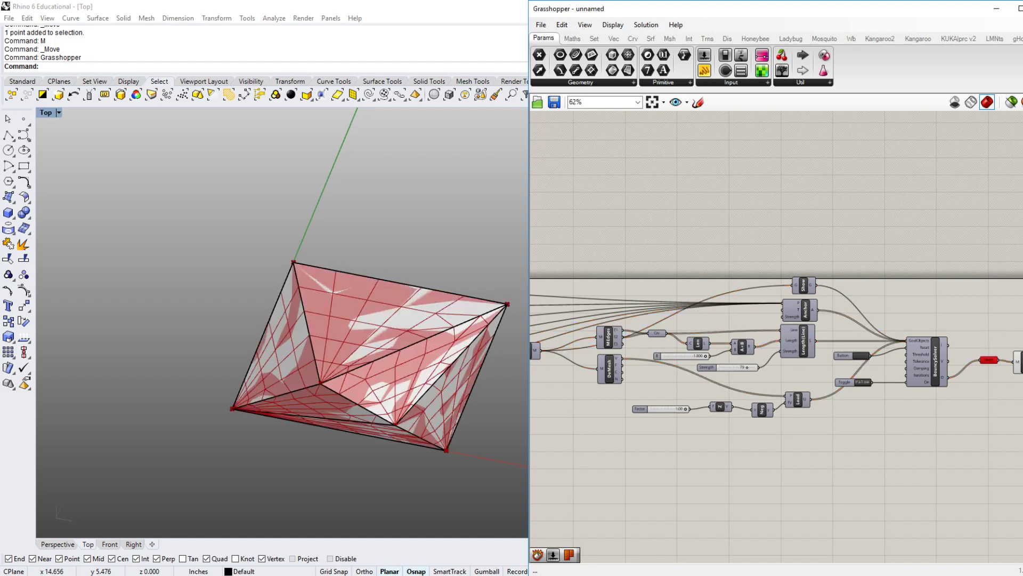
right_click_drag(373, 341, 354, 316)
left_click(365, 398)
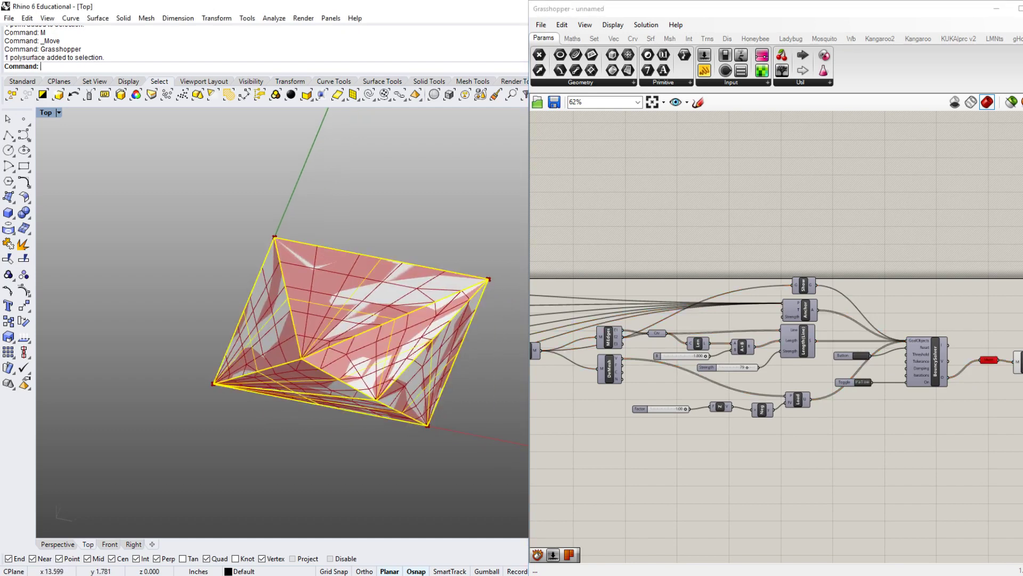
key("ctrl+h")
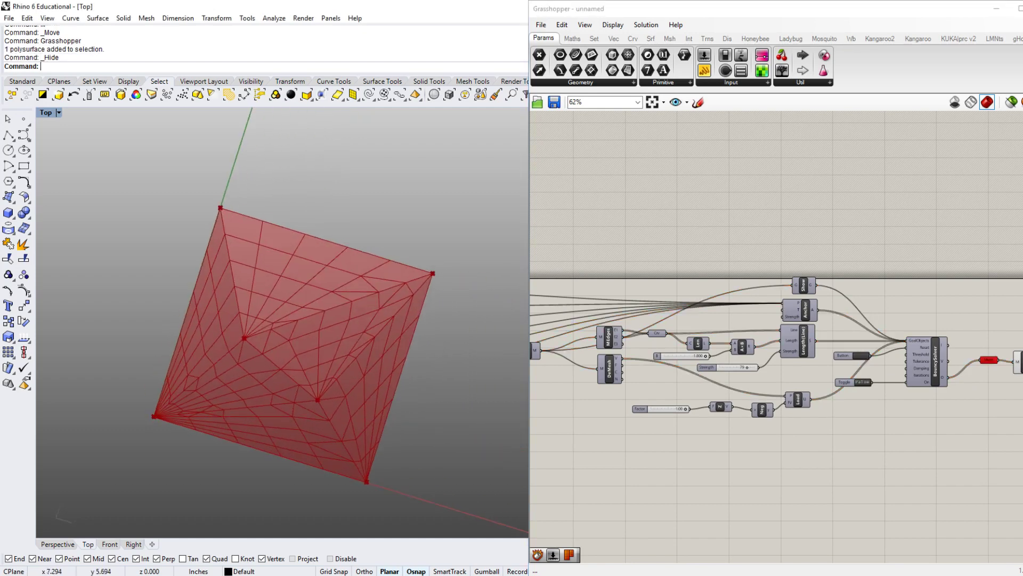
- Set the BouncySolver's On toggle to True to relax the mesh with the lowered interior anchors
left_click(798, 399)
scroll(912, 385, "up", 5)
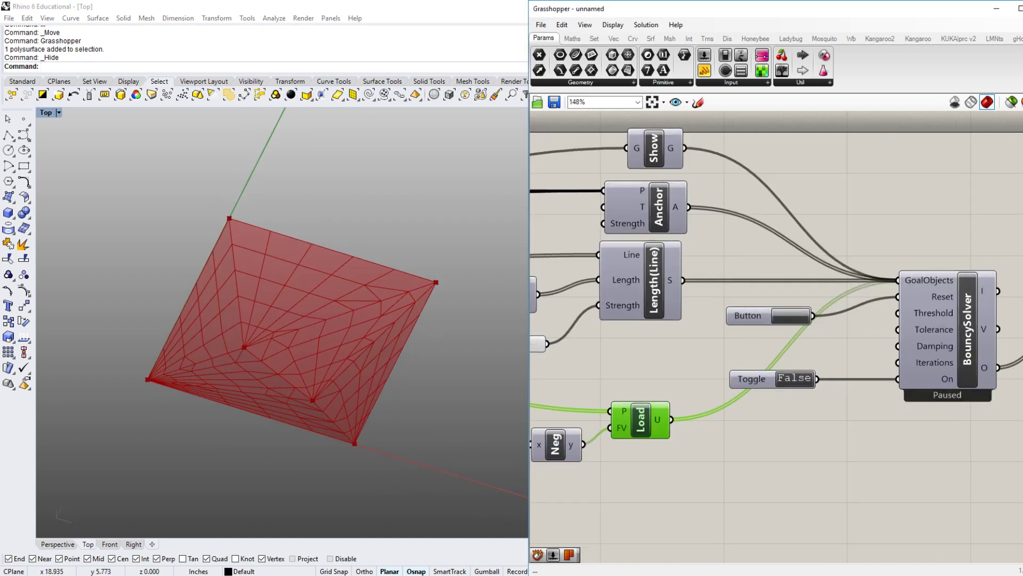
double_click(794, 378)
right_click_drag(331, 418, 250, 389, "ctrl+shift")
- Set the line Strength slider to about 16 and the load Factor slider to 0.69
right_click_drag(592, 384, 922, 397)
scroll(752, 403, "up", 2)
left_click_drag(867, 342, 803, 342)
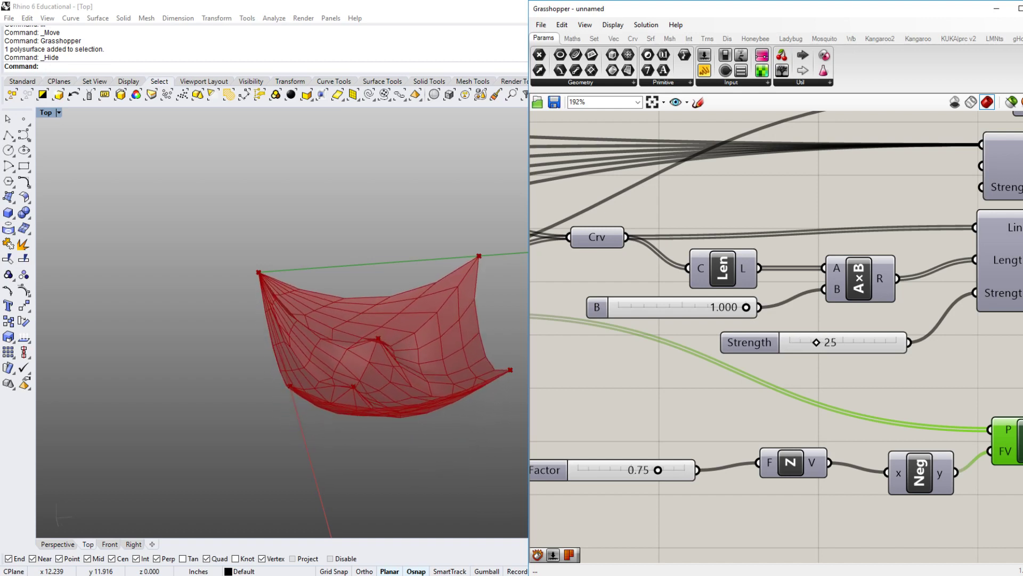
mouse_move(660, 469)
left_mouse_down()
mouse_move(669, 470)
mouse_move(652, 470)
left_mouse_up()
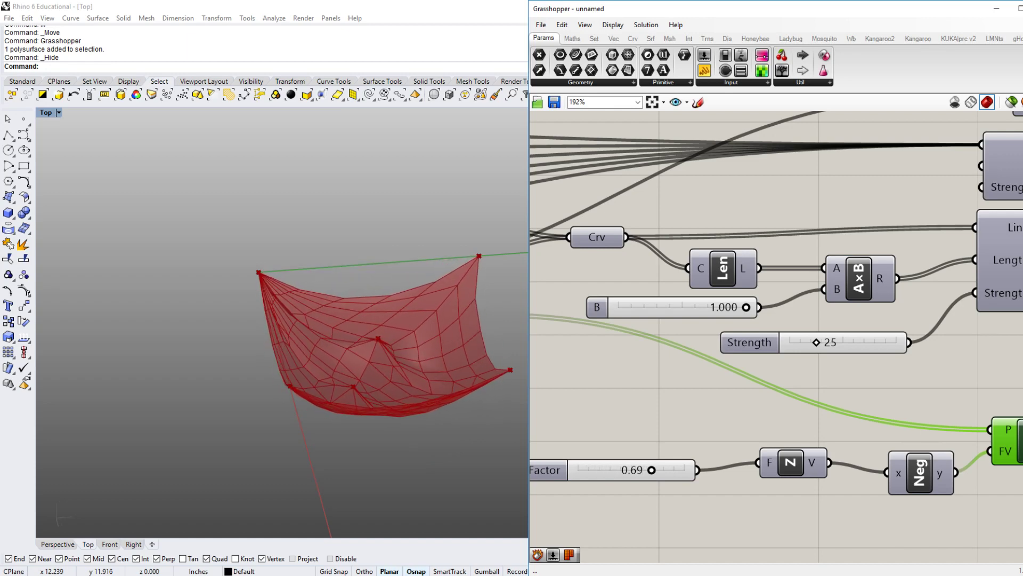
mouse_move(816, 342)
left_mouse_down()
mouse_move(796, 342)
mouse_move(807, 343)
left_mouse_up()
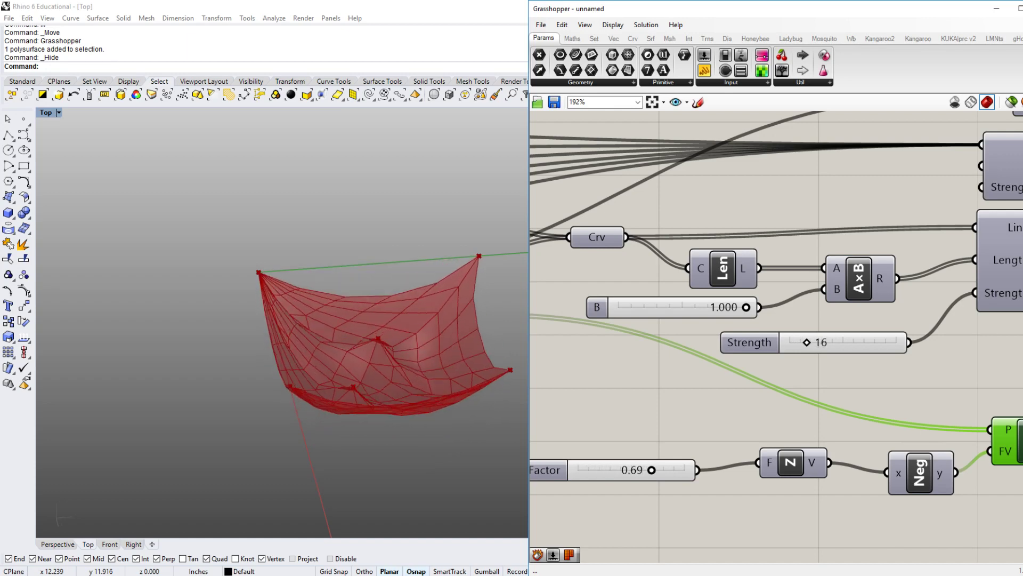
- Set the BouncySolver's On toggle to False and reset the simulation
scroll(768, 375, "down", 4)
right_click_drag(938, 375, 749, 377)
scroll(852, 380, "up", 3)
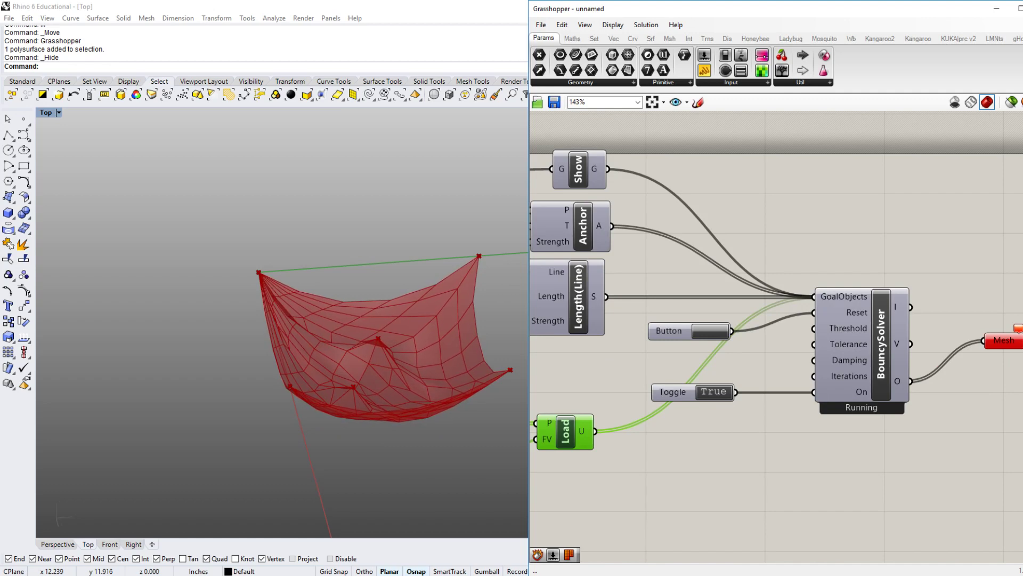
double_click(714, 391)
scroll(897, 328, "down", 4)
left_click(816, 329)
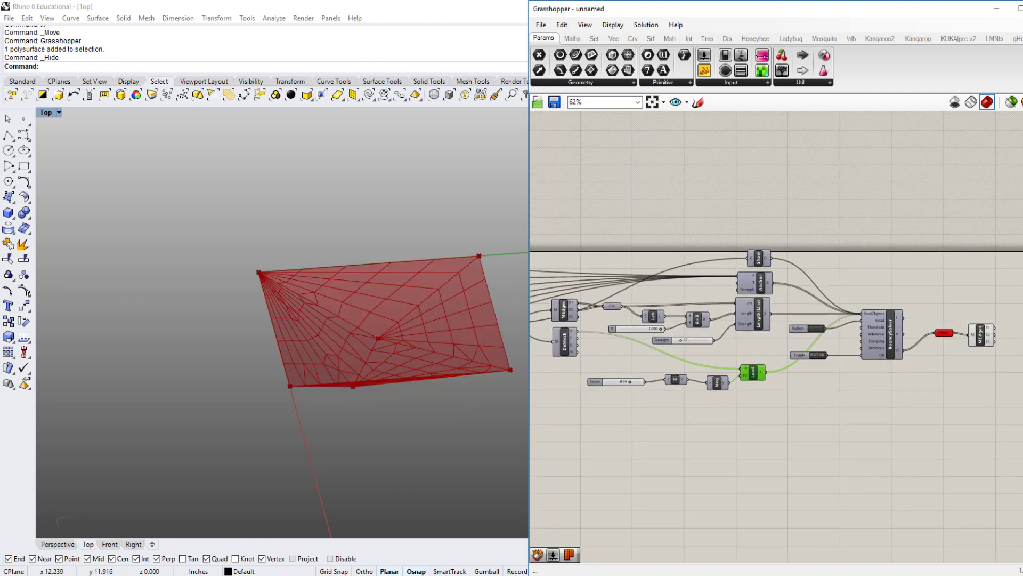
- Set the Min Count slider of the Custom Mesh Settings to 51 for a denser mesh
right_click_drag(586, 427, 970, 436)
right_click_drag(701, 437, 650, 450)
scroll(848, 445, "up", 7)
left_click_drag(637, 375, 688, 375)
scroll(688, 375, "down", 8)
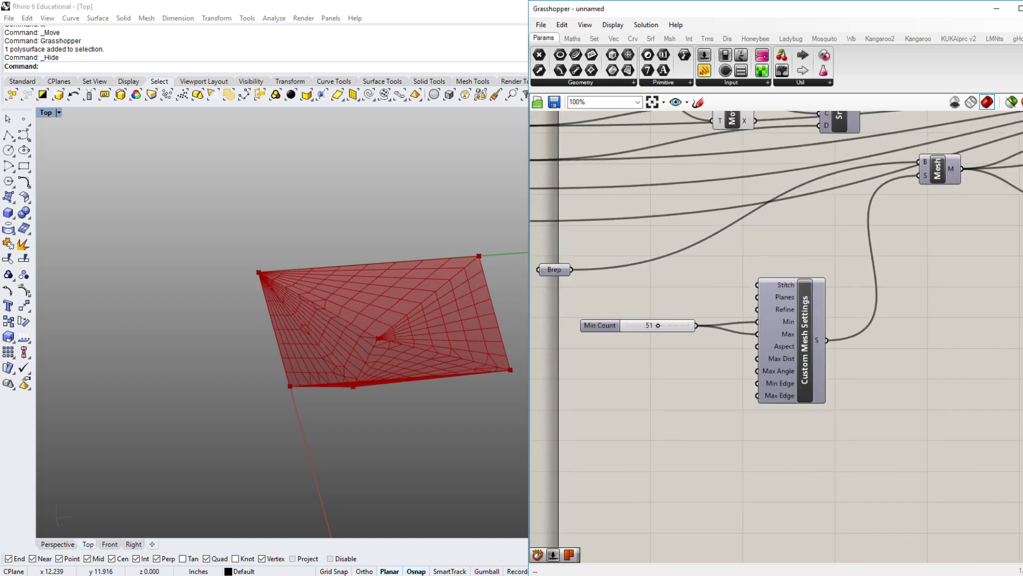
- Run the BouncySolver on the denser mesh with a fresh reset, inspect the relaxed form, and pause the solver
scroll(834, 279, "up", 4)
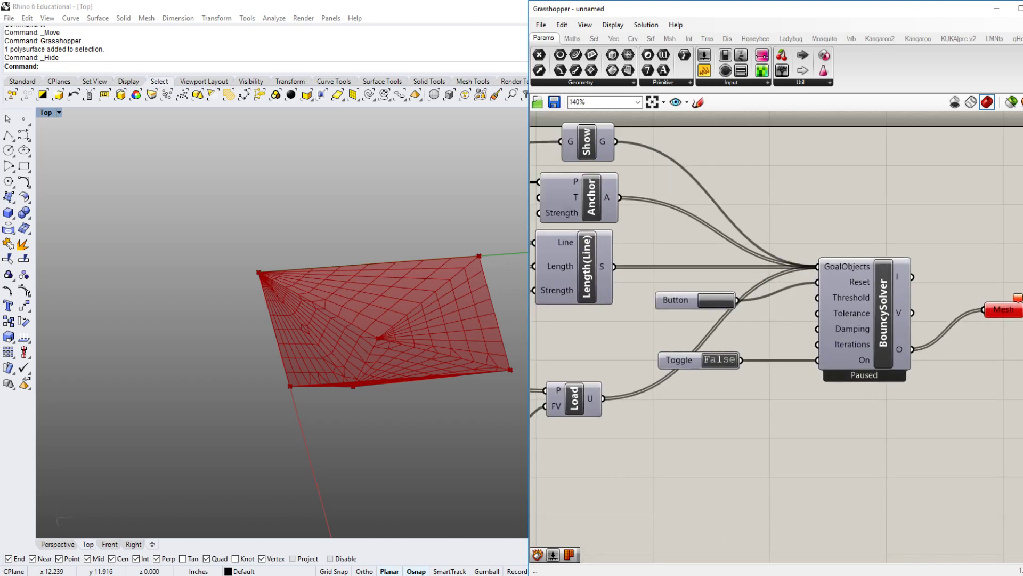
double_click(719, 360)
left_click(716, 300)
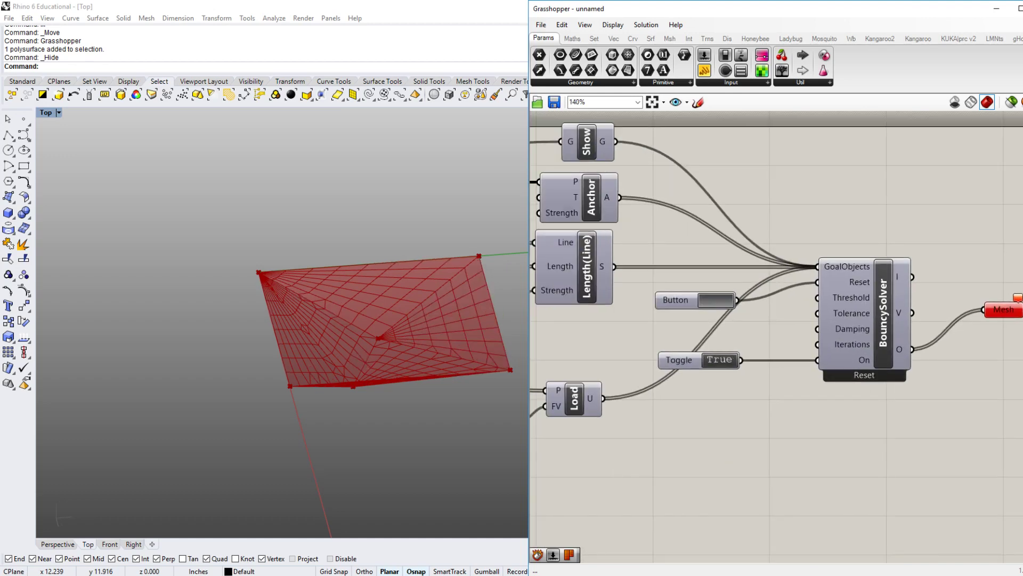
right_click_drag(351, 285, 298, 357, "ctrl+shift")
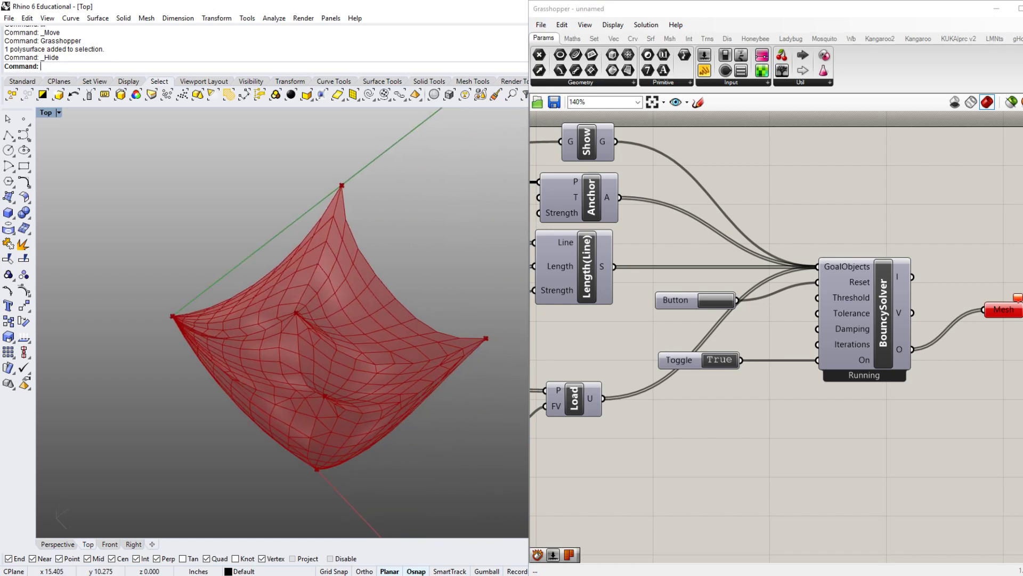
mouse_move(776, 437)
right_mouse_down()
mouse_move(725, 445)
mouse_move(761, 444)
right_mouse_up()
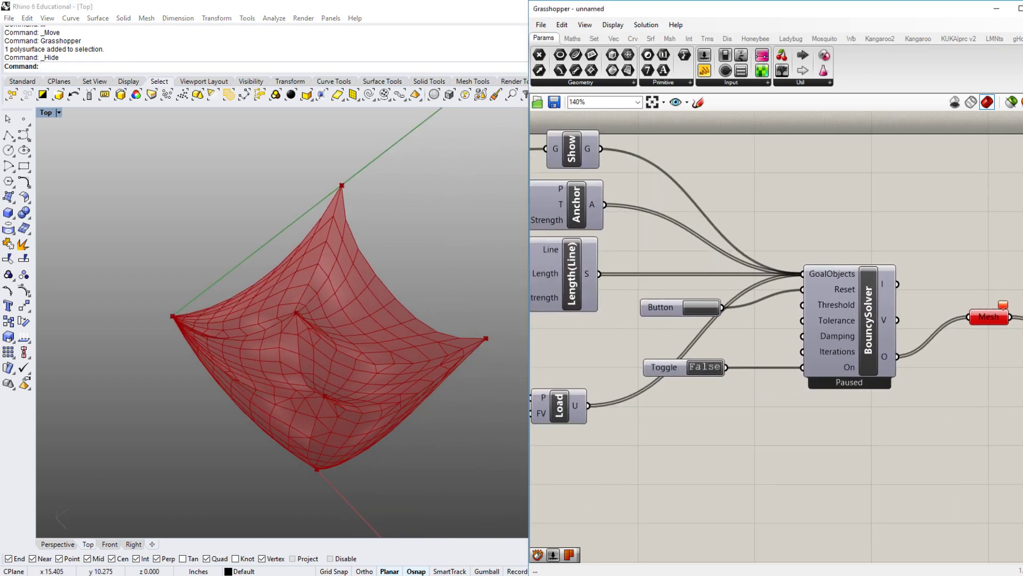
right_click_drag(916, 451, 708, 461)
left_click(780, 326)
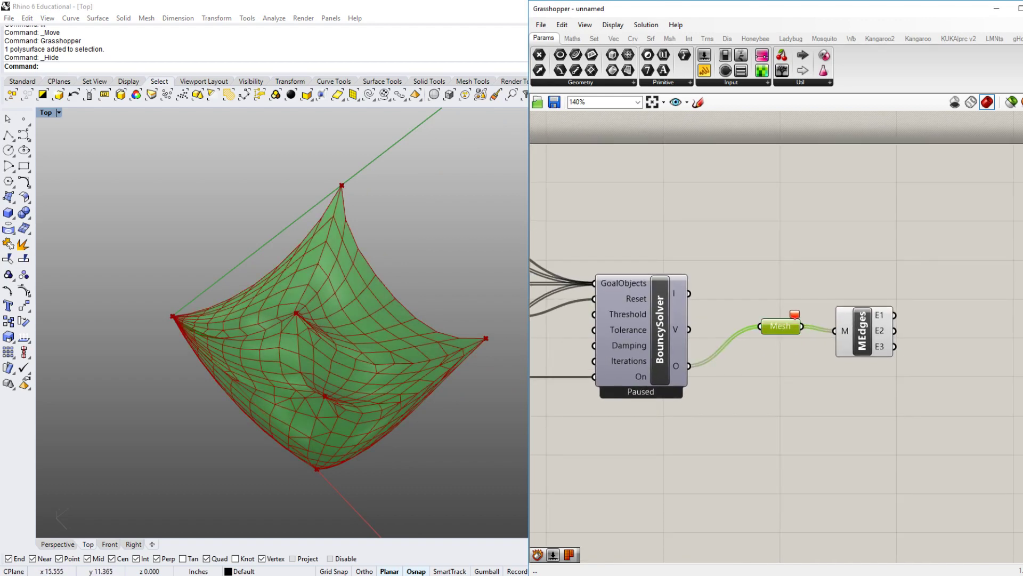
right_click(796, 365)
left_click(823, 423)
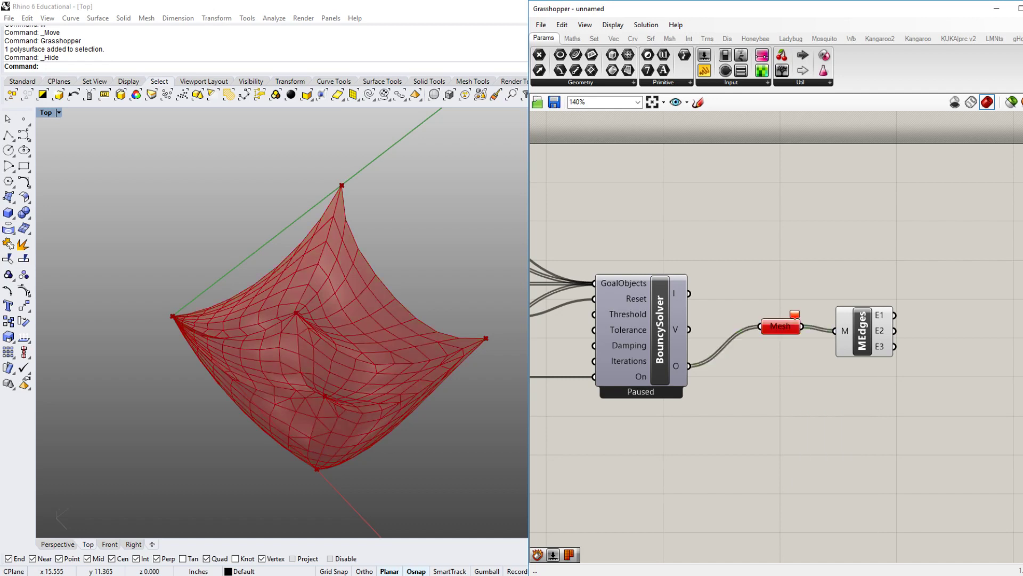
right_click_drag(823, 424, 850, 432)
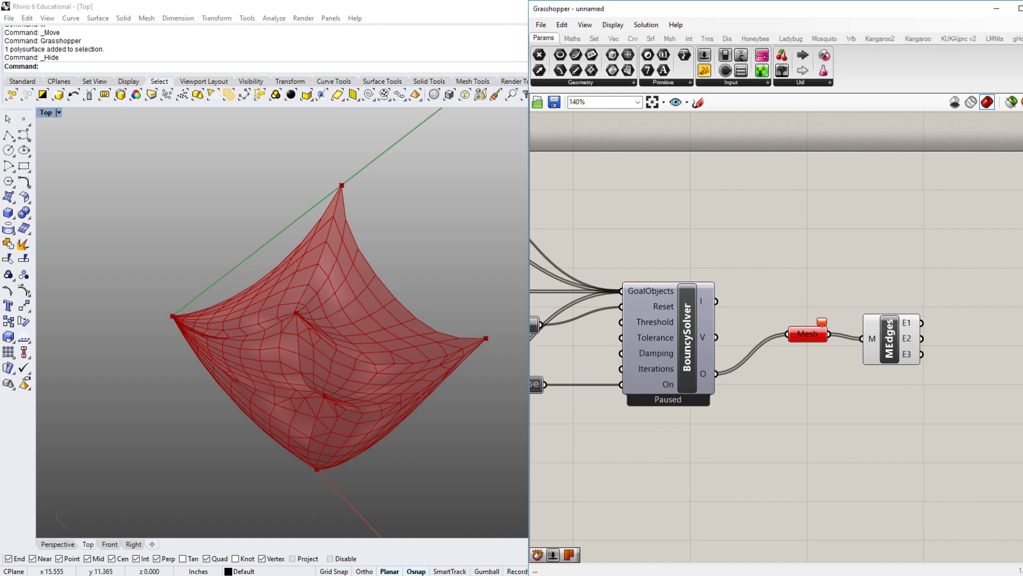
- Bake the solver's output Mesh parameter onto the Surface 1 layer
left_click(808, 334)
mouse_move(386, 397)
right_mouse_down()
mouse_move(407, 399)
mouse_move(399, 387)
right_mouse_up()
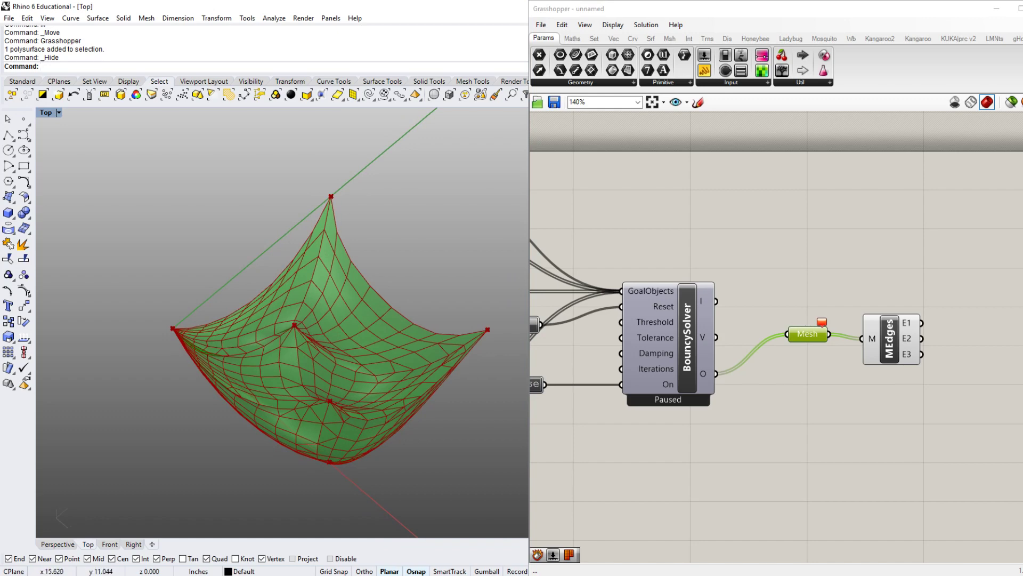
left_click(816, 353)
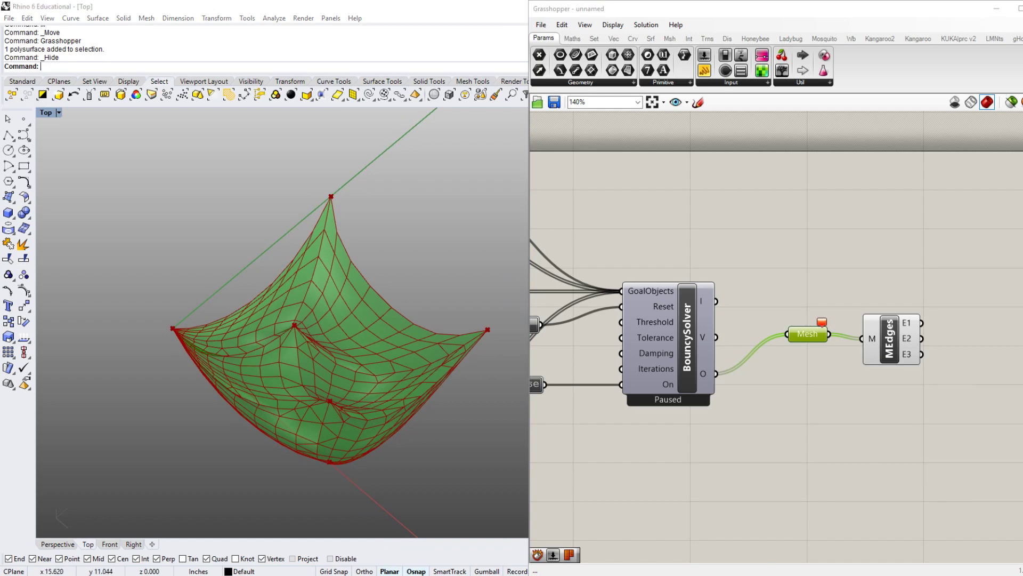
left_click(817, 338)
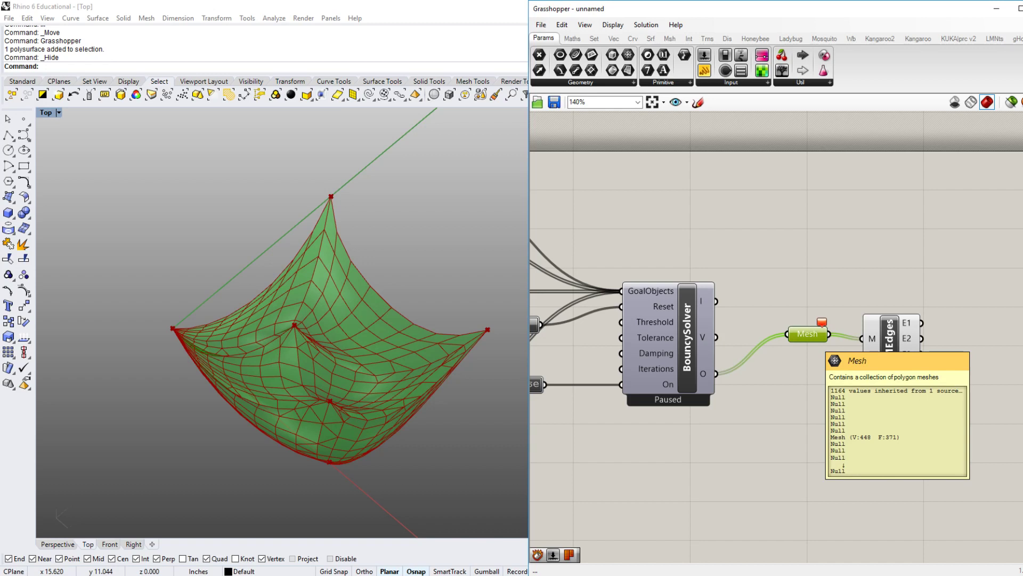
right_click(811, 334)
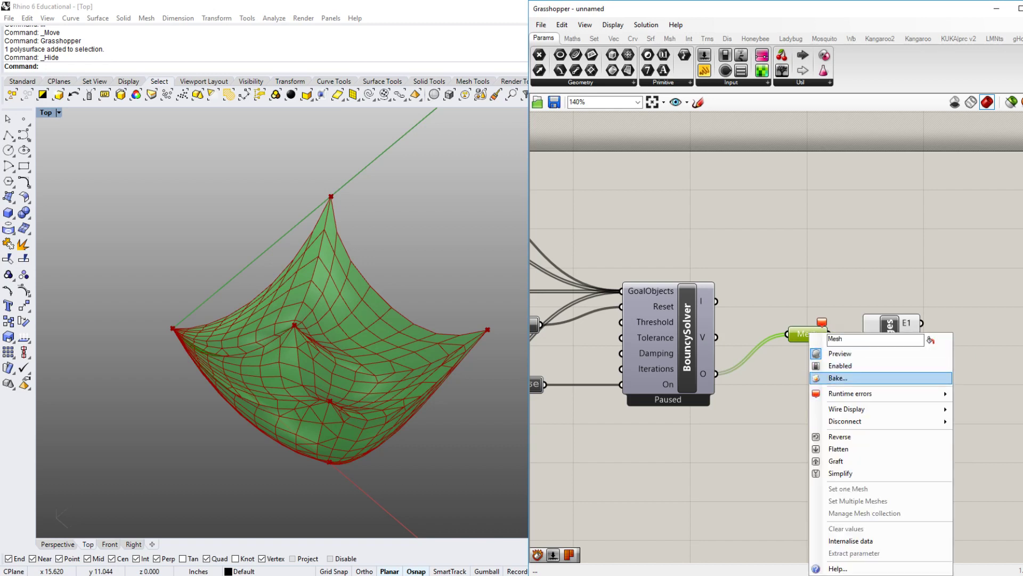
left_click(838, 378)
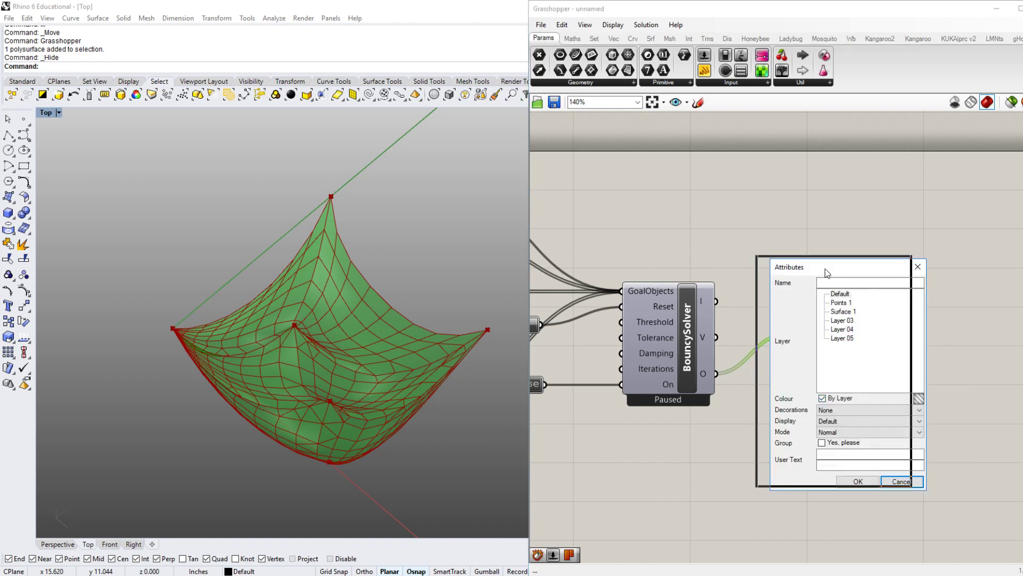
left_click_drag(825, 267, 716, 240)
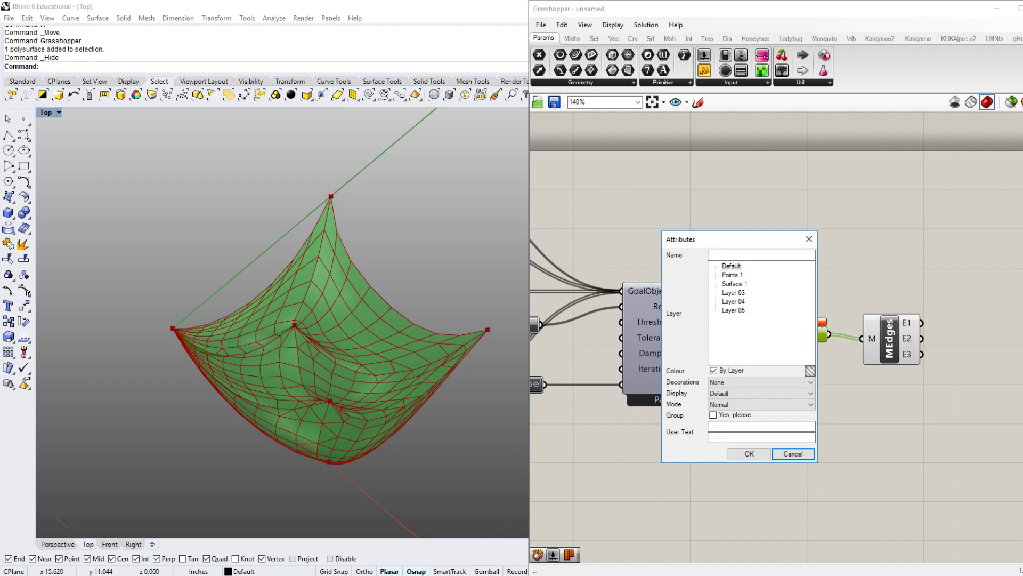
left_click(734, 283)
left_click(748, 454)
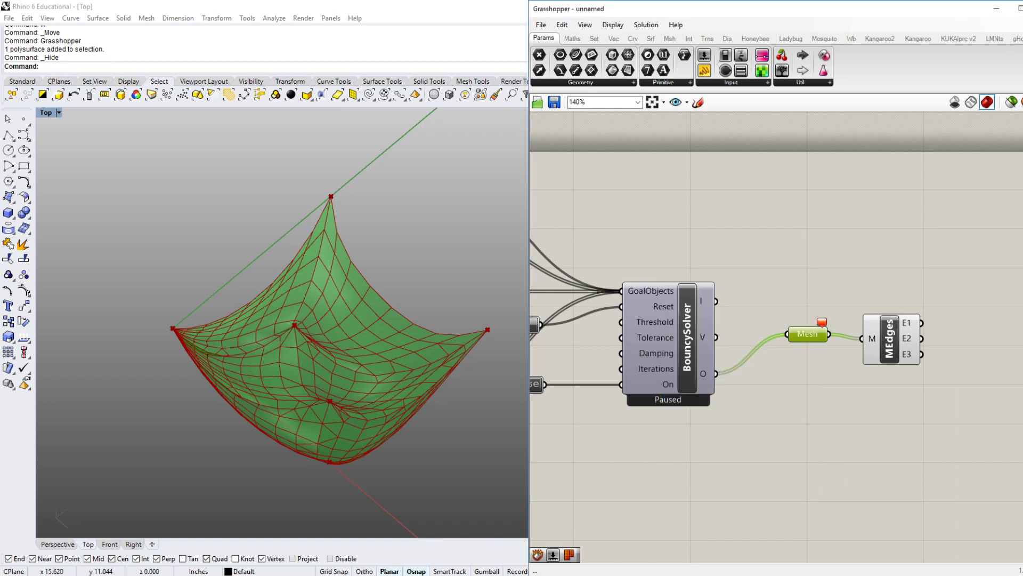
- Collapse the Grasshopper window and turn on the Surface 1 and Points 1 layers in Rhino
left_click(391, 368)
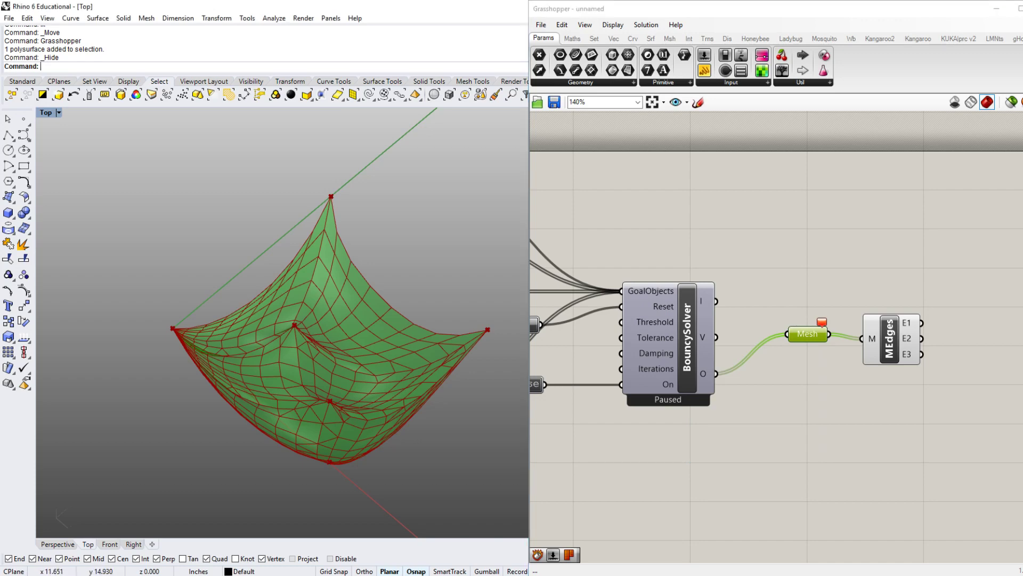
double_click(693, 9)
scroll(407, 332, "down", 7)
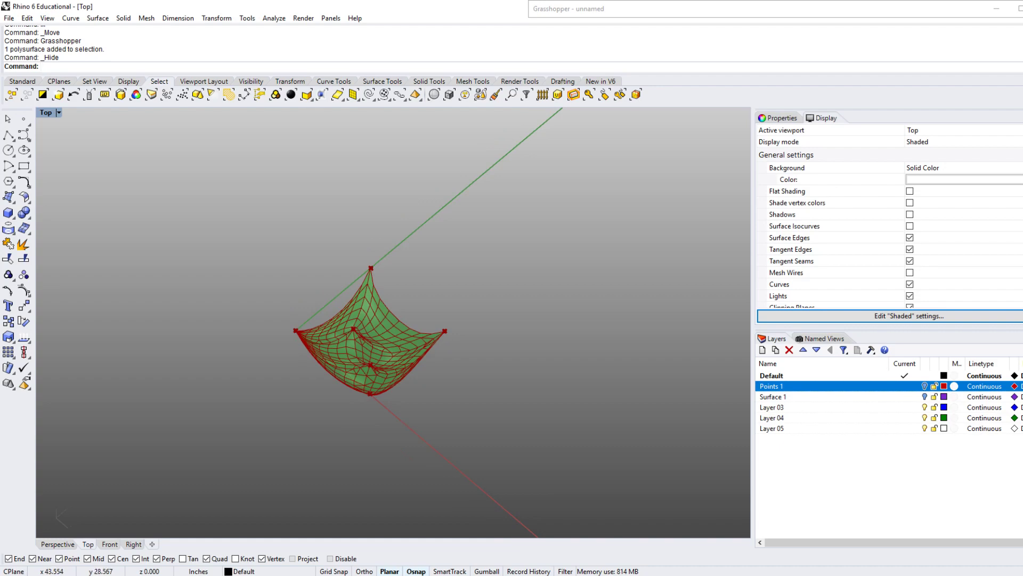
left_click(924, 396)
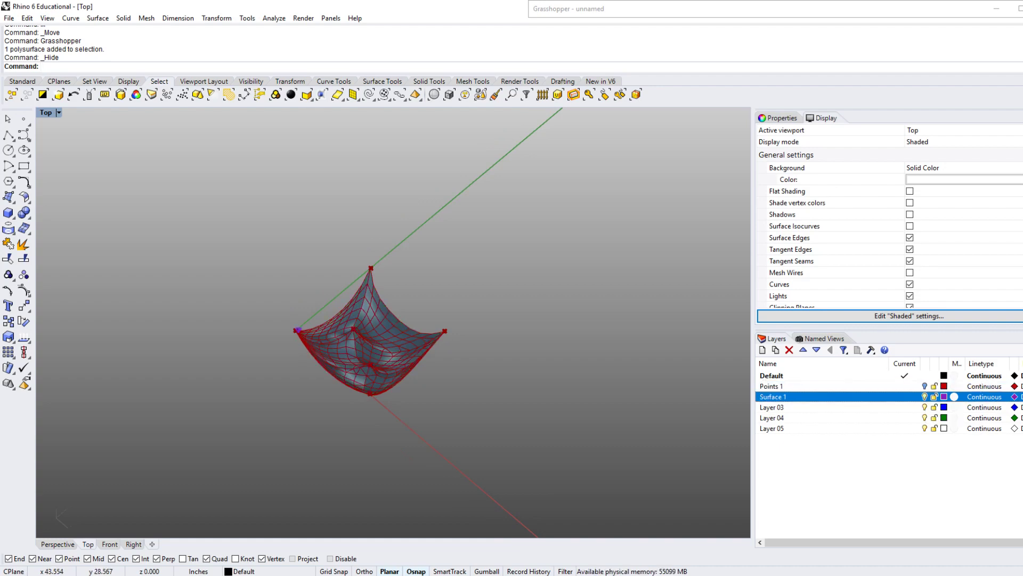
left_click(925, 386)
- Move the baked mesh clear of the Grasshopper preview and switch the viewport to the Rendered display mode
scroll(350, 361, "up", 9)
left_click(304, 322)
scroll(304, 321, "down", 8)
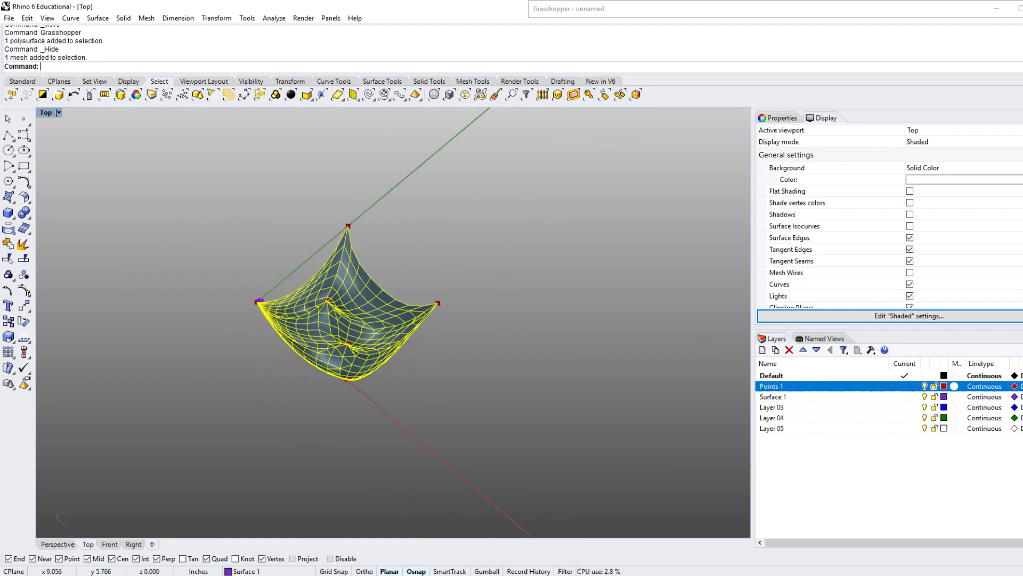
left_click_drag(376, 329, 498, 433)
key("Escape")
right_click_drag(555, 475, 613, 453, "ctrl+shift")
key("ctrl+alt+r")
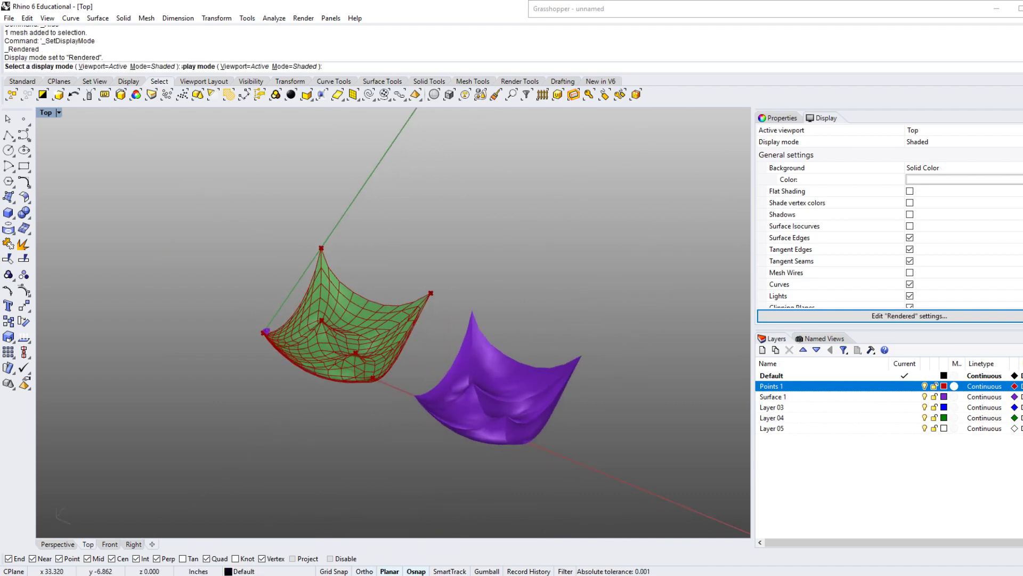
- Delete the purple mesh baked beside the Grasshopper preview
mouse_move(438, 403)
right_mouse_down("ctrl+shift")
mouse_move(445, 223)
mouse_move(464, 373)
mouse_move(506, 224)
mouse_move(474, 352)
right_mouse_up("ctrl+shift")
left_click(474, 416)
type("D")
key("Return")
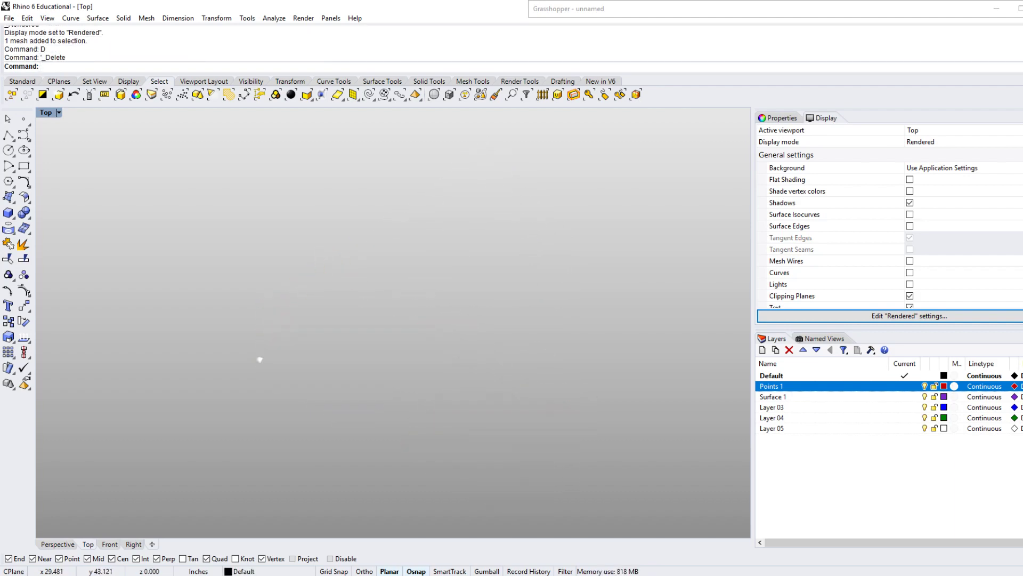
- Restore the Grasshopper window and review the definition from the Min Count slider through to the BouncySolver
double_click(763, 8)
right_click_drag(865, 302, 966, 296)
scroll(965, 295, "down", 5)
right_click_drag(743, 296, 965, 298)
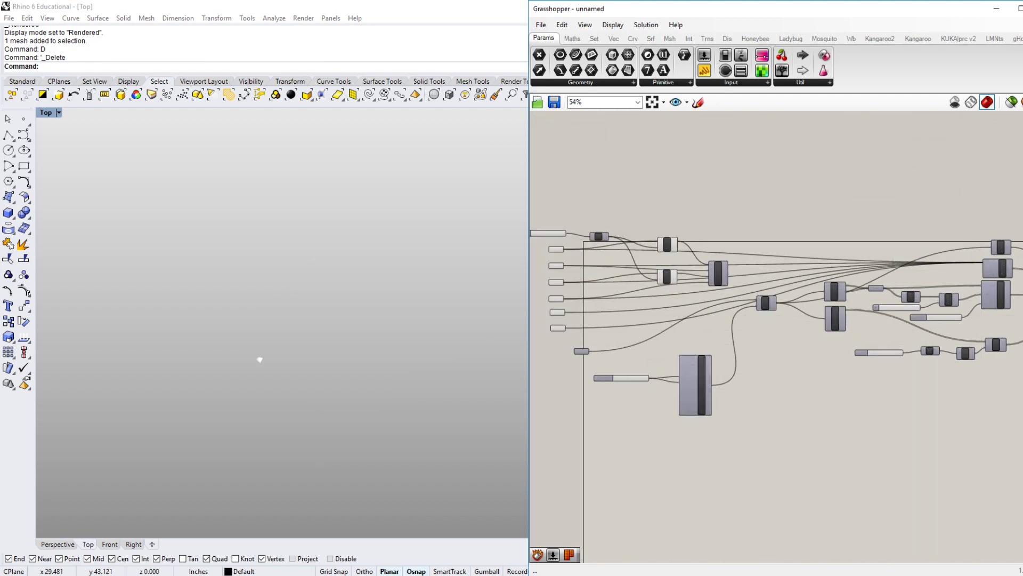
scroll(610, 383, "up", 6)
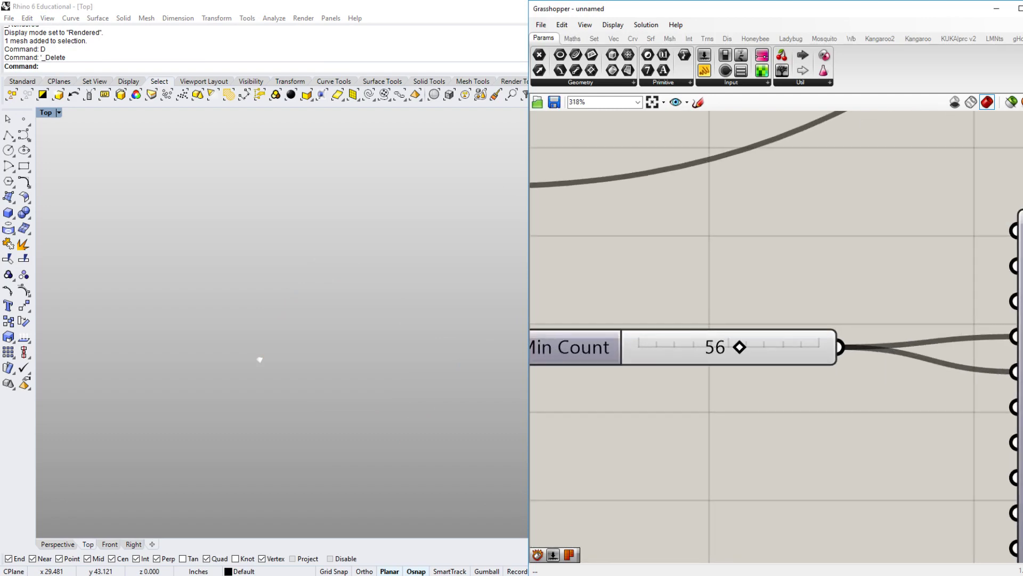
scroll(713, 271, "down", 8)
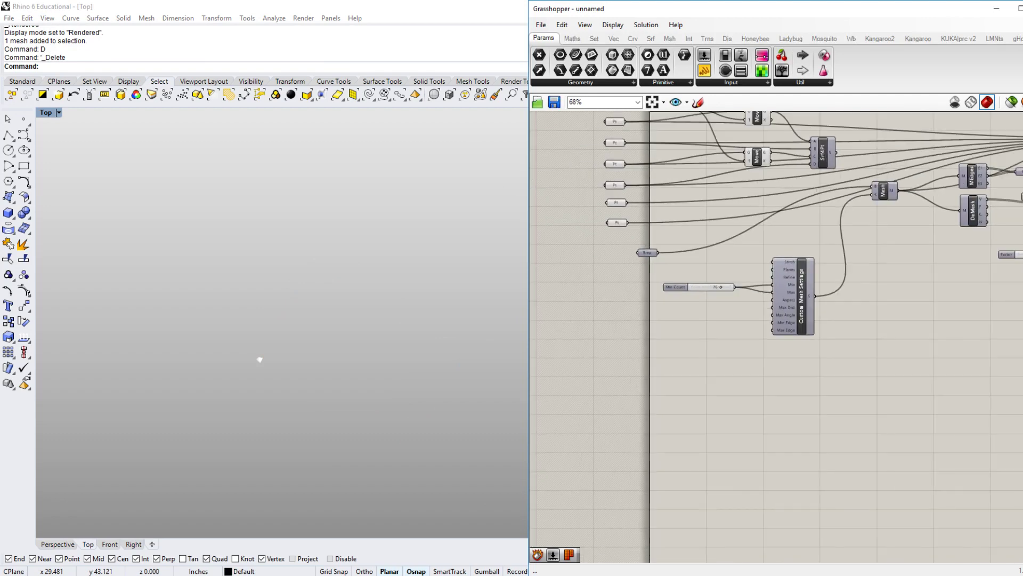
right_click_drag(959, 272, 610, 336)
right_click_drag(996, 282, 810, 320)
scroll(863, 320, "up", 3)
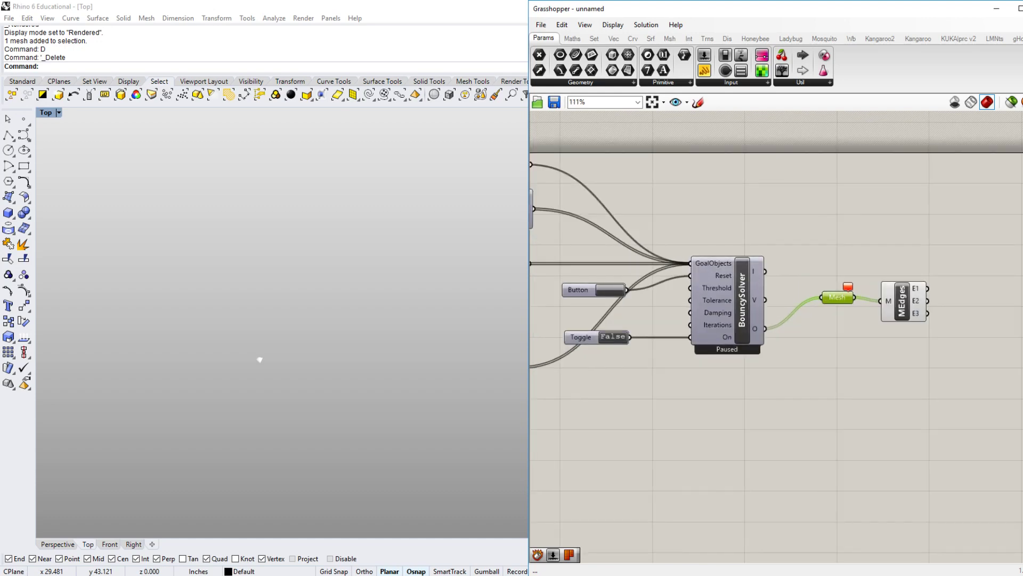
- Return the Rhino viewport to the Shaded display mode
mouse_move(260, 352)
right_mouse_down()
mouse_move(306, 355)
mouse_move(183, 338)
right_mouse_up()
key("ctrl+alt+s")
scroll(304, 354, "up", 8)
scroll(183, 339, "down", 3)
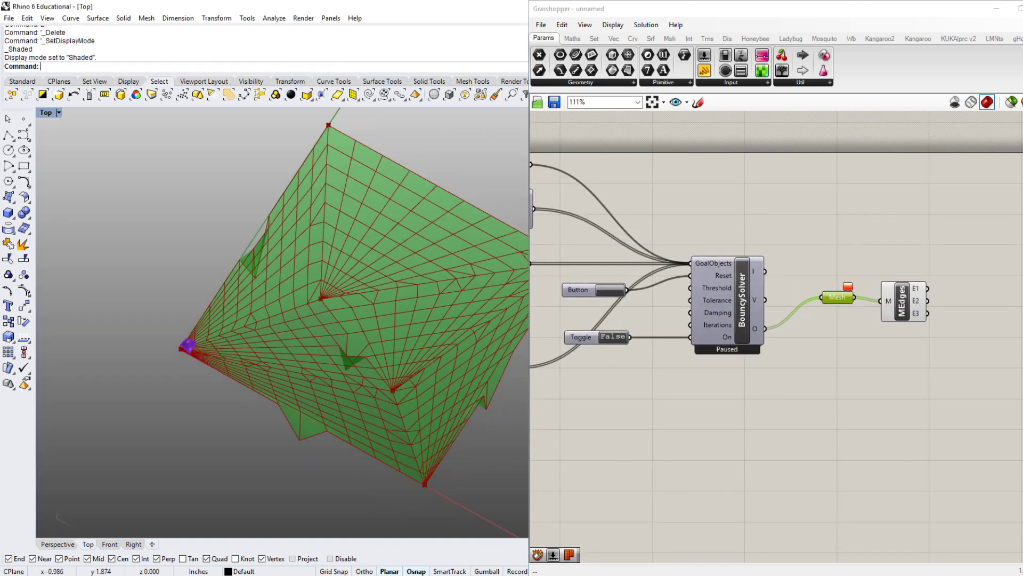
- Delete all remaining Rhino geometry and set the BouncySolver's toggle to True
key("ctrl+a")
key("Delete")
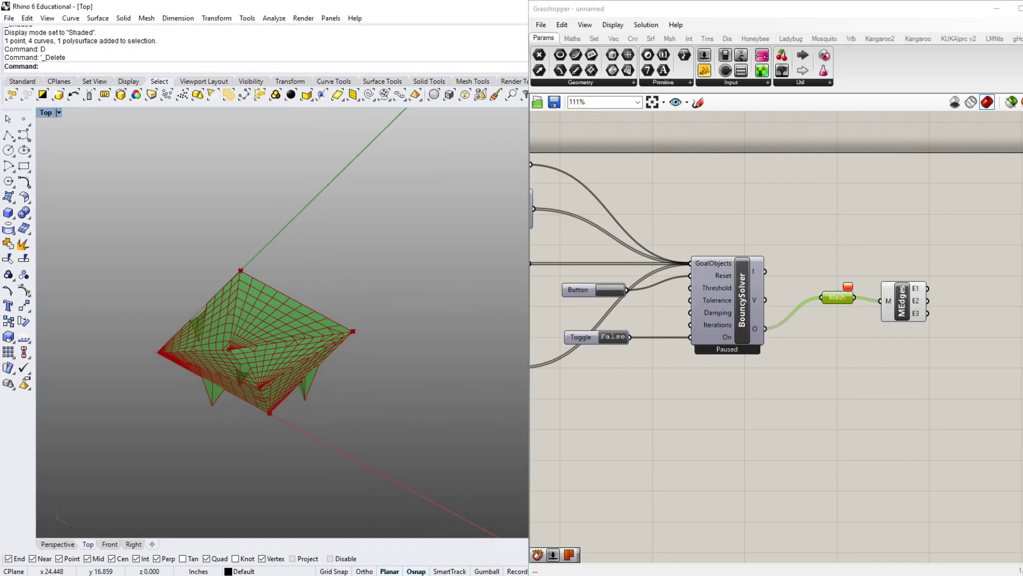
right_click_drag(736, 394, 813, 433)
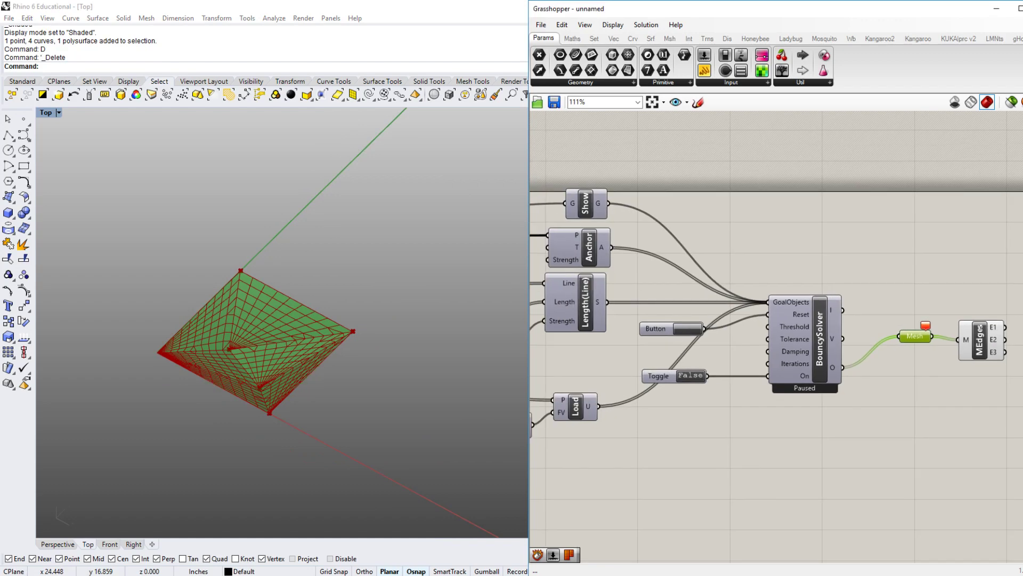
double_click(690, 375)
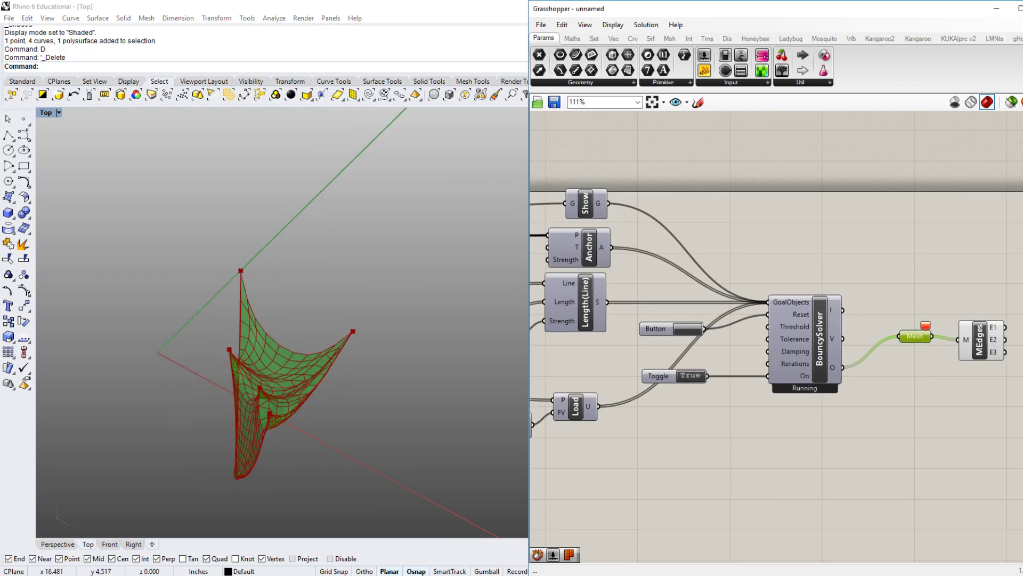
- Undo the deletion and remove only the small polysurface and its vertical curves near the origin
key("ctrl+z")
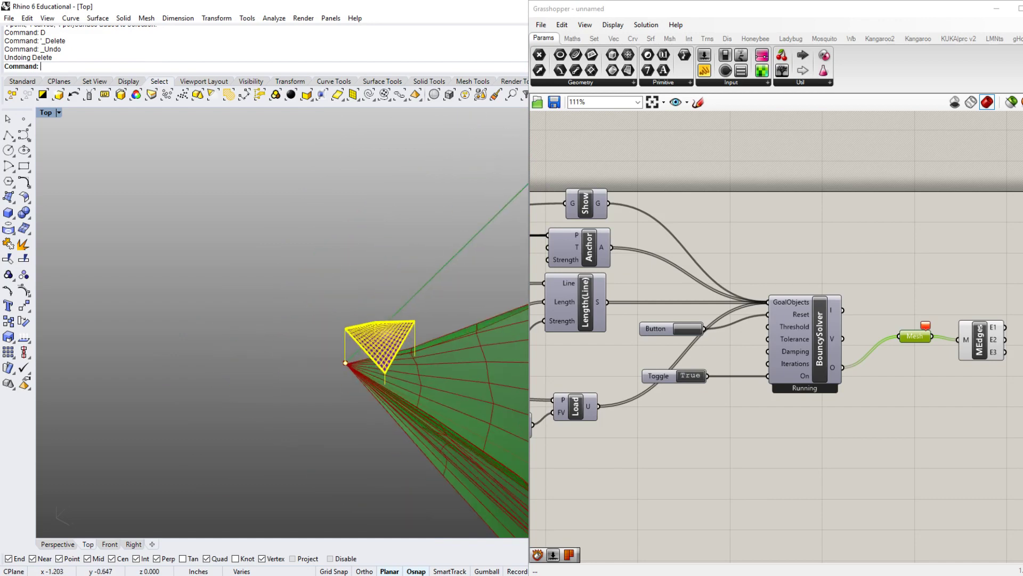
scroll(241, 307, "down", 4)
key("Escape")
scroll(351, 343, "up", 11)
left_click_drag(394, 245, 165, 321)
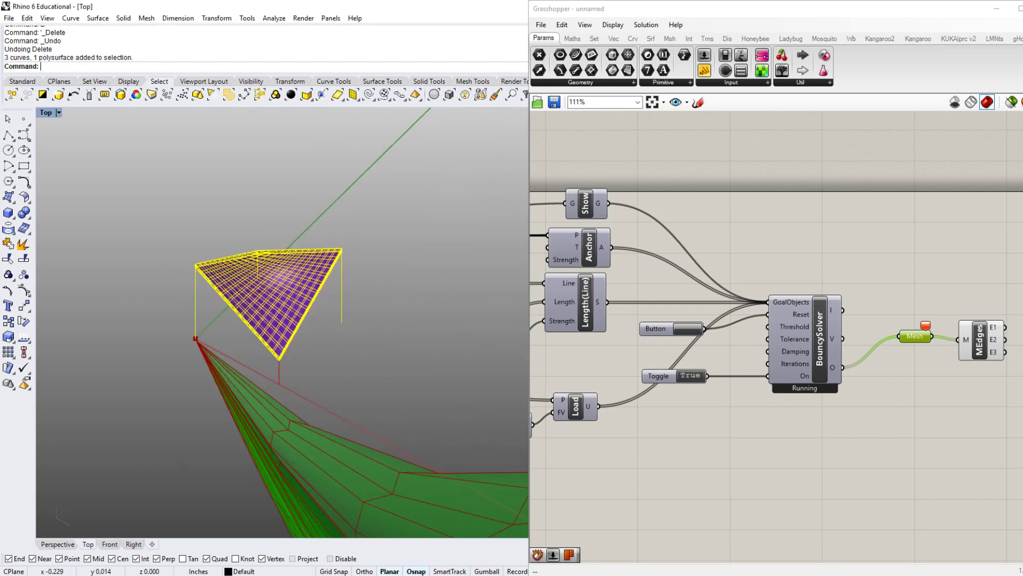
key("Delete")
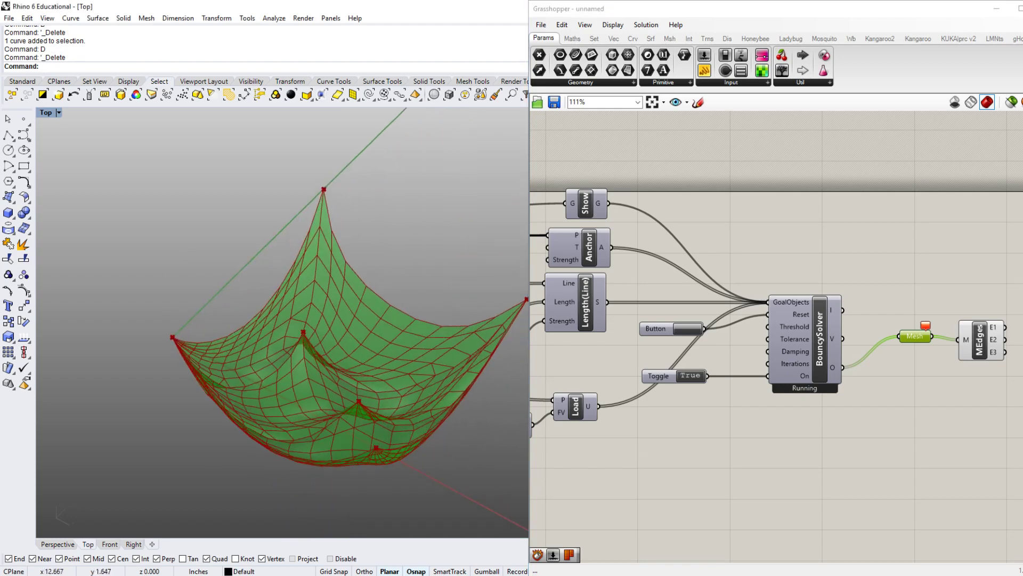
- Set the line-length multiplier slider B to 0.667 and the Strength slider to 11 while the solver runs
right_click_drag(282, 298, 326, 242, "ctrl+shift")
right_click_drag(341, 405, 349, 267, "ctrl+shift")
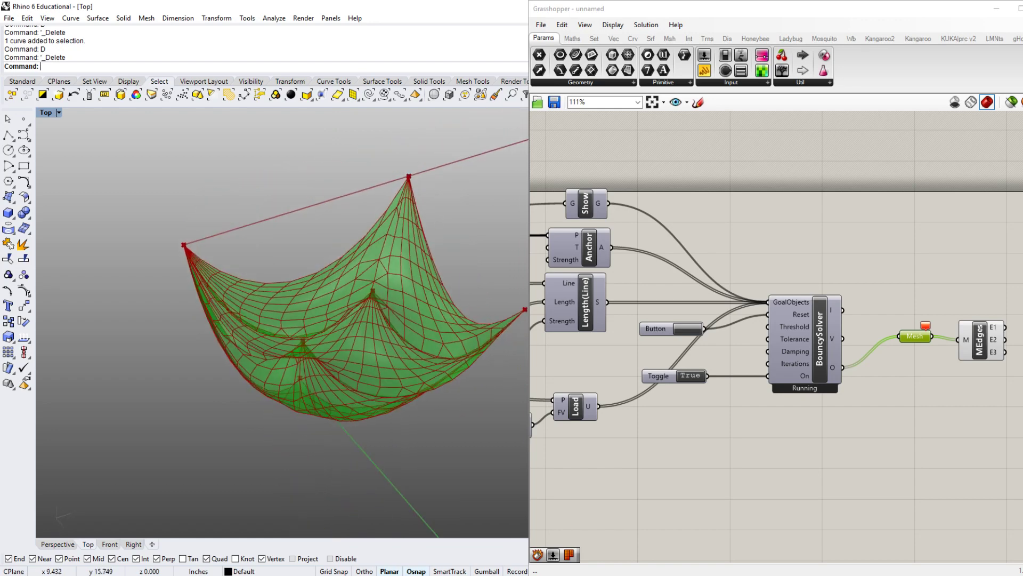
right_click_drag(596, 351, 910, 385)
scroll(703, 365, "up", 5)
left_click_drag(731, 356, 664, 356)
scroll(754, 360, "down", 1)
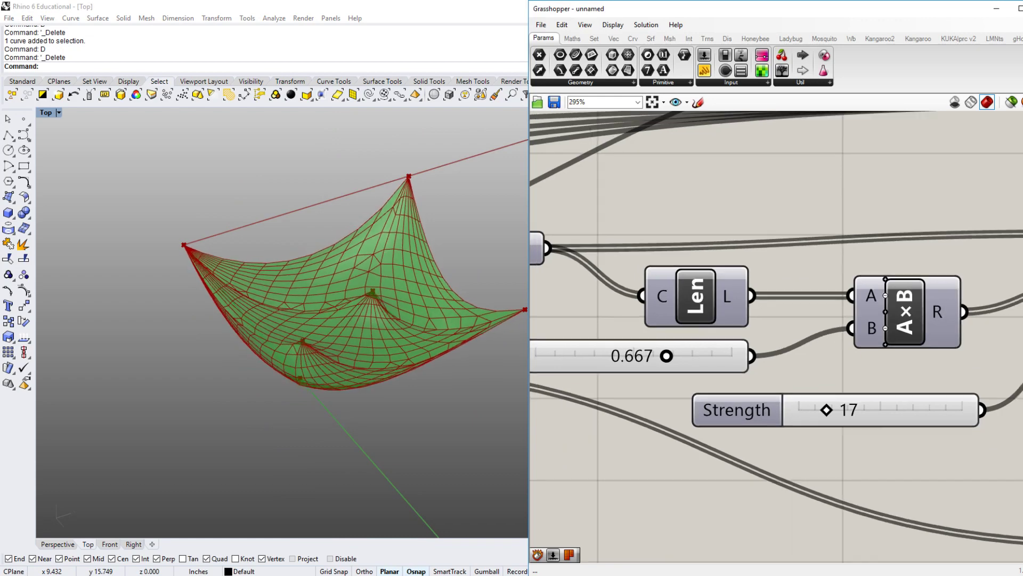
scroll(739, 350, "down", 3)
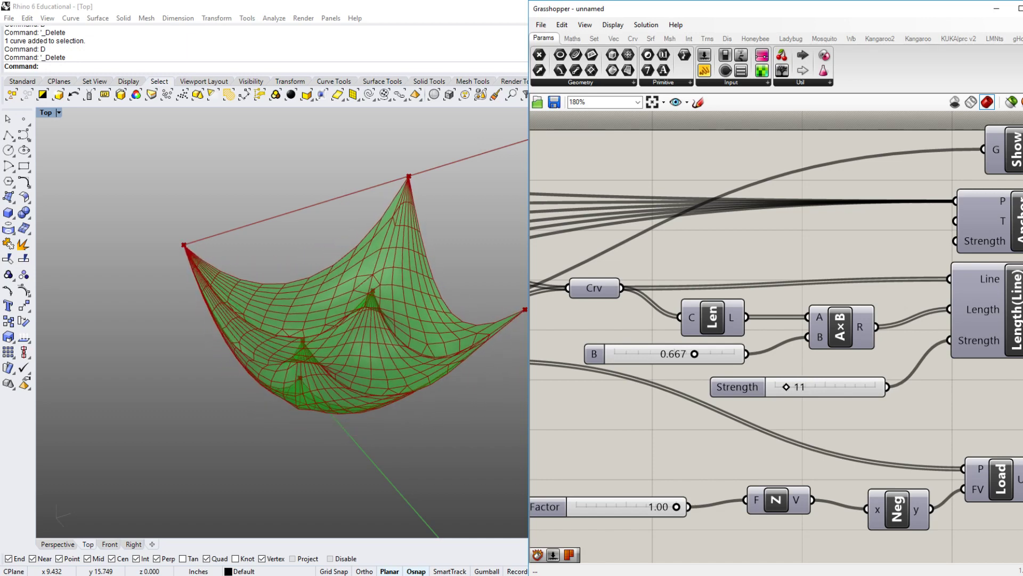
- Bake the relaxed form from the solver's output Mesh parameter into Rhino
right_click_drag(283, 267, 258, 358, "ctrl+shift")
scroll(630, 260, "down", 6)
right_click_drag(980, 308, 862, 360)
scroll(711, 334, "up", 3)
right_click(734, 330)
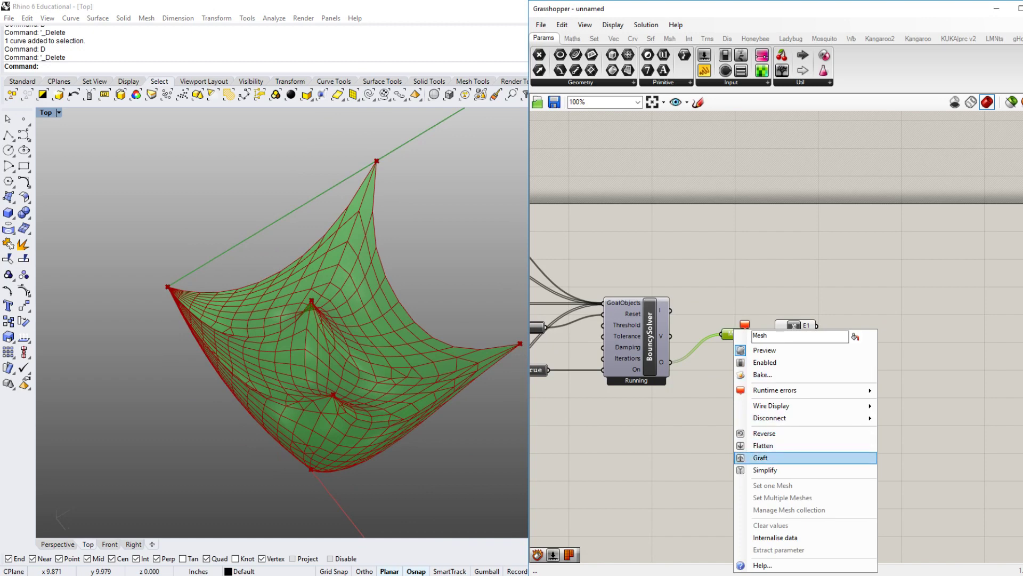
left_click(757, 457)
right_click(734, 332)
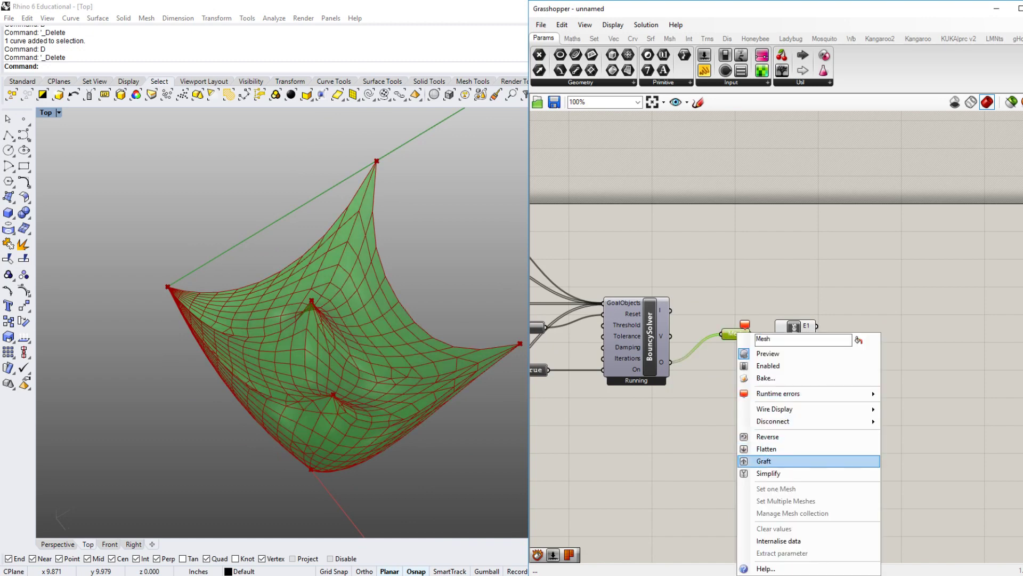
left_click(757, 378)
left_click(792, 485)
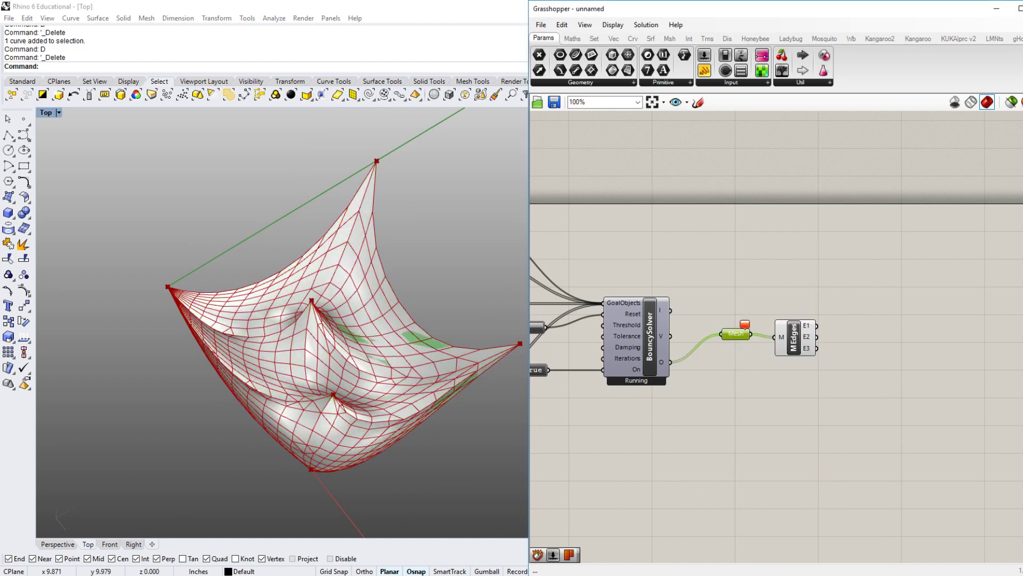
left_click(757, 395)
- Collapse the Grasshopper window and move the baked mesh along the red axis, clear of the anchor points
left_click(996, 9)
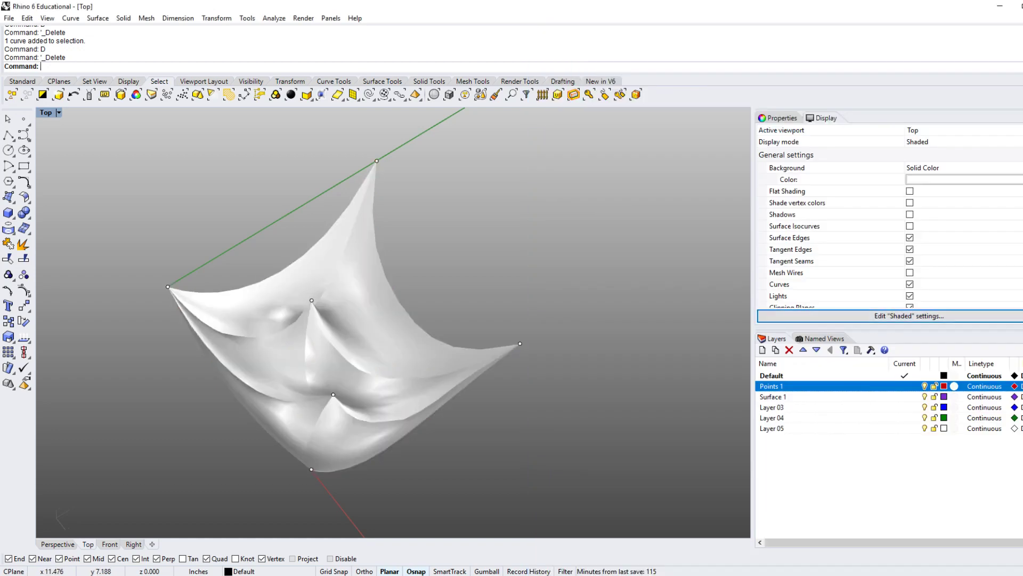
scroll(480, 272, "down", 2)
left_click(427, 303)
scroll(448, 285, "down", 4)
left_click_drag(426, 356, 538, 500, "shift")
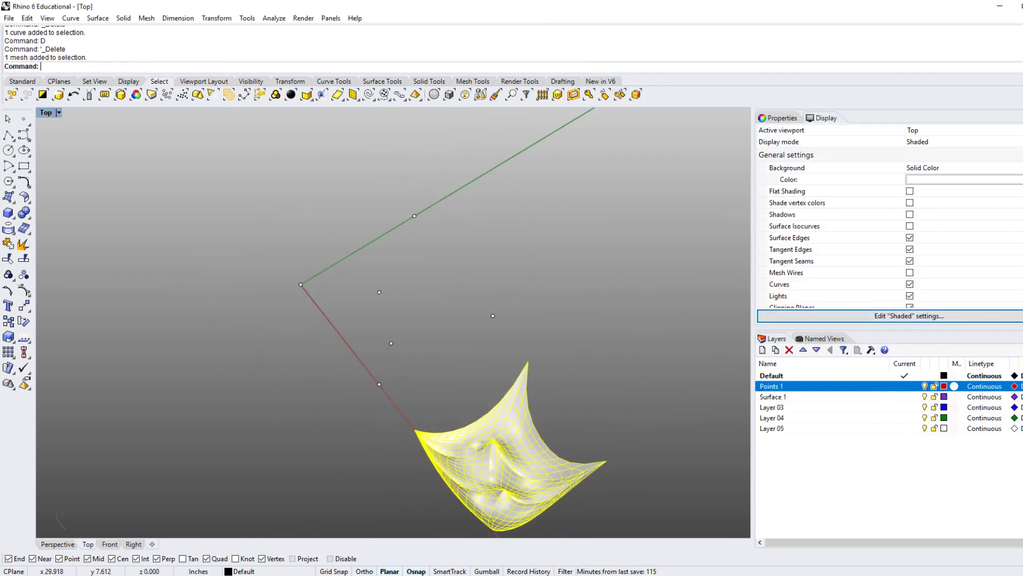
- Flip the baked mesh upside down with Rotate3D, turning it 180 degrees about an axis through its upper corner
right_click_drag(538, 500, 519, 436)
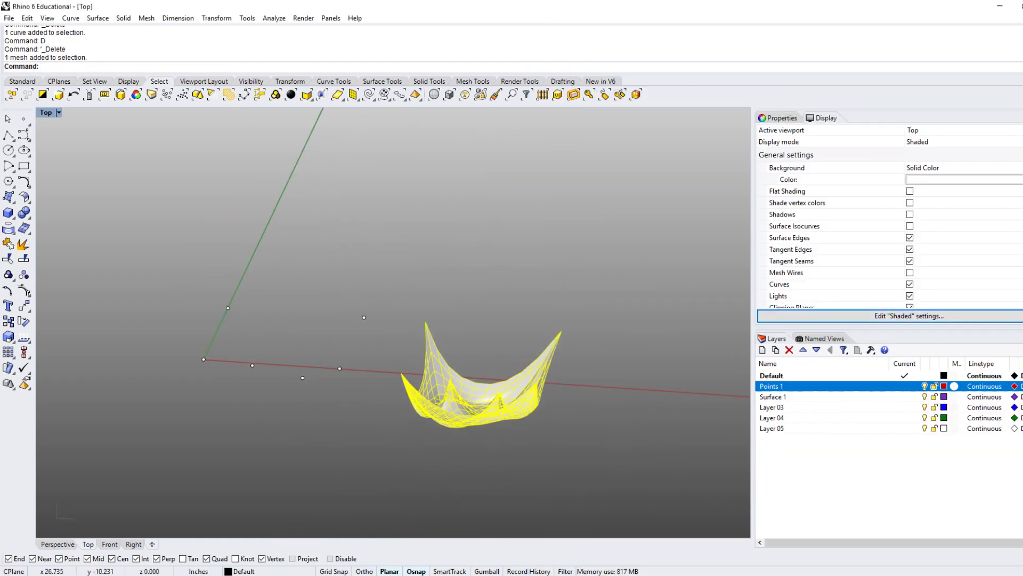
key("r")
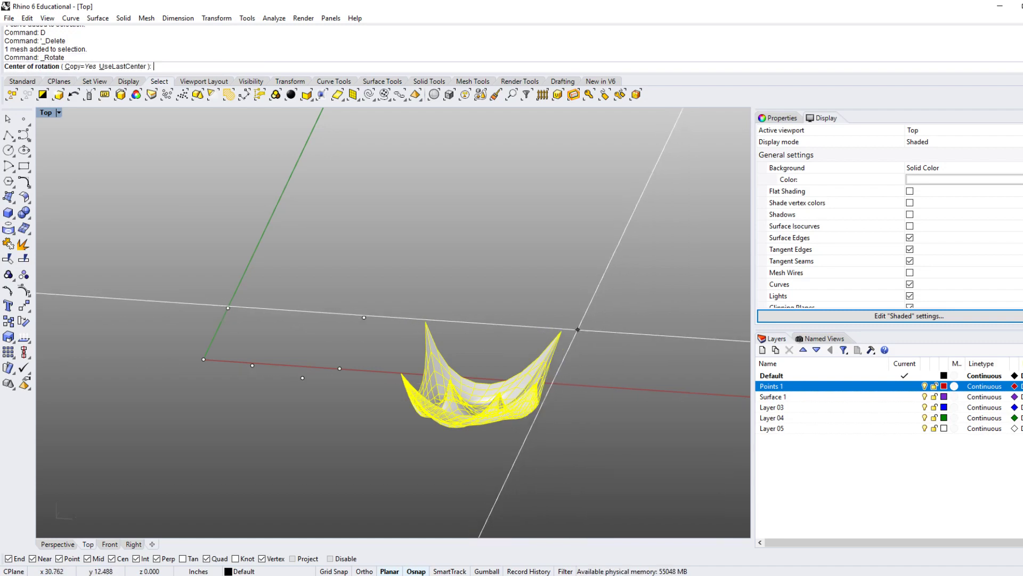
key("Escape")
key("r")
left_click(561, 331)
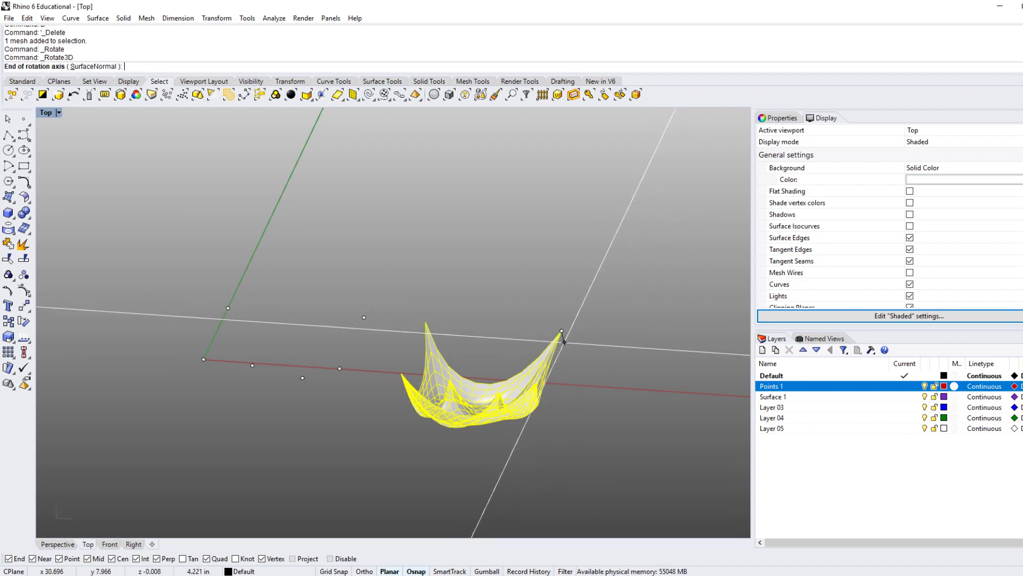
left_click(496, 468)
left_click(228, 309)
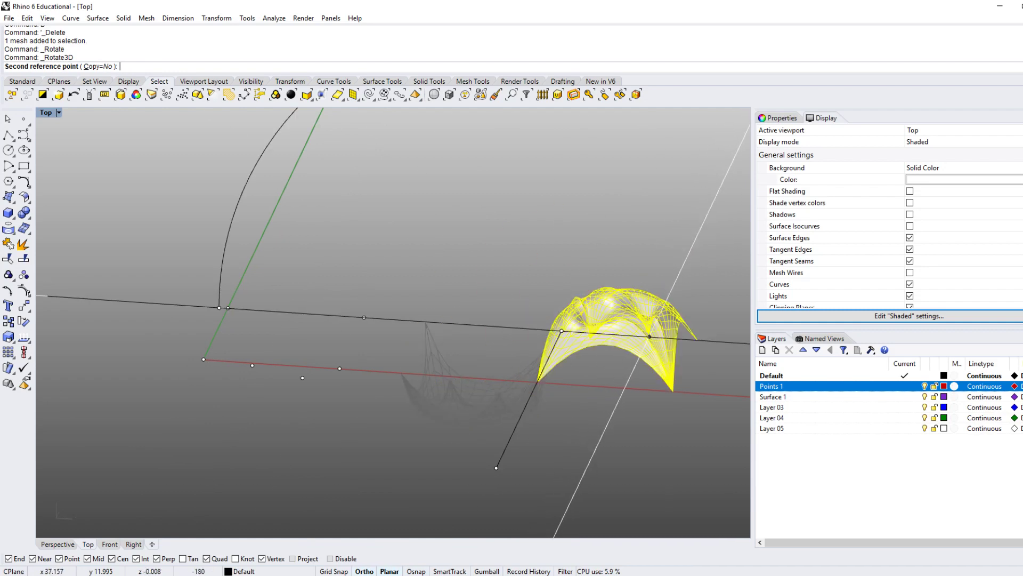
left_click(649, 336)
key("Escape")
- Inspect the inverted shell and convert its mesh into a NURBS polysurface with MeshToNURB
mouse_move(720, 469)
right_mouse_down("ctrl+shift")
mouse_move(671, 532)
mouse_move(586, 462)
mouse_move(397, 461)
mouse_move(340, 510)
right_mouse_up("ctrl+shift")
scroll(671, 532, "up", 6)
right_click_drag(373, 373, 262, 373, "ctrl+shift")
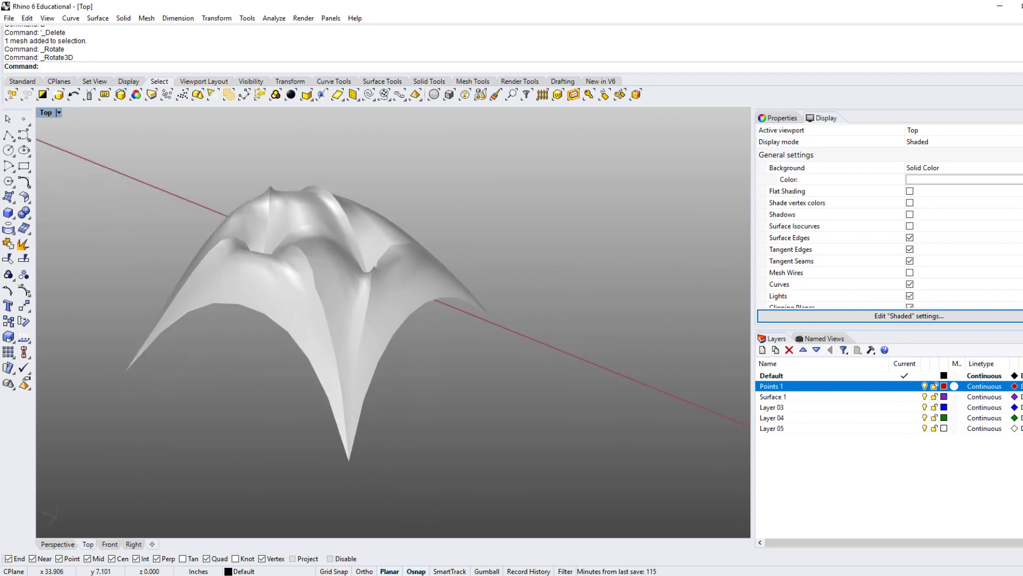
right_click_drag(320, 341, 427, 485)
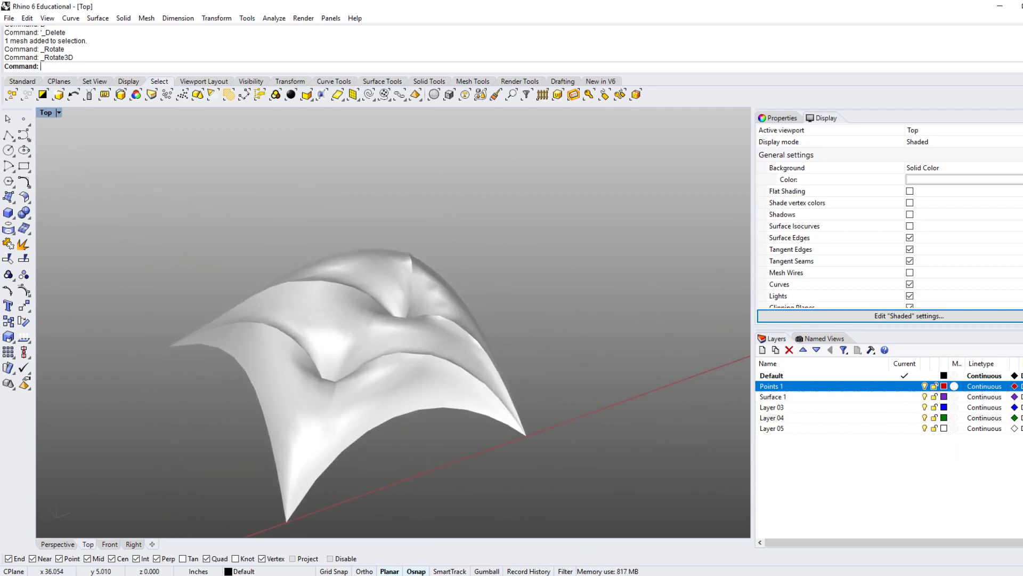
left_click(373, 373)
right_click_drag(373, 373, 411, 458)
right_click_drag(411, 458, 383, 430)
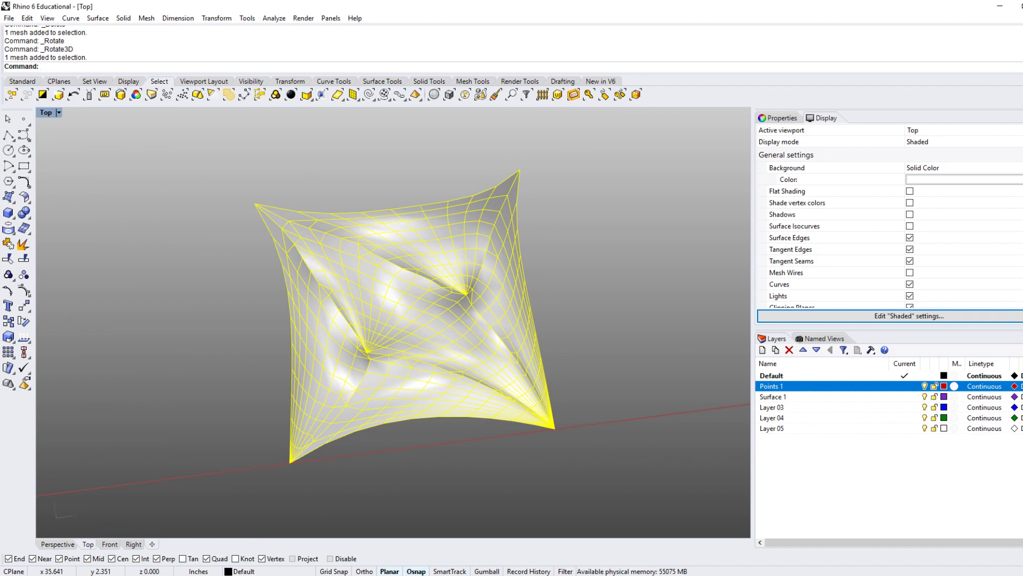
type("Mesh")
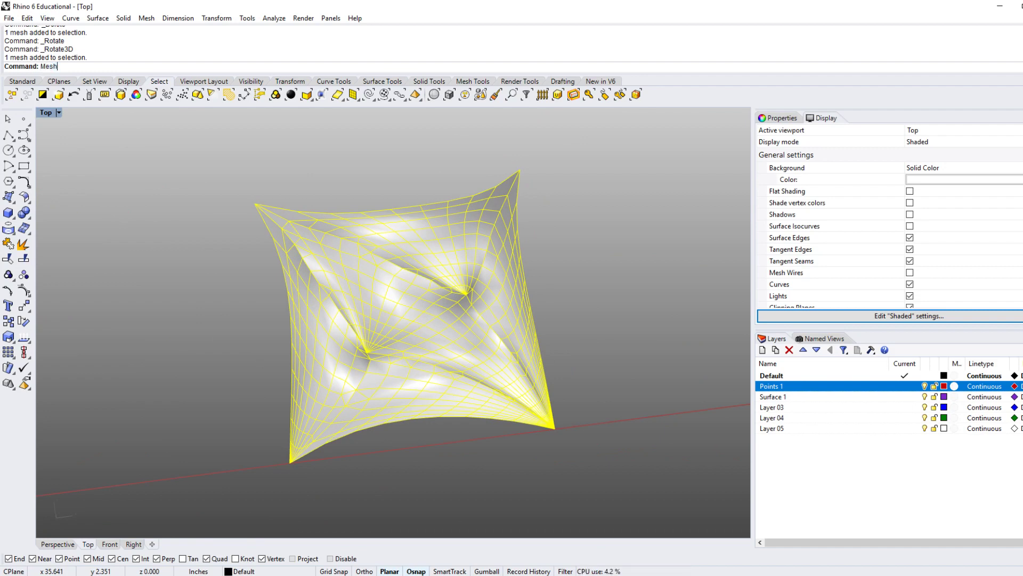
type("ToNURB")
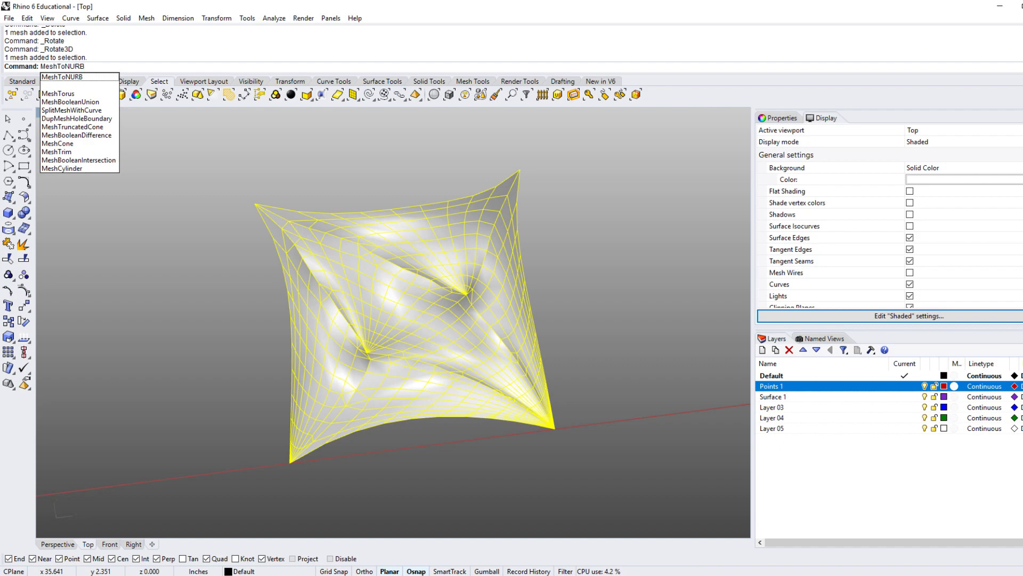
key("Return")
- Move the converted polysurface away from the original mesh so that the two stand side by side
scroll(537, 282, "up", 2)
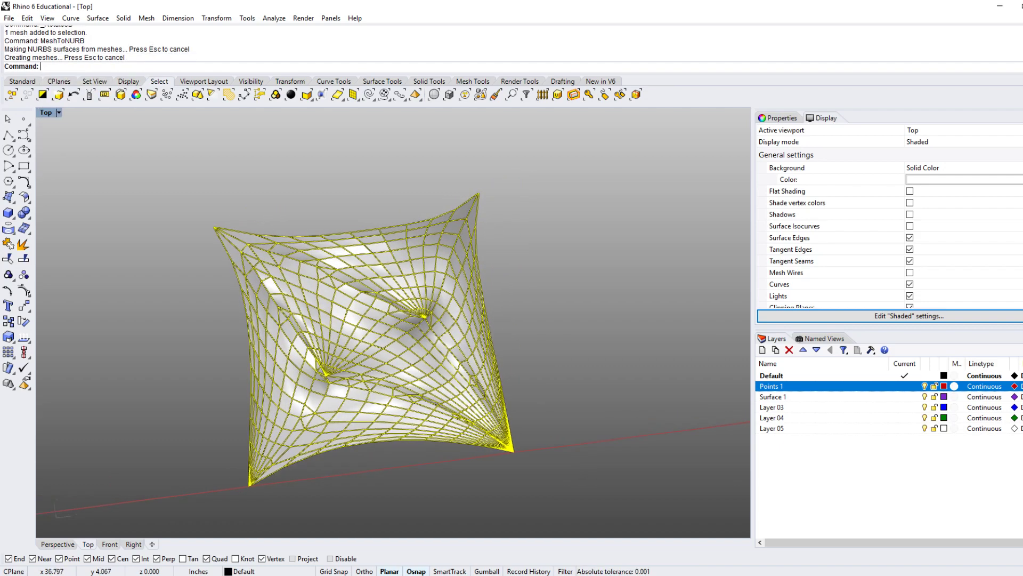
left_click(462, 367)
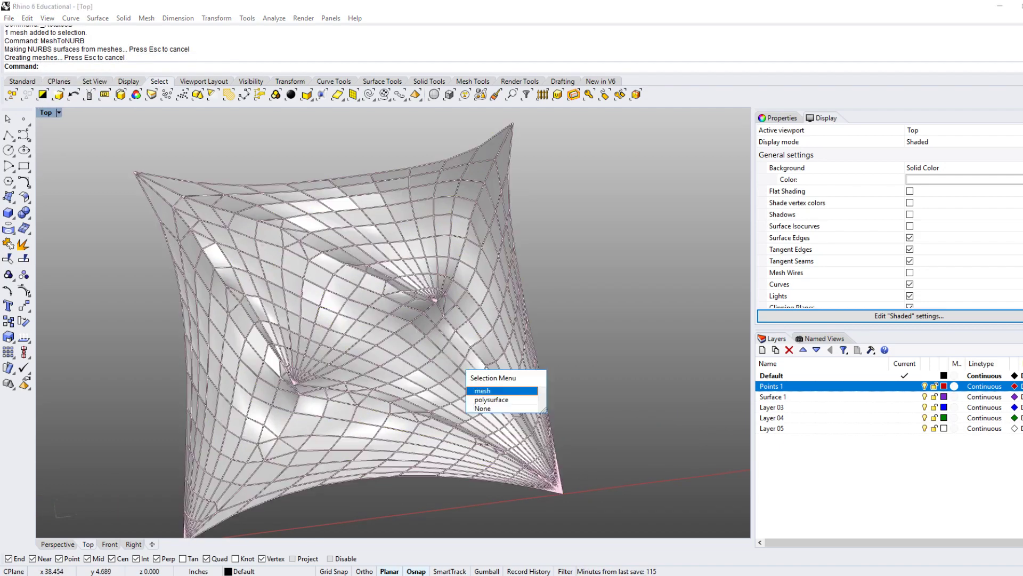
left_click(497, 400)
scroll(367, 350, "down", 5)
left_click_drag(383, 351, 665, 315, "shift")
right_click_drag(665, 316, 465, 320)
key("Escape")
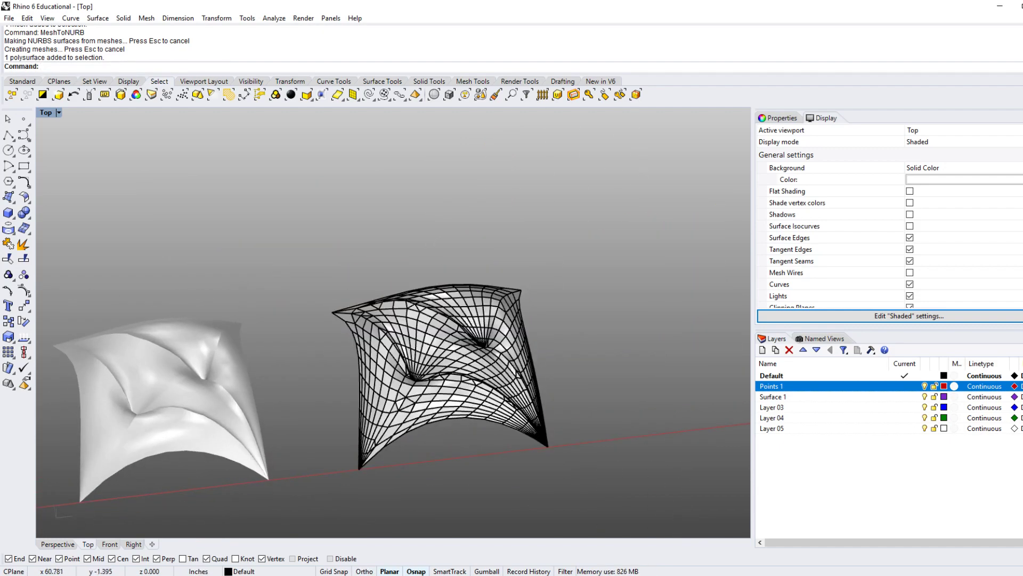
- Create a Make2D drawing of the polysurface from the Top viewport, using View projection, Maintain source layers and a viewport rectangle
left_click(462, 414)
mouse_move(463, 414)
right_mouse_down()
mouse_move(495, 394)
mouse_move(464, 318)
mouse_move(469, 305)
mouse_move(474, 325)
mouse_move(508, 347)
mouse_move(482, 413)
right_mouse_up()
scroll(507, 346, "up", 5)
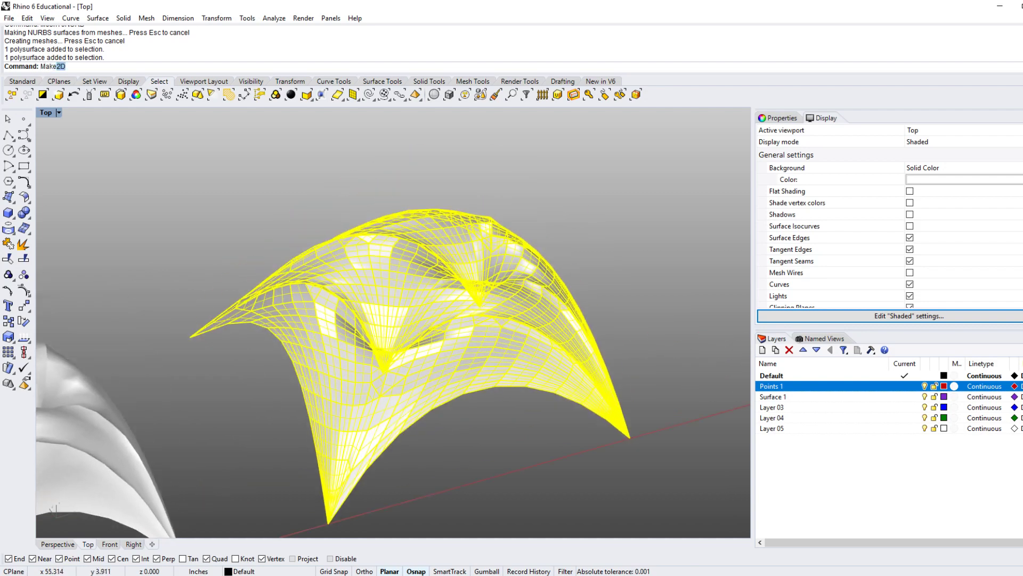
type("Make")
key("Return")
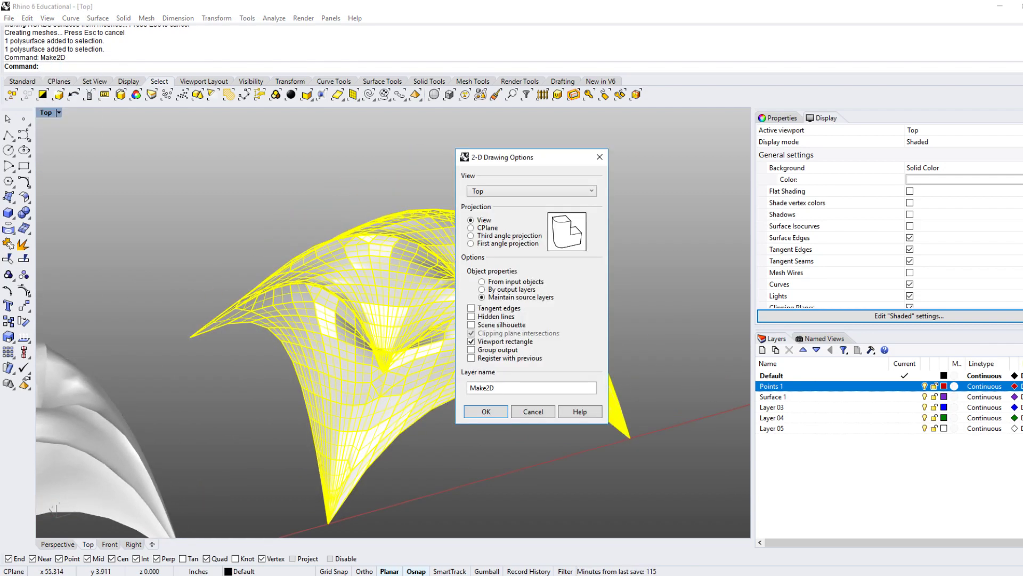
key("Return")
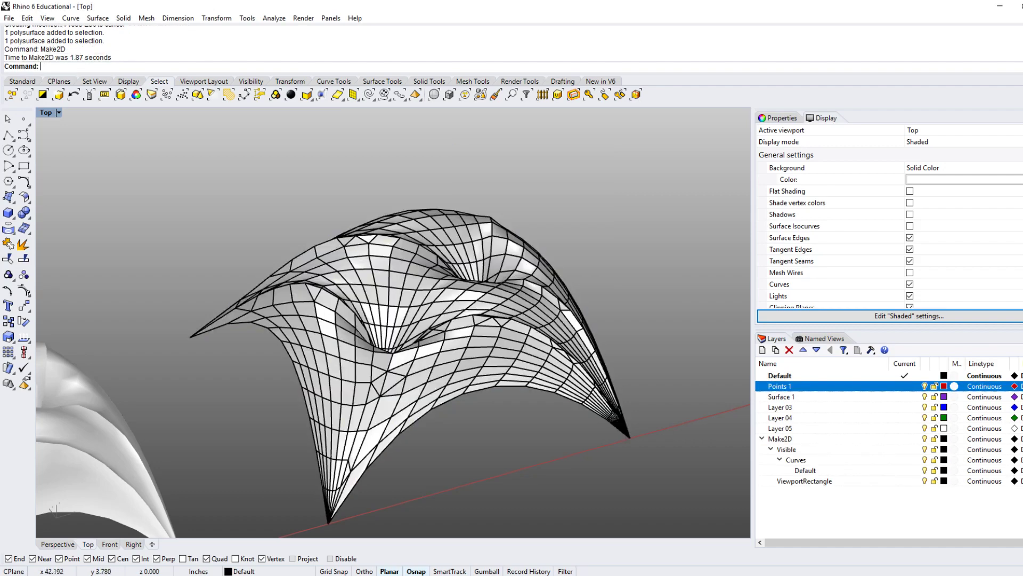
- Inspect the Make2D line drawing and its viewport rectangle in the top view
key("ctrl+F1")
right_click_drag(123, 324, 363, 354)
left_click_drag(362, 354, 83, 354, "shift")
right_click_drag(83, 355, 464, 359)
left_click_drag(489, 358, 283, 359, "shift")
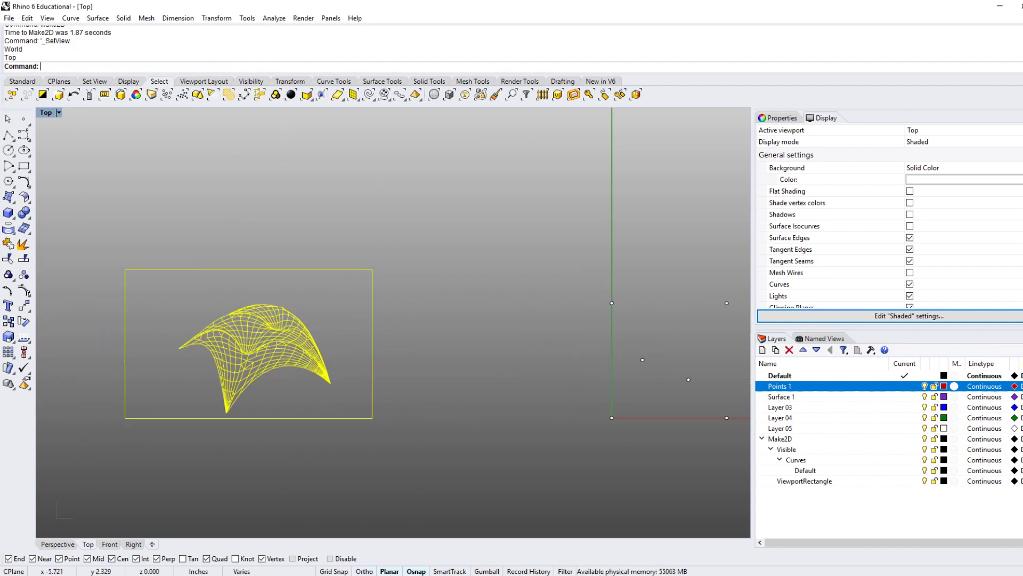
- Thicken the smooth shell mesh with OffsetMesh at 0.4, one side only, as a solid with the input mesh deleted
right_click_drag(545, 390, 55, 403)
right_click_drag(469, 384, 468, 334, "ctrl+shift")
scroll(519, 304, "up", 6)
left_click(469, 373)
key("Escape")
left_click(468, 334)
right_click_drag(149, 421, 311, 382)
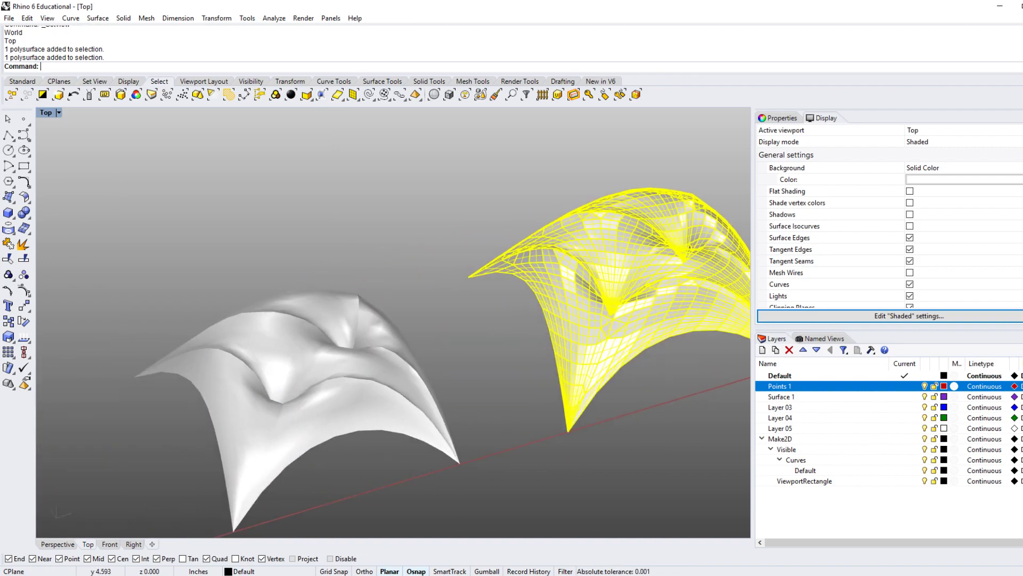
left_click(305, 385)
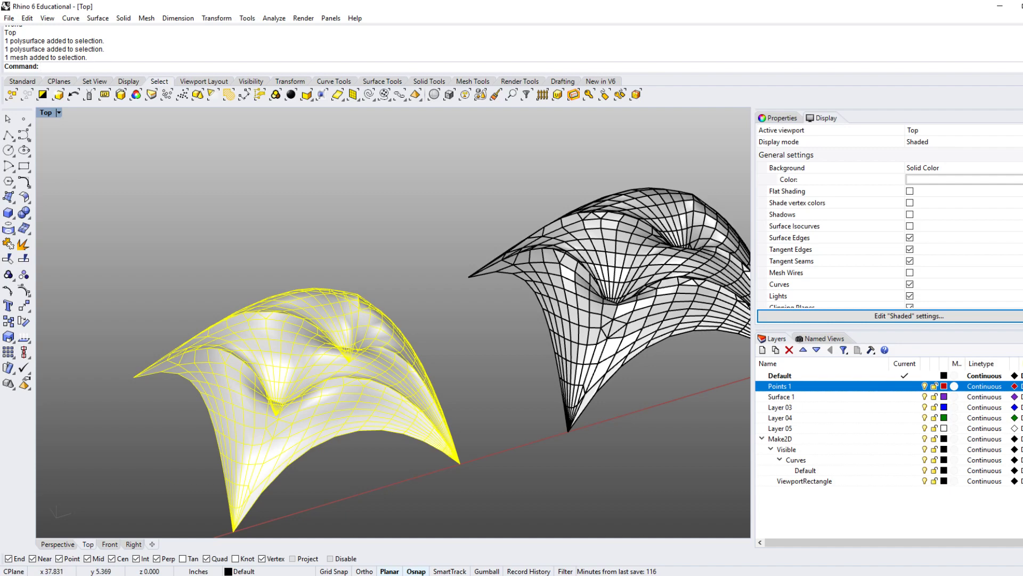
type("Mesh")
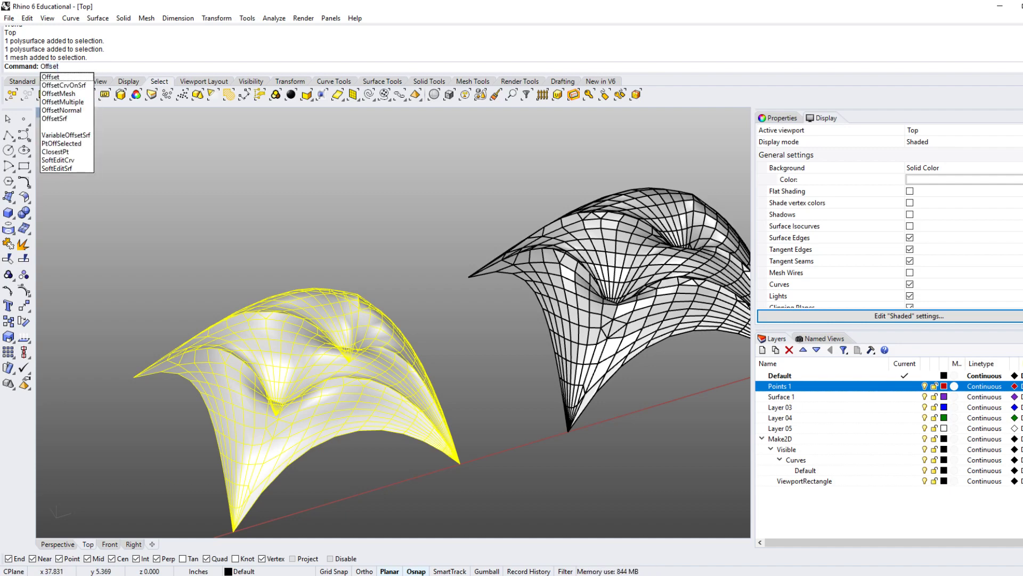
key("Return")
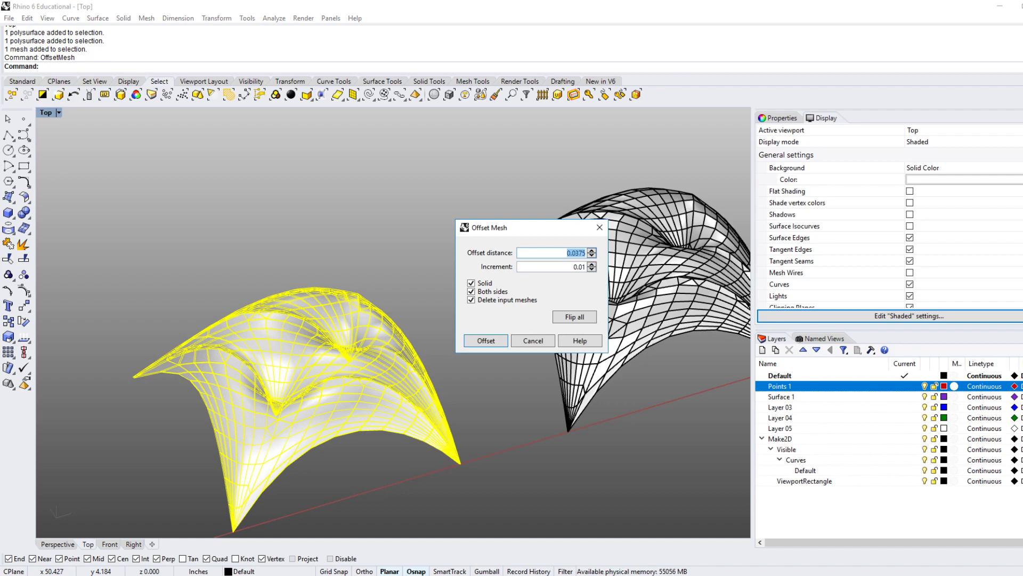
key("BackSpace")
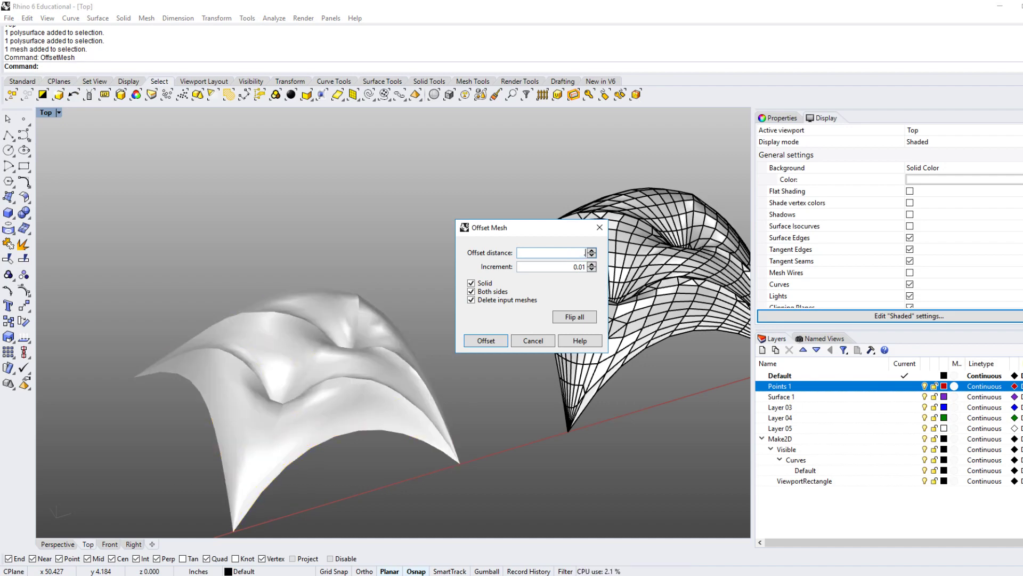
type(".4")
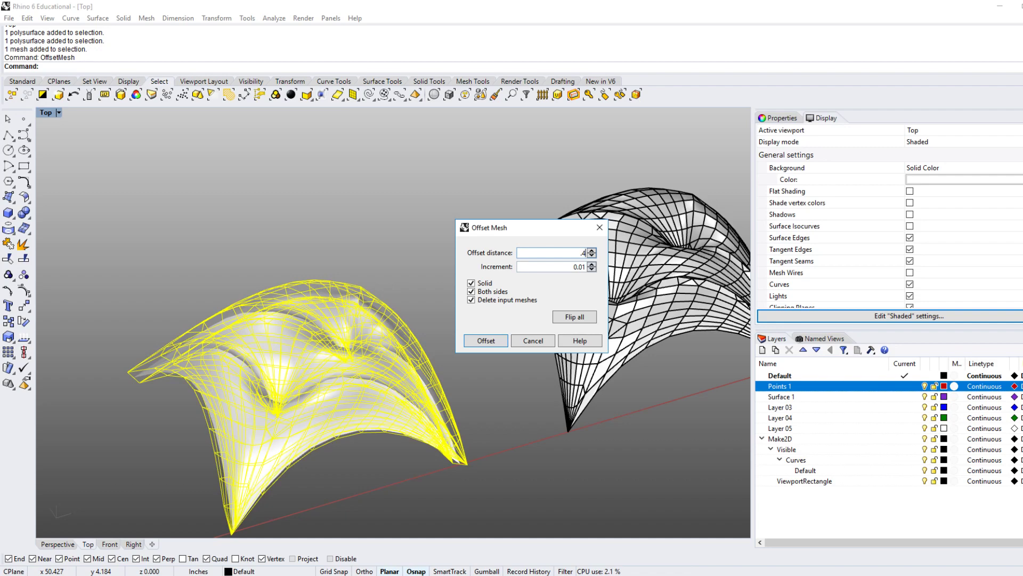
left_click(471, 291)
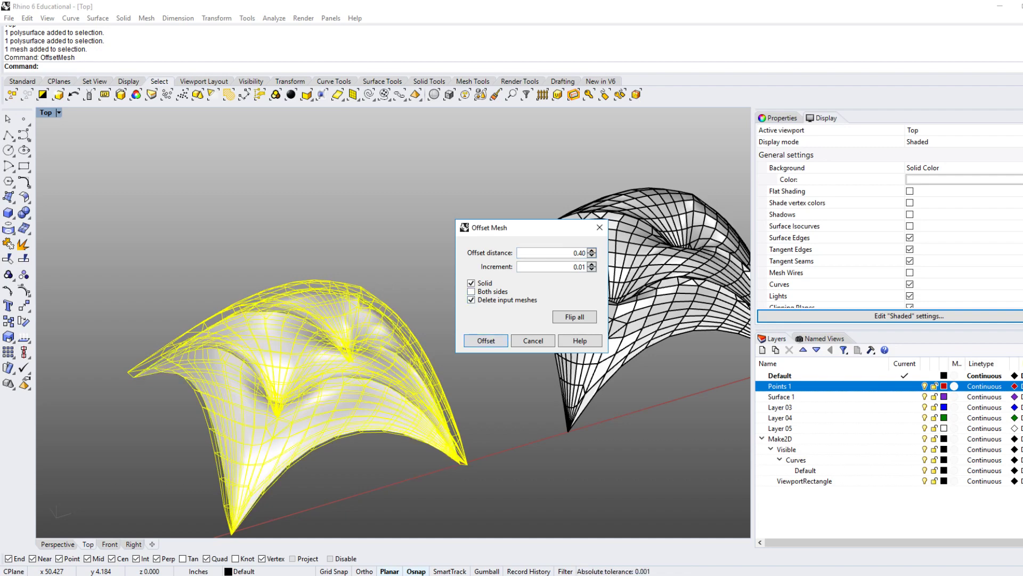
key("Return")
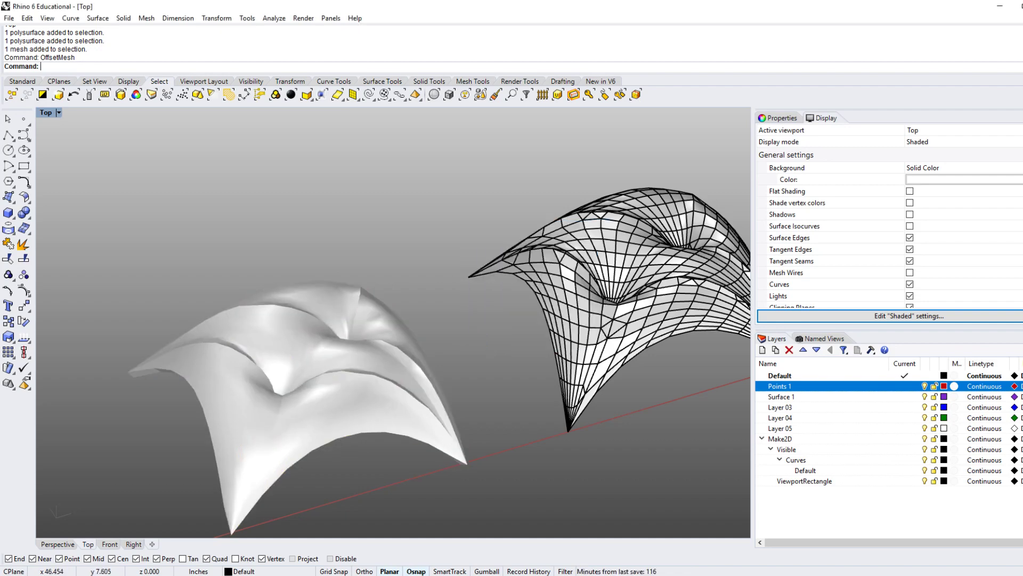
- Place a copy of the thickened mesh on the far side of the first NURBS polysurface
right_click_drag(393, 341, 379, 325)
left_click(290, 341)
scroll(291, 341, "down", 3)
left_click_drag(222, 383, 262, 379)
left_click_drag(652, 369, 652, 369)
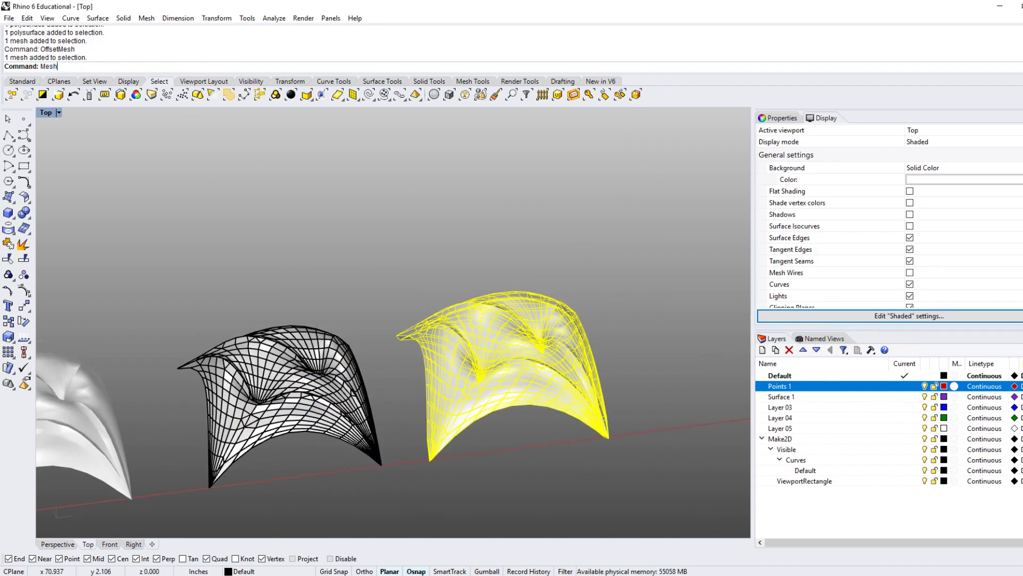
- Convert the copied thick mesh into a NURBS polysurface with MeshToNURB and delete the mesh copy
type("ToNURB")
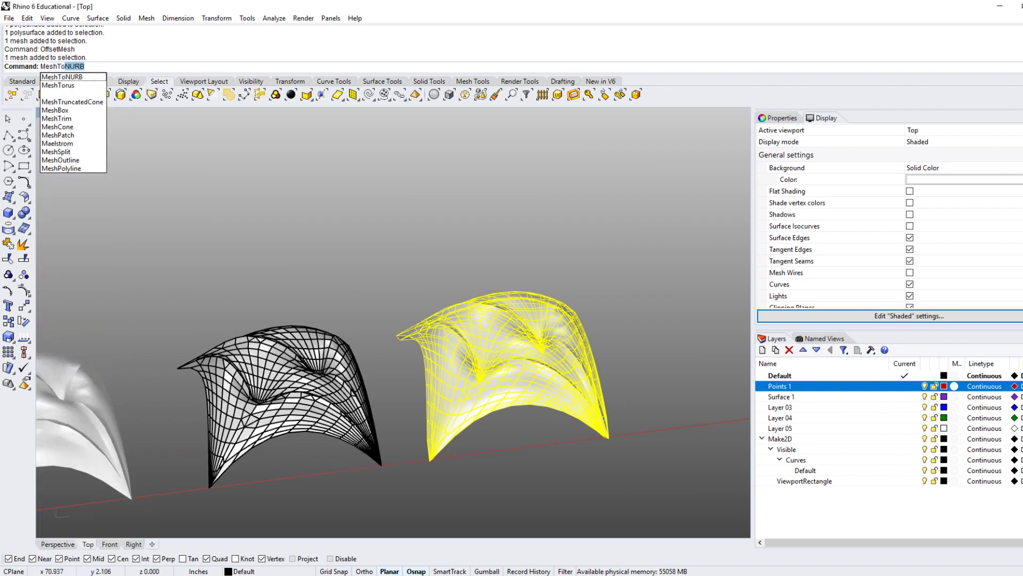
key("Return")
scroll(516, 443, "up", 4)
key("Delete")
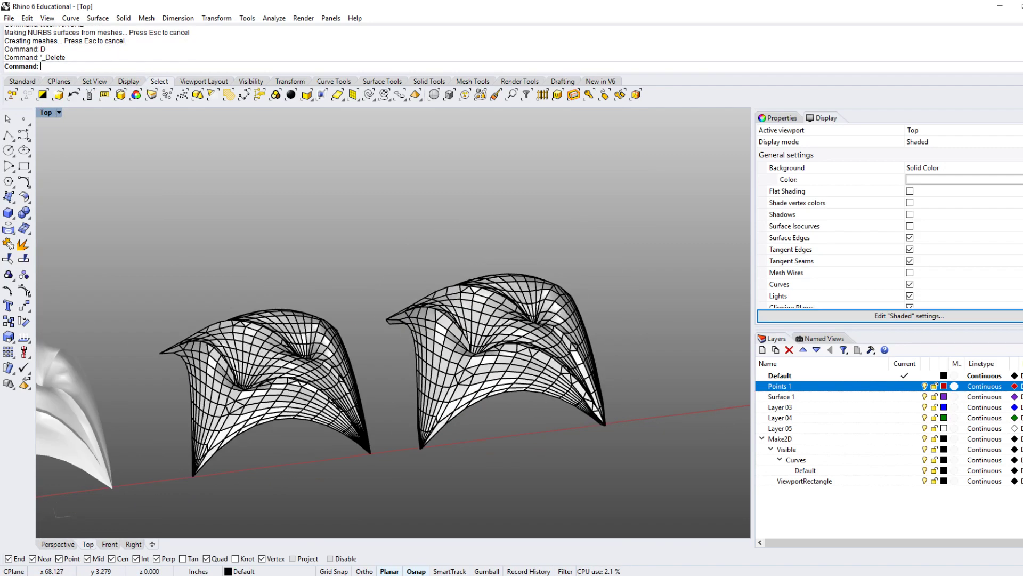
- In plan view, cut two horizontal Section curves through the thick polysurface, one in its lower part and one in its upper part
left_click(437, 362)
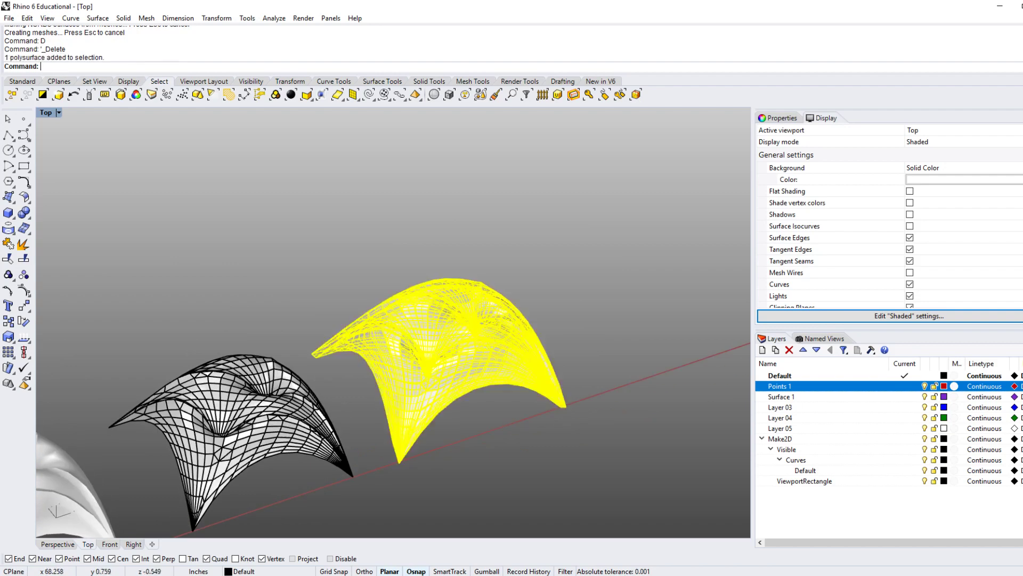
right_click_drag(437, 362, 426, 437)
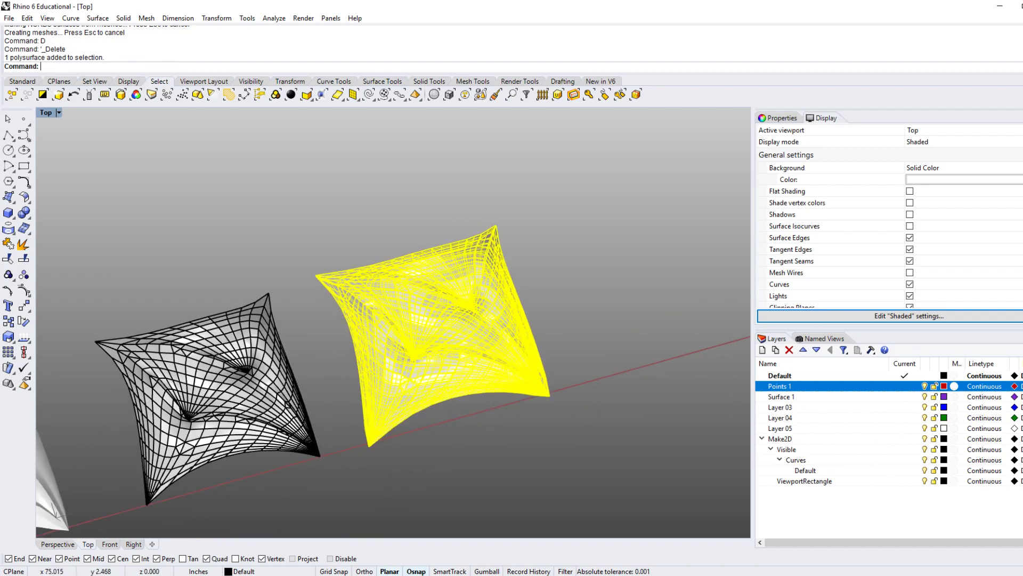
key("Return")
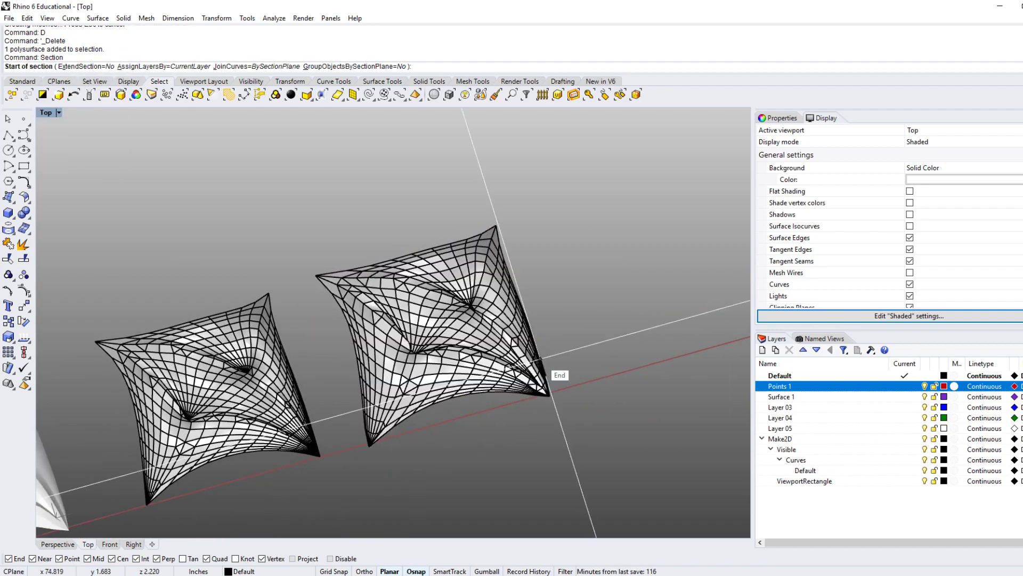
right_click_drag(535, 352, 491, 397)
key("ctrl+F1")
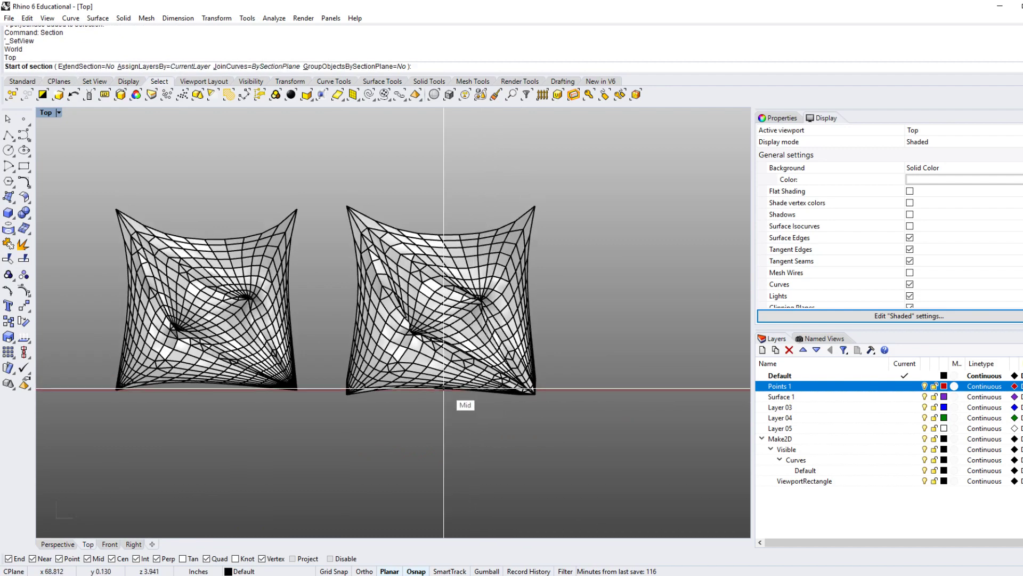
left_click(325, 351)
left_click(612, 352)
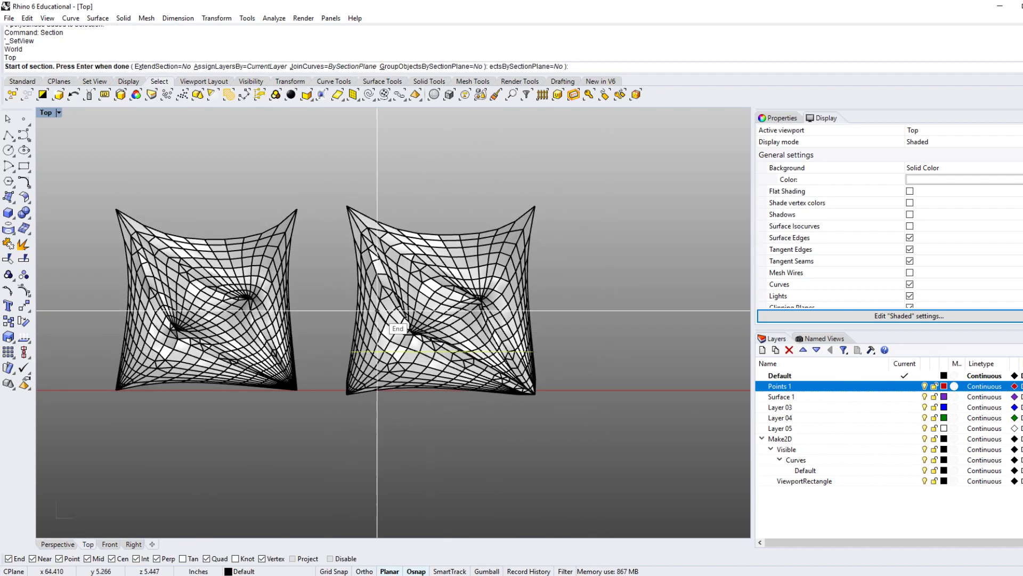
left_click(339, 284)
left_click(603, 283)
- Add two vertical Section curves through the thick polysurface, passing near its two inner funnels, and finish the sections
left_click(483, 180)
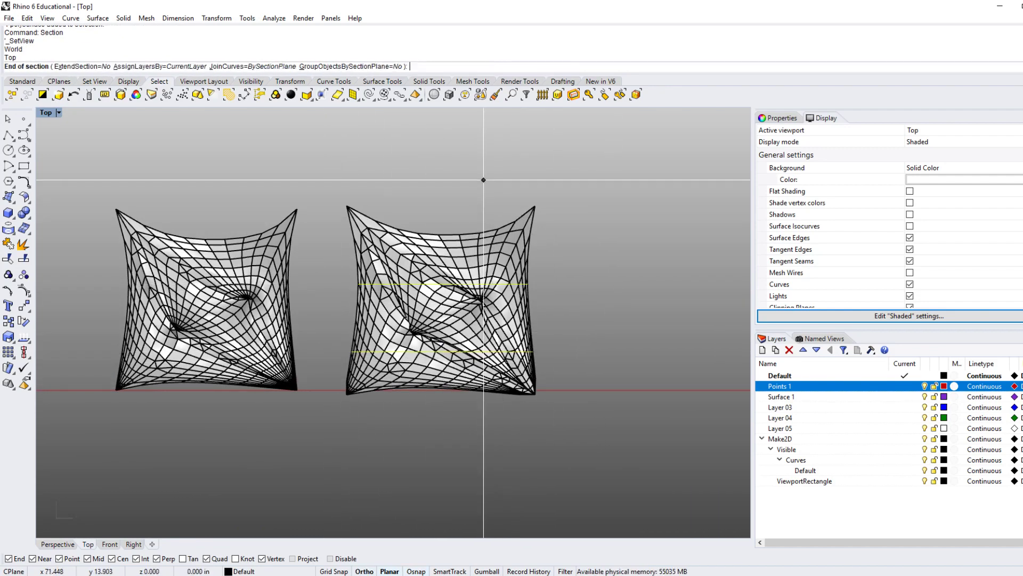
left_click(483, 450, "shift")
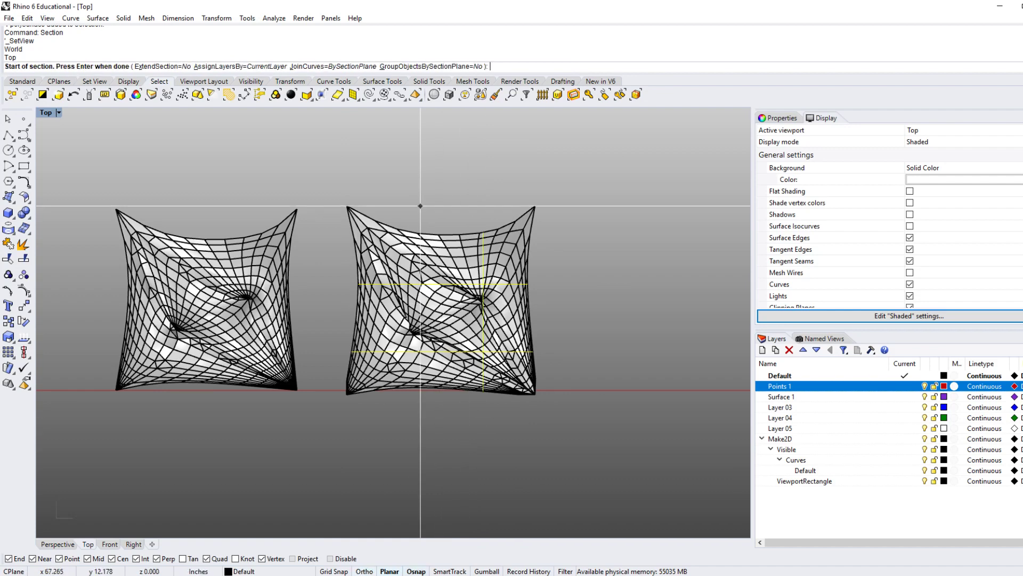
left_click(416, 462, "shift")
- Move the four section curves out of the thick shell into the empty space beside it and inspect them
right_click_drag(469, 427, 353, 383, "ctrl+shift")
left_click_drag(353, 384, 569, 339, "shift")
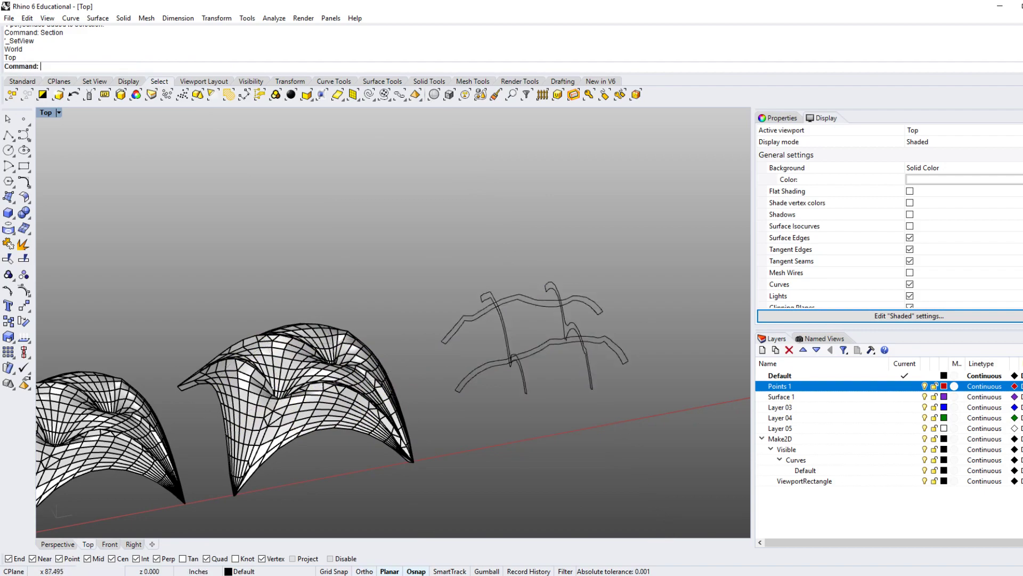
right_click_drag(469, 346, 549, 339, "ctrl+shift")
scroll(682, 314, "down", 4)
mouse_move(894, 574)
left_click(921, 554)
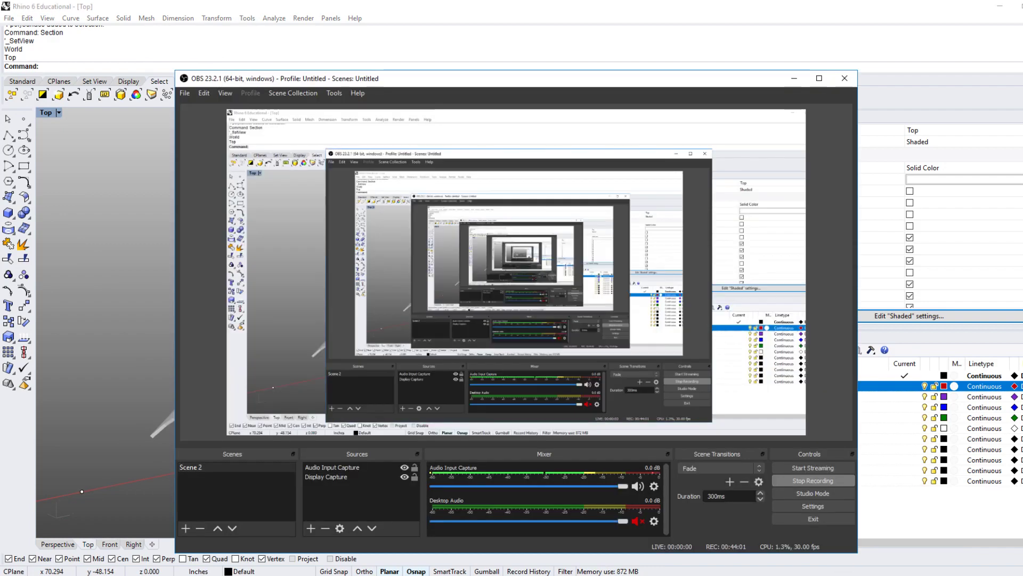